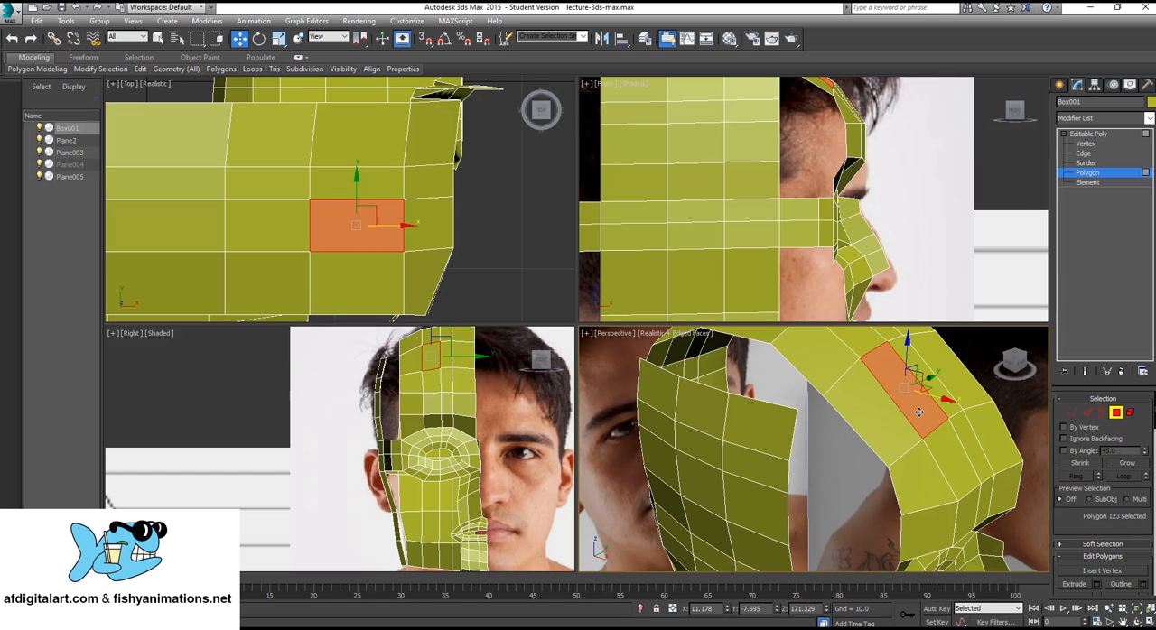
# Select the mesh edge beside the nose and upper lip in Edge mode and show the Top view in wireframe.
pyautogui.press('F2')
pyautogui.press('F2')
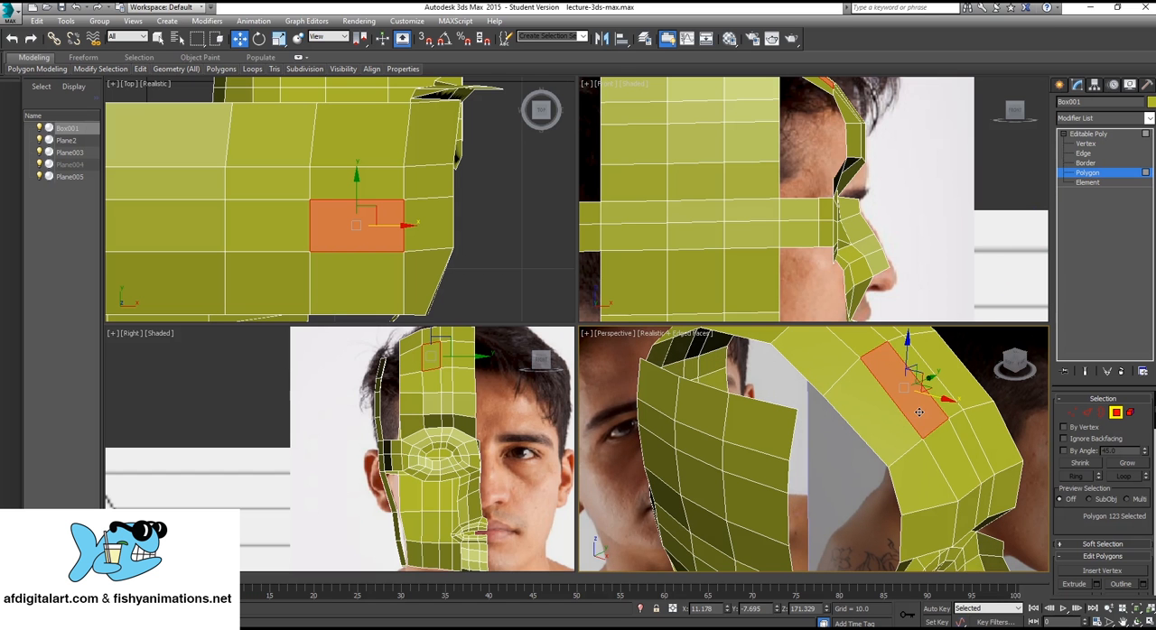
pyautogui.keyDown('alt'); pyautogui.moveTo(871, 439); pyautogui.dragTo(819, 495, button='middle'); pyautogui.keyUp('alt')
pyautogui.scroll(-4, 863, 422)
pyautogui.scroll(4, 843, 462)
pyautogui.click(1083, 153)
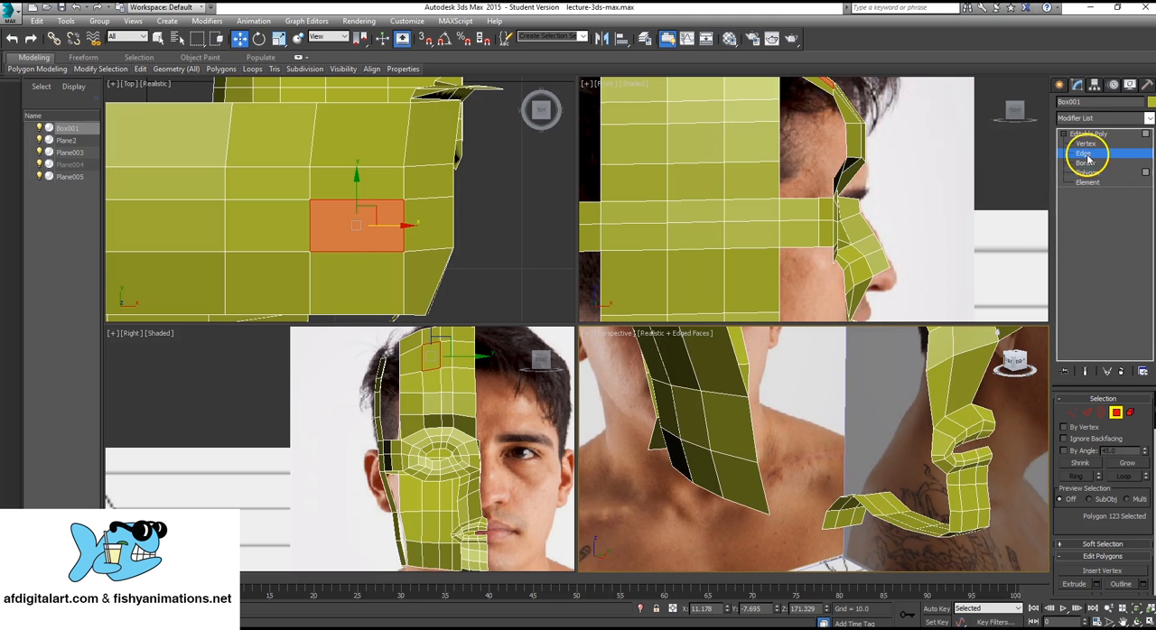
pyautogui.keyDown('alt'); pyautogui.moveTo(838, 439); pyautogui.dragTo(861, 452, button='middle'); pyautogui.keyUp('alt')
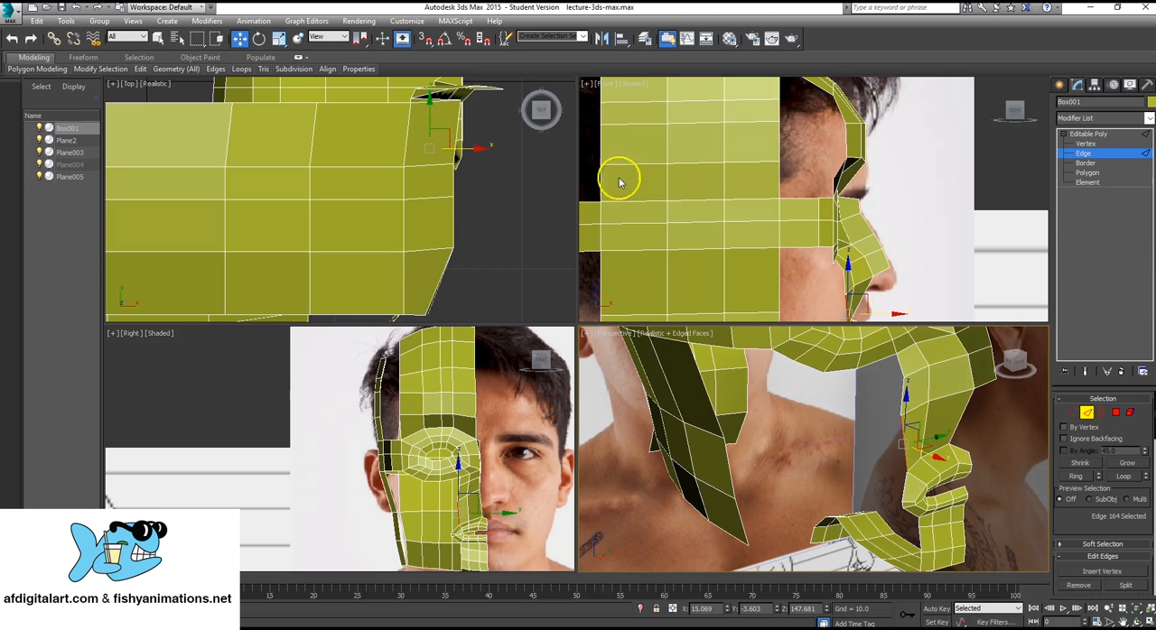
pyautogui.scroll(-2, 395, 180)
pyautogui.press('F3')
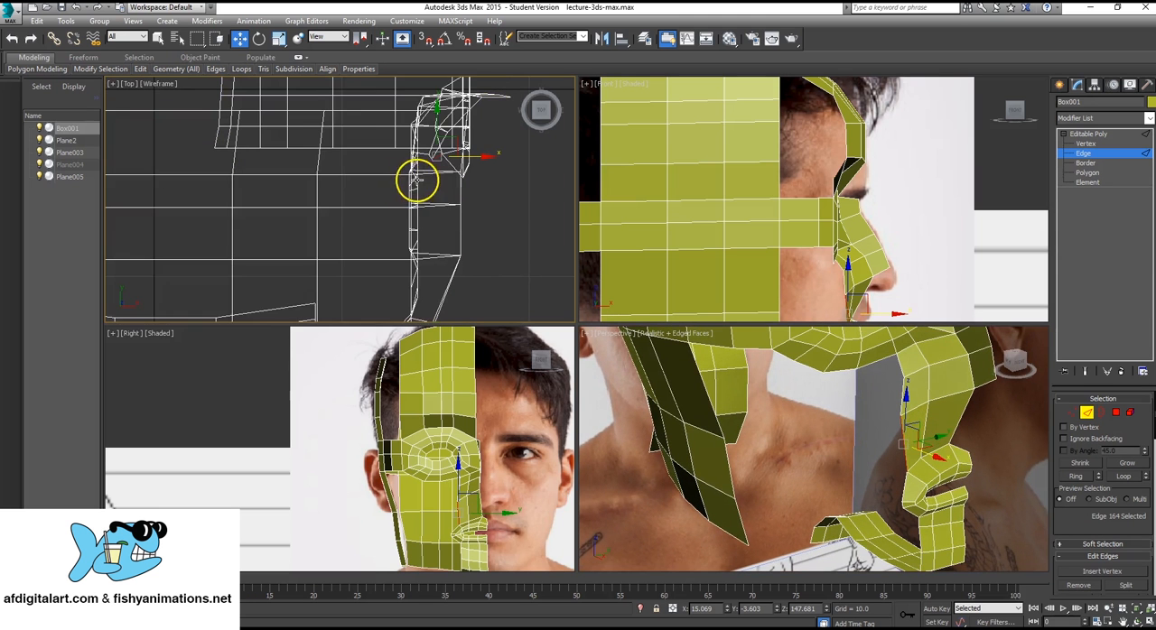
# Extrude the selected edge in successive segments back across the cheek in the Top view and rotate the end edge to follow the face.
pyautogui.moveTo(418, 181)
pyautogui.mouseDown(button='middle')
pyautogui.moveTo(454, 155)
pyautogui.moveTo(439, 152)
pyautogui.mouseUp(button='middle')
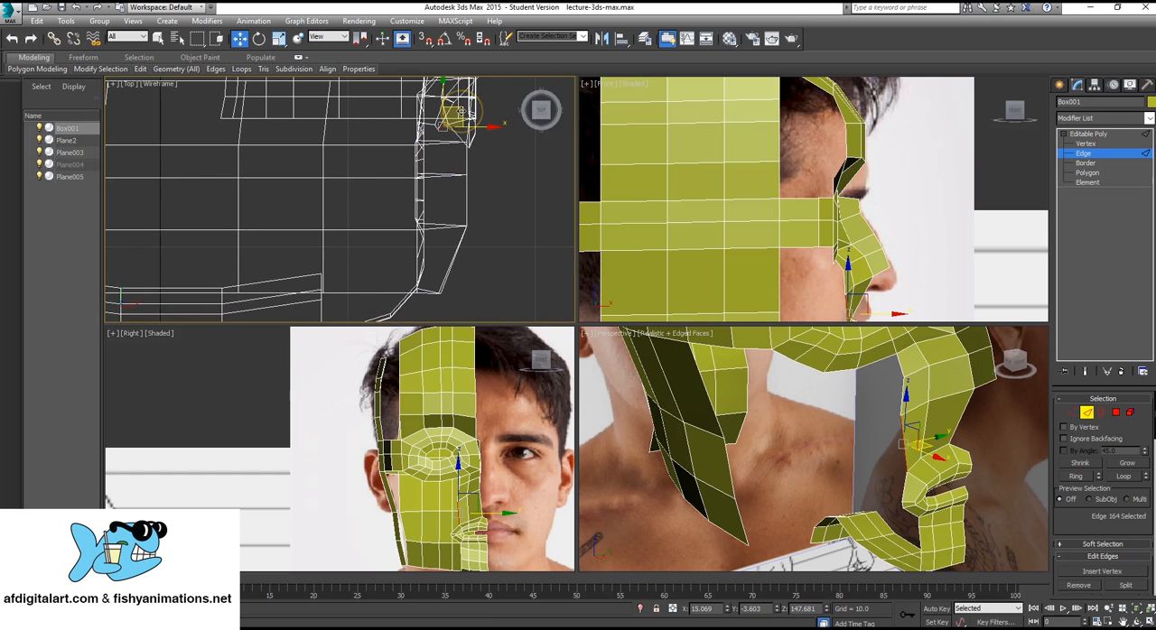
pyautogui.click(457, 114)
pyautogui.moveTo(475, 134); pyautogui.dragTo(473, 159)
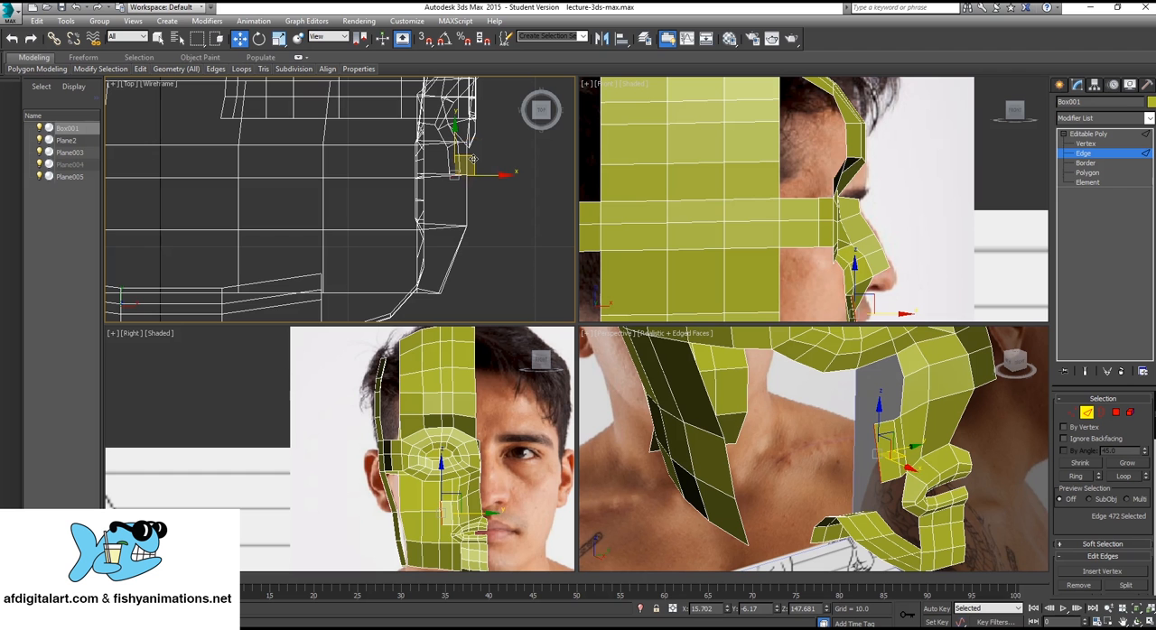
pyautogui.press('e')
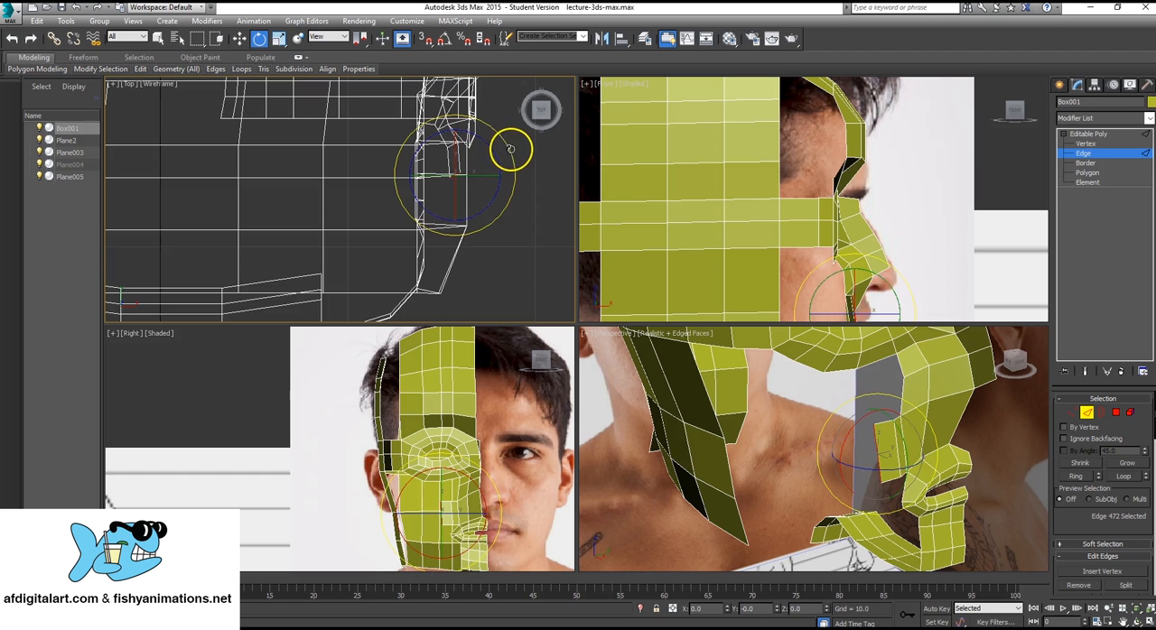
pyautogui.press('w')
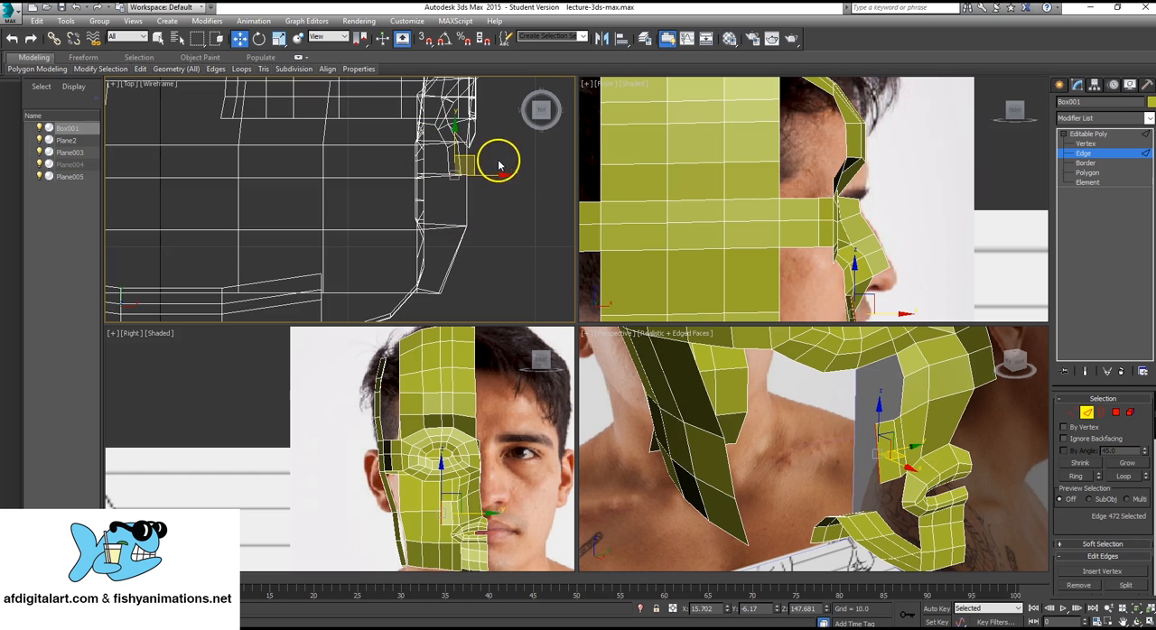
pyautogui.keyDown('shift'); pyautogui.moveTo(472, 155); pyautogui.dragTo(439, 274); pyautogui.keyUp('shift')
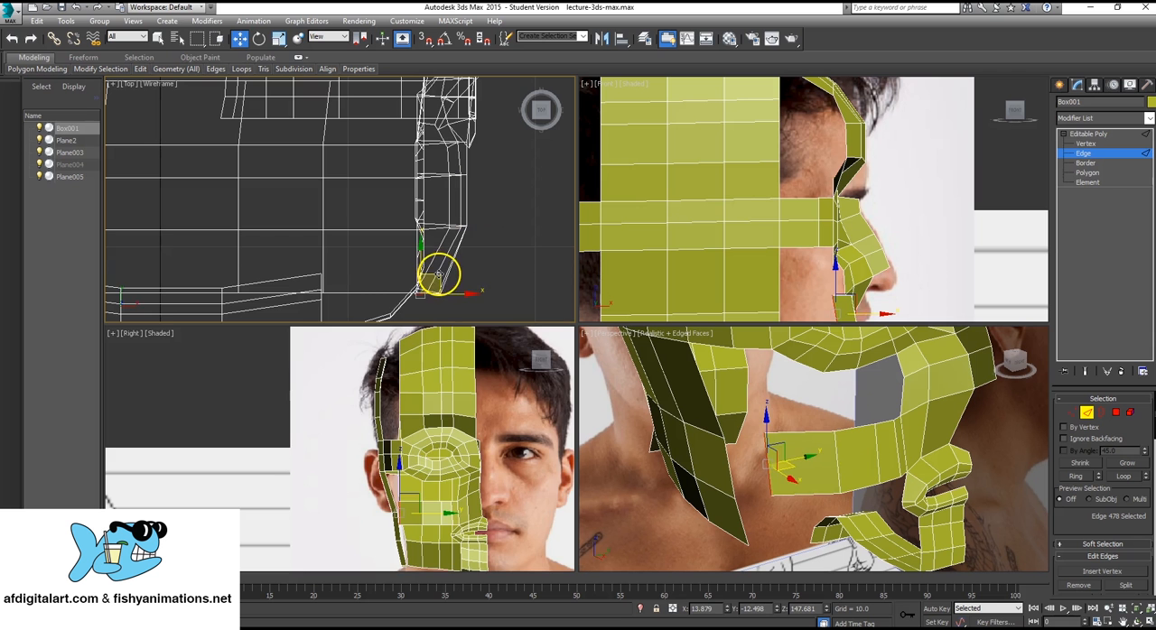
pyautogui.moveTo(406, 332); pyautogui.dragTo(420, 284, button='middle')
pyautogui.press('e')
pyautogui.moveTo(459, 254); pyautogui.dragTo(467, 257)
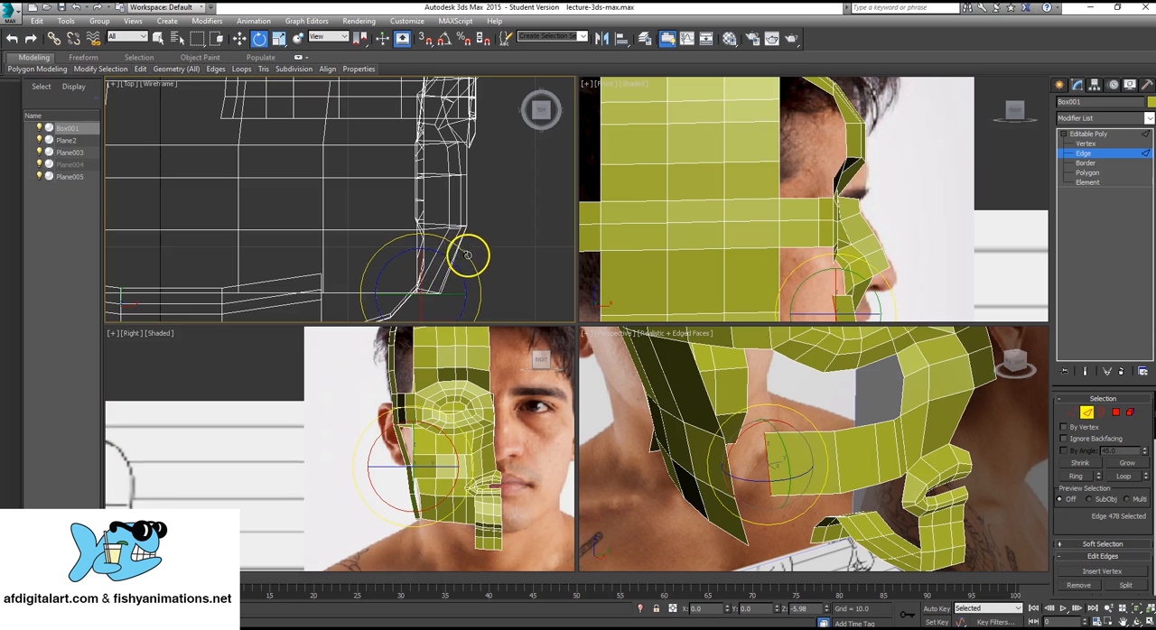
# Tilt the cheek strip's end edge in the Front view and move it back toward the side-of-head mesh.
pyautogui.keyDown('alt'); pyautogui.moveTo(786, 527); pyautogui.dragTo(831, 431, button='middle'); pyautogui.keyUp('alt')
pyautogui.scroll(4, 829, 453)
pyautogui.scroll(-5, 832, 462)
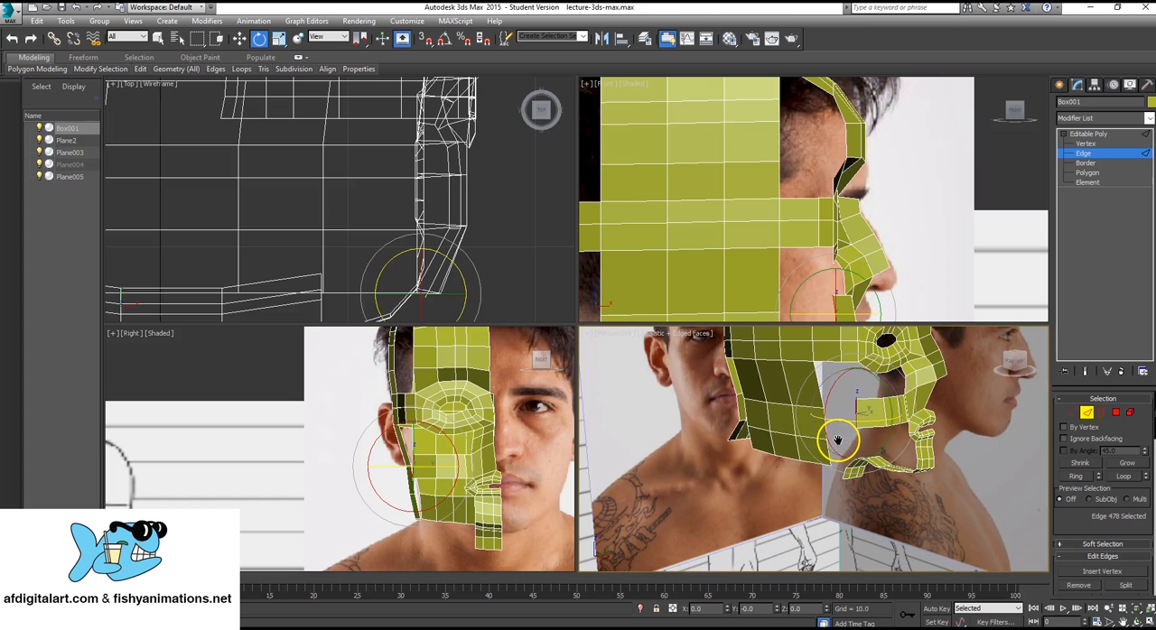
pyautogui.scroll(2, 688, 307)
pyautogui.moveTo(688, 311); pyautogui.dragTo(693, 235, button='middle')
pyautogui.moveTo(864, 213); pyautogui.dragTo(801, 193, button='middle')
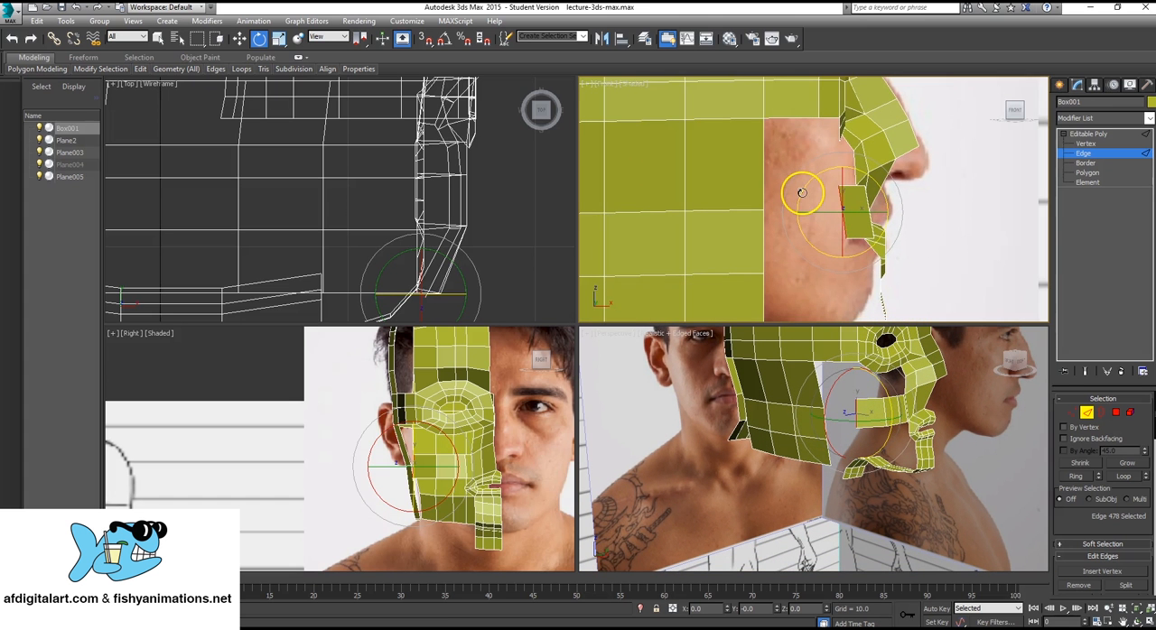
pyautogui.scroll(2, 801, 192)
pyautogui.press('w')
pyautogui.keyDown('shift'); pyautogui.moveTo(869, 210); pyautogui.dragTo(787, 242); pyautogui.keyUp('shift')
# Adjust the strip's two end vertices in Vertex mode so they line up with the front border of the side-of-head mesh.
pyautogui.click(1084, 144)
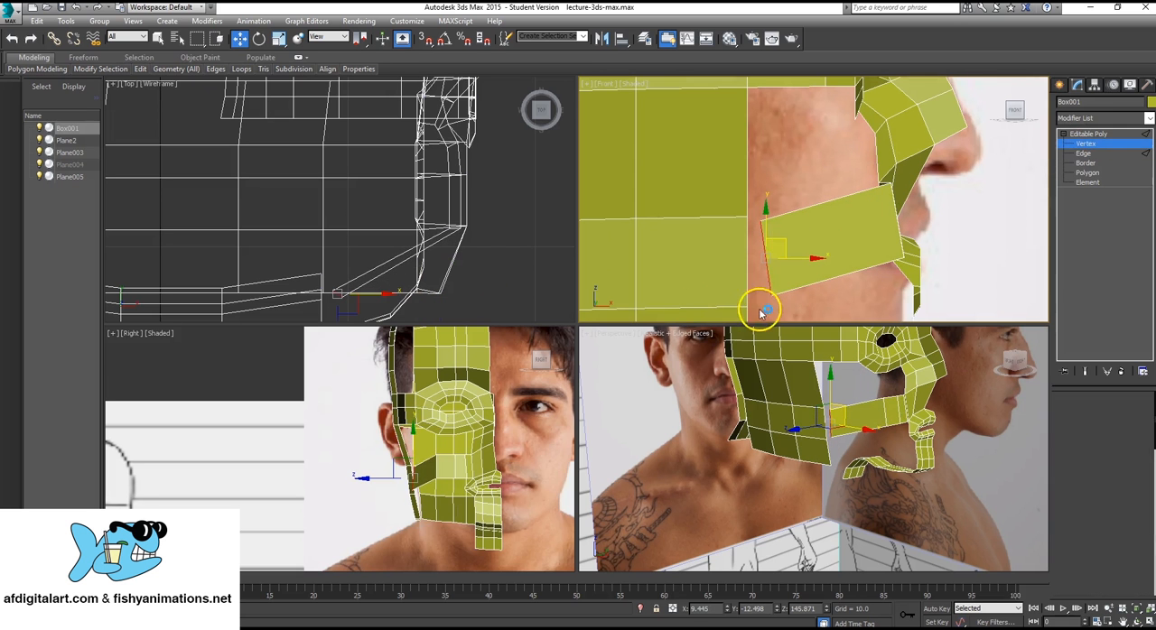
pyautogui.moveTo(765, 291)
pyautogui.mouseDown()
pyautogui.moveTo(785, 310)
pyautogui.moveTo(778, 296)
pyautogui.mouseUp()
pyautogui.click(756, 220)
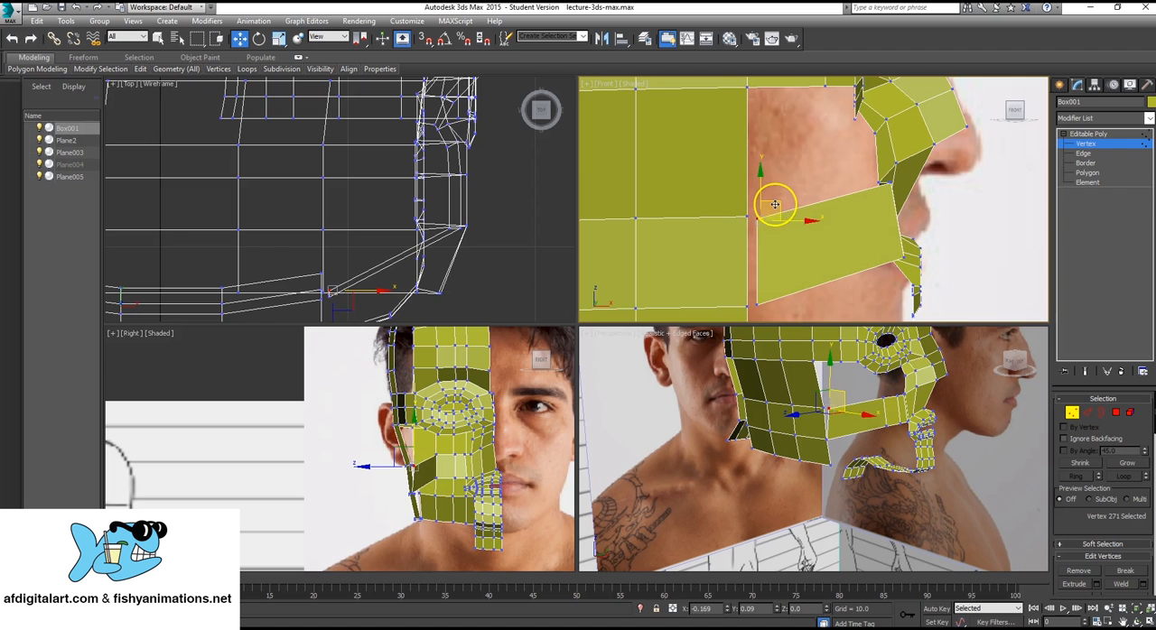
# Select the strip's upper and lower mid-cheek vertices and move them outward and down in the Right view.
pyautogui.click(884, 395)
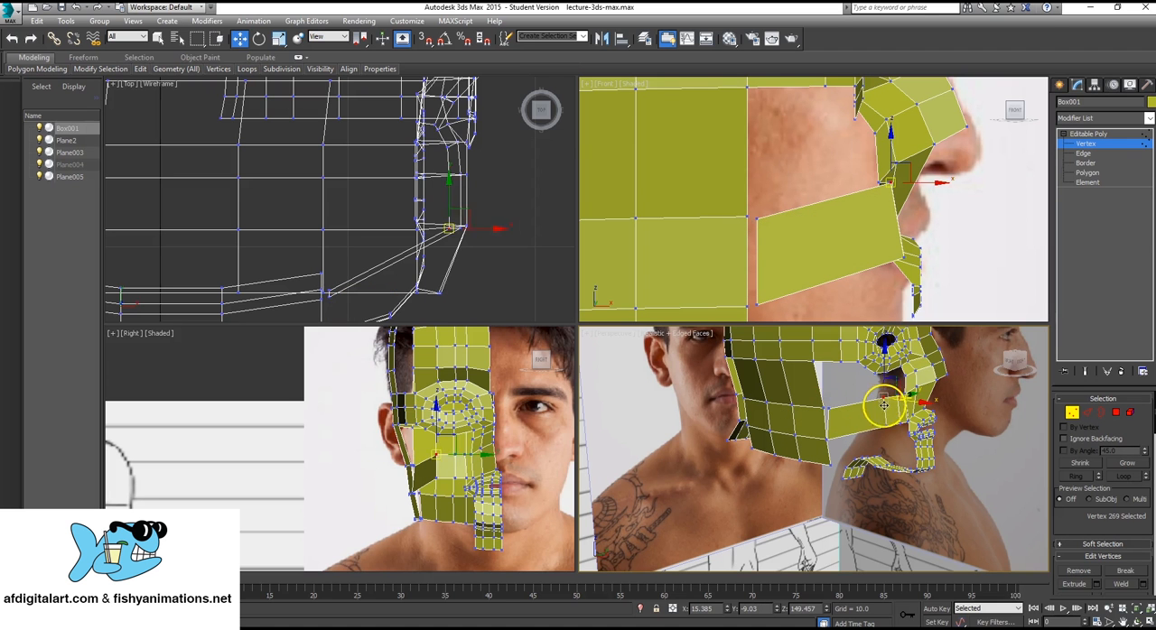
pyautogui.keyDown('ctrl'); pyautogui.click(887, 428); pyautogui.keyUp('ctrl')
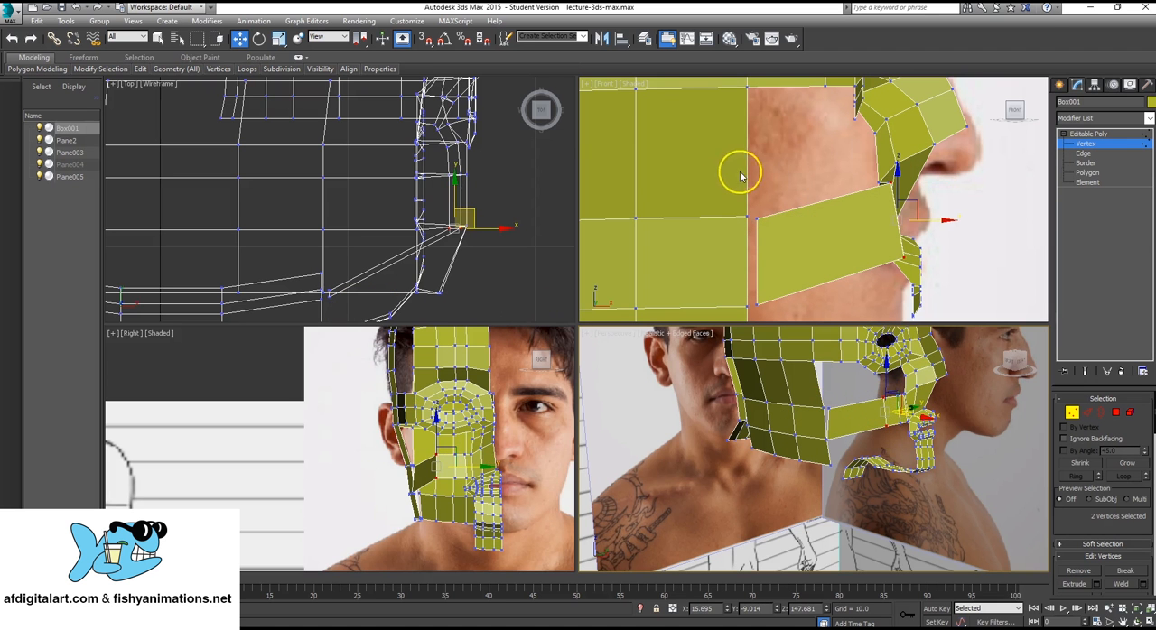
pyautogui.scroll(5, 731, 203)
pyautogui.scroll(2, 330, 258)
pyautogui.scroll(3, 402, 406)
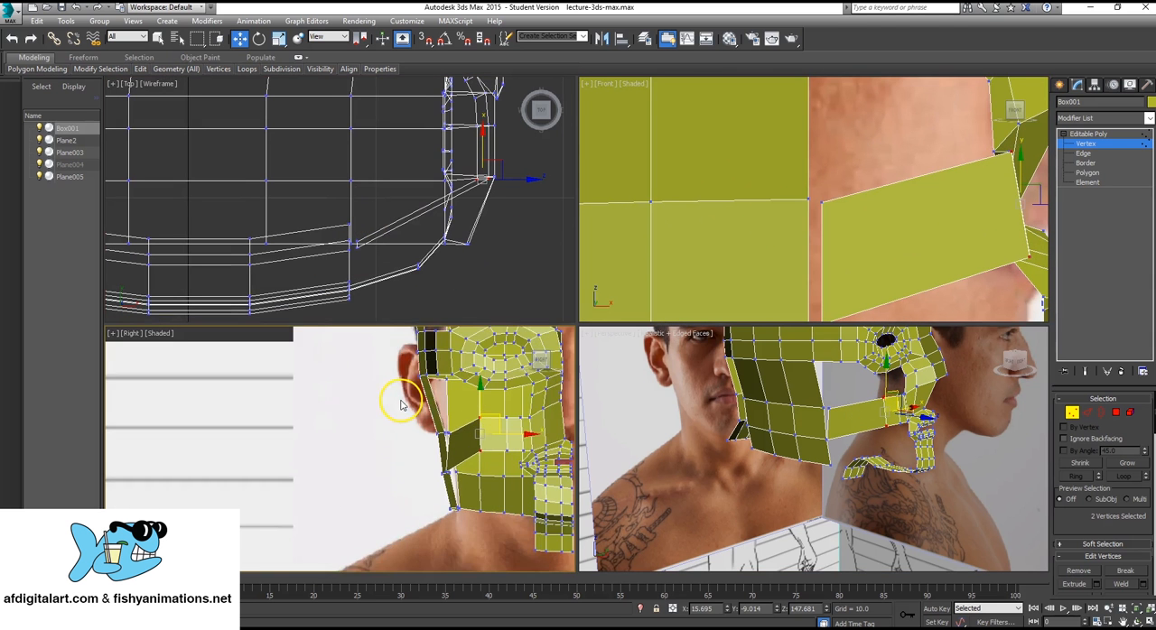
pyautogui.scroll(3, 438, 412)
pyautogui.moveTo(506, 445)
pyautogui.mouseDown()
pyautogui.moveTo(473, 447)
pyautogui.moveTo(477, 387)
pyautogui.moveTo(506, 464)
pyautogui.moveTo(497, 459)
pyautogui.mouseUp()
pyautogui.moveTo(497, 459); pyautogui.dragTo(440, 414, button='middle')
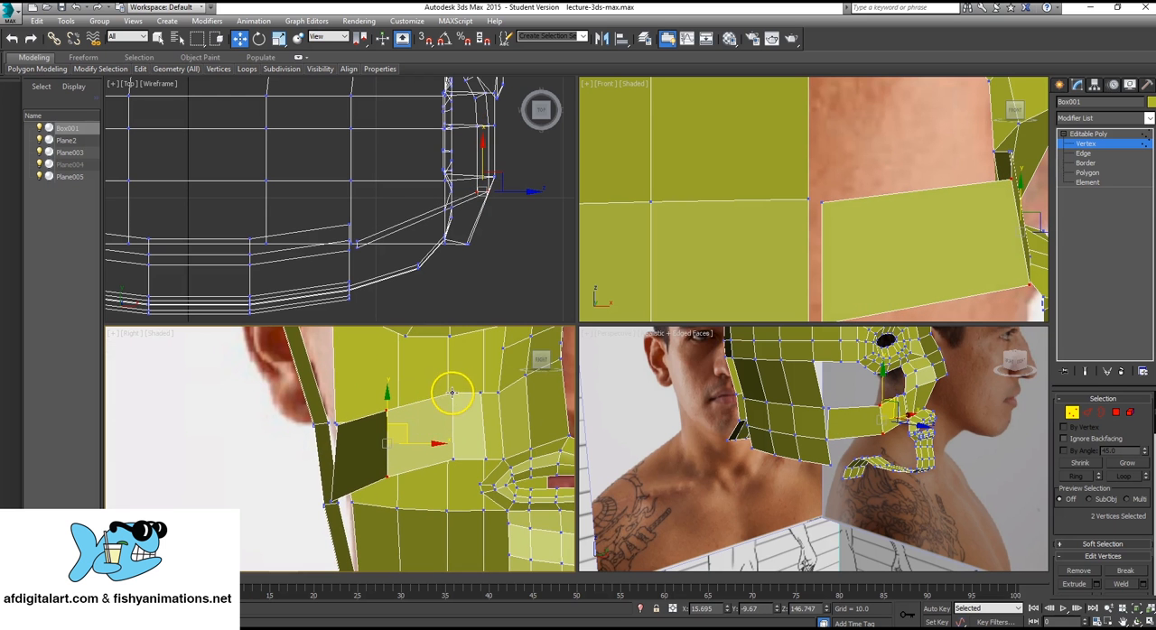
# Fine-tune the upper and lower strip vertices nearer the nose in the Right view to smooth the cheek contour.
pyautogui.click(451, 393)
pyautogui.moveTo(460, 377); pyautogui.dragTo(462, 389)
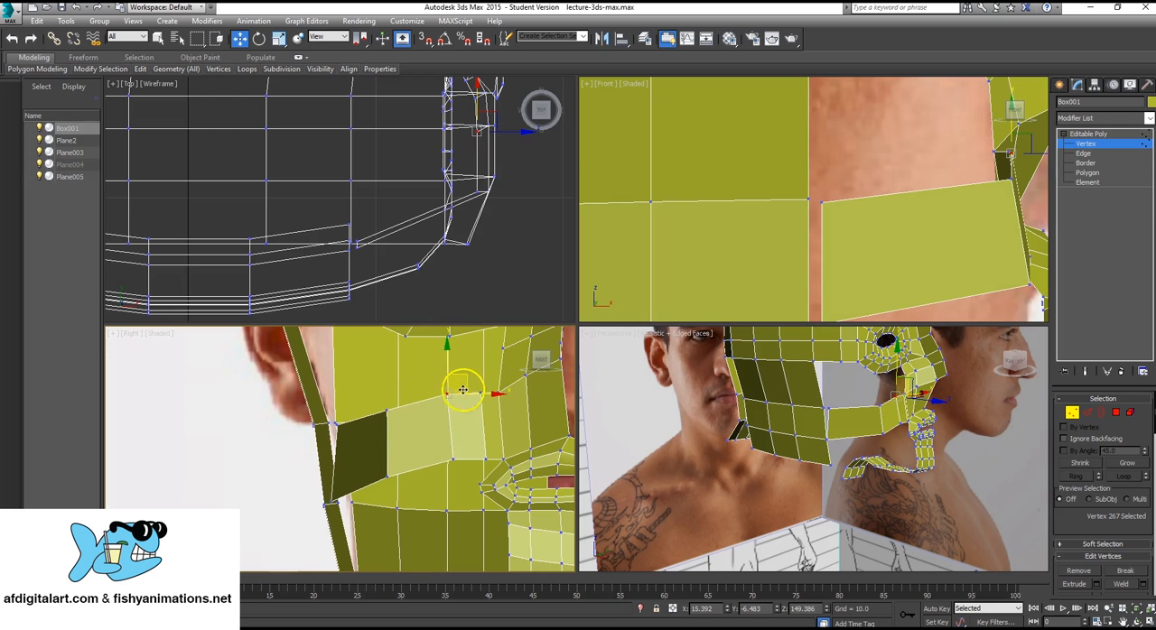
pyautogui.click(454, 461)
pyautogui.moveTo(474, 444); pyautogui.dragTo(465, 446)
# Reposition the strip's lower and upper rear vertices in the Right view to sit close to the jaw-side mesh.
pyautogui.moveTo(327, 448); pyautogui.dragTo(382, 422, button='middle')
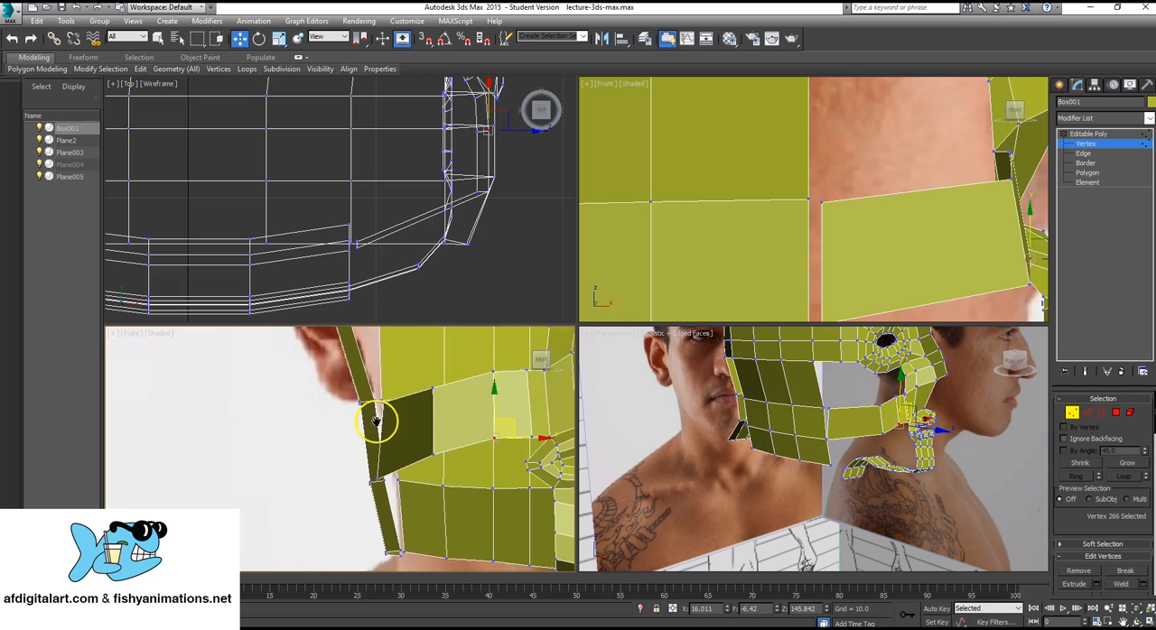
pyautogui.scroll(2, 395, 447)
pyautogui.click(381, 498)
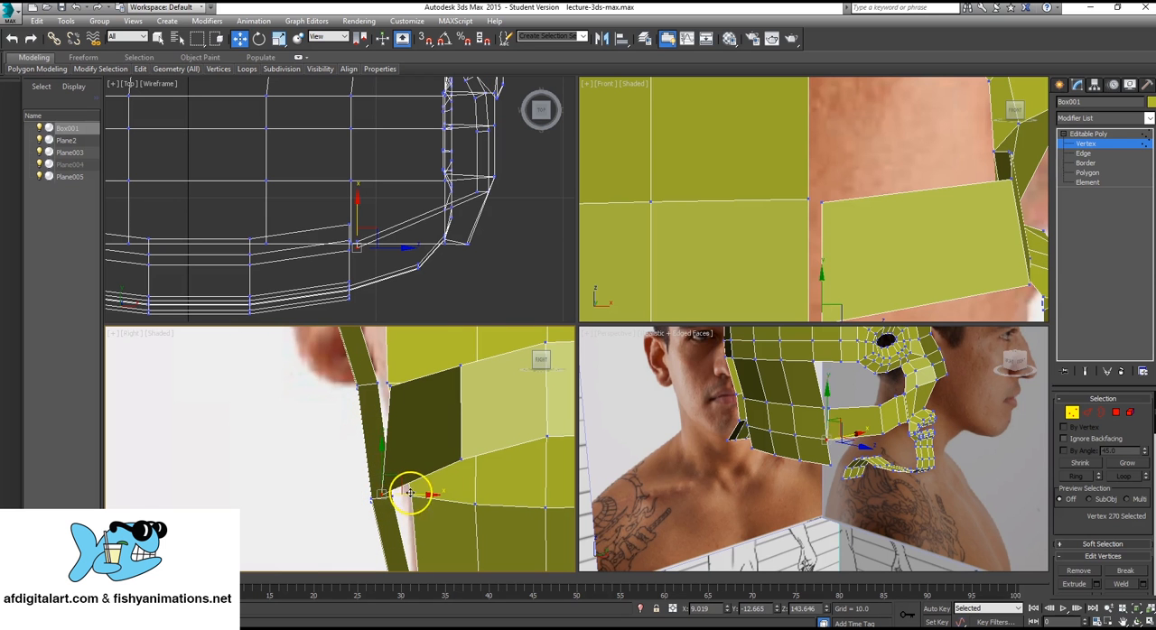
pyautogui.moveTo(400, 482); pyautogui.dragTo(419, 463)
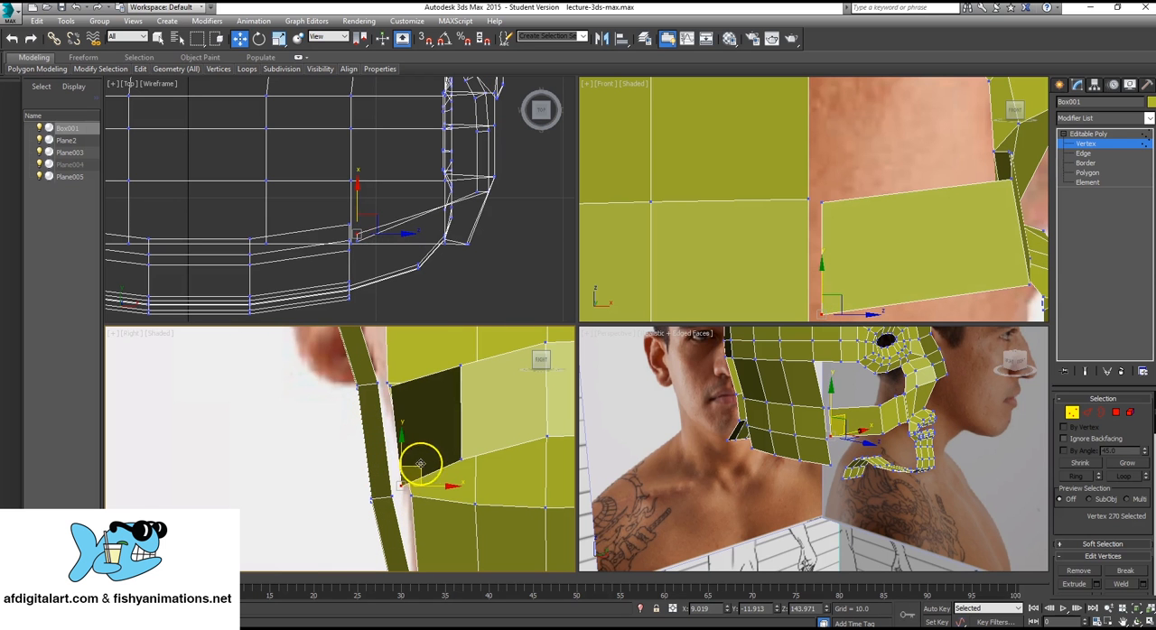
pyautogui.click(390, 385)
pyautogui.moveTo(403, 365); pyautogui.dragTo(397, 364)
# Collapse the strip's upper rear vertex with the adjacent vertex of the side-of-head mesh.
pyautogui.moveTo(826, 420)
pyautogui.mouseDown(button='middle')
pyautogui.moveTo(807, 416)
pyautogui.moveTo(841, 435)
pyautogui.moveTo(819, 413)
pyautogui.mouseUp(button='middle')
pyautogui.scroll(5, 807, 417)
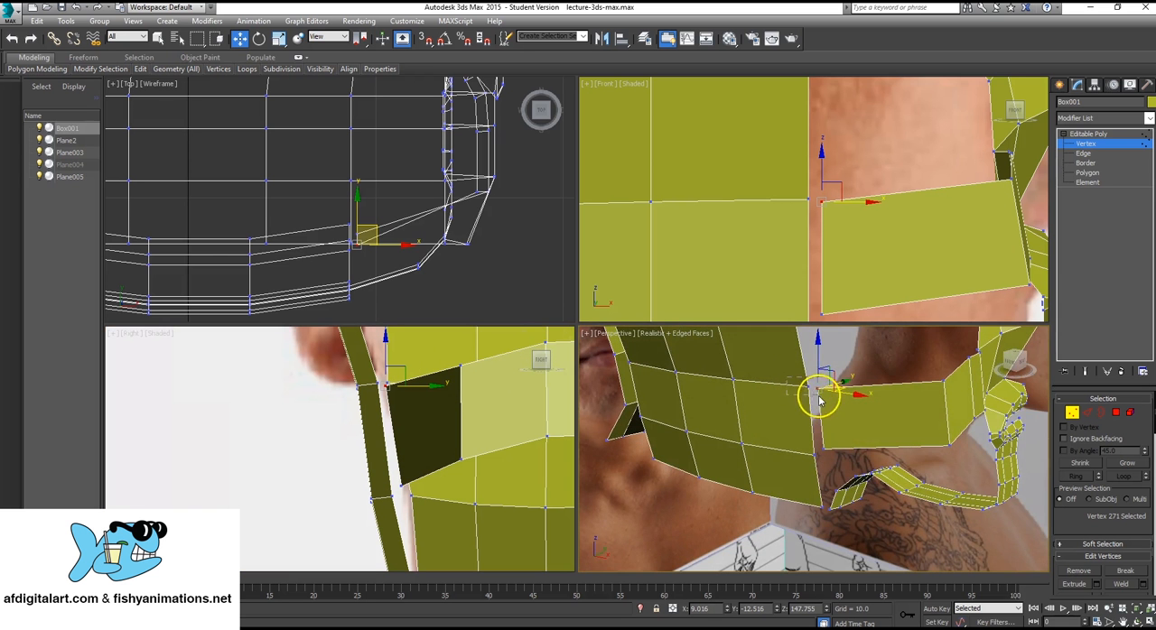
pyautogui.moveTo(819, 400); pyautogui.dragTo(826, 401)
pyautogui.scroll(-3, 1144, 528)
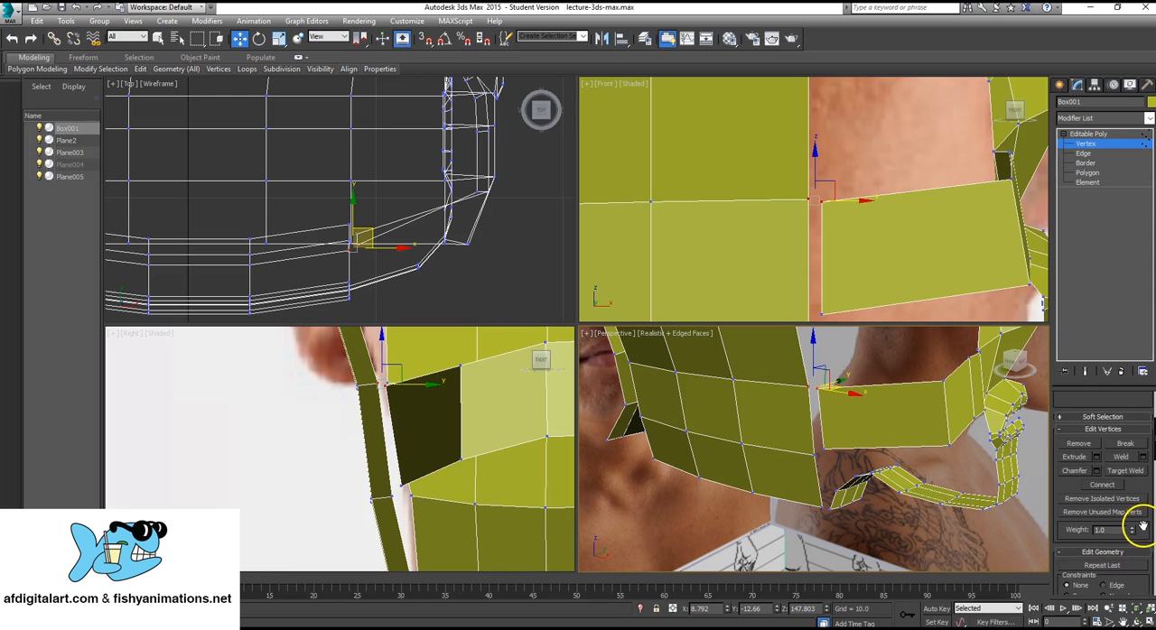
pyautogui.scroll(-3, 1143, 524)
pyautogui.click(1140, 538)
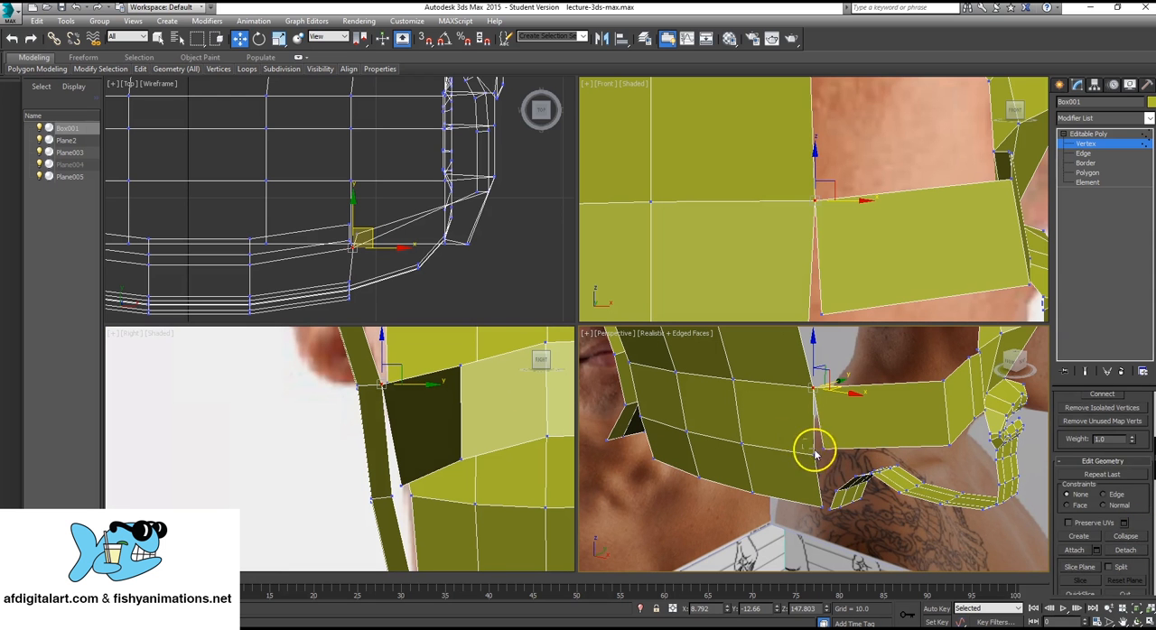
# Collapse the strip's lower rear vertex with the neighbouring vertex on the side-of-head mesh.
pyautogui.click(814, 454)
pyautogui.click(1135, 542)
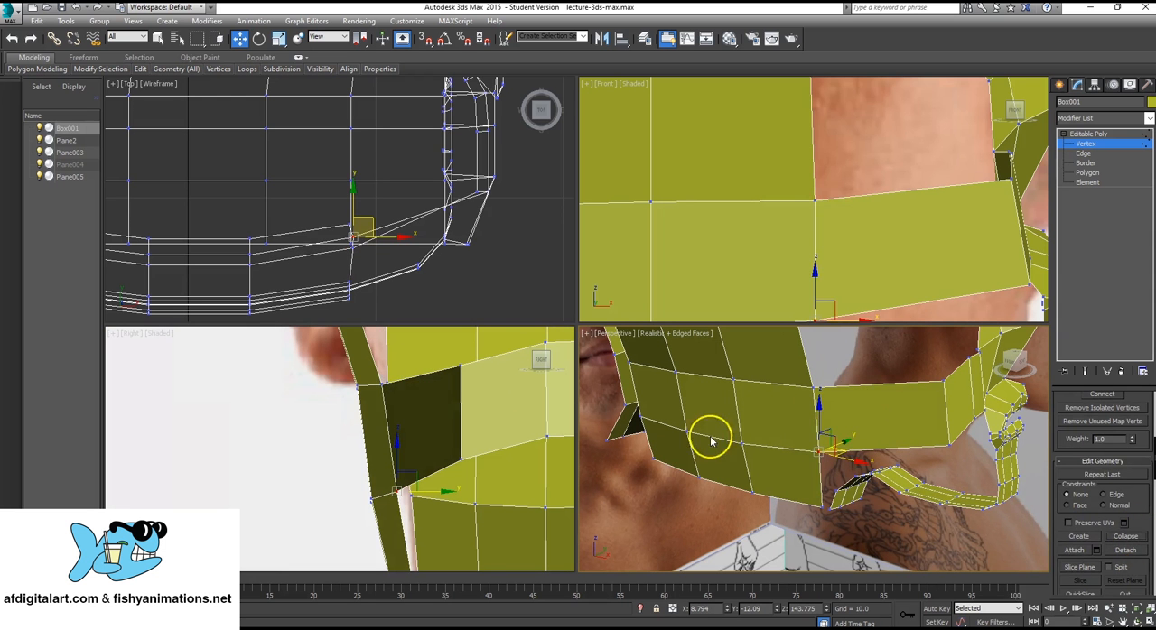
pyautogui.click(693, 499)
pyautogui.keyDown('alt'); pyautogui.moveTo(854, 442); pyautogui.dragTo(835, 442, button='middle'); pyautogui.keyUp('alt')
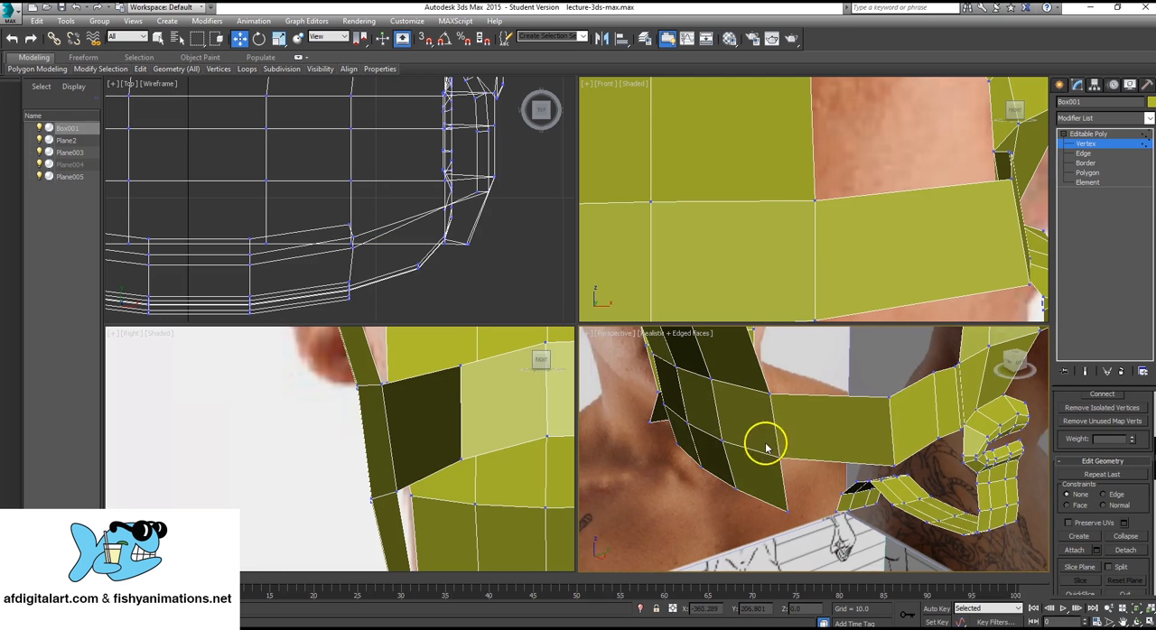
pyautogui.moveTo(803, 492); pyautogui.dragTo(804, 491)
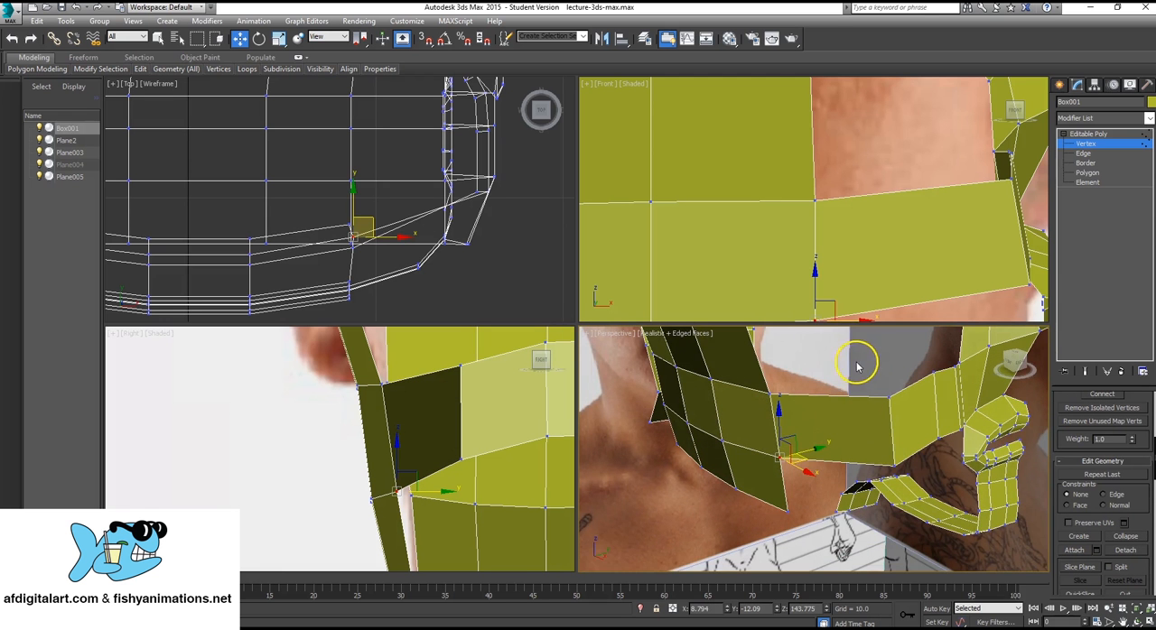
pyautogui.click(1129, 538)
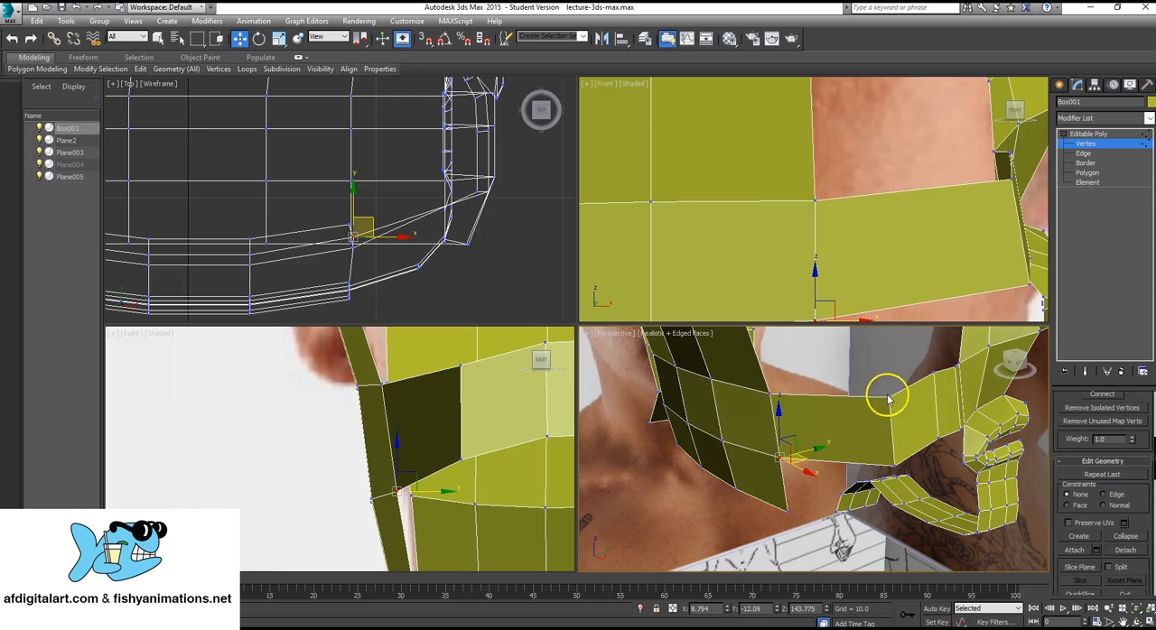
# Move the strip's upper and lower mid-cheek vertices together outward along Y and back along X to round the cheek.
pyautogui.click(650, 504)
pyautogui.keyDown('alt'); pyautogui.moveTo(650, 504); pyautogui.dragTo(777, 433, button='middle'); pyautogui.keyUp('alt')
pyautogui.click(828, 422)
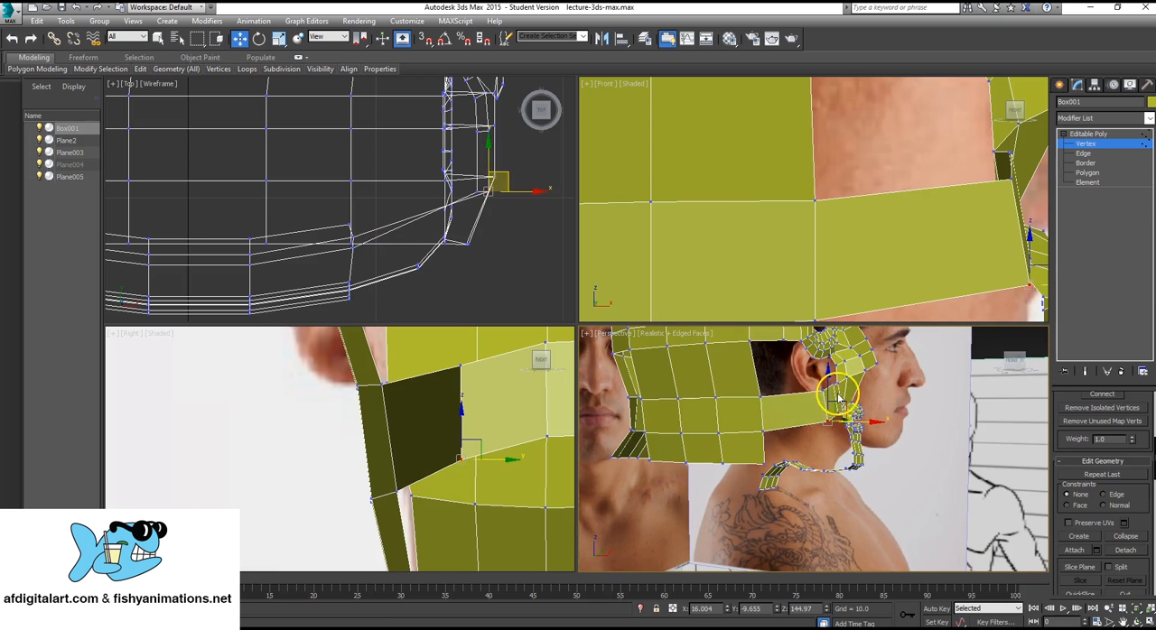
pyautogui.click(825, 390)
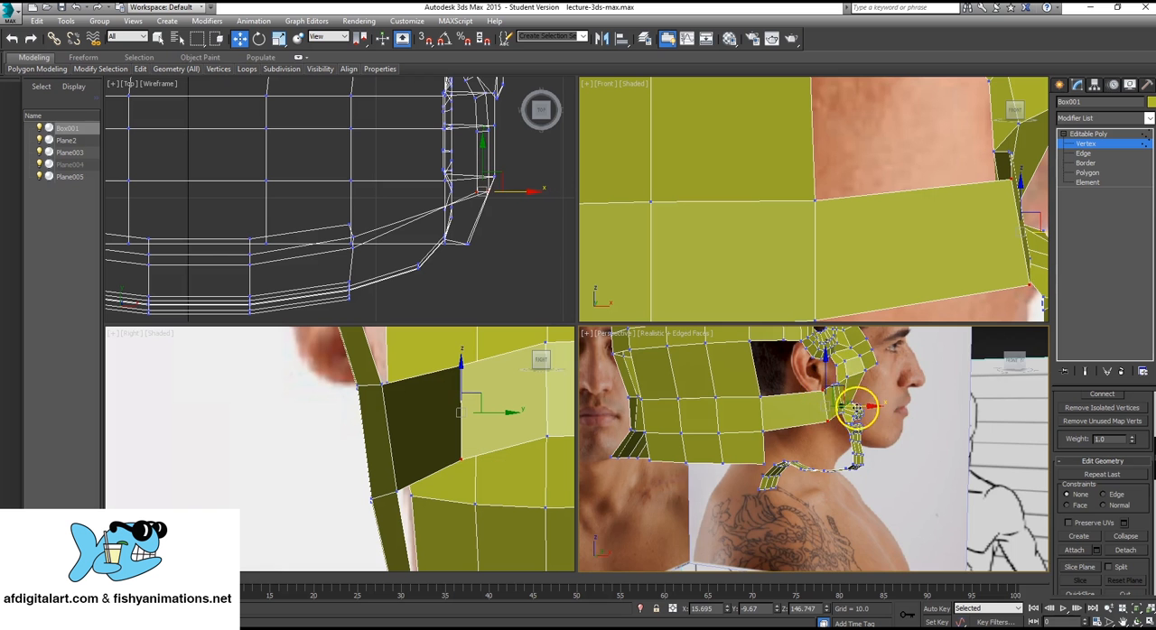
pyautogui.keyDown('alt'); pyautogui.moveTo(855, 411); pyautogui.dragTo(863, 433, button='middle'); pyautogui.keyUp('alt')
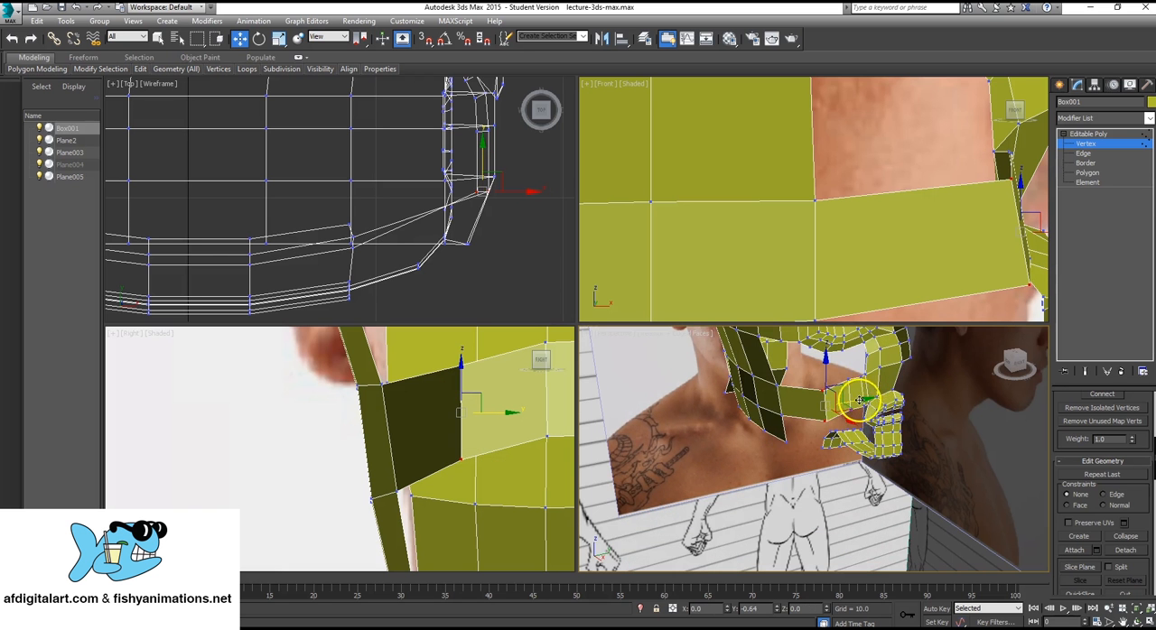
pyautogui.moveTo(857, 401); pyautogui.dragTo(858, 406)
pyautogui.moveTo(853, 413)
pyautogui.keyDown('alt'); pyautogui.mouseDown(button='middle')
pyautogui.moveTo(804, 470)
pyautogui.moveTo(860, 426)
pyautogui.mouseUp(button='middle'); pyautogui.keyUp('alt')
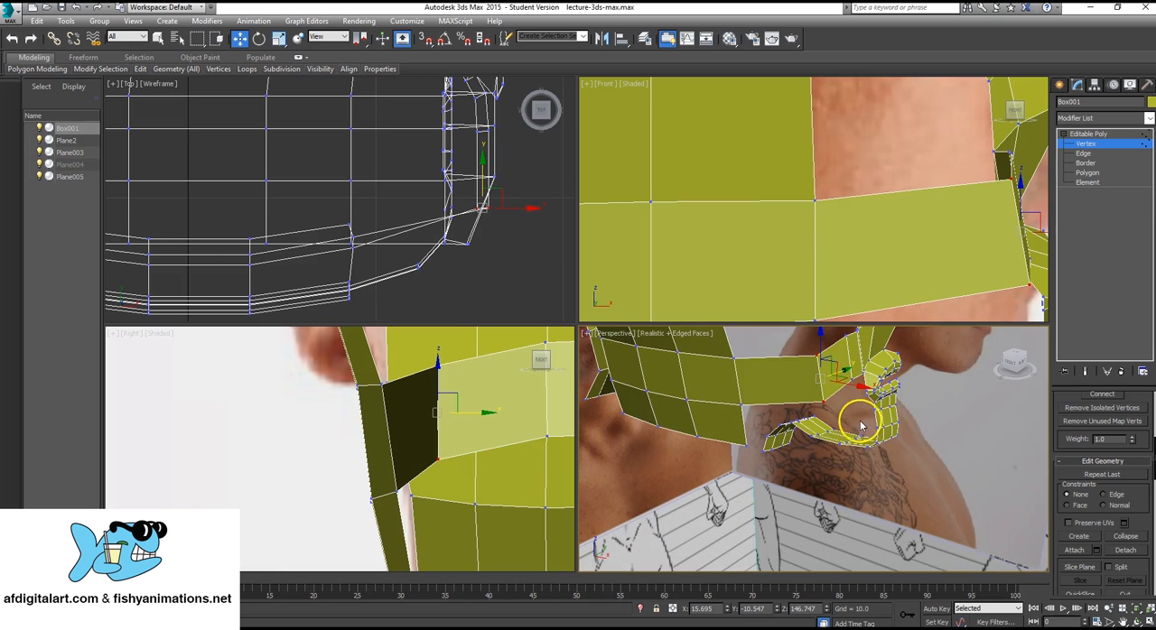
pyautogui.moveTo(862, 387); pyautogui.dragTo(846, 392)
# Move the strip's lower vertex beside the mouth slightly back along the X axis.
pyautogui.keyDown('alt'); pyautogui.moveTo(846, 392); pyautogui.dragTo(845, 467, button='middle'); pyautogui.keyUp('alt')
pyautogui.click(849, 467)
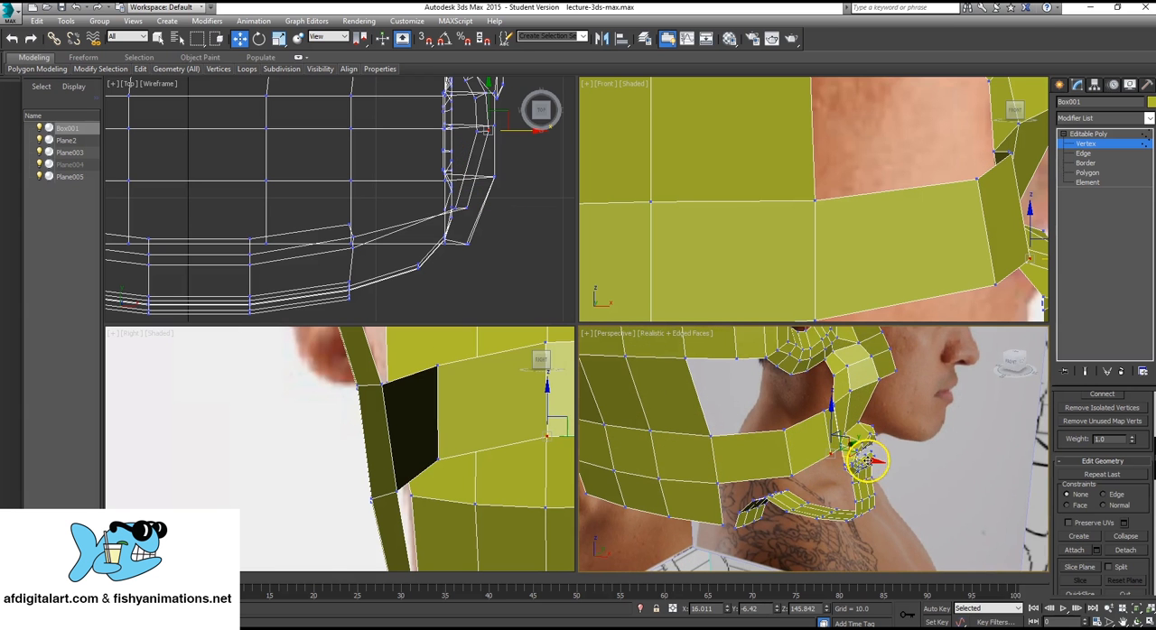
pyautogui.moveTo(863, 461); pyautogui.dragTo(859, 460)
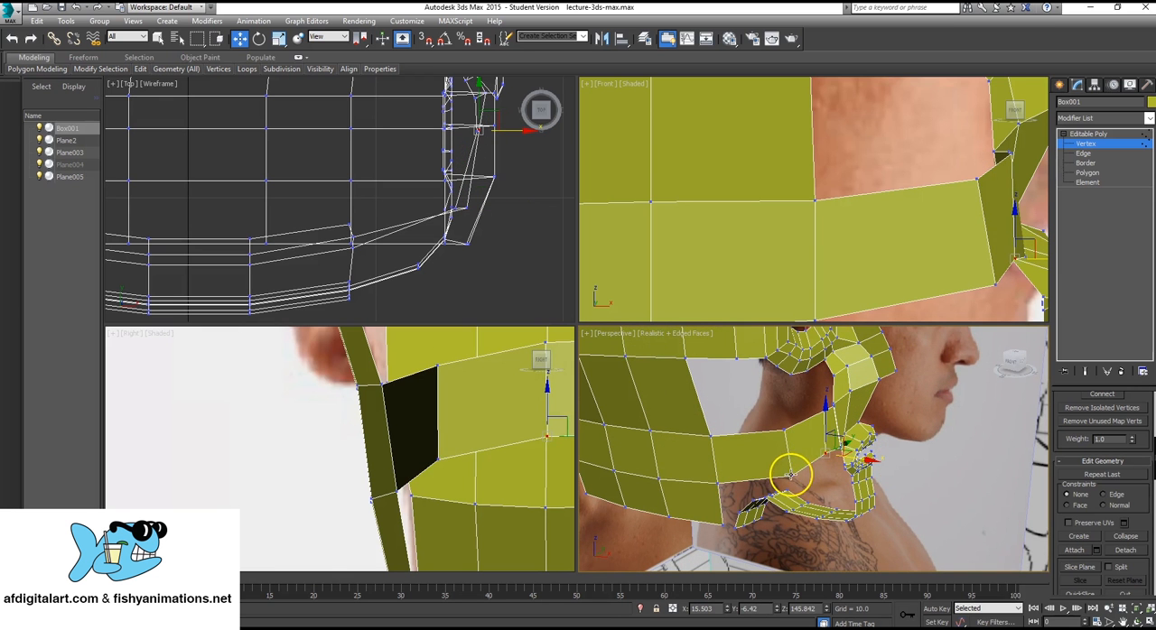
# Finish vertex editing on the head mesh and deselect it.
pyautogui.click(825, 479)
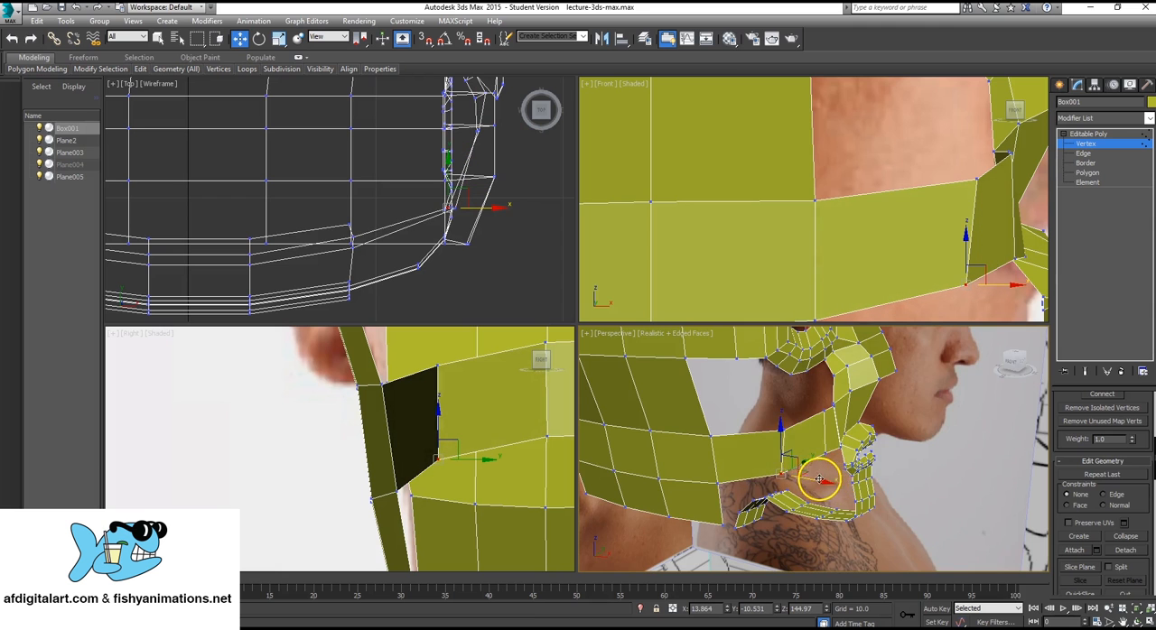
pyautogui.keyDown('alt'); pyautogui.moveTo(818, 479); pyautogui.dragTo(1046, 305, button='middle'); pyautogui.keyUp('alt')
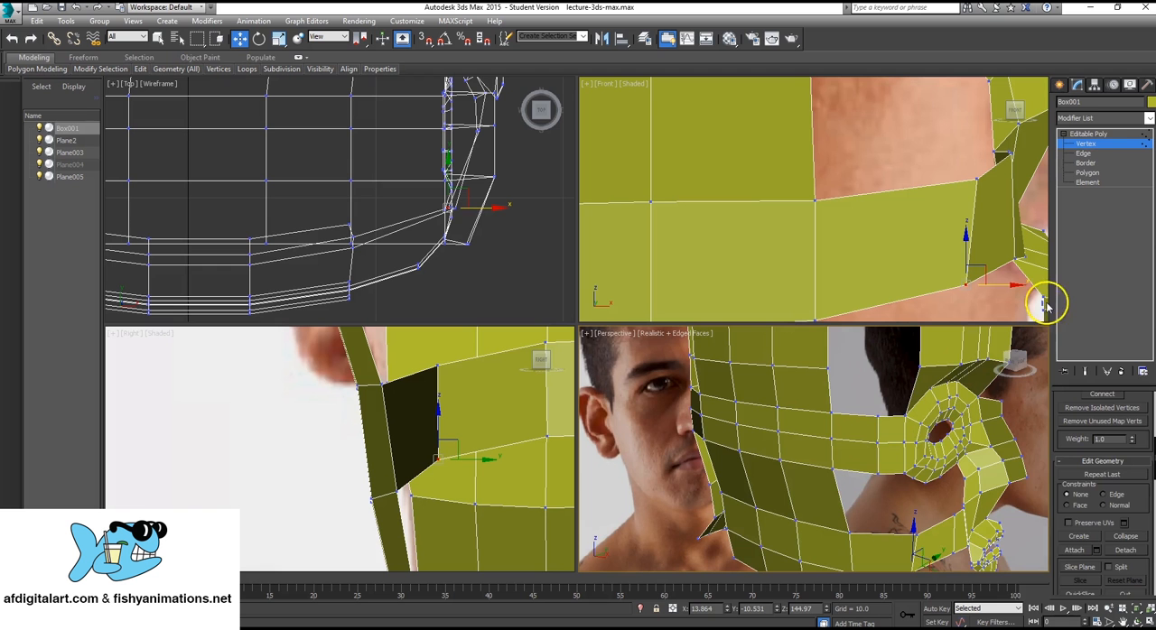
pyautogui.click(1099, 140)
pyautogui.scroll(-5, 766, 424)
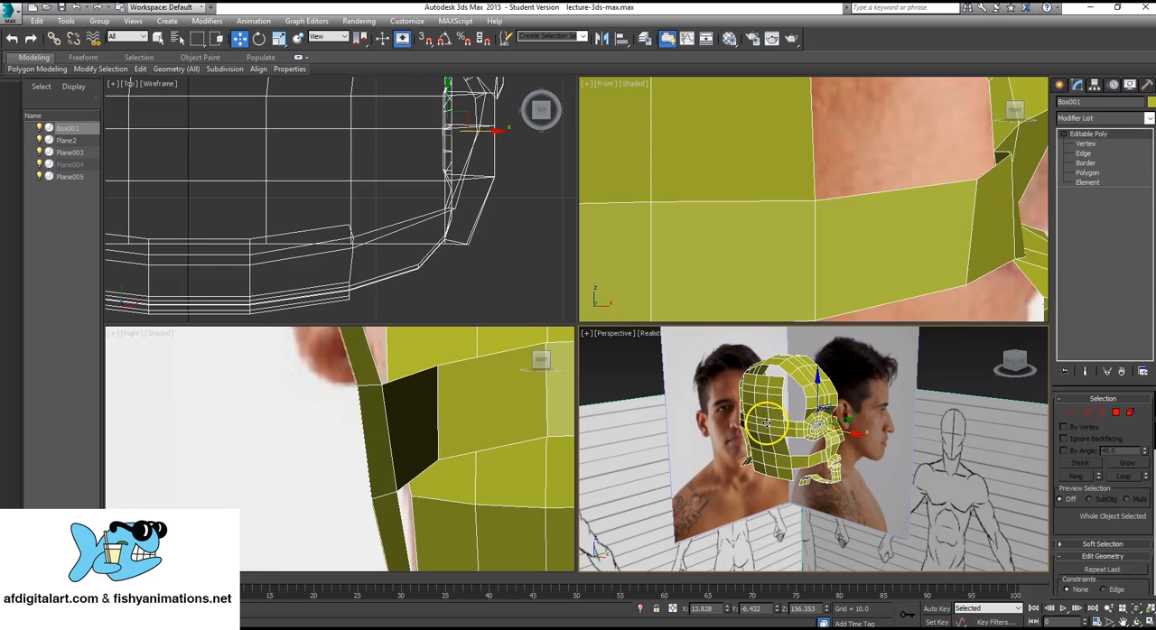
pyautogui.click(627, 379)
pyautogui.keyDown('alt'); pyautogui.moveTo(627, 380); pyautogui.dragTo(806, 451, button='middle'); pyautogui.keyUp('alt')
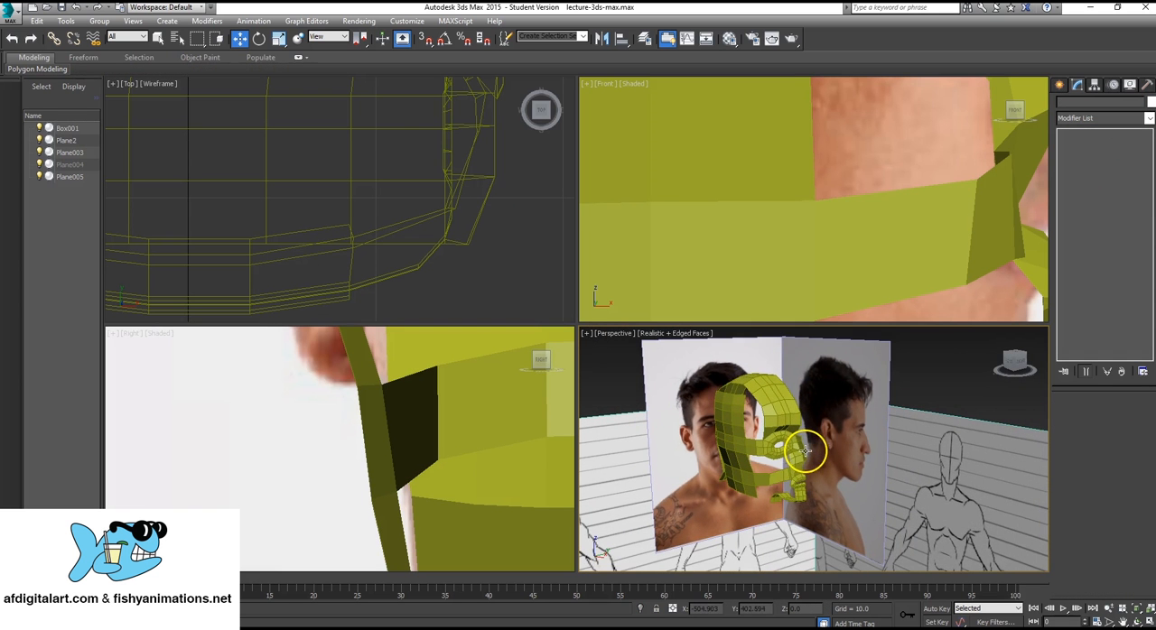
# Unfreeze all objects and hide the side-view and front-view photo reference planes.
pyautogui.rightClick(849, 395)
pyautogui.click(872, 304)
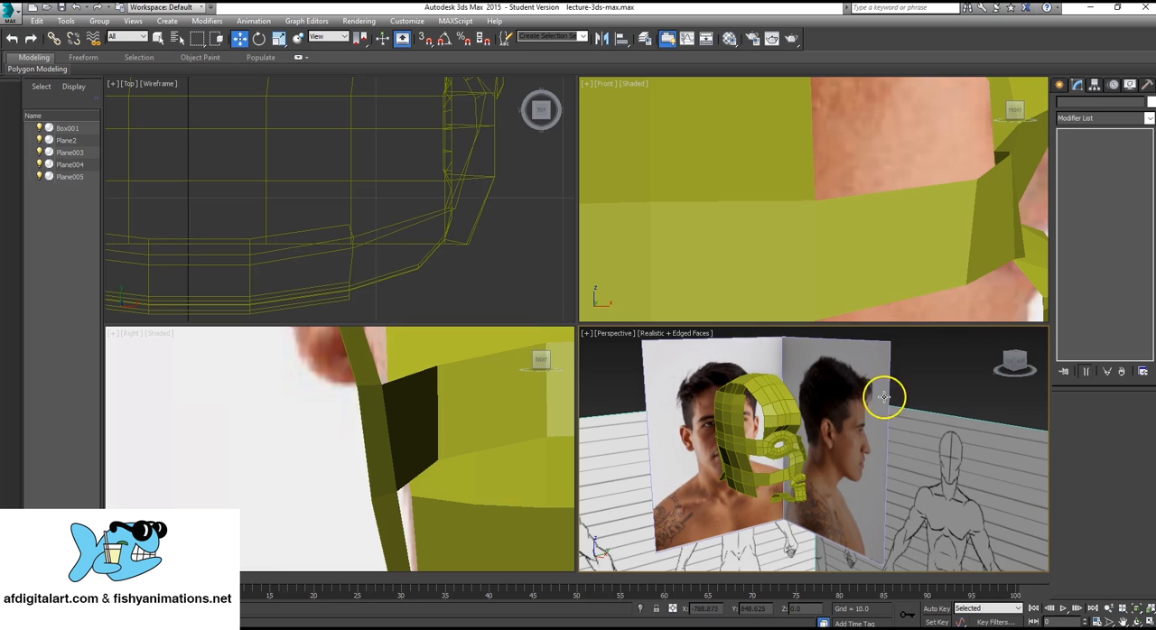
pyautogui.click(861, 392)
pyautogui.rightClick(861, 393)
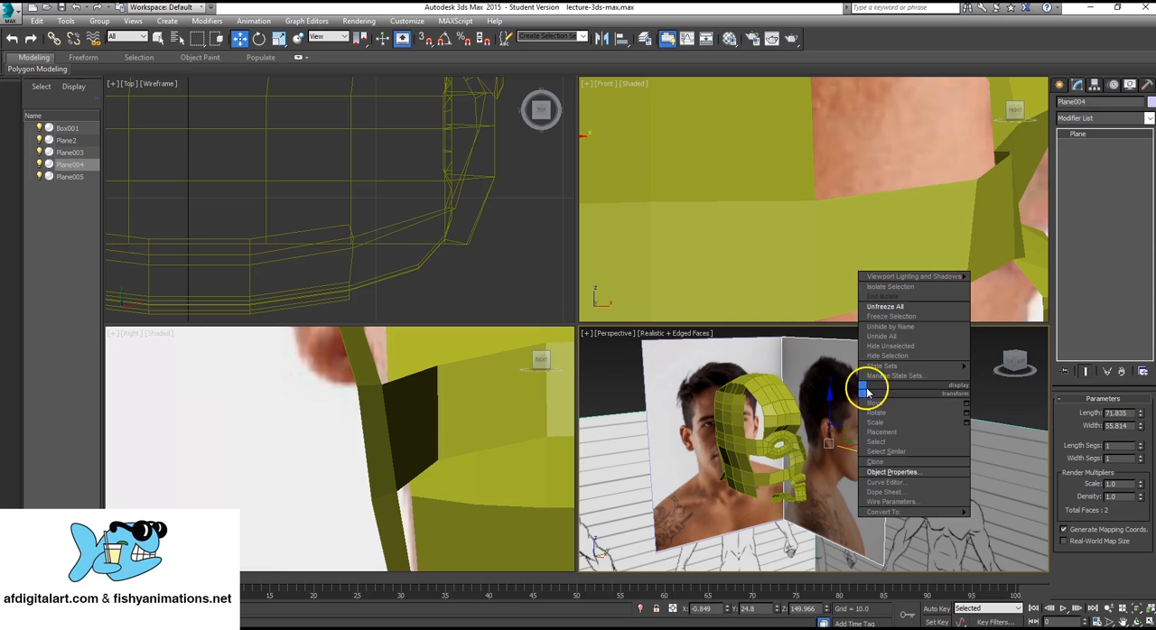
pyautogui.click(884, 356)
pyautogui.click(781, 343)
pyautogui.rightClick(778, 344)
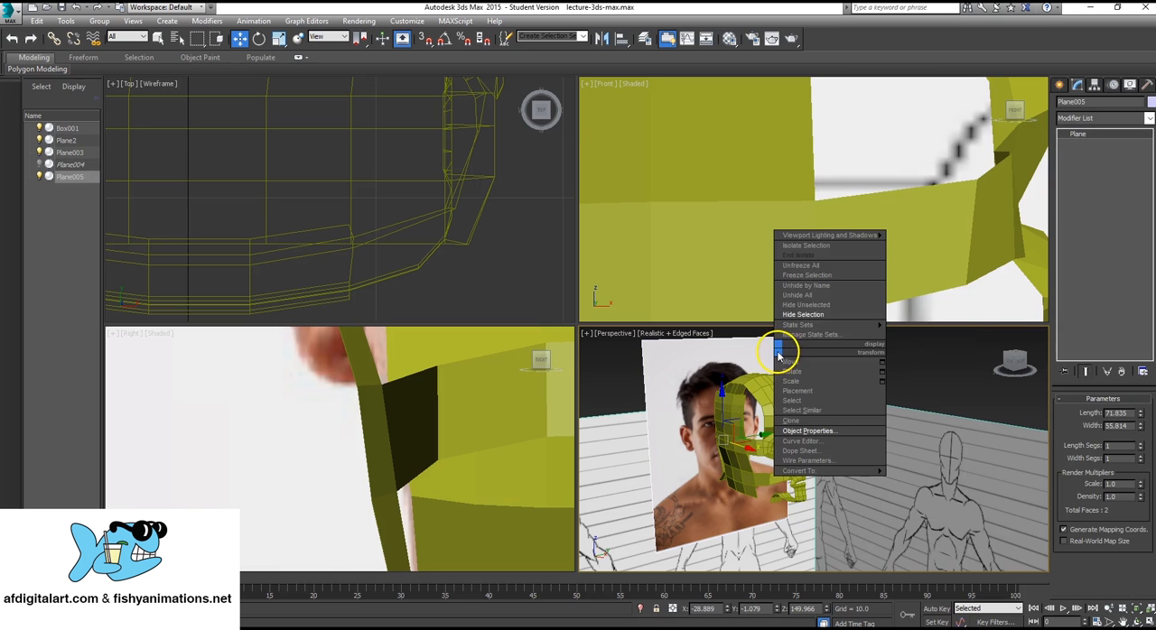
pyautogui.moveTo(808, 333)
pyautogui.click(804, 315)
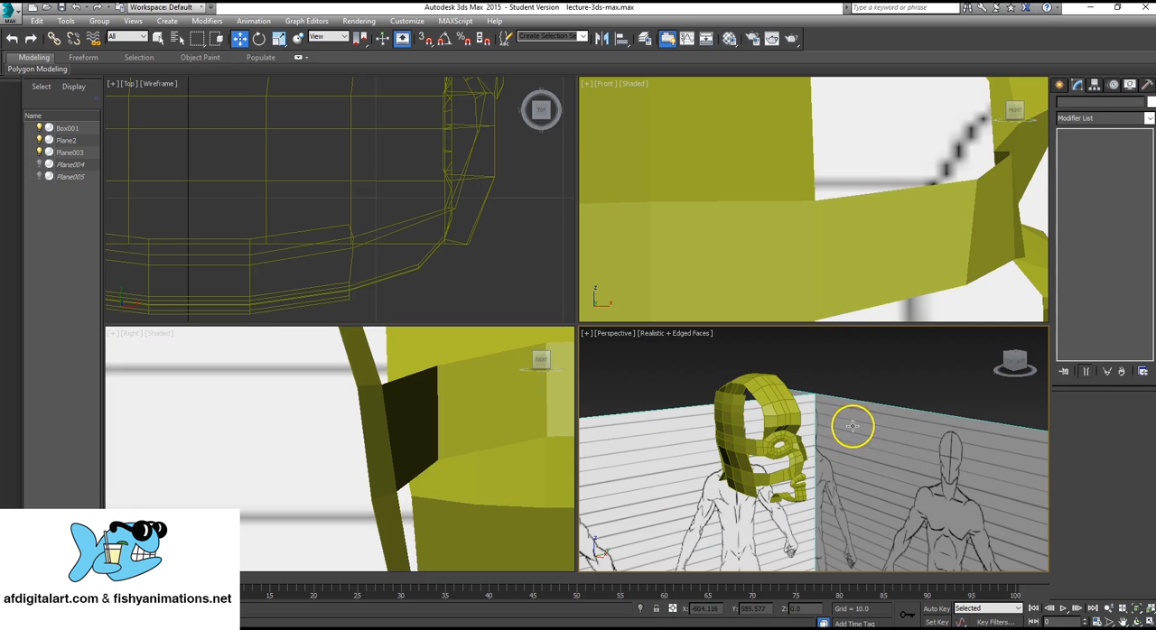
# Select the three bottom border edges of the side-of-head mesh in Edge mode.
pyautogui.keyDown('alt'); pyautogui.moveTo(853, 426); pyautogui.dragTo(785, 440, button='middle'); pyautogui.keyUp('alt')
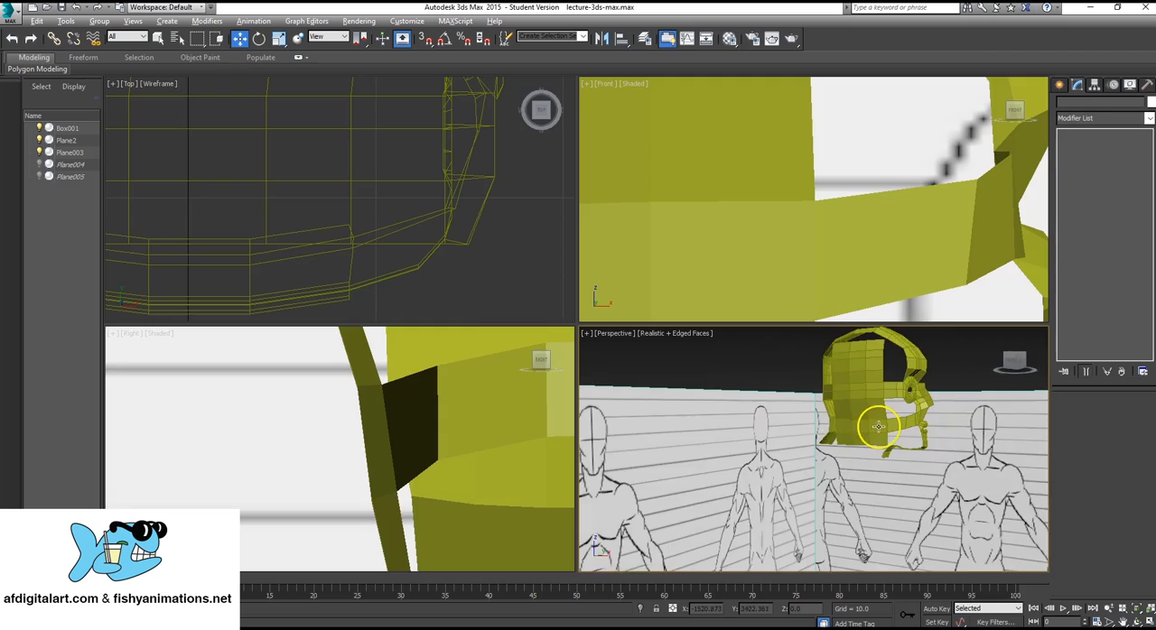
pyautogui.keyDown('alt'); pyautogui.moveTo(879, 426); pyautogui.dragTo(861, 433, button='middle'); pyautogui.keyUp('alt')
pyautogui.hotkey('alt', 'w')
pyautogui.moveTo(492, 329)
pyautogui.keyDown('alt'); pyautogui.mouseDown(button='middle')
pyautogui.moveTo(625, 318)
pyautogui.moveTo(614, 348)
pyautogui.moveTo(457, 310)
pyautogui.moveTo(547, 297)
pyautogui.moveTo(514, 281)
pyautogui.moveTo(453, 293)
pyautogui.moveTo(470, 313)
pyautogui.moveTo(627, 335)
pyautogui.moveTo(397, 296)
pyautogui.moveTo(505, 358)
pyautogui.moveTo(633, 384)
pyautogui.mouseUp(button='middle'); pyautogui.keyUp('alt')
pyautogui.scroll(5, 627, 335)
pyautogui.scroll(-3, 627, 335)
pyautogui.click(456, 328)
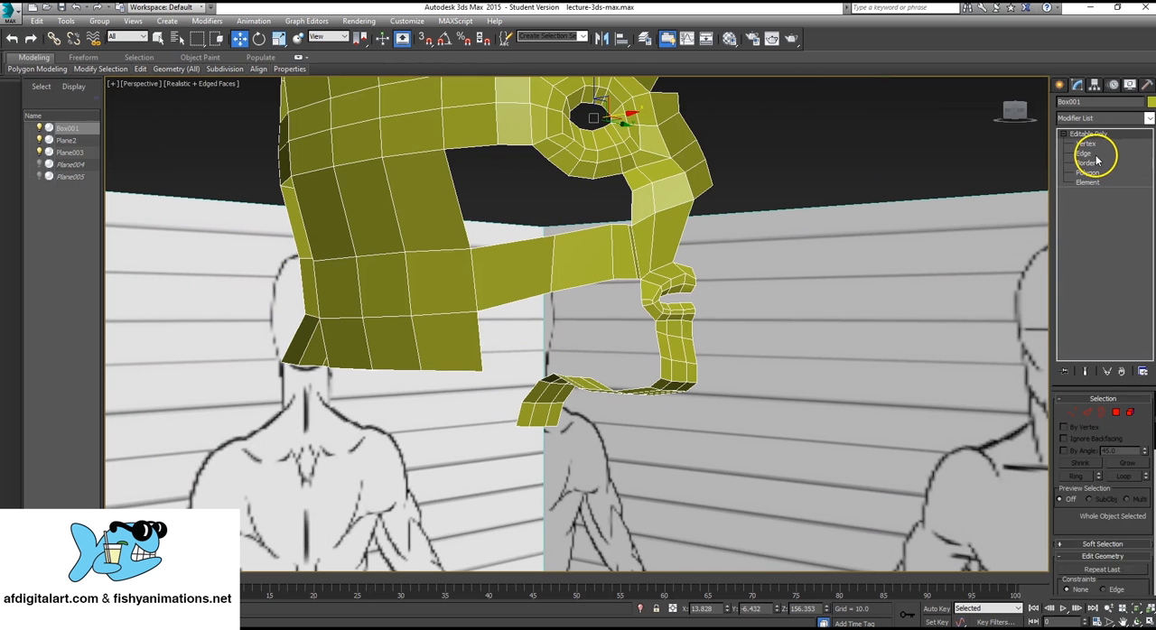
pyautogui.press('2')
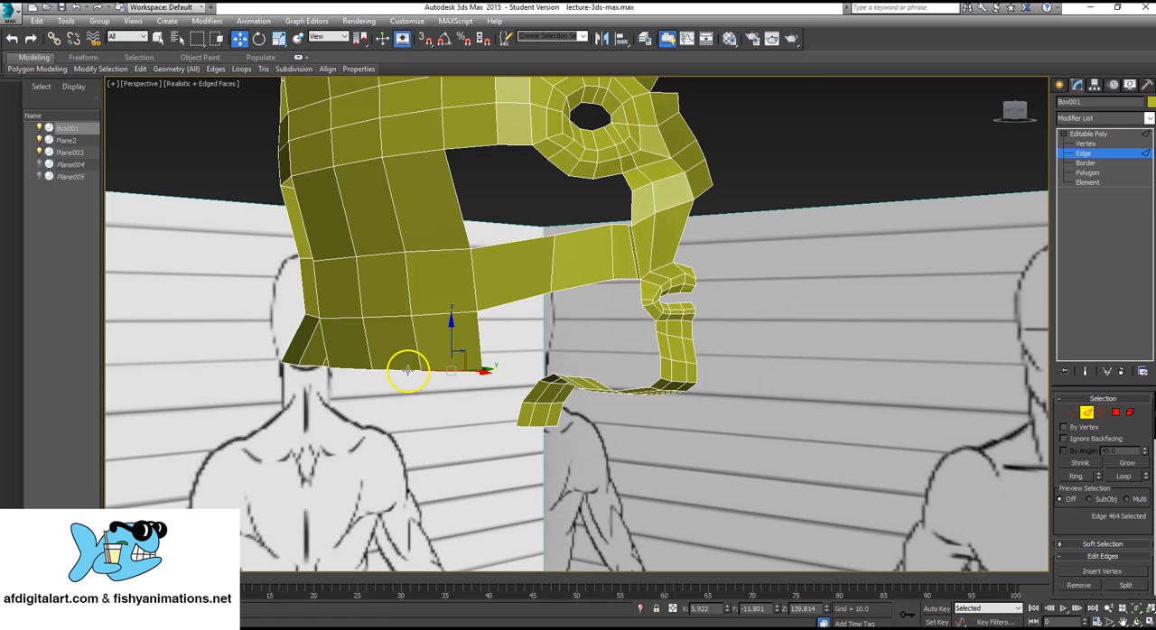
pyautogui.keyDown('ctrl'); pyautogui.click(406, 371); pyautogui.keyUp('ctrl')
pyautogui.keyDown('ctrl'); pyautogui.click(353, 369); pyautogui.keyUp('ctrl')
# Extrude the three selected bottom edges twice, down and inward in the right view, adding two rows of polygons below the side of the head.
pyautogui.keyDown('alt'); pyautogui.moveTo(553, 345); pyautogui.dragTo(490, 342, button='middle'); pyautogui.keyUp('alt')
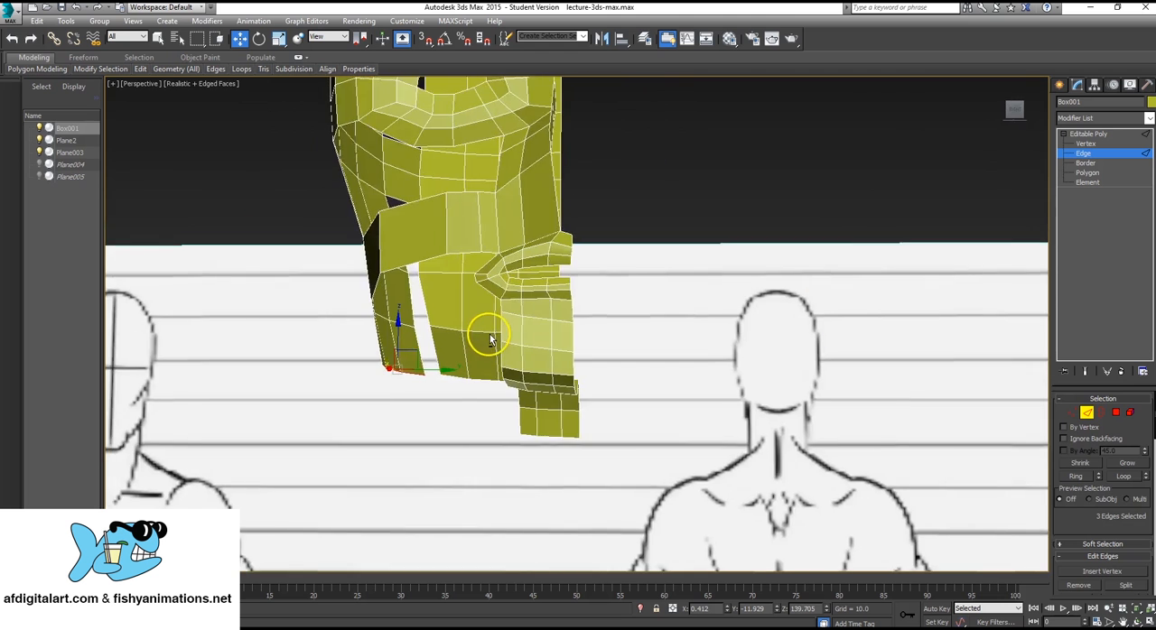
pyautogui.scroll(3, 491, 336)
pyautogui.hotkey('alt', 'w')
pyautogui.moveTo(482, 470); pyautogui.dragTo(470, 423, button='middle')
pyautogui.scroll(-6, 469, 424)
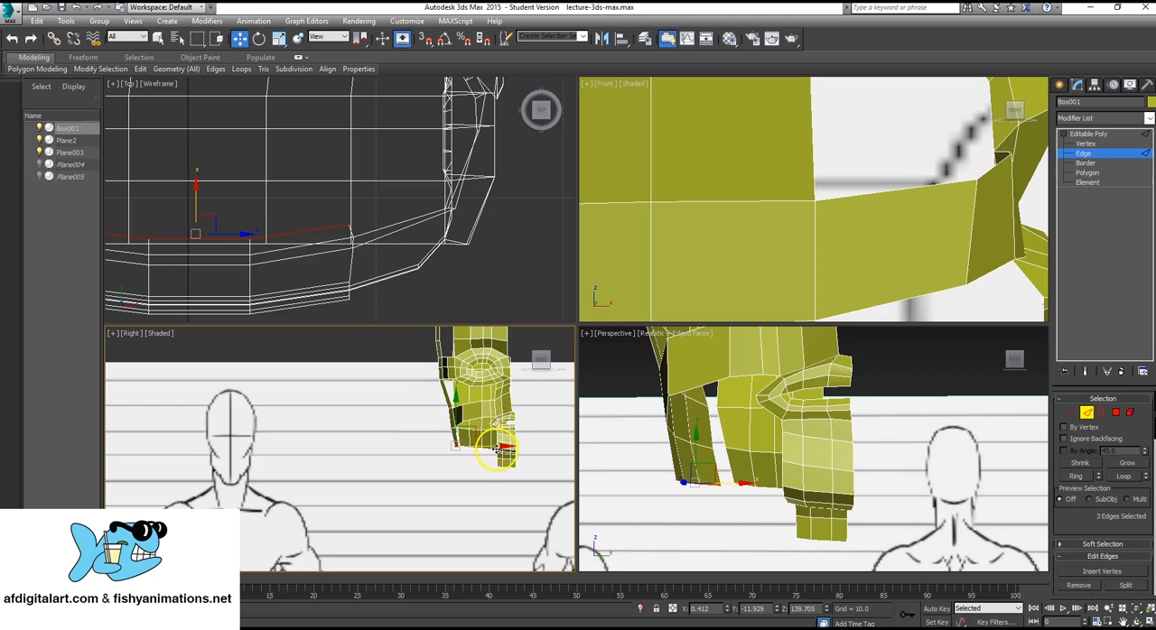
pyautogui.scroll(2, 474, 432)
pyautogui.hotkey('alt', 'w')
pyautogui.moveTo(524, 379); pyautogui.dragTo(313, 449, button='middle')
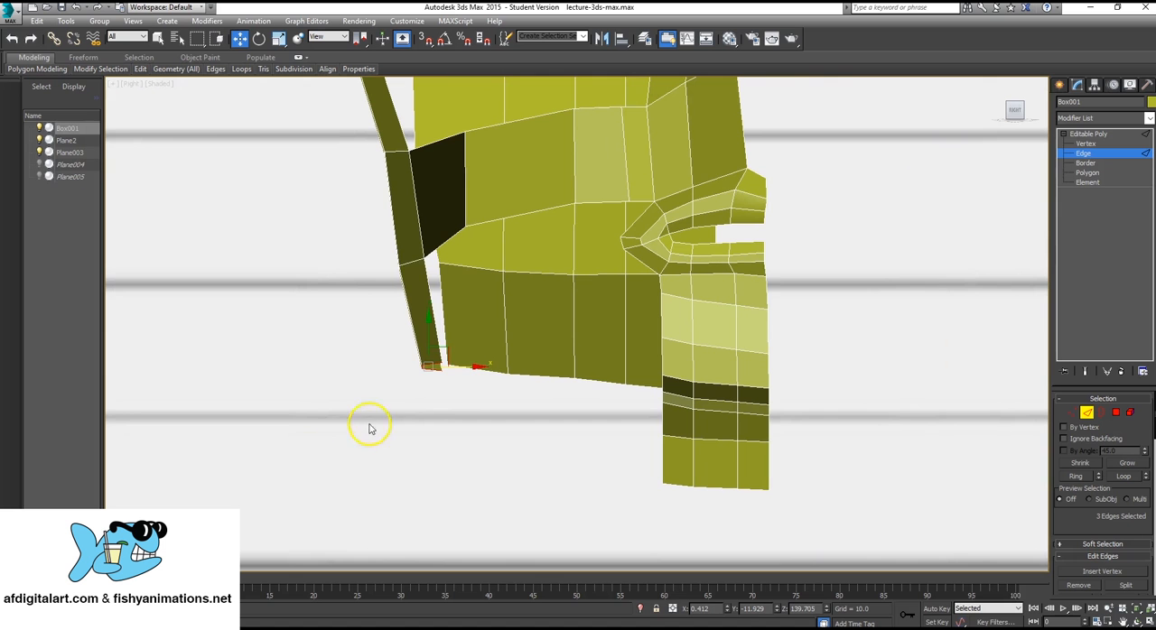
pyautogui.moveTo(445, 350); pyautogui.dragTo(481, 460)
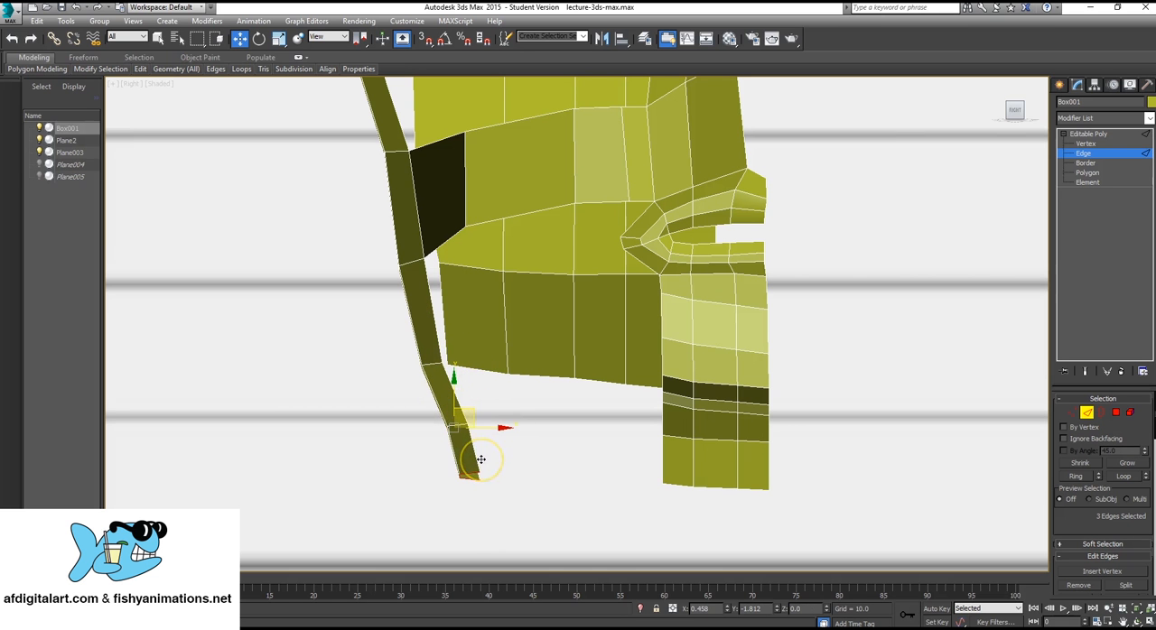
pyautogui.moveTo(469, 367); pyautogui.dragTo(490, 394, button='middle')
# Leave edge editing and deselect the head mesh.
pyautogui.scroll(-3, 477, 392)
pyautogui.scroll(1, 510, 246)
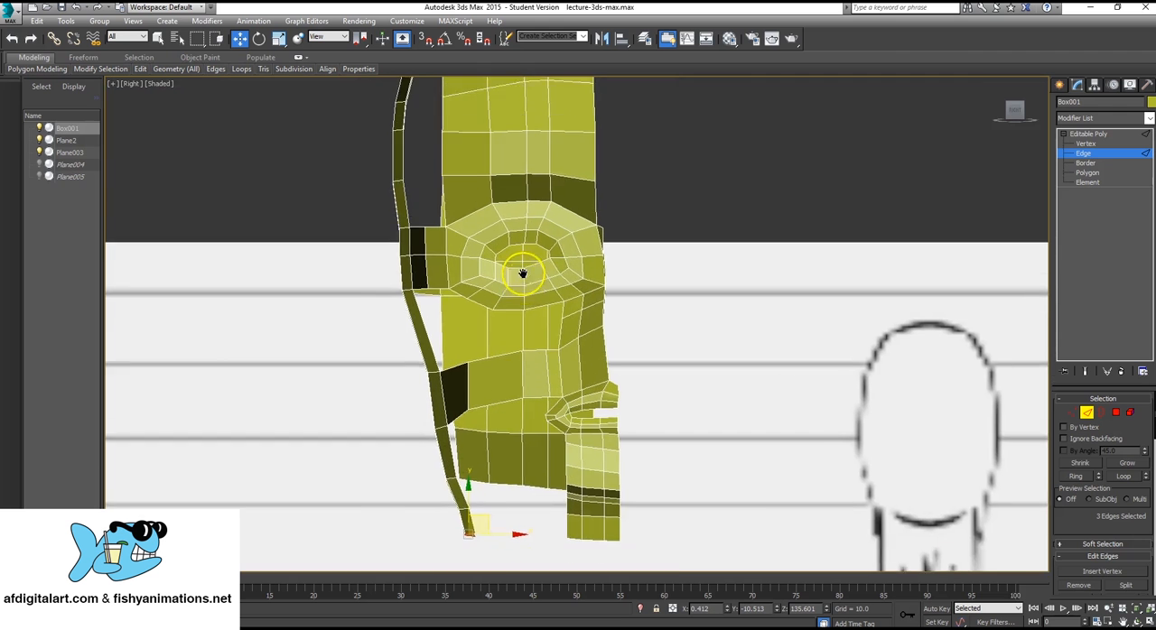
pyautogui.moveTo(523, 279); pyautogui.dragTo(521, 302, button='middle')
pyautogui.scroll(-3, 520, 302)
pyautogui.click(1144, 156)
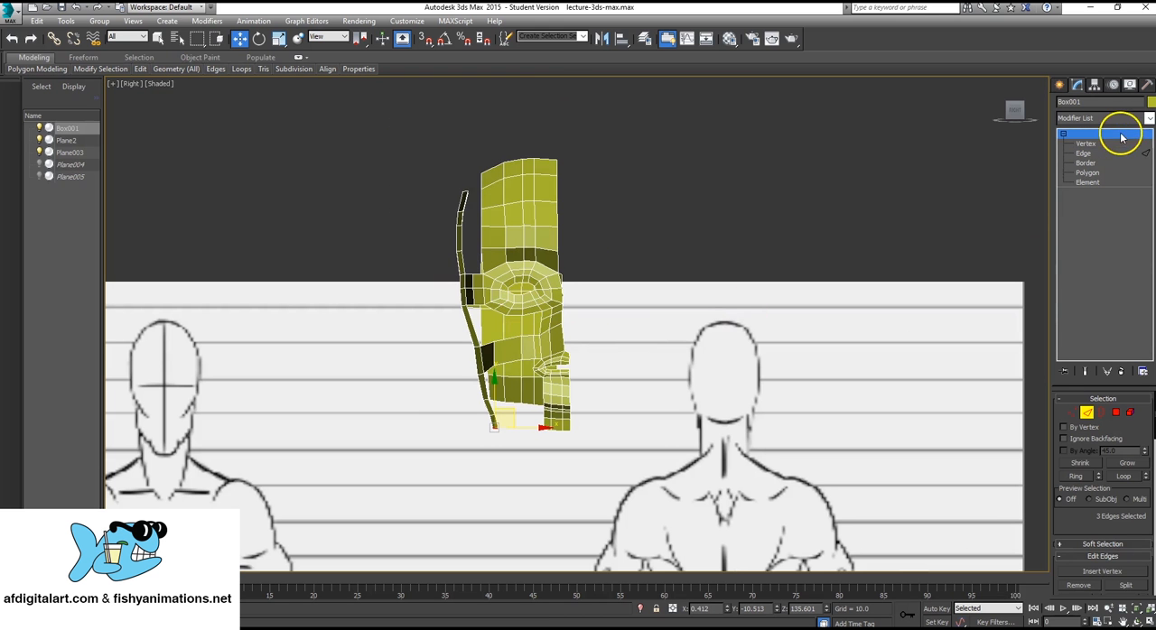
pyautogui.click(603, 262)
pyautogui.hotkey('alt', 'w')
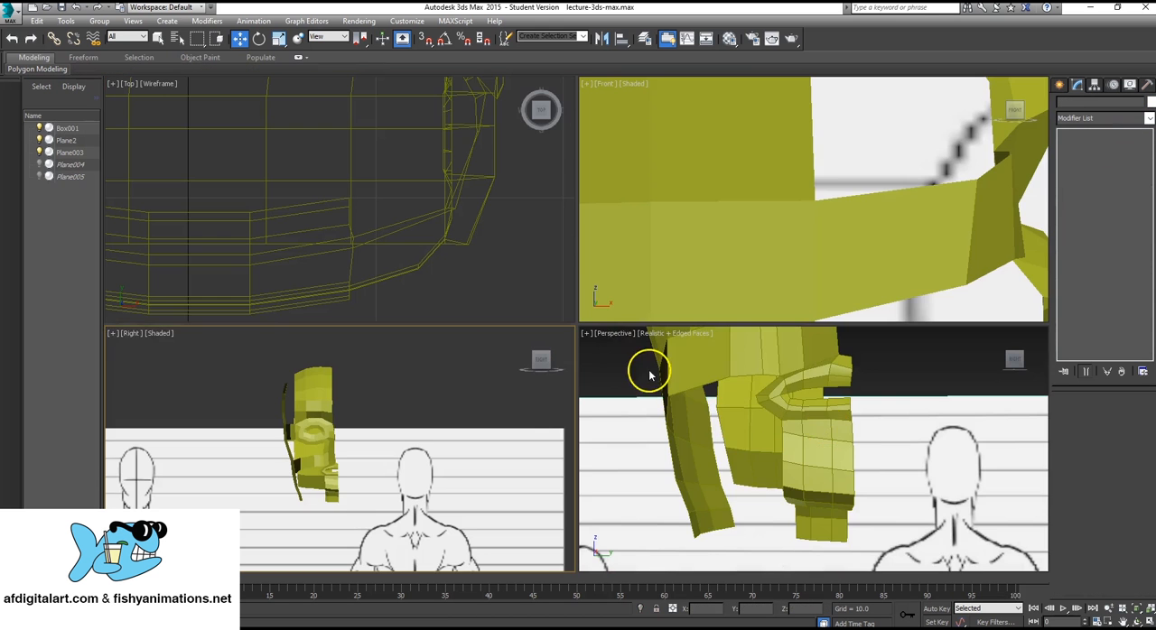
# Reselect the head mesh from above, switch to Polygon mode and clear the polygon selection.
pyautogui.middleClick(826, 425)
pyautogui.hotkey('alt', 'w')
pyautogui.scroll(-3, 704, 396)
pyautogui.keyDown('alt'); pyautogui.moveTo(704, 395); pyautogui.dragTo(539, 343, button='middle'); pyautogui.keyUp('alt')
pyautogui.click(677, 289)
pyautogui.keyDown('alt'); pyautogui.moveTo(682, 289); pyautogui.dragTo(690, 326, button='middle'); pyautogui.keyUp('alt')
pyautogui.click(1087, 172)
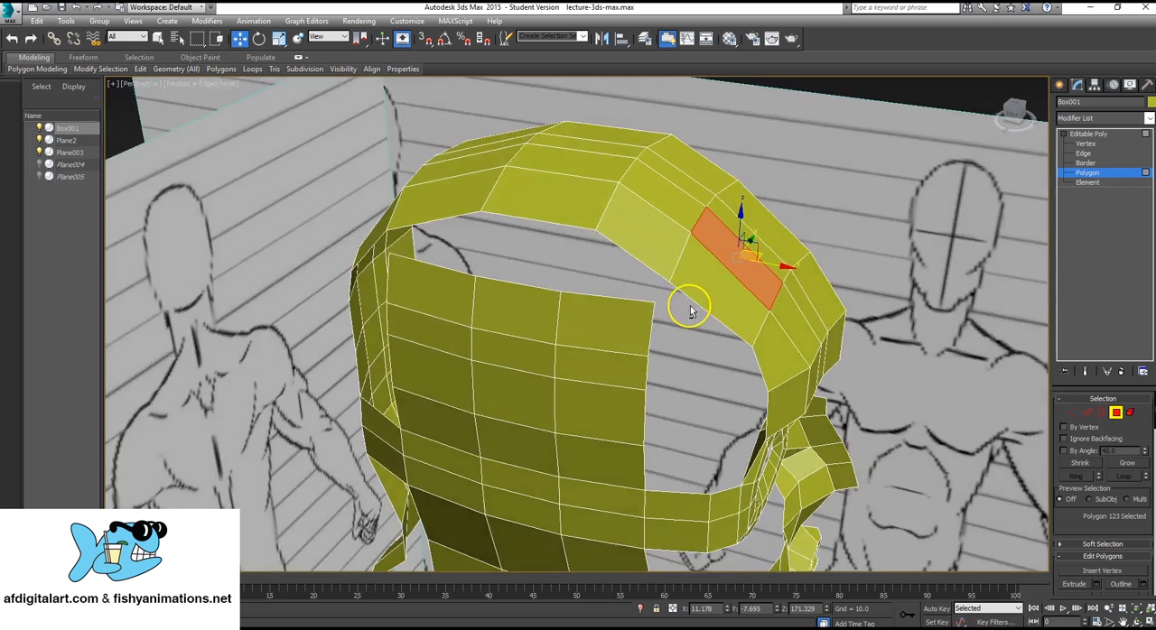
pyautogui.keyDown('alt'); pyautogui.moveTo(691, 307); pyautogui.dragTo(694, 295, button='middle'); pyautogui.keyUp('alt')
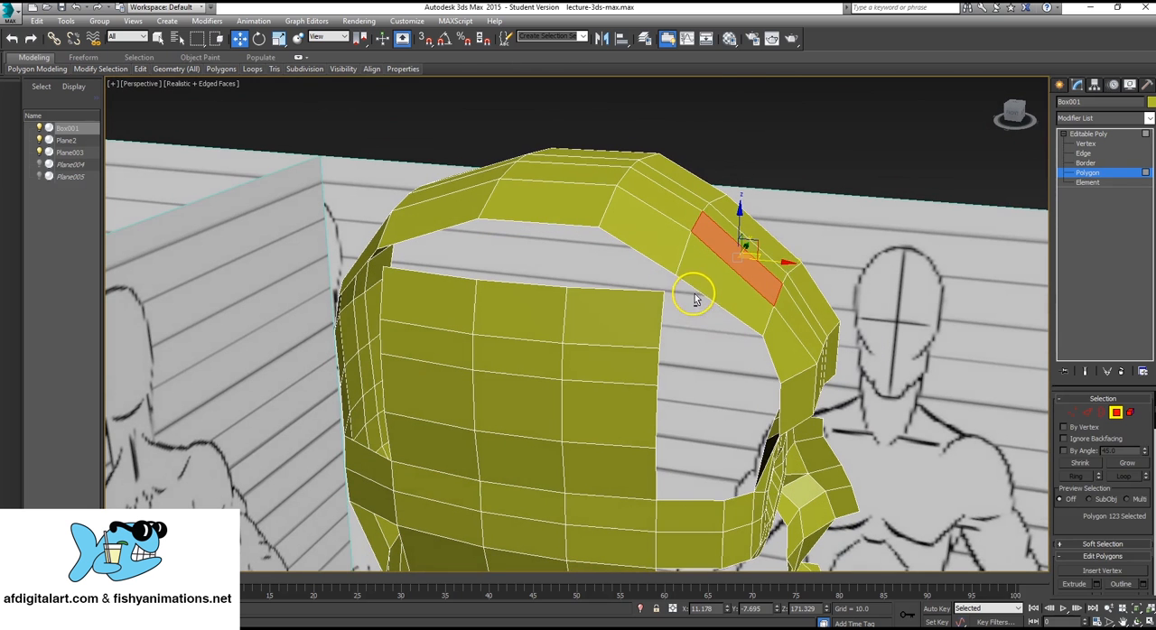
pyautogui.click(826, 120)
pyautogui.moveTo(696, 340); pyautogui.dragTo(702, 329, button='middle')
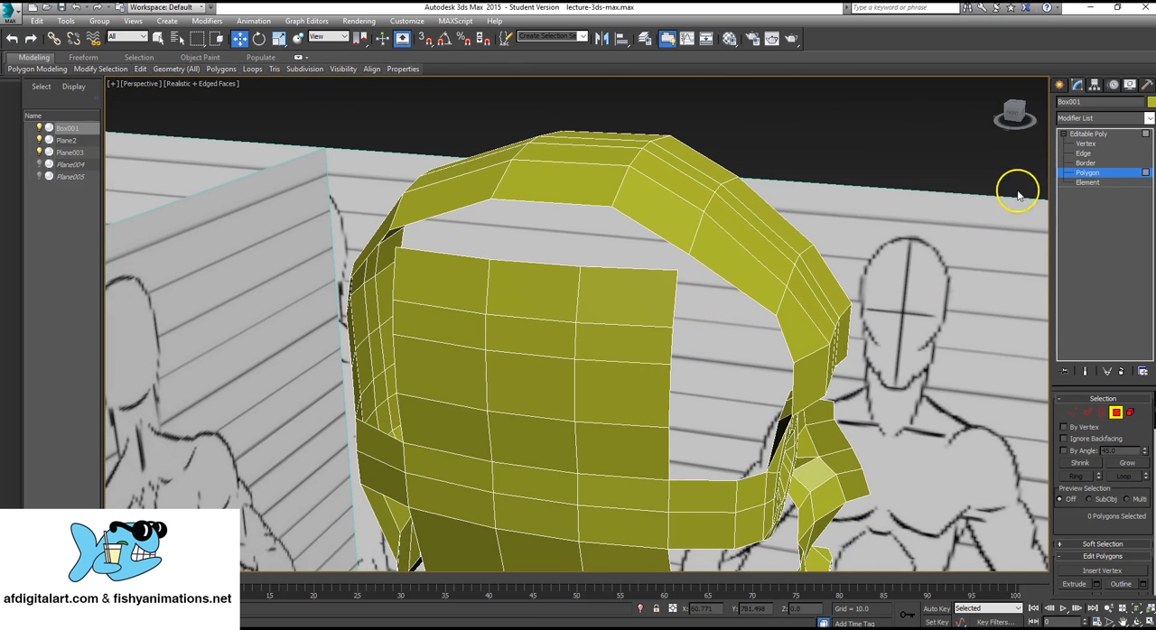
# Activate the Create tool for building new polygons on the head mesh.
pyautogui.scroll(-3, 1134, 429)
pyautogui.scroll(-3, 1104, 464)
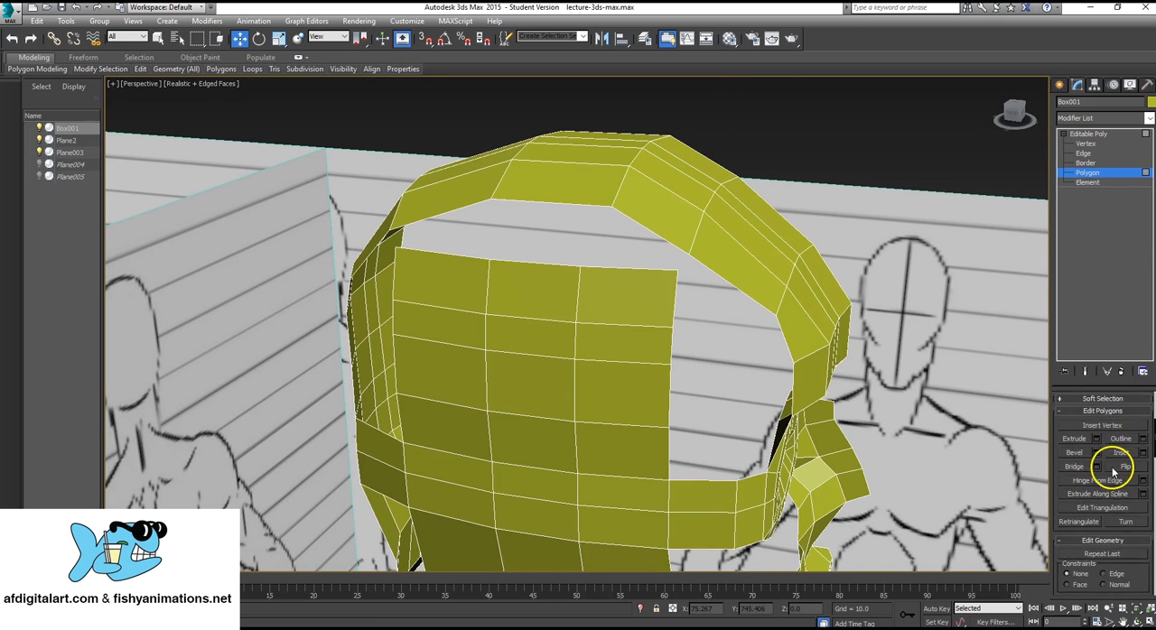
pyautogui.scroll(-3, 1096, 516)
pyautogui.scroll(4, 1095, 528)
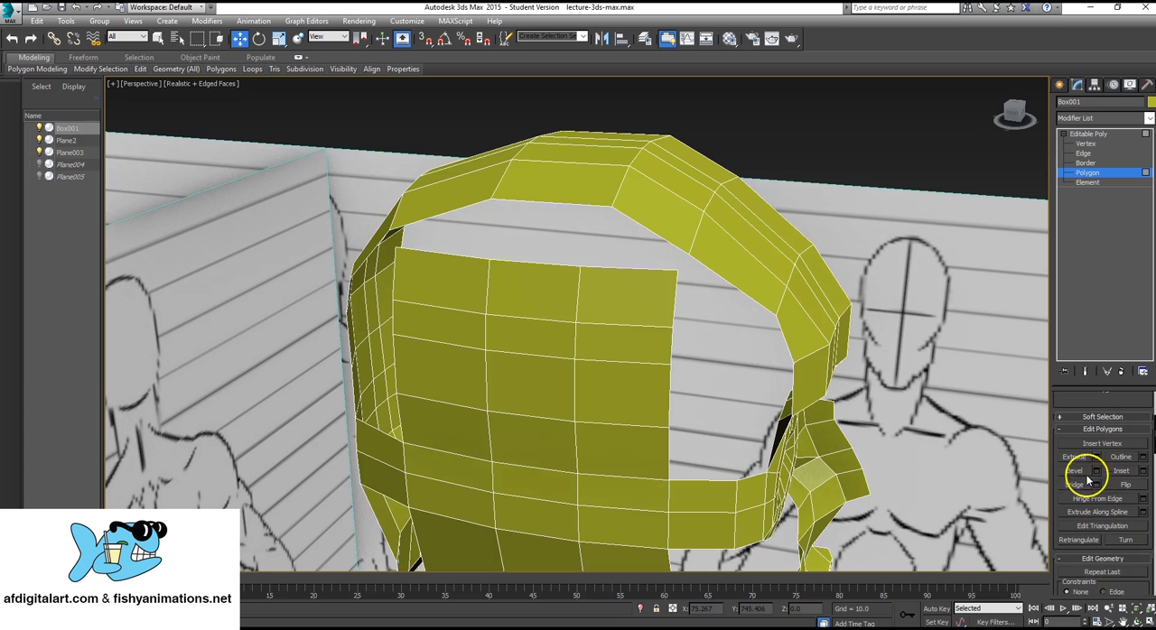
pyautogui.scroll(-1, 1100, 499)
pyautogui.scroll(-4, 1106, 492)
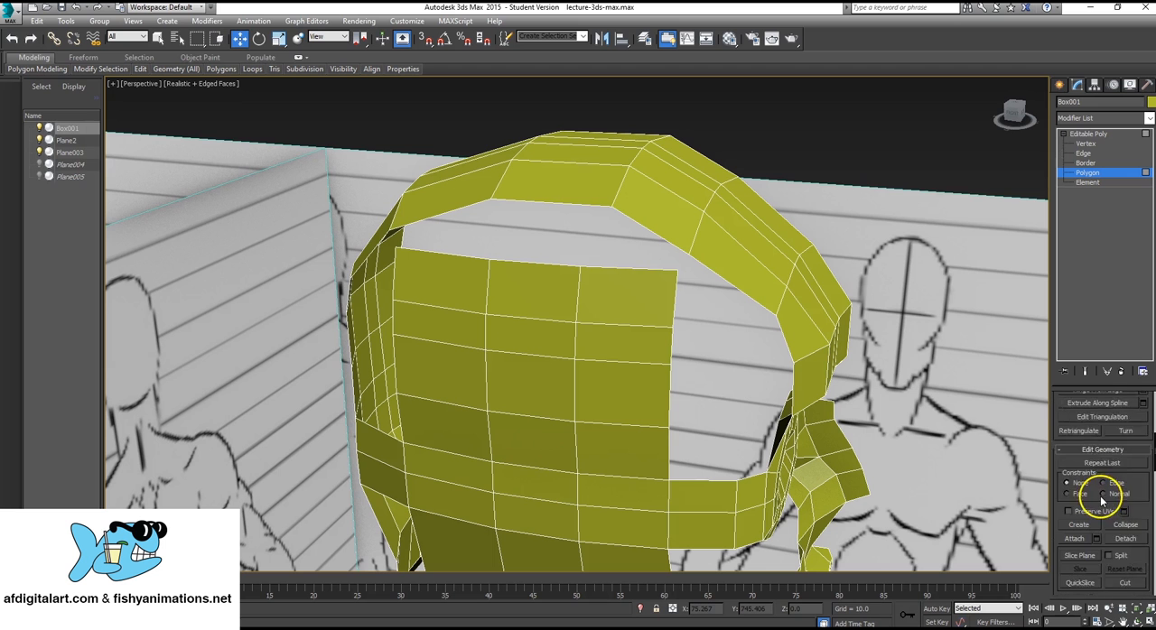
pyautogui.click(1080, 470)
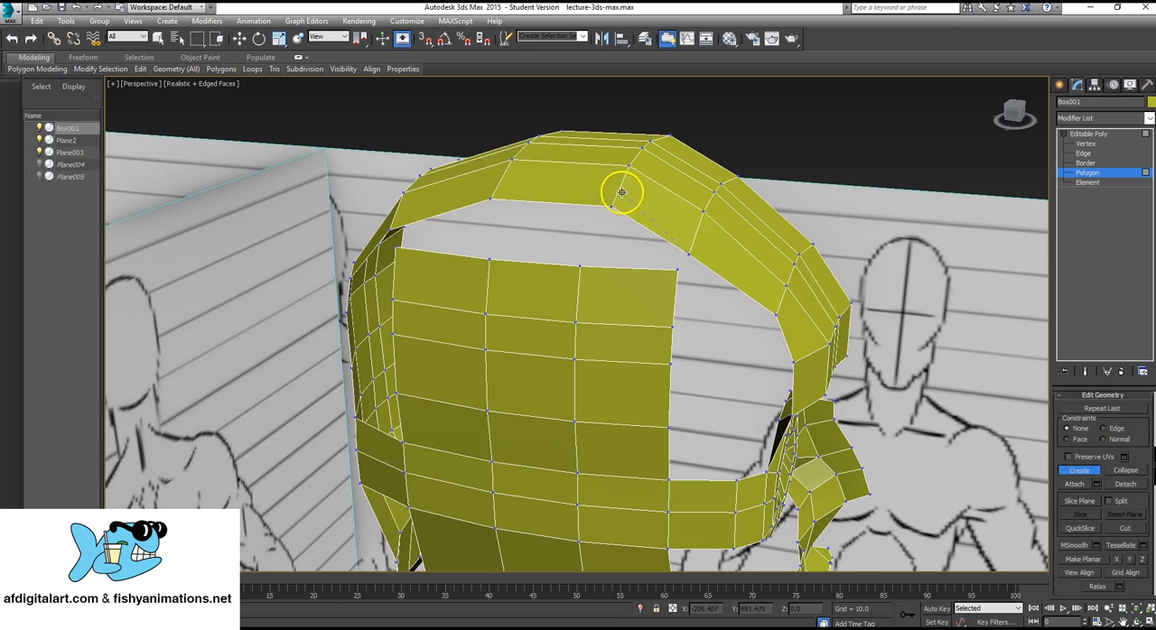
# Try to create a polygon between the front top edge of the side-of-head panel and the crown strip, and undo it.
pyautogui.click(579, 266)
pyautogui.click(677, 268)
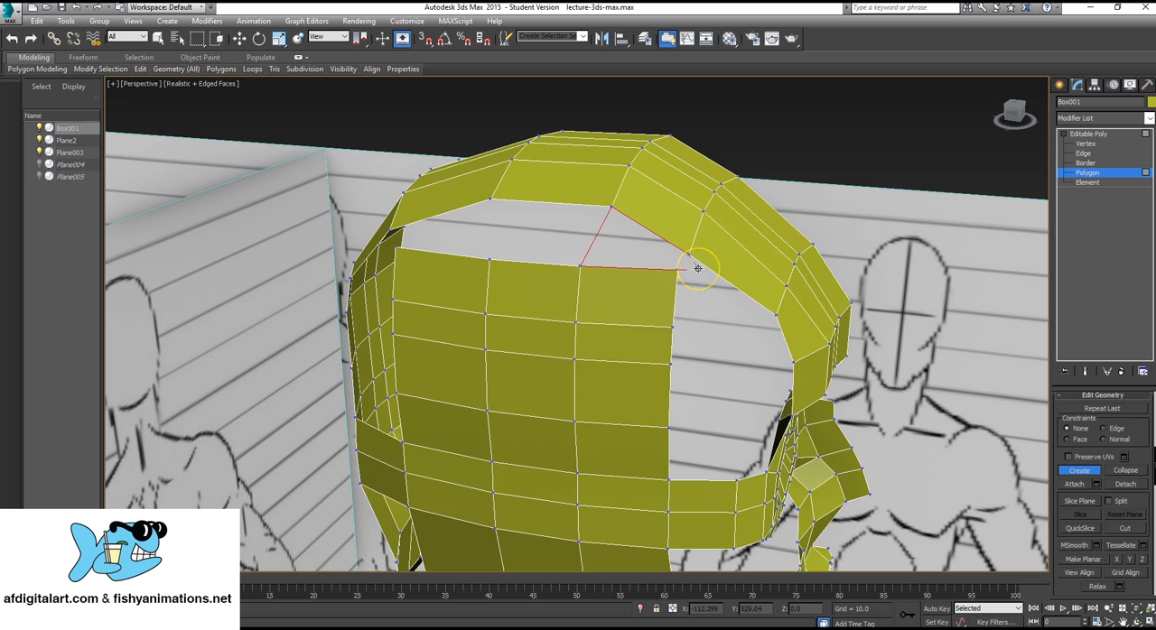
pyautogui.click(689, 259)
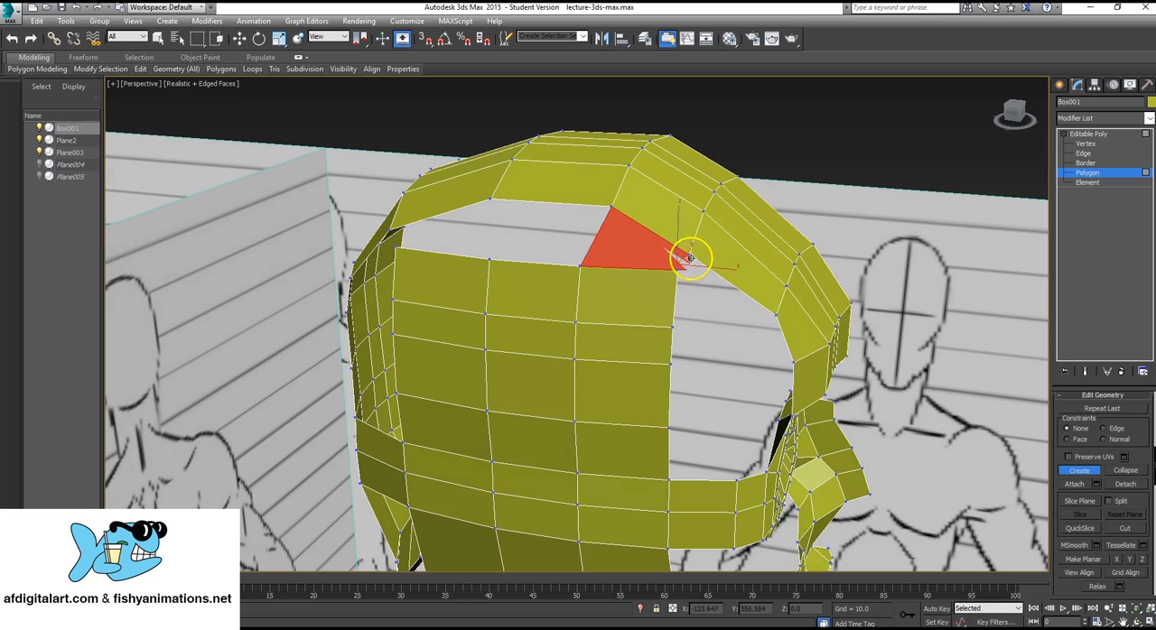
pyautogui.hotkey('ctrl', 'z')
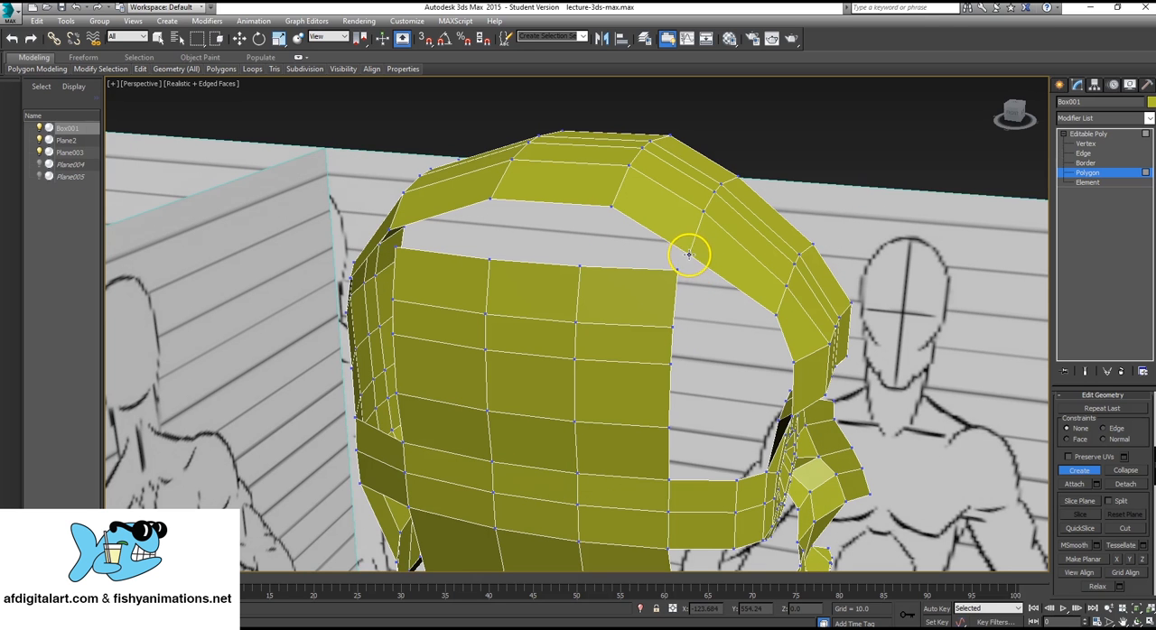
# Create a four-sided polygon joining the front top edge of the side-of-head panel to the crown strip.
pyautogui.click(611, 206)
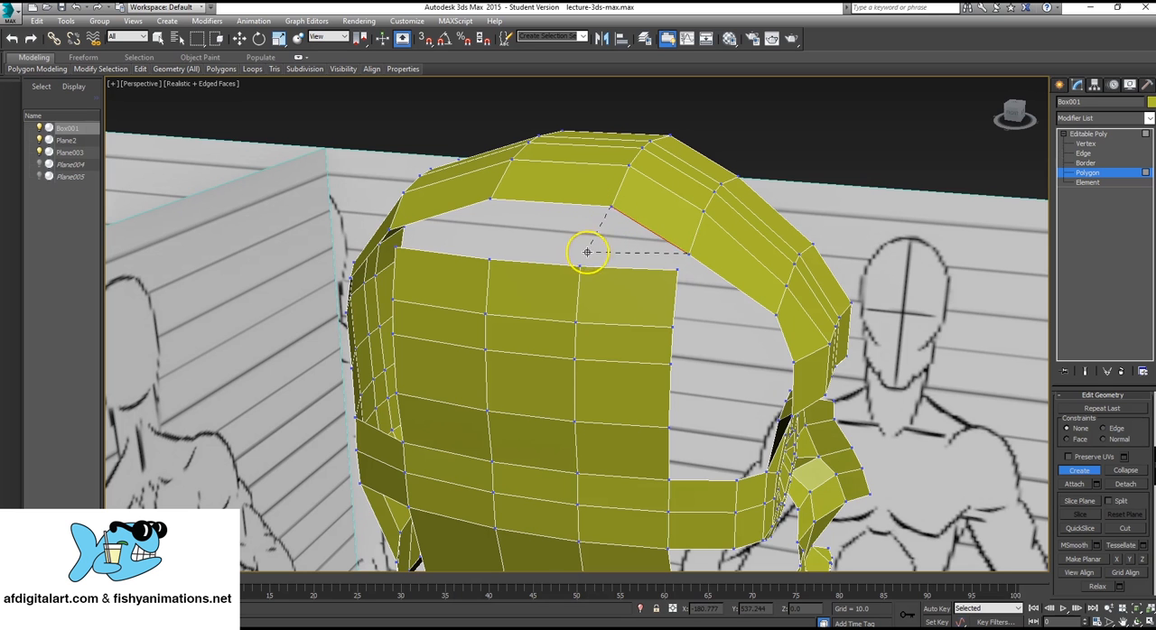
pyautogui.click(581, 266)
pyautogui.click(673, 269)
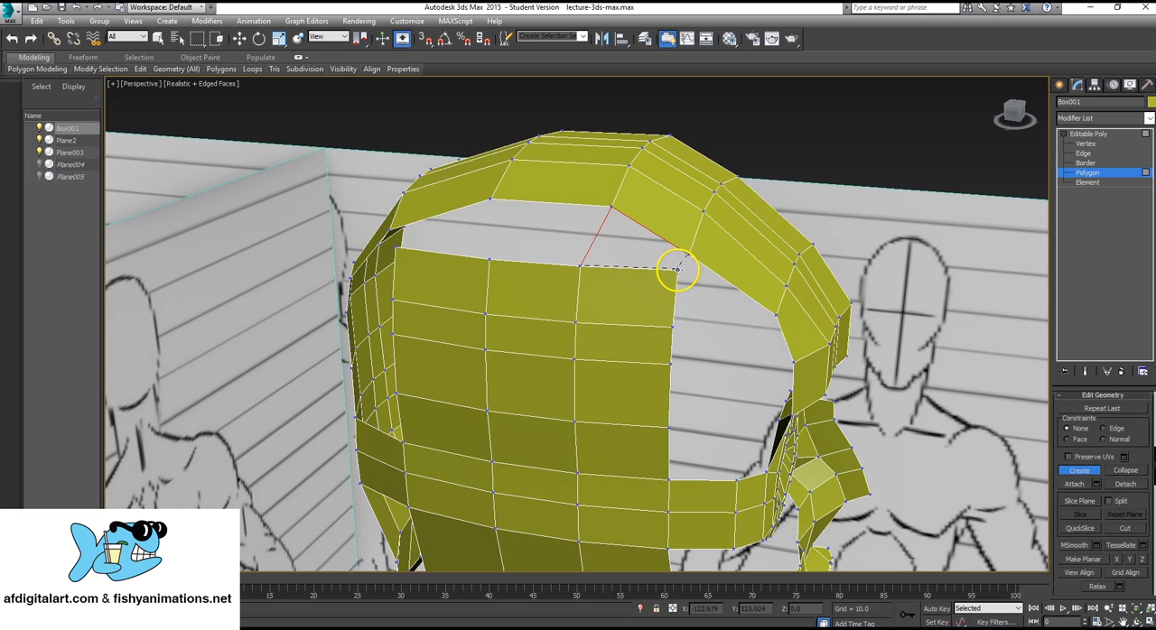
pyautogui.click(689, 256)
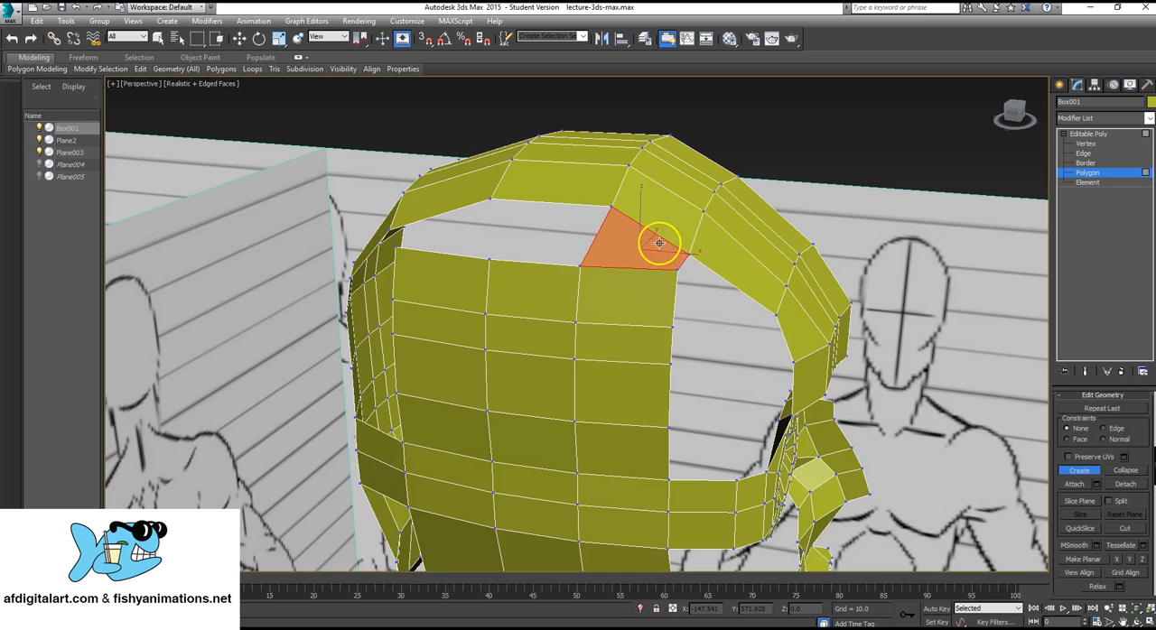
# Create a second four-sided polygon behind it, joining the panel's middle top edge to the crown strip.
pyautogui.keyDown('alt'); pyautogui.moveTo(583, 310); pyautogui.dragTo(623, 315, button='middle'); pyautogui.keyUp('alt')
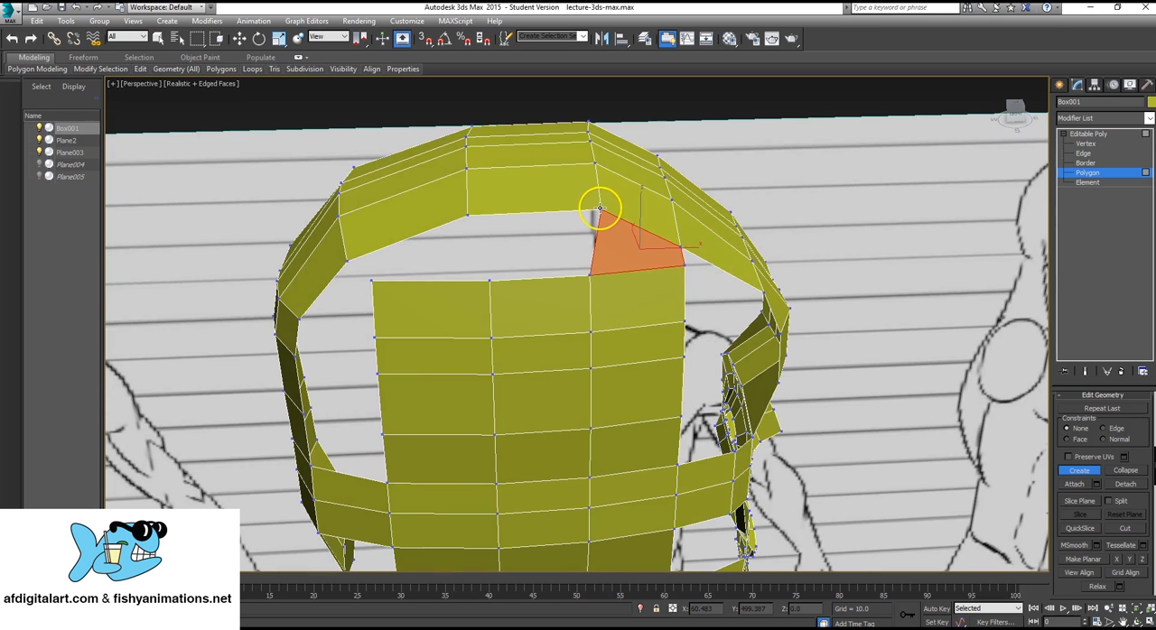
pyautogui.click(467, 215)
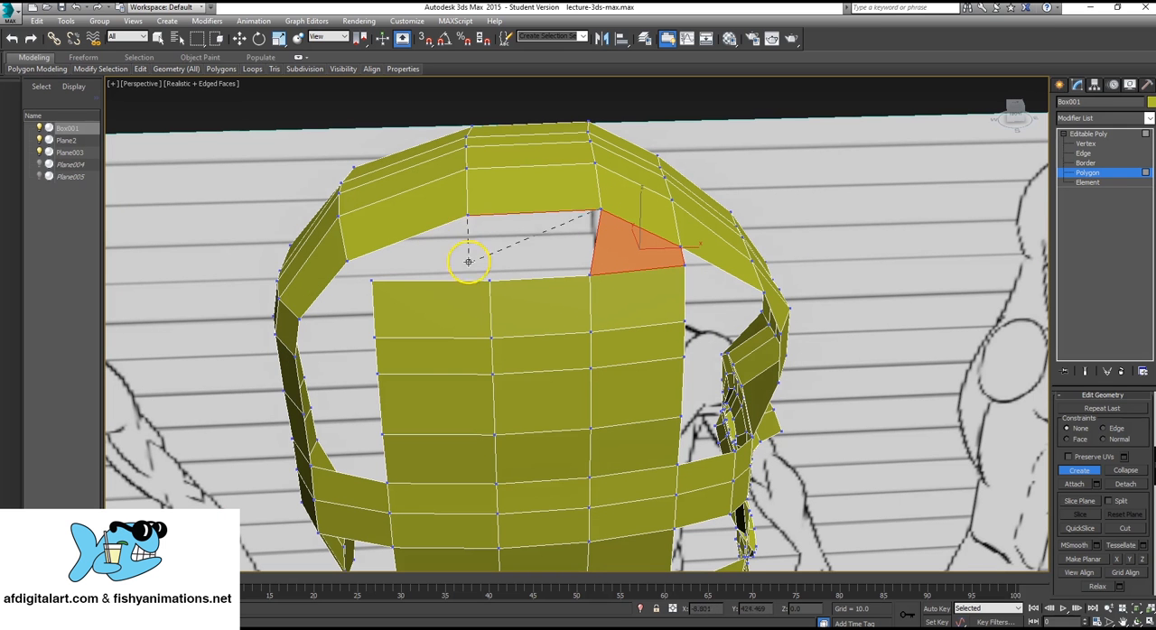
pyautogui.click(489, 280)
pyautogui.click(589, 273)
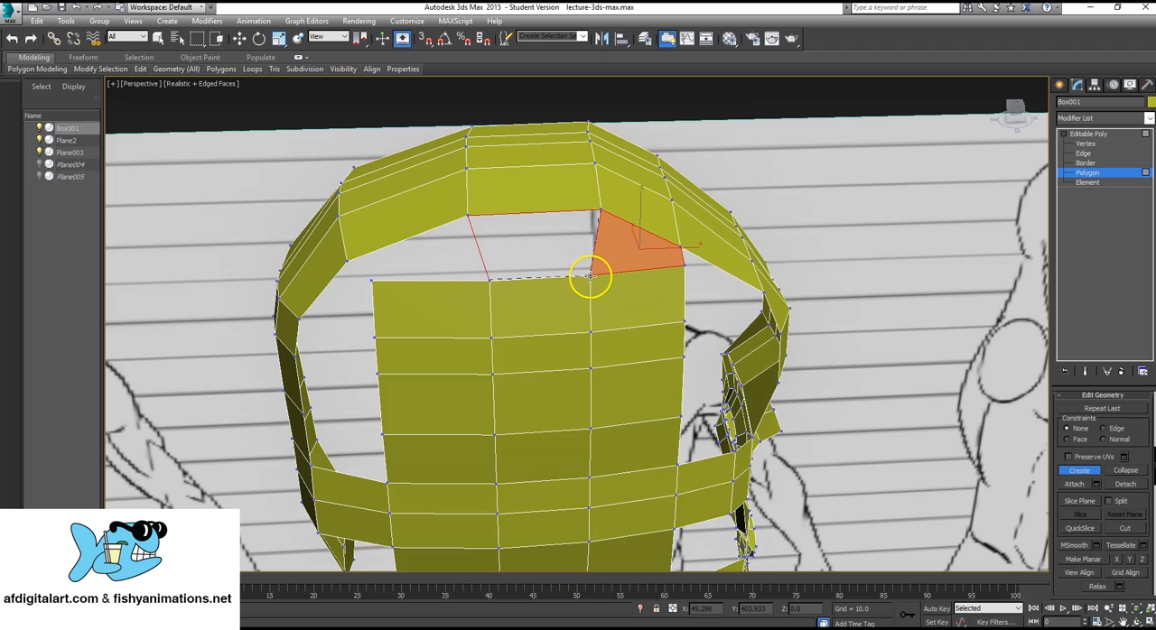
pyautogui.click(599, 211)
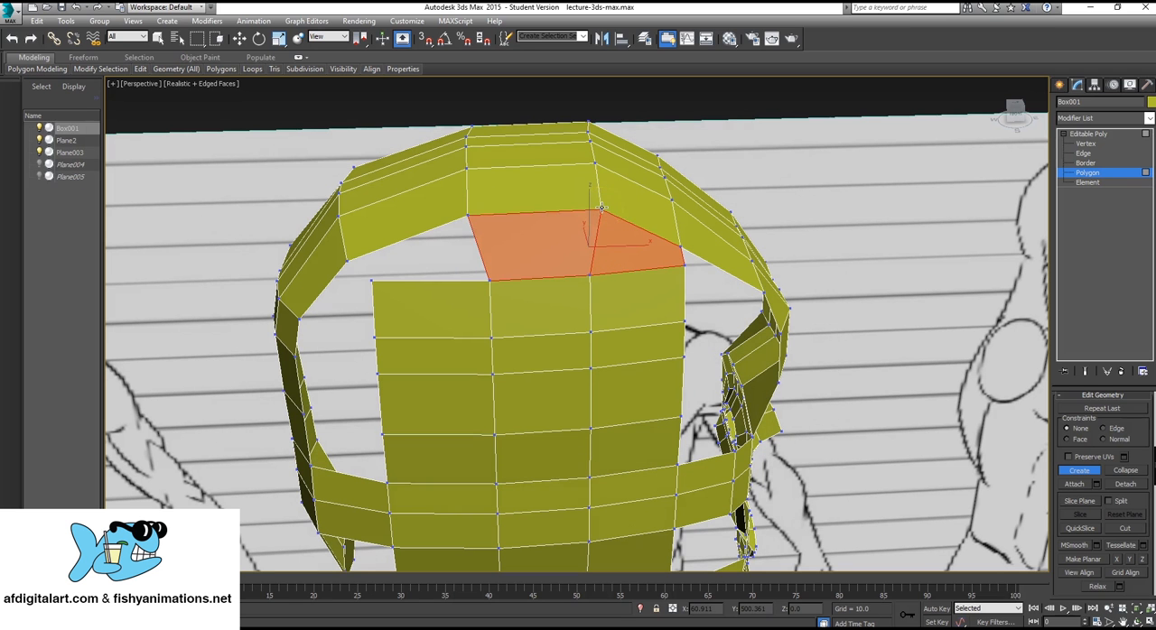
# Create a third four-sided polygon joining the side panel's rear top edge to the crown strip.
pyautogui.click(349, 261)
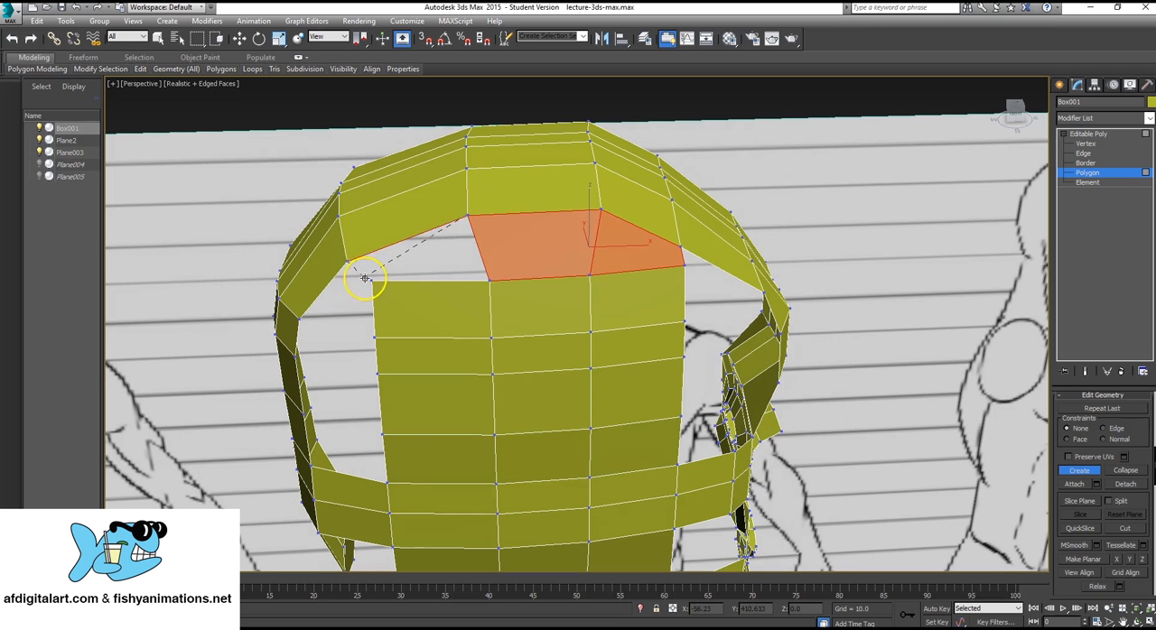
pyautogui.click(489, 281)
pyautogui.click(471, 214)
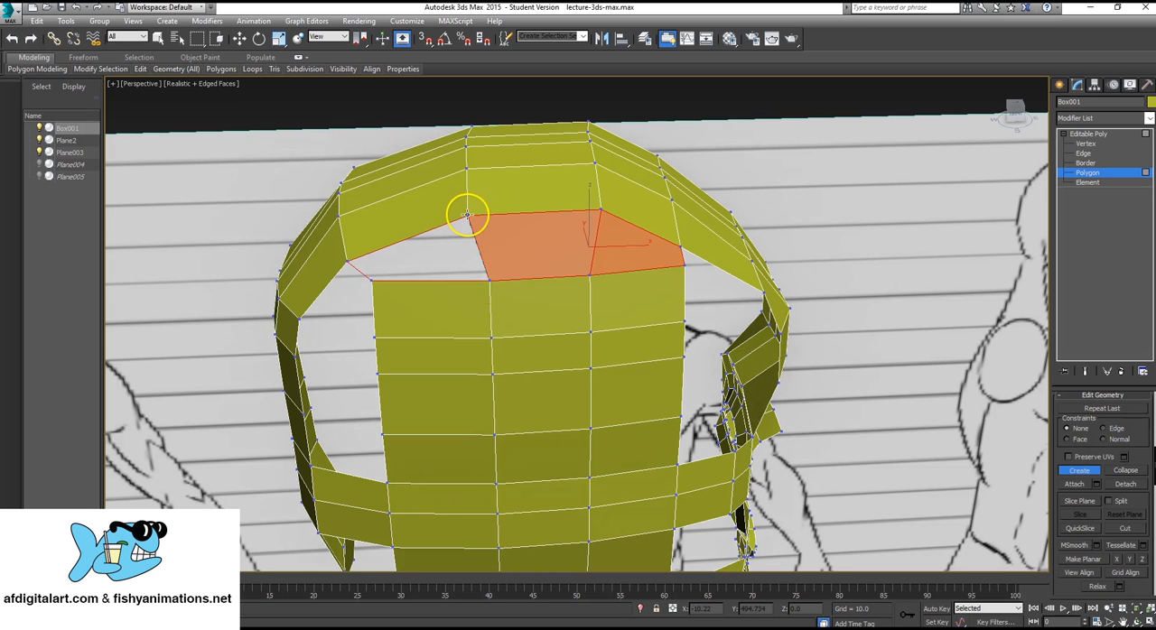
# Create a four-sided polygon at the top of the rear gap, joining the side panel's uppermost back edge to the back-of-head strip.
pyautogui.keyDown('alt'); pyautogui.moveTo(476, 341); pyautogui.dragTo(704, 338, button='middle'); pyautogui.keyUp('alt')
pyautogui.scroll(3, 663, 368)
pyautogui.scroll(-4, 663, 367)
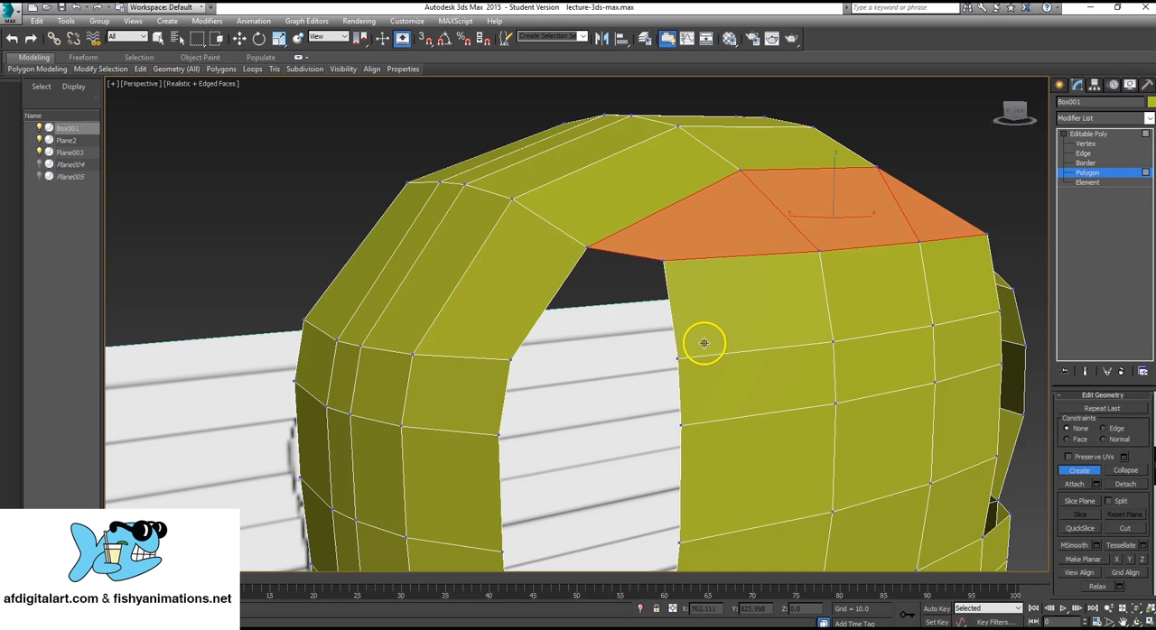
pyautogui.click(663, 261)
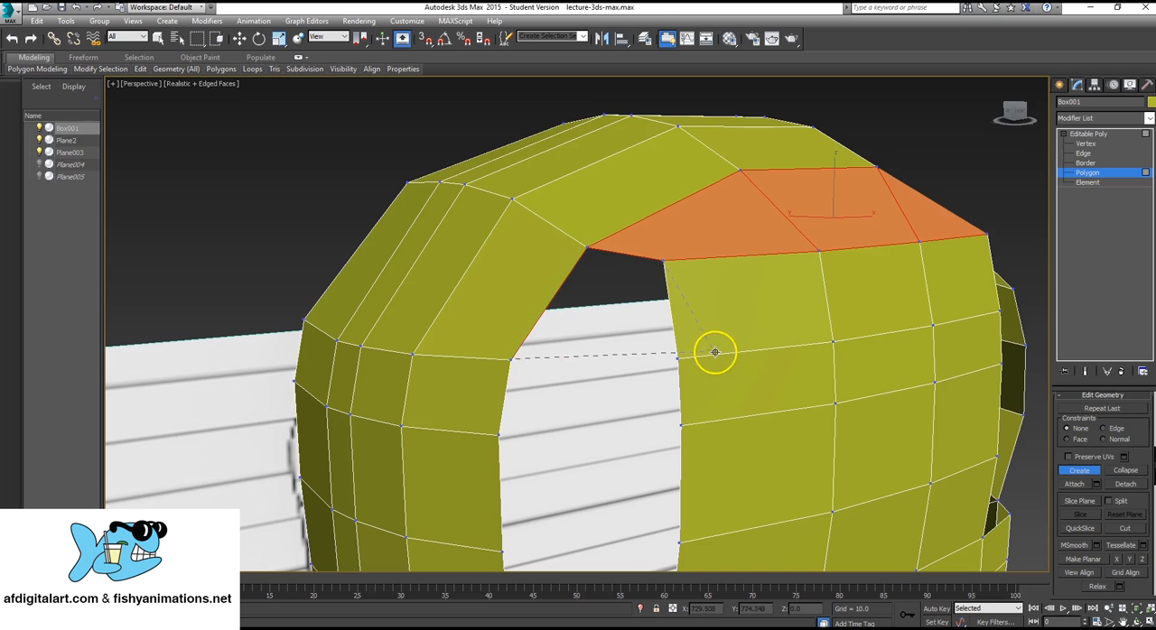
pyautogui.click(664, 260)
# Create another four-sided polygon directly below it, bridging the side panel and the back-of-head strip.
pyautogui.scroll(5, 632, 433)
pyautogui.scroll(-5, 606, 346)
pyautogui.scroll(6, 608, 361)
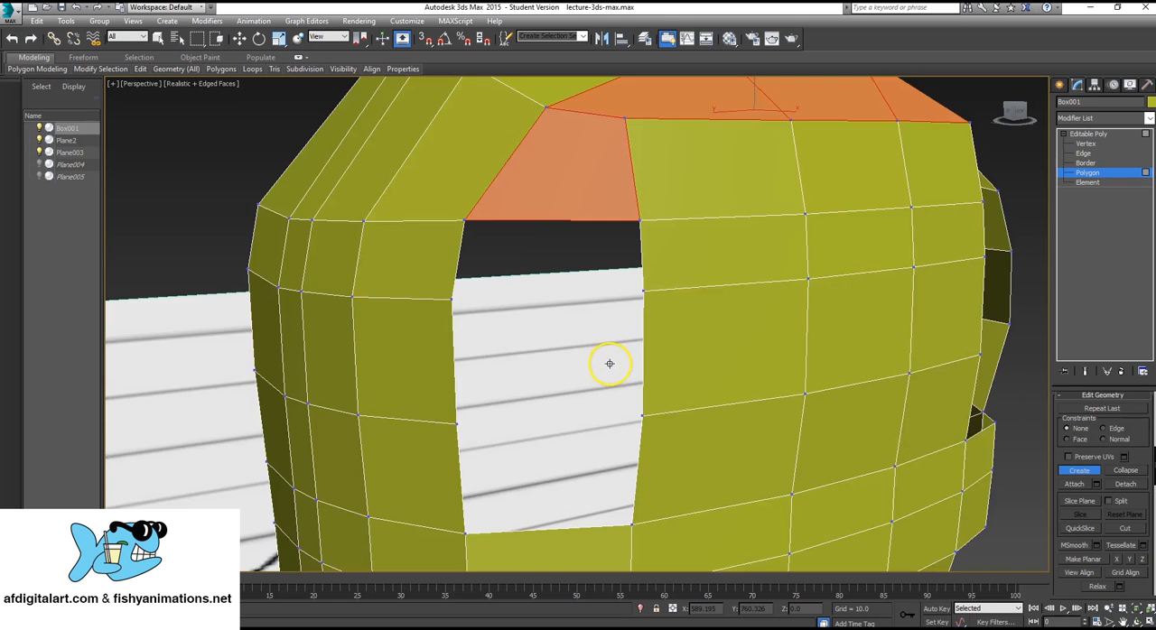
pyautogui.scroll(-1, 615, 361)
pyautogui.scroll(4, 608, 329)
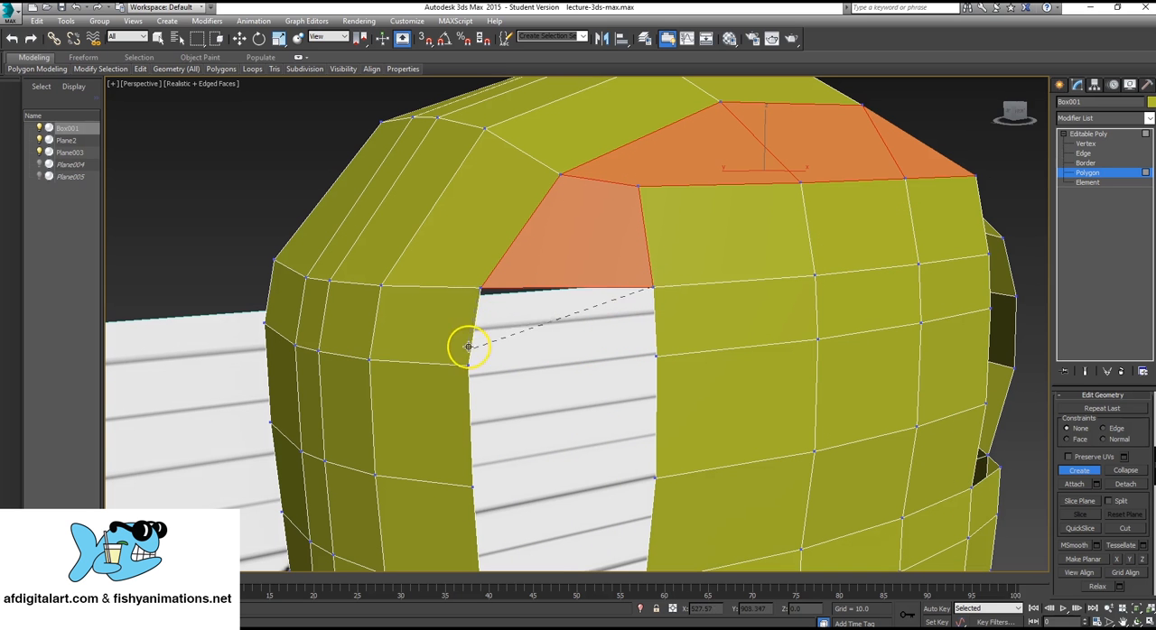
pyautogui.click(657, 357)
pyautogui.click(654, 288)
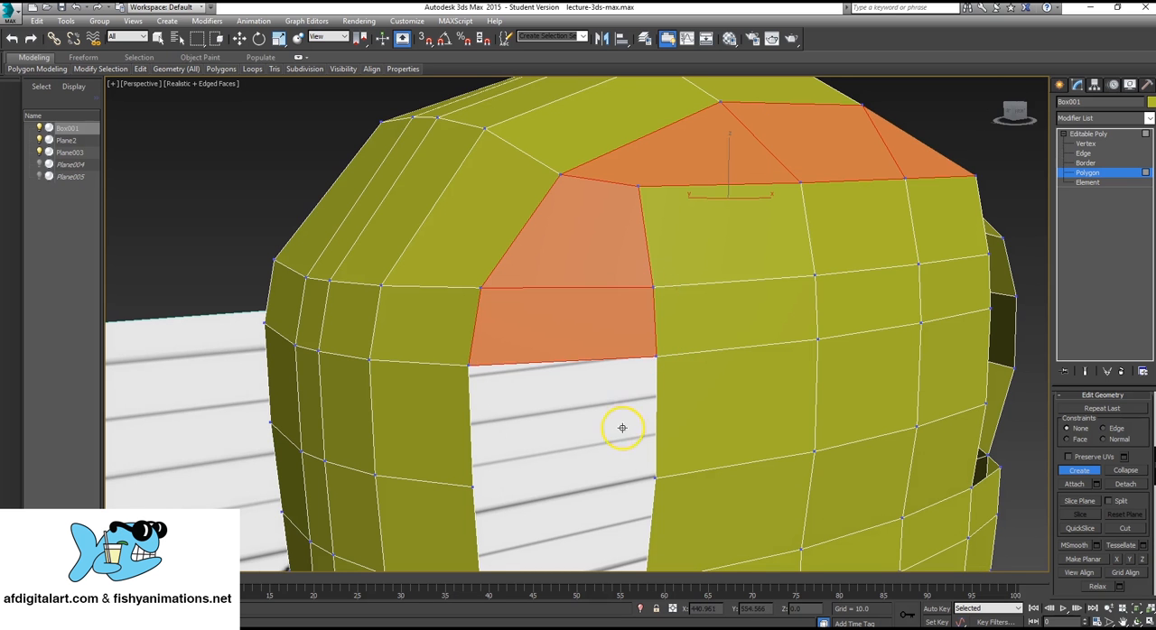
# Fill the rest of the rear gap above the horizontal band with two four-sided polygons between the side panel and back-of-head strip.
pyautogui.keyDown('alt'); pyautogui.moveTo(623, 428); pyautogui.dragTo(647, 410, button='middle'); pyautogui.keyUp('alt')
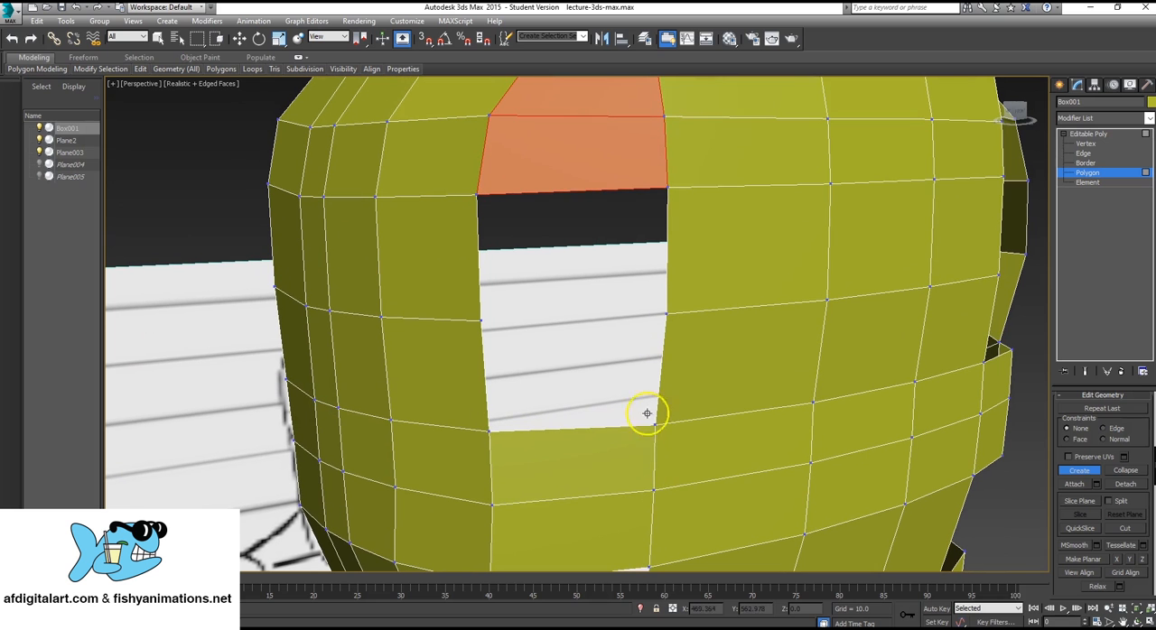
pyautogui.click(667, 188)
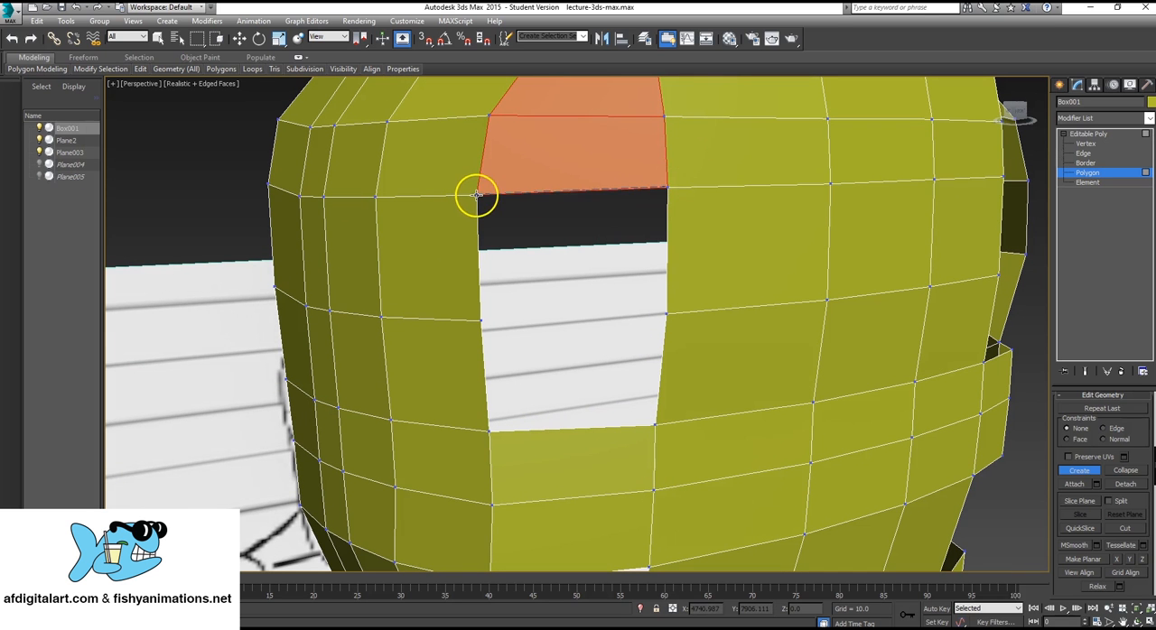
pyautogui.click(666, 313)
pyautogui.click(673, 188)
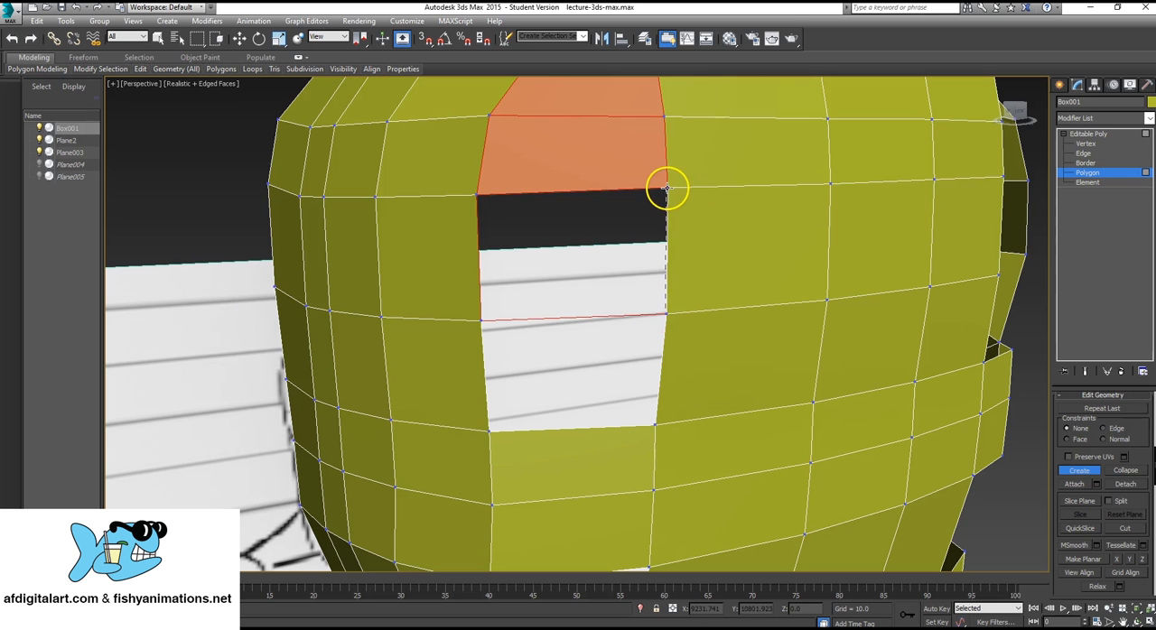
pyautogui.click(667, 188)
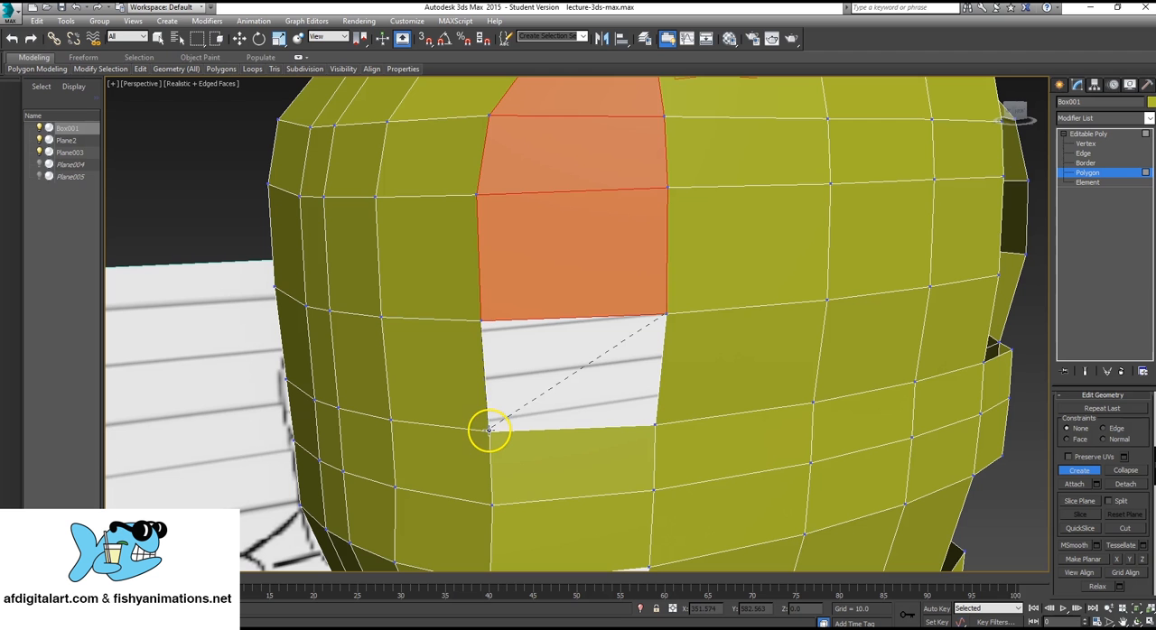
pyautogui.click(488, 430)
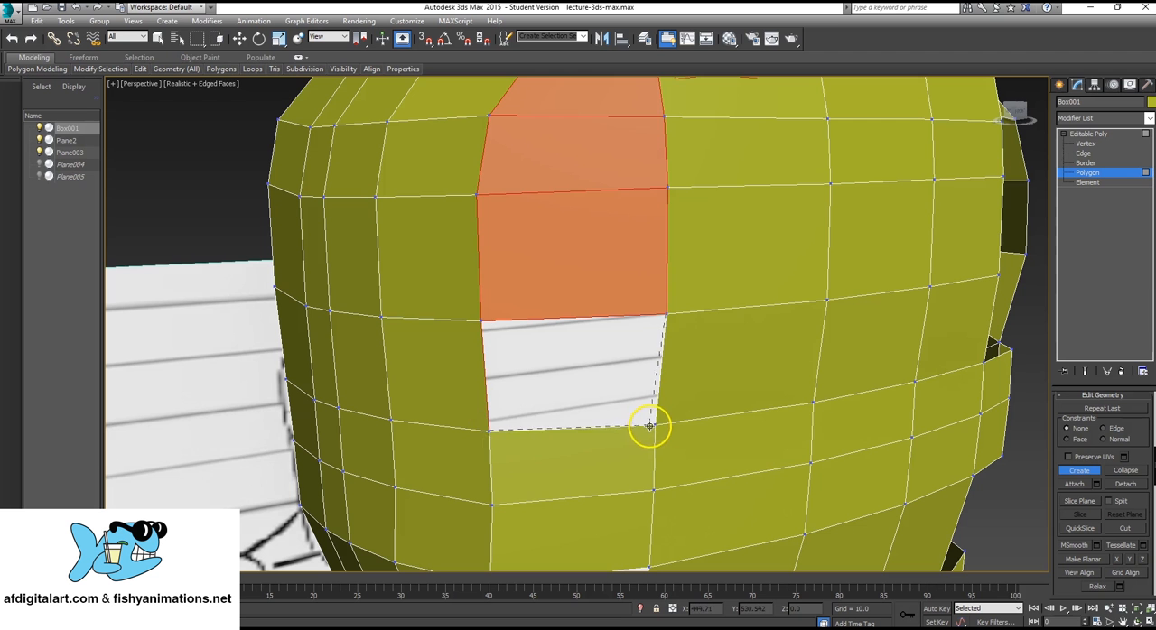
pyautogui.click(665, 313)
# Create a four-sided polygon just below the horizontal band, joining the nape strip to the side panel's back edge.
pyautogui.keyDown('alt'); pyautogui.moveTo(936, 369); pyautogui.dragTo(677, 361, button='middle'); pyautogui.keyUp('alt')
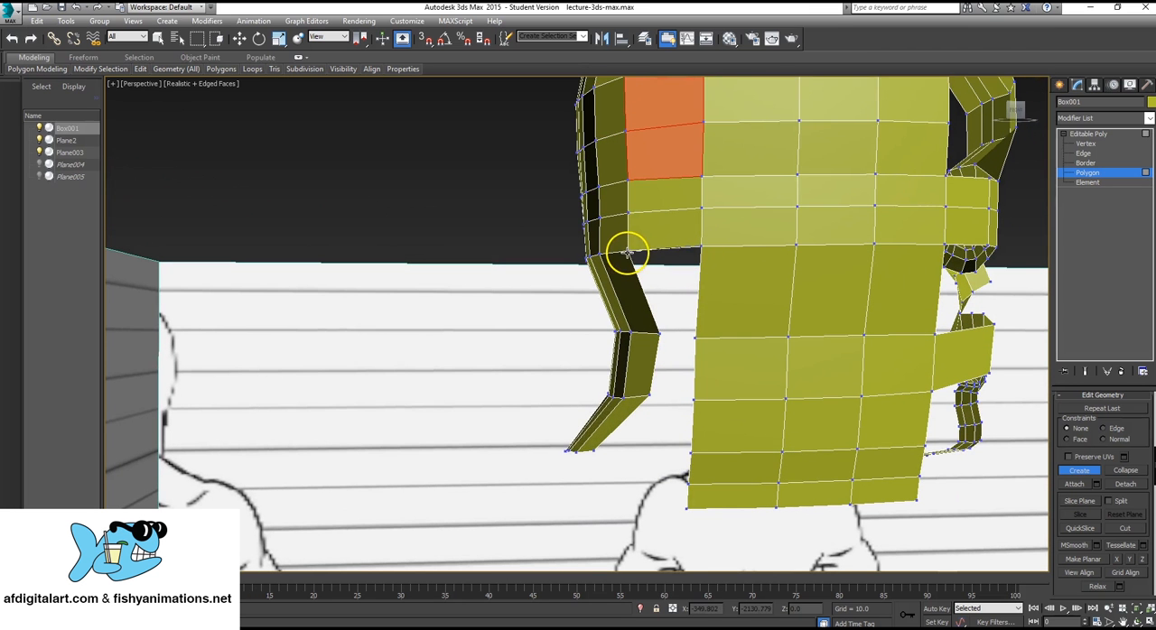
pyautogui.click(627, 250)
pyautogui.click(701, 244)
pyautogui.click(660, 335)
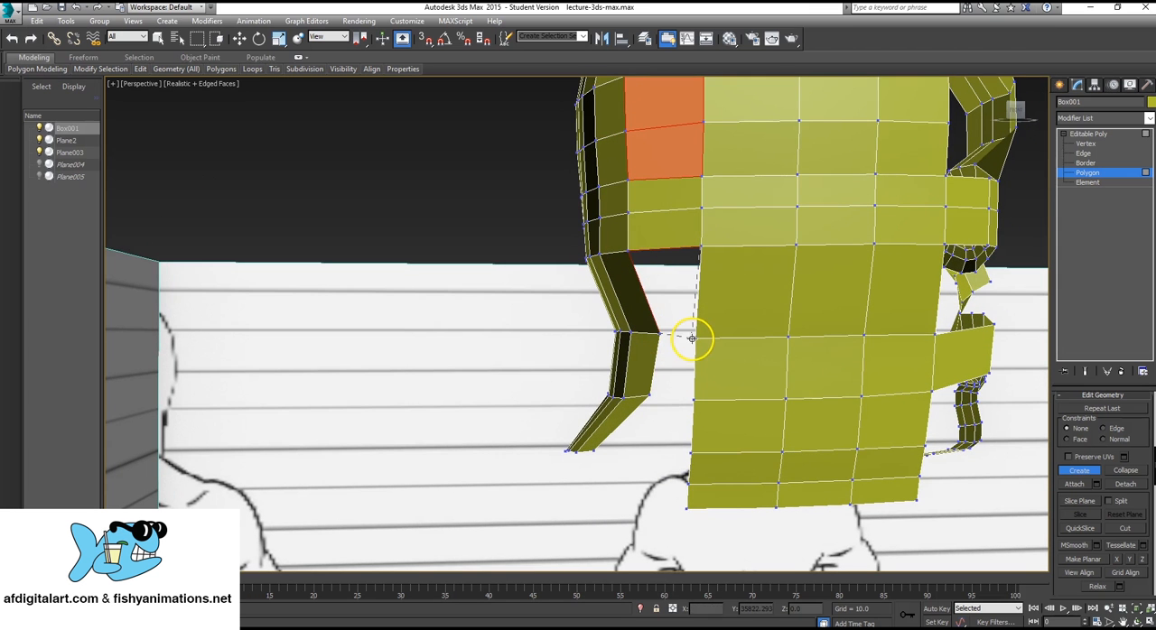
pyautogui.click(695, 337)
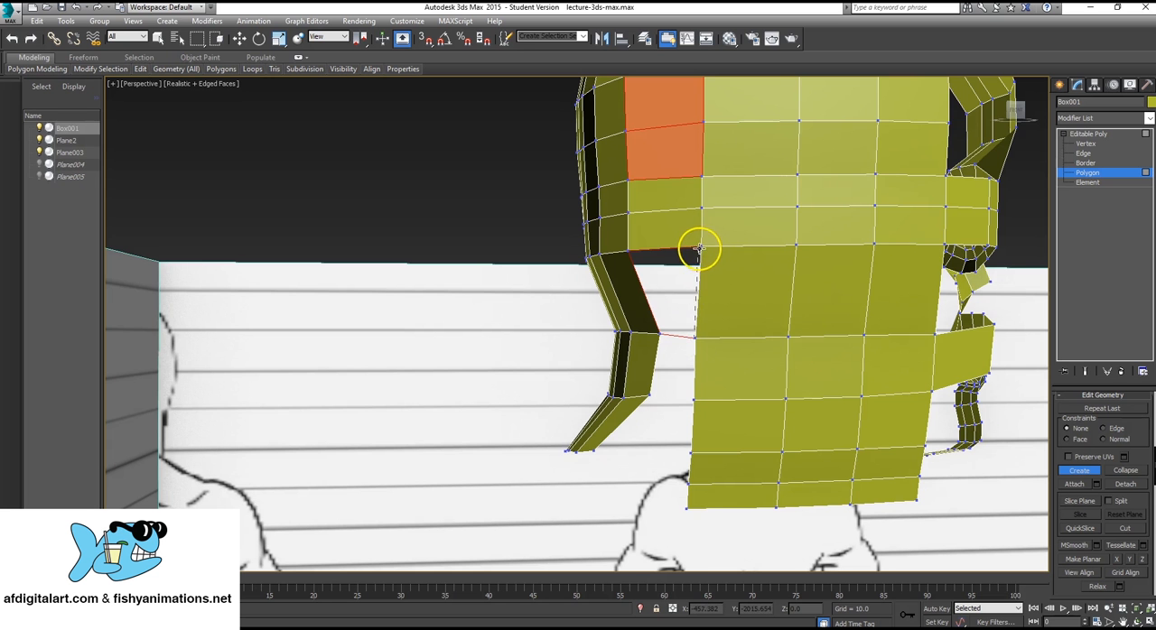
pyautogui.click(700, 244)
# Create two more four-sided polygons down the neck, closing the gap between the nape strip and the side panel.
pyautogui.keyDown('alt'); pyautogui.moveTo(686, 341); pyautogui.dragTo(727, 363, button='middle'); pyautogui.keyUp('alt')
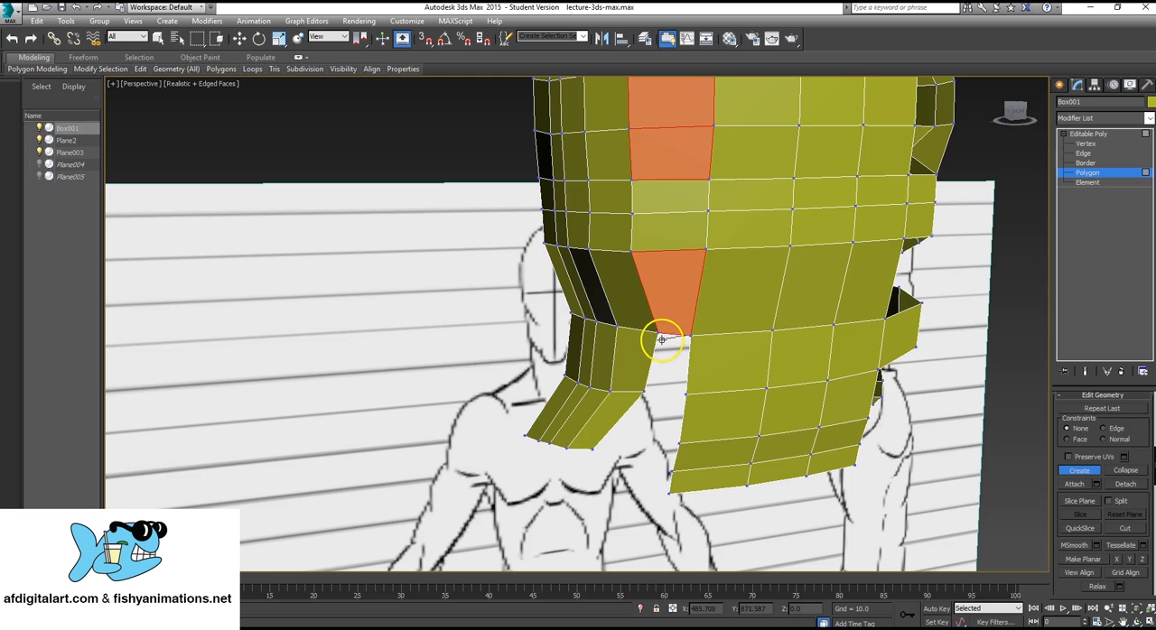
pyautogui.click(644, 392)
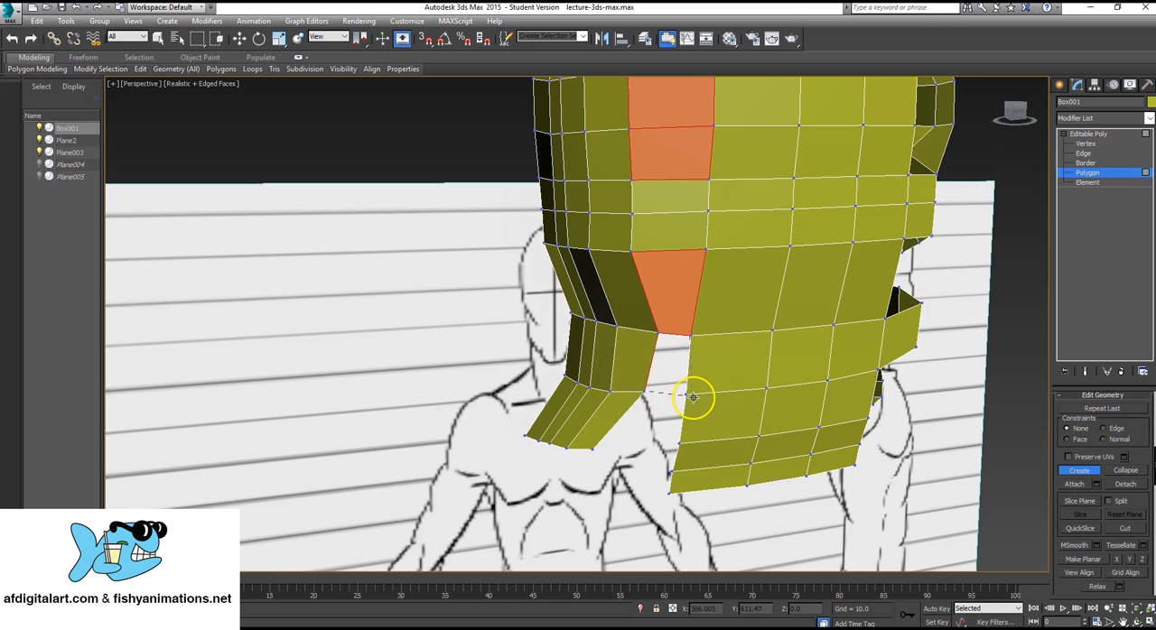
pyautogui.click(684, 394)
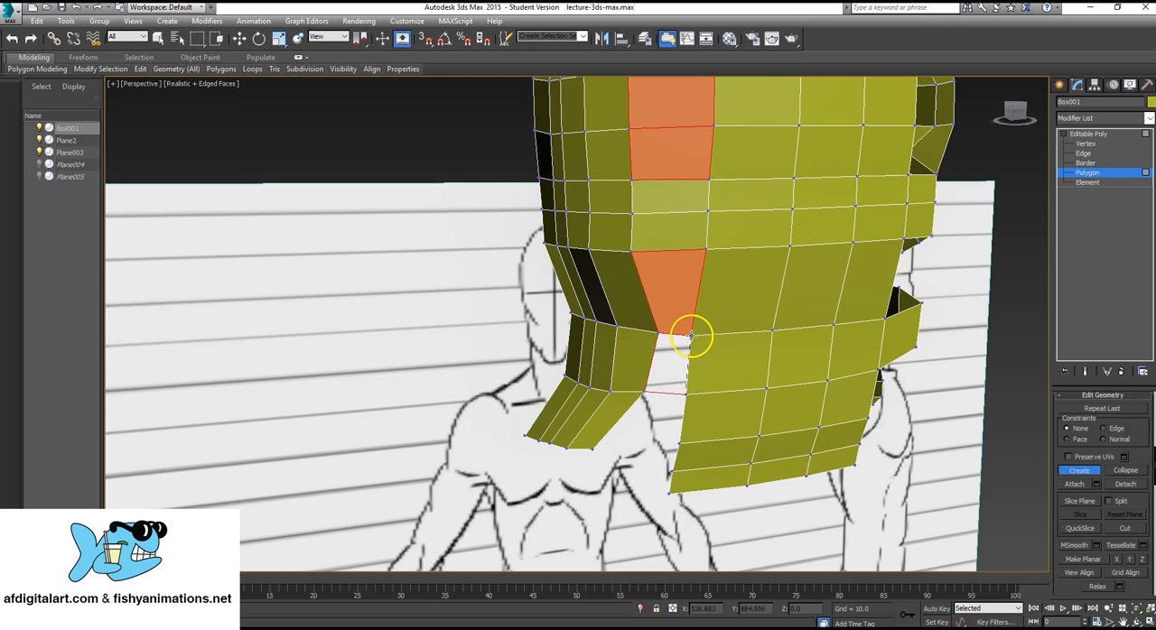
pyautogui.click(691, 336)
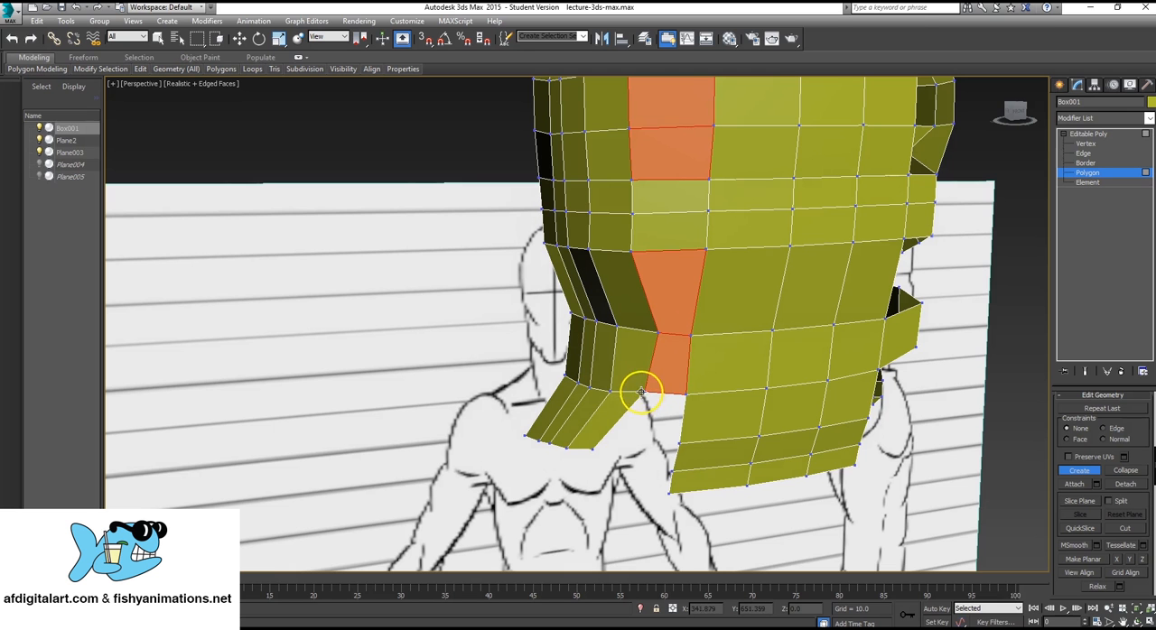
pyautogui.click(675, 442)
pyautogui.click(685, 394)
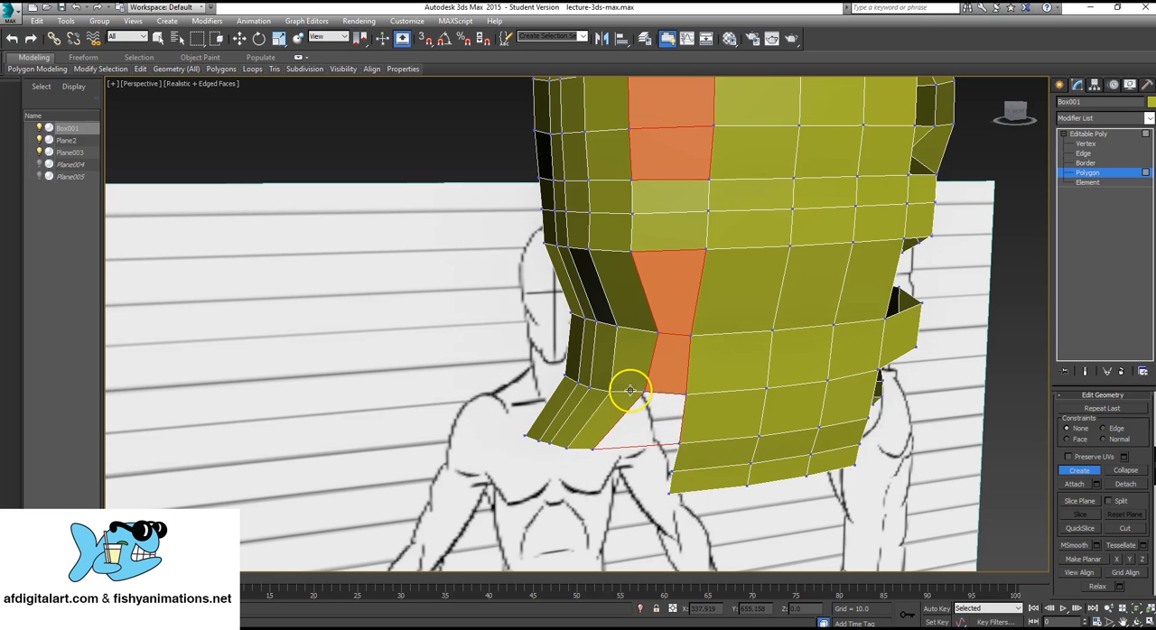
pyautogui.click(642, 389)
# Create a four-sided polygon at the top of the temple gap, joining the side panel's uppermost front edge to the forehead strip.
pyautogui.keyDown('alt'); pyautogui.moveTo(653, 392); pyautogui.dragTo(533, 439, button='middle'); pyautogui.keyUp('alt')
pyautogui.scroll(-5, 533, 439)
pyautogui.keyDown('alt'); pyautogui.moveTo(649, 354); pyautogui.dragTo(631, 346, button='middle'); pyautogui.keyUp('alt')
pyautogui.scroll(3, 631, 347)
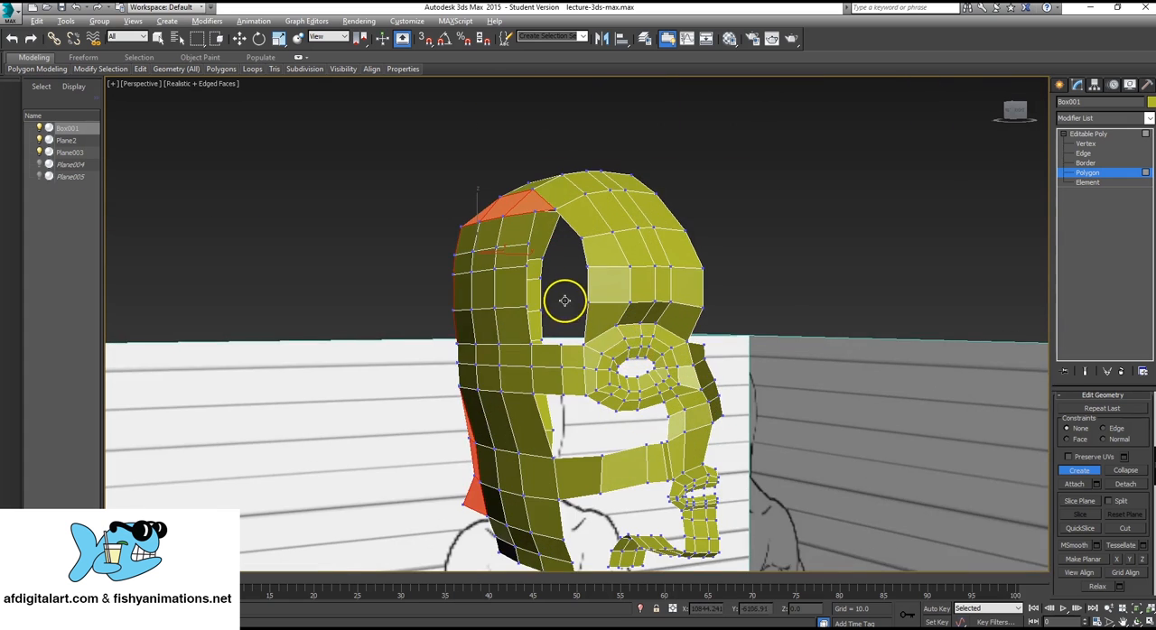
pyautogui.keyDown('alt'); pyautogui.moveTo(565, 300); pyautogui.dragTo(588, 302, button='middle'); pyautogui.keyUp('alt')
pyautogui.moveTo(588, 302); pyautogui.dragTo(591, 331, button='middle')
pyautogui.scroll(3, 591, 330)
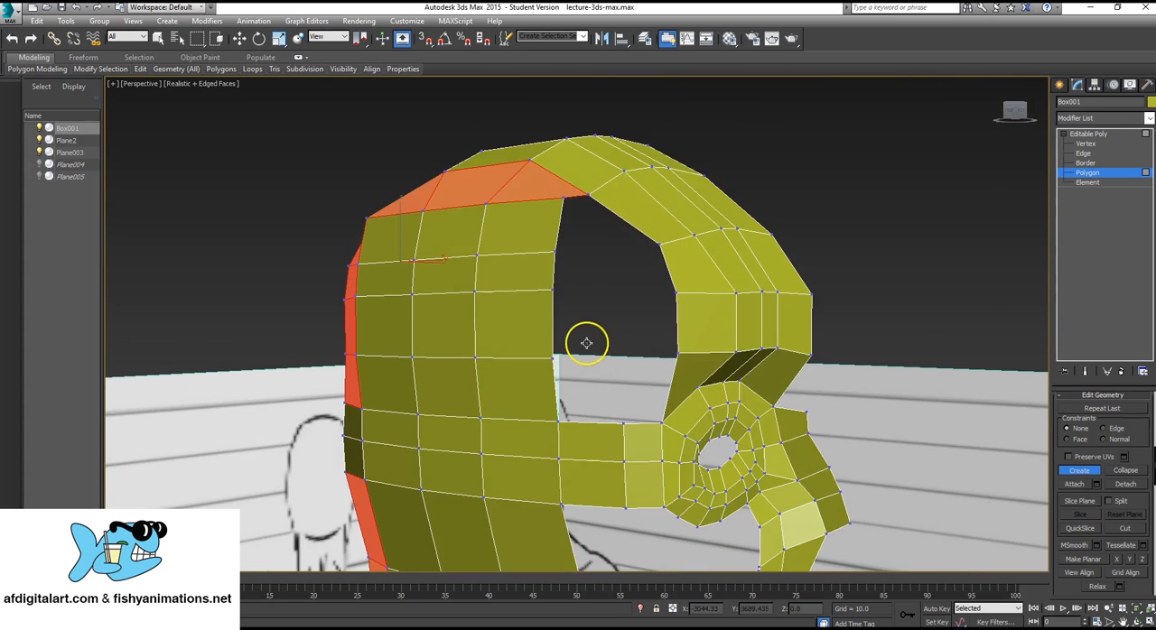
pyautogui.click(658, 242)
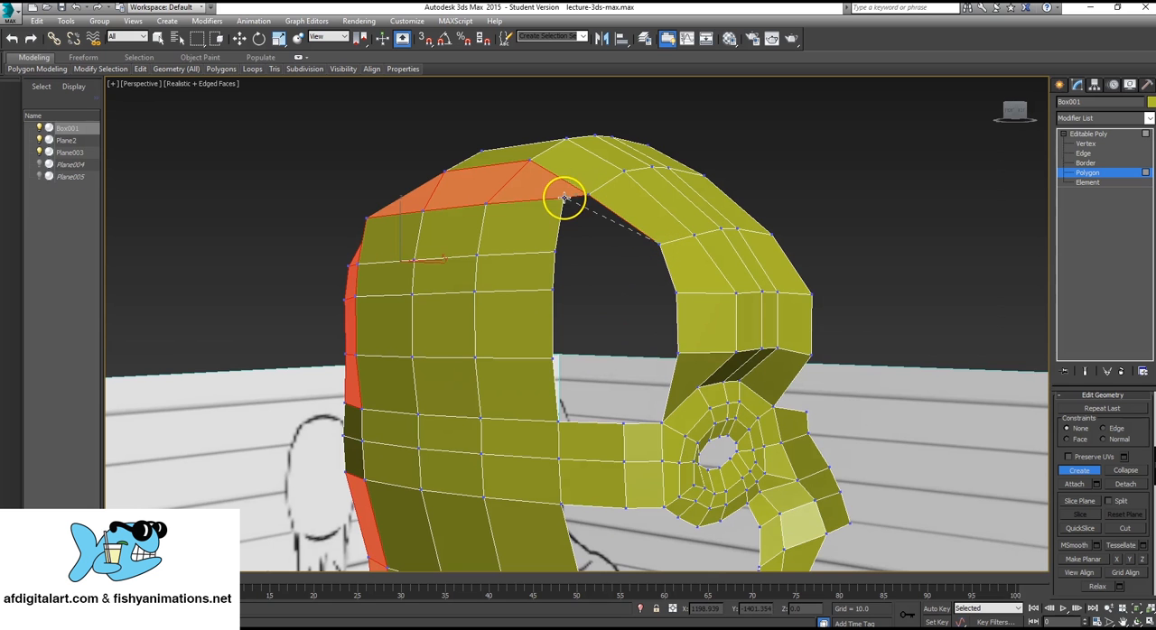
pyautogui.click(555, 249)
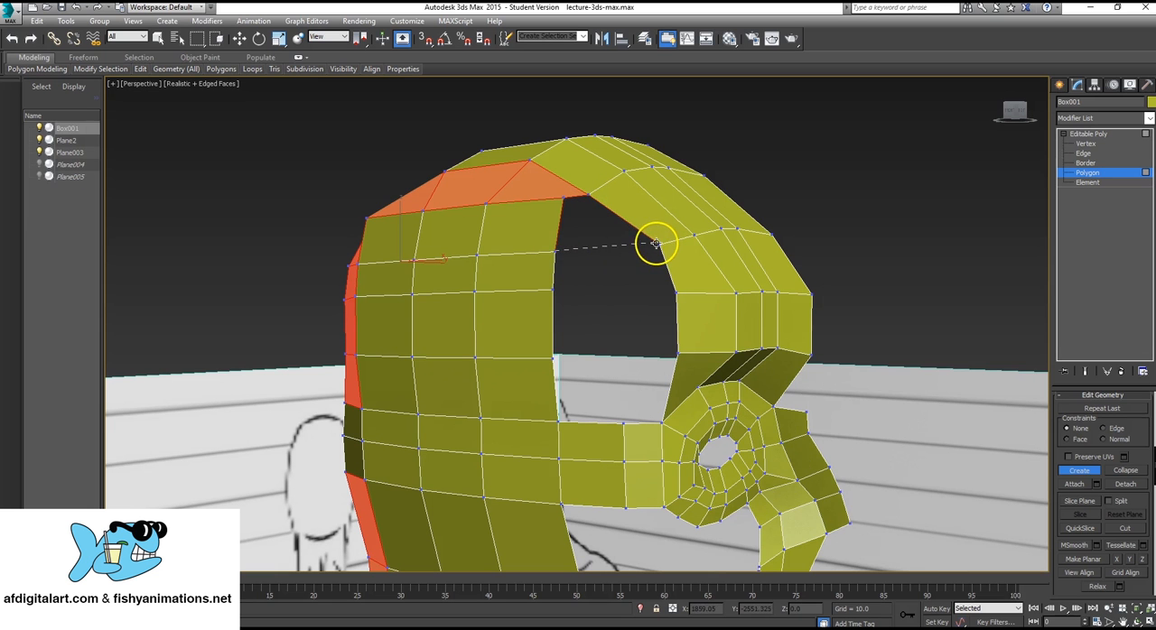
pyautogui.click(658, 245)
# Create a second four-sided polygon below it in the temple gap, connecting the side panel to the forehead strip.
pyautogui.click(659, 244)
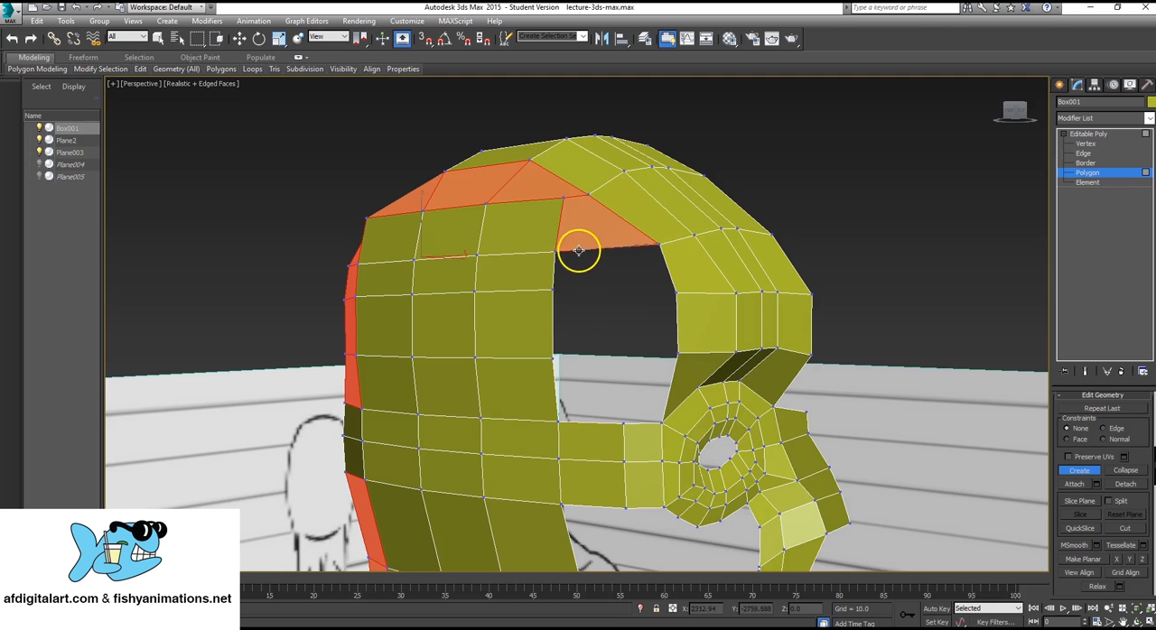
pyautogui.click(552, 289)
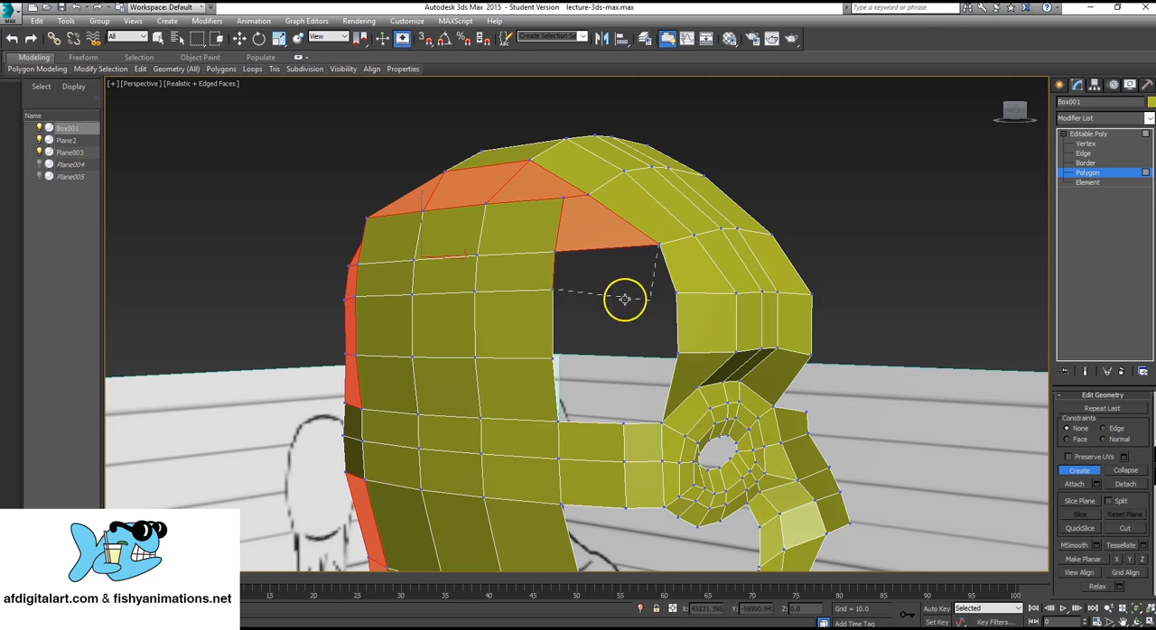
pyautogui.click(676, 290)
pyautogui.click(660, 245)
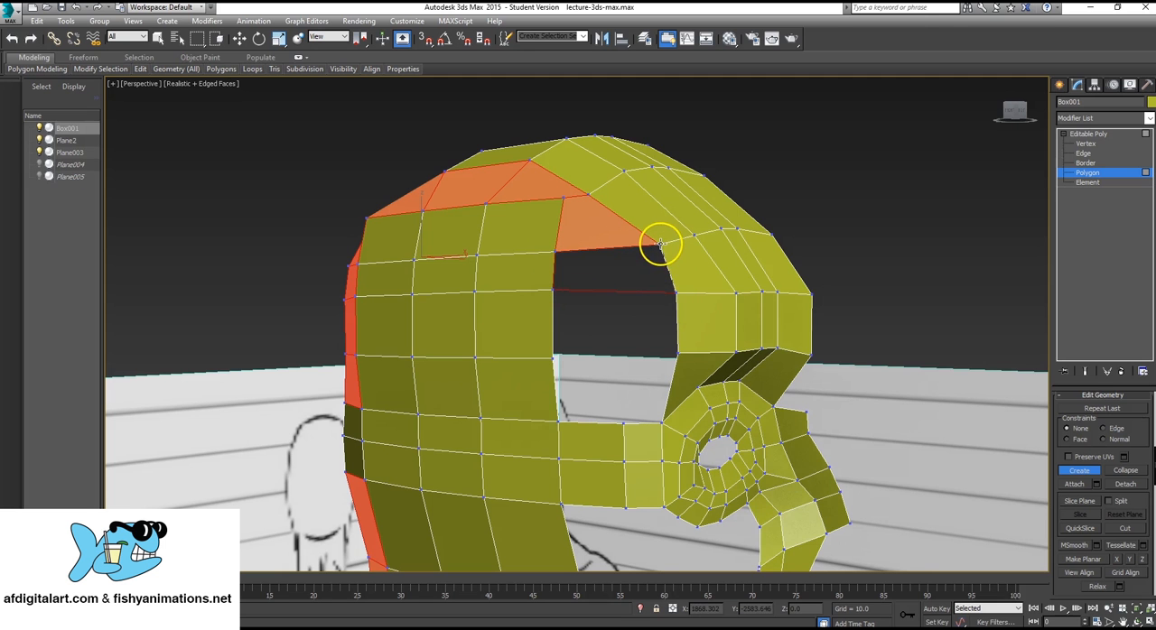
pyautogui.click(660, 243)
# Create a third four-sided temple polygon, extending the fill down to the brow-level vertex of the forehead strip.
pyautogui.click(676, 292)
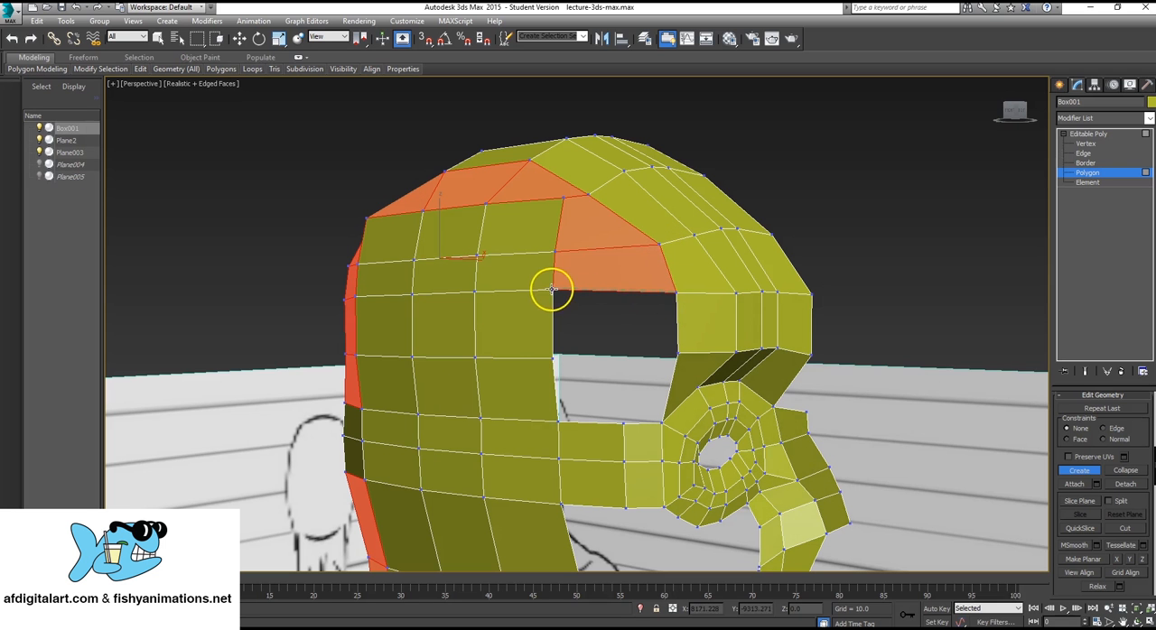
pyautogui.click(551, 289)
pyautogui.click(552, 355)
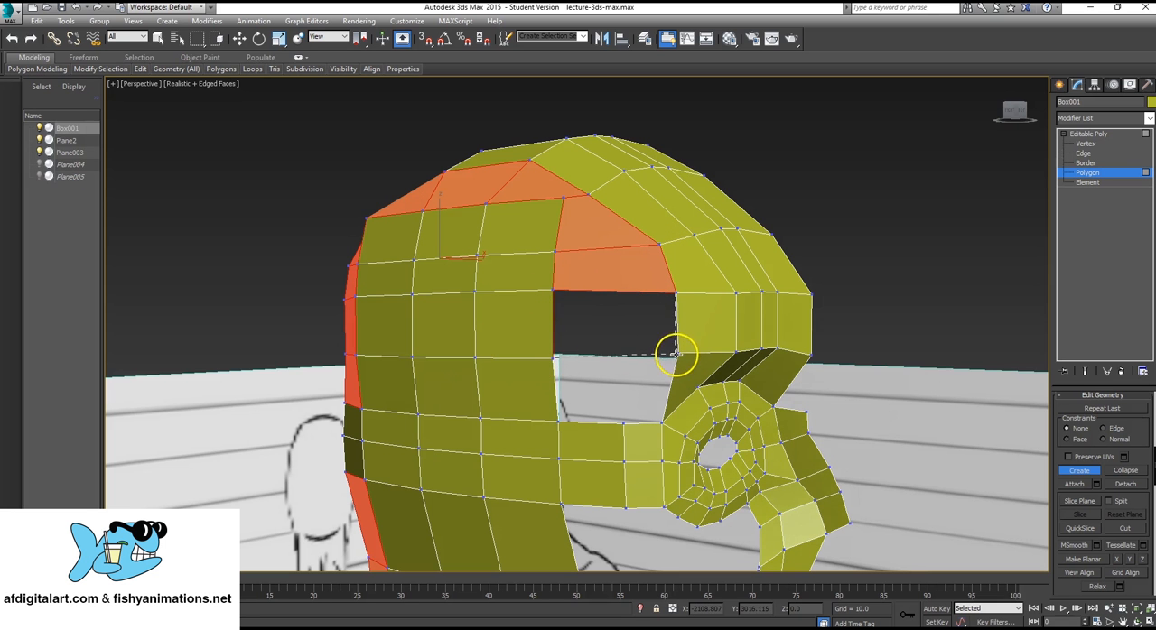
pyautogui.click(677, 353)
pyautogui.click(676, 291)
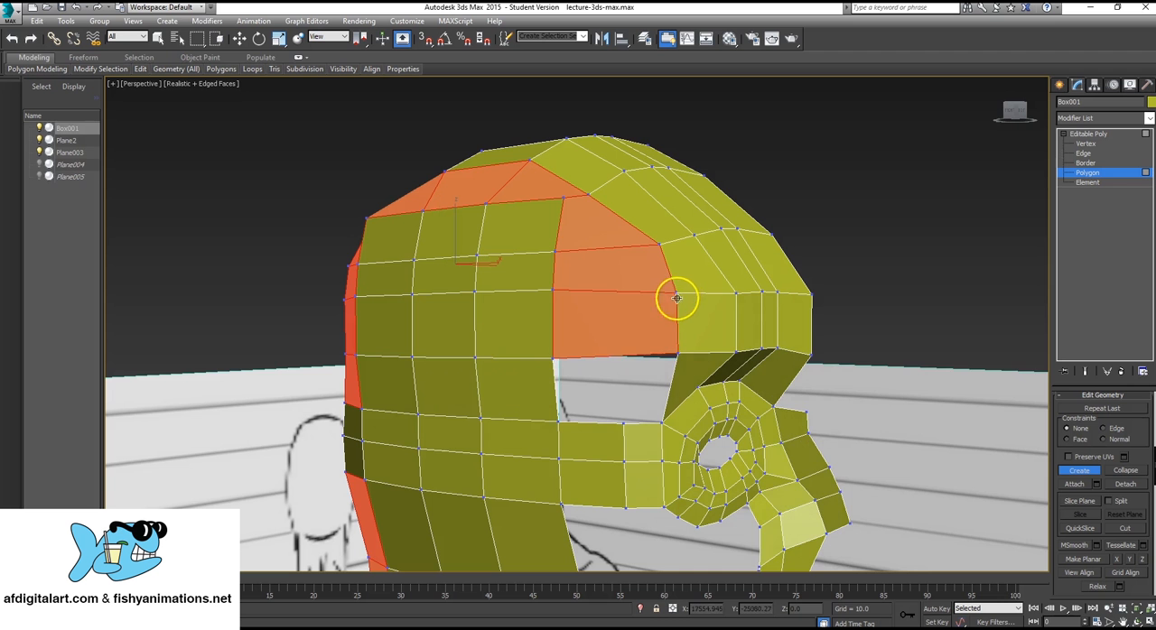
# Inspect the filled areas around the head and switch the mesh to vertex editing.
pyautogui.moveTo(613, 402)
pyautogui.keyDown('alt'); pyautogui.mouseDown(button='middle')
pyautogui.moveTo(588, 387)
pyautogui.moveTo(598, 380)
pyautogui.moveTo(601, 405)
pyautogui.mouseUp(button='middle'); pyautogui.keyUp('alt')
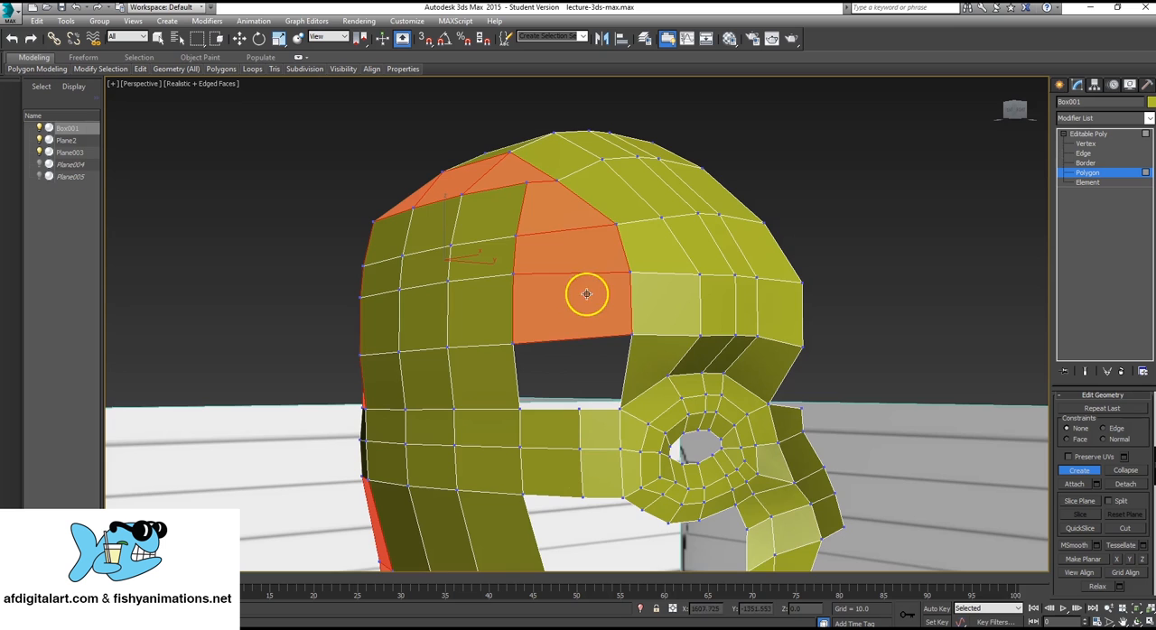
pyautogui.keyDown('alt'); pyautogui.moveTo(489, 288); pyautogui.dragTo(601, 323, button='middle'); pyautogui.keyUp('alt')
pyautogui.scroll(-4, 529, 307)
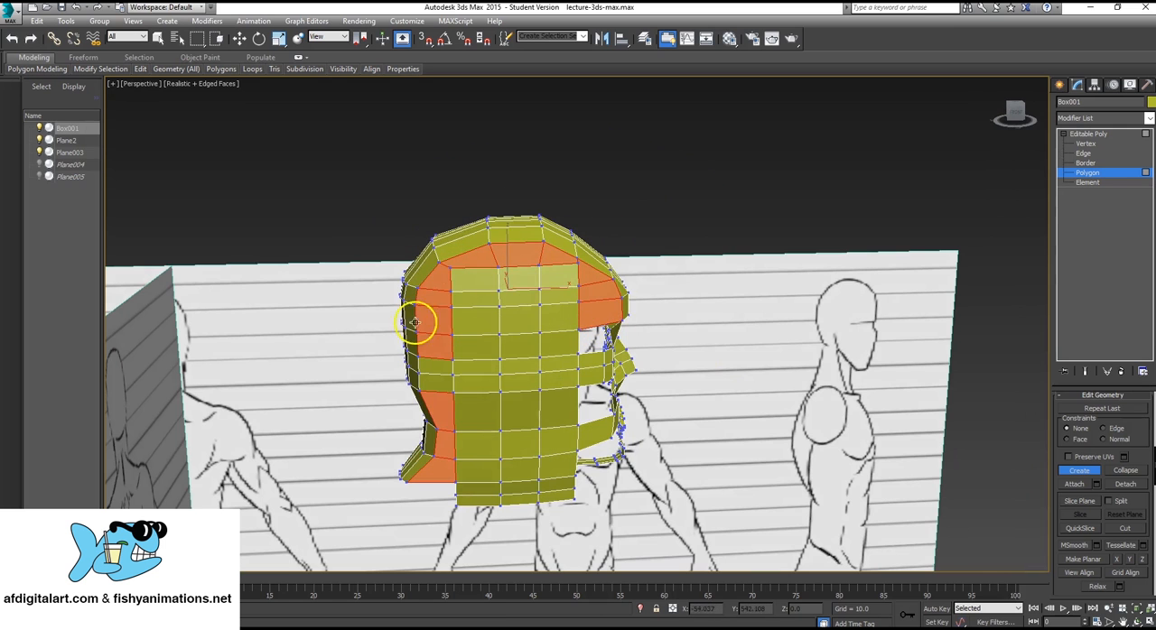
pyautogui.keyDown('alt'); pyautogui.moveTo(626, 370); pyautogui.dragTo(550, 322, button='middle'); pyautogui.keyUp('alt')
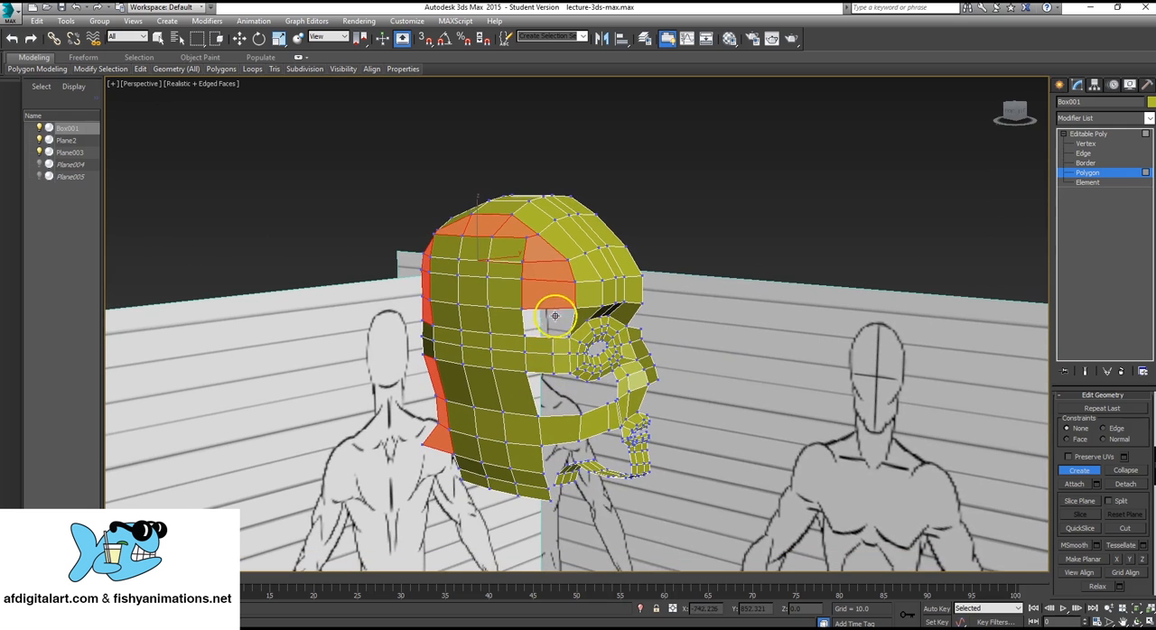
pyautogui.keyDown('alt'); pyautogui.moveTo(551, 361); pyautogui.dragTo(569, 395, button='middle'); pyautogui.keyUp('alt')
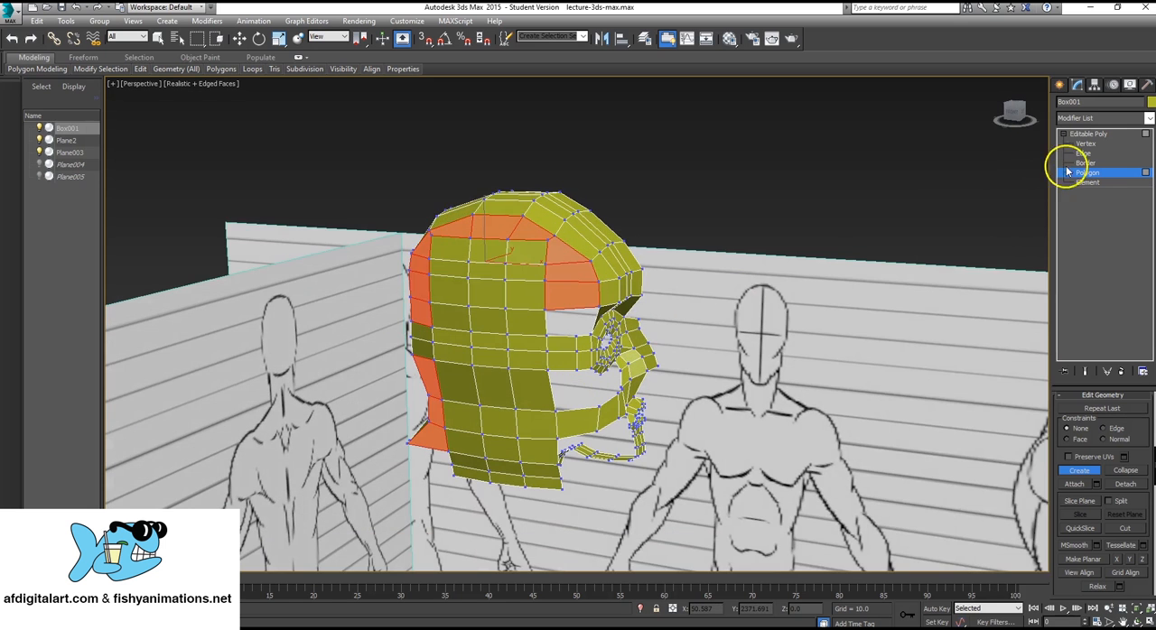
pyautogui.click(1087, 143)
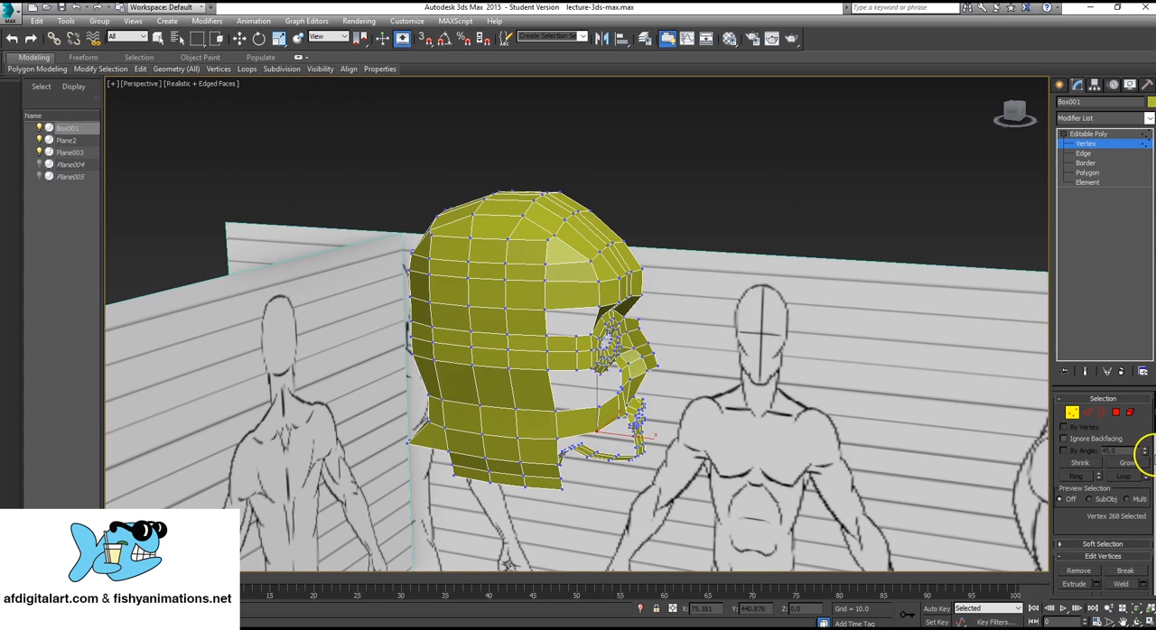
# Leave vertex creation and move the side panel's upper front corner vertex at the temple slightly down and toward the back of the head.
pyautogui.scroll(-10, 1141, 433)
pyautogui.click(1093, 539)
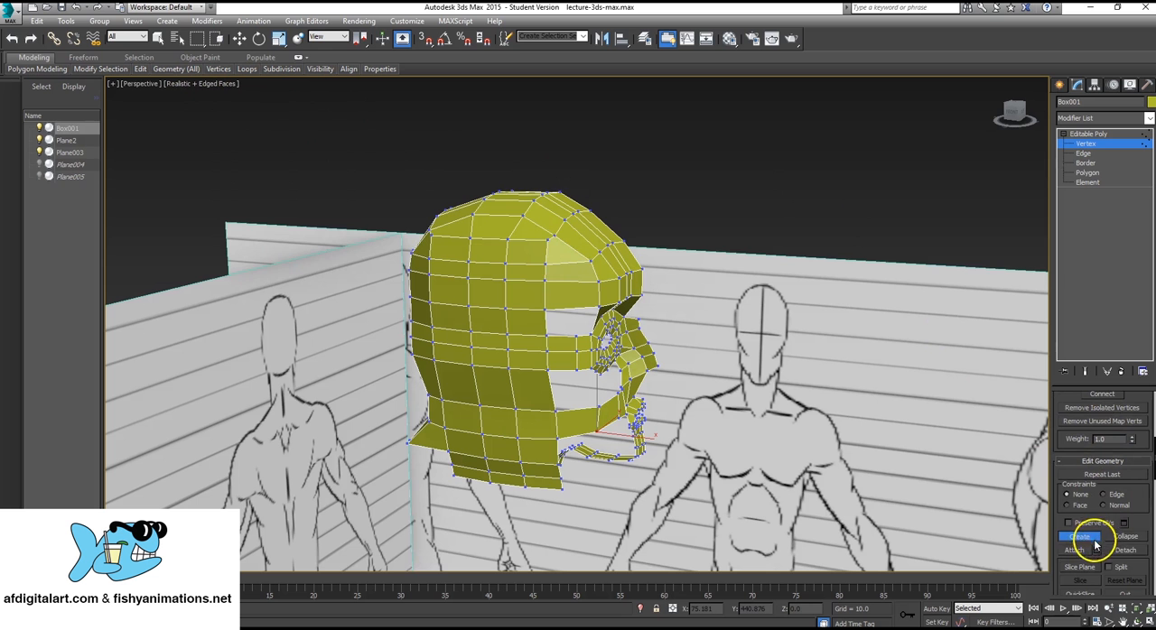
pyautogui.click(1079, 538)
pyautogui.scroll(5, 658, 311)
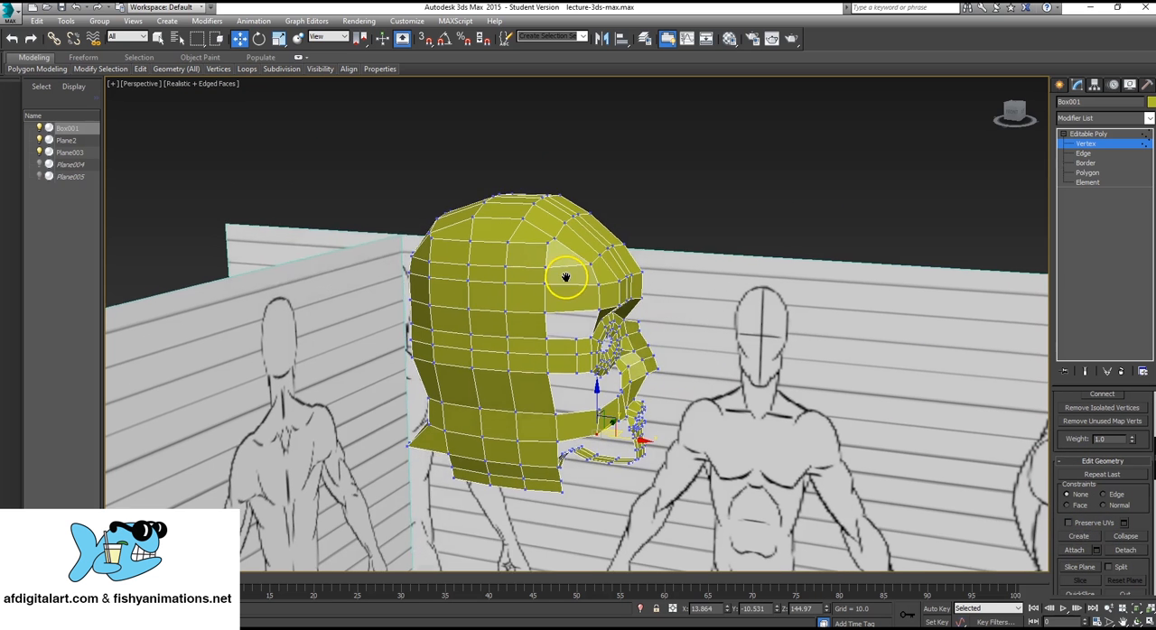
pyautogui.click(528, 216)
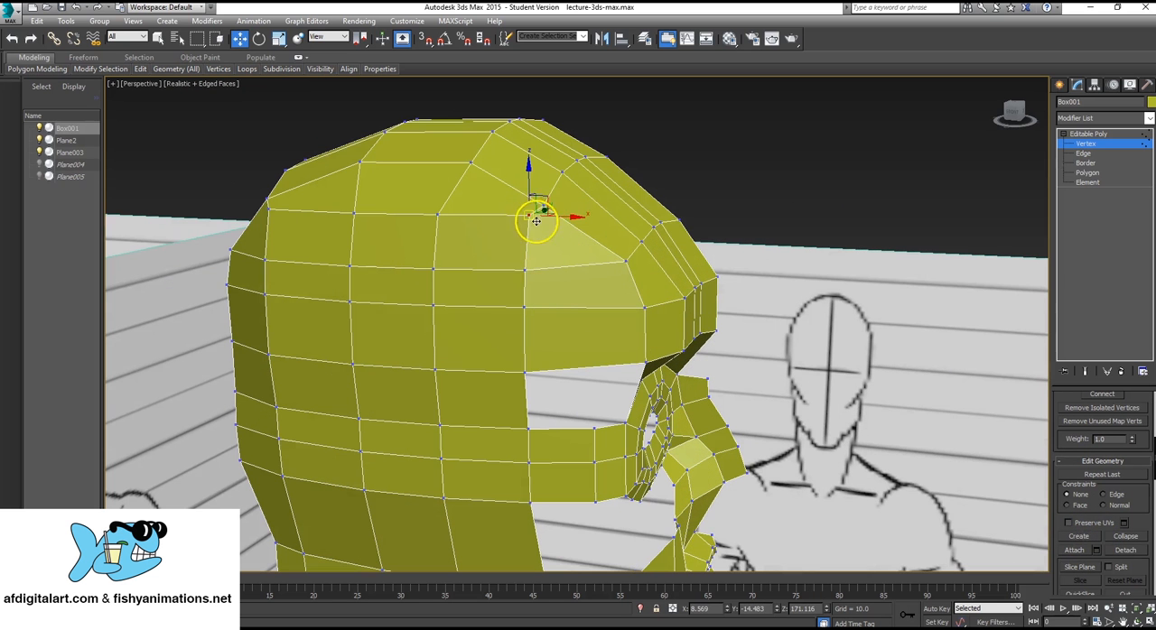
pyautogui.moveTo(544, 201); pyautogui.dragTo(525, 211)
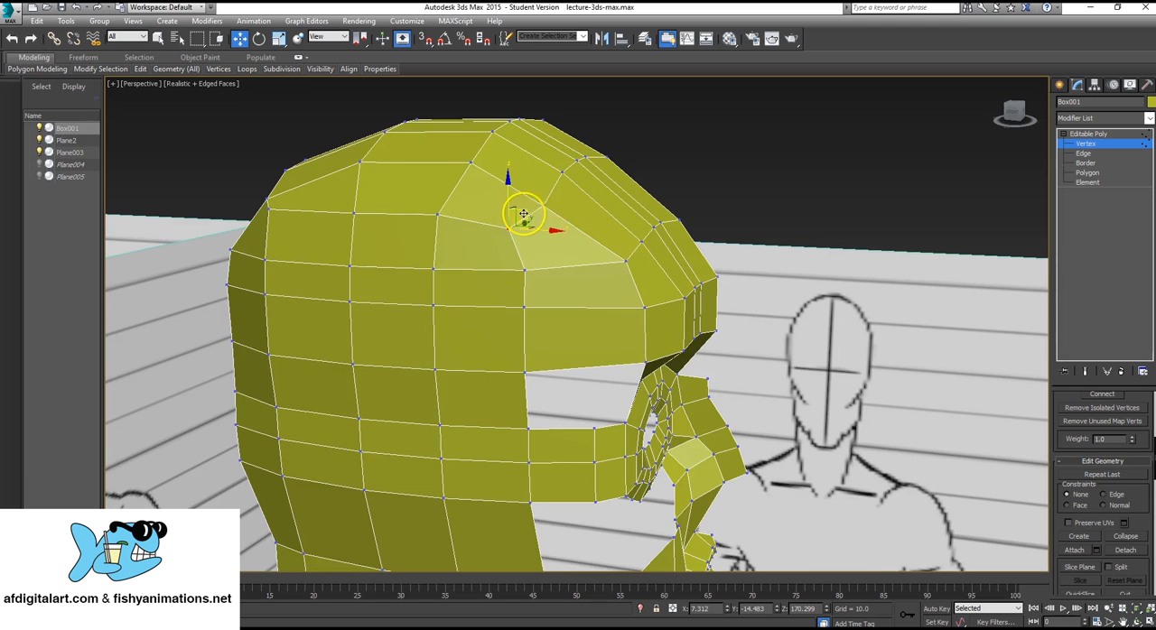
# Move the matching upper rear corner vertex of the side panel slightly down and toward the face to round the crown.
pyautogui.keyDown('alt'); pyautogui.moveTo(519, 204); pyautogui.dragTo(381, 304, button='middle'); pyautogui.keyUp('alt')
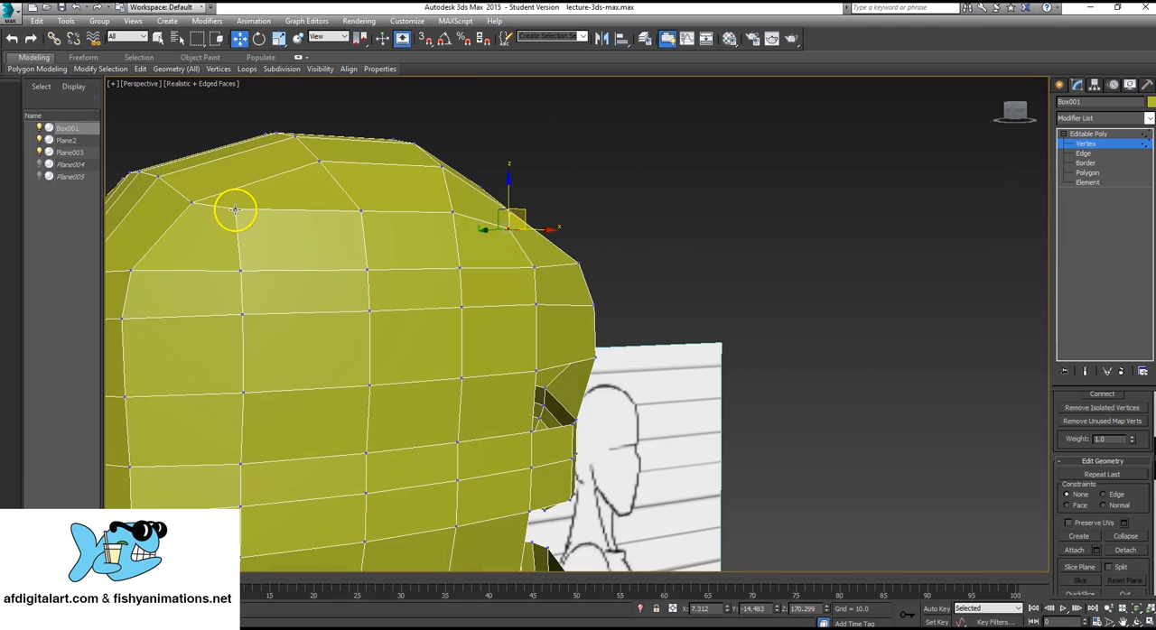
pyautogui.click(235, 209)
pyautogui.moveTo(250, 192); pyautogui.dragTo(271, 204)
pyautogui.keyDown('alt'); pyautogui.moveTo(332, 327); pyautogui.dragTo(310, 332, button='middle'); pyautogui.keyUp('alt')
# Reposition the vertex at the lower back of the neck.
pyautogui.scroll(-5, 309, 332)
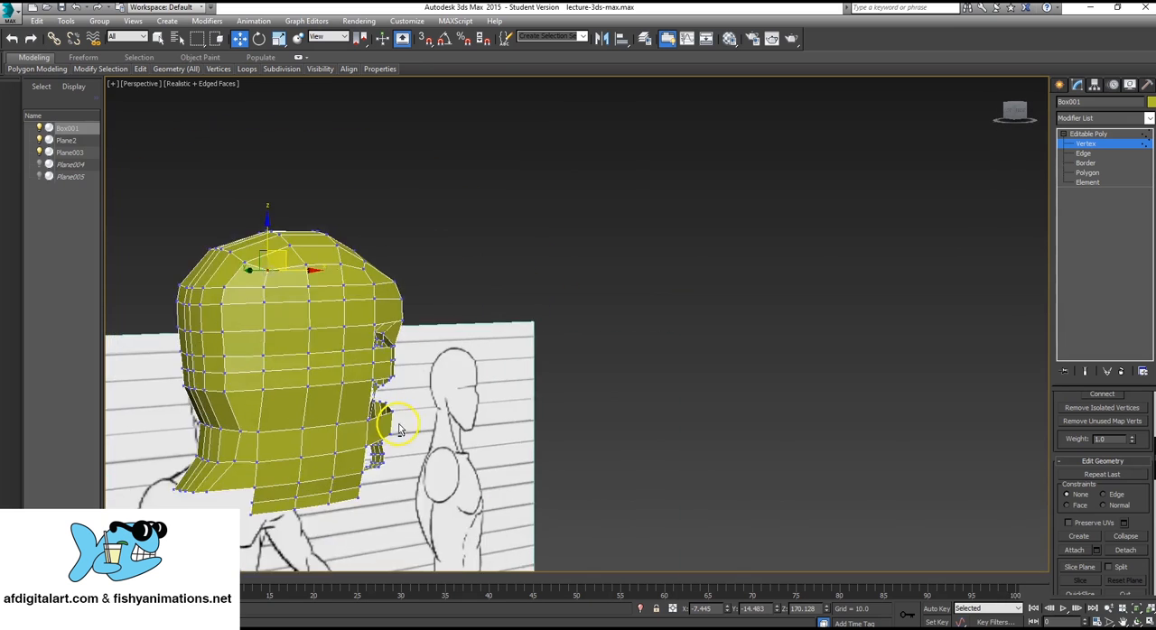
pyautogui.keyDown('alt'); pyautogui.moveTo(400, 429); pyautogui.dragTo(353, 382, button='middle'); pyautogui.keyUp('alt')
pyautogui.scroll(2, 411, 325)
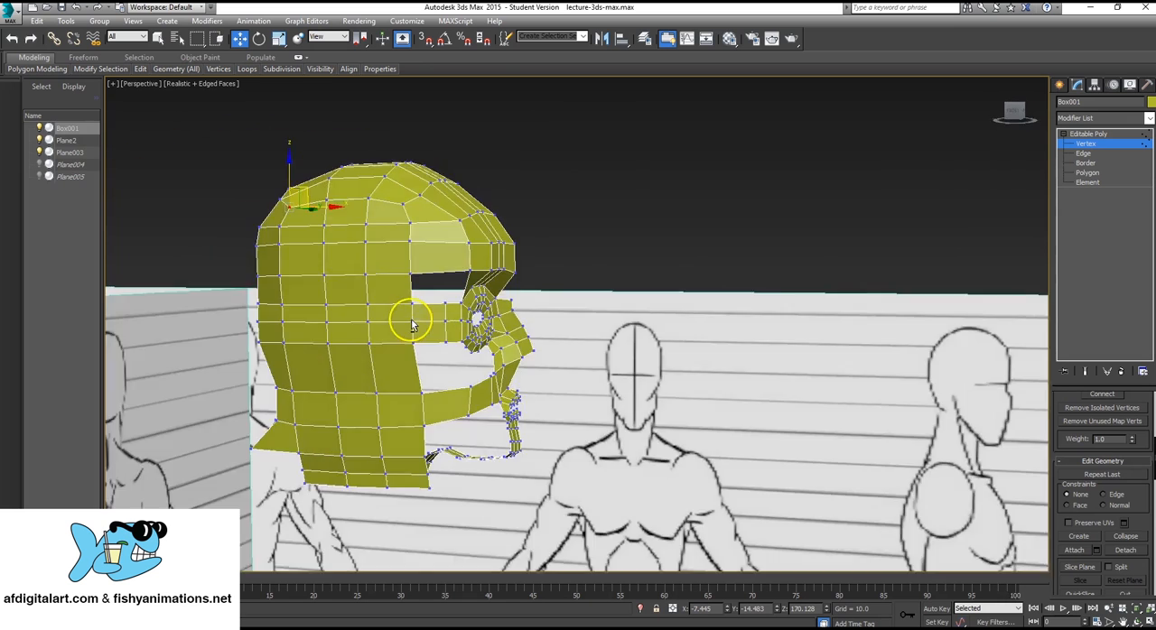
pyautogui.moveTo(412, 325)
pyautogui.keyDown('alt'); pyautogui.mouseDown(button='middle')
pyautogui.moveTo(452, 304)
pyautogui.moveTo(382, 323)
pyautogui.moveTo(400, 331)
pyautogui.moveTo(374, 328)
pyautogui.moveTo(421, 322)
pyautogui.moveTo(387, 349)
pyautogui.moveTo(479, 315)
pyautogui.moveTo(606, 312)
pyautogui.moveTo(568, 304)
pyautogui.moveTo(586, 295)
pyautogui.moveTo(563, 310)
pyautogui.moveTo(579, 316)
pyautogui.moveTo(307, 505)
pyautogui.moveTo(478, 430)
pyautogui.moveTo(482, 447)
pyautogui.moveTo(369, 484)
pyautogui.moveTo(377, 439)
pyautogui.mouseUp(button='middle'); pyautogui.keyUp('alt')
pyautogui.moveTo(306, 445); pyautogui.dragTo(332, 442)
# Select both vertices of the cheek strip's vertical edge nearest the side panel and move them outward and back toward the panel.
pyautogui.keyDown('alt'); pyautogui.moveTo(812, 350); pyautogui.dragTo(607, 343, button='middle'); pyautogui.keyUp('alt')
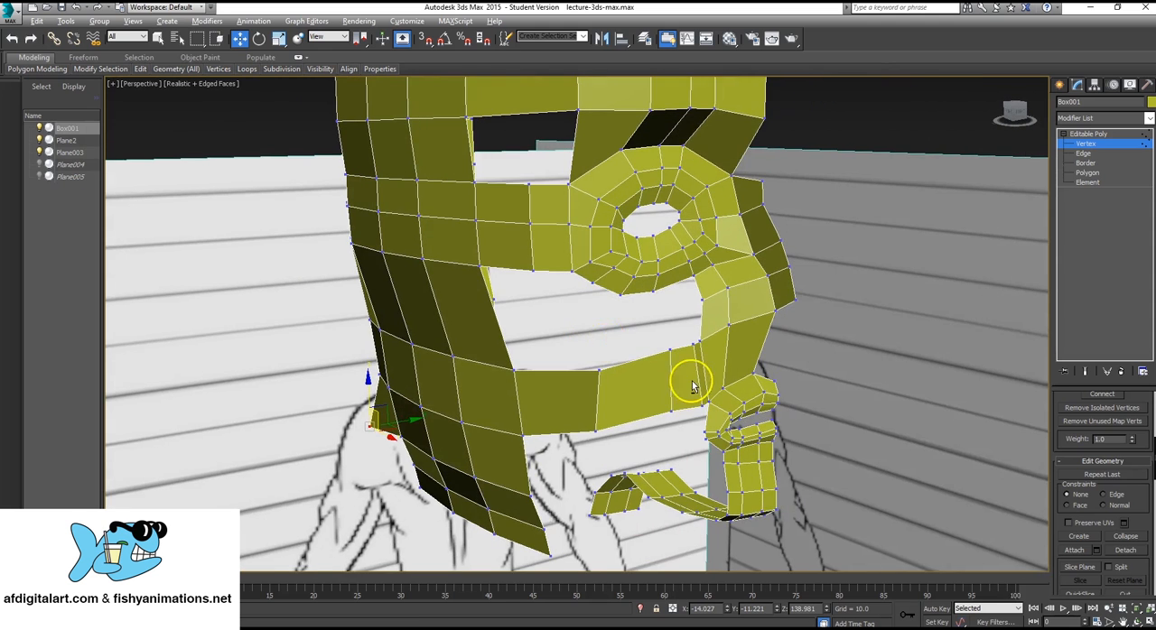
pyautogui.keyDown('alt'); pyautogui.moveTo(692, 386); pyautogui.dragTo(685, 383, button='middle'); pyautogui.keyUp('alt')
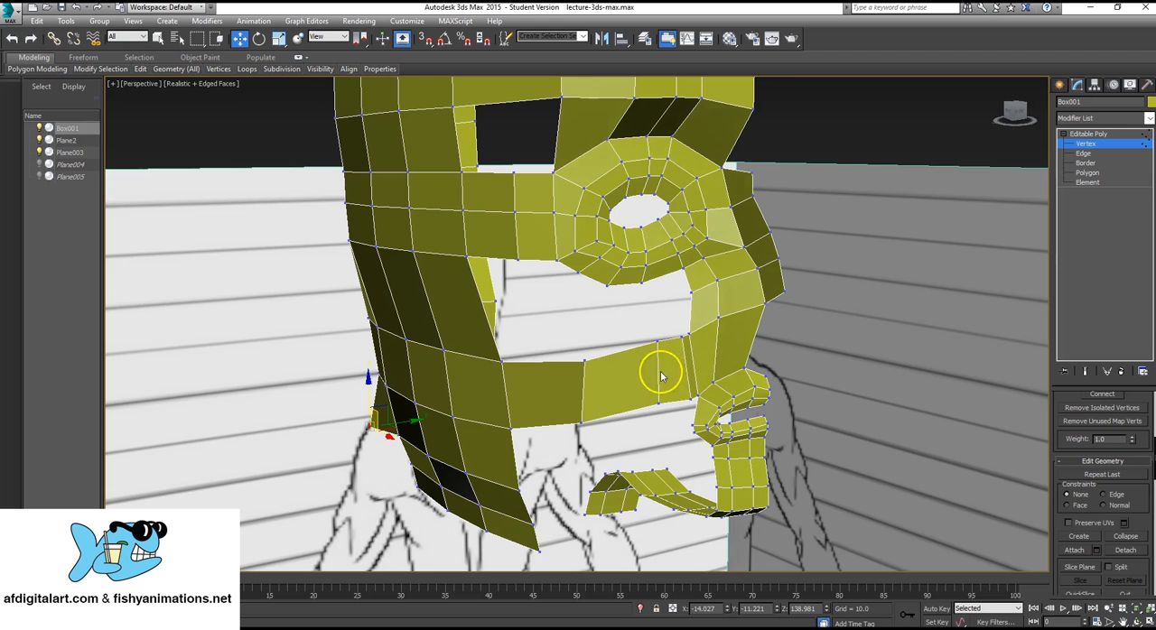
pyautogui.keyDown('alt'); pyautogui.moveTo(567, 359); pyautogui.dragTo(589, 344, button='middle'); pyautogui.keyUp('alt')
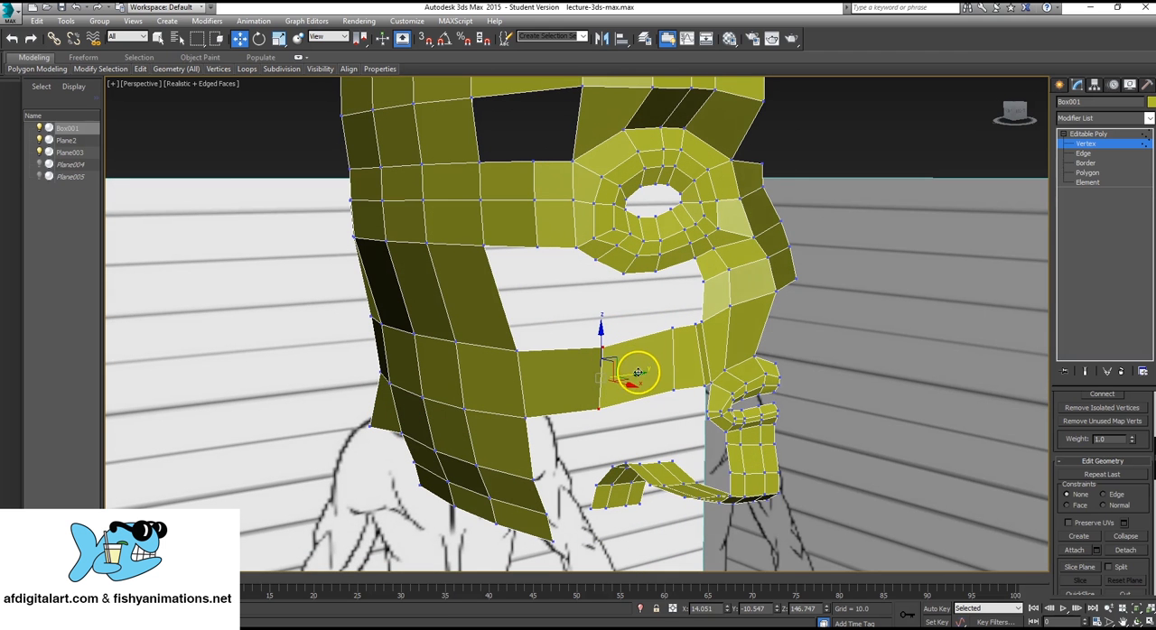
pyautogui.keyDown('alt'); pyautogui.moveTo(573, 382); pyautogui.dragTo(621, 418, button='middle'); pyautogui.keyUp('alt')
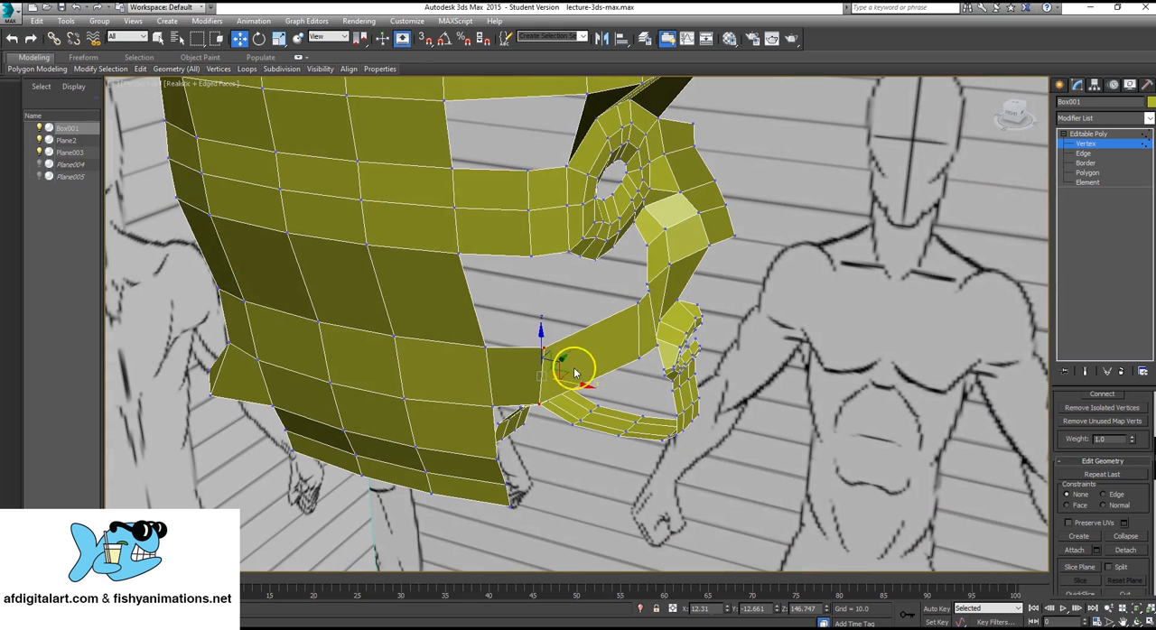
# Adjust that cheek edge's vertices individually, shifting the upper one further back and the lower one slightly sideways.
pyautogui.moveTo(542, 346); pyautogui.dragTo(573, 353)
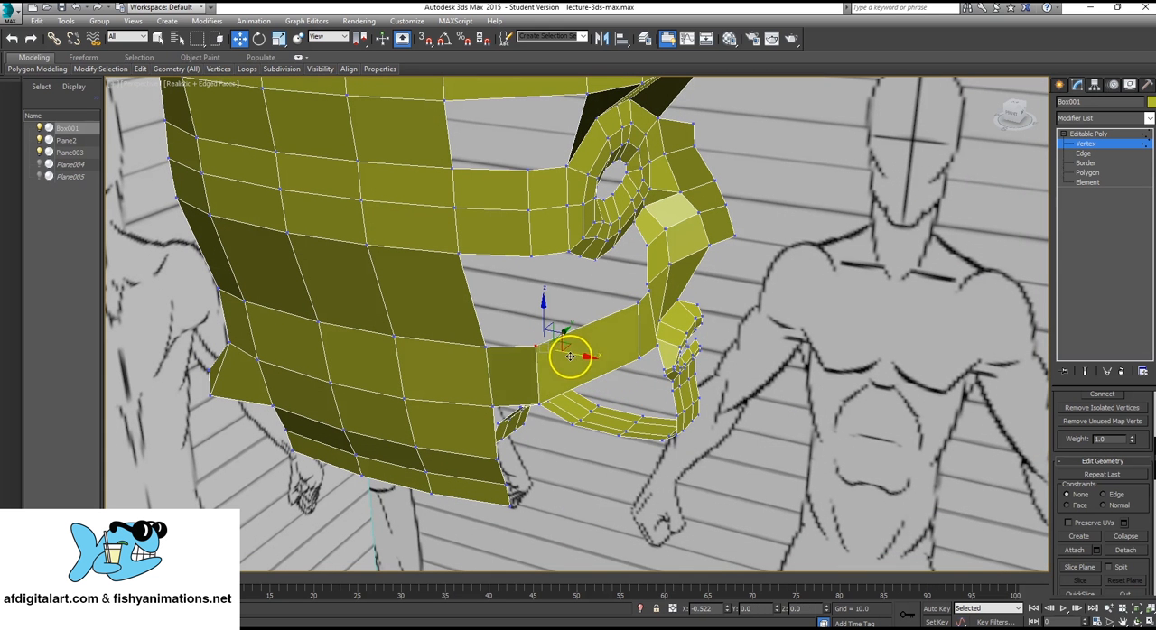
pyautogui.keyDown('alt'); pyautogui.moveTo(622, 341); pyautogui.dragTo(575, 436, button='middle'); pyautogui.keyUp('alt')
pyautogui.click(540, 411)
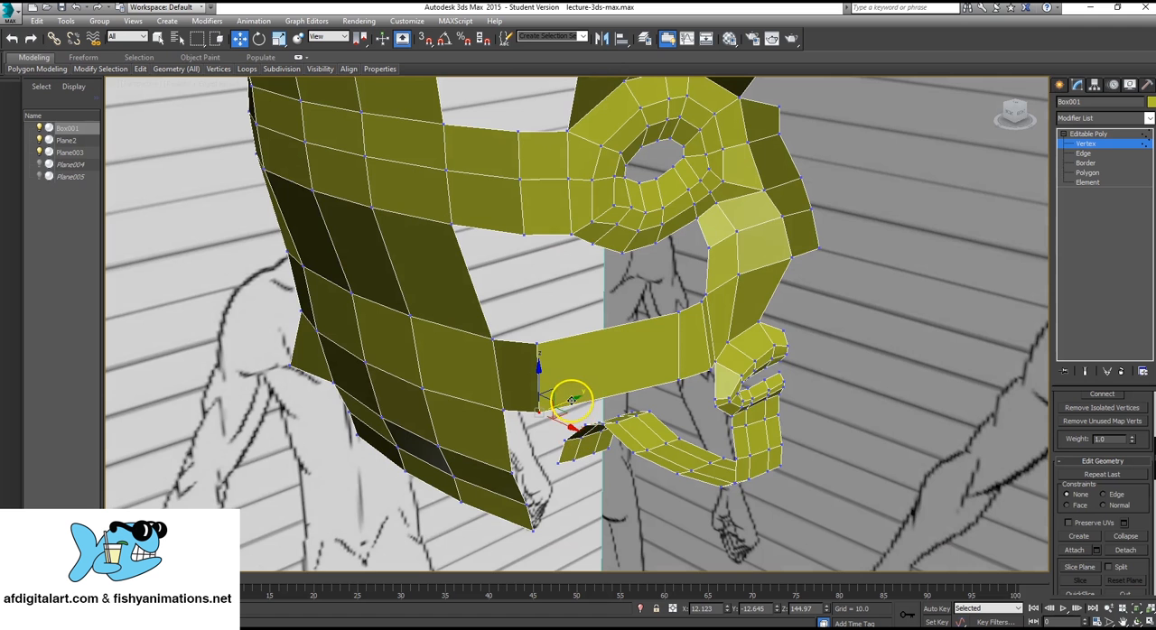
pyautogui.keyDown('alt'); pyautogui.moveTo(676, 292); pyautogui.dragTo(624, 287, button='middle'); pyautogui.keyUp('alt')
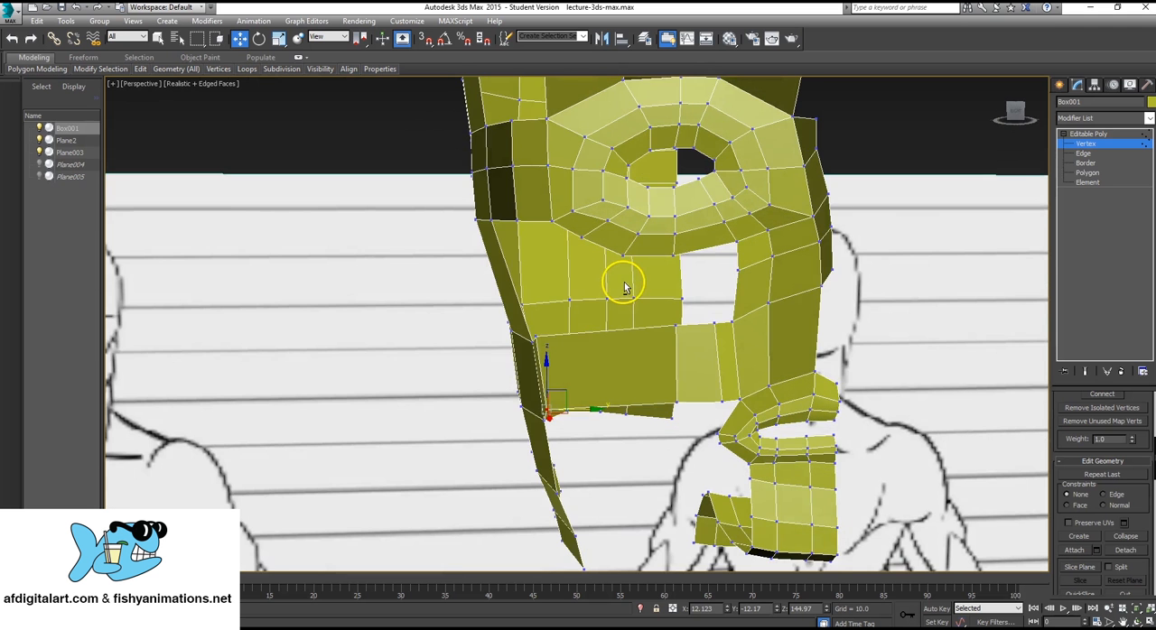
# Fine-tune the lower vertex of the cheek strip's rear edge in the Right view against the side panel's contour.
pyautogui.hotkey('alt', 'w')
pyautogui.scroll(-5, 799, 184)
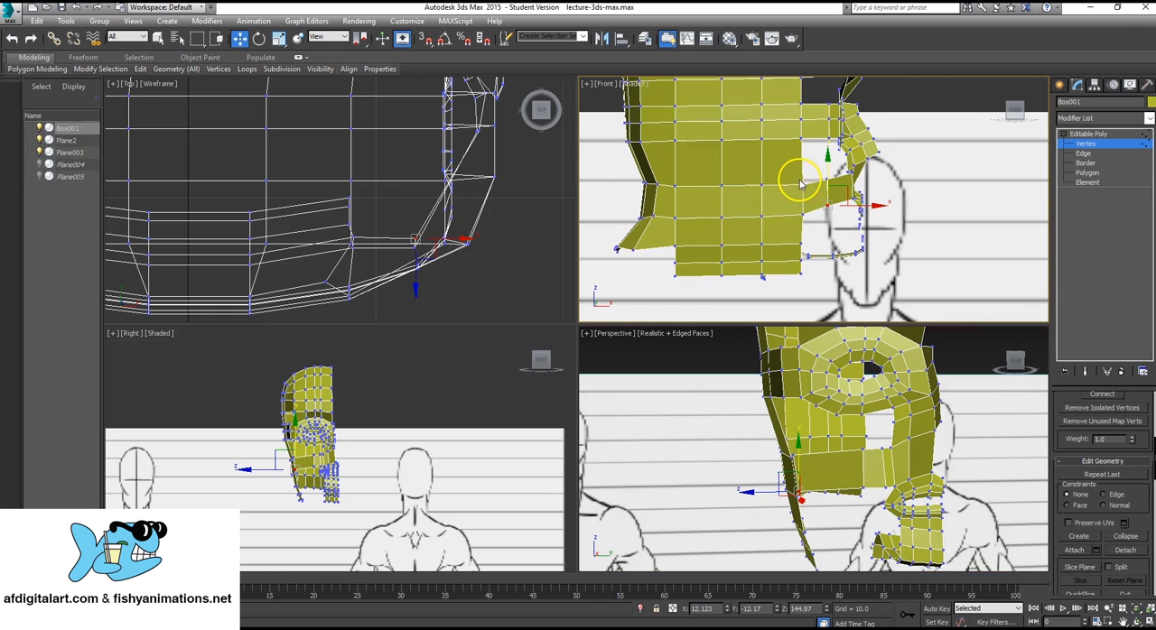
pyautogui.scroll(3, 325, 477)
pyautogui.hotkey('alt', 'w')
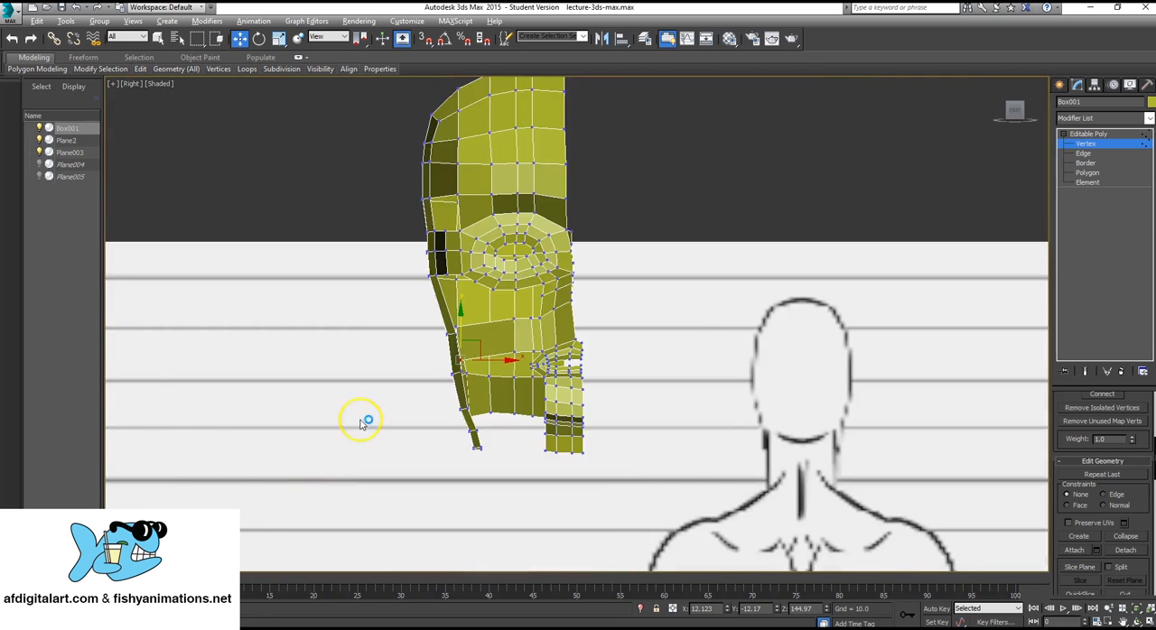
pyautogui.scroll(4, 524, 309)
pyautogui.scroll(4, 524, 309)
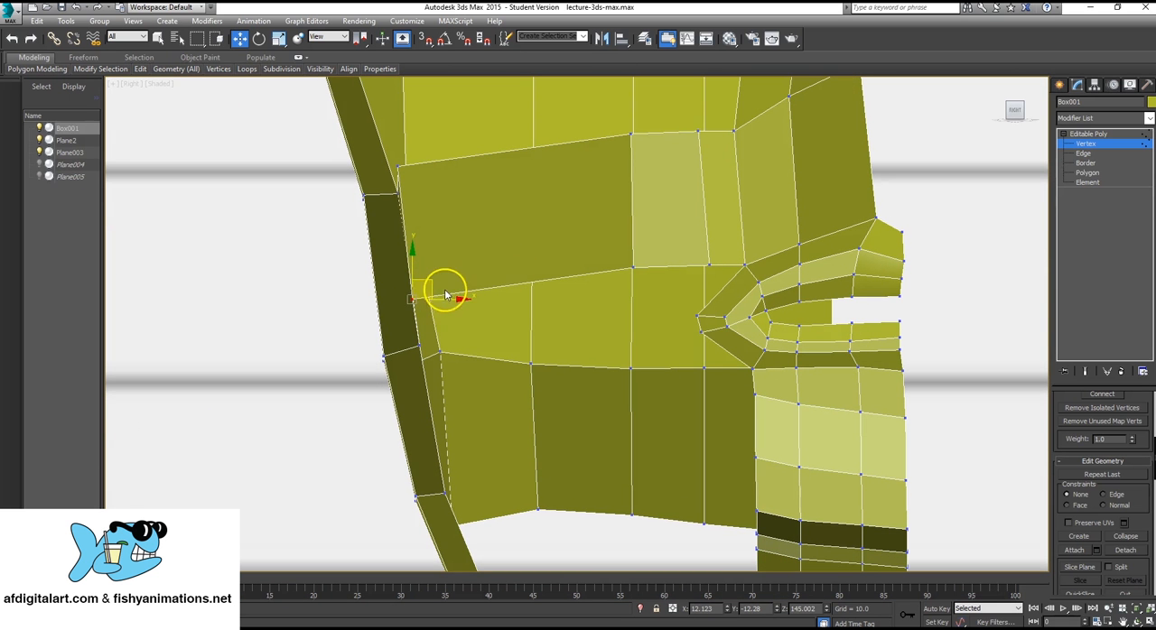
pyautogui.scroll(-2, 553, 317)
pyautogui.hotkey('alt', 'w')
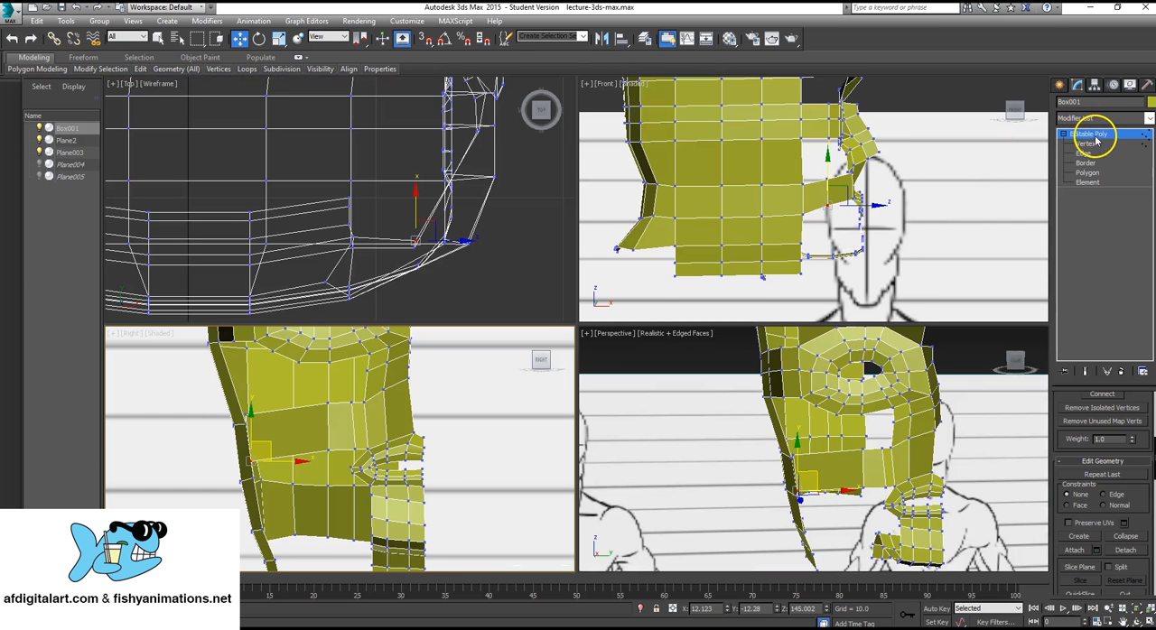
# Leave vertex editing and cut a new vertical edge across the long polygon of the cheek strip, from its upper to its lower border.
pyautogui.click(1088, 134)
pyautogui.moveTo(860, 411); pyautogui.dragTo(847, 400, button='middle')
pyautogui.hotkey('alt', 'w')
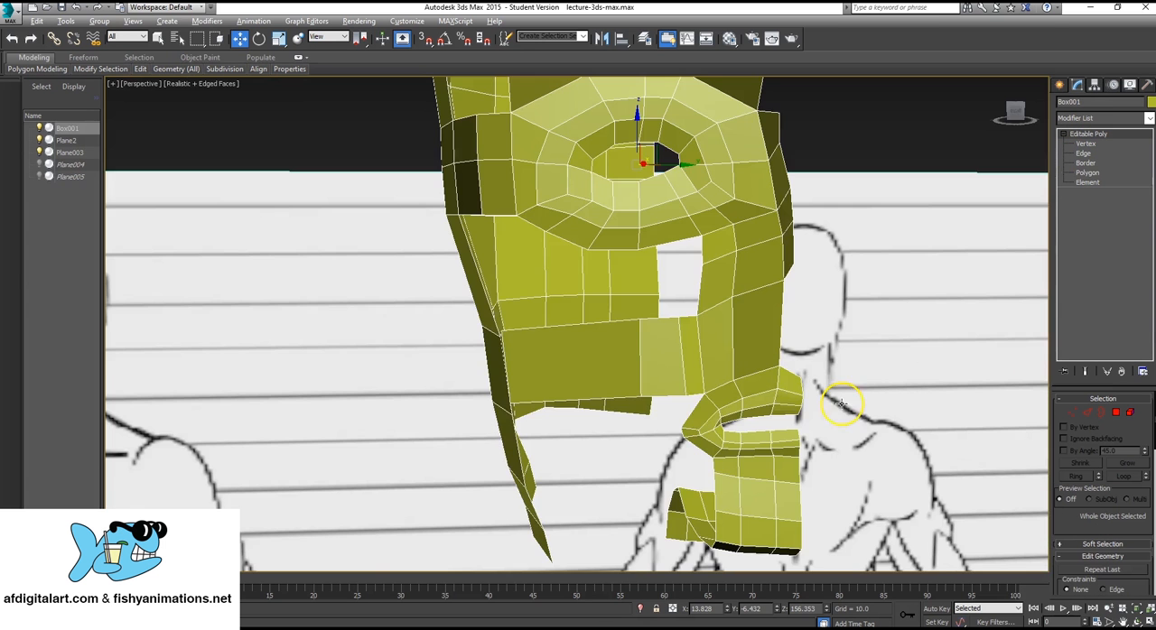
pyautogui.keyDown('alt'); pyautogui.moveTo(501, 330); pyautogui.dragTo(628, 276, button='middle'); pyautogui.keyUp('alt')
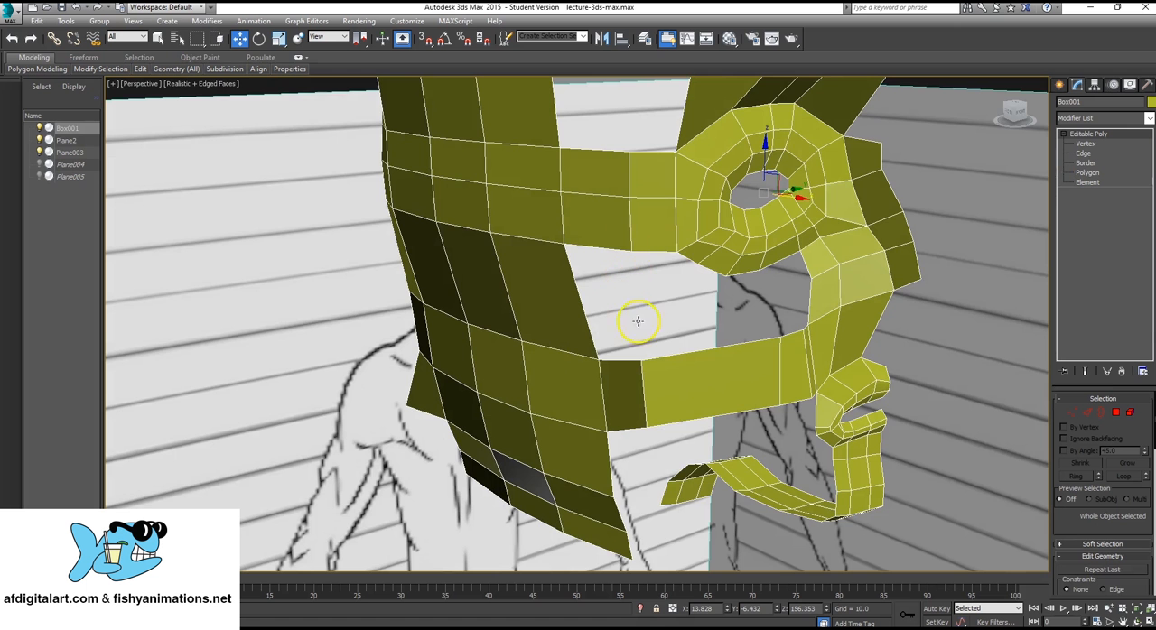
pyautogui.keyDown('alt'); pyautogui.moveTo(687, 311); pyautogui.dragTo(628, 382, button='middle'); pyautogui.keyUp('alt')
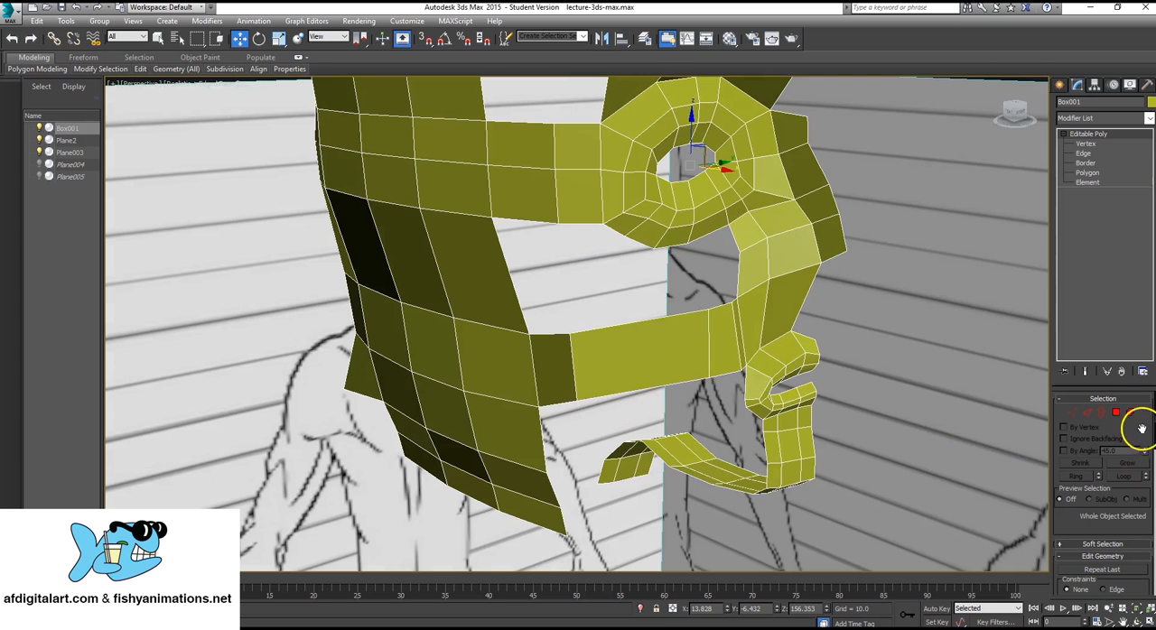
pyautogui.scroll(-5, 1135, 487)
pyautogui.click(1125, 508)
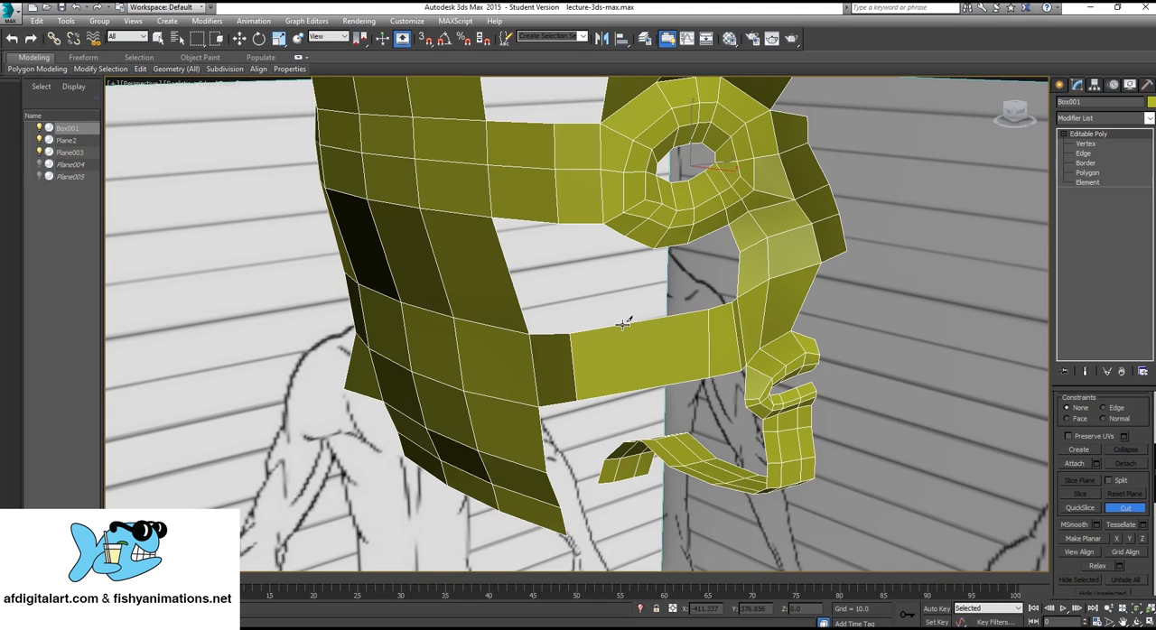
pyautogui.moveTo(622, 324); pyautogui.dragTo(625, 386)
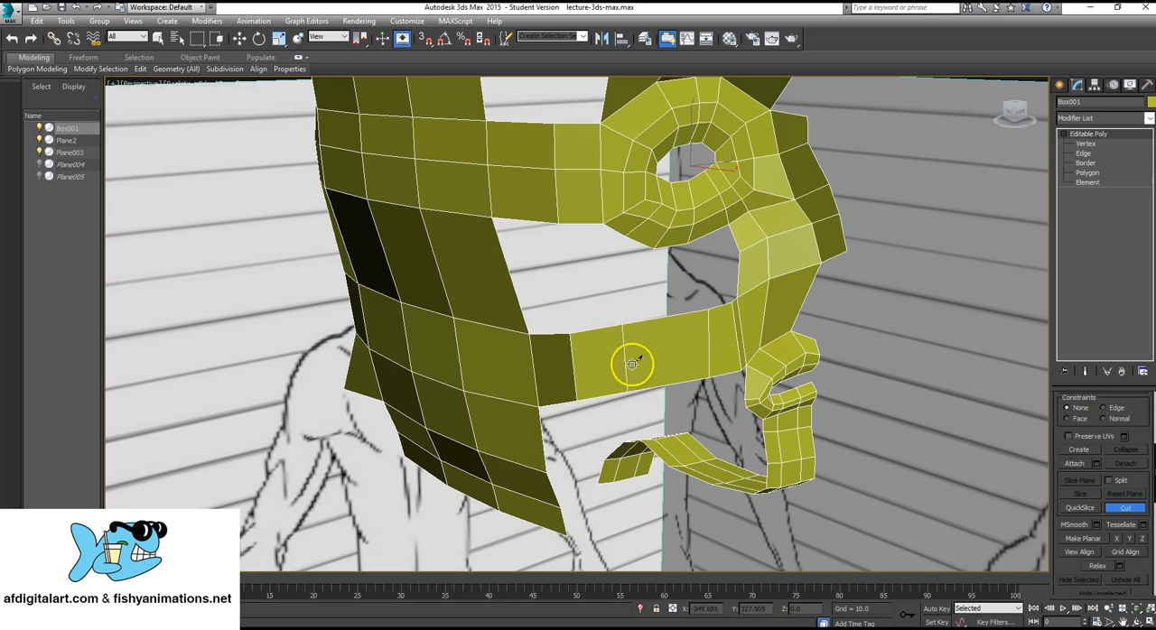
pyautogui.click(158, 38)
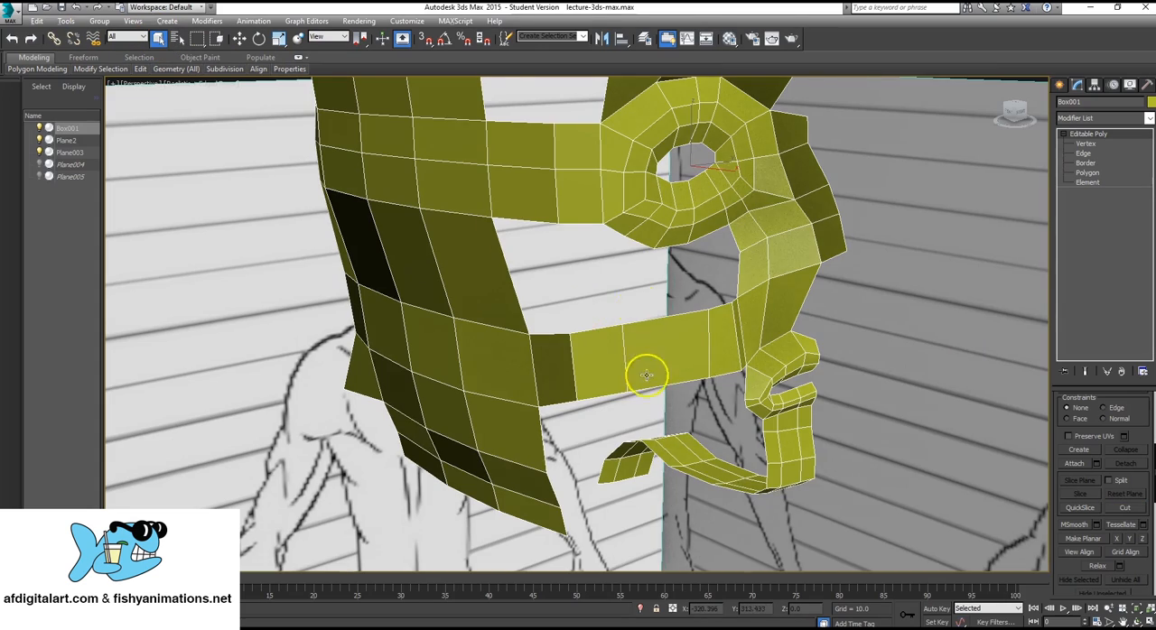
# Return to vertex editing and select the two lower vertices of the cheek strip section behind the new cut.
pyautogui.keyDown('alt'); pyautogui.moveTo(646, 374); pyautogui.dragTo(572, 353, button='middle'); pyautogui.keyUp('alt')
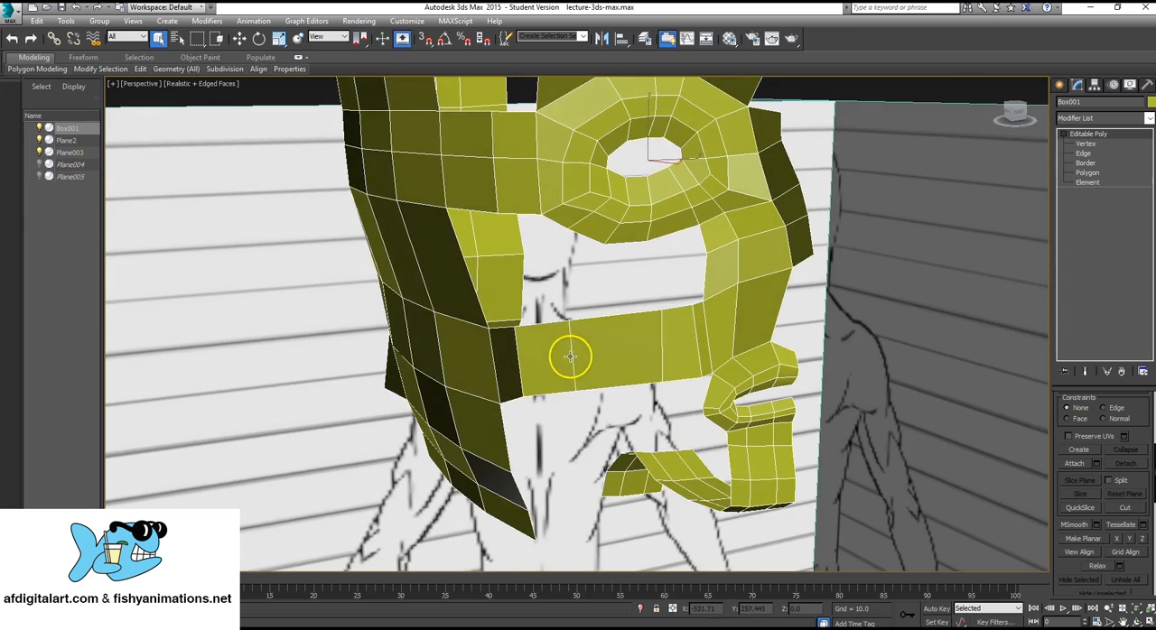
pyautogui.click(1084, 150)
pyautogui.keyDown('alt'); pyautogui.moveTo(580, 289); pyautogui.dragTo(757, 280, button='middle'); pyautogui.keyUp('alt')
pyautogui.scroll(3, 639, 314)
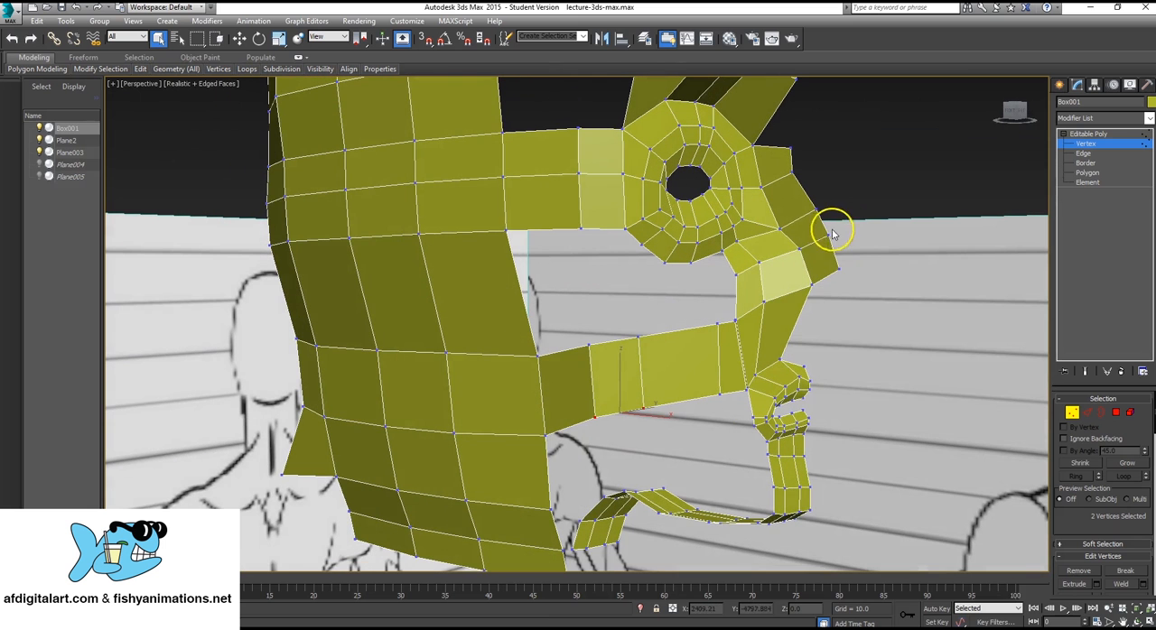
pyautogui.keyDown('alt'); pyautogui.moveTo(424, 304); pyautogui.dragTo(514, 341, button='middle'); pyautogui.keyUp('alt')
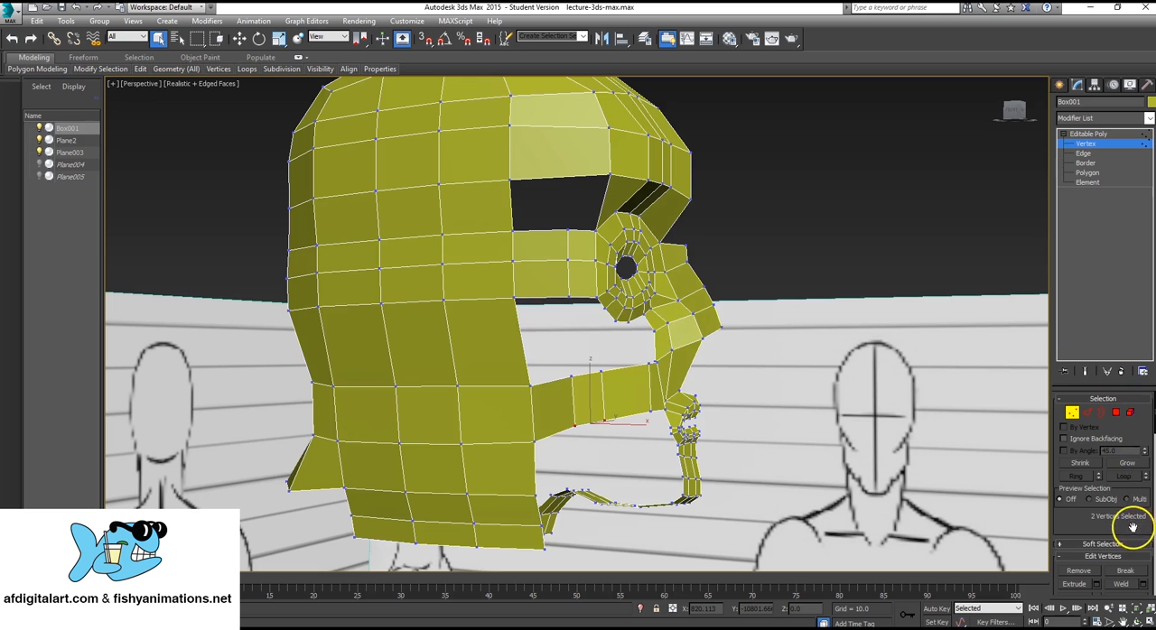
# Cut a horizontal edge line through the tall polygon row of the side panel below eye level, from its front border toward the back.
pyautogui.scroll(-5, 1133, 511)
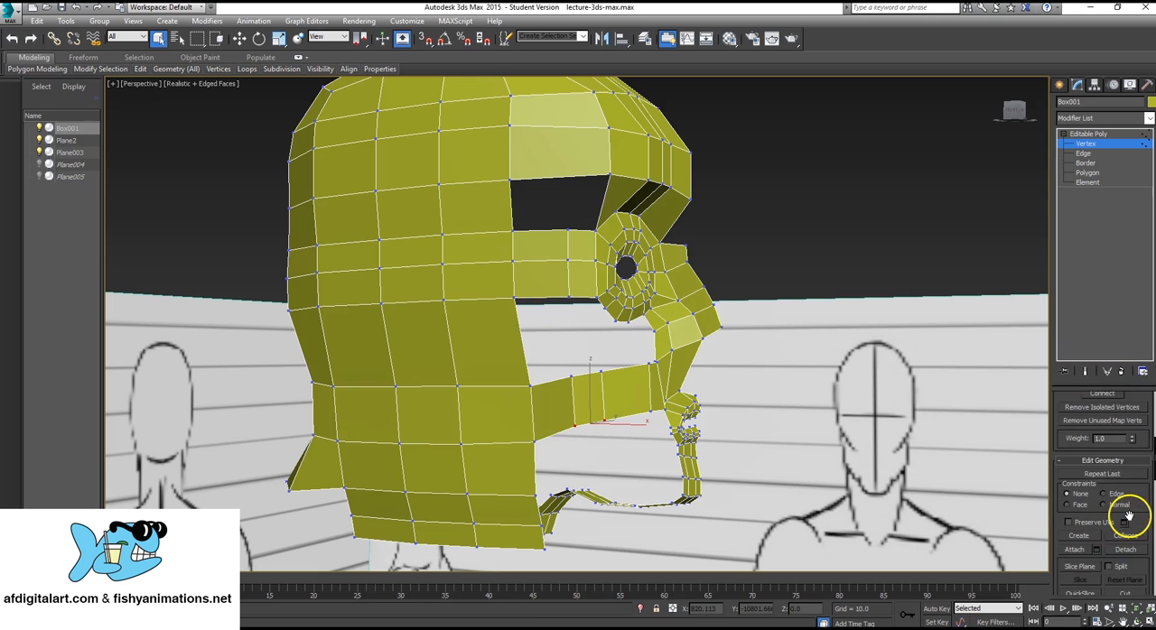
pyautogui.scroll(-2, 1128, 516)
pyautogui.click(1126, 540)
pyautogui.keyDown('alt'); pyautogui.moveTo(458, 361); pyautogui.dragTo(493, 360, button='middle'); pyautogui.keyUp('alt')
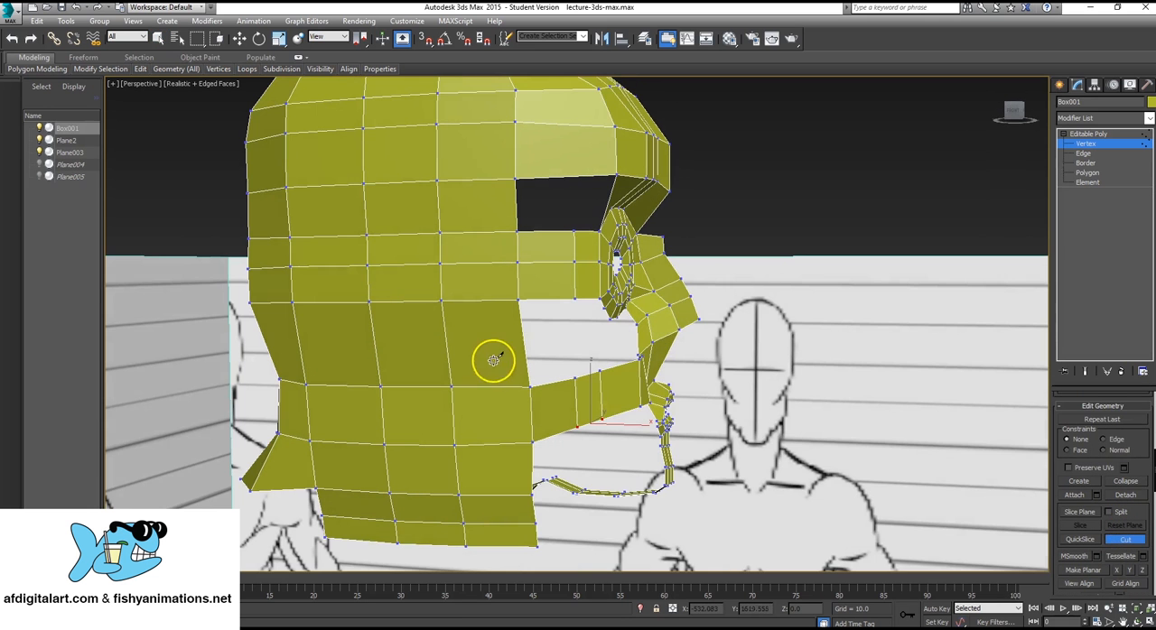
pyautogui.click(448, 347)
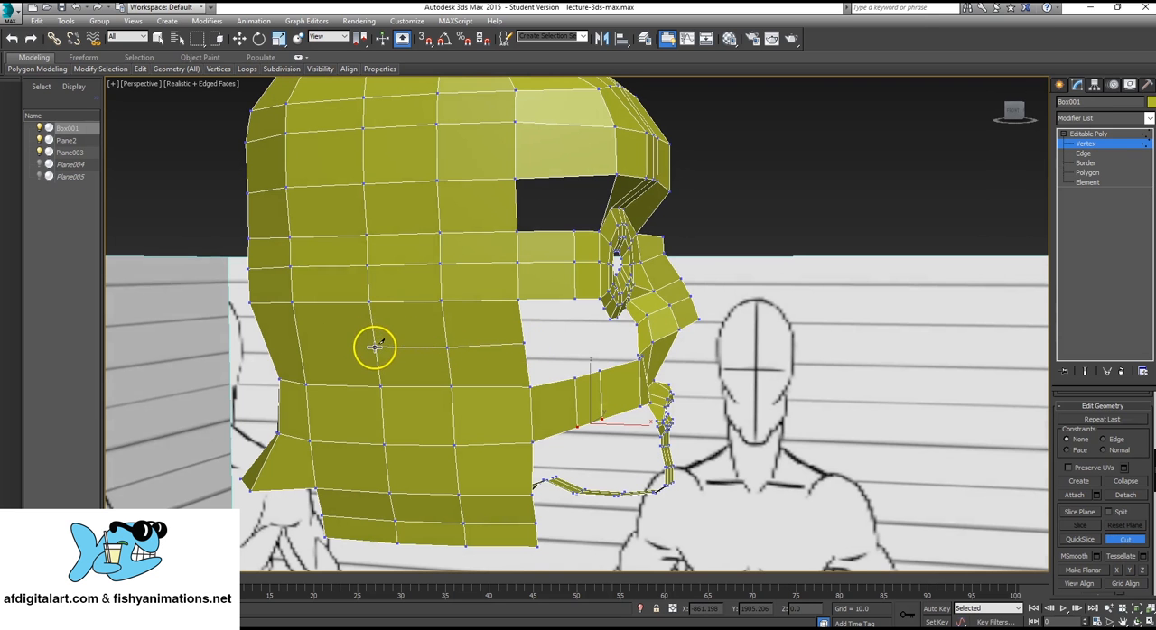
pyautogui.click(375, 346)
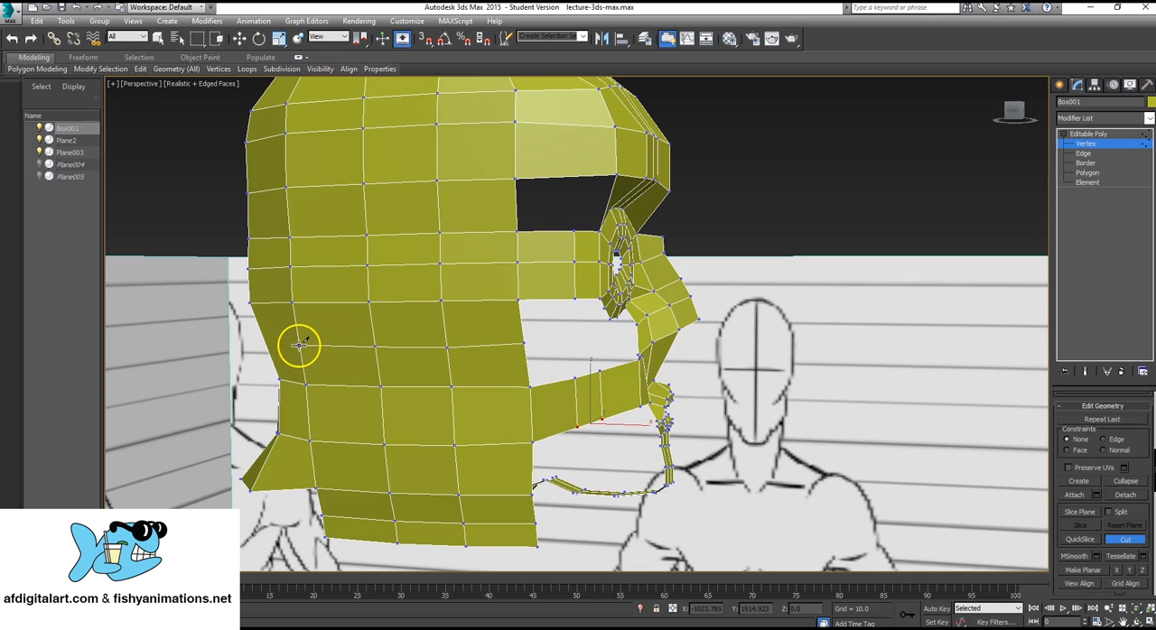
pyautogui.click(299, 345)
pyautogui.rightClick(289, 379)
# Continue the horizontal cut around the back of the head through the remaining polygons to the mesh's centre border.
pyautogui.moveTo(295, 372)
pyautogui.keyDown('alt'); pyautogui.mouseDown(button='middle')
pyautogui.moveTo(385, 363)
pyautogui.moveTo(367, 377)
pyautogui.moveTo(639, 344)
pyautogui.mouseUp(button='middle'); pyautogui.keyUp('alt')
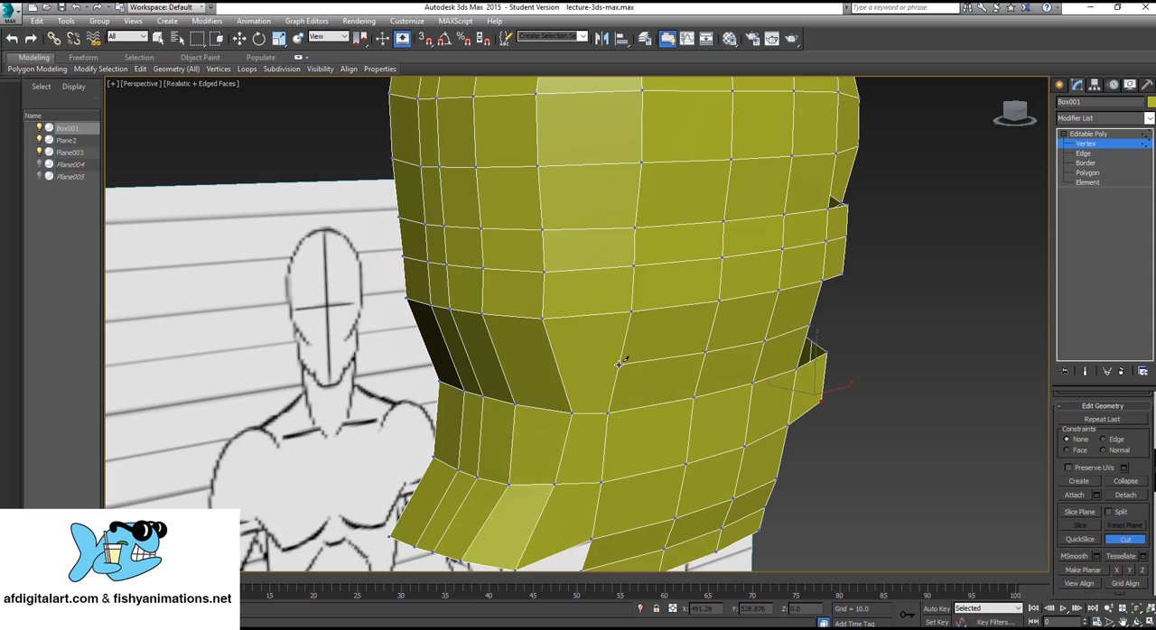
pyautogui.click(619, 364)
pyautogui.click(556, 367)
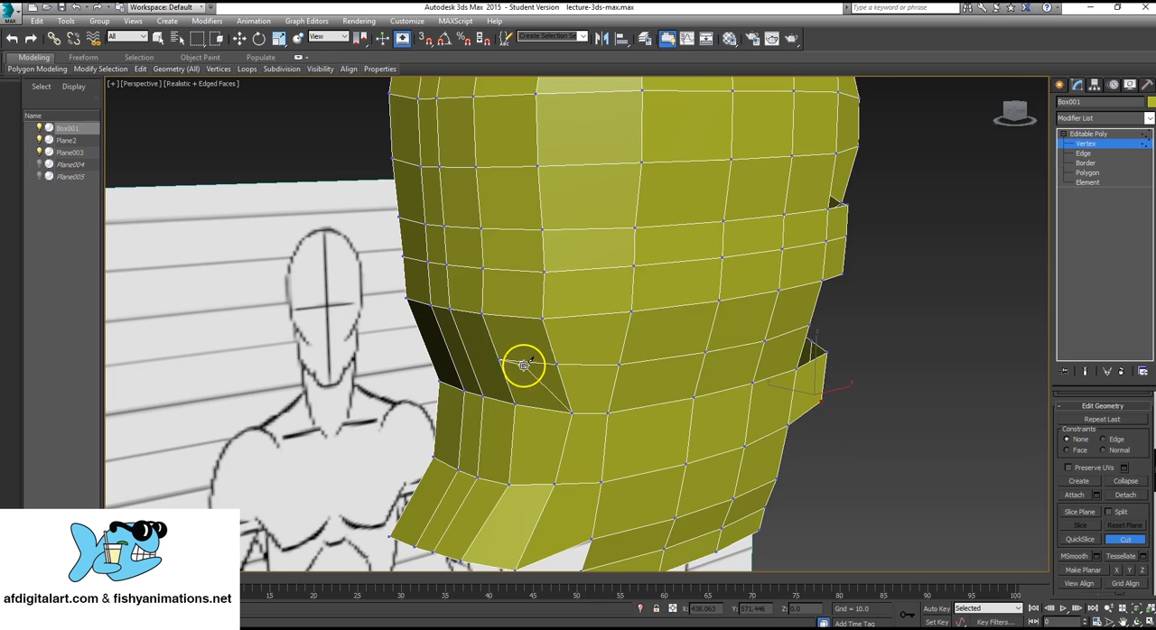
pyautogui.keyDown('alt'); pyautogui.moveTo(477, 365); pyautogui.dragTo(558, 361, button='middle'); pyautogui.keyUp('alt')
pyautogui.scroll(1, 558, 361)
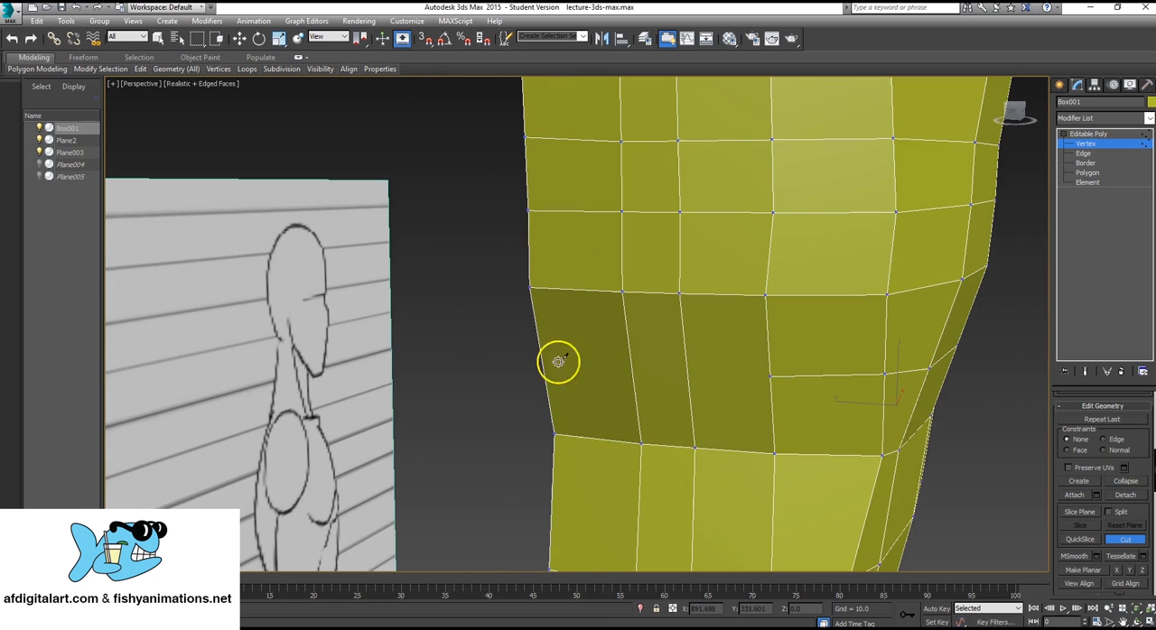
pyautogui.click(769, 375)
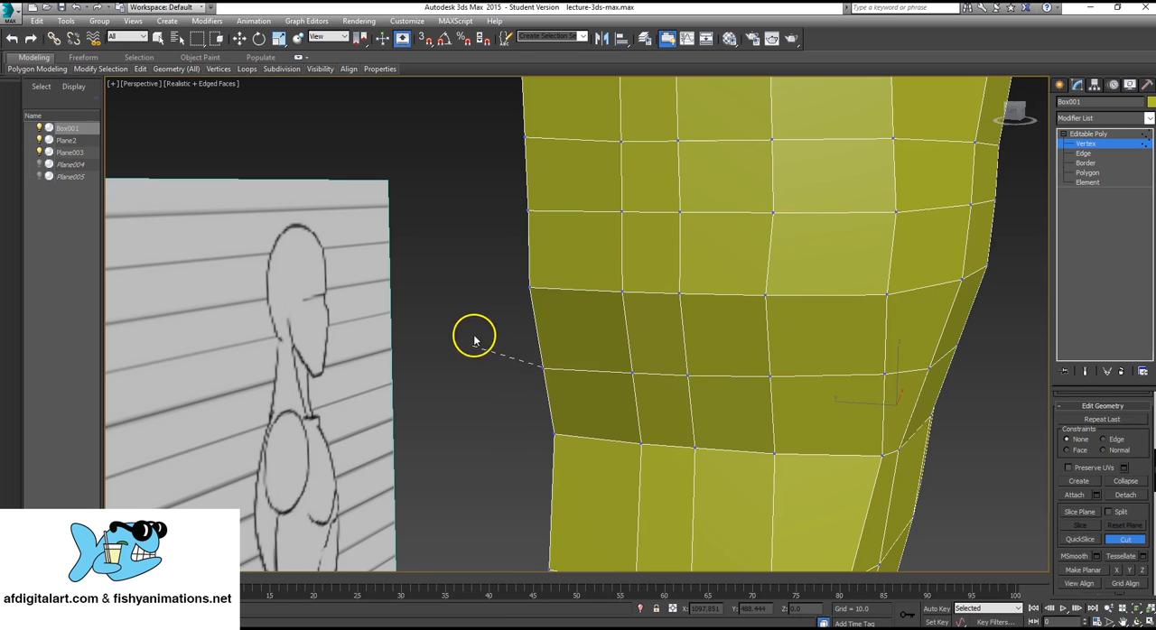
# End the cut line and examine the side panel, cheek strip and jaw openings from several angles.
pyautogui.keyDown('alt'); pyautogui.moveTo(966, 369); pyautogui.dragTo(656, 376, button='middle'); pyautogui.keyUp('alt')
pyautogui.scroll(4, 764, 333)
pyautogui.scroll(-7, 764, 333)
pyautogui.scroll(4, 642, 379)
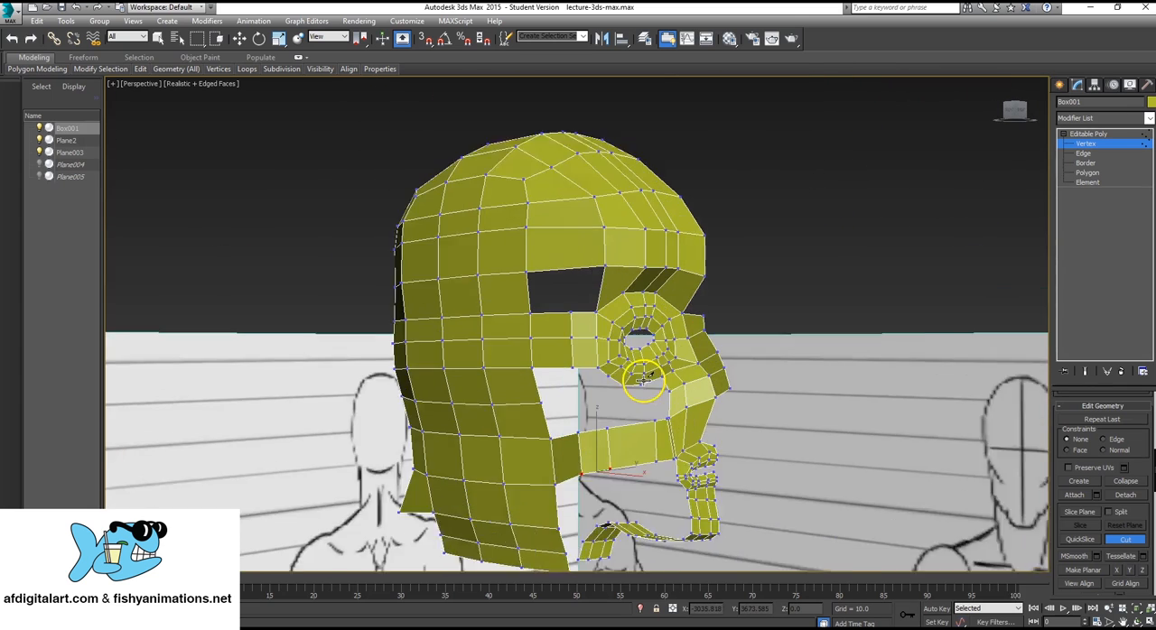
pyautogui.rightClick(704, 377)
pyautogui.scroll(-3, 482, 413)
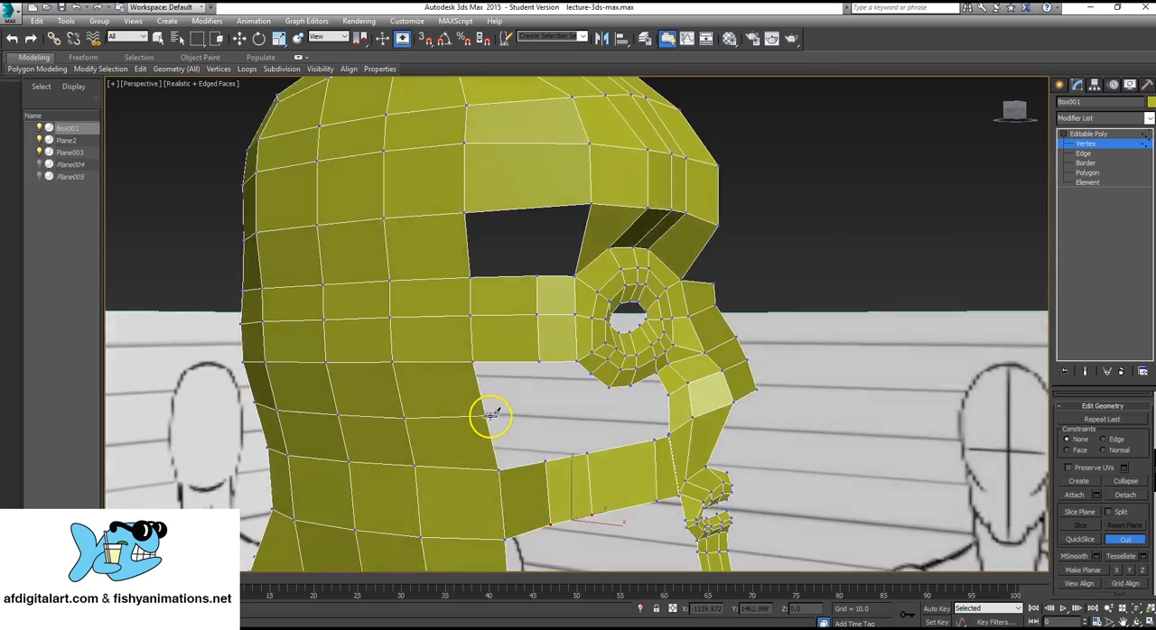
pyautogui.scroll(7, 473, 418)
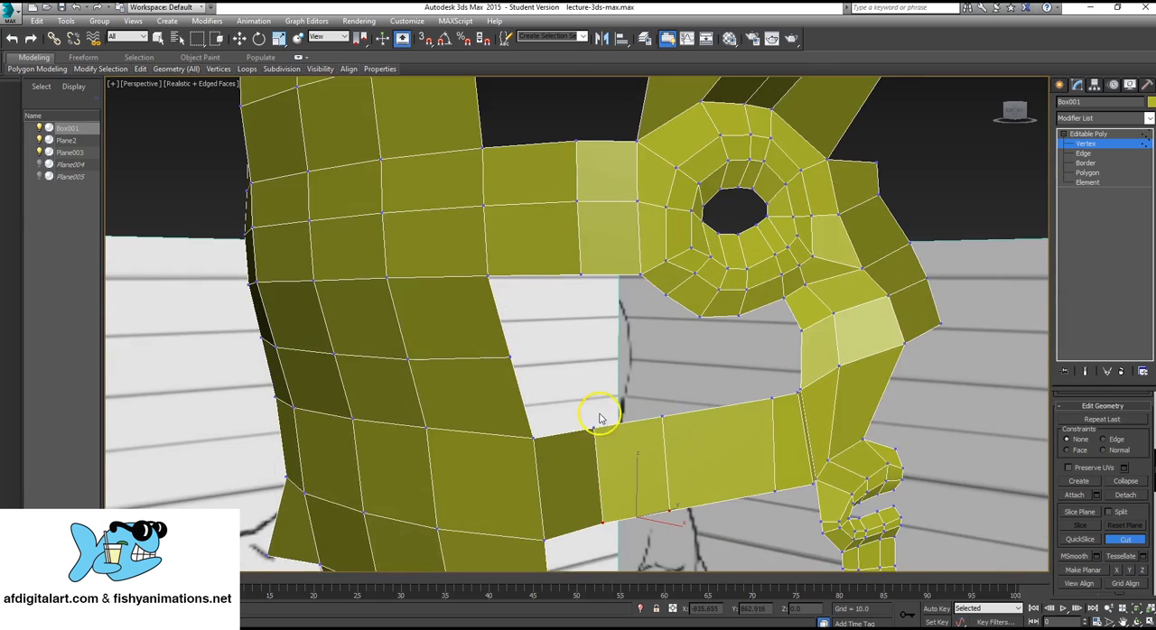
pyautogui.keyDown('alt'); pyautogui.moveTo(600, 418); pyautogui.dragTo(637, 424, button='middle'); pyautogui.keyUp('alt')
pyautogui.scroll(-5, 637, 424)
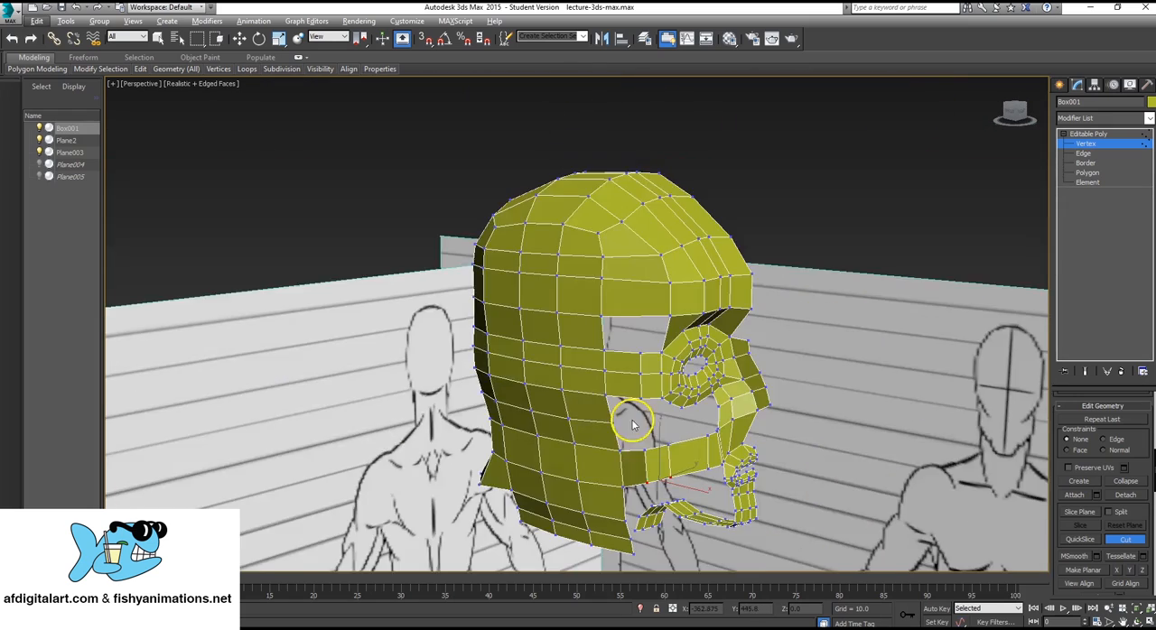
pyautogui.keyDown('alt'); pyautogui.moveTo(658, 269); pyautogui.dragTo(600, 348, button='middle'); pyautogui.keyUp('alt')
pyautogui.scroll(5, 637, 389)
pyautogui.keyDown('alt'); pyautogui.moveTo(638, 389); pyautogui.dragTo(618, 314, button='middle'); pyautogui.keyUp('alt')
pyautogui.keyDown('alt'); pyautogui.moveTo(618, 314); pyautogui.dragTo(692, 372, button='middle'); pyautogui.keyUp('alt')
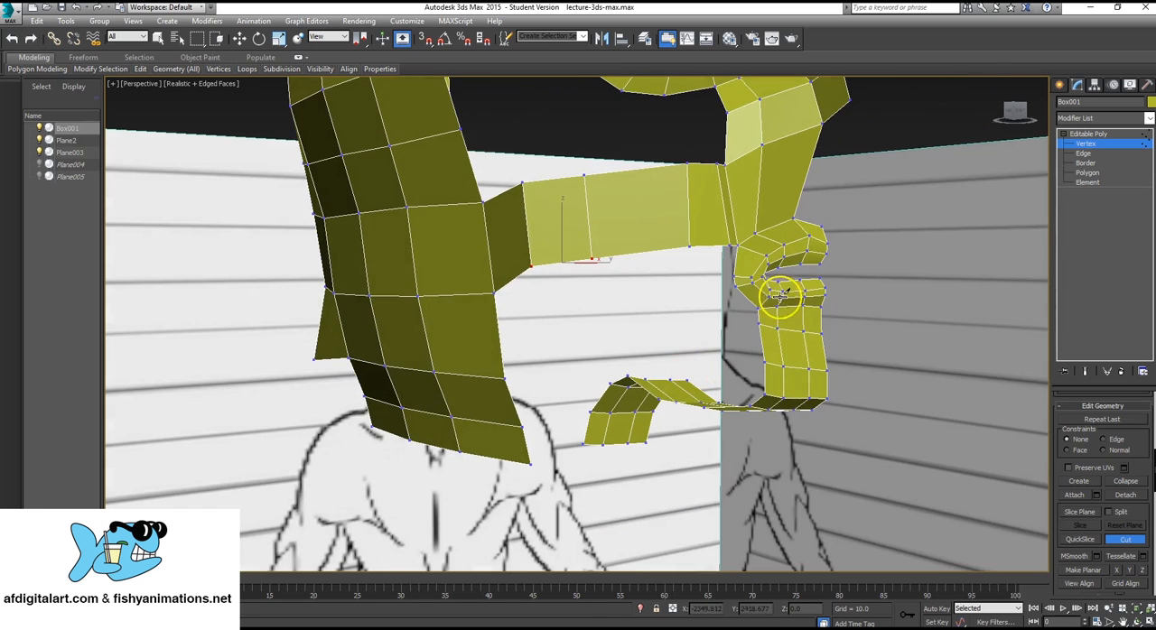
pyautogui.keyDown('alt'); pyautogui.moveTo(511, 422); pyautogui.dragTo(560, 323, button='middle'); pyautogui.keyUp('alt')
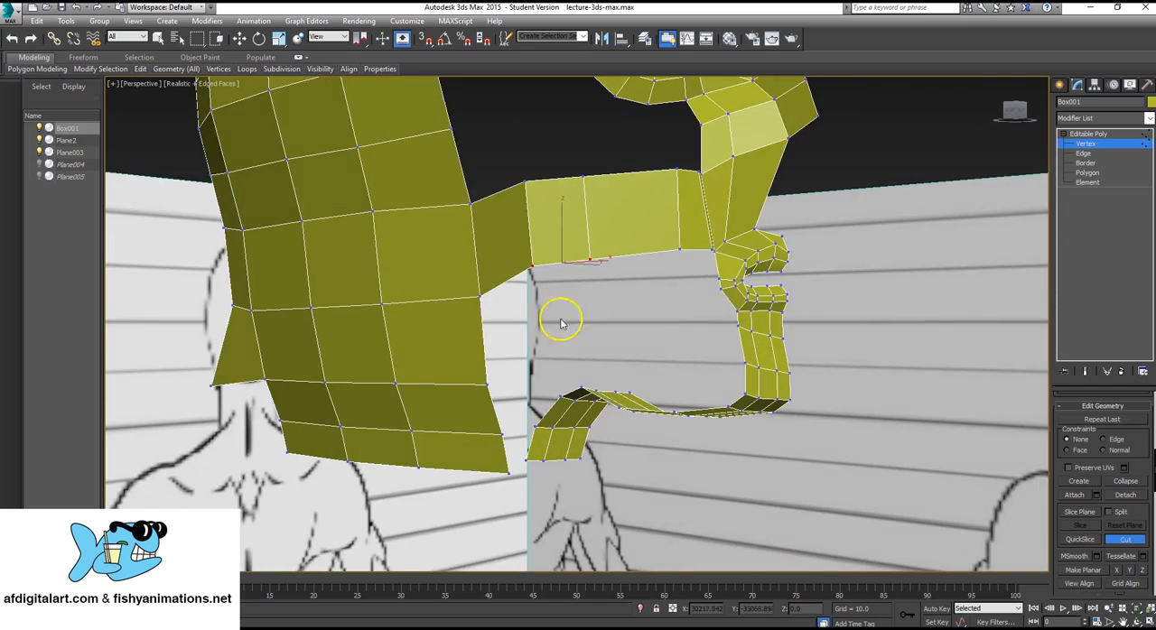
pyautogui.keyDown('alt'); pyautogui.moveTo(731, 282); pyautogui.dragTo(591, 289, button='middle'); pyautogui.keyUp('alt')
pyautogui.scroll(-3, 702, 354)
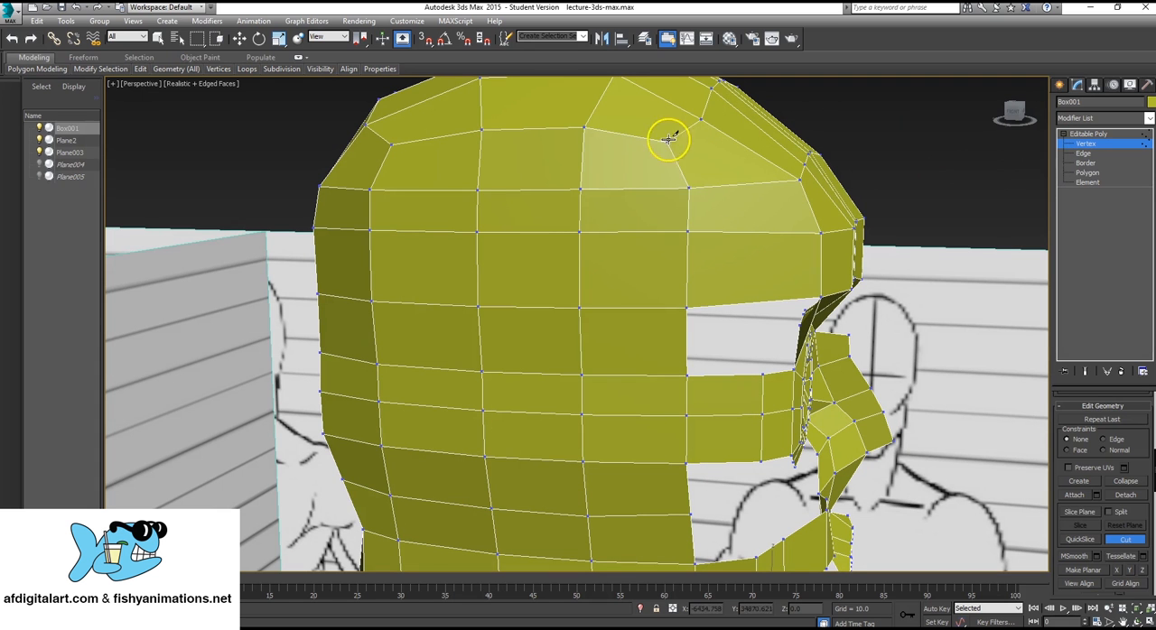
# Leave the Cut tool and reposition the corner vertex on the upper side of the skull, above the temple, to smooth its contour.
pyautogui.click(1119, 539)
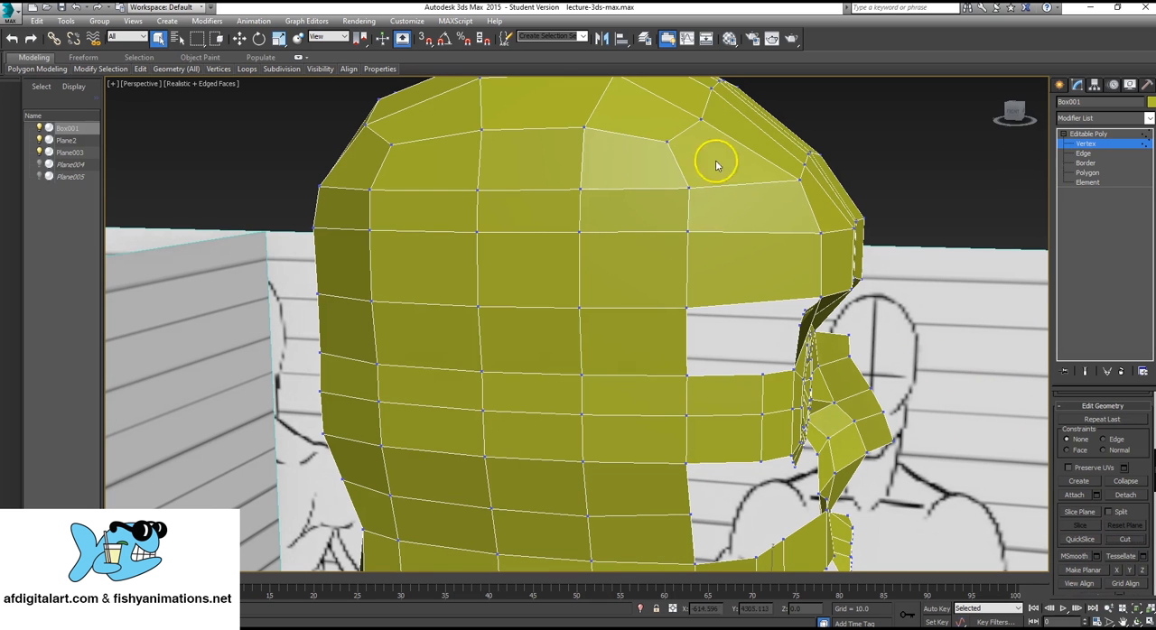
pyautogui.keyDown('alt'); pyautogui.moveTo(690, 201); pyautogui.dragTo(663, 226, button='middle'); pyautogui.keyUp('alt')
pyautogui.press('w')
pyautogui.click(665, 166)
pyautogui.moveTo(683, 149); pyautogui.dragTo(668, 158)
pyautogui.moveTo(505, 275)
pyautogui.keyDown('alt'); pyautogui.mouseDown(button='middle')
pyautogui.moveTo(547, 268)
pyautogui.moveTo(508, 261)
pyautogui.mouseUp(button='middle'); pyautogui.keyUp('alt')
pyautogui.moveTo(665, 410); pyautogui.dragTo(557, 316, button='middle')
pyautogui.scroll(3, 548, 321)
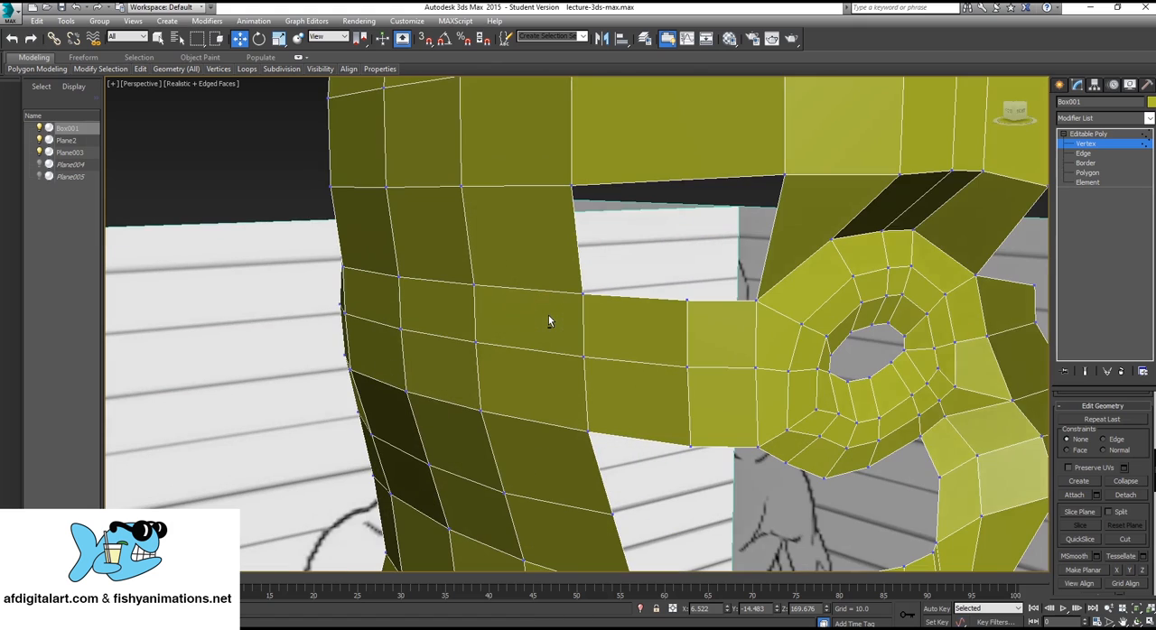
pyautogui.keyDown('alt'); pyautogui.moveTo(734, 336); pyautogui.dragTo(811, 334, button='middle'); pyautogui.keyUp('alt')
pyautogui.scroll(-4, 759, 344)
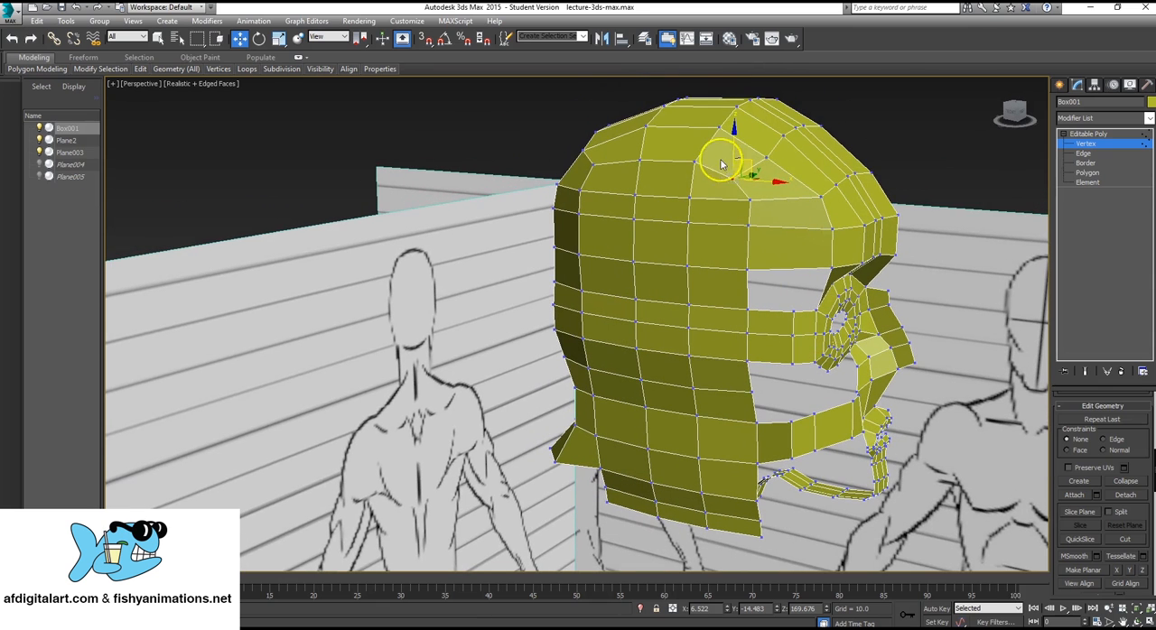
pyautogui.keyDown('alt'); pyautogui.moveTo(566, 296); pyautogui.dragTo(694, 358, button='middle'); pyautogui.keyUp('alt')
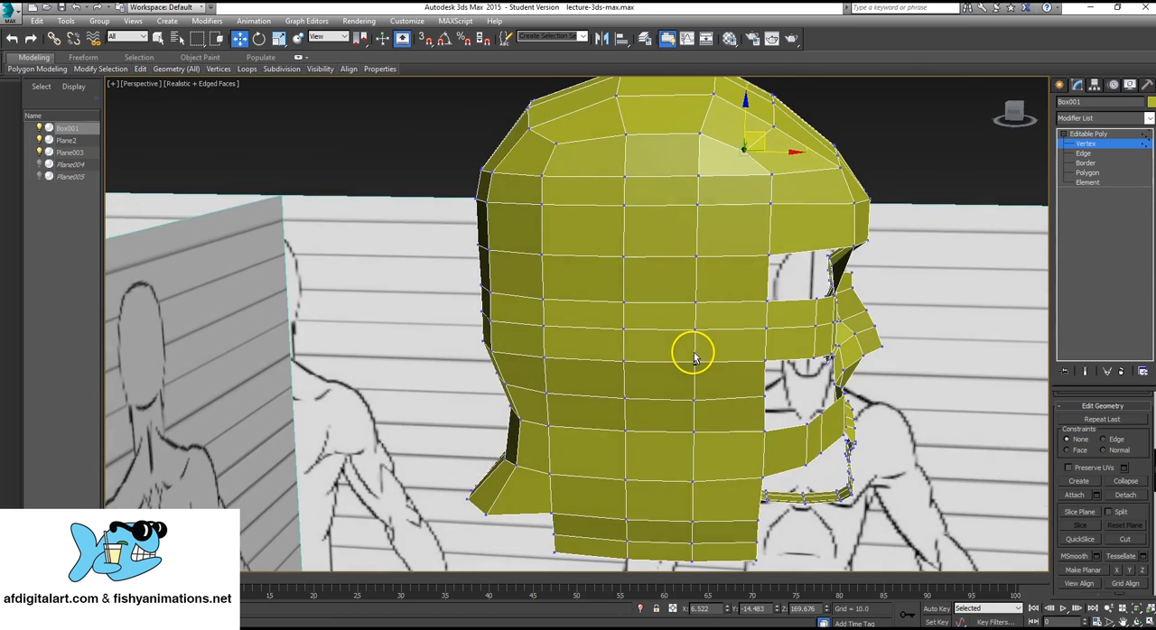
# At object level, cut a new edge line from the temple opening's upper border over the crown and down the back of the head.
pyautogui.click(1124, 134)
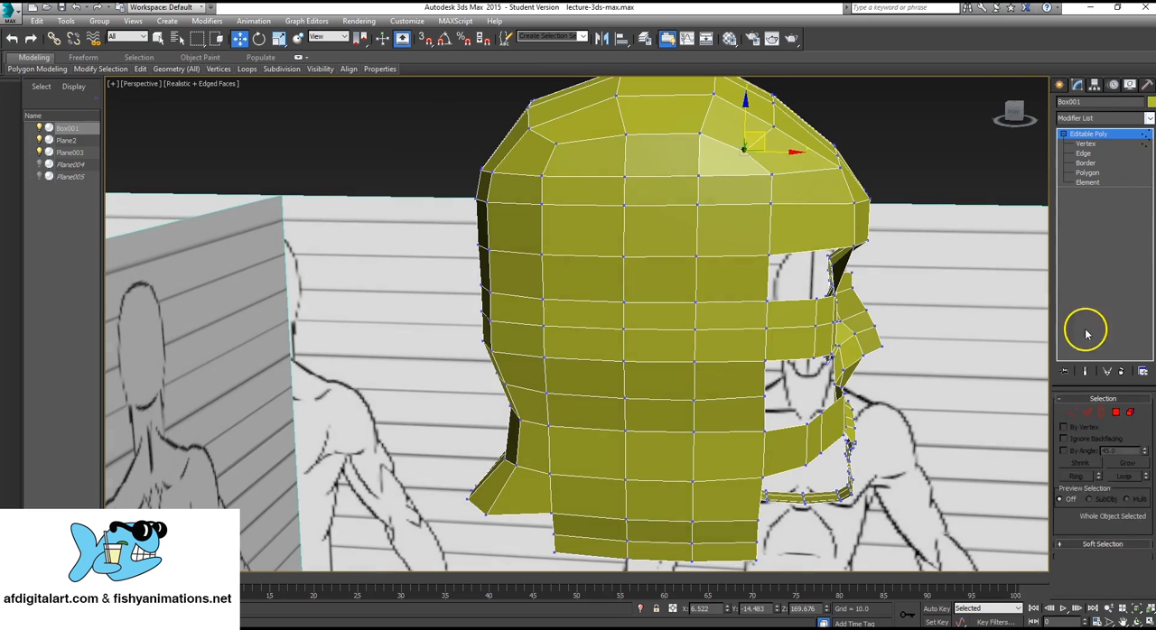
pyautogui.scroll(-5, 1143, 434)
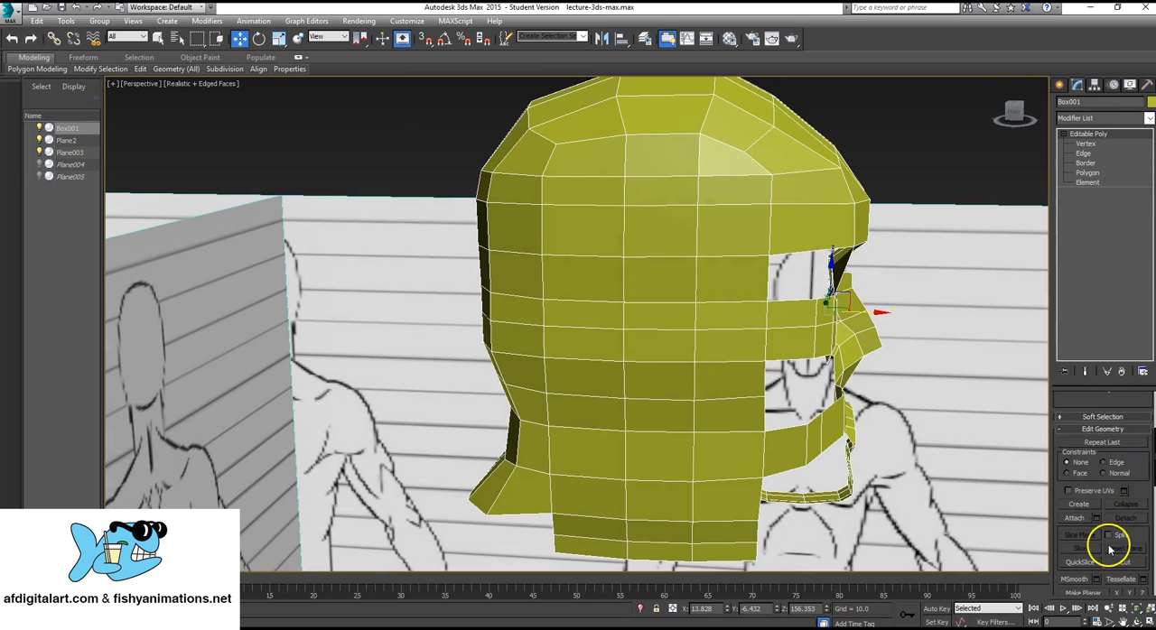
pyautogui.click(1122, 563)
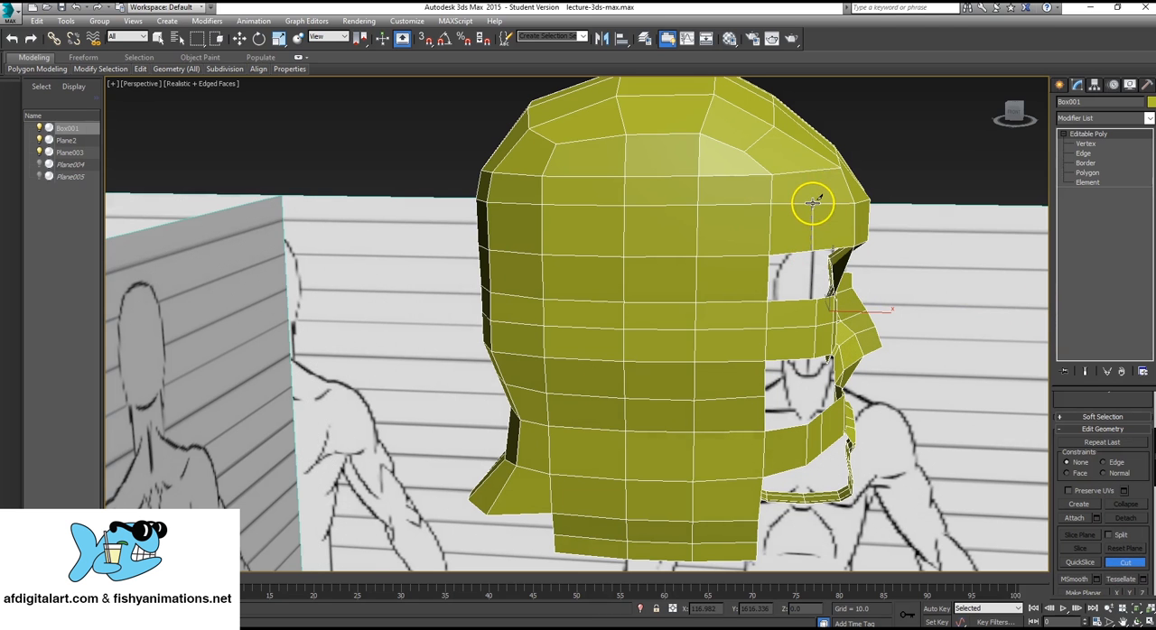
pyautogui.click(756, 136)
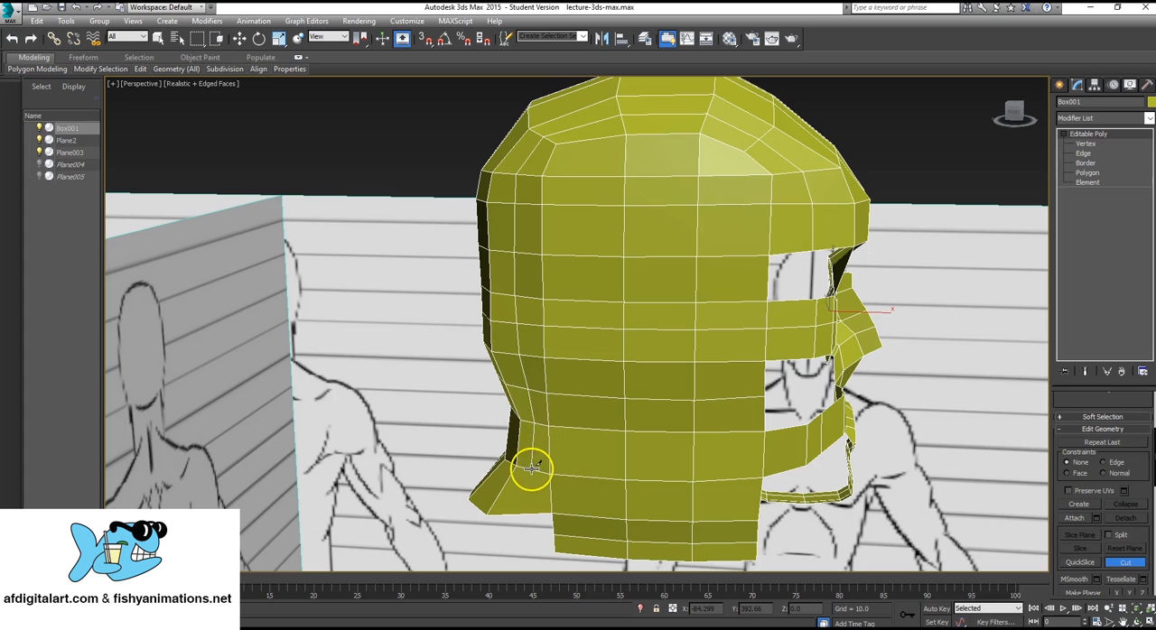
pyautogui.keyDown('alt'); pyautogui.moveTo(772, 282); pyautogui.dragTo(731, 289, button='middle'); pyautogui.keyUp('alt')
pyautogui.scroll(3, 731, 289)
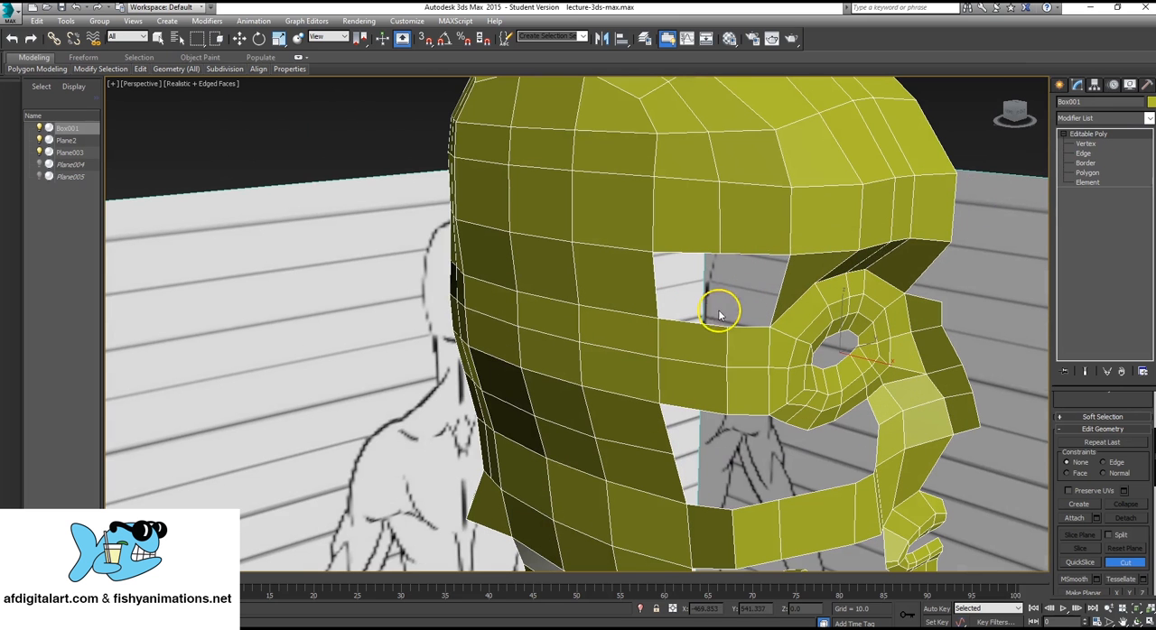
# Create a polygon filling the front half of the temple opening, between the forehead section and the strip beside the eye.
pyautogui.click(1088, 172)
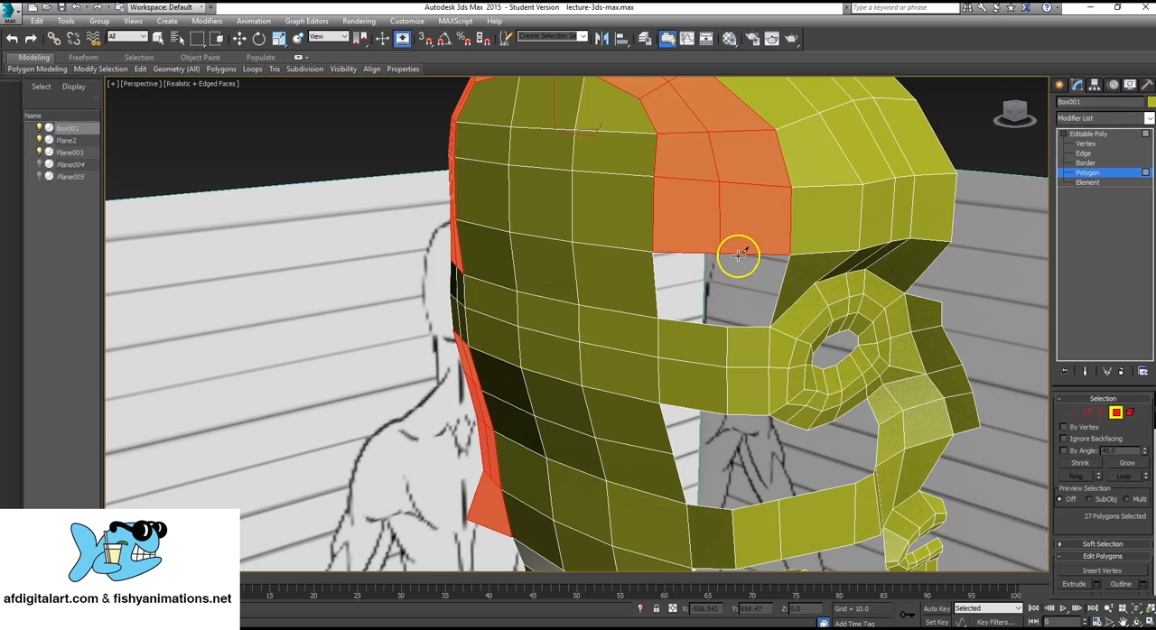
pyautogui.scroll(-8, 1119, 499)
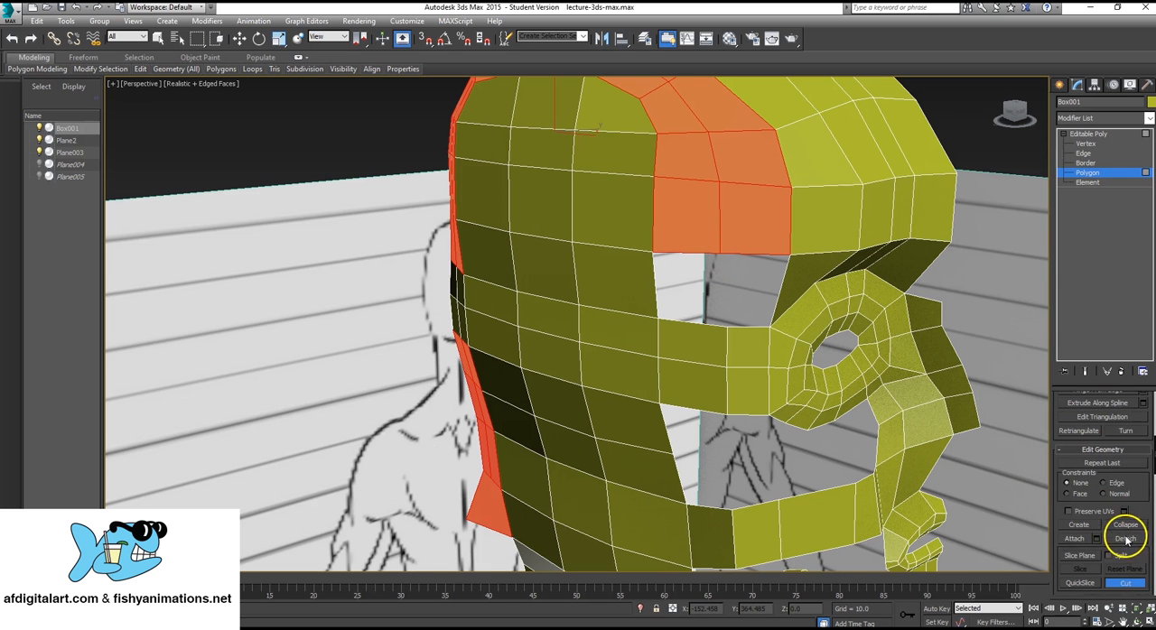
pyautogui.click(1125, 583)
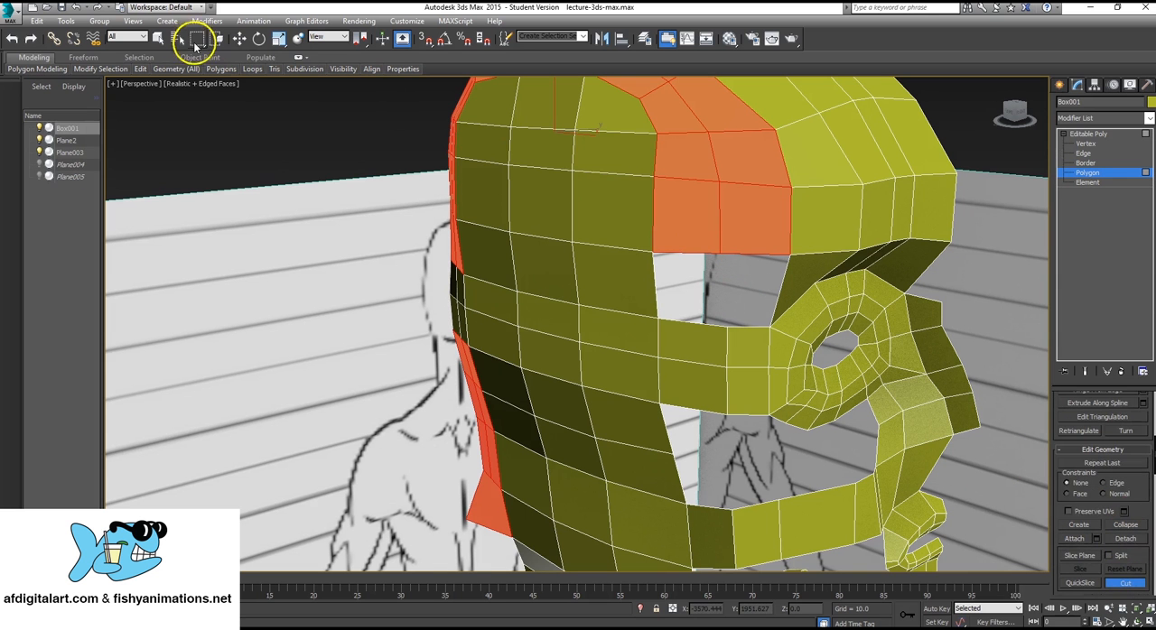
pyautogui.rightClick(636, 294)
pyautogui.keyDown('alt'); pyautogui.moveTo(748, 266); pyautogui.dragTo(683, 260, button='middle'); pyautogui.keyUp('alt')
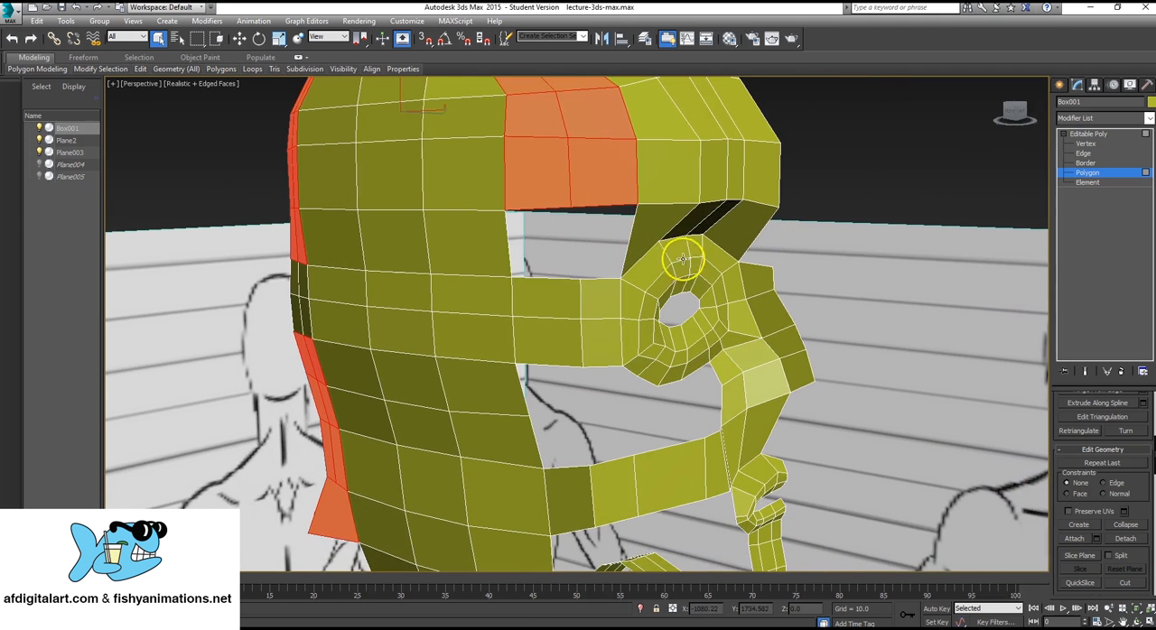
pyautogui.keyDown('alt'); pyautogui.moveTo(588, 227); pyautogui.dragTo(578, 236, button='middle'); pyautogui.keyUp('alt')
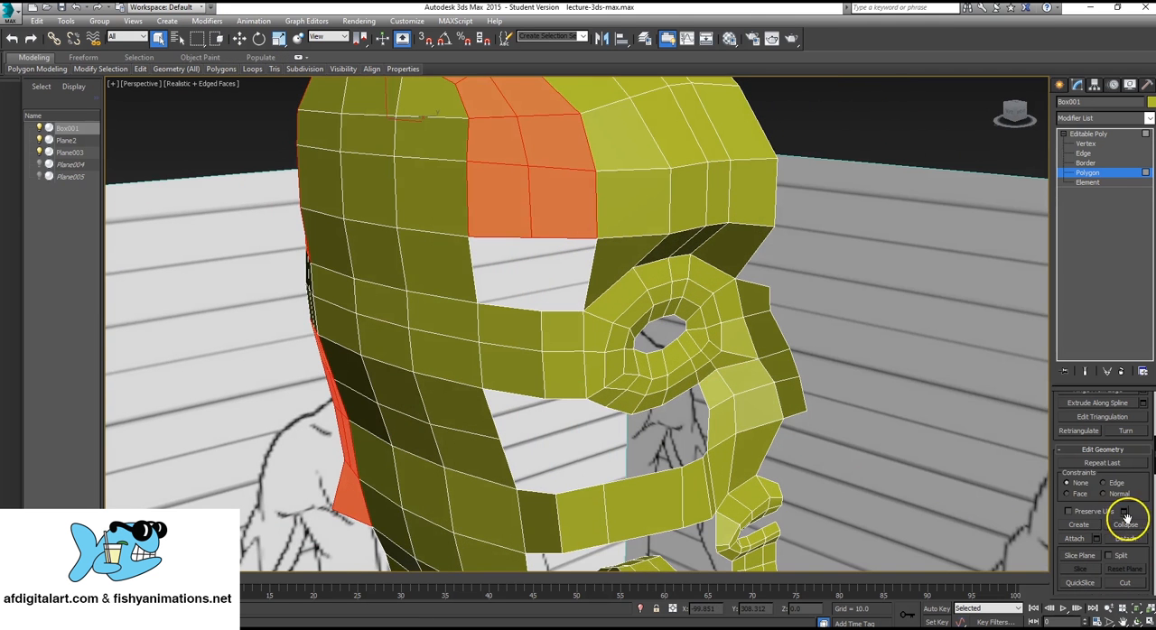
pyautogui.moveTo(1141, 488); pyautogui.dragTo(1142, 521)
pyautogui.moveTo(1136, 580); pyautogui.dragTo(1107, 425)
pyautogui.click(1081, 464)
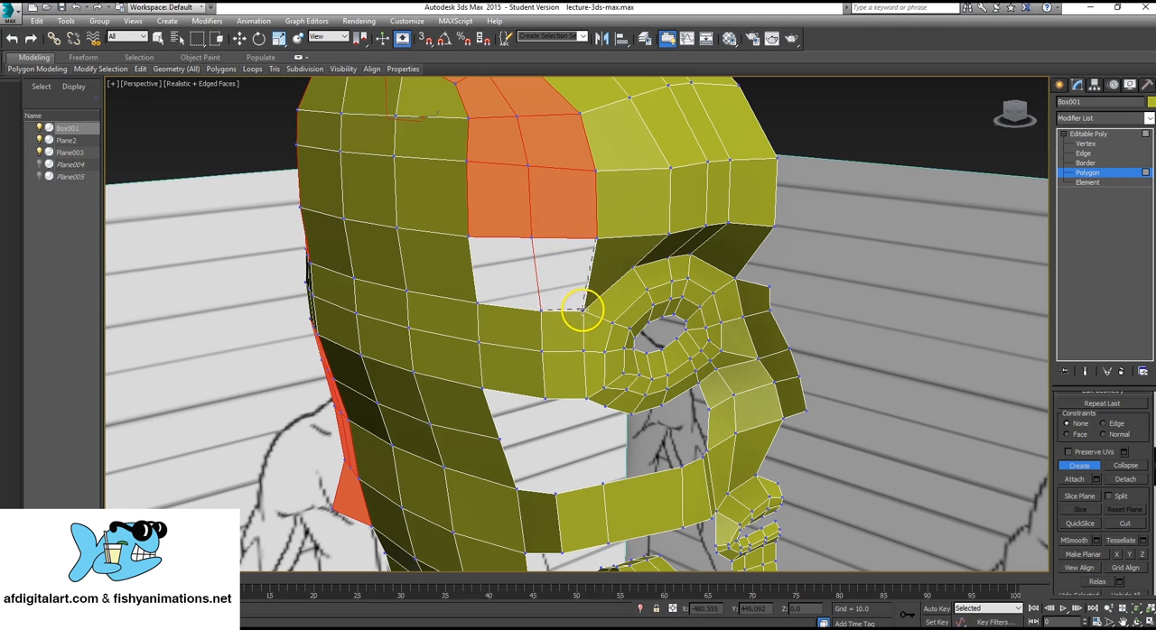
pyautogui.click(596, 239)
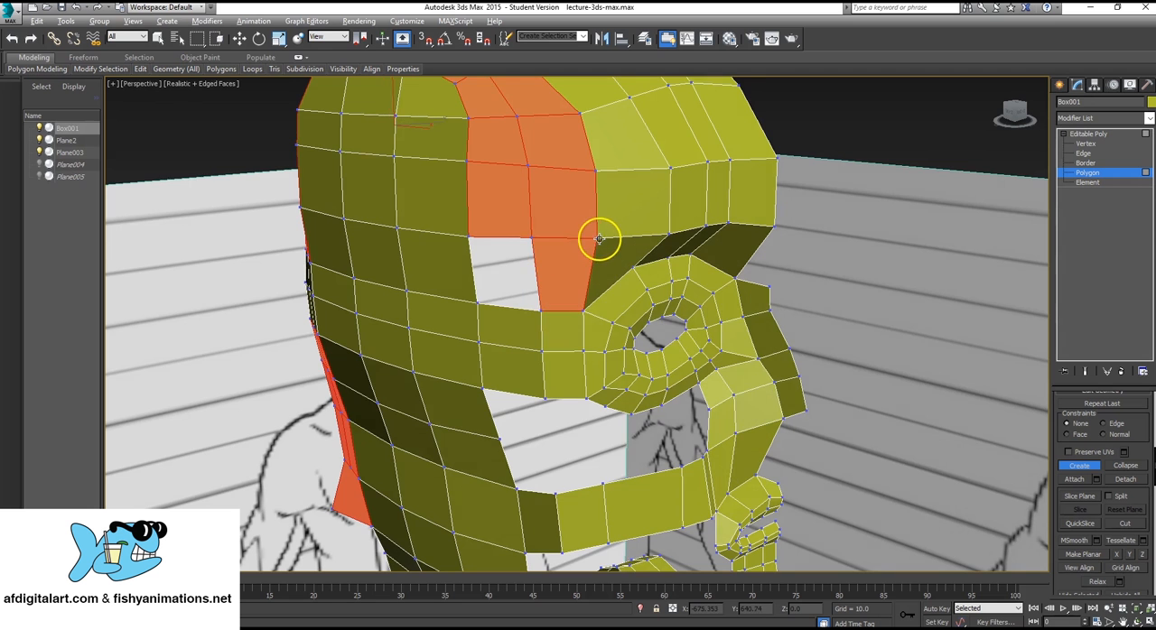
# Create a second polygon to close the remaining rear half of the temple opening.
pyautogui.keyDown('alt'); pyautogui.moveTo(596, 240); pyautogui.dragTo(579, 256, button='middle'); pyautogui.keyUp('alt')
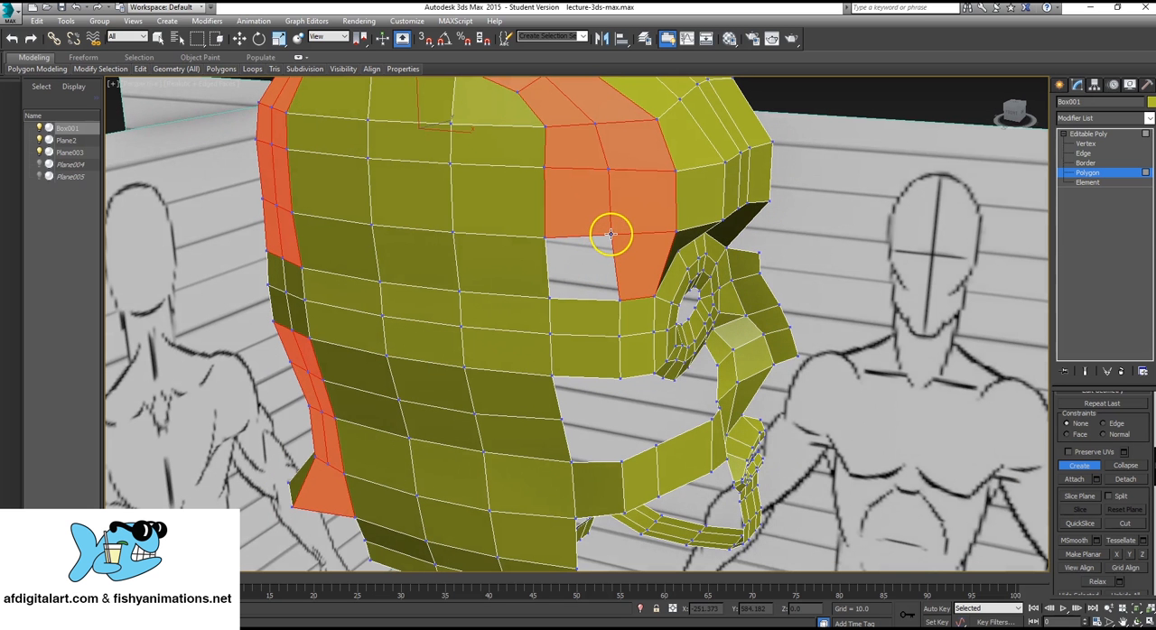
pyautogui.click(544, 237)
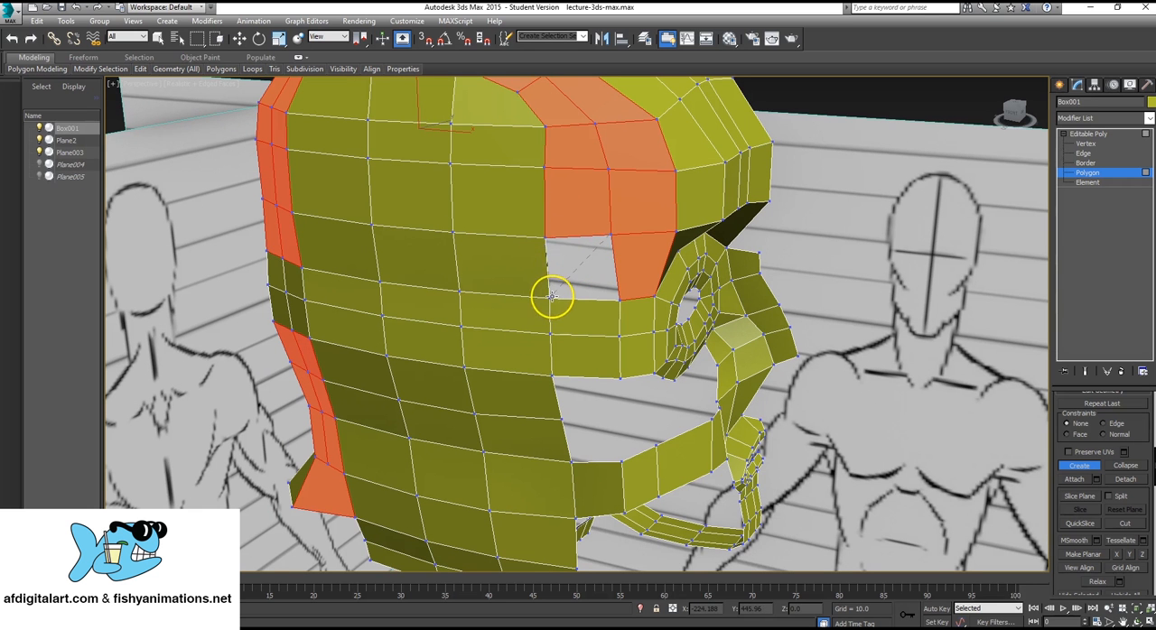
pyautogui.click(549, 298)
pyautogui.click(617, 297)
pyautogui.click(620, 240)
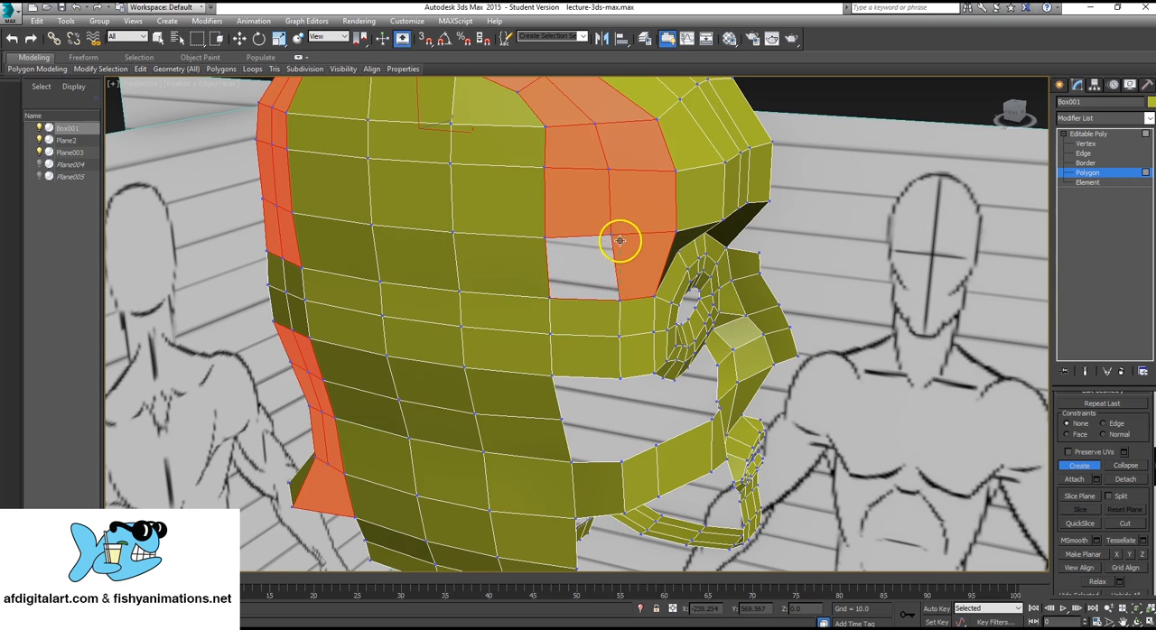
pyautogui.keyDown('alt'); pyautogui.moveTo(611, 234); pyautogui.dragTo(656, 209, button='middle'); pyautogui.keyUp('alt')
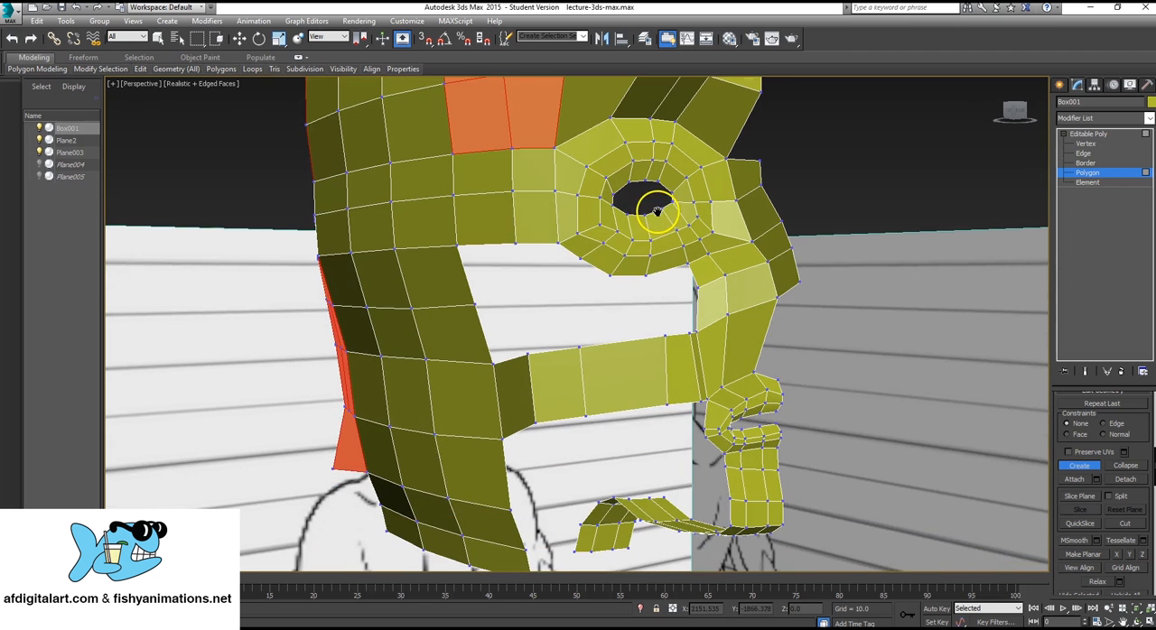
# Extrude the two lower border edges of the strip behind the eye downward into new polygons and shift them inward along Y.
pyautogui.keyDown('alt'); pyautogui.moveTo(553, 317); pyautogui.dragTo(566, 314, button='middle'); pyautogui.keyUp('alt')
pyautogui.click(1083, 153)
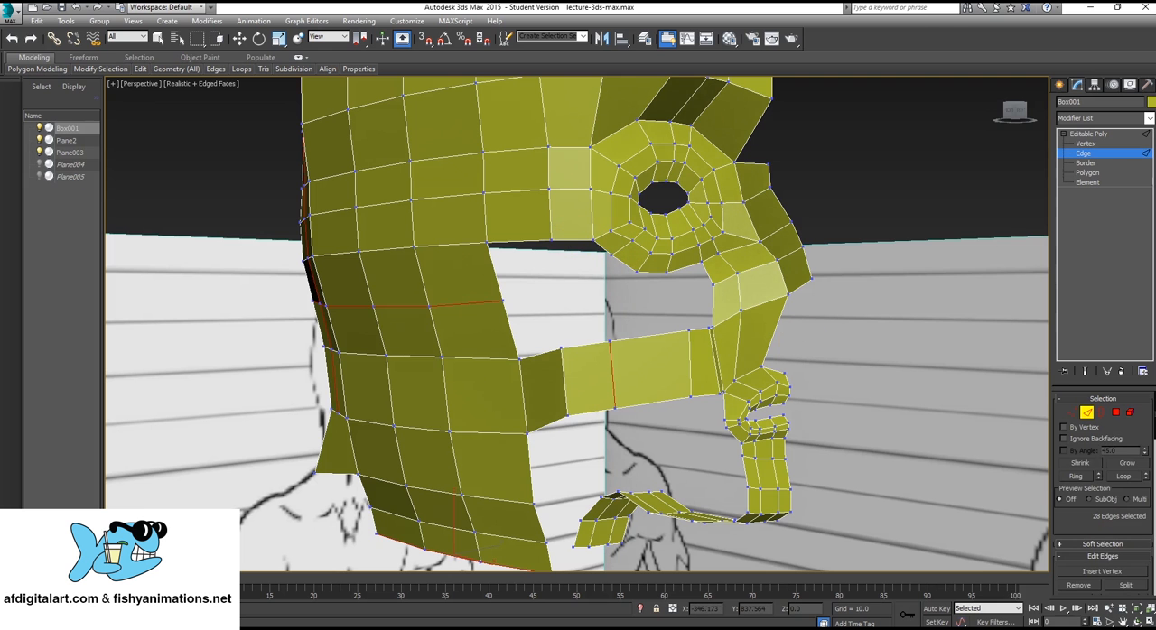
pyautogui.scroll(-5, 1128, 474)
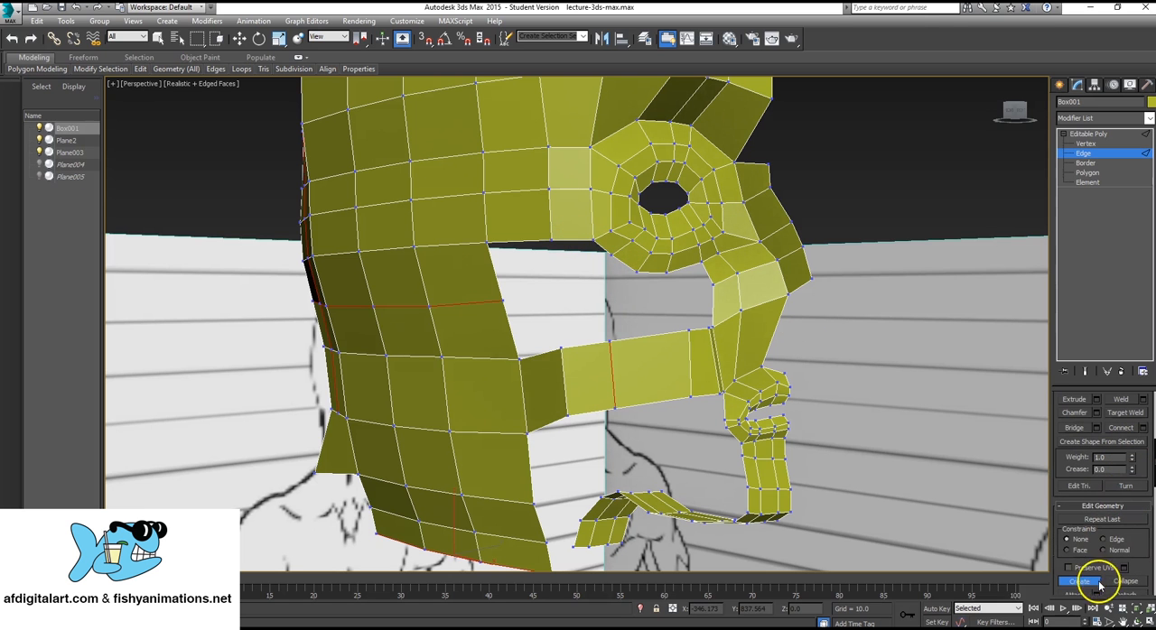
pyautogui.click(1081, 582)
pyautogui.click(1086, 584)
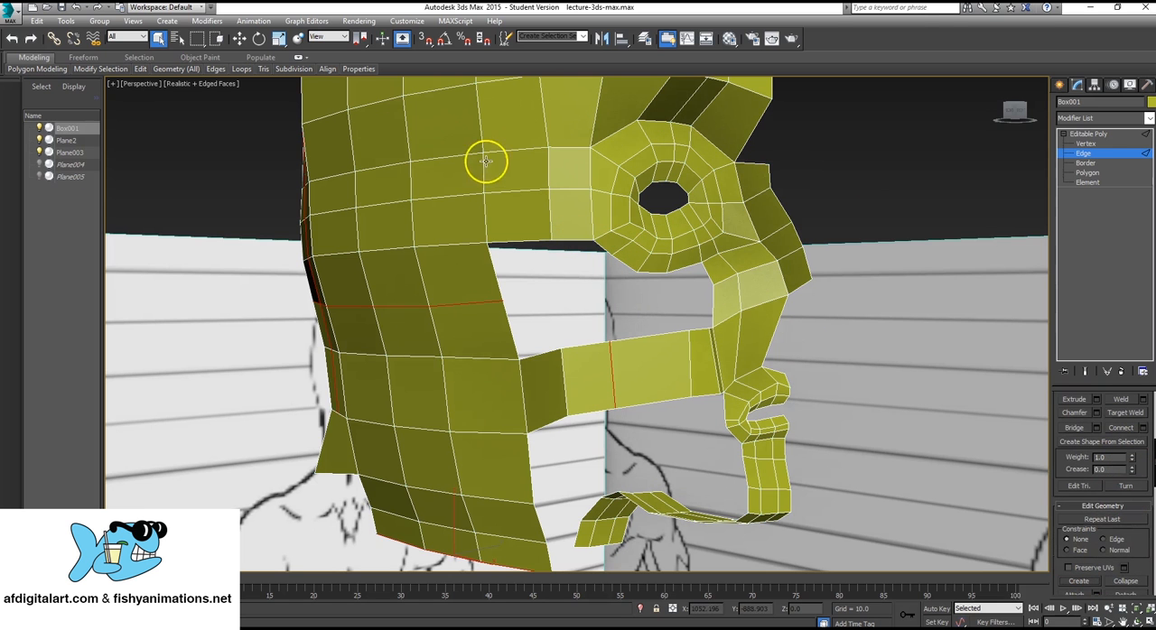
pyautogui.click(576, 241)
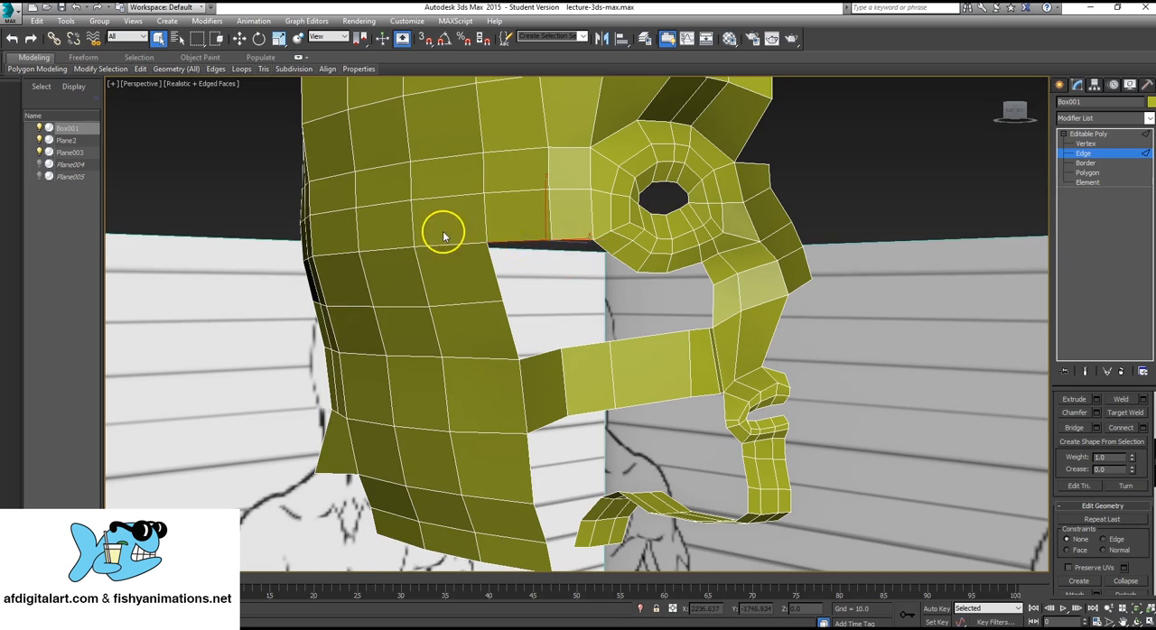
pyautogui.keyDown('alt'); pyautogui.moveTo(443, 232); pyautogui.dragTo(520, 272, button='middle'); pyautogui.keyUp('alt')
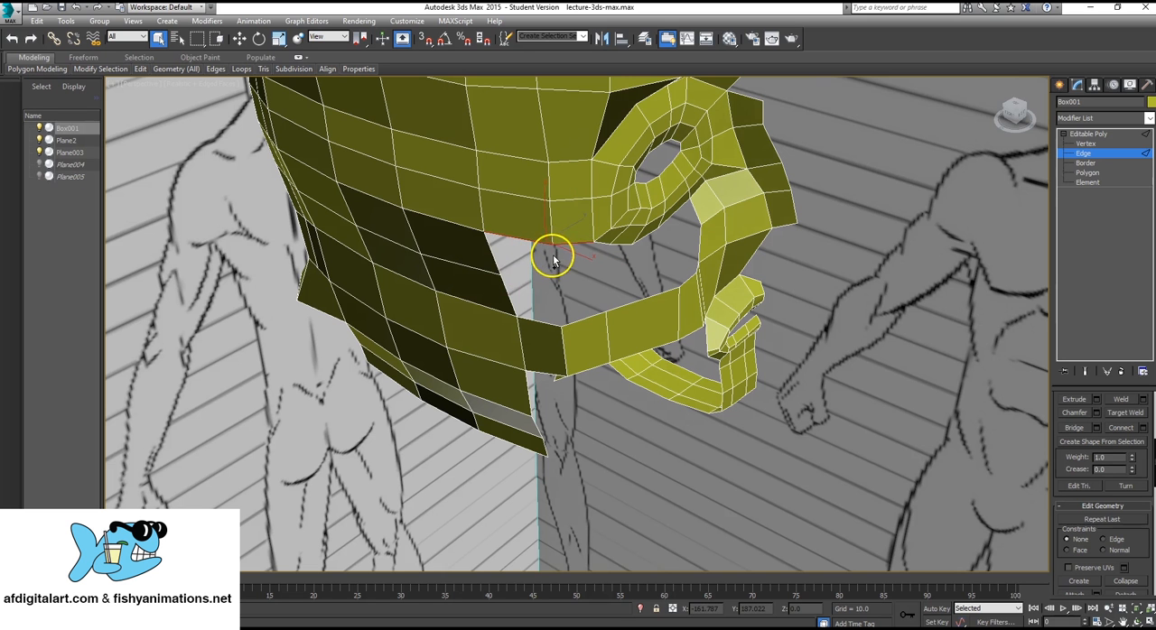
pyautogui.press('w')
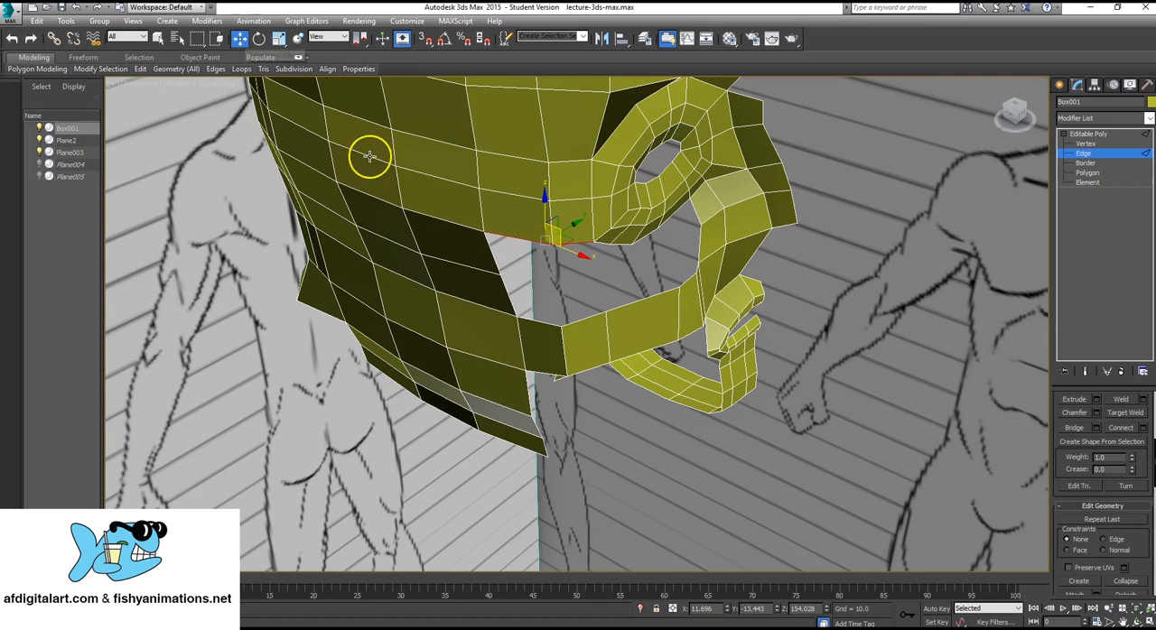
pyautogui.keyDown('alt'); pyautogui.moveTo(369, 154); pyautogui.dragTo(562, 245, button='middle'); pyautogui.keyUp('alt')
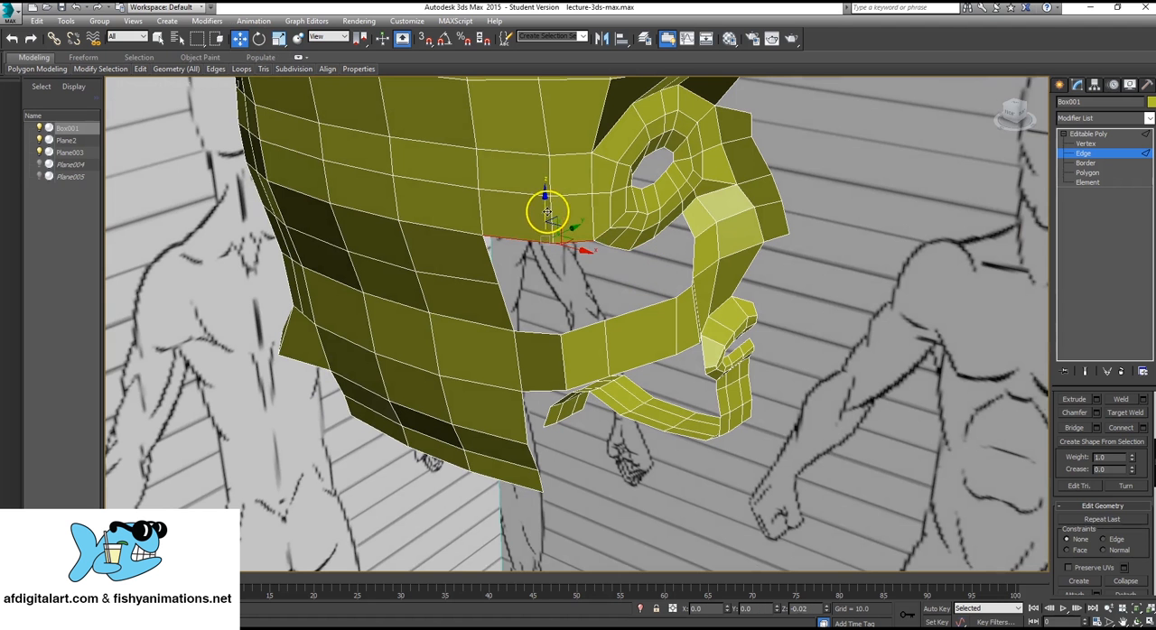
pyautogui.moveTo(547, 212); pyautogui.dragTo(575, 276)
pyautogui.keyDown('alt'); pyautogui.moveTo(604, 291); pyautogui.dragTo(563, 299, button='middle'); pyautogui.keyUp('alt')
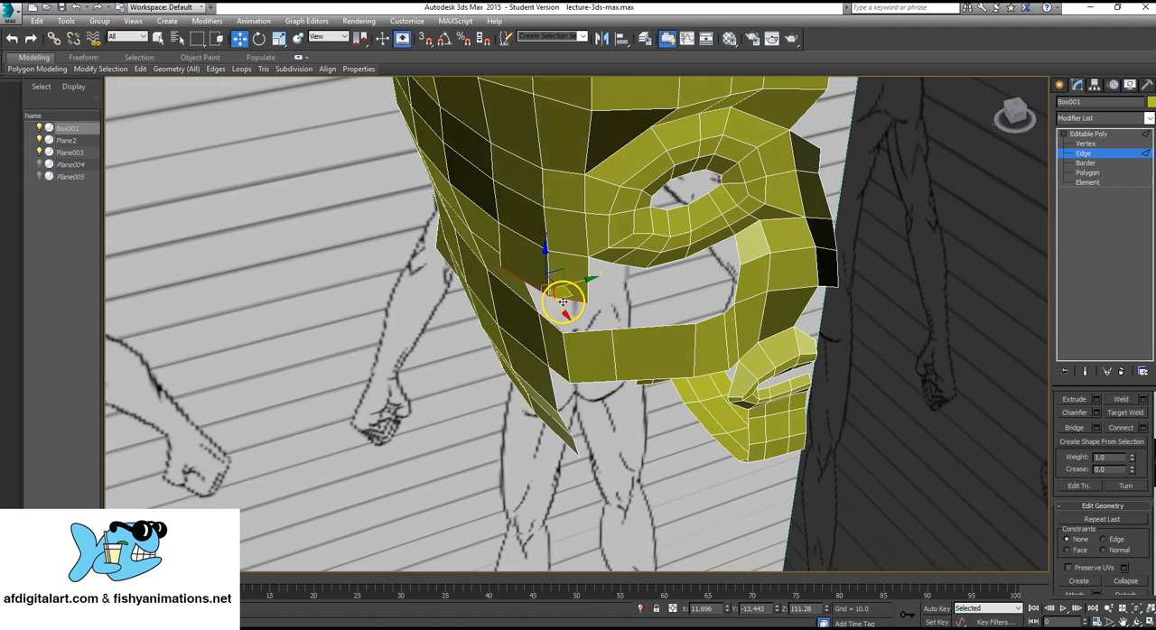
pyautogui.moveTo(569, 284); pyautogui.dragTo(593, 279)
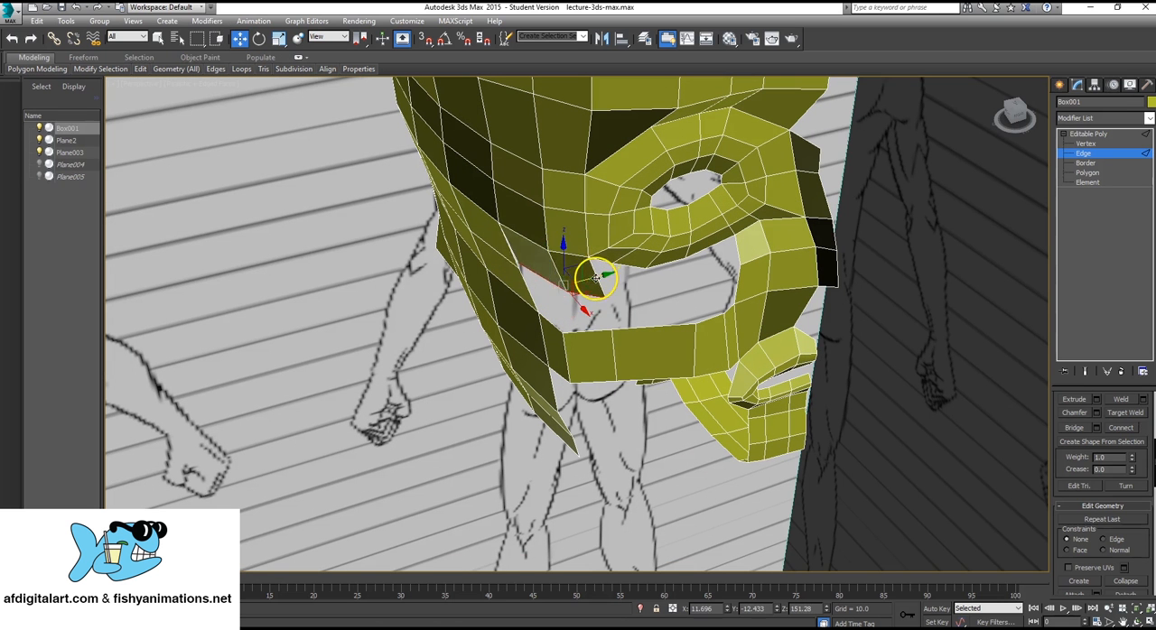
# Shift the extruded edges further along Y and merge the two separated vertices at the extrusion's rear lower corner with the back of the head.
pyautogui.moveTo(590, 267)
pyautogui.keyDown('alt'); pyautogui.mouseDown(button='middle')
pyautogui.moveTo(601, 251)
pyautogui.moveTo(601, 266)
pyautogui.moveTo(583, 267)
pyautogui.mouseUp(button='middle'); pyautogui.keyUp('alt')
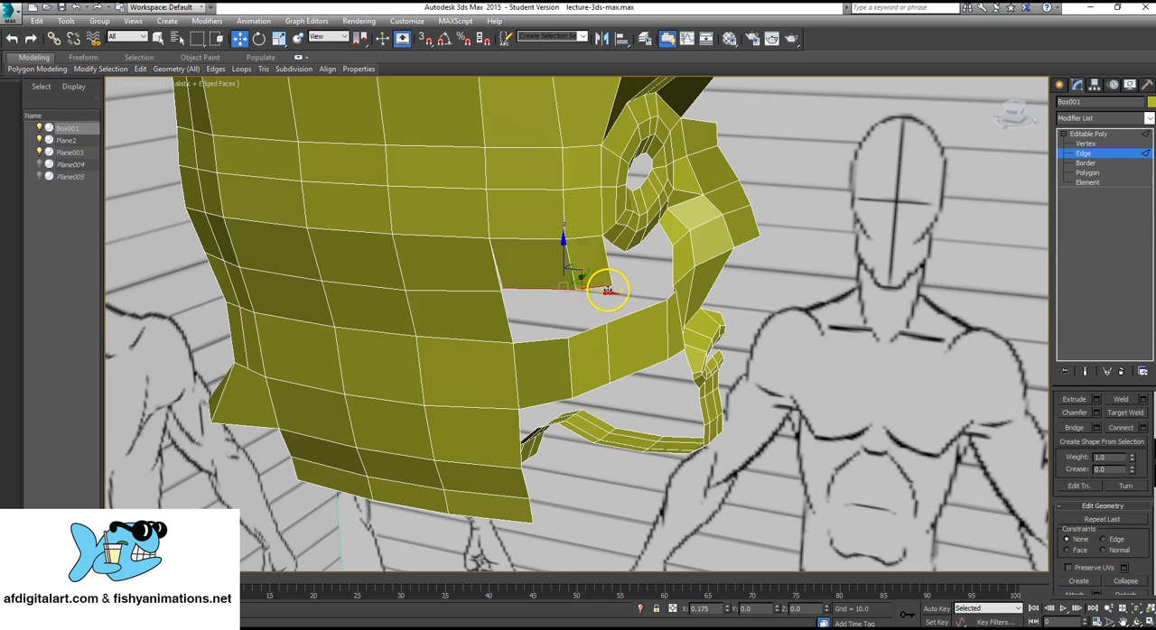
pyautogui.keyDown('alt'); pyautogui.moveTo(957, 229); pyautogui.dragTo(550, 328, button='middle'); pyautogui.keyUp('alt')
pyautogui.click(1086, 145)
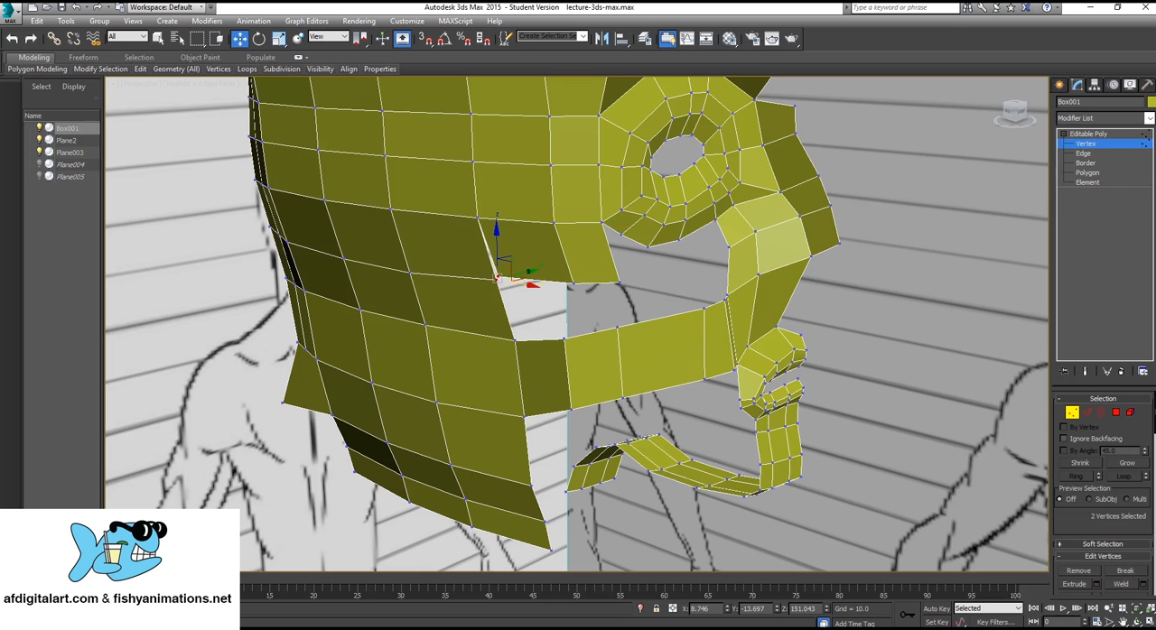
pyautogui.scroll(-5, 1130, 460)
pyautogui.scroll(-2, 1139, 492)
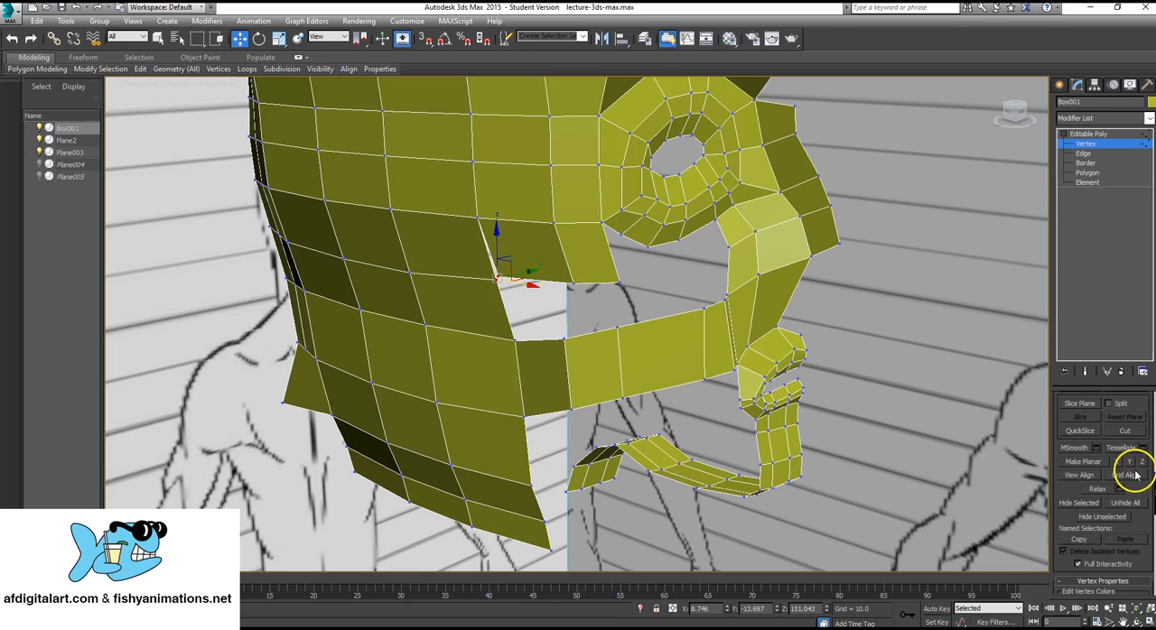
pyautogui.scroll(1, 1145, 513)
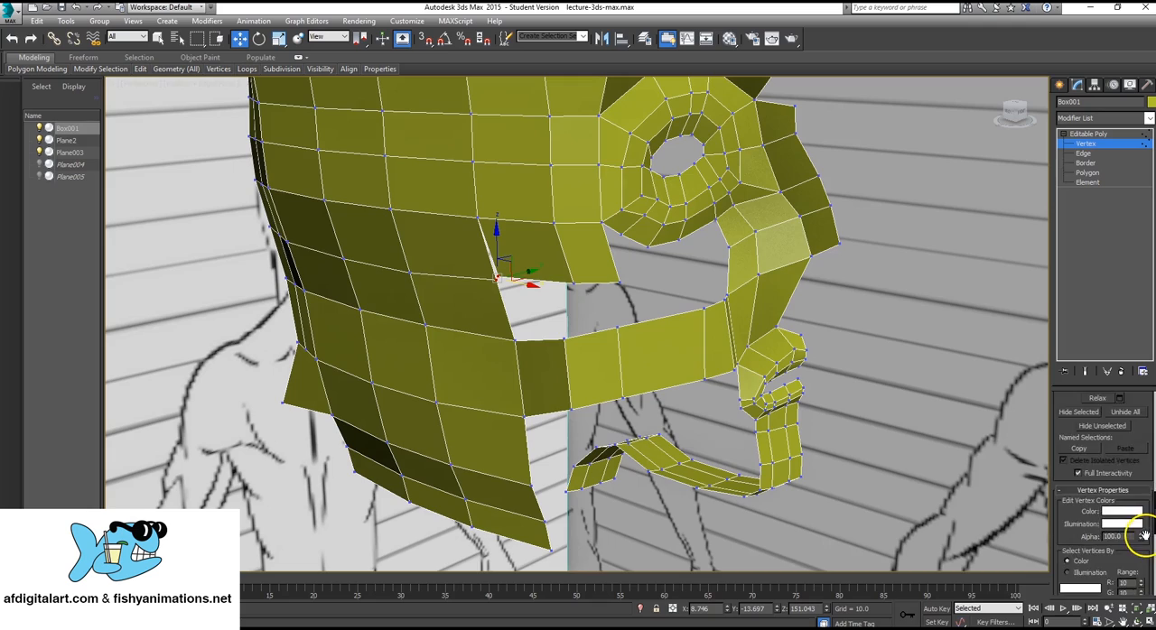
pyautogui.scroll(4, 1139, 524)
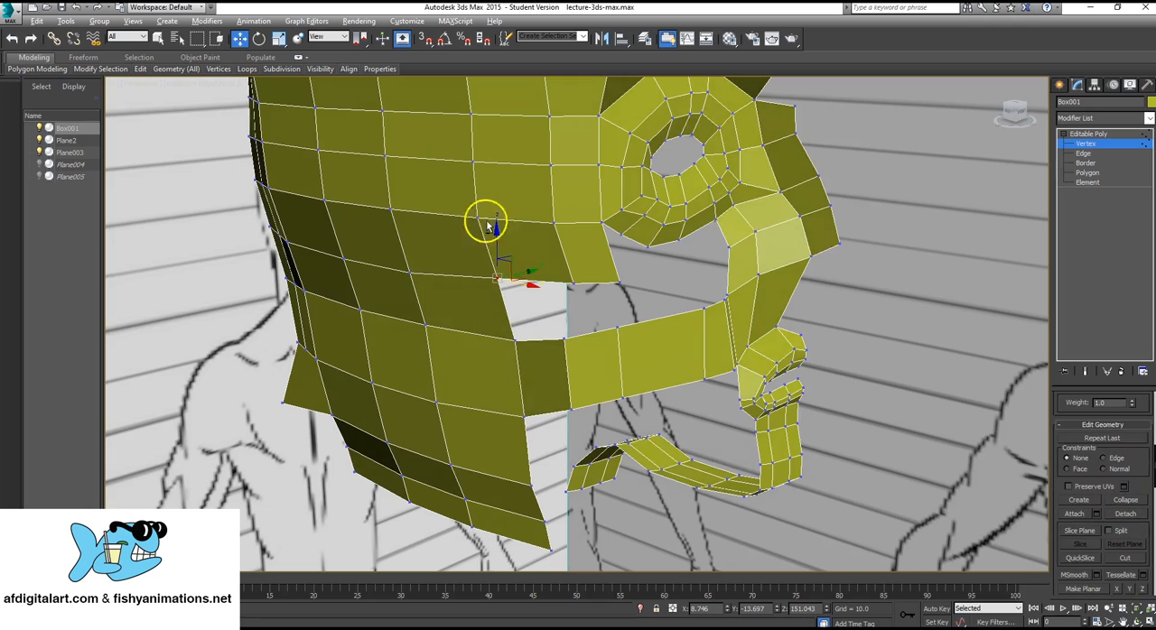
# Adjust the height of the vertex at the front lower corner of the extruded polygons along Z.
pyautogui.keyDown('alt'); pyautogui.moveTo(479, 219); pyautogui.dragTo(620, 312, button='middle'); pyautogui.keyUp('alt')
pyautogui.moveTo(642, 307); pyautogui.dragTo(633, 301)
pyautogui.keyDown('alt'); pyautogui.moveTo(709, 335); pyautogui.dragTo(669, 316, button='middle'); pyautogui.keyUp('alt')
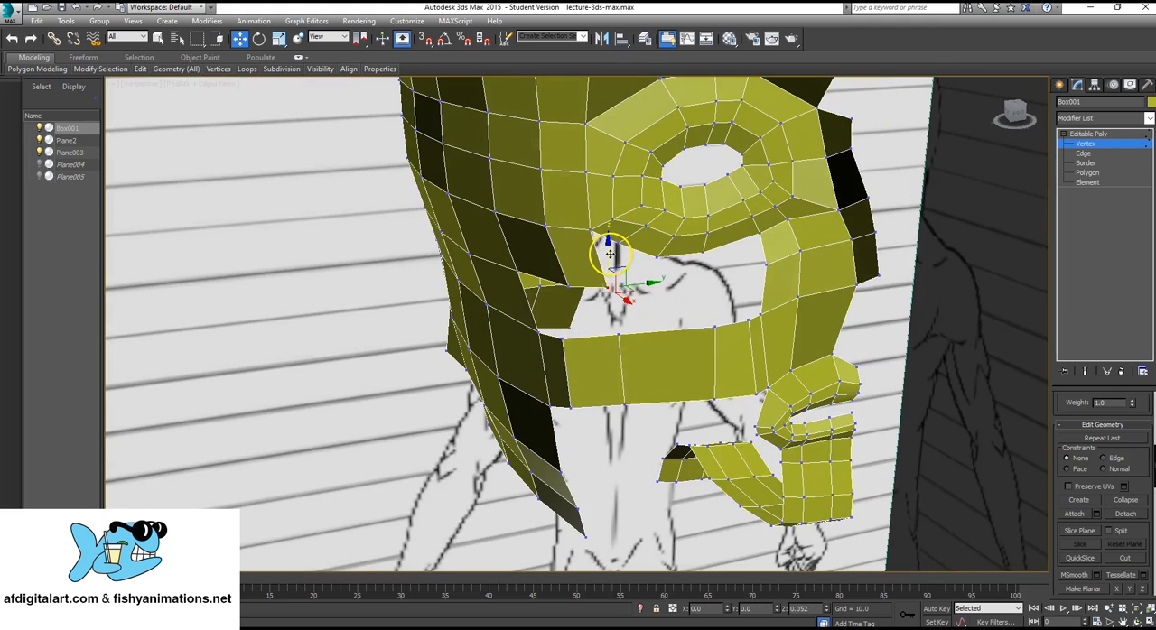
pyautogui.keyDown('alt'); pyautogui.moveTo(615, 253); pyautogui.dragTo(686, 305, button='middle'); pyautogui.keyUp('alt')
# Create a polygon joining the front extruded polygon's lower edge to the cheek strip's upper border.
pyautogui.scroll(3, 614, 280)
pyautogui.click(1087, 172)
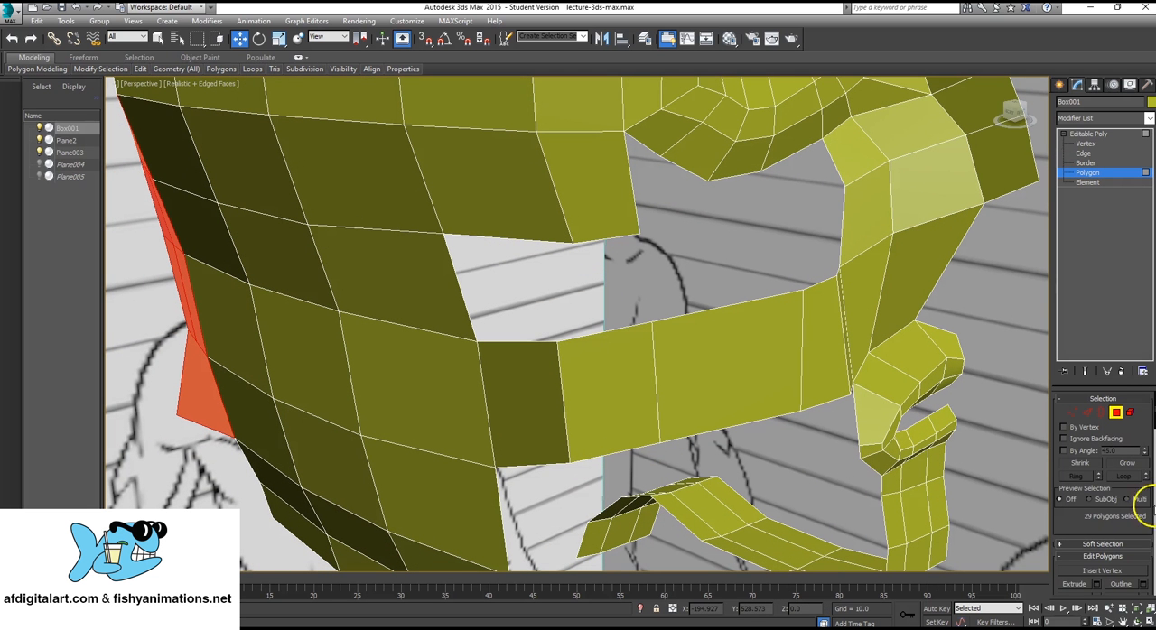
pyautogui.scroll(-10, 1127, 440)
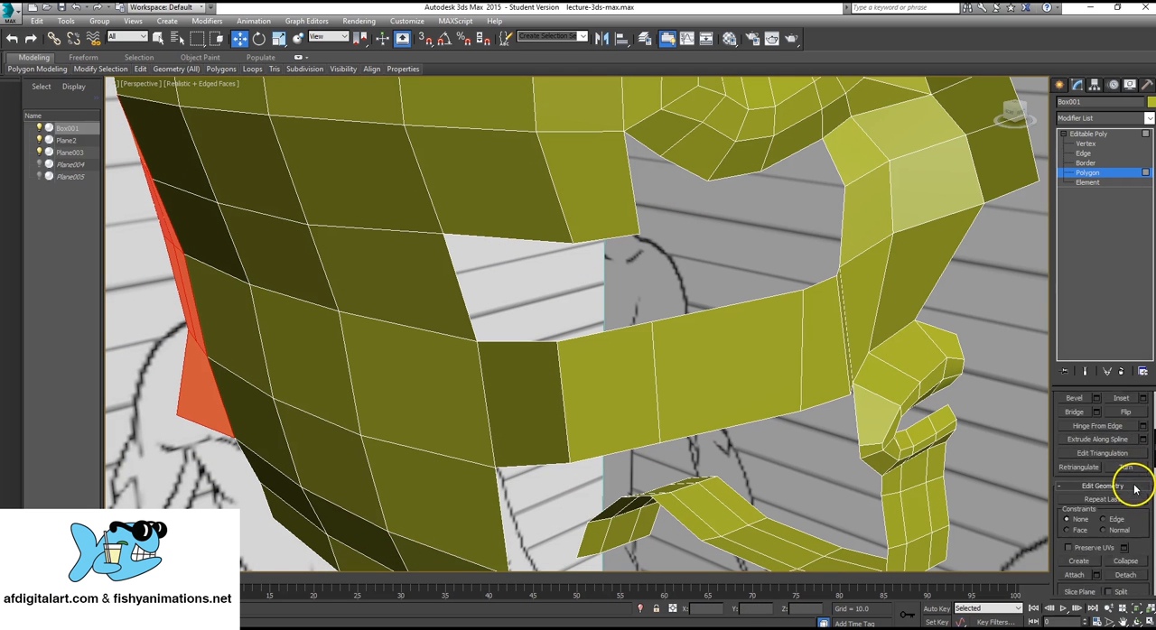
pyautogui.scroll(-2, 1131, 487)
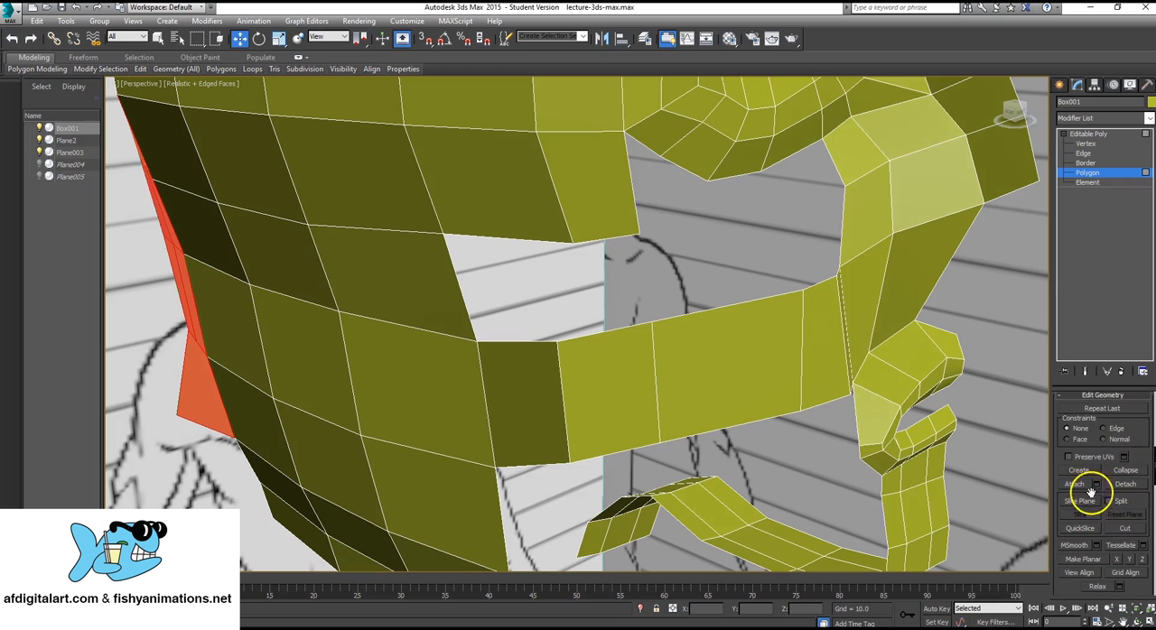
pyautogui.scroll(-2, 1093, 479)
pyautogui.click(1079, 451)
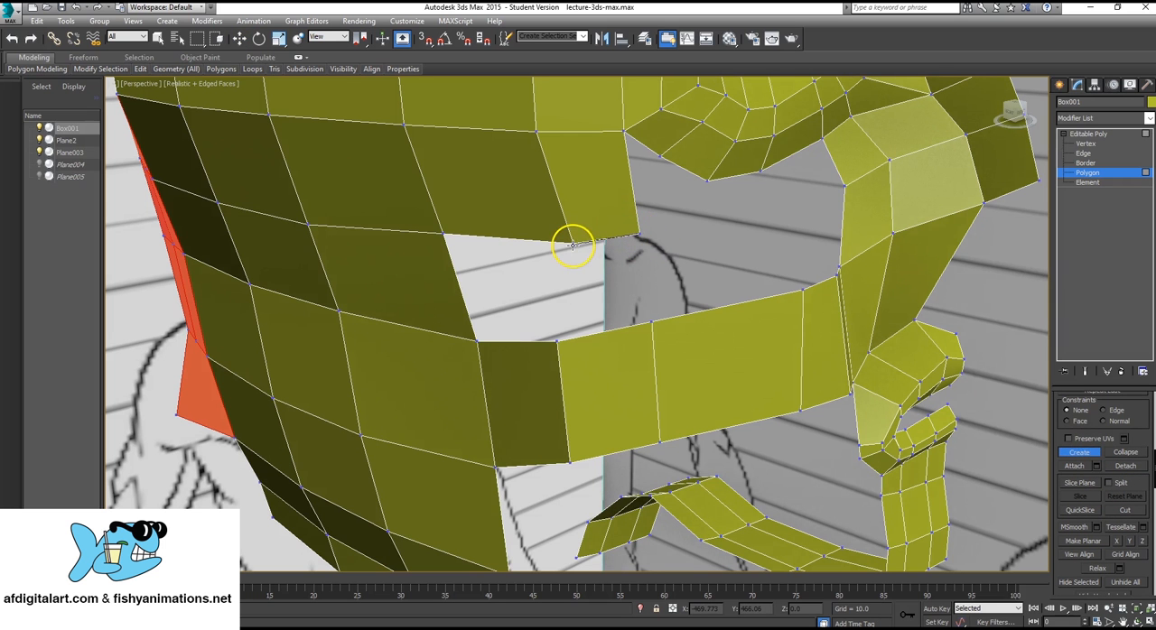
pyautogui.click(651, 319)
pyautogui.click(641, 235)
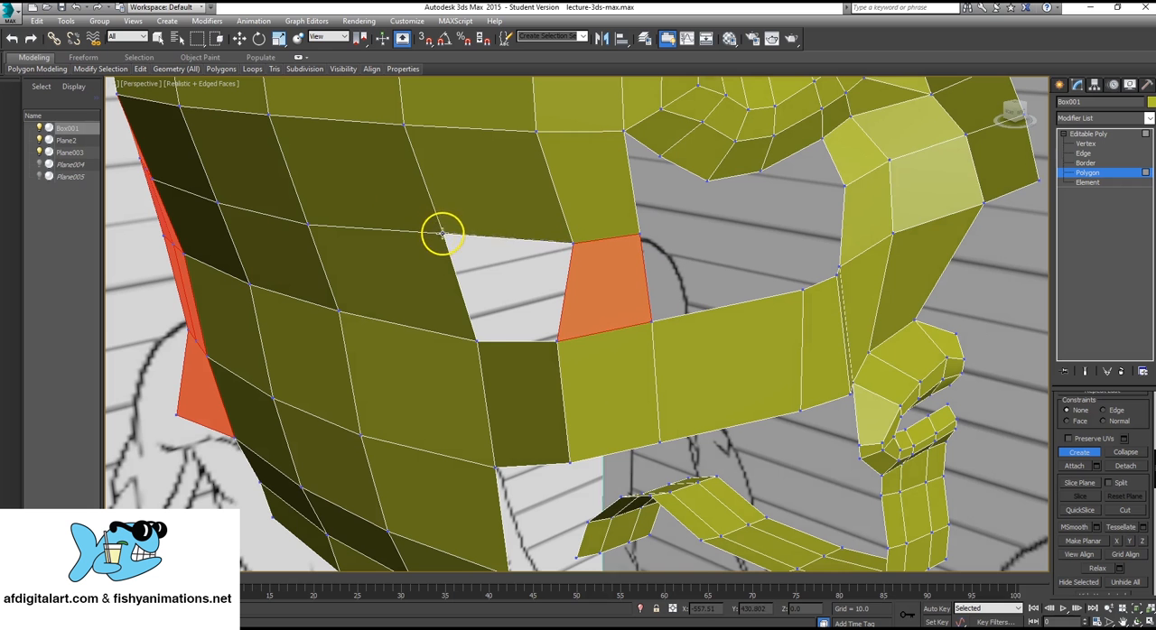
# Create a second polygon to close the remaining hole between the back of the head and the new polygon.
pyautogui.click(476, 341)
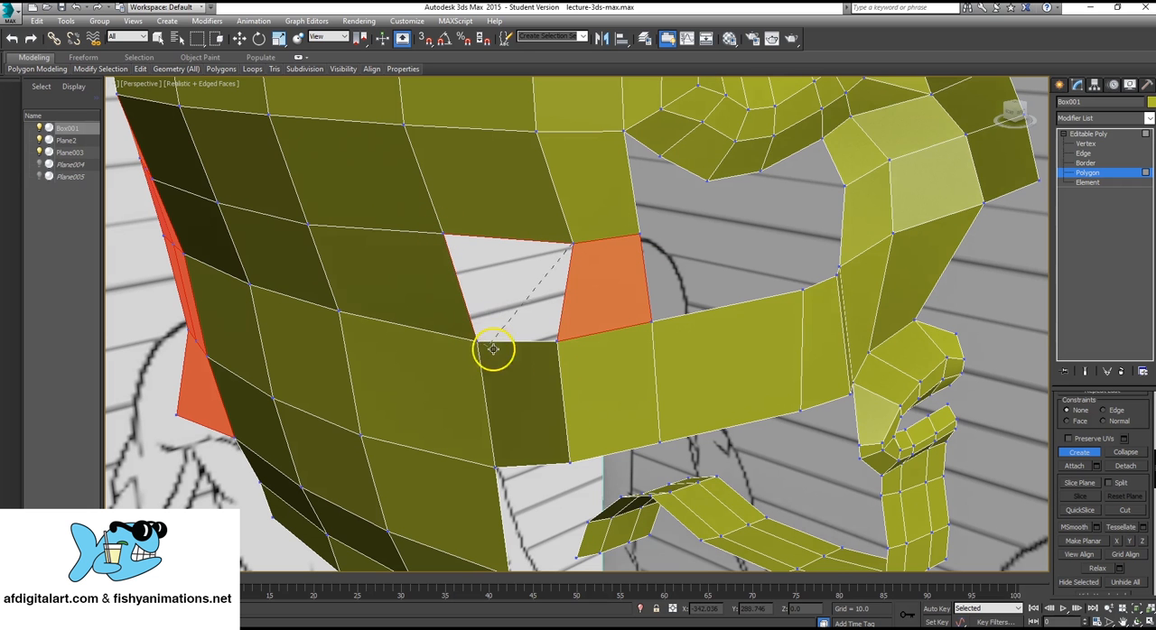
pyautogui.click(557, 340)
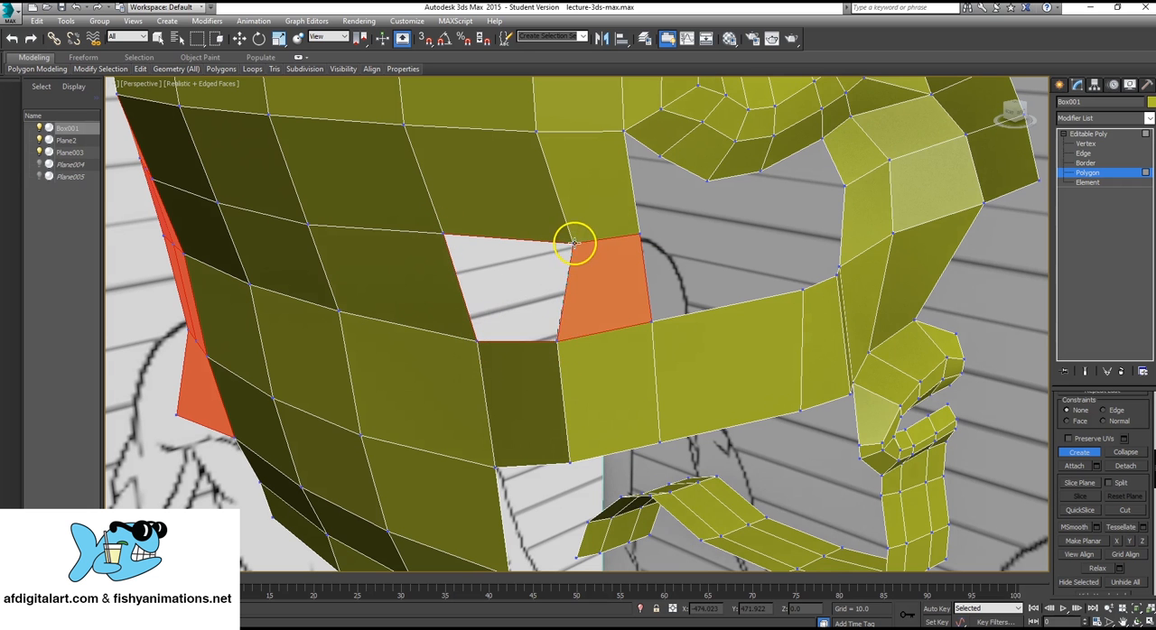
pyautogui.doubleClick(574, 243)
# Return to object level and examine the closed area between the back of the head and the cheek strip.
pyautogui.keyDown('alt'); pyautogui.moveTo(696, 313); pyautogui.dragTo(607, 295, button='middle'); pyautogui.keyUp('alt')
pyautogui.scroll(-5, 706, 289)
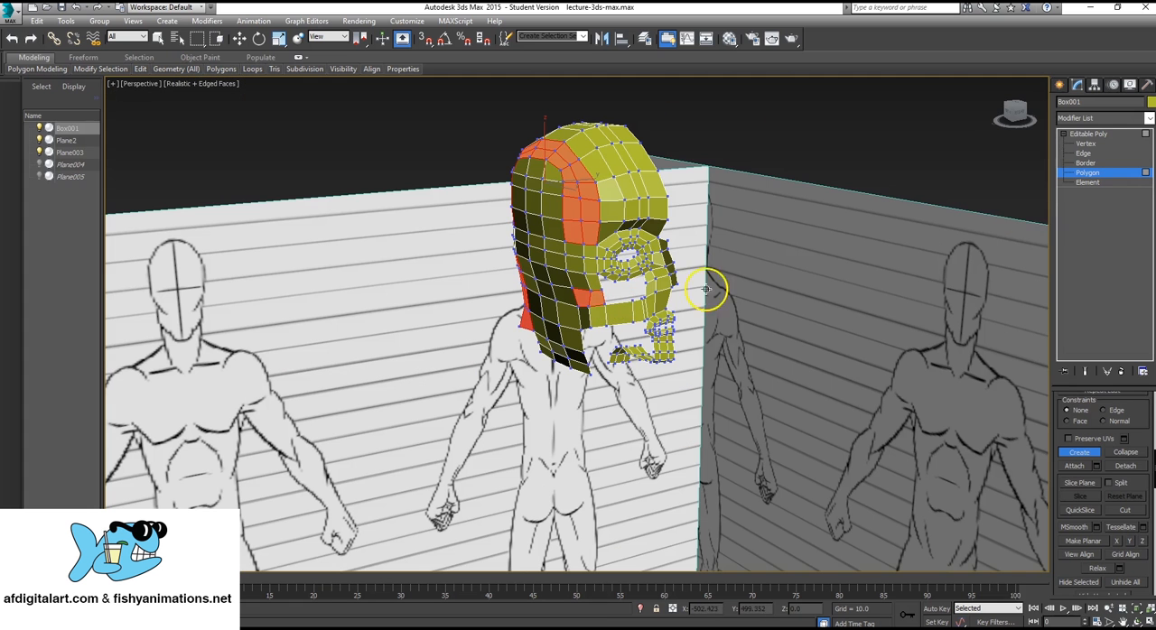
pyautogui.click(1112, 134)
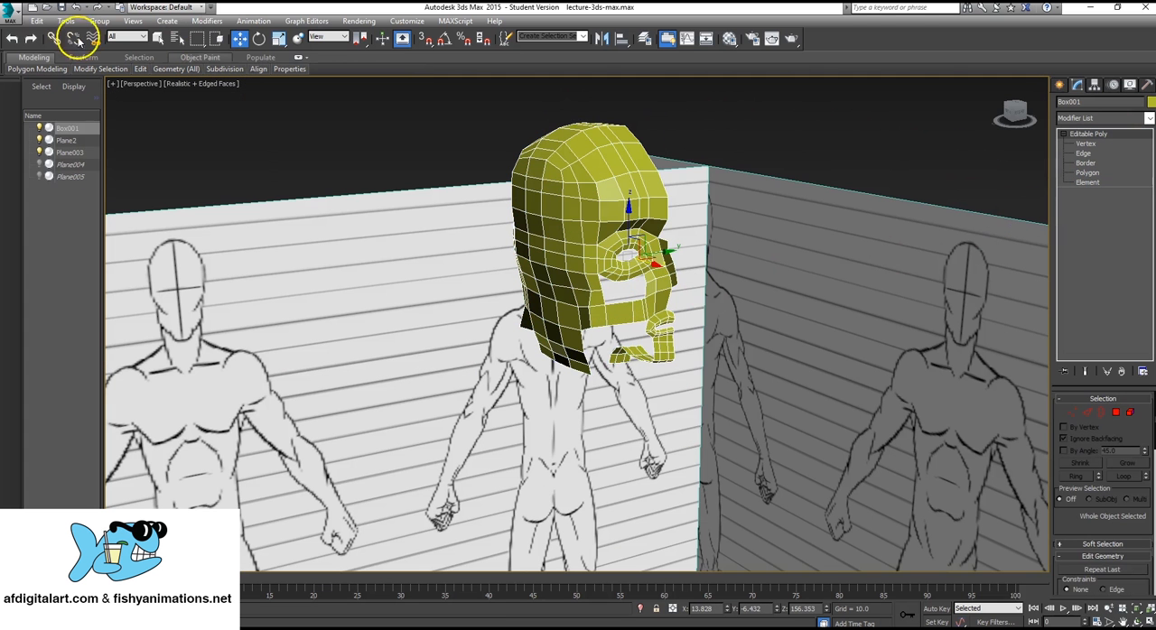
pyautogui.click(472, 160)
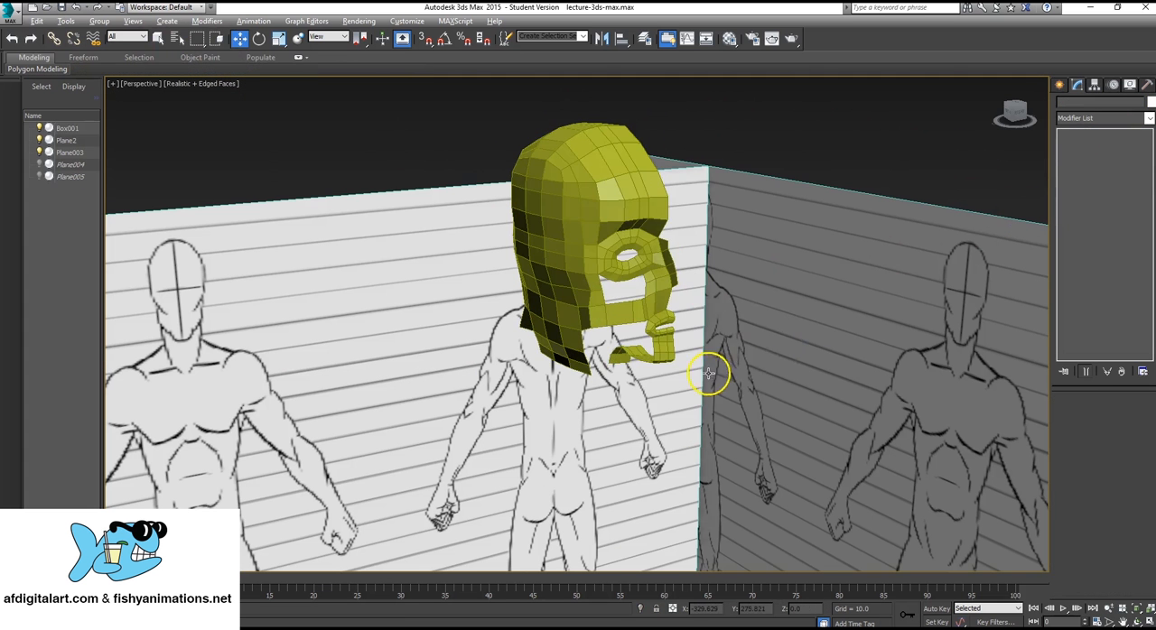
pyautogui.keyDown('alt'); pyautogui.moveTo(709, 373); pyautogui.dragTo(680, 349, button='middle'); pyautogui.keyUp('alt')
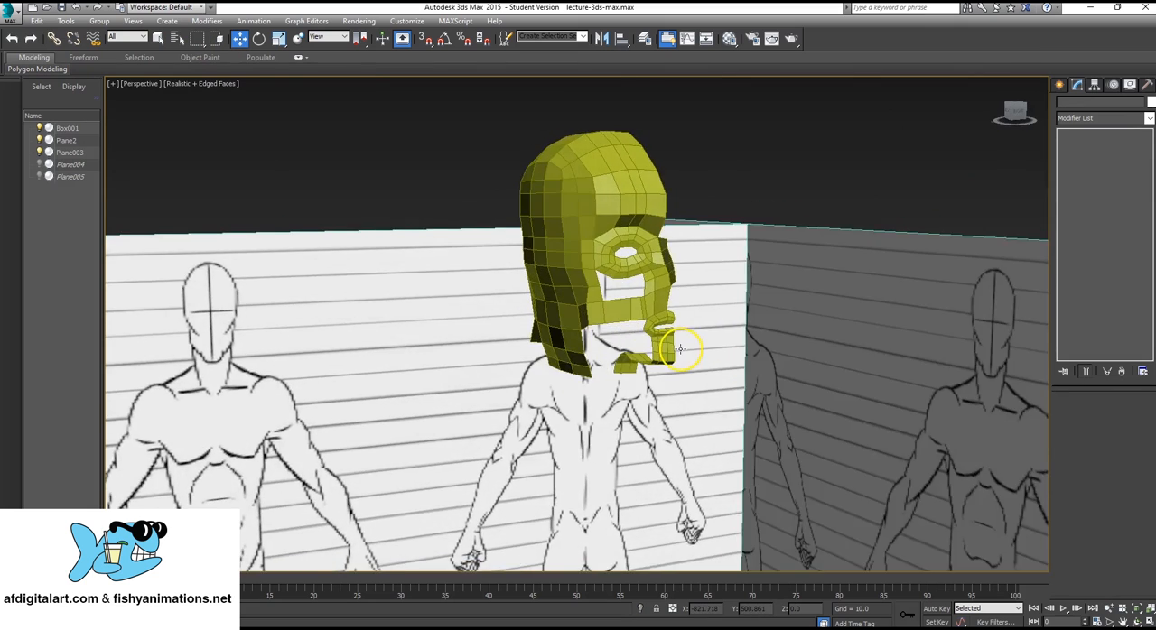
pyautogui.scroll(5, 613, 336)
pyautogui.keyDown('alt'); pyautogui.moveTo(506, 301); pyautogui.dragTo(453, 330, button='middle'); pyautogui.keyUp('alt')
pyautogui.click(533, 288)
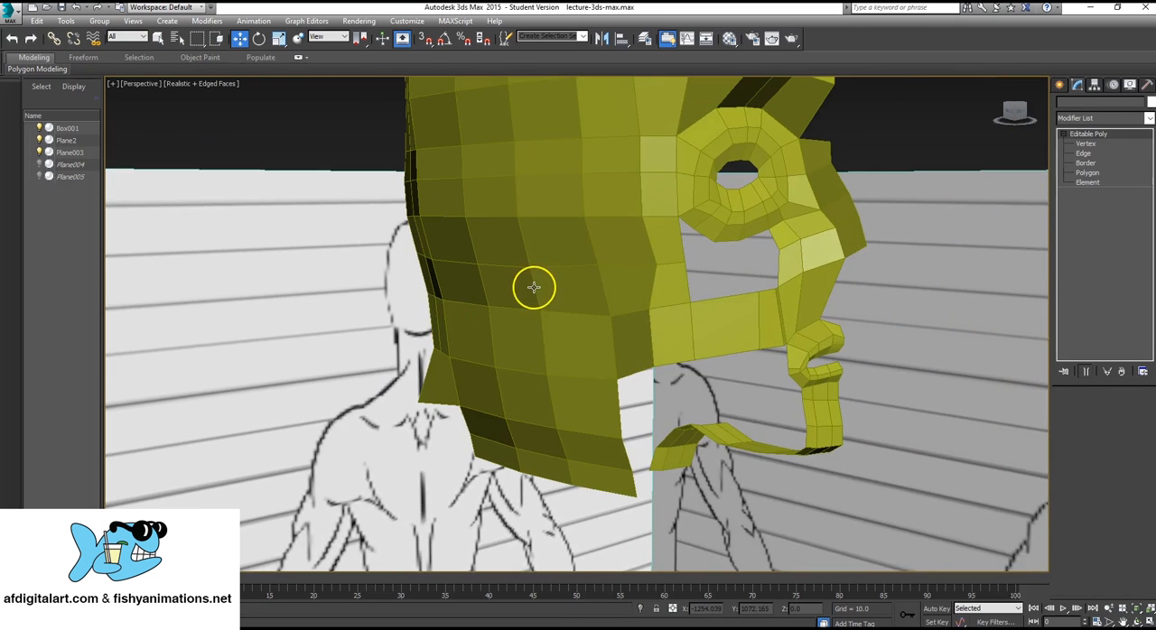
pyautogui.scroll(-3, 586, 316)
pyautogui.moveTo(587, 318)
pyautogui.keyDown('alt'); pyautogui.mouseDown(button='middle')
pyautogui.moveTo(608, 338)
pyautogui.moveTo(606, 323)
pyautogui.mouseUp(button='middle'); pyautogui.keyUp('alt')
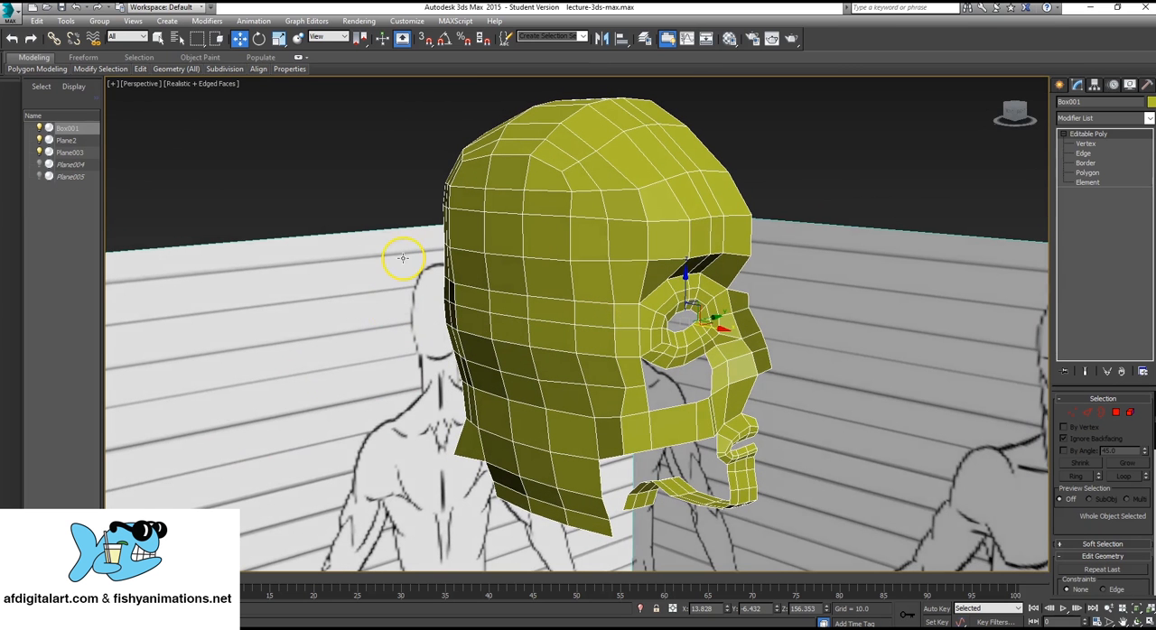
# Save the scene under its current file name.
pyautogui.click(13, 17)
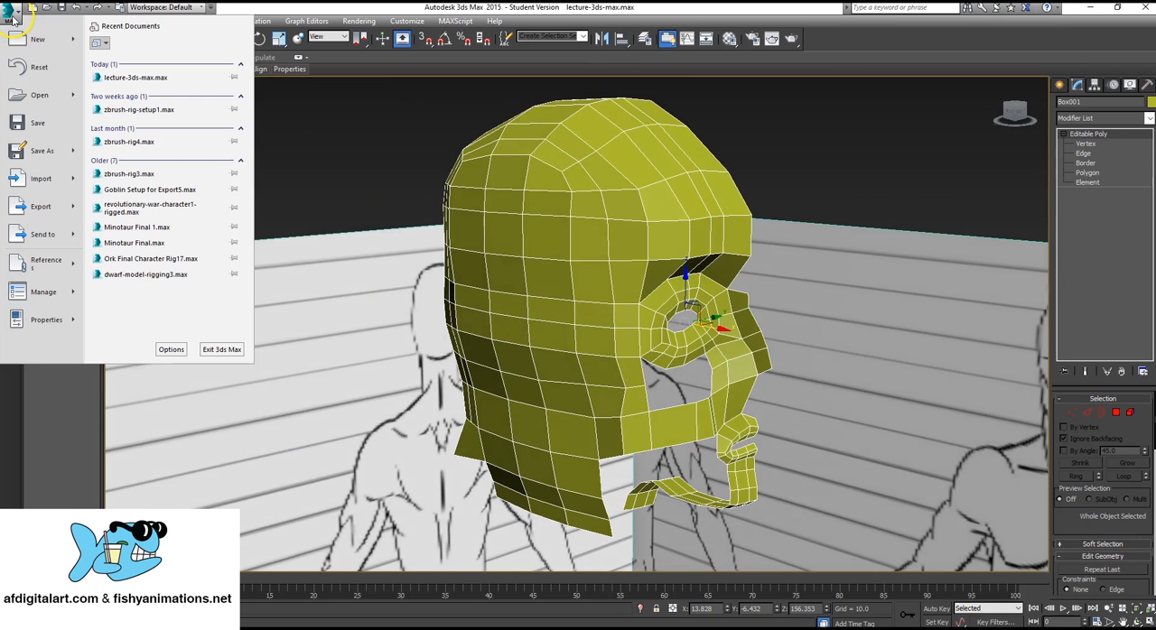
pyautogui.click(40, 124)
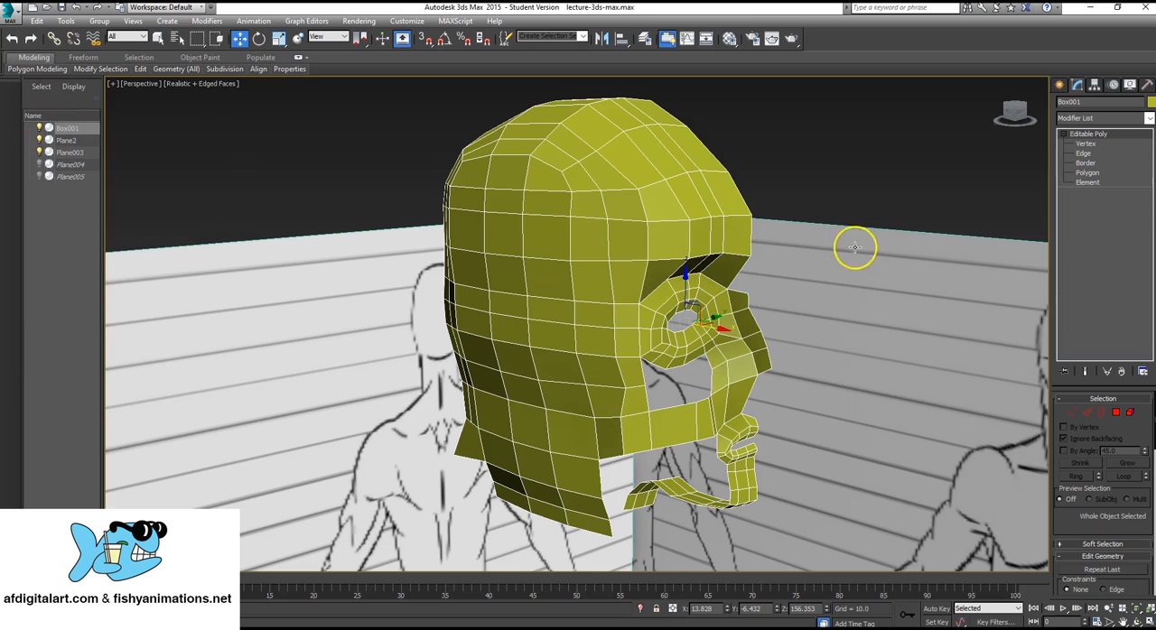
# Reposition the lower and upper vertices at the rear end of the cheek strip to smooth its transition into the head.
pyautogui.keyDown('alt'); pyautogui.moveTo(648, 274); pyautogui.dragTo(638, 405, button='middle'); pyautogui.keyUp('alt')
pyautogui.click(1088, 145)
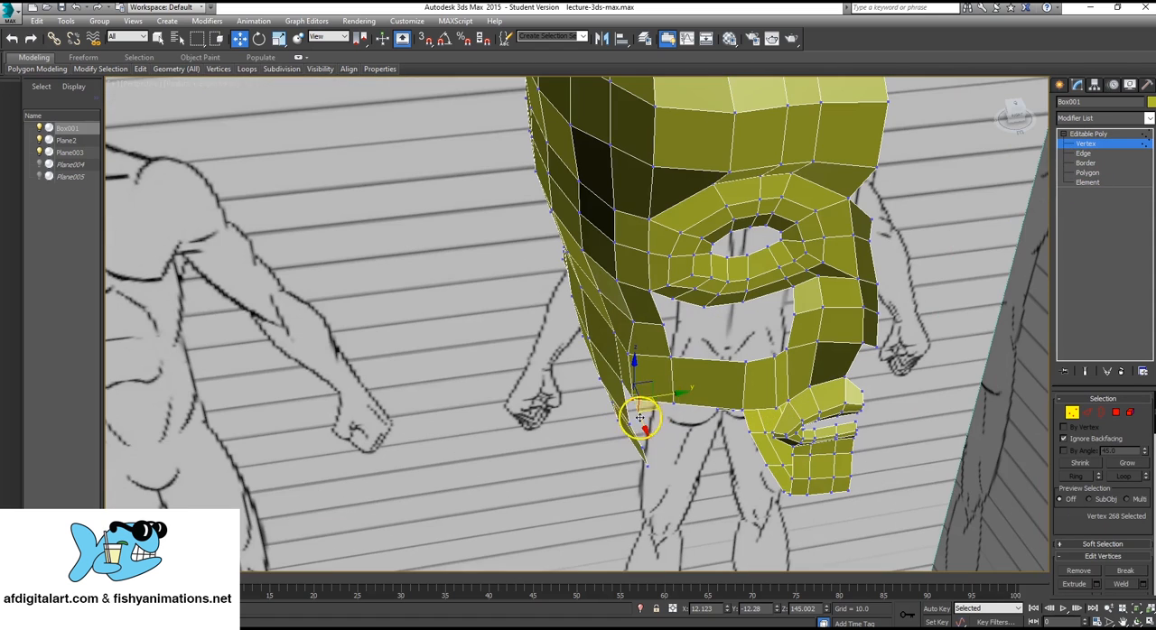
pyautogui.moveTo(673, 391); pyautogui.dragTo(652, 415)
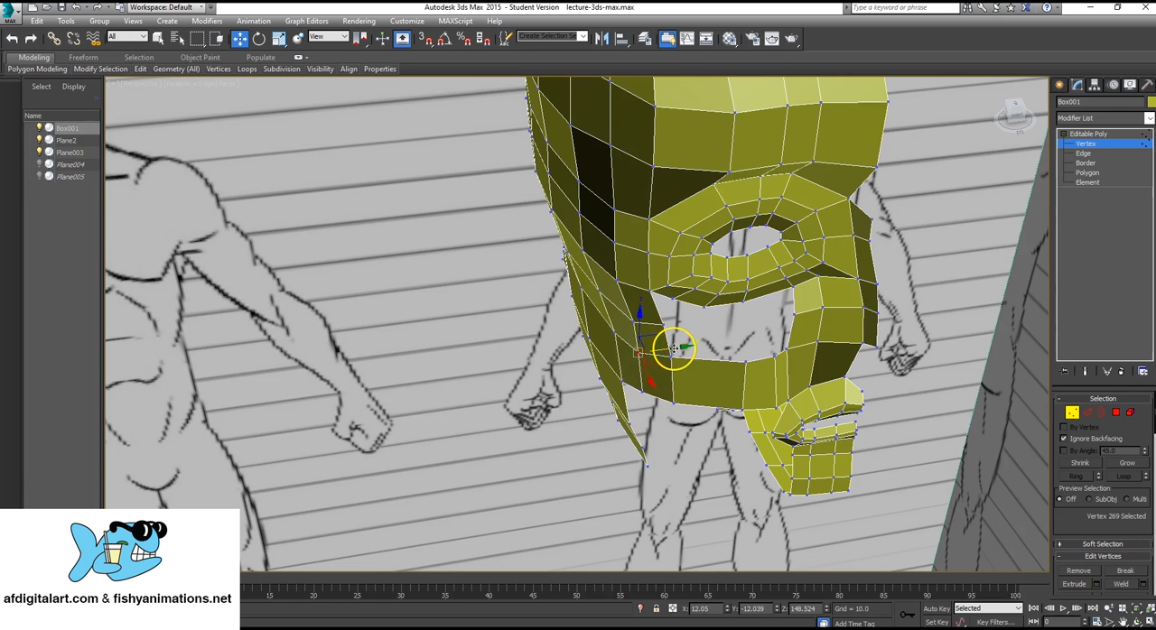
pyautogui.keyDown('alt'); pyautogui.moveTo(677, 343); pyautogui.dragTo(751, 375, button='middle'); pyautogui.keyUp('alt')
# Examine the cheek strip and the remaining opening beneath the eye from several angles.
pyautogui.keyDown('alt'); pyautogui.moveTo(676, 324); pyautogui.dragTo(758, 244, button='middle'); pyautogui.keyUp('alt')
pyautogui.scroll(-4, 658, 278)
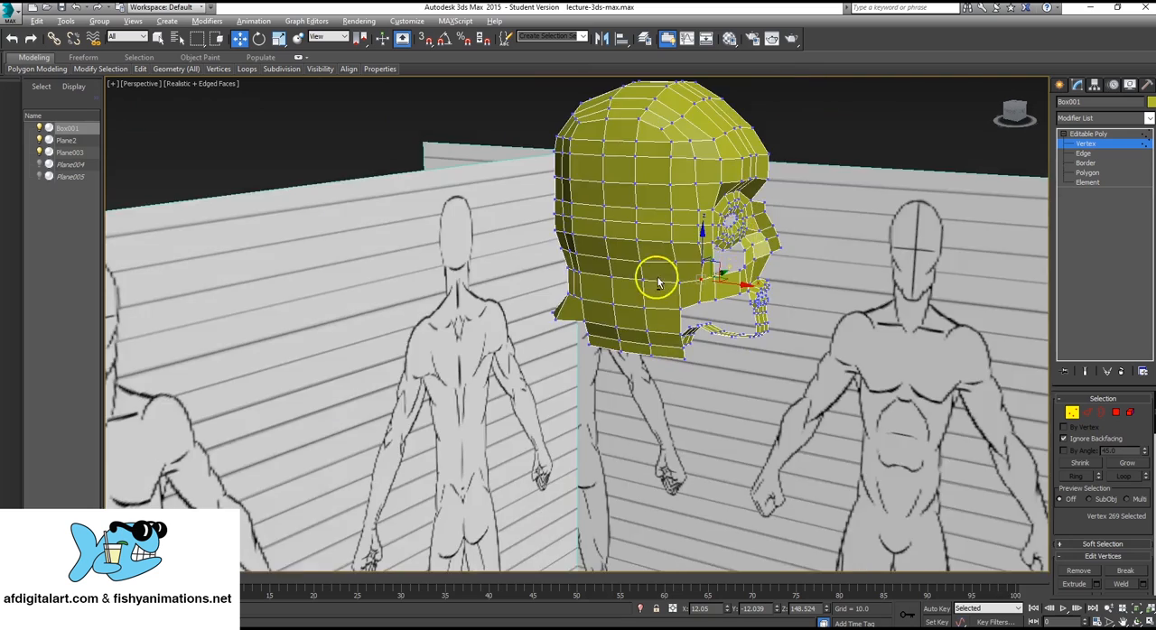
pyautogui.moveTo(658, 281)
pyautogui.keyDown('alt'); pyautogui.mouseDown(button='middle')
pyautogui.moveTo(735, 288)
pyautogui.moveTo(639, 279)
pyautogui.mouseUp(button='middle'); pyautogui.keyUp('alt')
pyautogui.scroll(4, 639, 279)
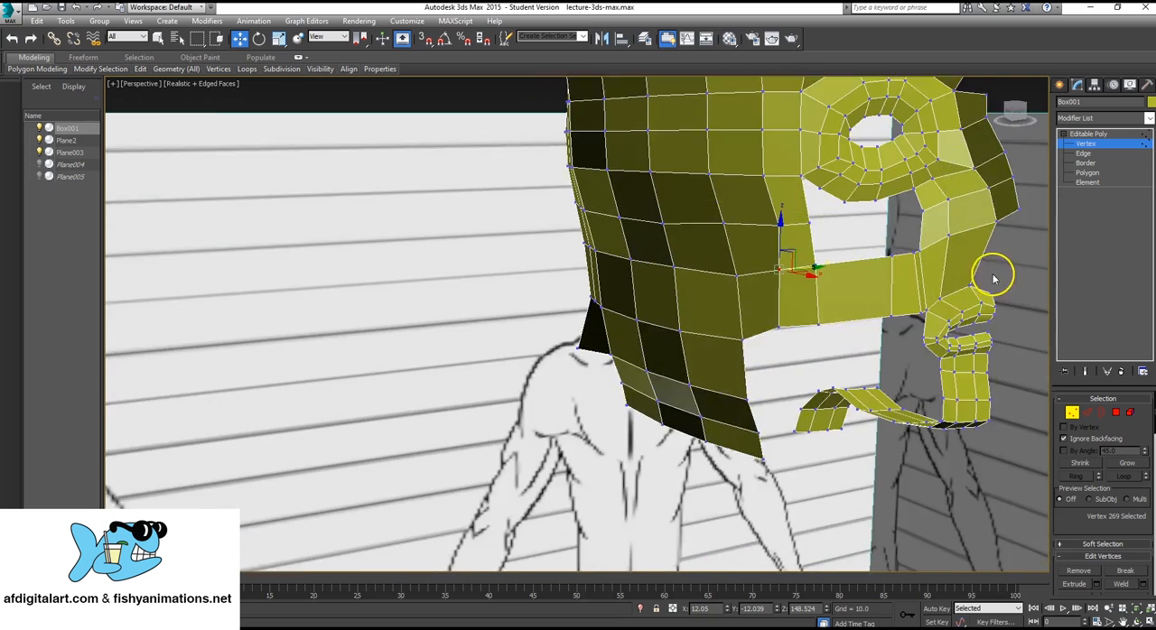
pyautogui.keyDown('alt'); pyautogui.moveTo(993, 276); pyautogui.dragTo(375, 283, button='middle'); pyautogui.keyUp('alt')
pyautogui.scroll(-6, 379, 284)
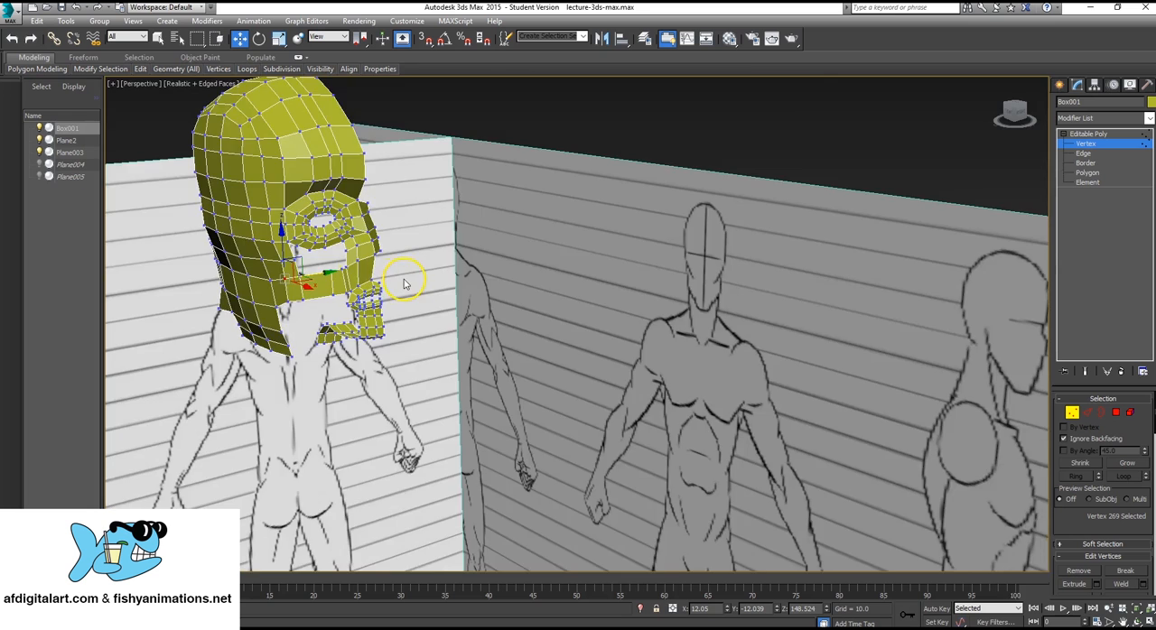
pyautogui.scroll(2, 317, 284)
pyautogui.scroll(6, 330, 301)
pyautogui.scroll(-7, 668, 292)
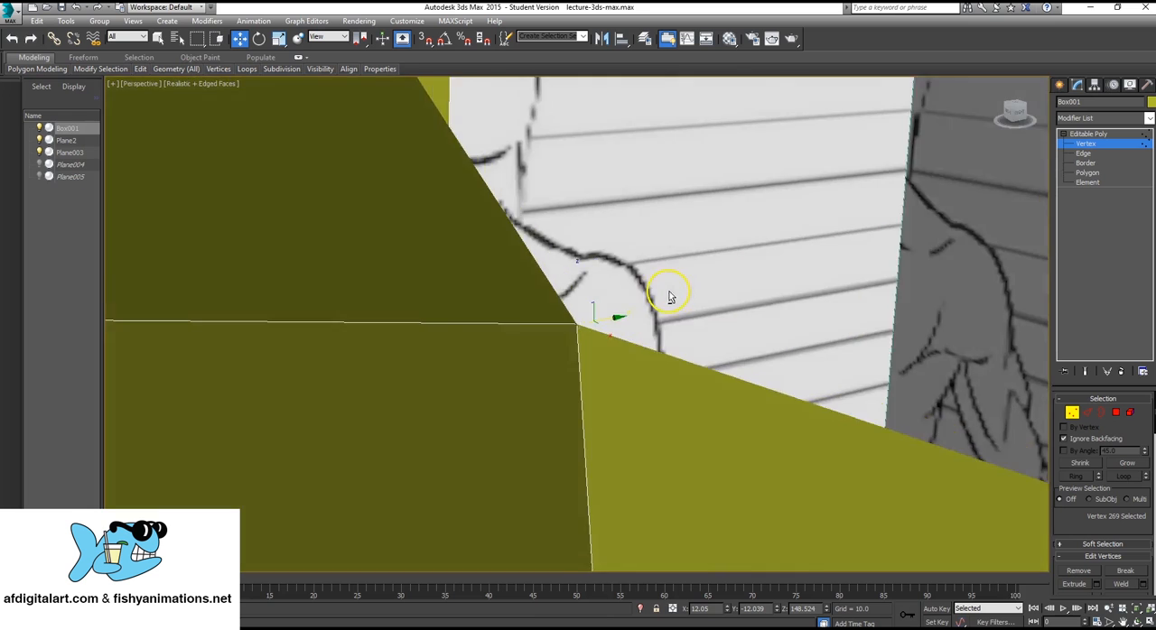
pyautogui.scroll(5, 686, 297)
pyautogui.keyDown('alt'); pyautogui.moveTo(687, 298); pyautogui.dragTo(817, 282, button='middle'); pyautogui.keyUp('alt')
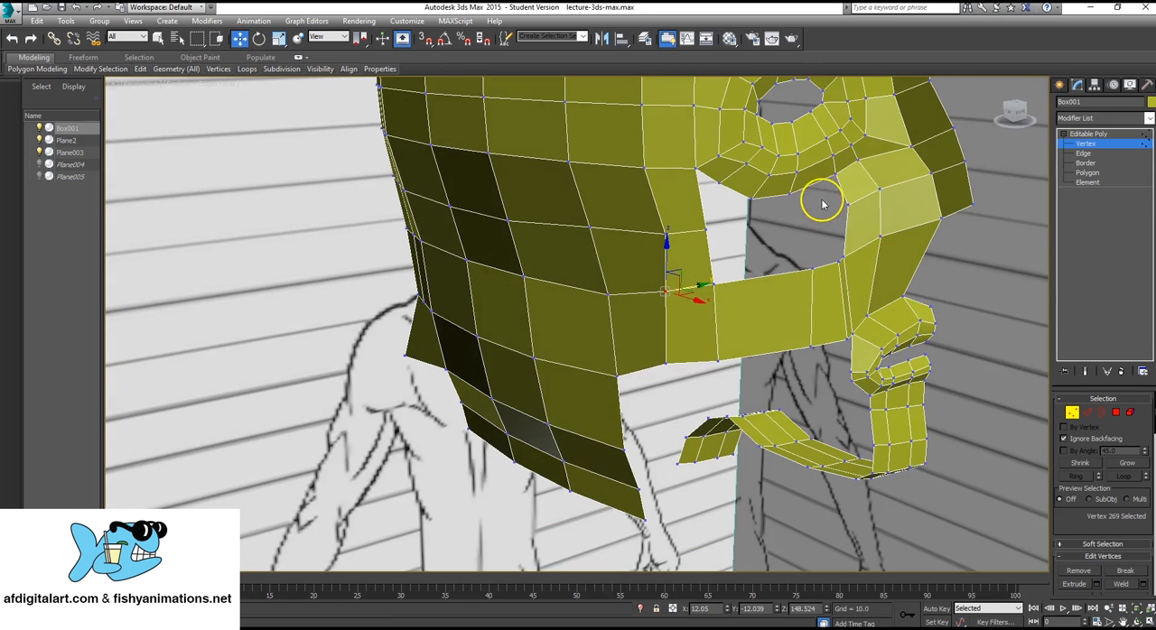
pyautogui.click(791, 192)
pyautogui.scroll(5, 791, 192)
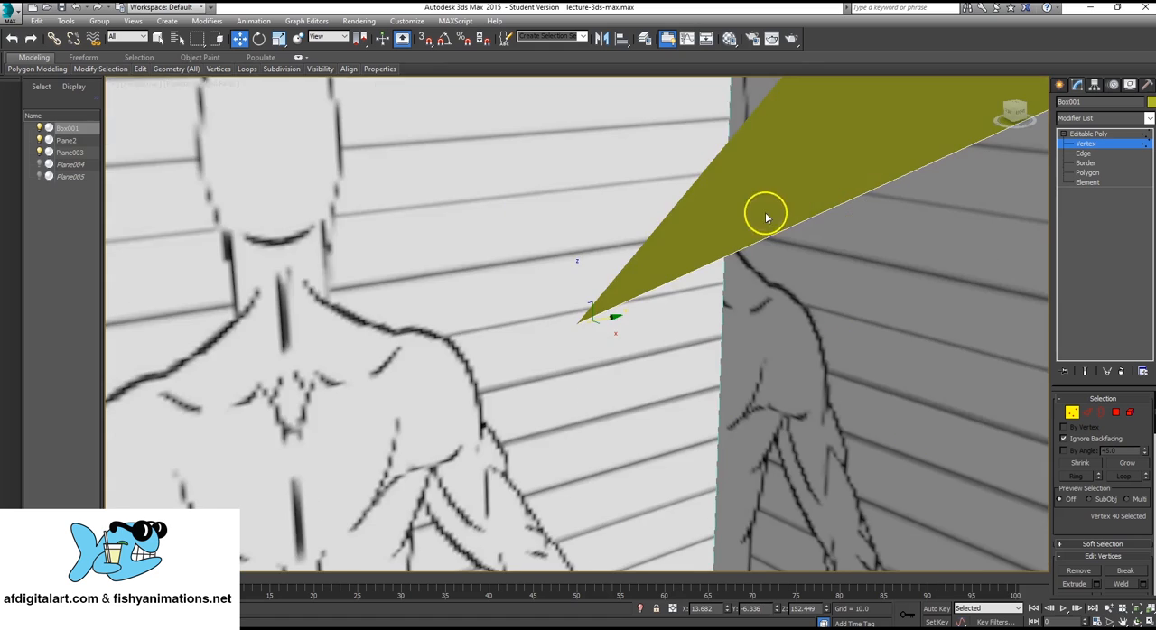
pyautogui.scroll(-6, 627, 258)
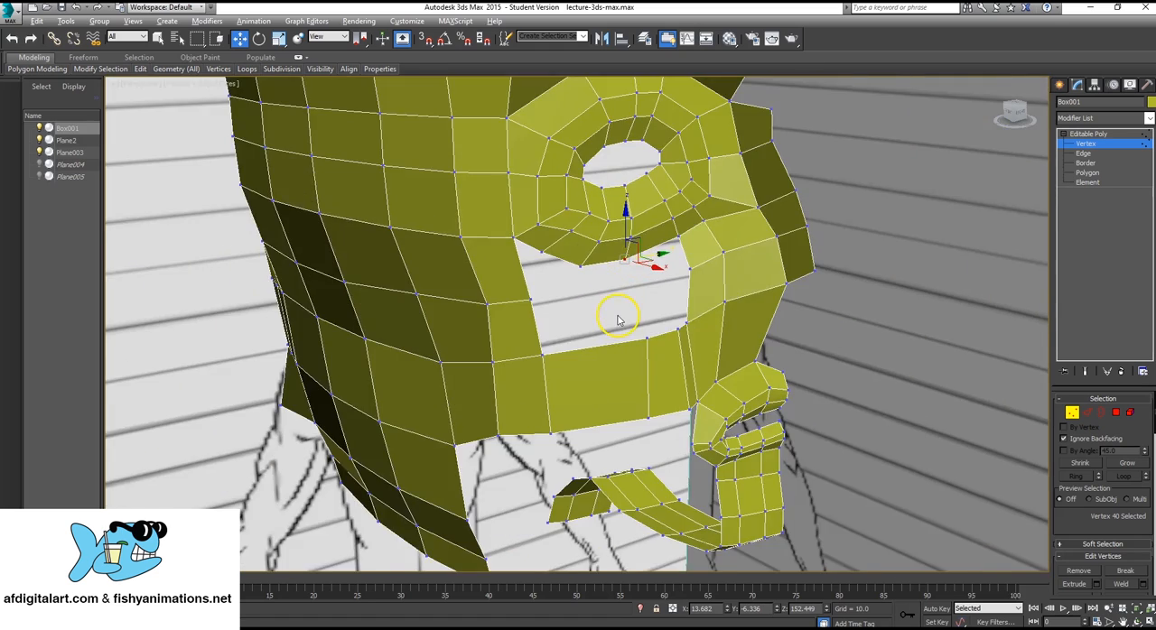
pyautogui.scroll(3, 619, 320)
# Move the upper and lower vertices of the cheek strip's middle edge along Y toward the back of the head.
pyautogui.moveTo(618, 320)
pyautogui.keyDown('alt'); pyautogui.mouseDown(button='middle')
pyautogui.moveTo(692, 321)
pyautogui.moveTo(595, 319)
pyautogui.moveTo(623, 334)
pyautogui.moveTo(682, 328)
pyautogui.moveTo(628, 323)
pyautogui.moveTo(635, 294)
pyautogui.moveTo(639, 314)
pyautogui.mouseUp(button='middle'); pyautogui.keyUp('alt')
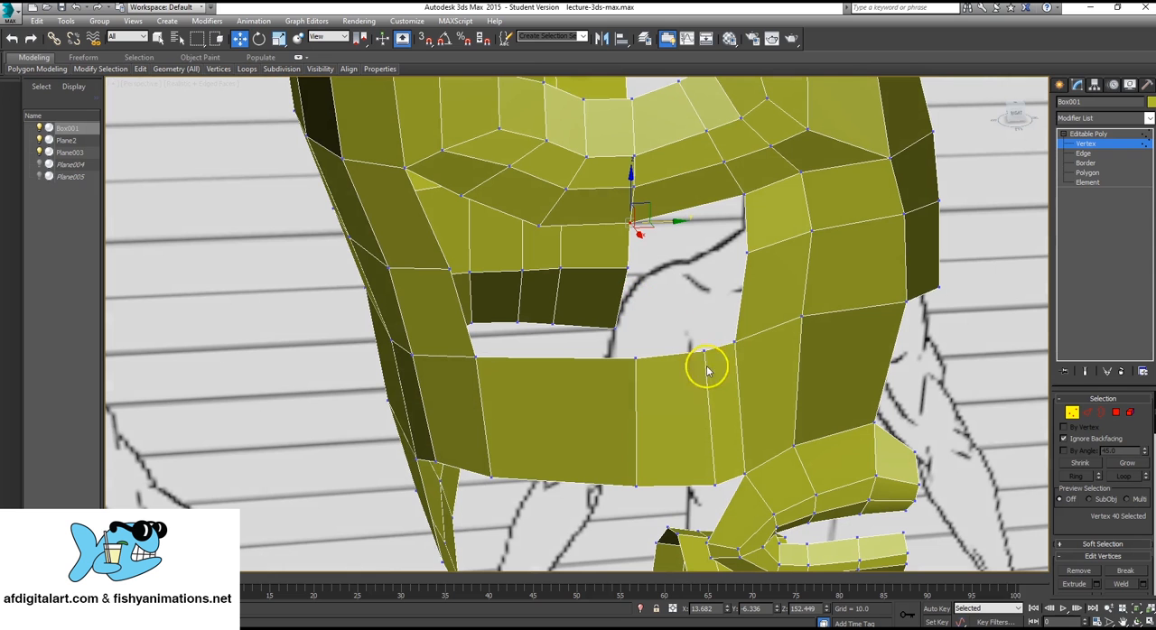
pyautogui.click(635, 359)
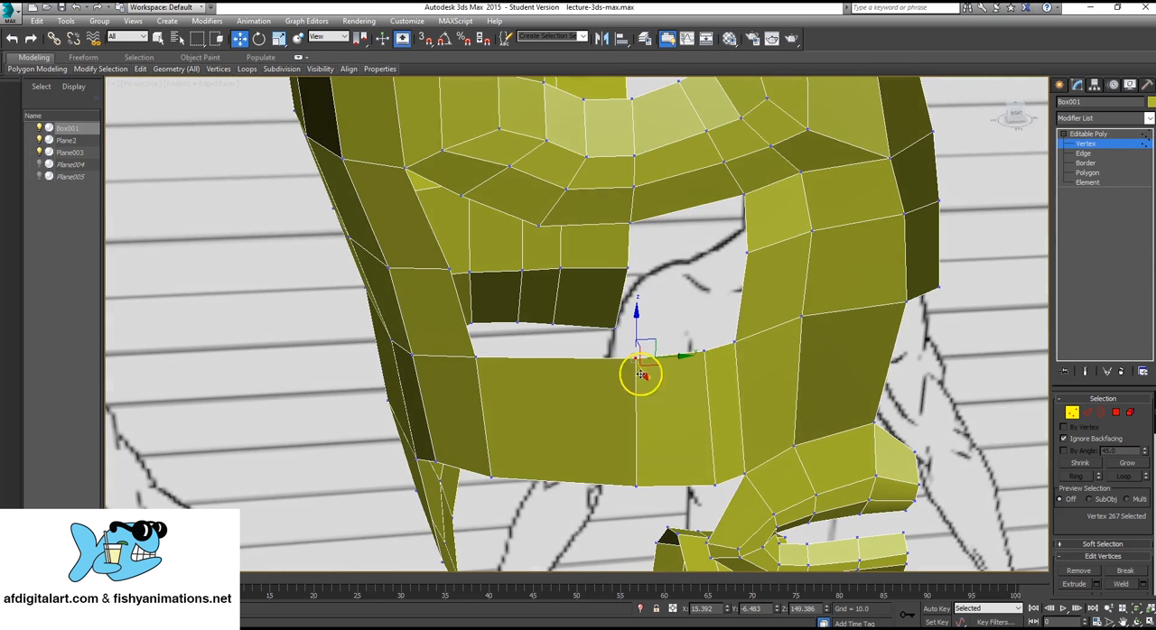
pyautogui.keyDown('ctrl'); pyautogui.click(635, 485); pyautogui.keyUp('ctrl')
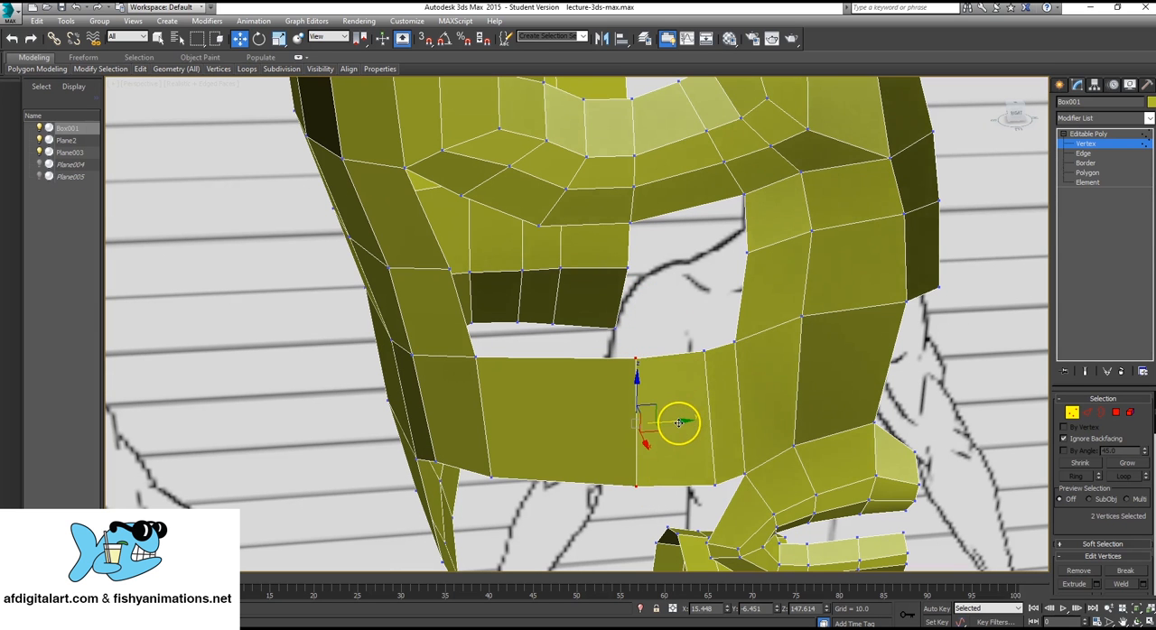
pyautogui.moveTo(677, 420); pyautogui.dragTo(601, 423)
# Move the upper and lower vertices of the cheek strip's front edge along Y toward the back of the head to even the polygon widths.
pyautogui.click(705, 353)
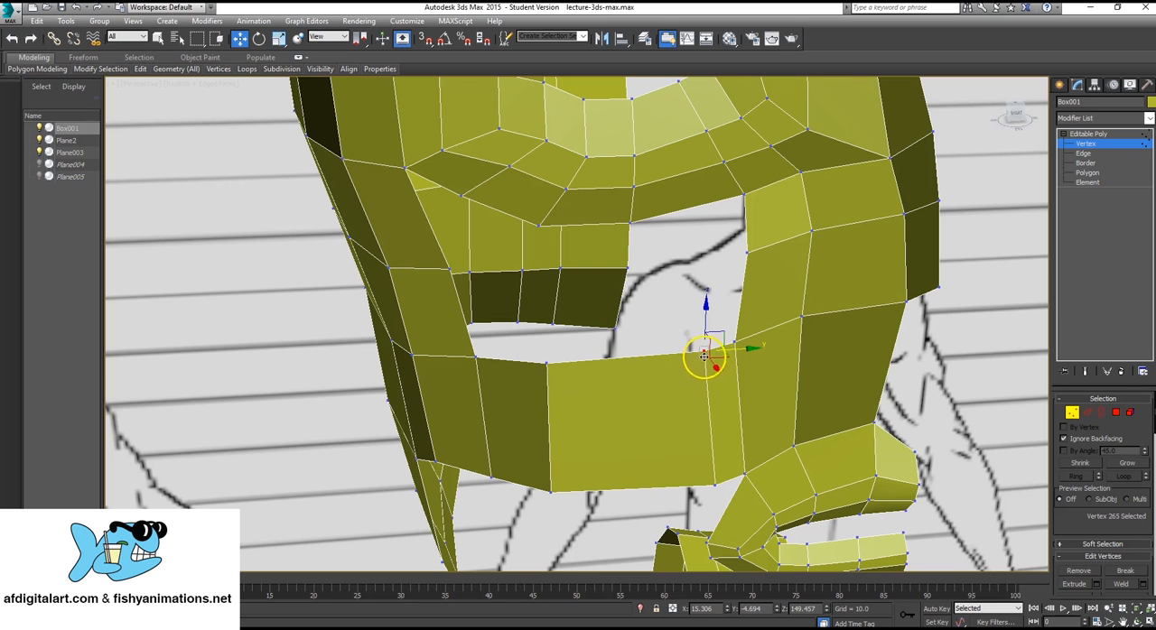
pyautogui.keyDown('ctrl'); pyautogui.click(714, 485); pyautogui.keyUp('ctrl')
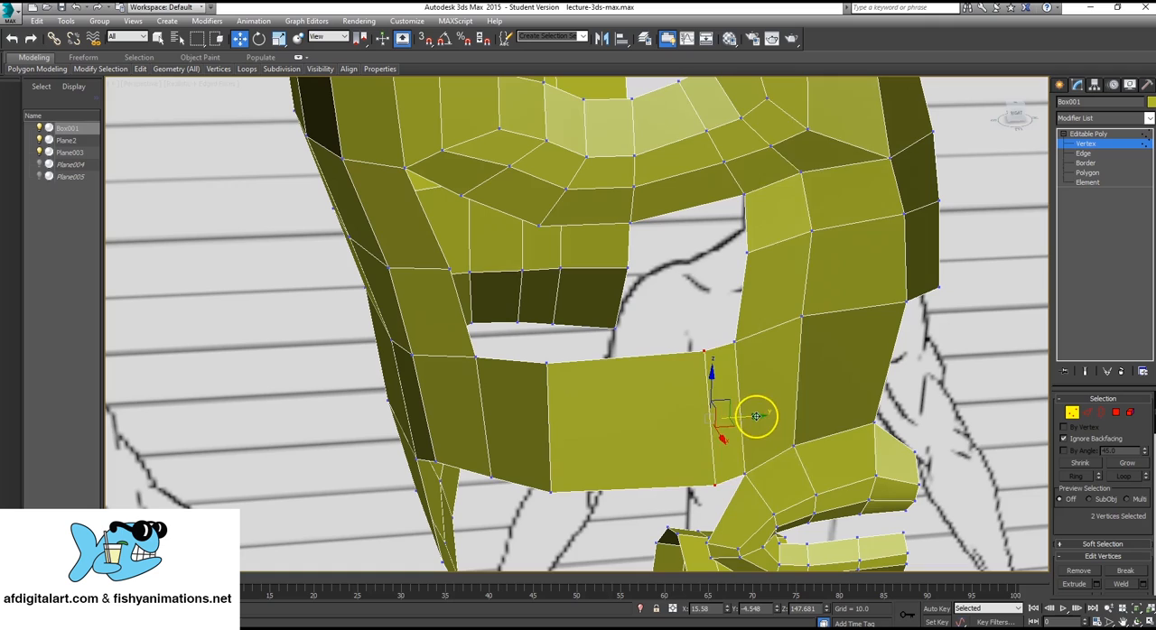
pyautogui.moveTo(755, 416); pyautogui.dragTo(686, 413)
pyautogui.keyDown('alt'); pyautogui.moveTo(686, 414); pyautogui.dragTo(591, 429, button='middle'); pyautogui.keyUp('alt')
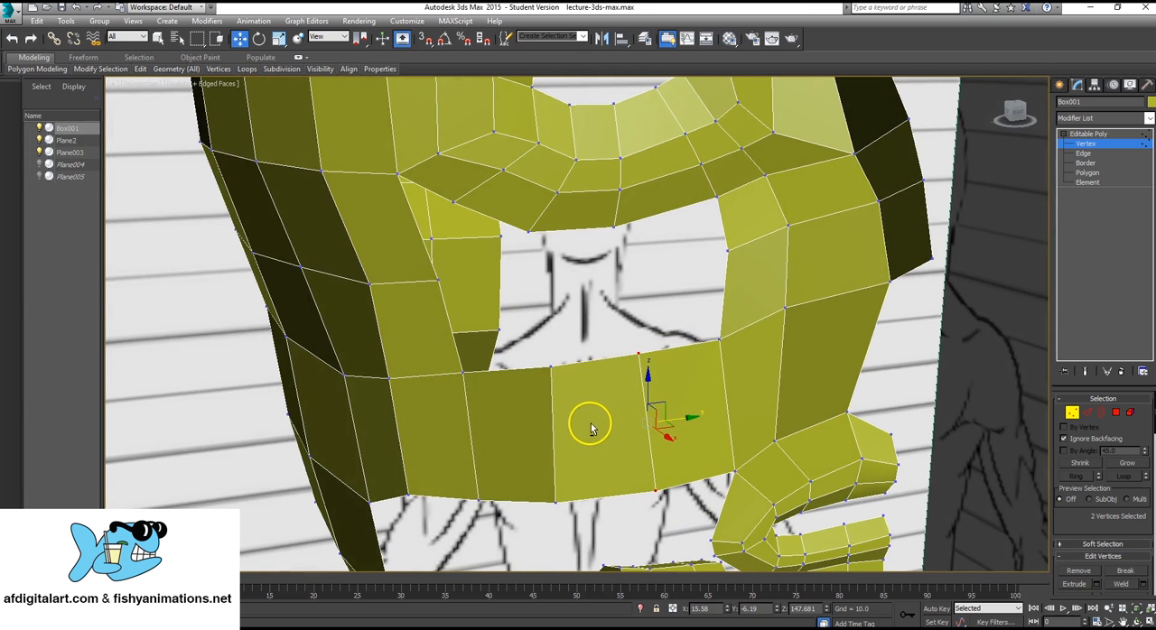
# Nudge the outer lower vertex of the eye ring slightly down and toward the nose.
pyautogui.click(465, 206)
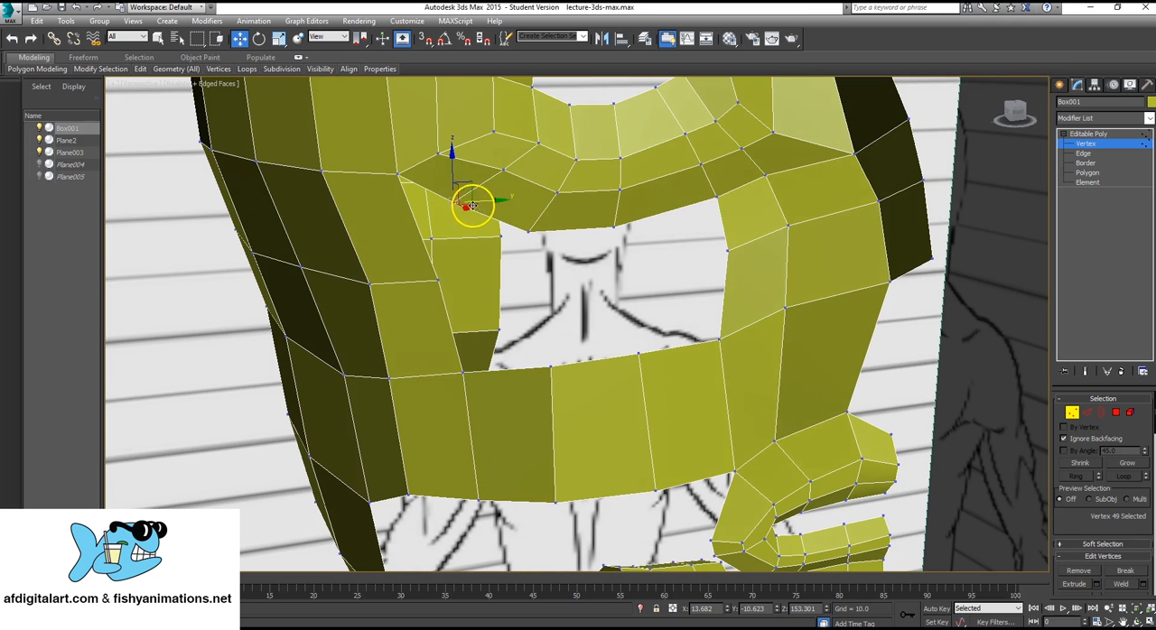
pyautogui.moveTo(485, 201); pyautogui.dragTo(472, 180)
pyautogui.keyDown('alt'); pyautogui.moveTo(487, 299); pyautogui.dragTo(533, 312, button='middle'); pyautogui.keyUp('alt')
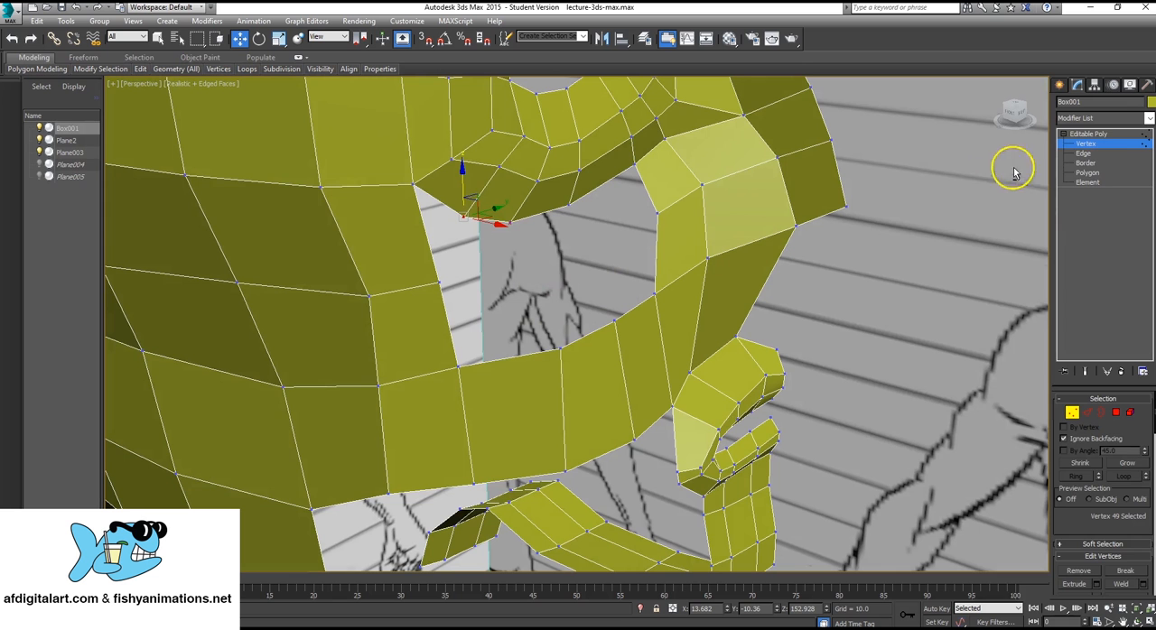
# Select the two lower border edges of the eye ring nearest the nose and move them outward along X.
pyautogui.click(1093, 154)
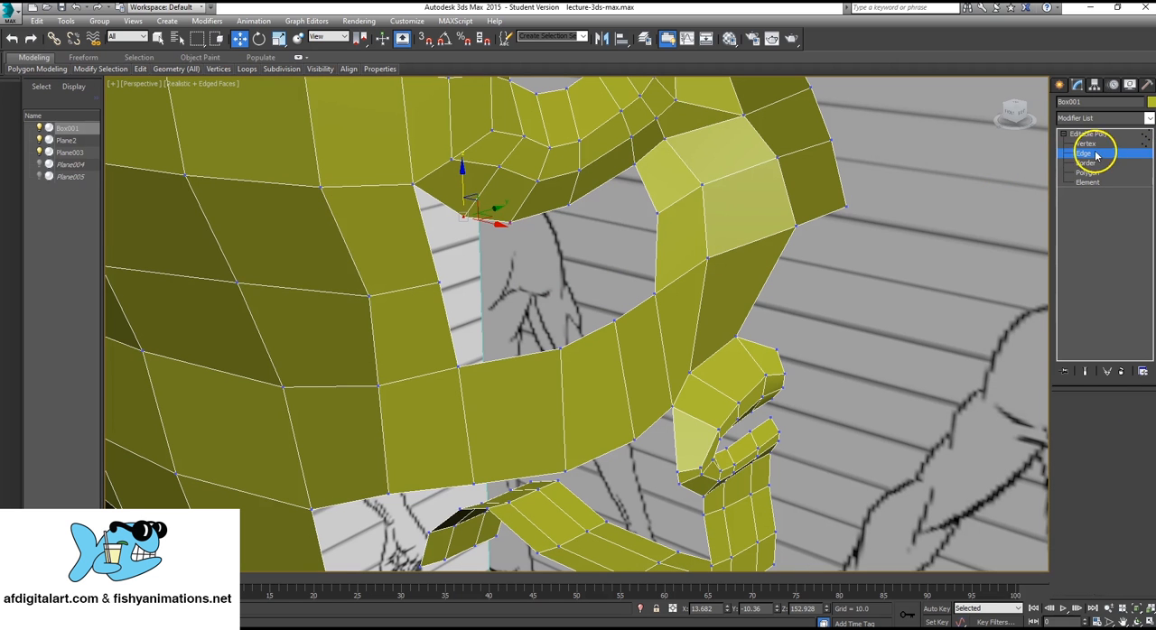
pyautogui.click(601, 188)
pyautogui.keyDown('alt'); pyautogui.moveTo(545, 213); pyautogui.dragTo(644, 236, button='middle'); pyautogui.keyUp('alt')
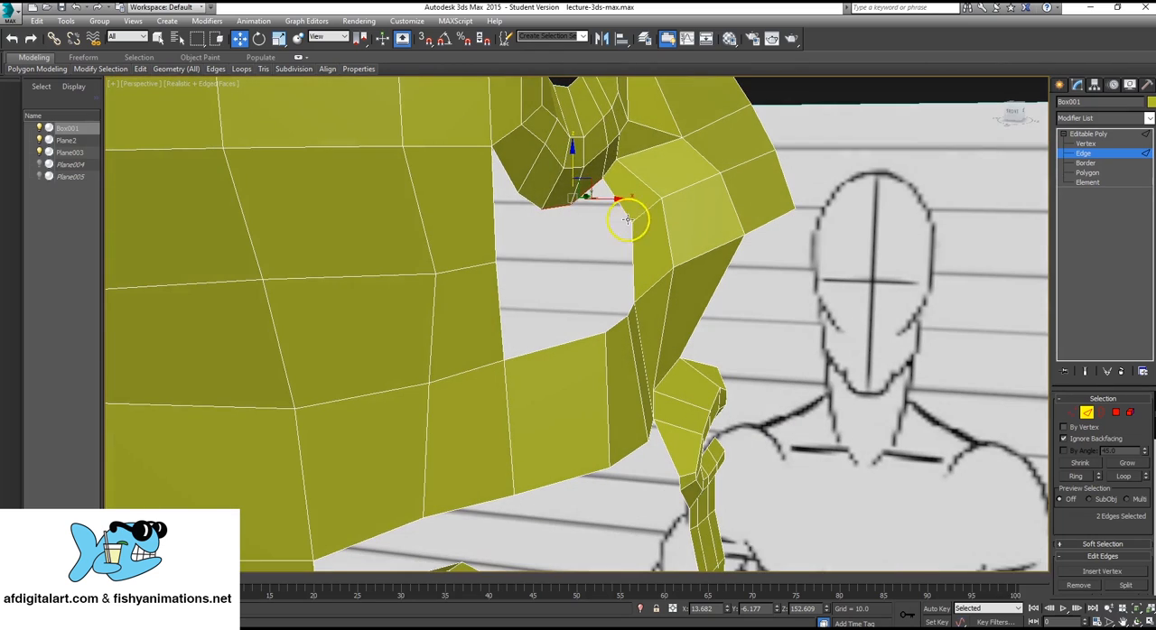
pyautogui.moveTo(609, 197); pyautogui.dragTo(621, 198)
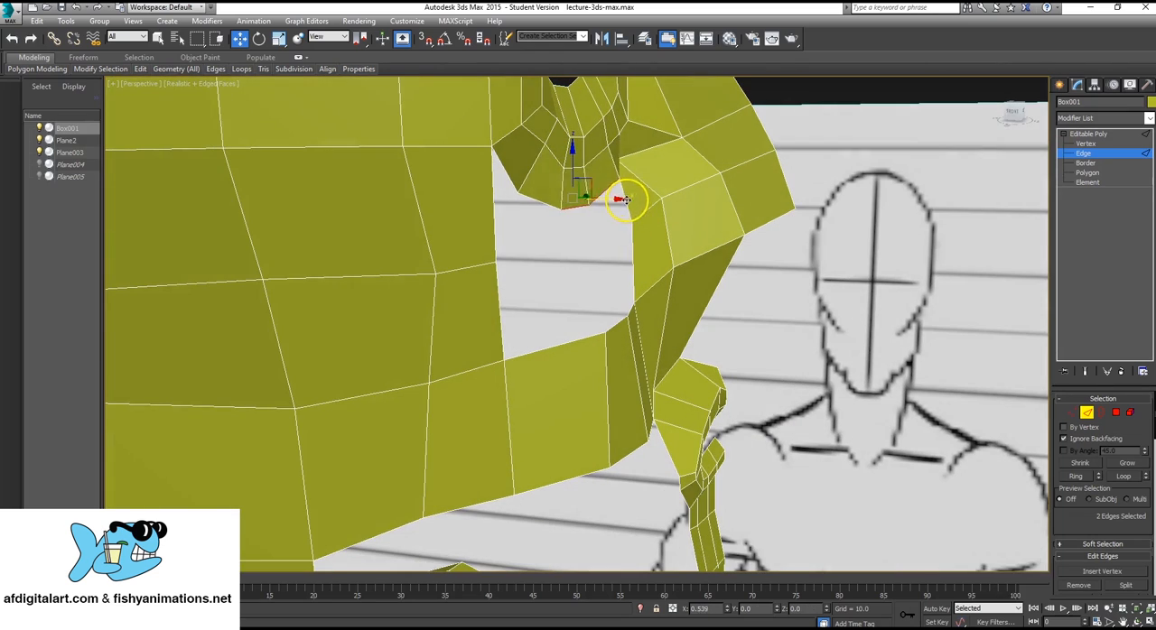
pyautogui.keyDown('alt'); pyautogui.moveTo(612, 207); pyautogui.dragTo(503, 230, button='middle'); pyautogui.keyUp('alt')
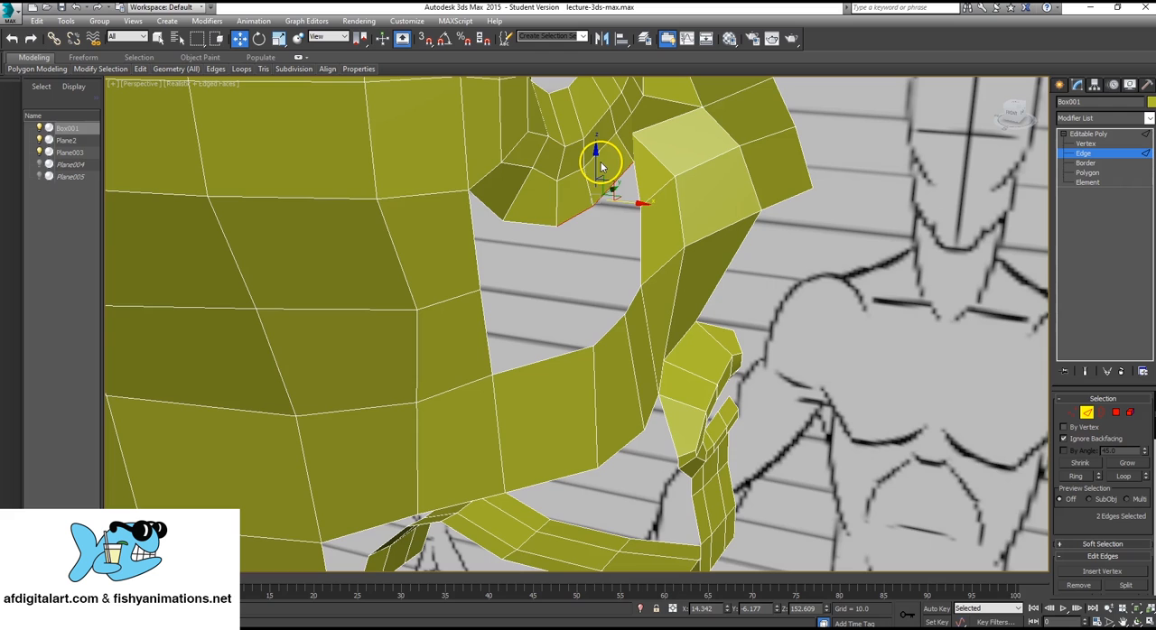
pyautogui.scroll(-8, 627, 206)
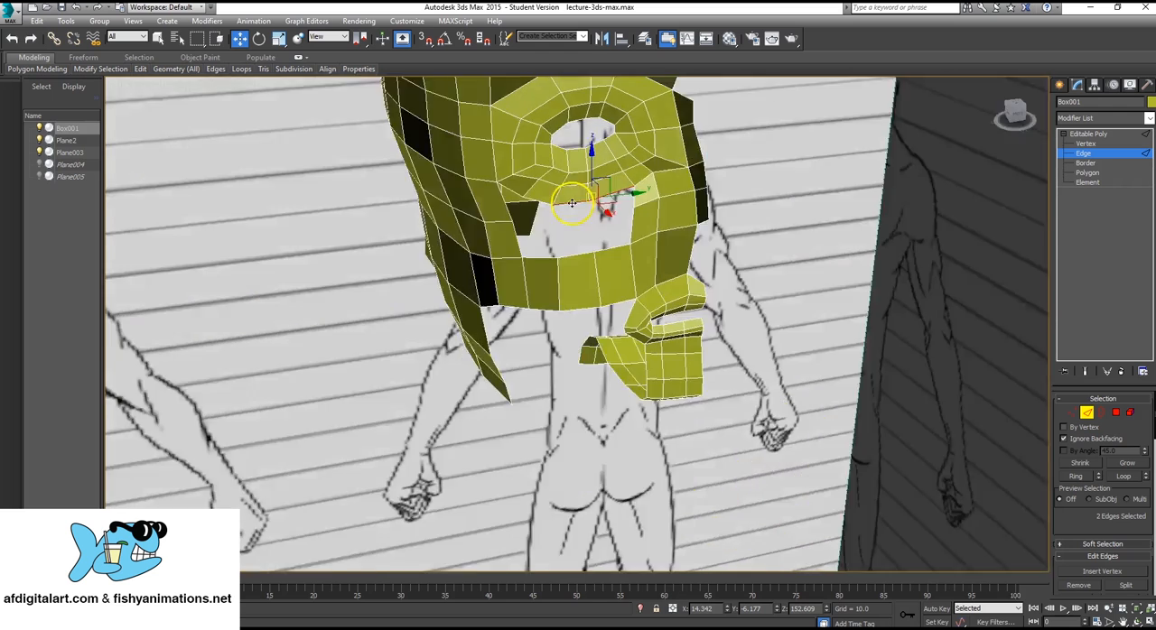
pyautogui.keyDown('alt'); pyautogui.moveTo(571, 203); pyautogui.dragTo(649, 253, button='middle'); pyautogui.keyUp('alt')
pyautogui.scroll(3, 556, 245)
pyautogui.moveTo(652, 263); pyautogui.dragTo(679, 271)
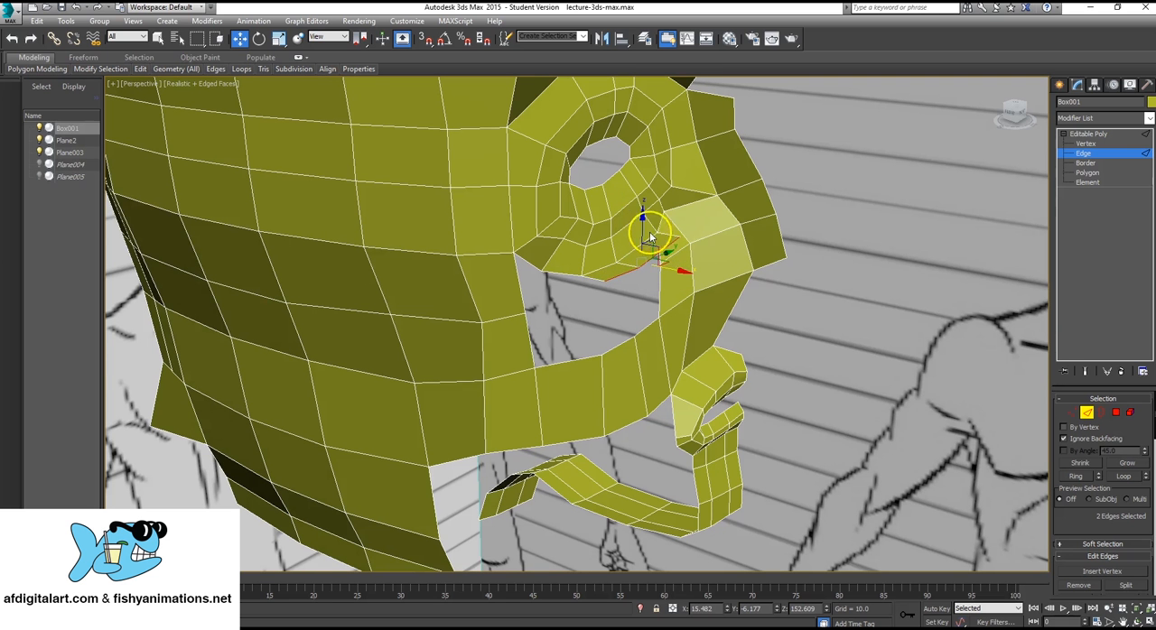
# Extrude the two selected edges downward beneath the eye and adjust the new edges' position in the front view.
pyautogui.moveTo(640, 224); pyautogui.dragTo(676, 276)
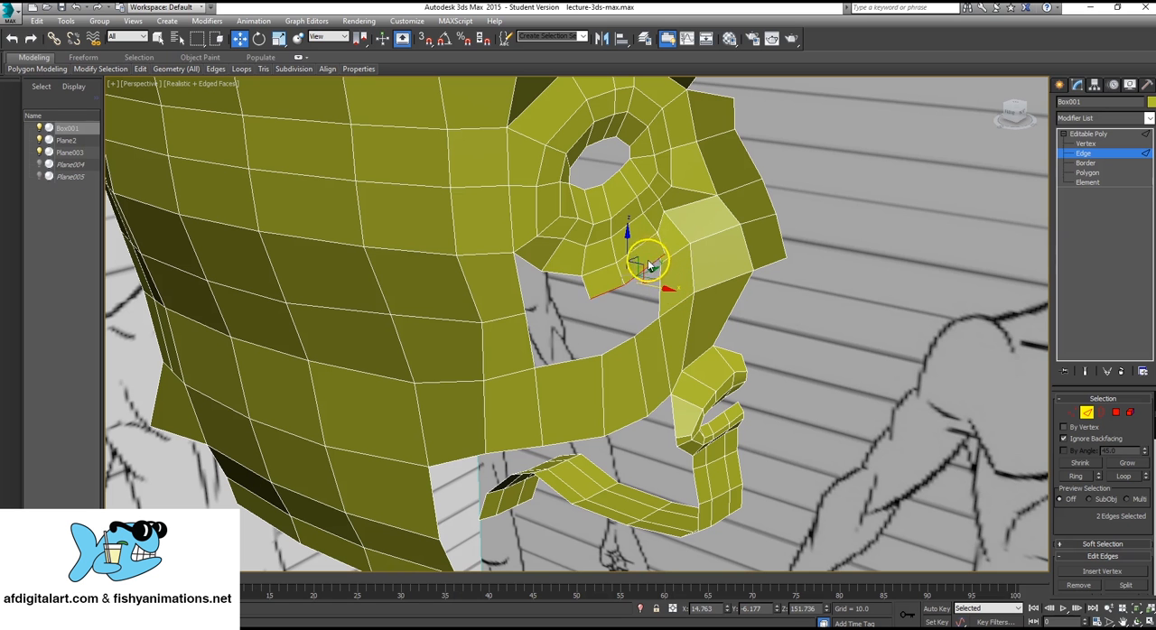
pyautogui.moveTo(628, 237); pyautogui.dragTo(637, 245)
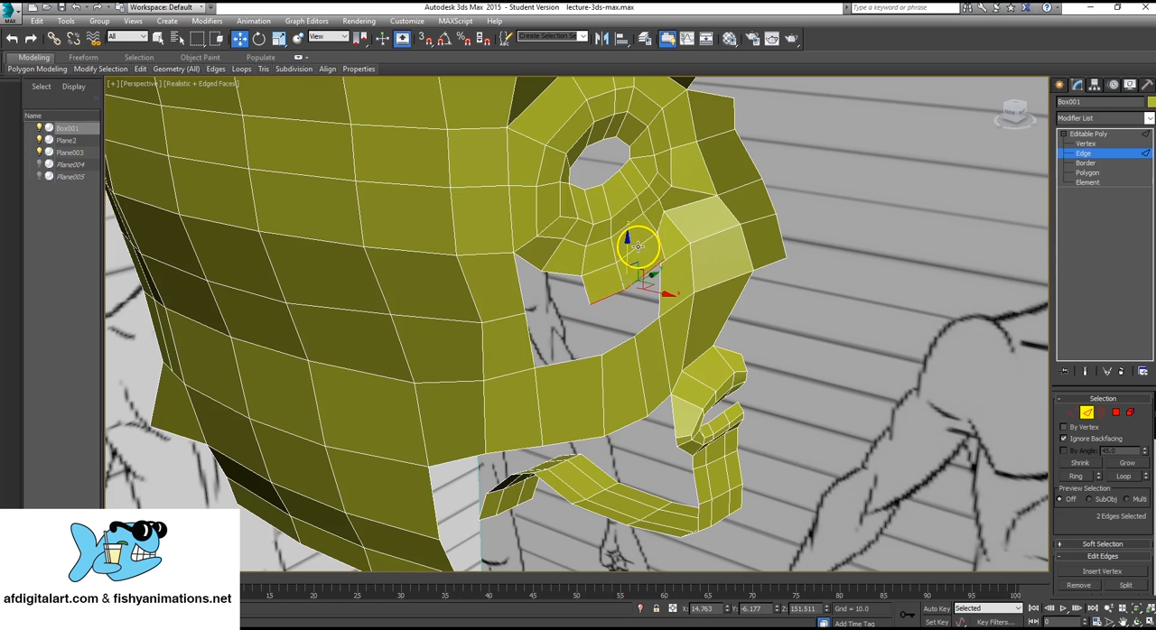
pyautogui.hotkey('alt', 'w')
pyautogui.scroll(6, 787, 207)
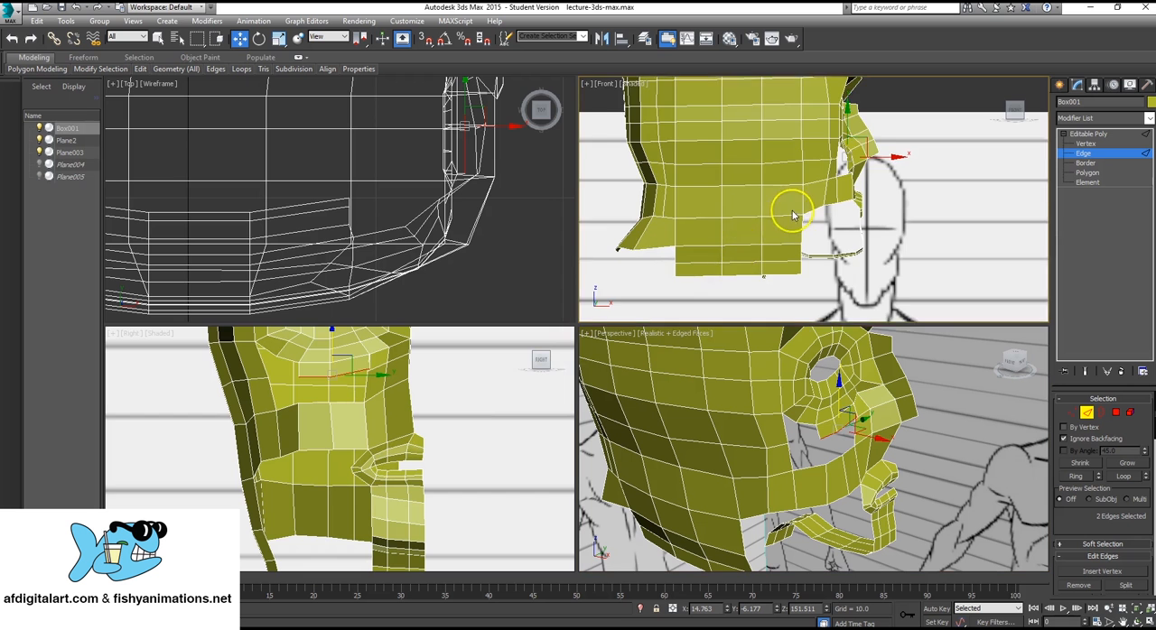
pyautogui.scroll(8, 444, 482)
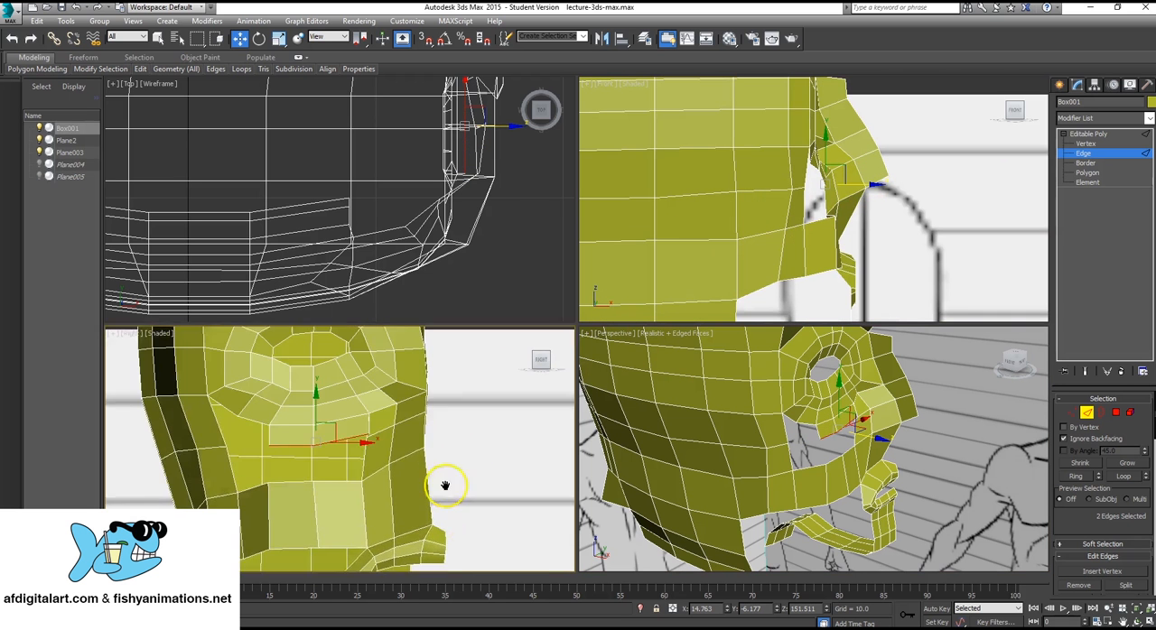
pyautogui.scroll(3, 439, 529)
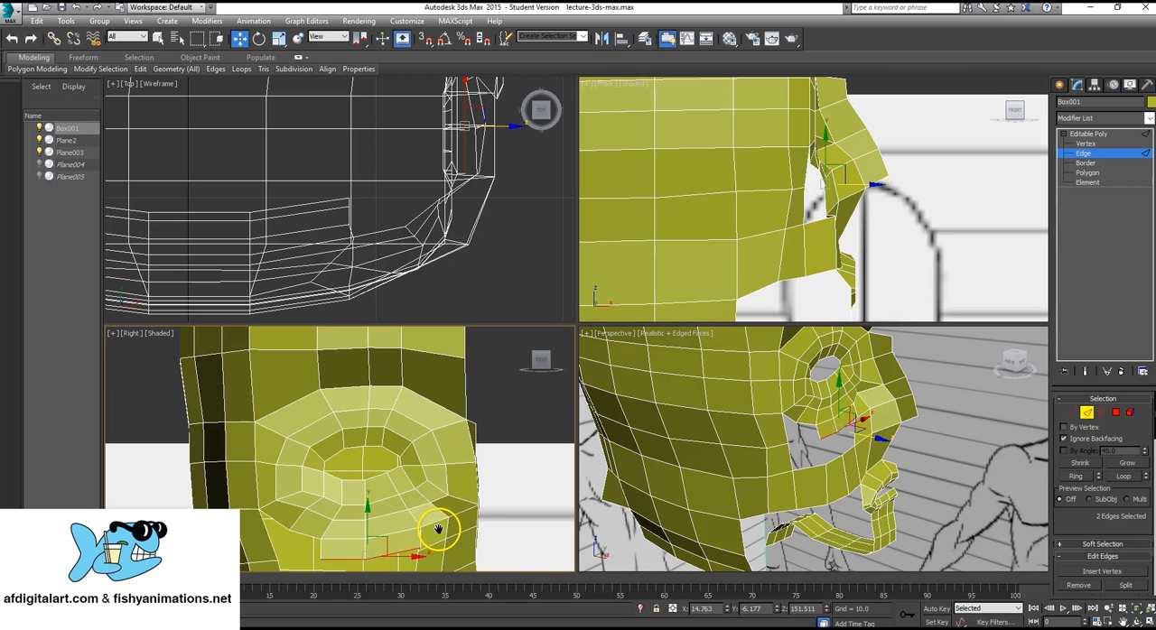
pyautogui.scroll(-5, 421, 478)
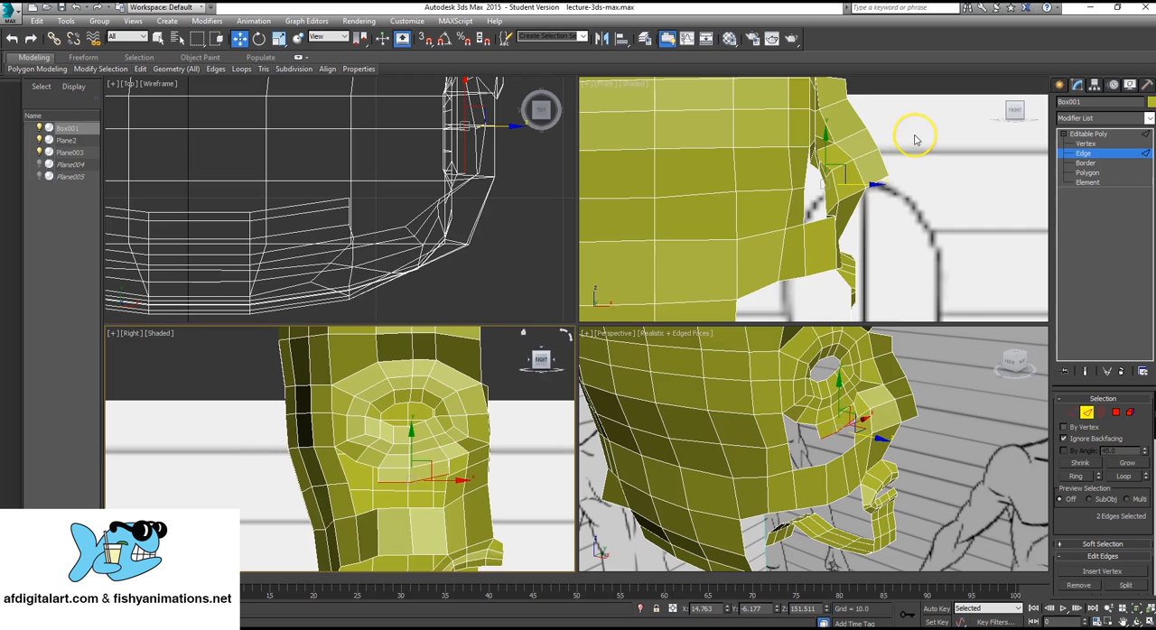
pyautogui.scroll(-6, 884, 193)
pyautogui.scroll(8, 734, 235)
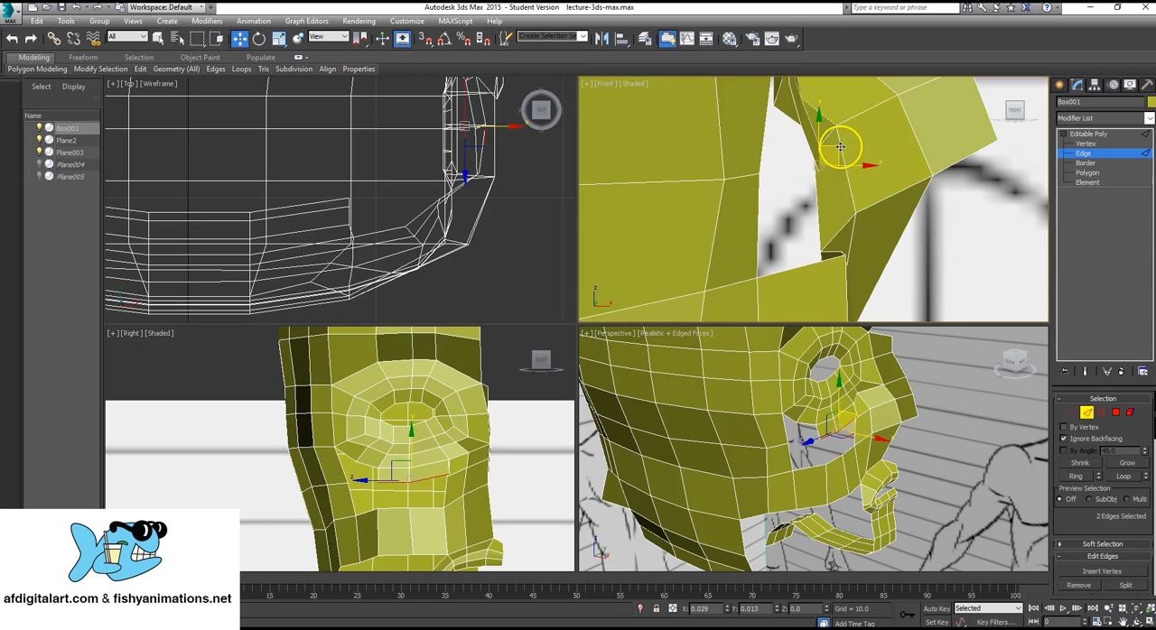
pyautogui.moveTo(838, 149); pyautogui.dragTo(856, 125)
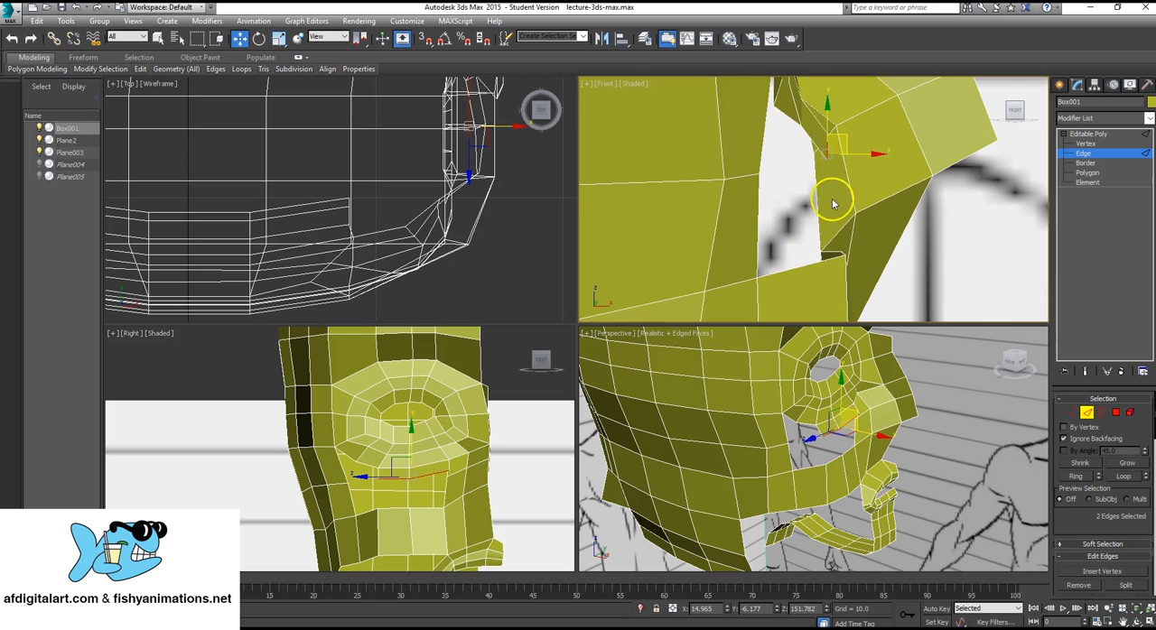
# Refine the extruded edges' position along X, Y and Z in the perspective view so the new polygons follow the cheek's curve.
pyautogui.scroll(-2, 842, 202)
pyautogui.moveTo(811, 388); pyautogui.dragTo(820, 440, button='middle')
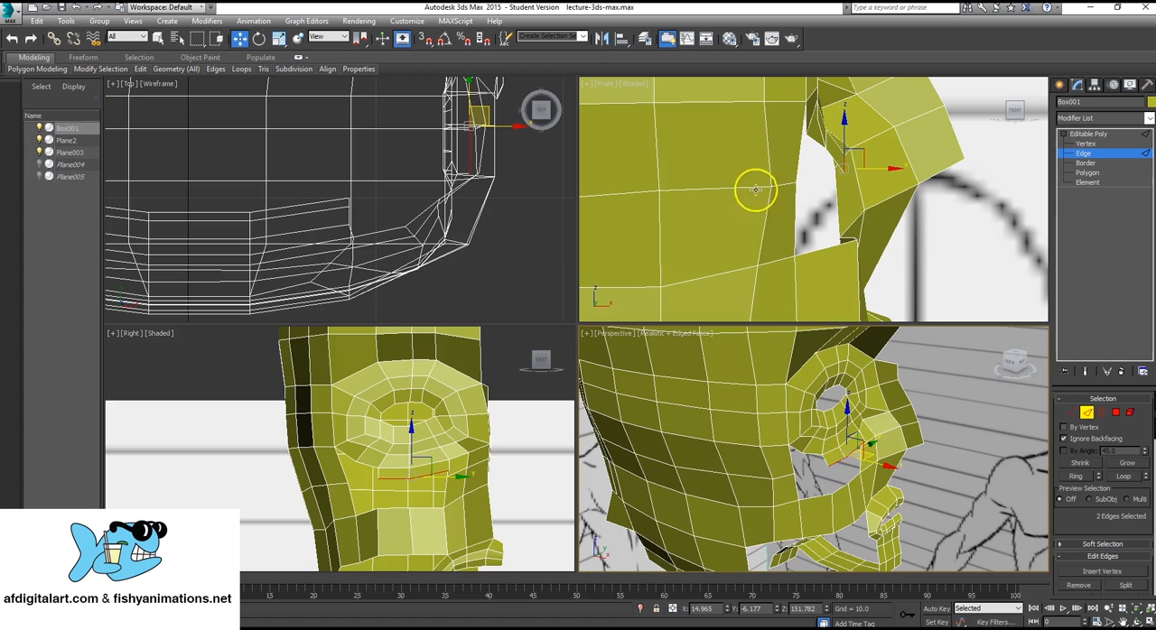
pyautogui.scroll(2, 755, 189)
pyautogui.scroll(3, 804, 443)
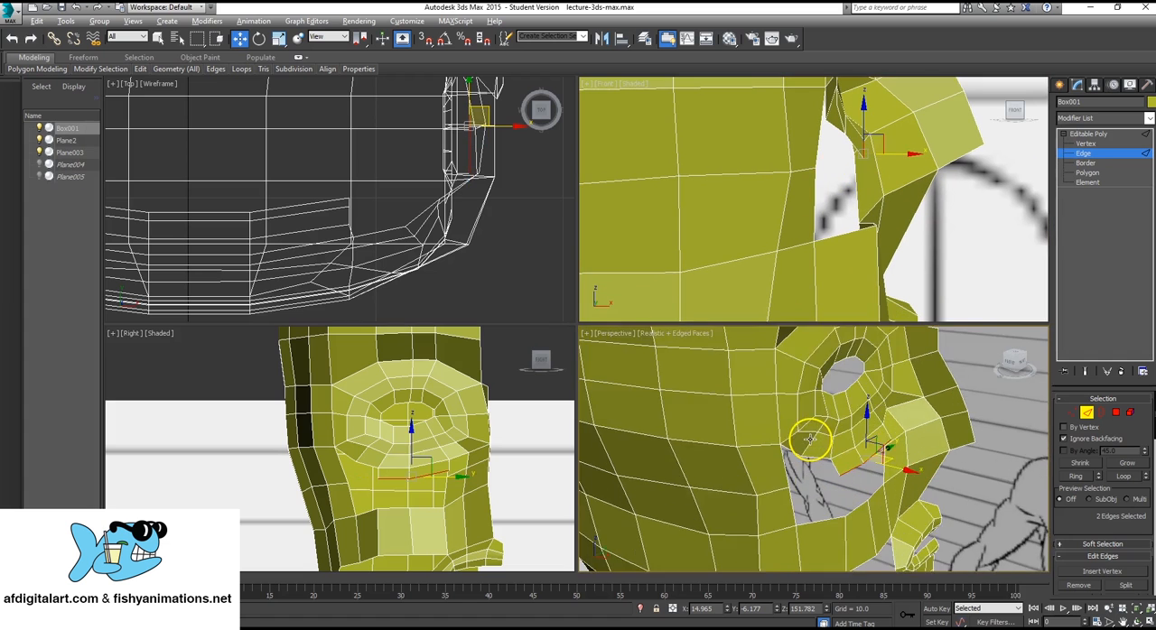
pyautogui.hotkey('alt', 'w')
pyautogui.keyDown('alt'); pyautogui.moveTo(601, 341); pyautogui.dragTo(648, 330, button='middle'); pyautogui.keyUp('alt')
pyautogui.moveTo(720, 310); pyautogui.dragTo(752, 368)
pyautogui.keyDown('alt'); pyautogui.moveTo(748, 370); pyautogui.dragTo(703, 405, button='middle'); pyautogui.keyUp('alt')
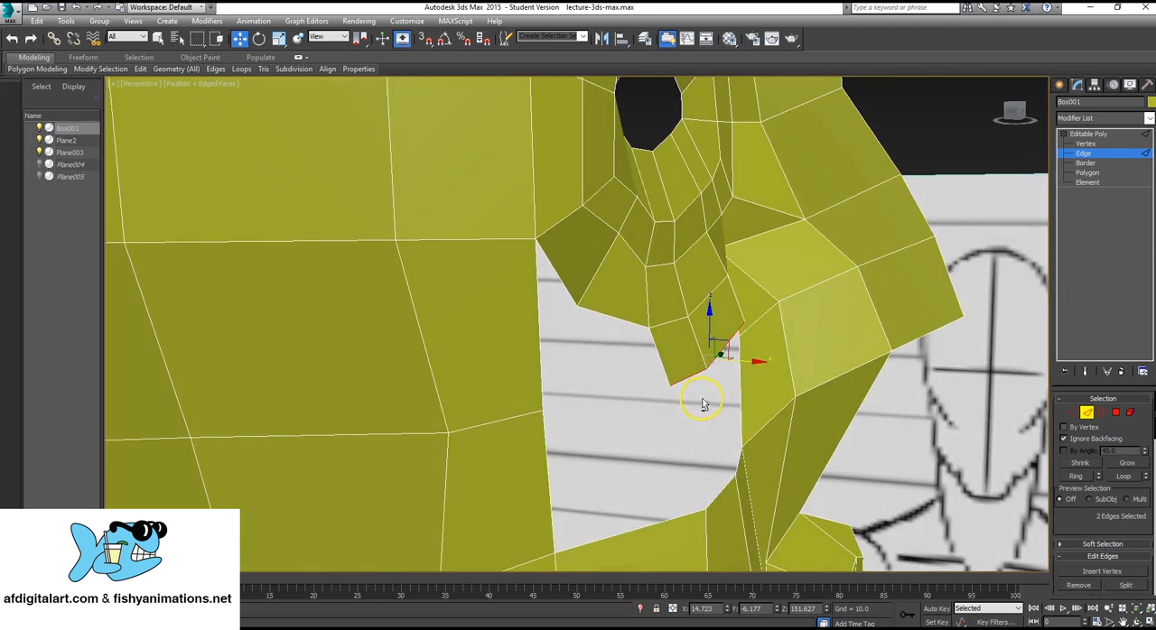
pyautogui.moveTo(717, 315); pyautogui.dragTo(725, 330)
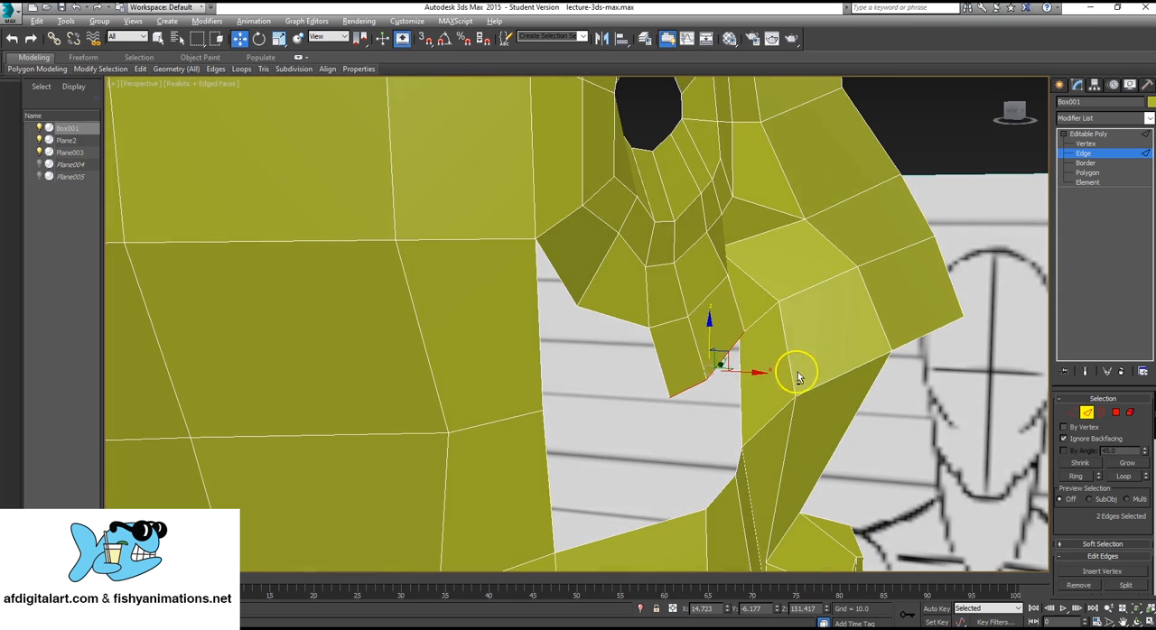
pyautogui.keyDown('alt'); pyautogui.moveTo(798, 377); pyautogui.dragTo(746, 388, button='middle'); pyautogui.keyUp('alt')
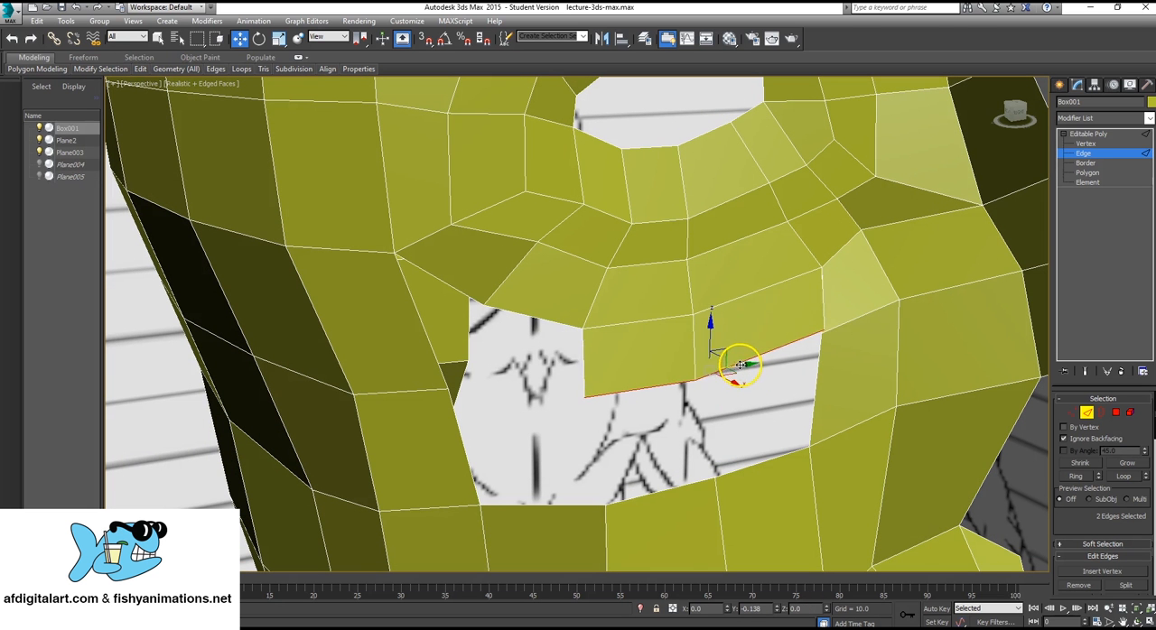
# Extrude the same two edges straight down again to just above the cheek strip.
pyautogui.keyDown('alt'); pyautogui.moveTo(536, 392); pyautogui.dragTo(686, 268, button='middle'); pyautogui.keyUp('alt')
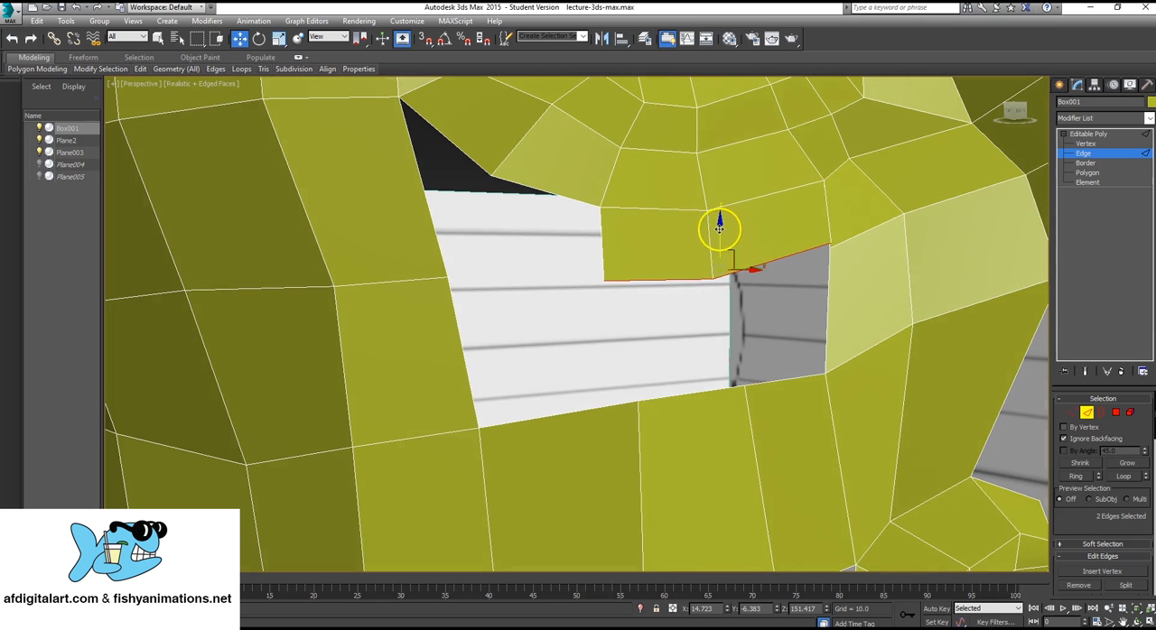
pyautogui.keyDown('shift'); pyautogui.moveTo(719, 227); pyautogui.dragTo(722, 329); pyautogui.keyUp('shift')
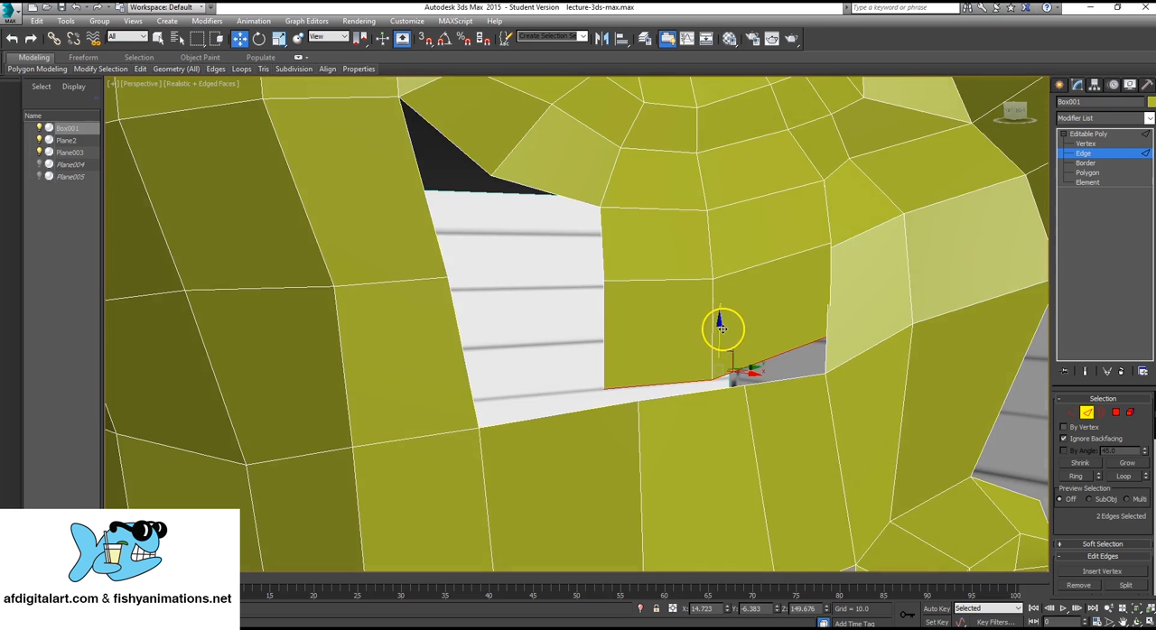
# Move the new row's lower vertex nearest the nose down to the matching corner vertex of the cheek strip.
pyautogui.click(1081, 143)
pyautogui.keyDown('alt'); pyautogui.moveTo(895, 328); pyautogui.dragTo(978, 329, button='middle'); pyautogui.keyUp('alt')
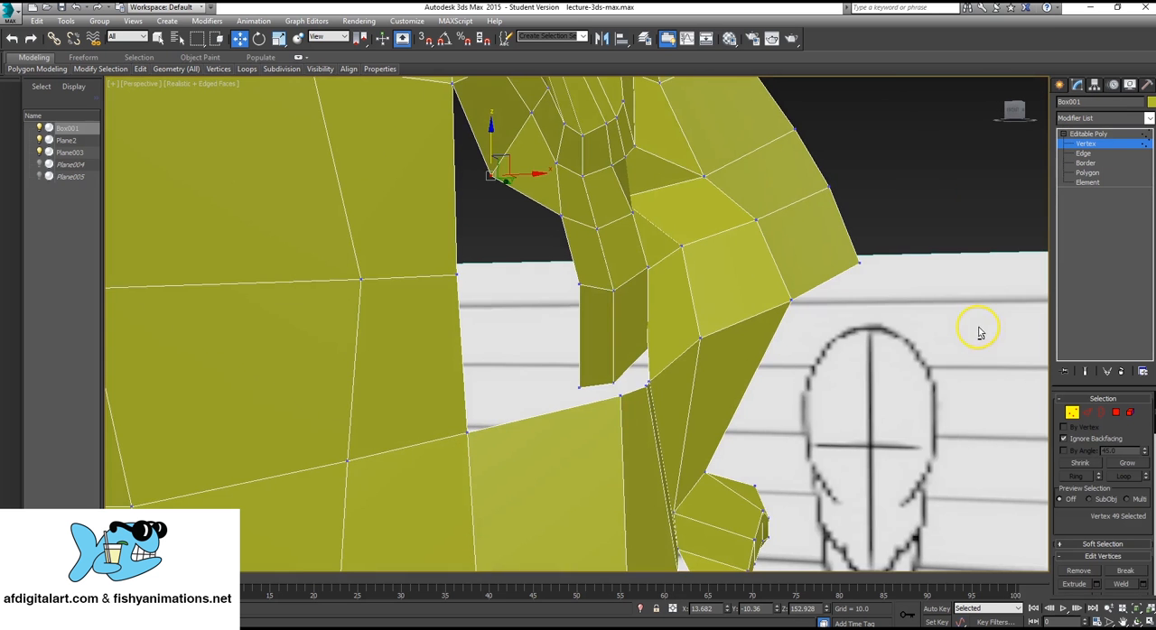
pyautogui.scroll(-3, 640, 378)
pyautogui.click(622, 361)
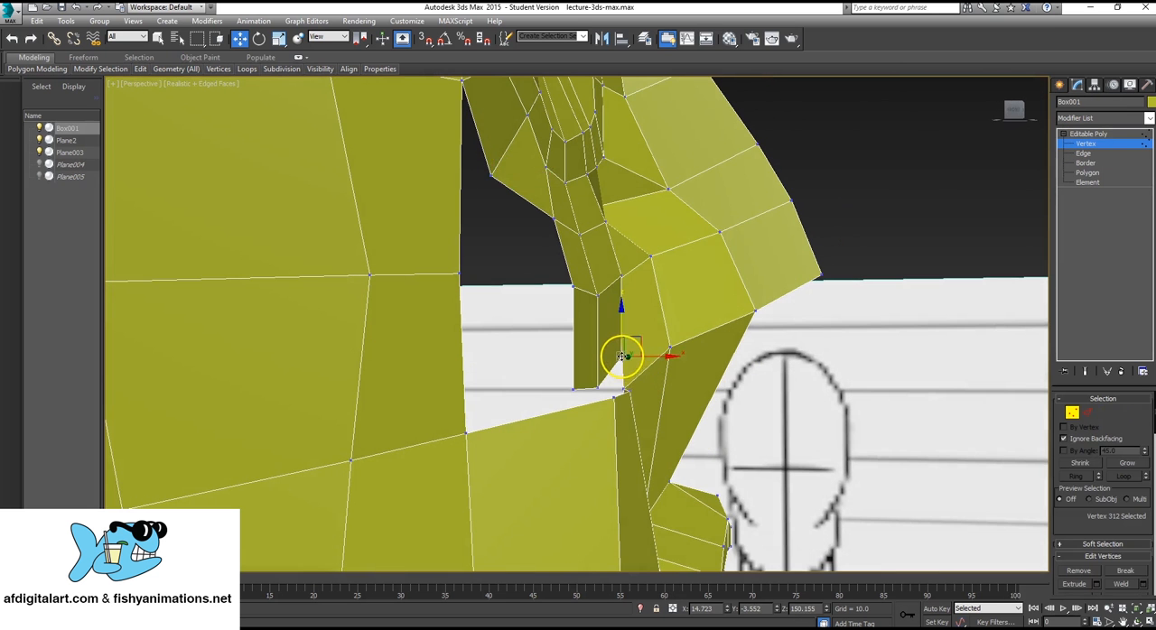
pyautogui.scroll(4, 630, 372)
pyautogui.keyDown('alt'); pyautogui.moveTo(632, 378); pyautogui.dragTo(642, 363, button='middle'); pyautogui.keyUp('alt')
pyautogui.moveTo(658, 352); pyautogui.dragTo(479, 403)
# Move the new row's middle lower vertex next to the cheek strip vertex directly below it.
pyautogui.click(483, 400)
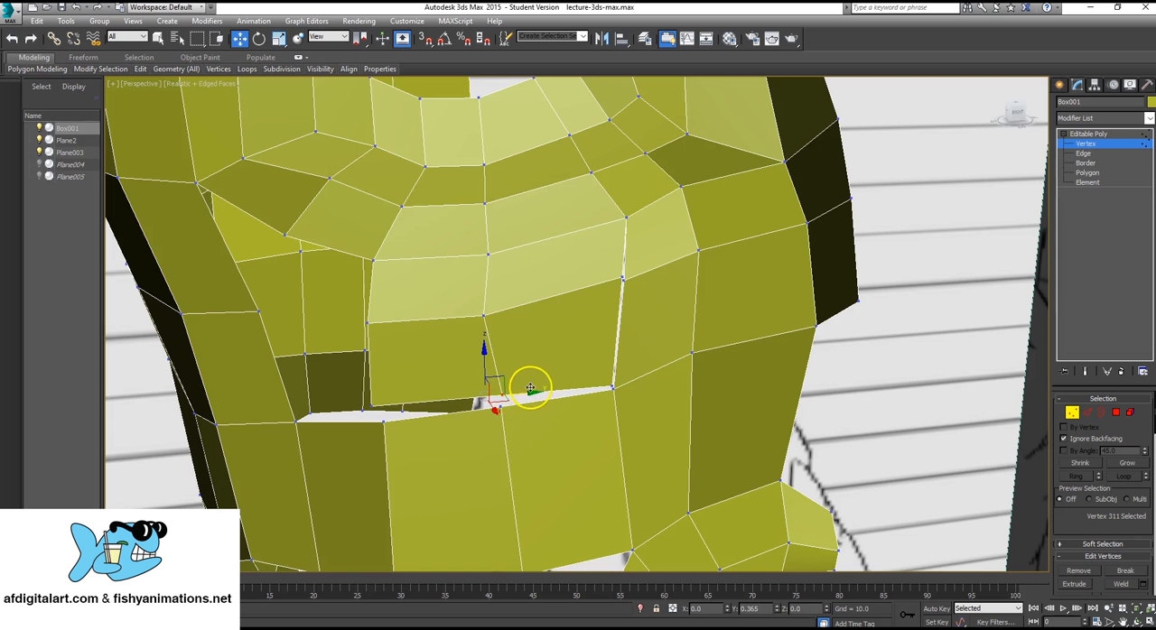
pyautogui.moveTo(500, 354); pyautogui.dragTo(504, 363)
pyautogui.keyDown('alt'); pyautogui.moveTo(504, 363); pyautogui.dragTo(562, 392, button='middle'); pyautogui.keyUp('alt')
pyautogui.moveTo(533, 412); pyautogui.dragTo(562, 403)
pyautogui.moveTo(516, 374); pyautogui.dragTo(520, 360)
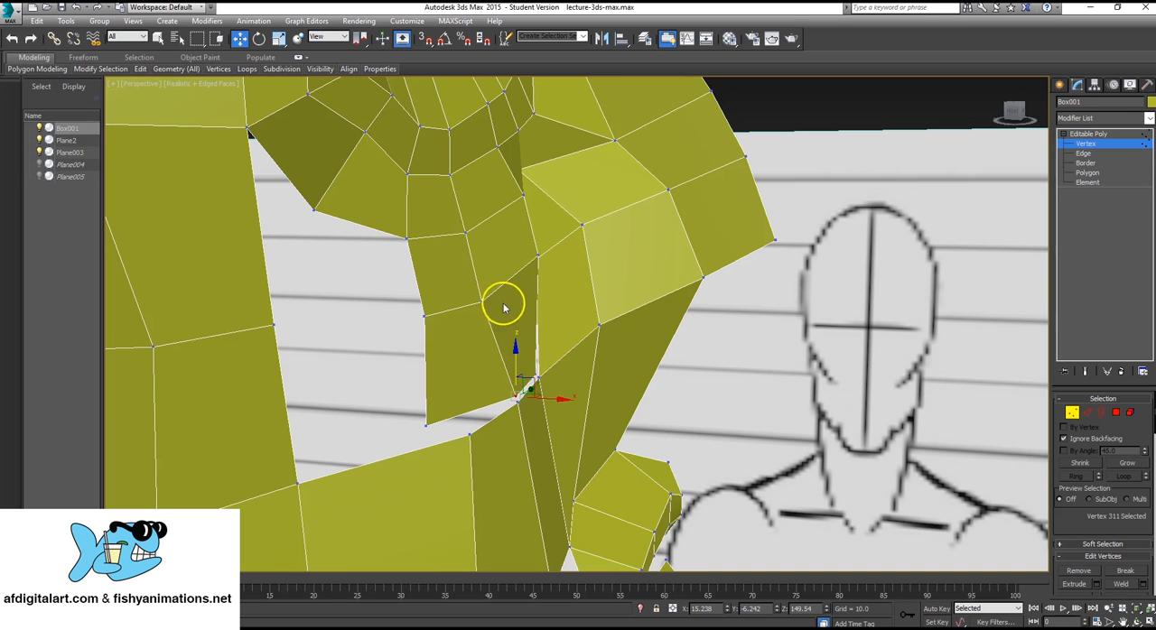
# Move the new row's rear lower vertex next to the matching upper vertex of the cheek strip.
pyautogui.click(493, 301)
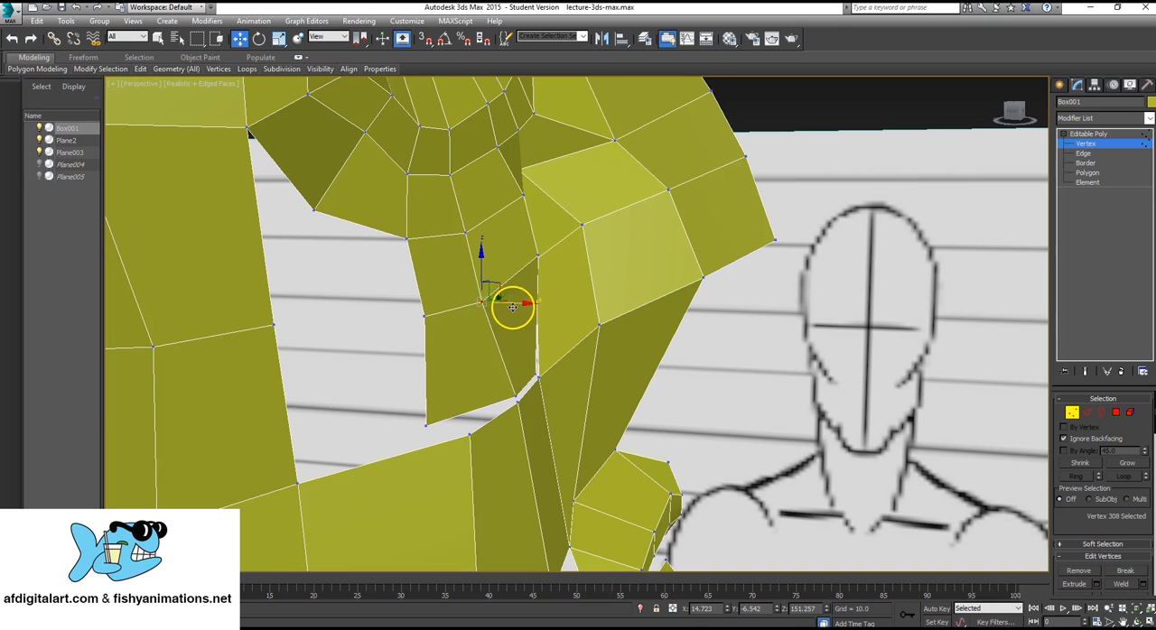
pyautogui.click(426, 426)
pyautogui.moveTo(457, 428); pyautogui.dragTo(498, 425)
pyautogui.keyDown('alt'); pyautogui.moveTo(516, 417); pyautogui.dragTo(629, 325, button='middle'); pyautogui.keyUp('alt')
# Collapse the new row's rear lower vertex and the adjacent cheek strip vertex into a single vertex.
pyautogui.press('q')
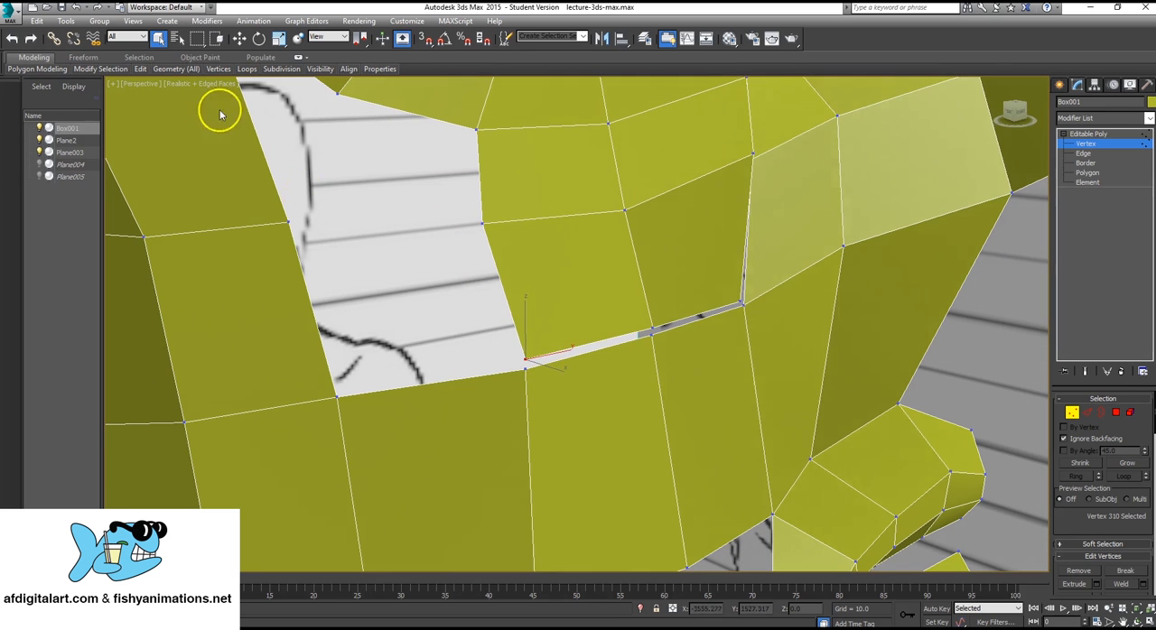
pyautogui.keyDown('ctrl'); pyautogui.click(525, 367); pyautogui.keyUp('ctrl')
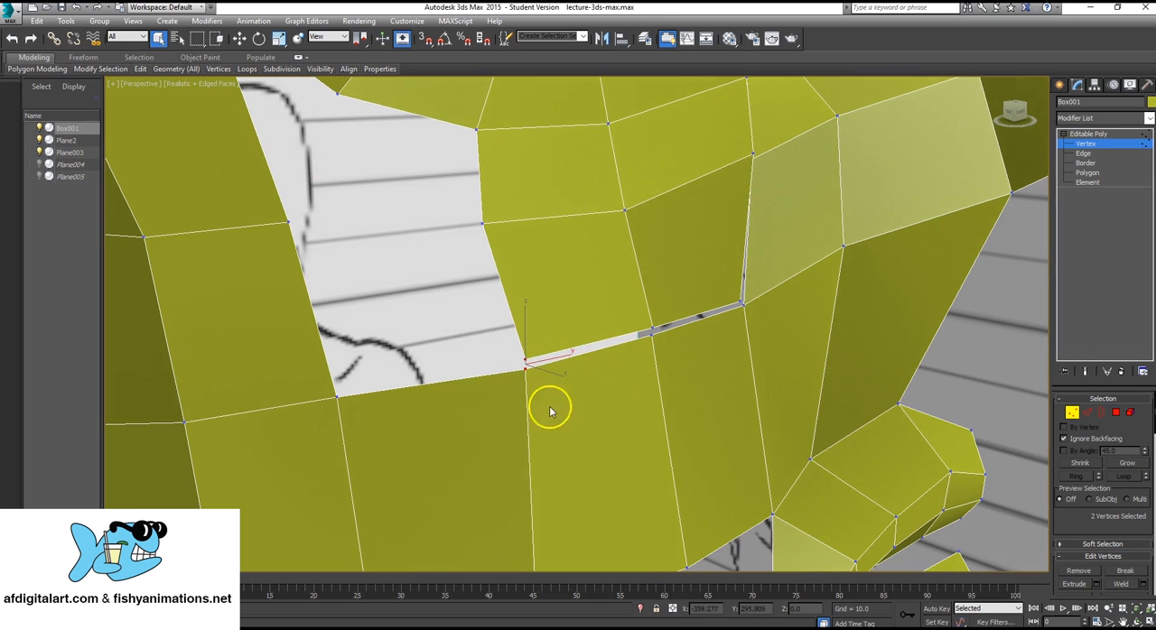
pyautogui.scroll(-5, 1139, 452)
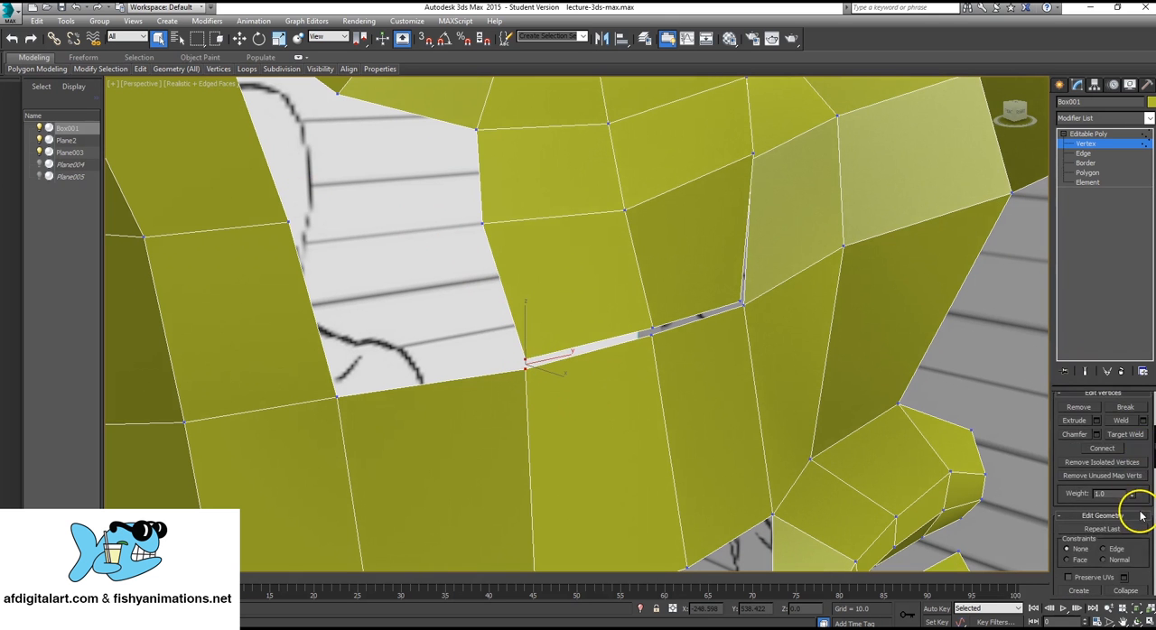
pyautogui.scroll(-3, 1140, 516)
pyautogui.click(1126, 501)
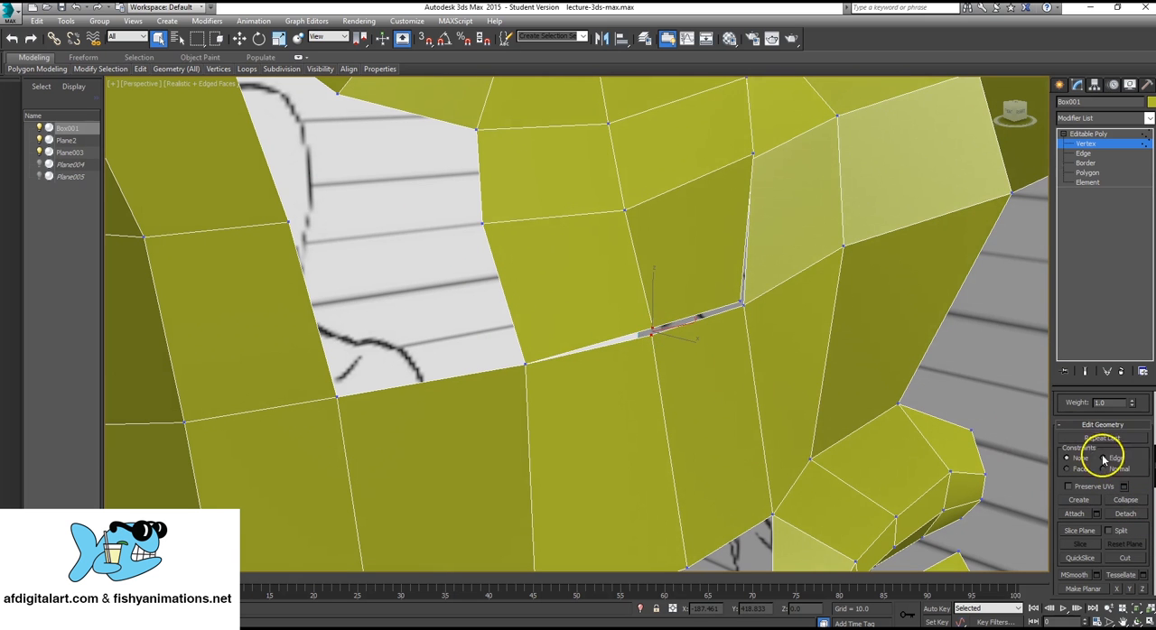
# Collapse the new row's middle and nose-side lower vertices with their matching cheek strip vertices, one pair at a time.
pyautogui.click(1124, 500)
pyautogui.click(740, 303)
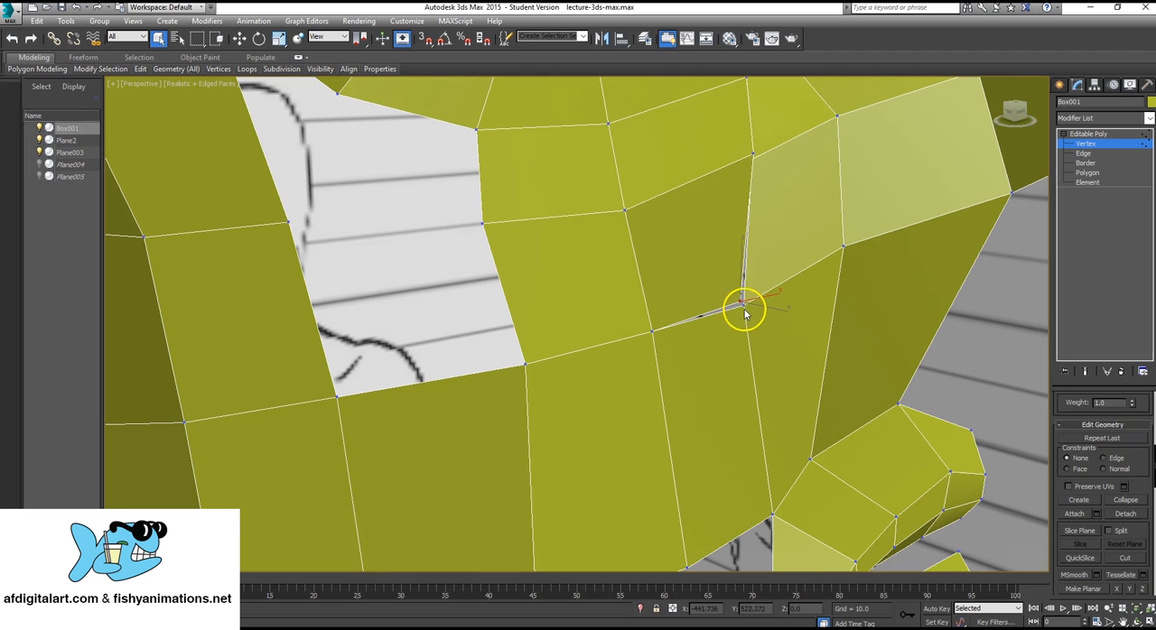
pyautogui.click(1124, 499)
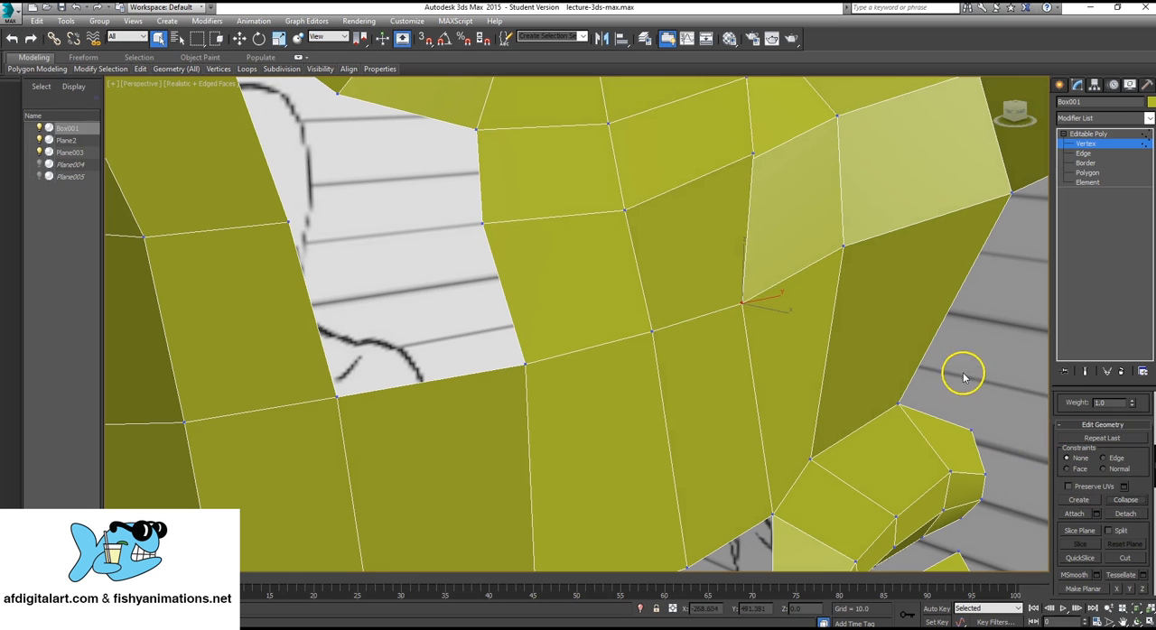
# Collapse the two split vertices one row above the merged nose-side corner to close the remaining vertical seam.
pyautogui.keyDown('alt'); pyautogui.moveTo(963, 375); pyautogui.dragTo(793, 109, button='middle'); pyautogui.keyUp('alt')
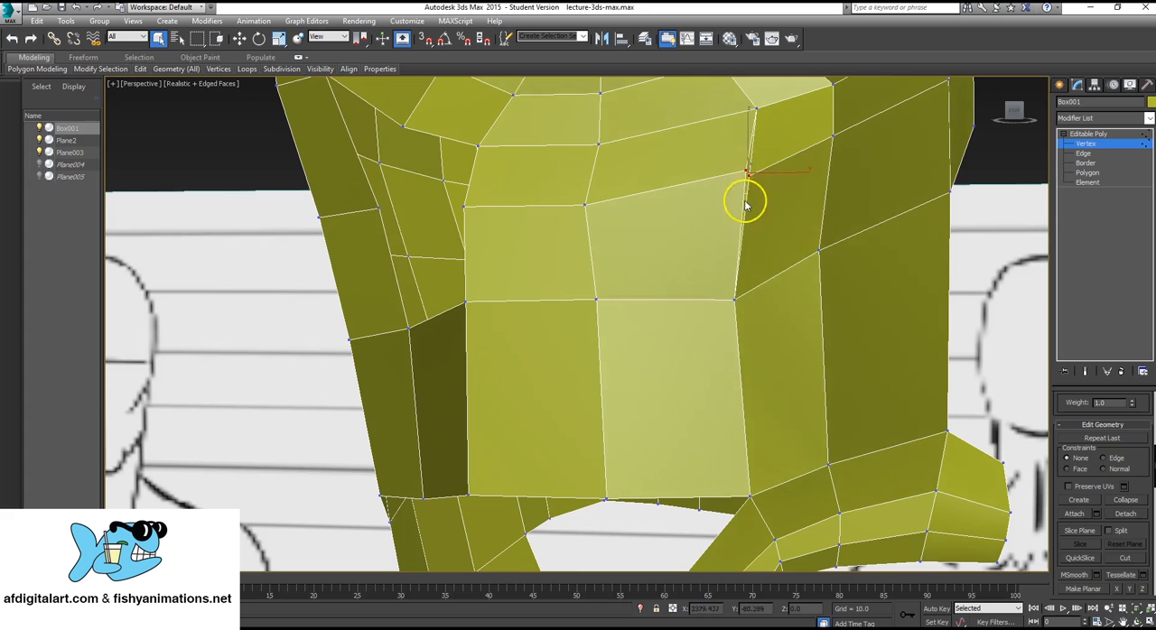
pyautogui.moveTo(746, 206)
pyautogui.keyDown('alt'); pyautogui.mouseDown(button='middle')
pyautogui.moveTo(753, 194)
pyautogui.moveTo(720, 211)
pyautogui.moveTo(786, 237)
pyautogui.moveTo(761, 177)
pyautogui.mouseUp(button='middle'); pyautogui.keyUp('alt')
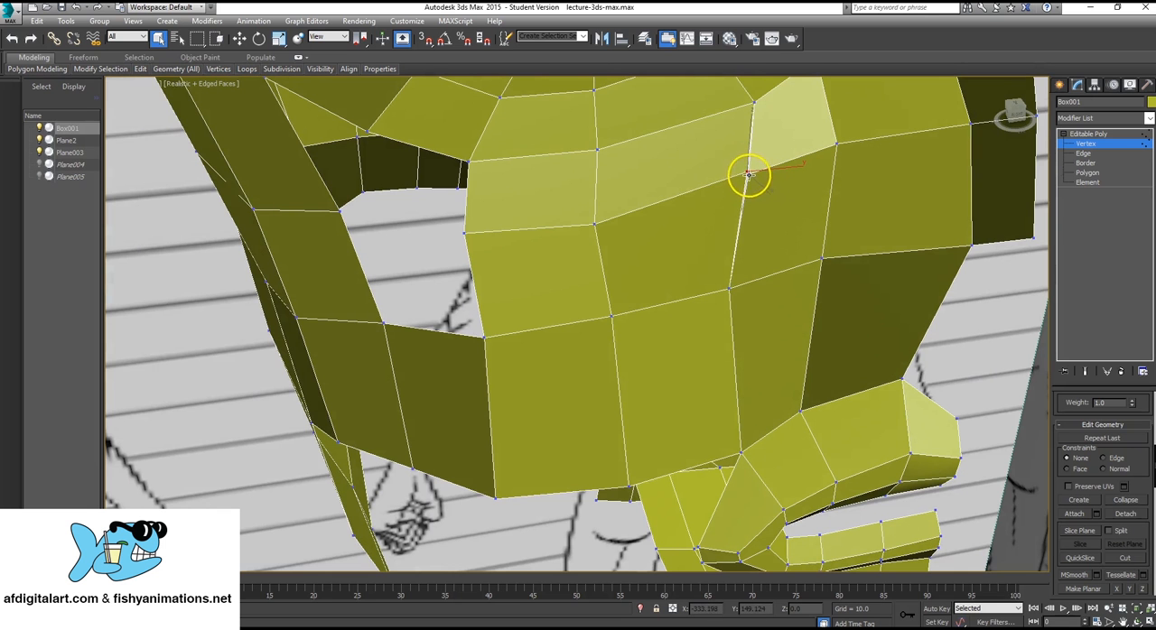
pyautogui.keyDown('ctrl'); pyautogui.click(749, 175); pyautogui.keyUp('ctrl')
pyautogui.click(1126, 499)
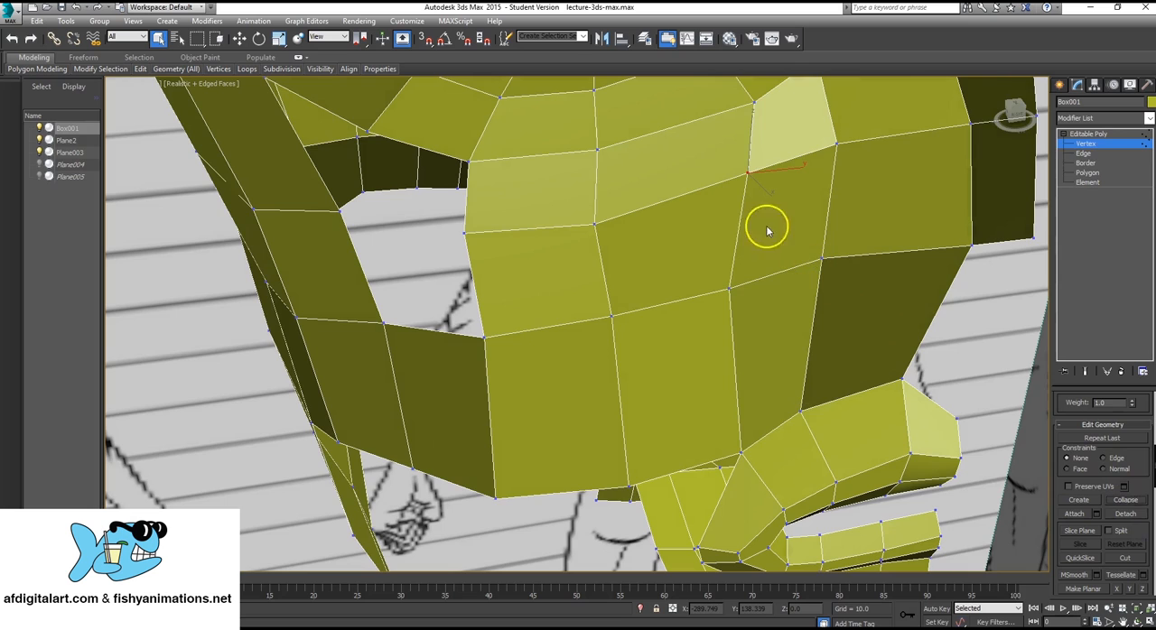
# Move the middle vertex on the cheek hole's upper border slightly forward and toward the nose, keeping its height.
pyautogui.moveTo(612, 192)
pyautogui.keyDown('alt'); pyautogui.mouseDown(button='middle')
pyautogui.moveTo(676, 183)
pyautogui.moveTo(614, 201)
pyautogui.moveTo(660, 234)
pyautogui.moveTo(626, 277)
pyautogui.moveTo(637, 286)
pyautogui.moveTo(528, 236)
pyautogui.mouseUp(button='middle'); pyautogui.keyUp('alt')
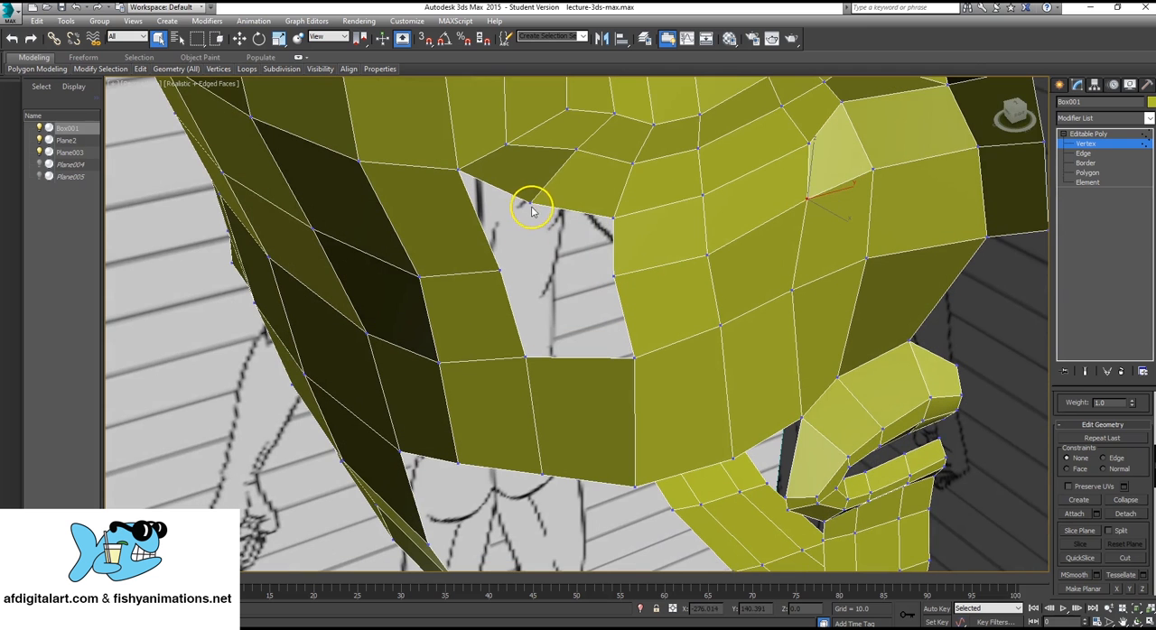
pyautogui.click(530, 204)
pyautogui.press('w')
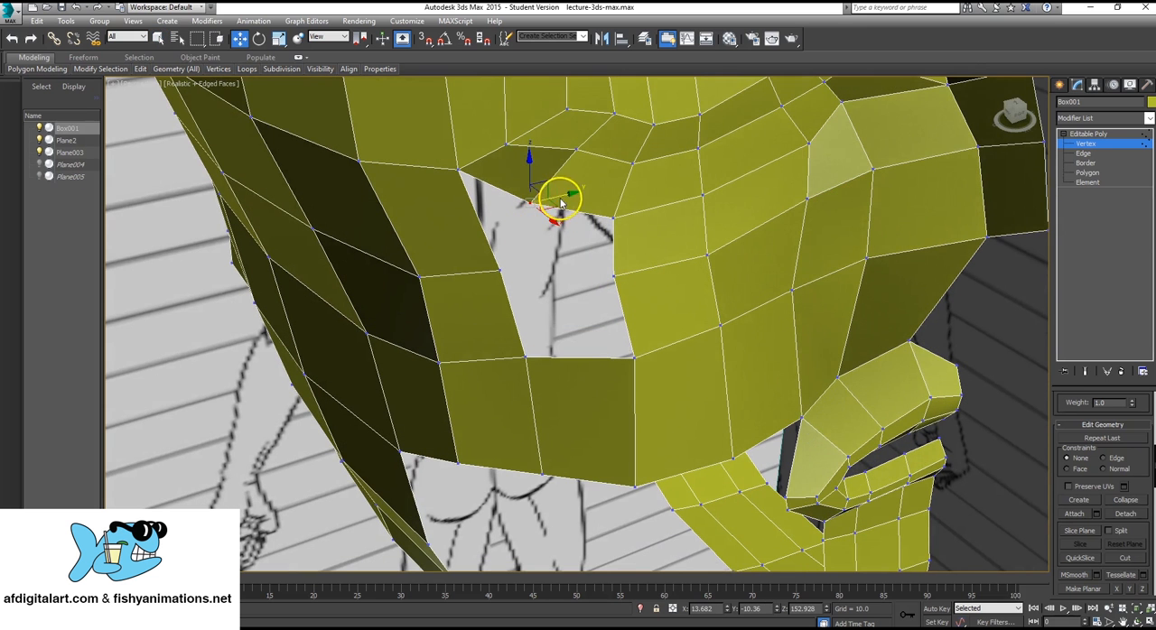
pyautogui.moveTo(574, 218); pyautogui.dragTo(589, 224)
# Cut a vertical edge through the middle of the cheek strip polygon directly below the hole.
pyautogui.keyDown('alt'); pyautogui.moveTo(656, 151); pyautogui.dragTo(626, 215, button='middle'); pyautogui.keyUp('alt')
pyautogui.scroll(-3, 608, 224)
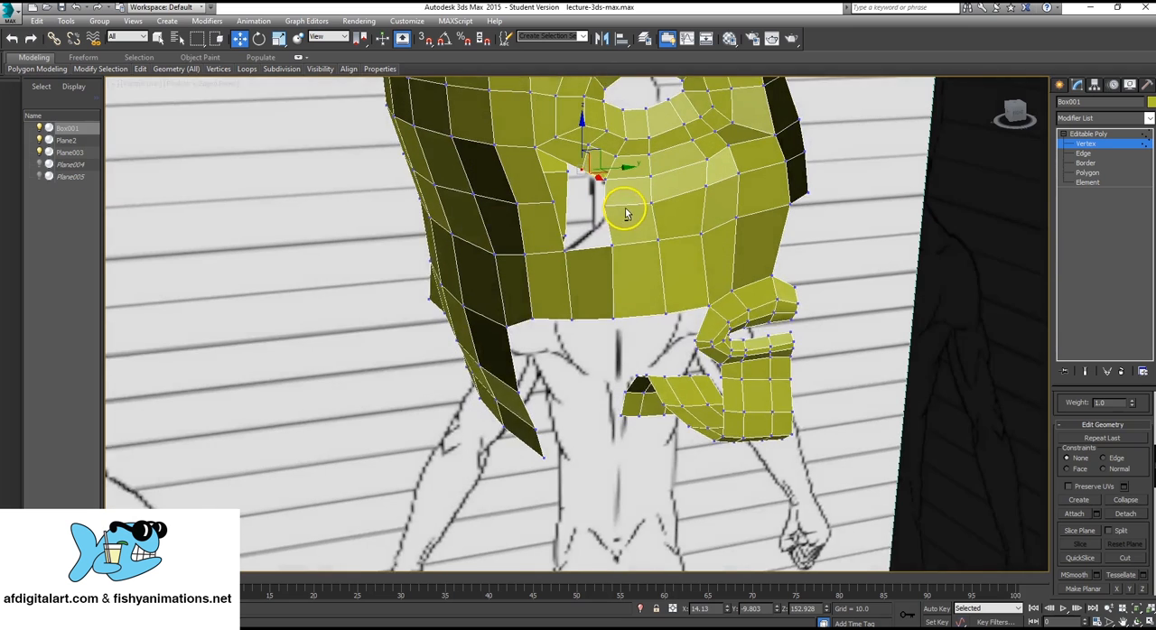
pyautogui.scroll(3, 620, 231)
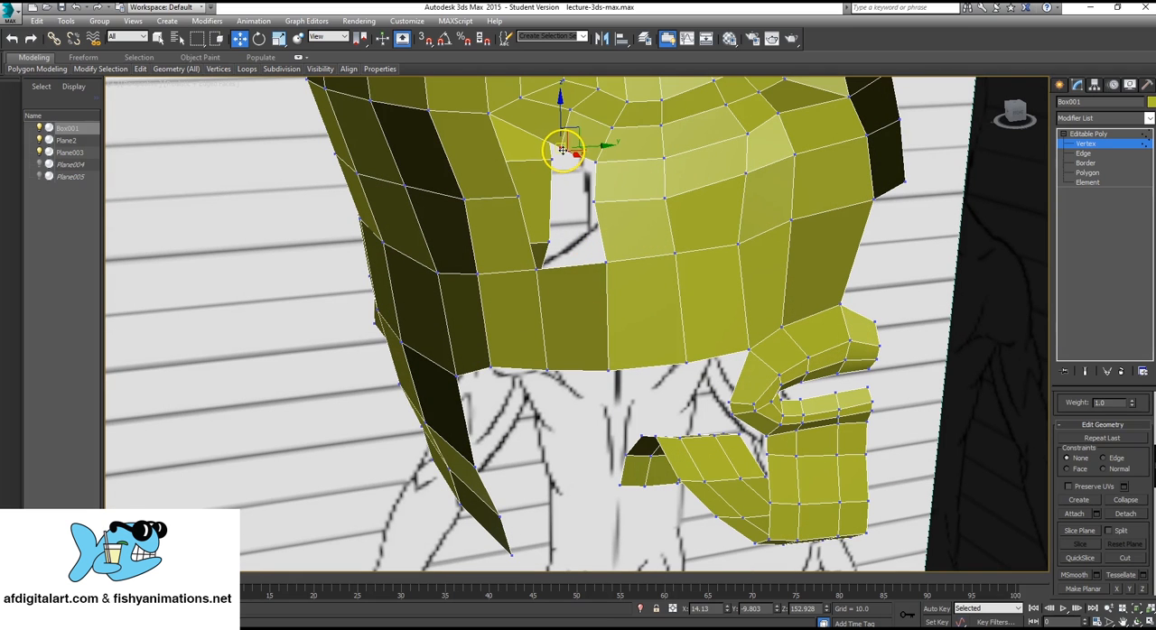
pyautogui.keyDown('alt'); pyautogui.moveTo(576, 226); pyautogui.dragTo(614, 261, button='middle'); pyautogui.keyUp('alt')
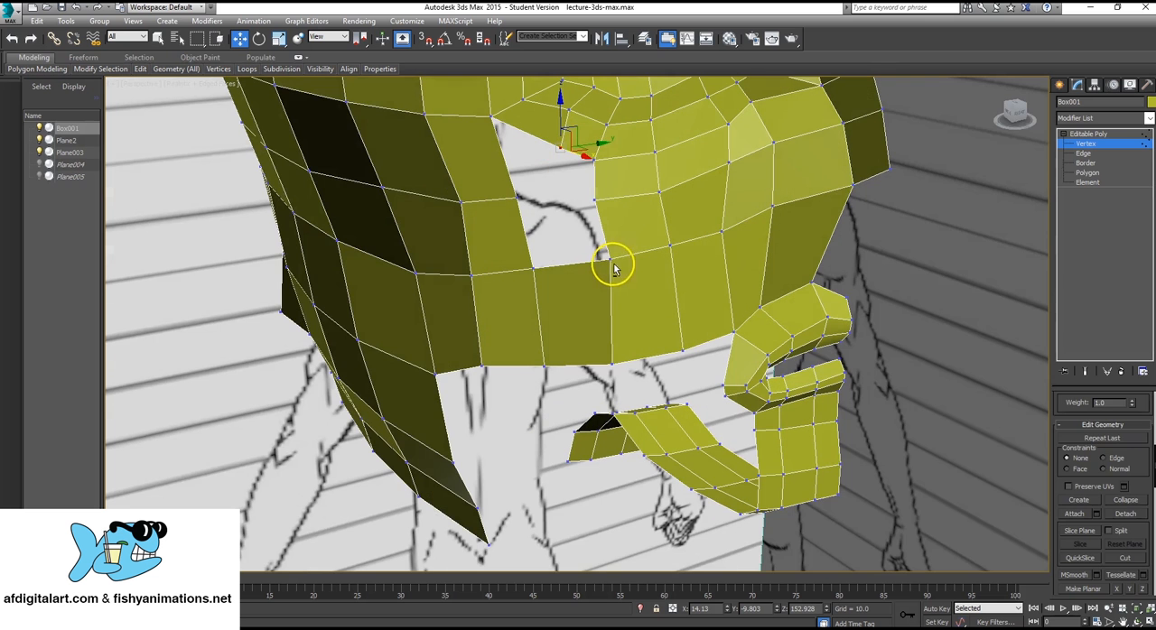
pyautogui.click(1103, 135)
pyautogui.keyDown('alt'); pyautogui.moveTo(521, 311); pyautogui.dragTo(519, 313, button='middle'); pyautogui.keyUp('alt')
pyautogui.scroll(-4, 1148, 424)
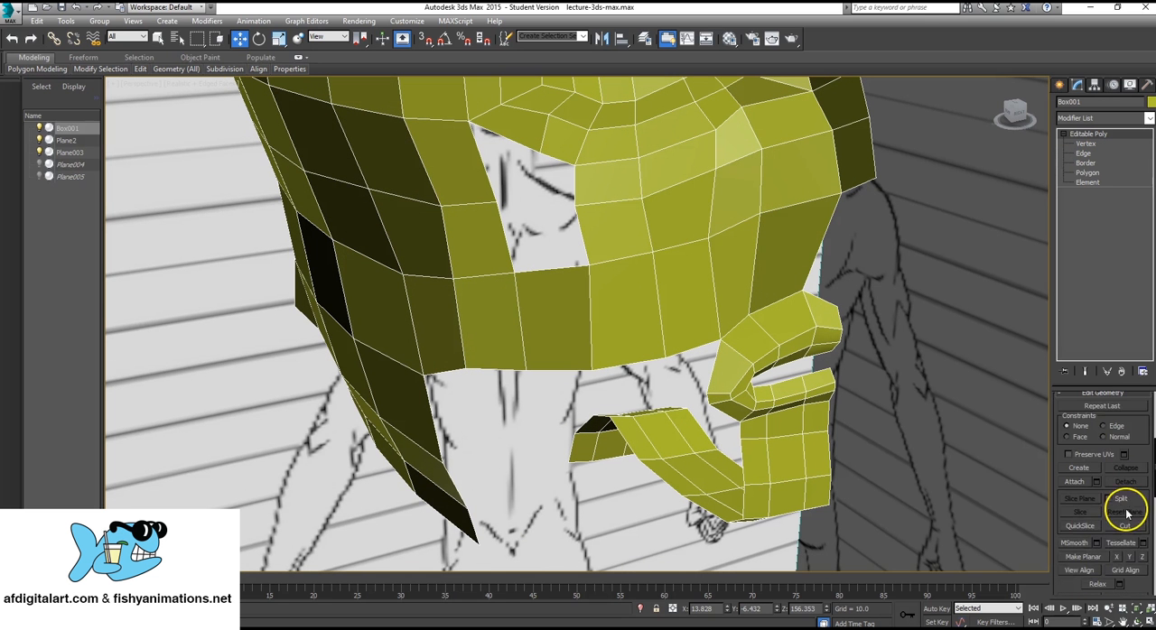
pyautogui.click(1123, 526)
pyautogui.click(550, 269)
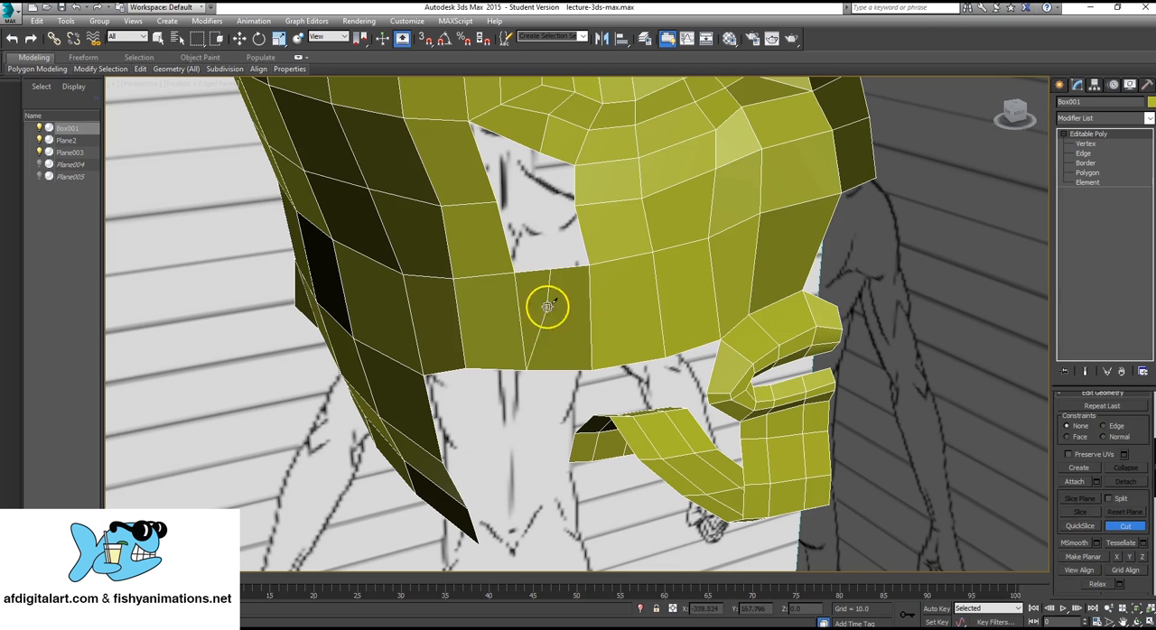
pyautogui.click(554, 364)
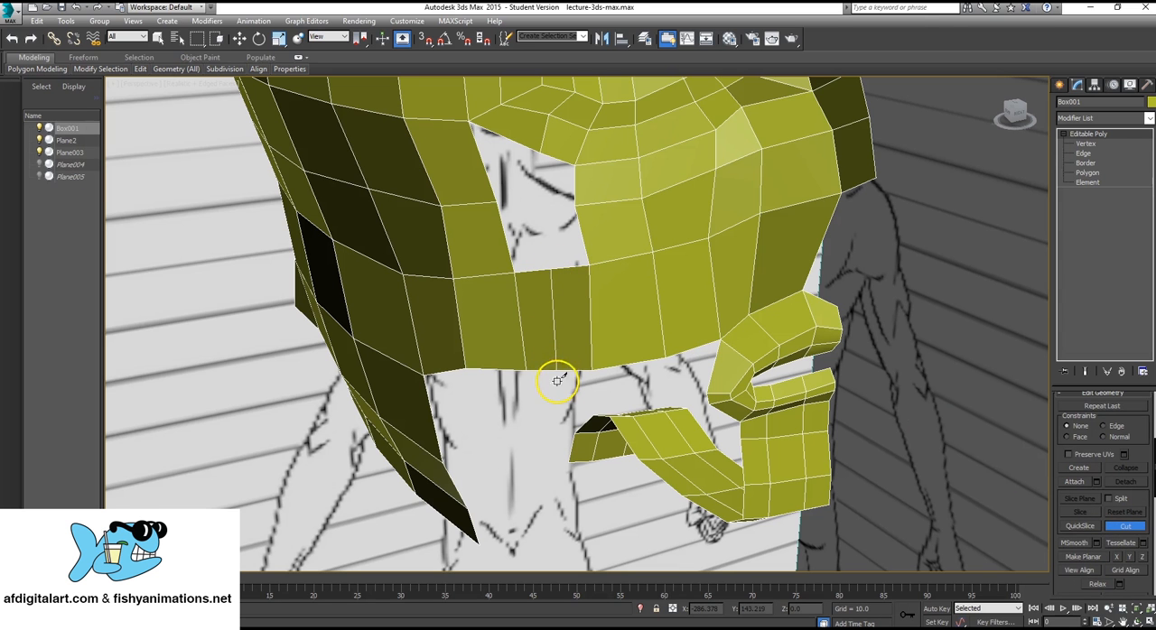
# Extrude the two edges on the cheek hole's upper border downward to form two new polygons.
pyautogui.click(1087, 173)
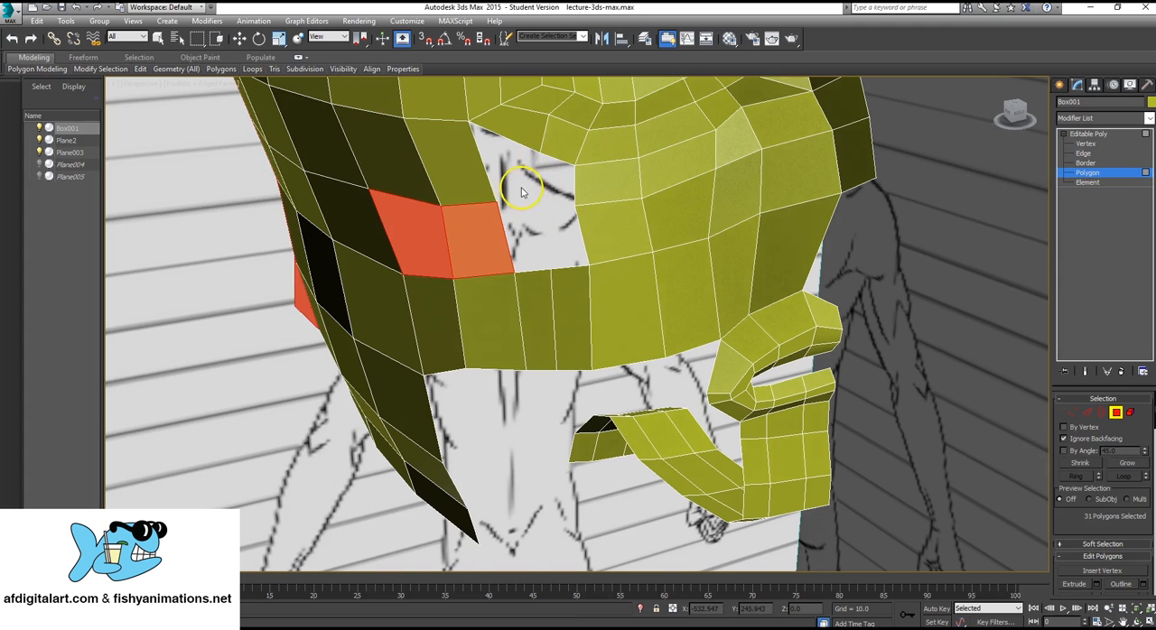
pyautogui.keyDown('alt'); pyautogui.moveTo(521, 191); pyautogui.dragTo(487, 316, button='middle'); pyautogui.keyUp('alt')
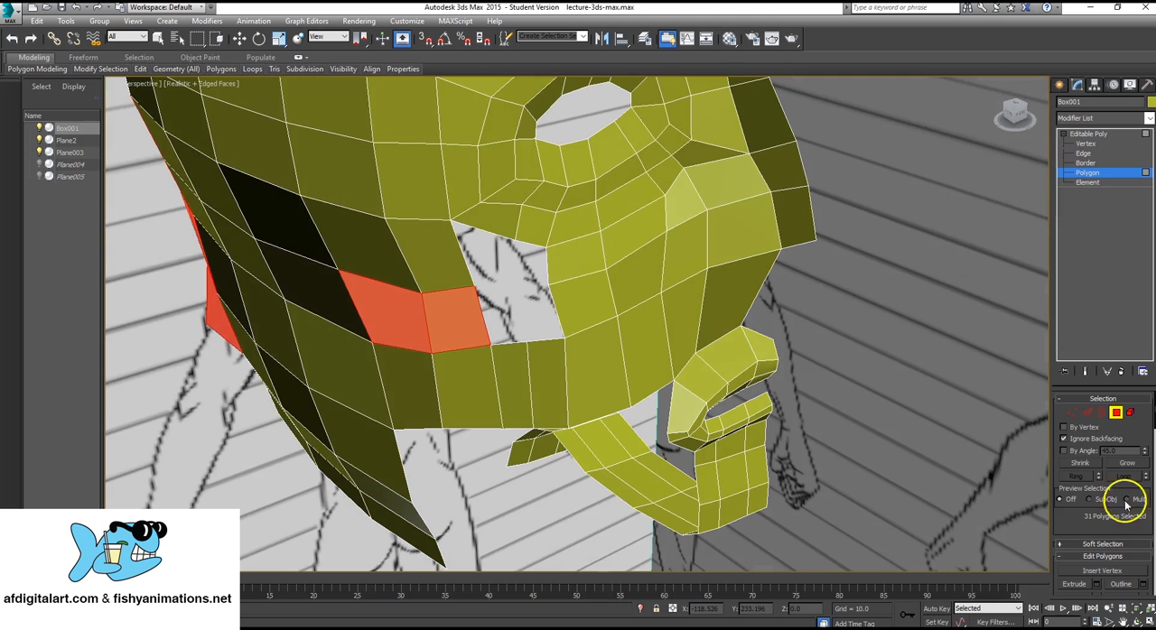
pyautogui.click(1083, 153)
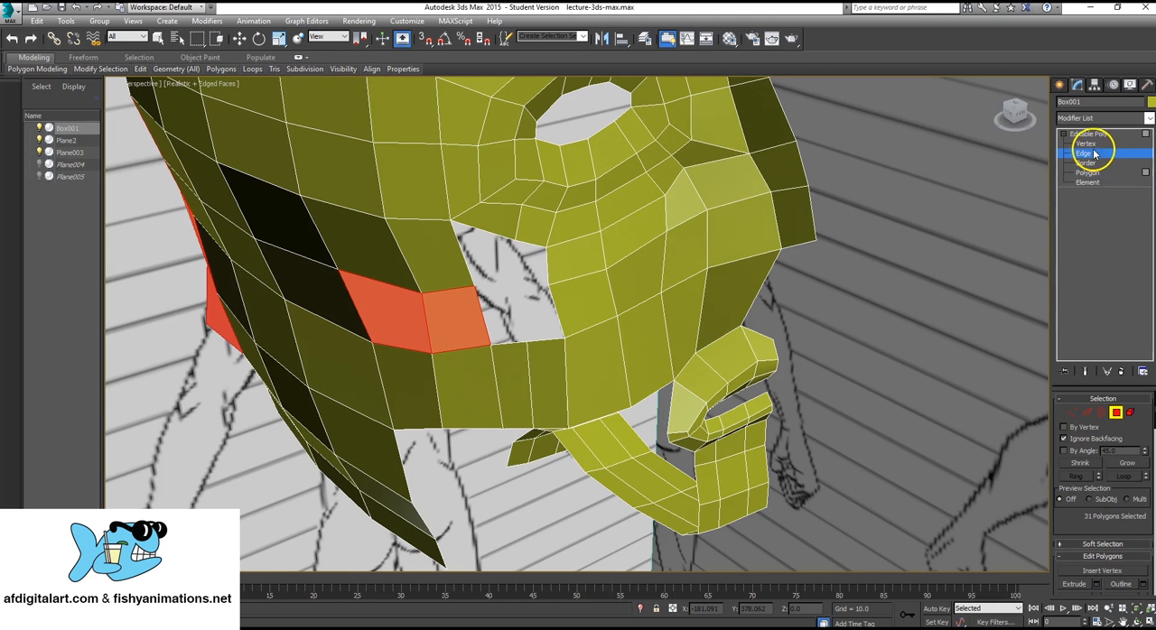
pyautogui.press('w')
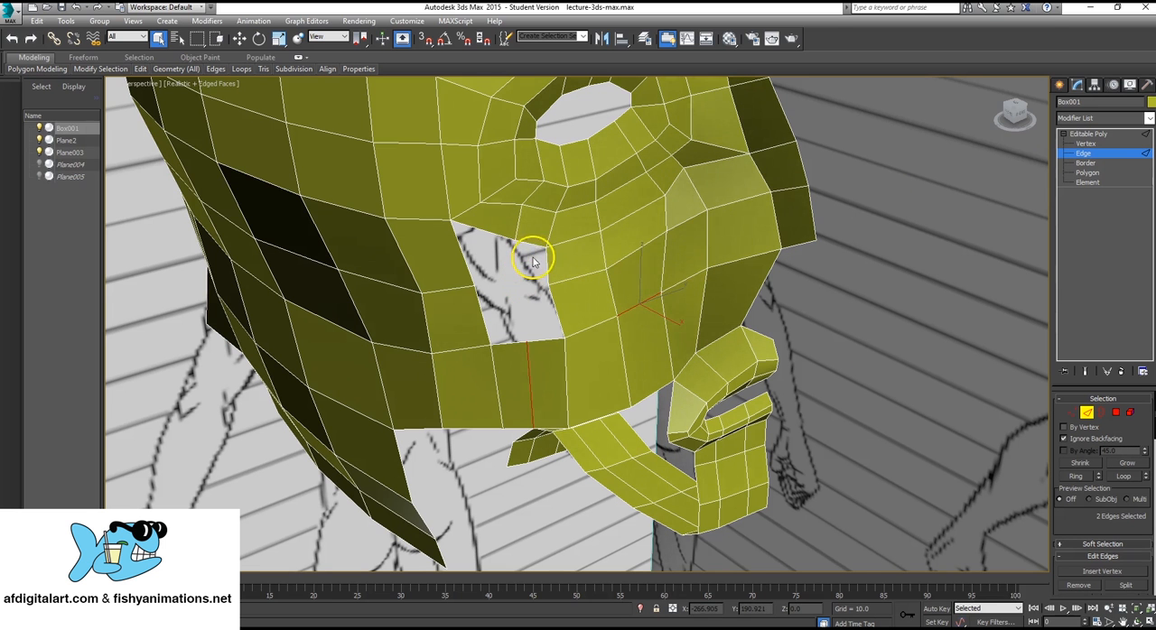
pyautogui.keyDown('ctrl'); pyautogui.click(494, 235); pyautogui.keyUp('ctrl')
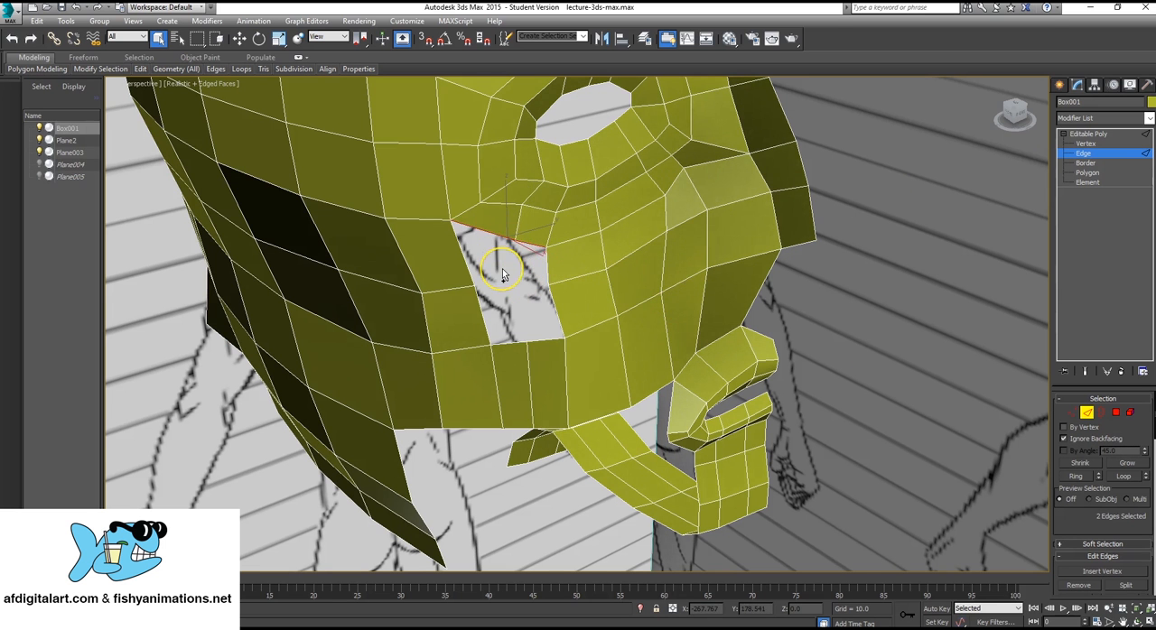
pyautogui.press('w')
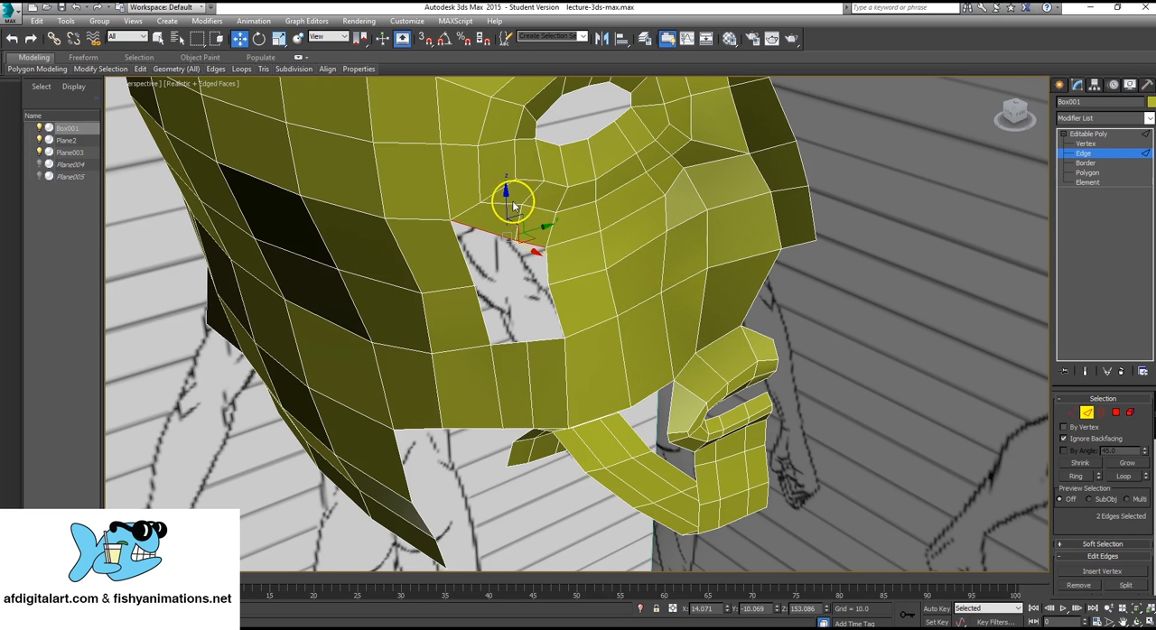
pyautogui.moveTo(505, 201); pyautogui.dragTo(520, 254)
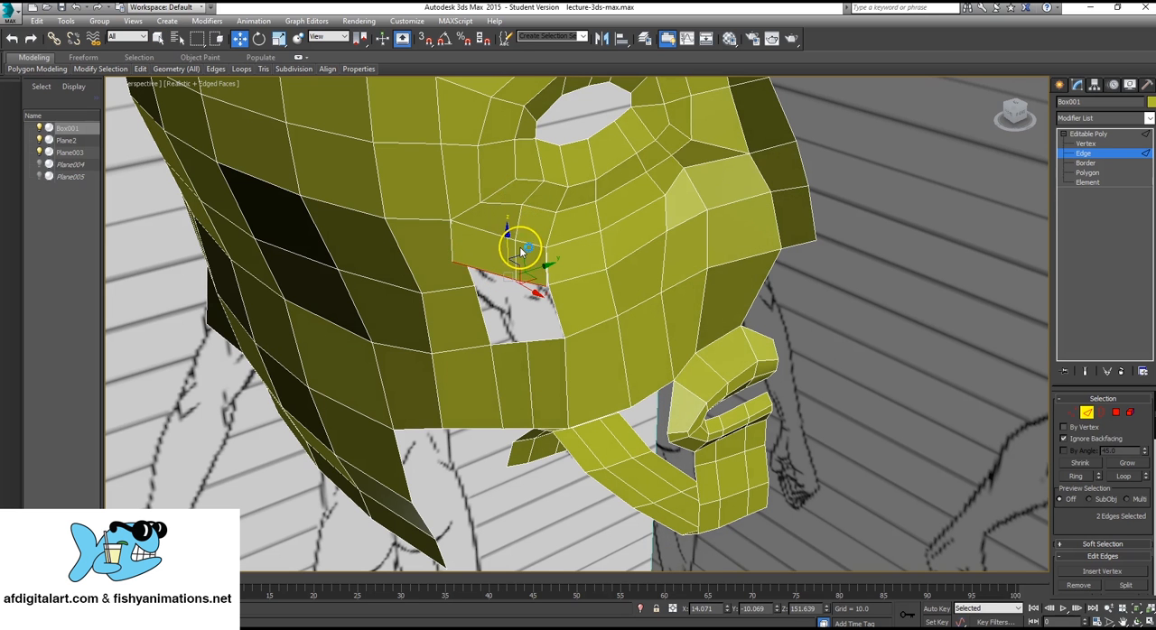
# Move the new polygons' rear lower vertex next to the middle vertex on the hole's rear border.
pyautogui.press('1')
pyautogui.click(453, 262)
pyautogui.moveTo(454, 262); pyautogui.dragTo(498, 298)
# Collapse the new polygons' rear lower vertex and the adjacent vertex on the hole's rear border into one.
pyautogui.scroll(2, 502, 326)
pyautogui.scroll(-2, 501, 326)
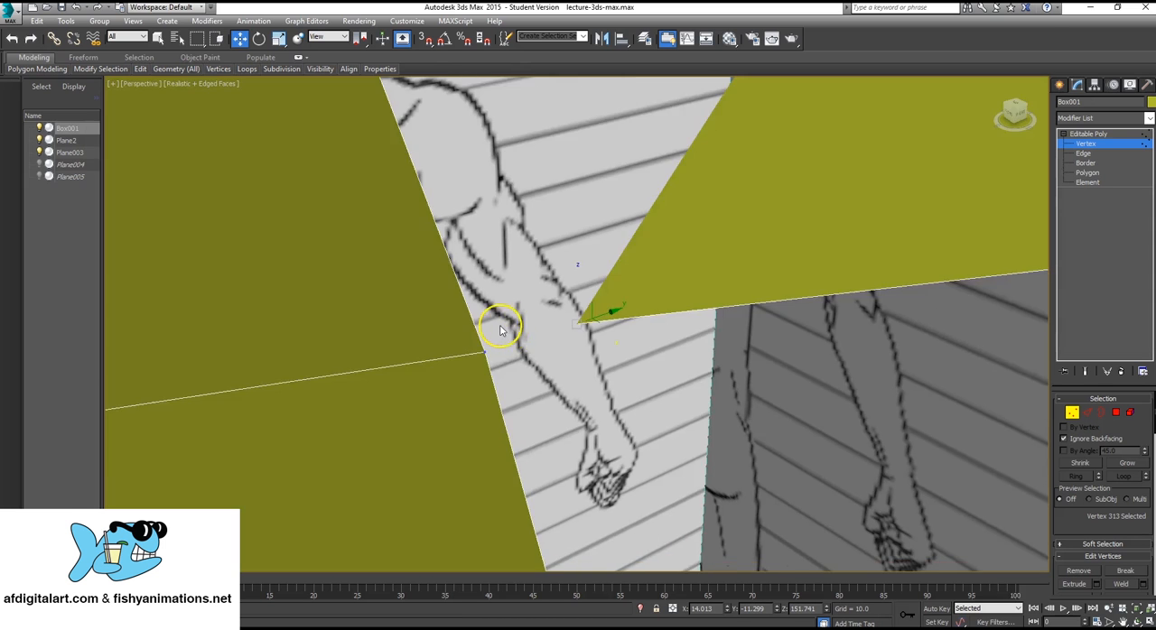
pyautogui.scroll(-5, 506, 326)
pyautogui.scroll(3, 516, 333)
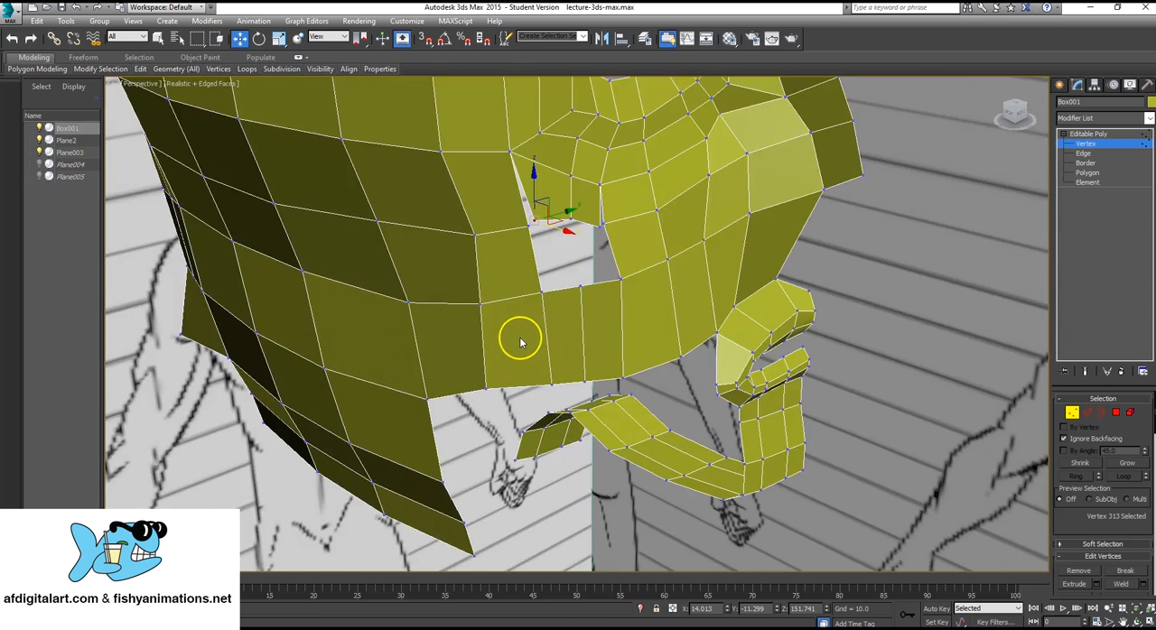
pyautogui.scroll(4, 568, 233)
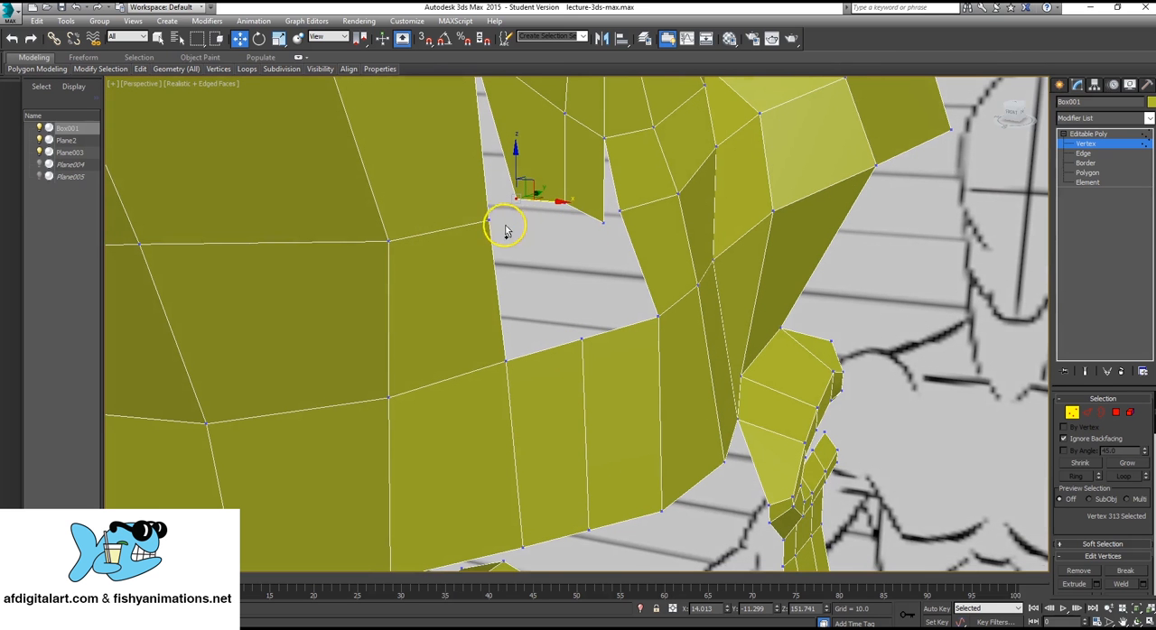
pyautogui.keyDown('ctrl'); pyautogui.click(486, 221); pyautogui.keyUp('ctrl')
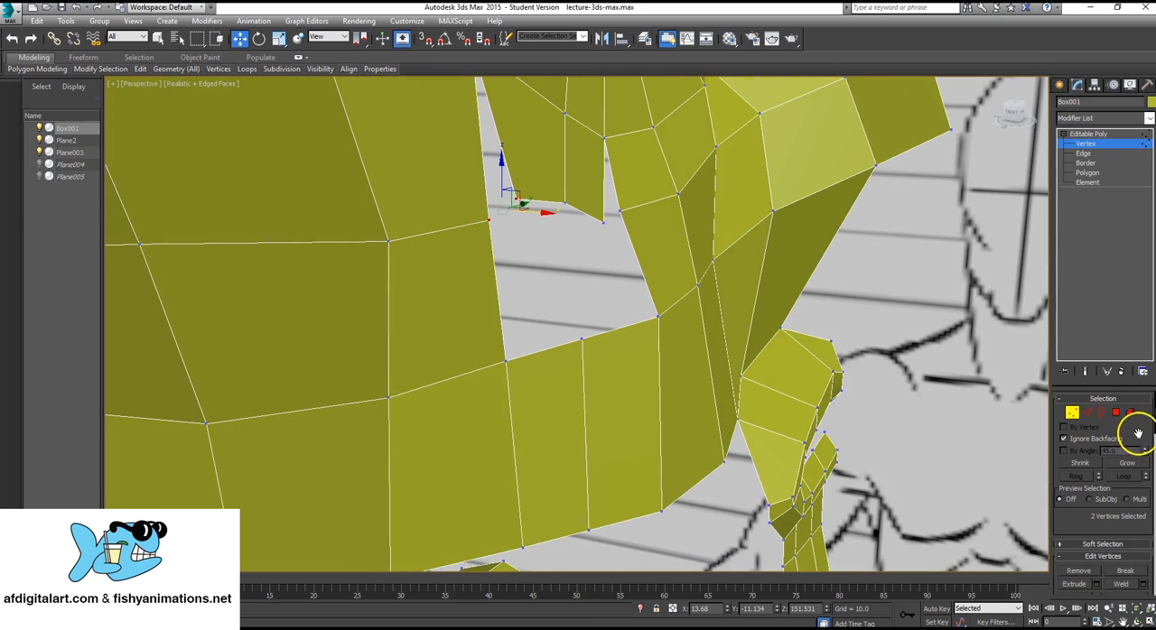
pyautogui.scroll(-3, 1136, 452)
pyautogui.scroll(-3, 1124, 522)
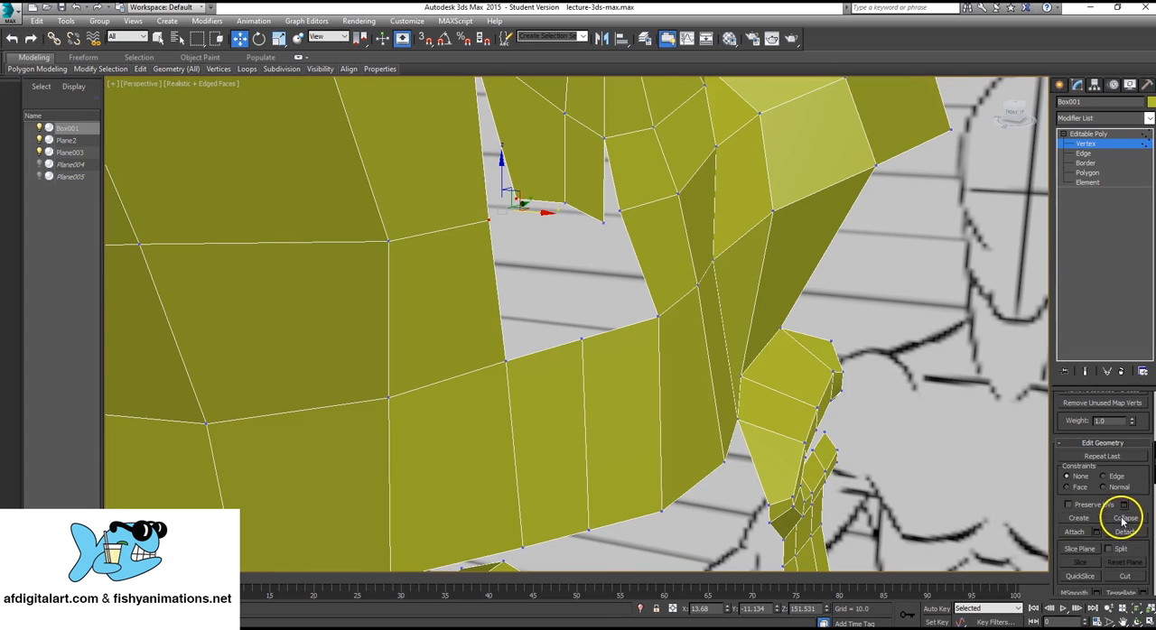
pyautogui.click(1124, 518)
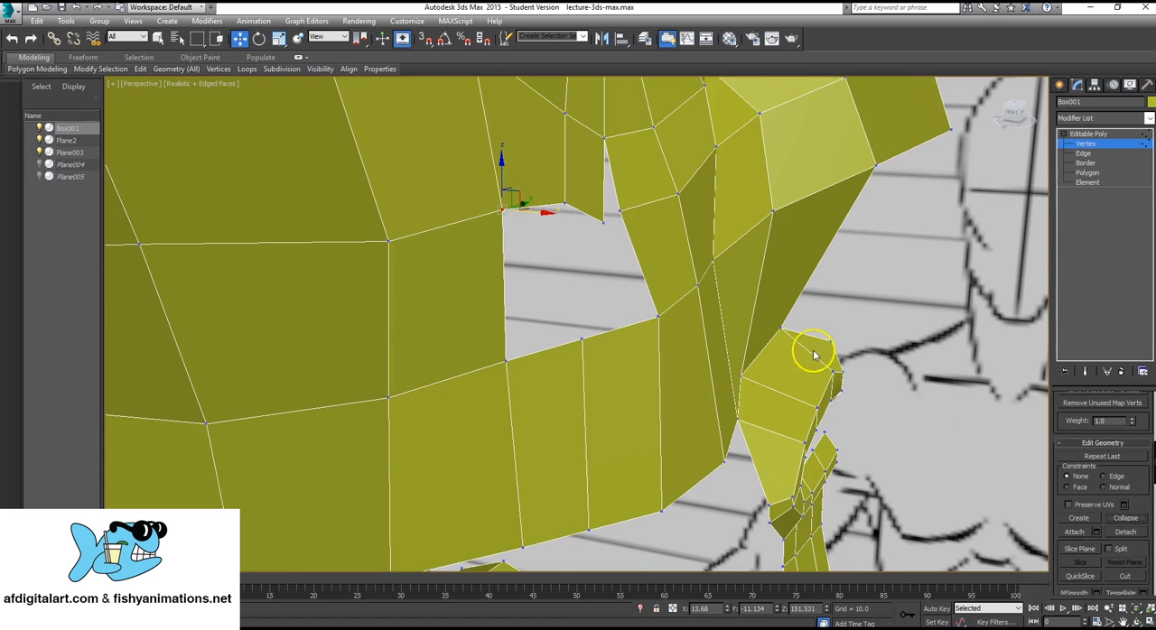
# Collapse the new polygons' front lower vertex and the adjacent vertex on the hole's front border into one.
pyautogui.click(605, 222)
pyautogui.press('F3')
pyautogui.press('F3')
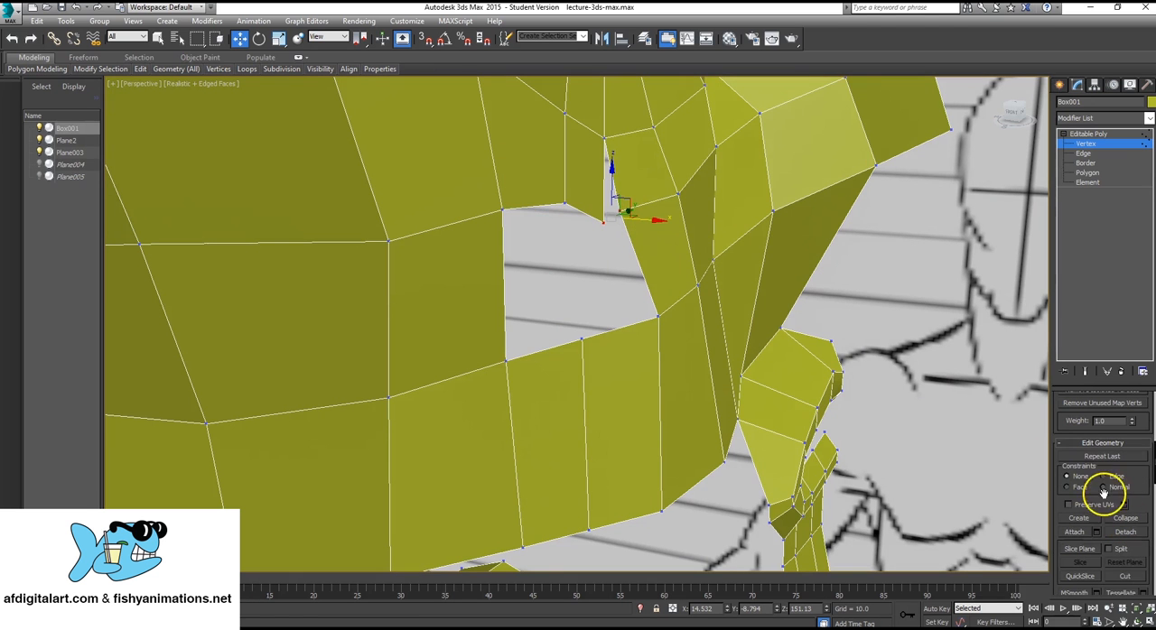
pyautogui.keyDown('alt'); pyautogui.moveTo(639, 225); pyautogui.dragTo(589, 249, button='middle'); pyautogui.keyUp('alt')
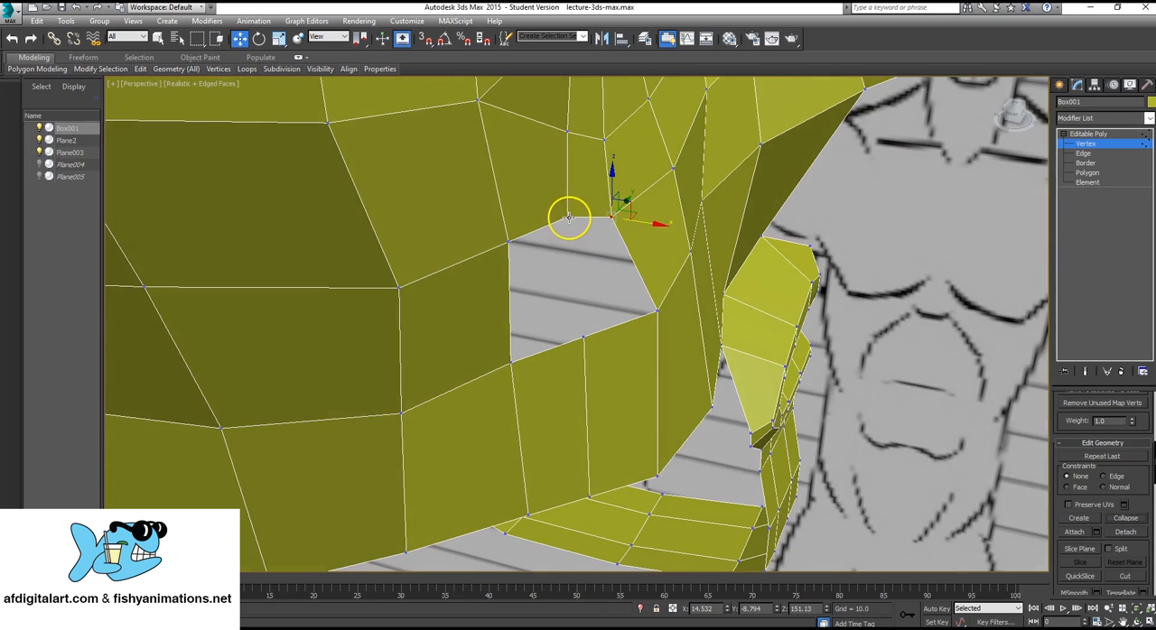
# Move the new polygons' middle lower vertex slightly outward and down to even out the hole's upper border.
pyautogui.click(568, 217)
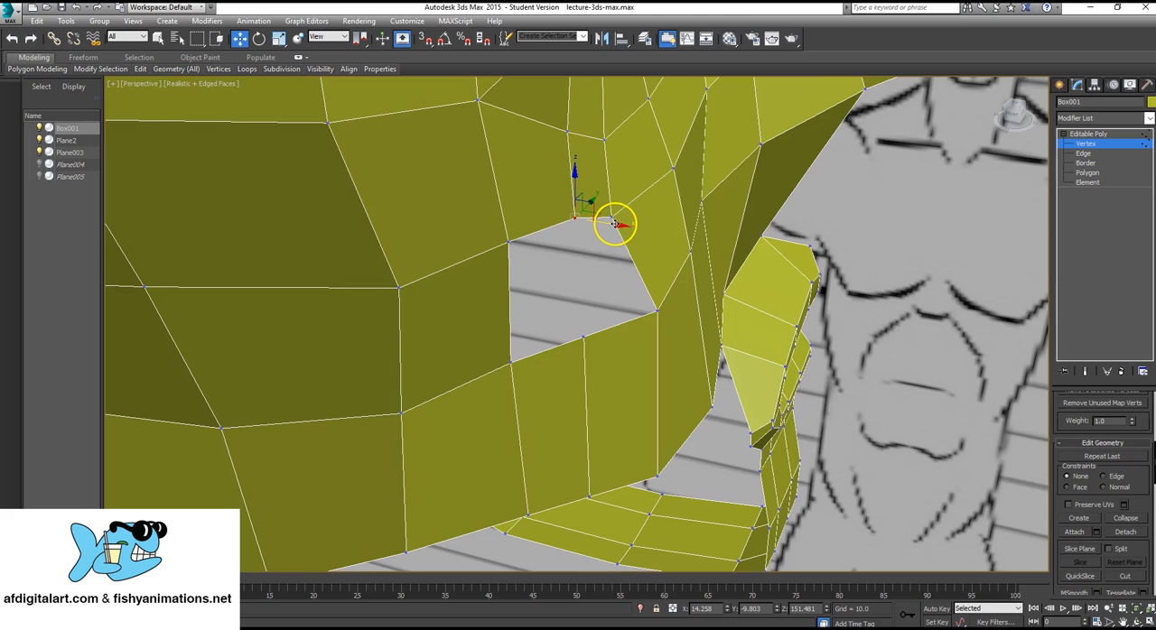
pyautogui.keyDown('alt'); pyautogui.moveTo(616, 261); pyautogui.dragTo(586, 204, button='middle'); pyautogui.keyUp('alt')
pyautogui.moveTo(574, 182); pyautogui.dragTo(578, 192)
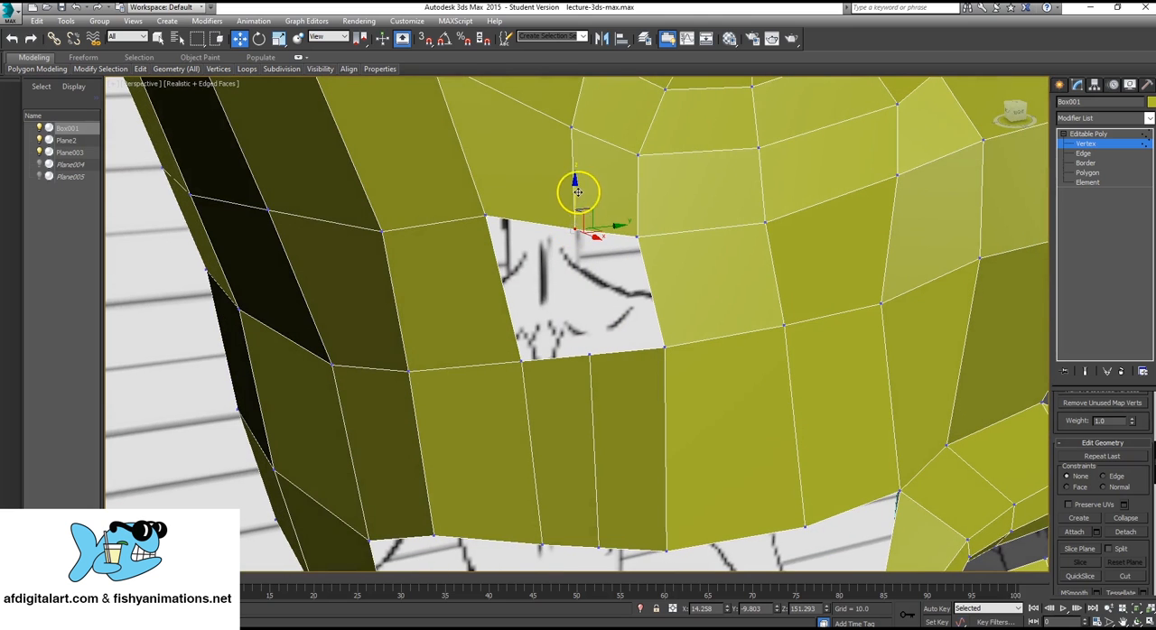
# Shift the vertex at the cheek hole's lower front corner slightly inward along the X axis.
pyautogui.moveTo(480, 298)
pyautogui.keyDown('alt'); pyautogui.mouseDown(button='middle')
pyautogui.moveTo(587, 290)
pyautogui.moveTo(529, 299)
pyautogui.moveTo(748, 194)
pyautogui.moveTo(666, 269)
pyautogui.moveTo(619, 282)
pyautogui.moveTo(691, 276)
pyautogui.moveTo(714, 250)
pyautogui.moveTo(767, 283)
pyautogui.mouseUp(button='middle'); pyautogui.keyUp('alt')
pyautogui.click(714, 250)
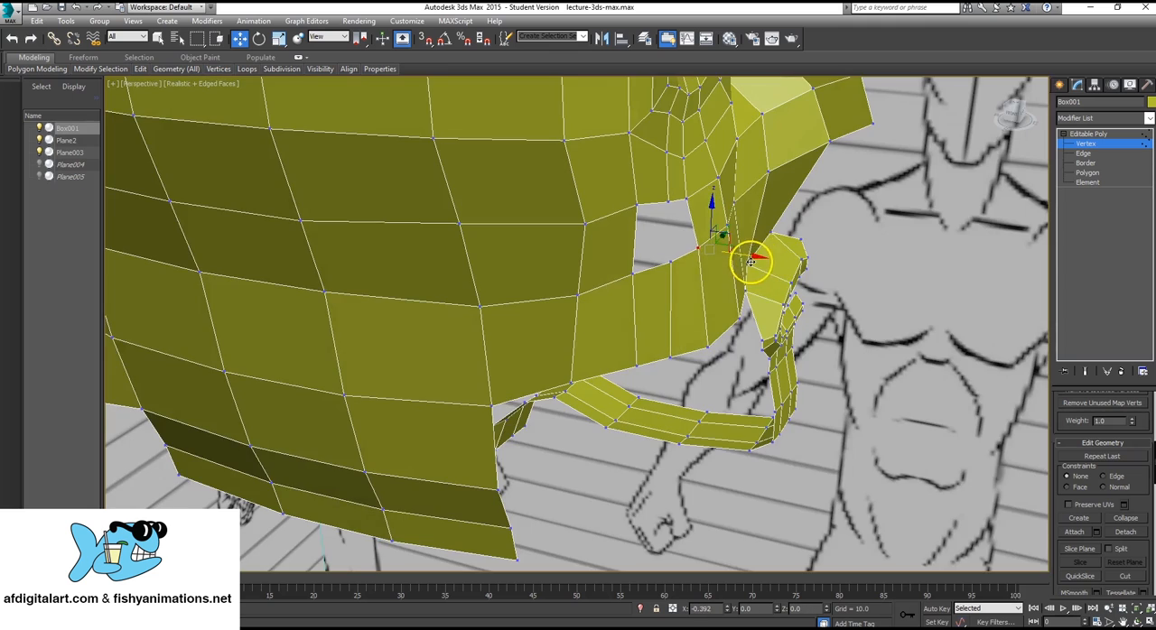
pyautogui.moveTo(717, 186)
pyautogui.keyDown('alt'); pyautogui.mouseDown(button='middle')
pyautogui.moveTo(593, 176)
pyautogui.moveTo(701, 184)
pyautogui.mouseUp(button='middle'); pyautogui.keyUp('alt')
# Create a four-sided polygon across the front part of the cheek hole by joining its upper and lower border vertices.
pyautogui.moveTo(701, 183); pyautogui.dragTo(653, 252, button='middle')
pyautogui.scroll(3, 653, 253)
pyautogui.click(1087, 172)
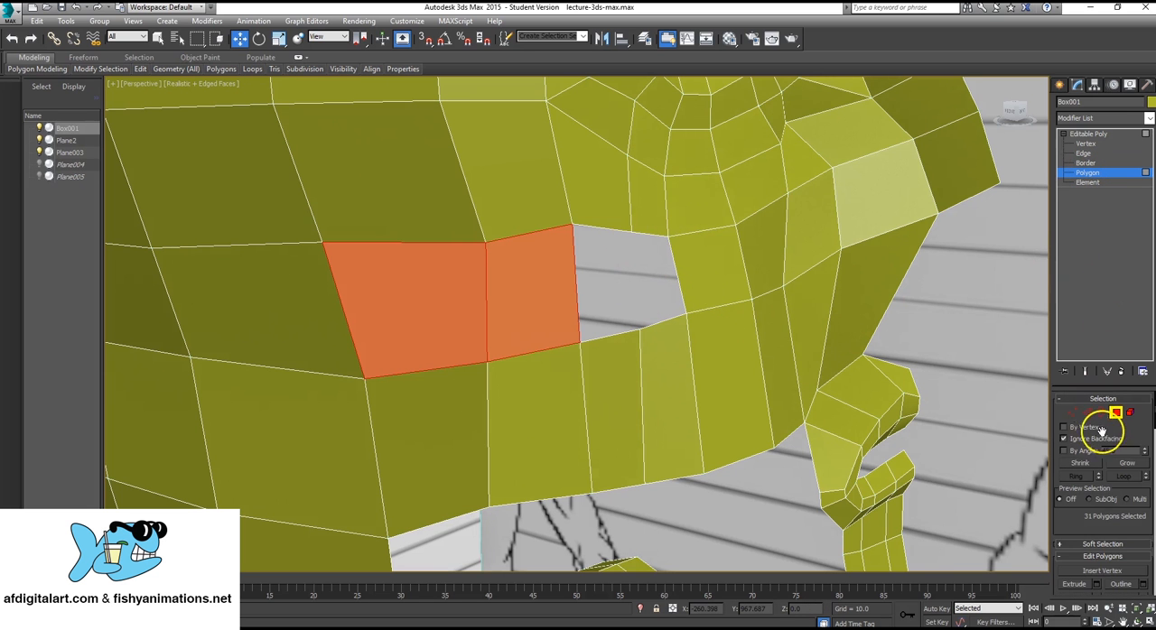
pyautogui.scroll(-2, 1128, 474)
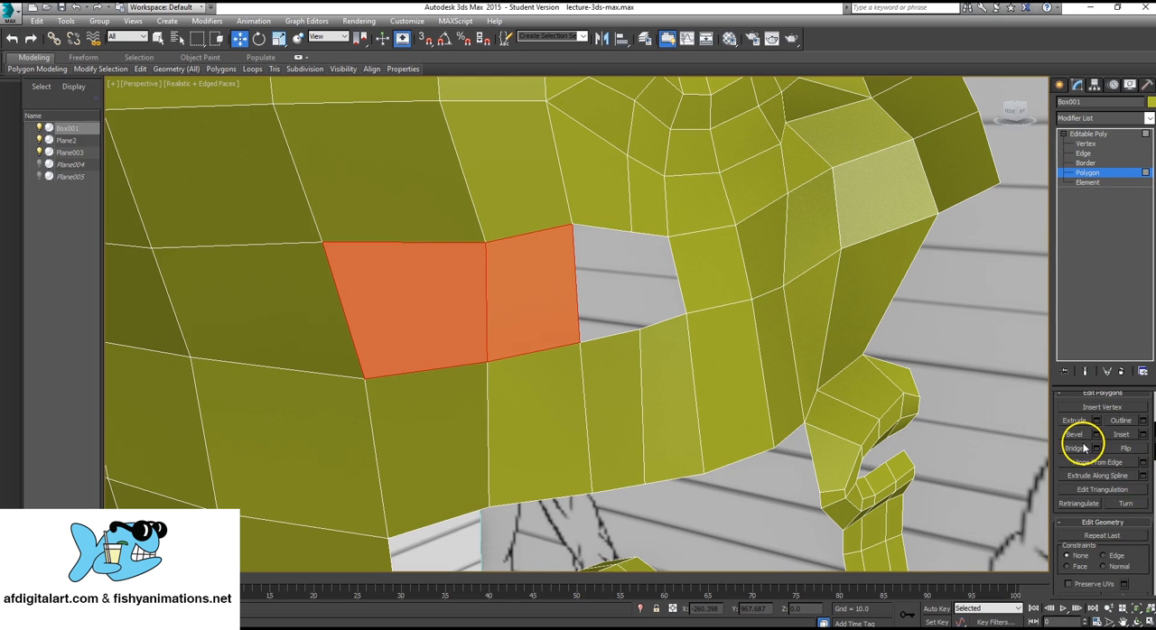
pyautogui.scroll(-3, 1088, 451)
pyautogui.click(1081, 508)
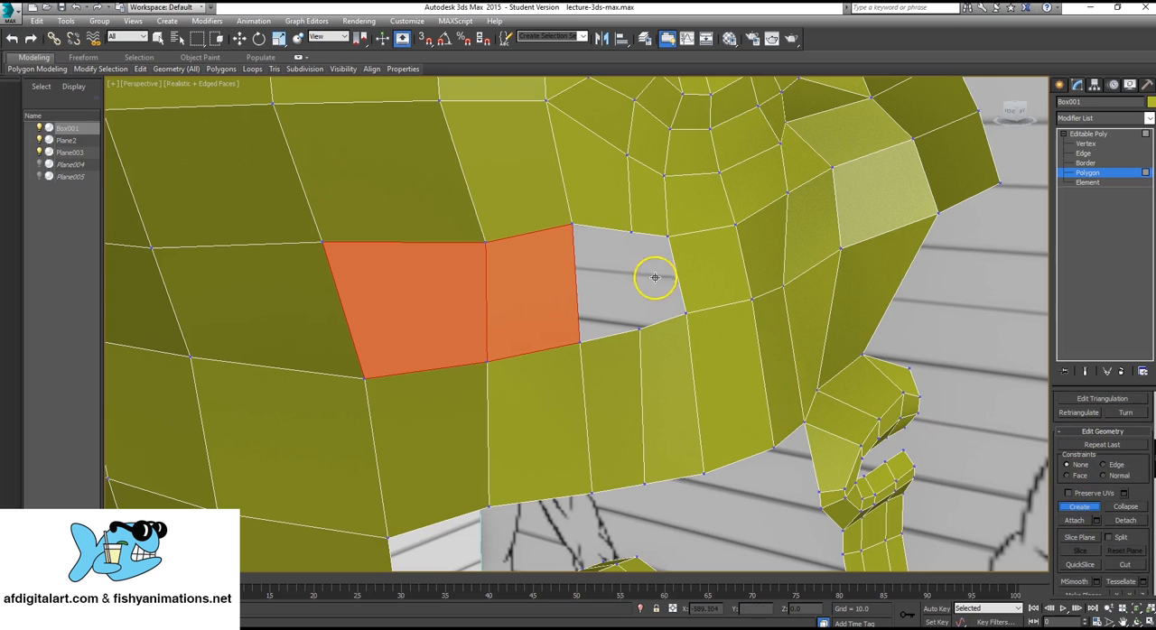
pyautogui.click(629, 231)
pyautogui.click(640, 328)
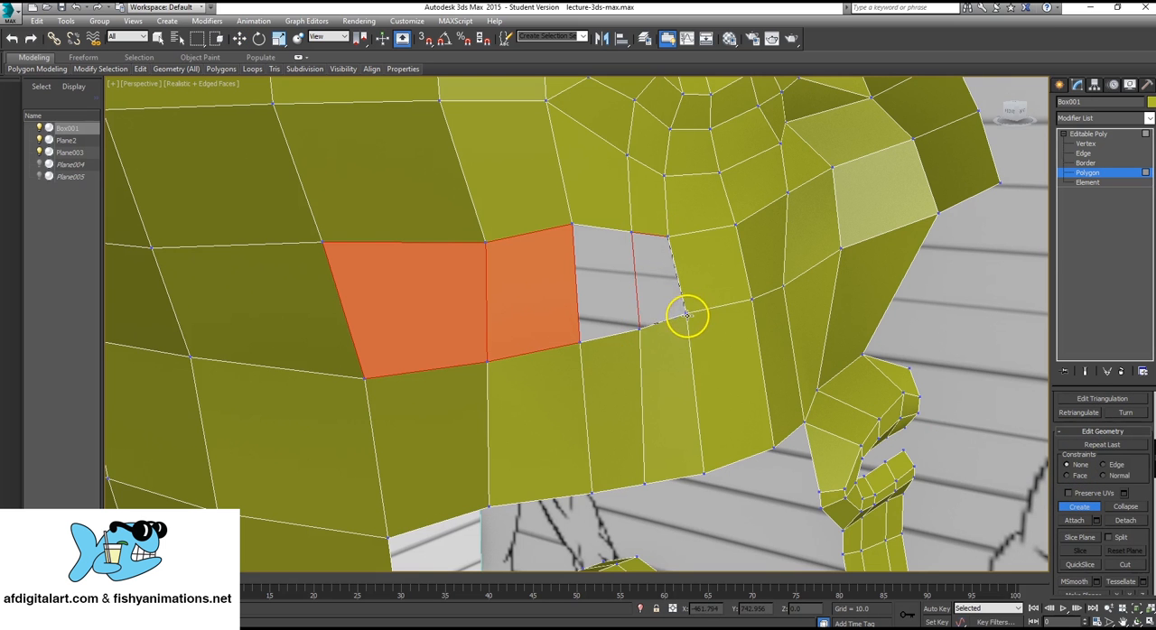
pyautogui.click(686, 313)
pyautogui.click(667, 237)
pyautogui.click(643, 232)
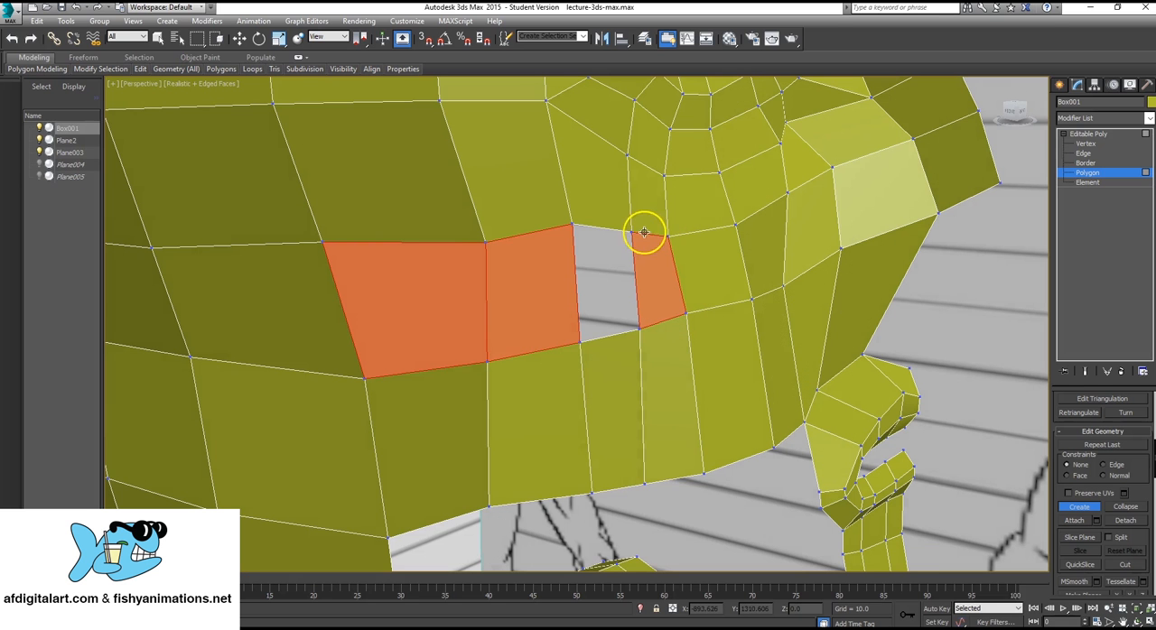
# Create a second four-sided polygon over the remaining rear part of the cheek hole to close the gap.
pyautogui.click(572, 224)
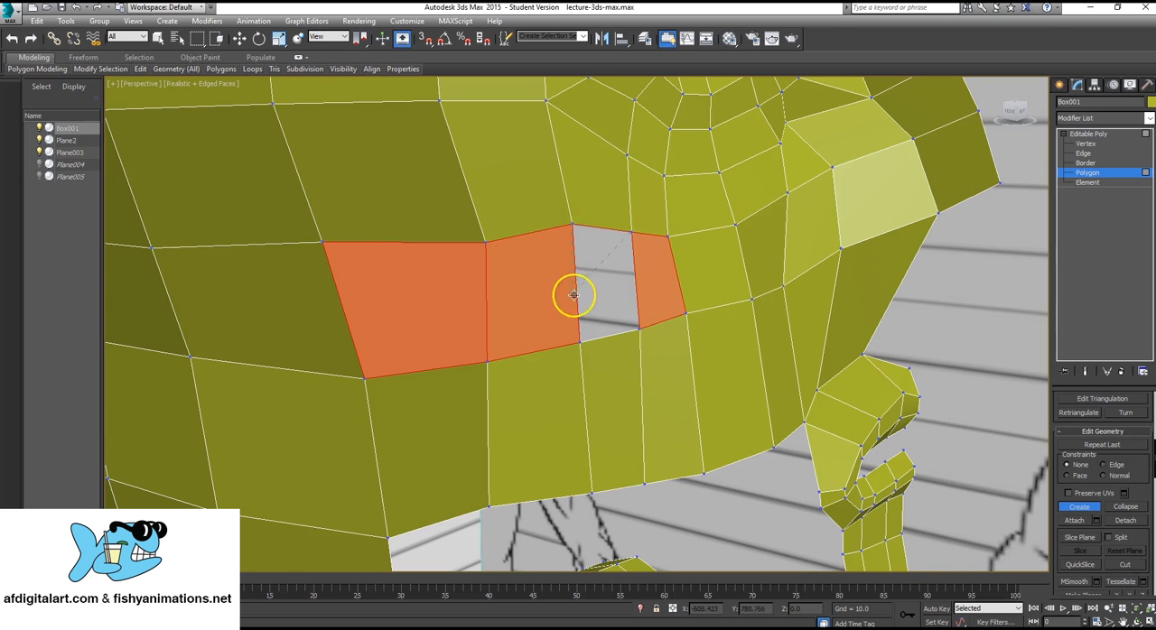
pyautogui.click(579, 344)
pyautogui.click(639, 329)
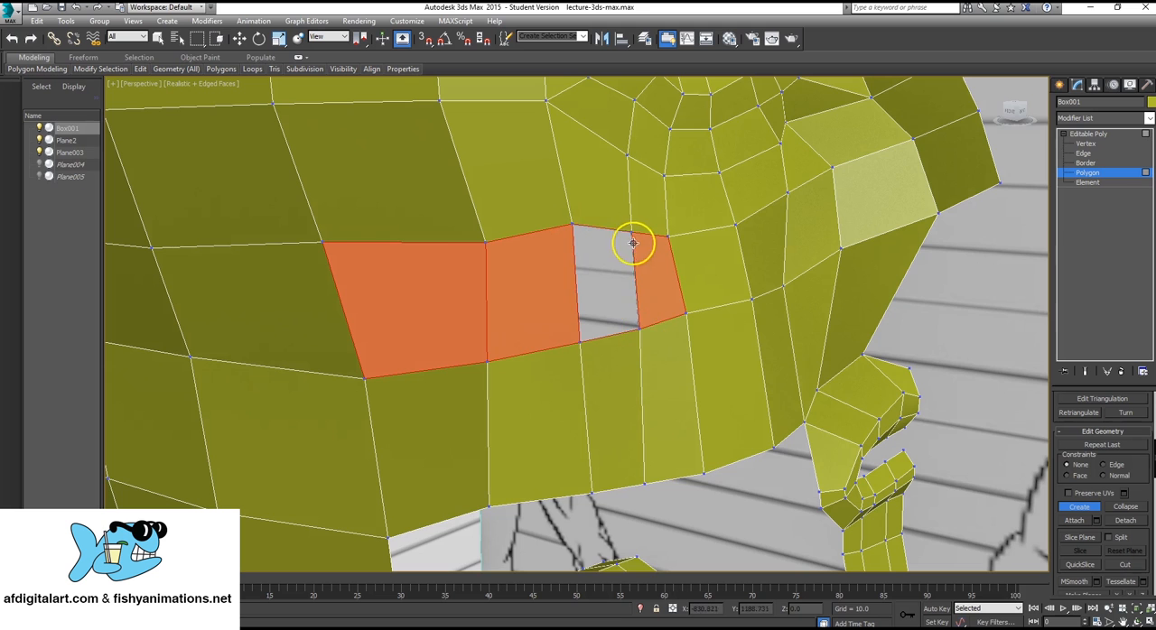
pyautogui.click(631, 233)
# Extrude the two open side edges of the chin below the lips sideways along the jaw, to about Y -8.5.
pyautogui.moveTo(673, 232)
pyautogui.keyDown('alt'); pyautogui.mouseDown(button='middle')
pyautogui.moveTo(751, 310)
pyautogui.moveTo(595, 357)
pyautogui.moveTo(696, 305)
pyautogui.moveTo(712, 422)
pyautogui.moveTo(676, 330)
pyautogui.moveTo(651, 379)
pyautogui.moveTo(686, 361)
pyautogui.mouseUp(button='middle'); pyautogui.keyUp('alt')
pyautogui.press('2')
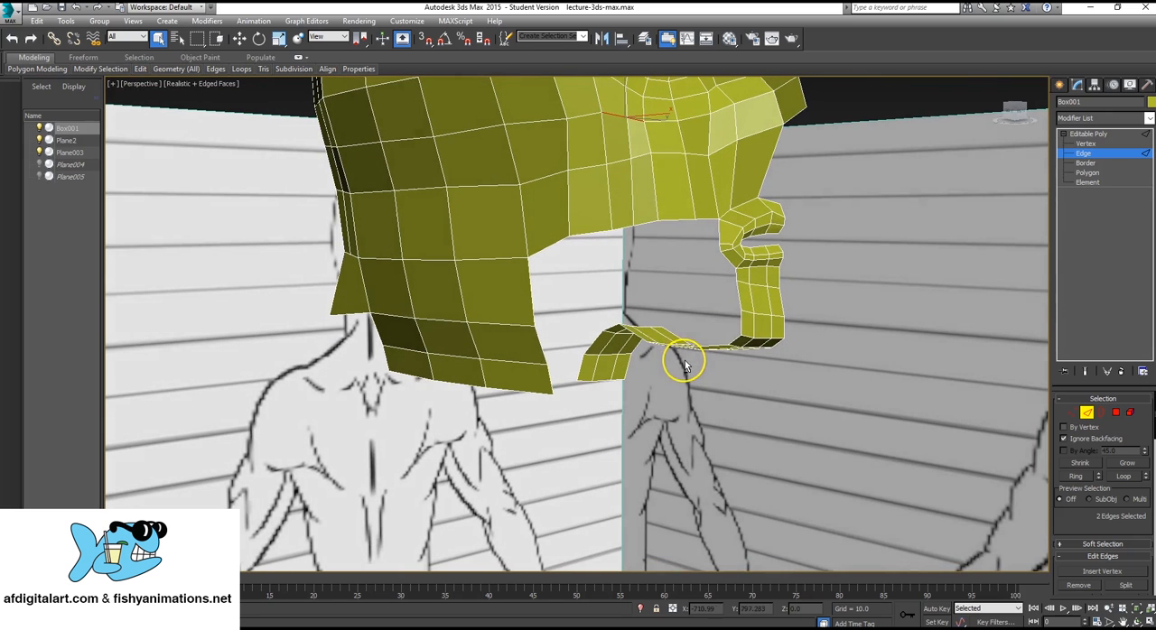
pyautogui.click(737, 299)
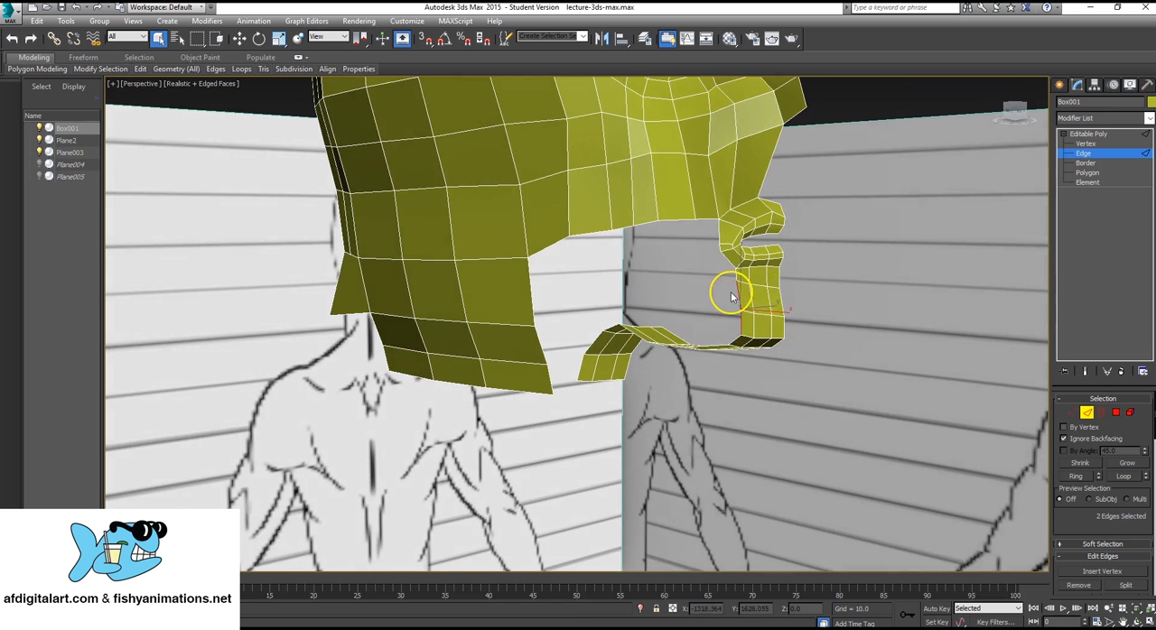
pyautogui.keyDown('alt'); pyautogui.moveTo(732, 297); pyautogui.dragTo(683, 322, button='middle'); pyautogui.keyUp('alt')
pyautogui.hotkey('alt', 'w')
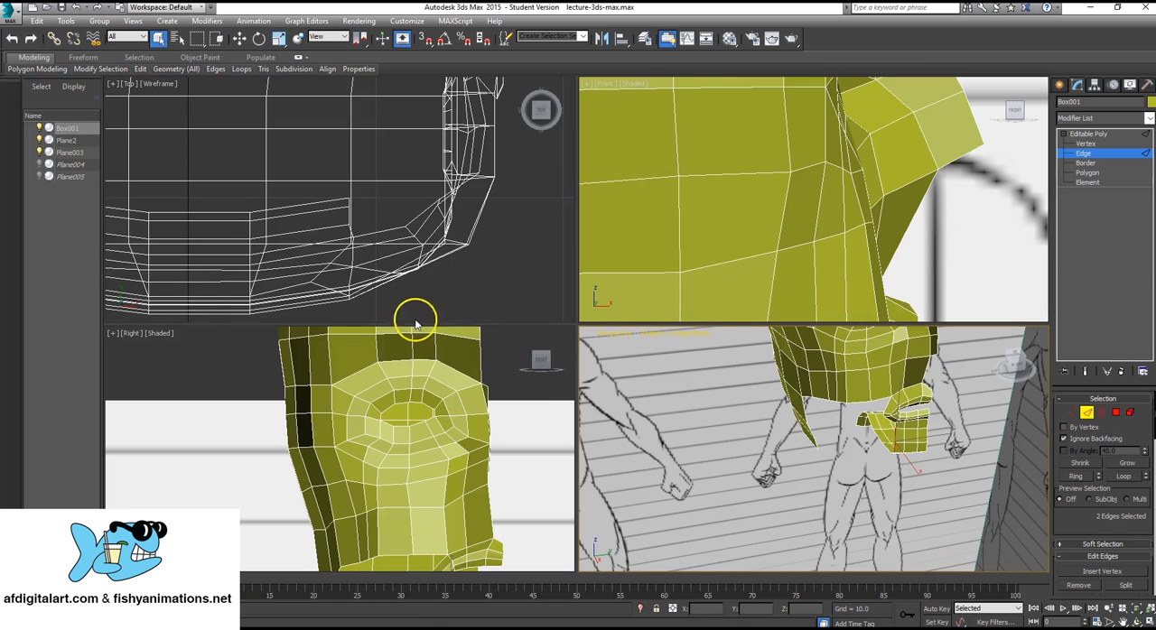
pyautogui.moveTo(415, 323); pyautogui.dragTo(433, 186, button='middle')
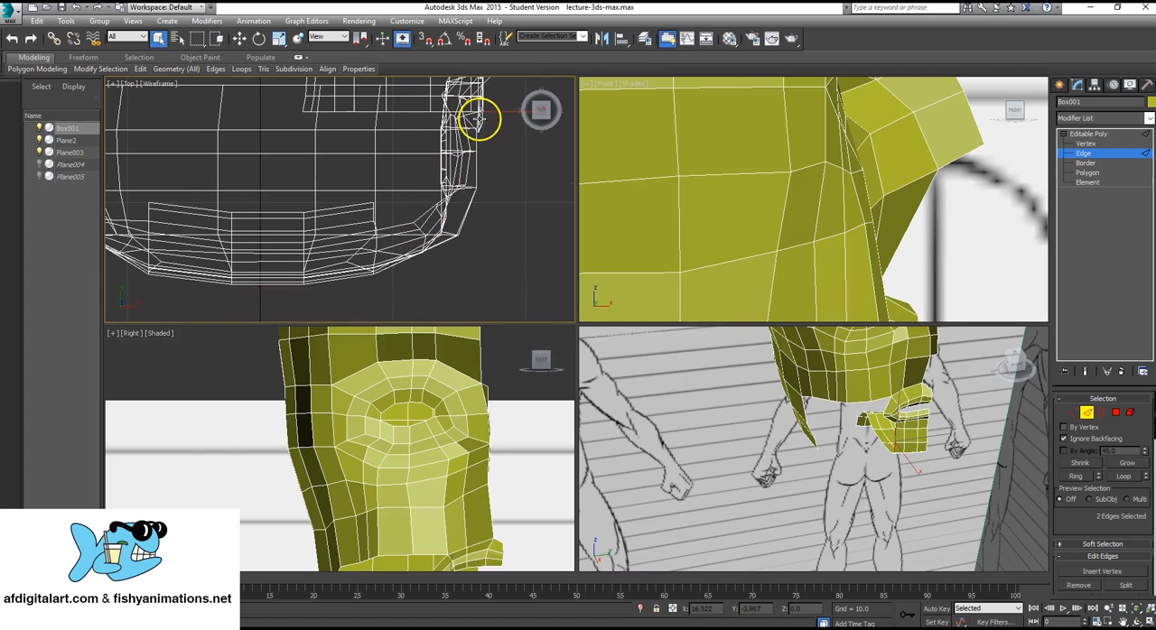
pyautogui.moveTo(467, 506); pyautogui.dragTo(472, 409, button='middle')
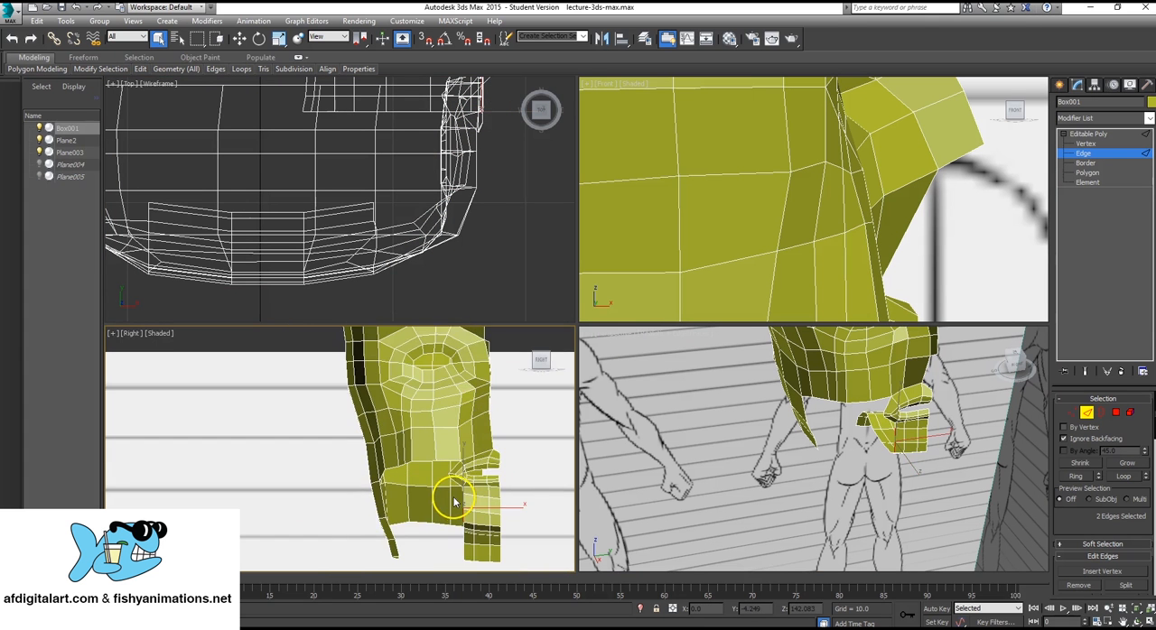
pyautogui.scroll(8, 455, 503)
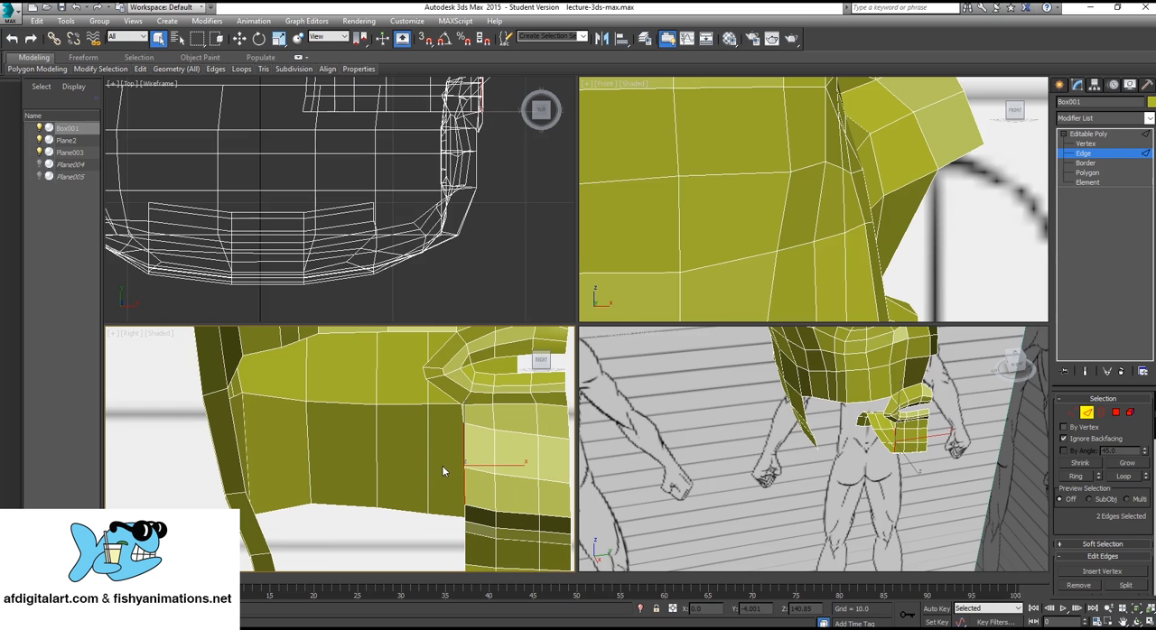
pyautogui.press('w')
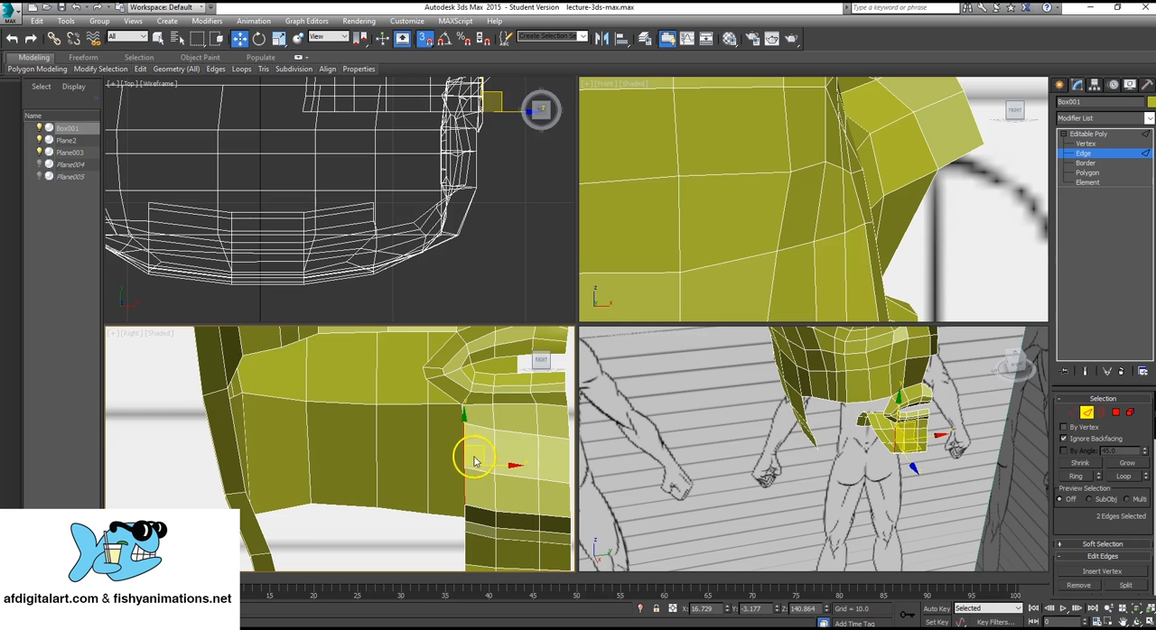
pyautogui.scroll(-3, 447, 438)
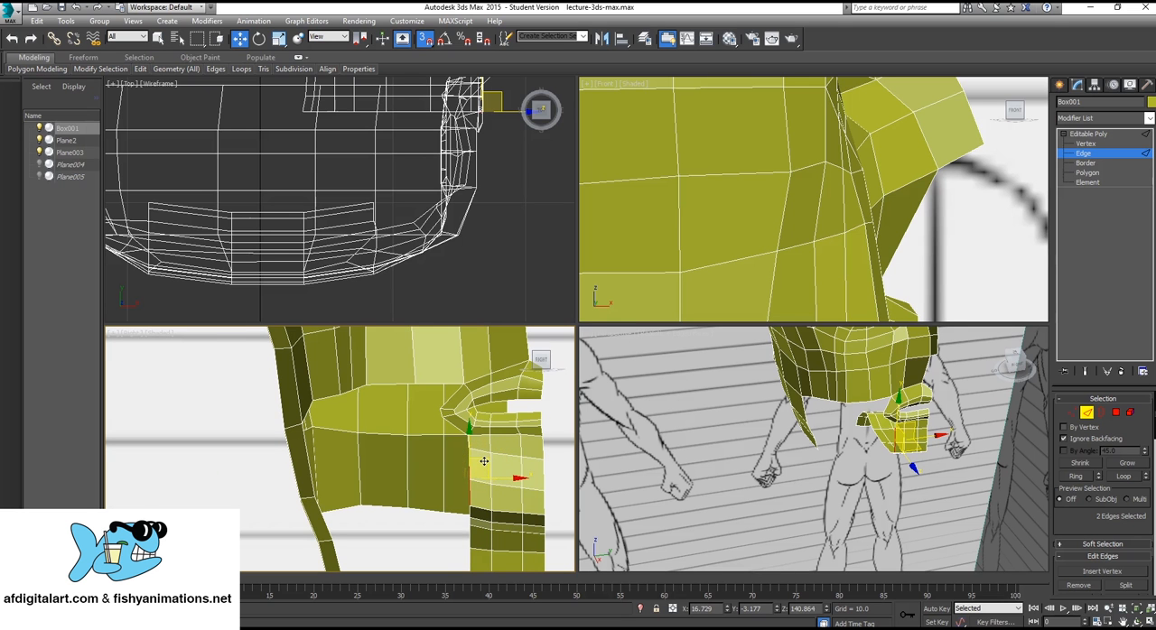
pyautogui.keyDown('shift'); pyautogui.moveTo(484, 461); pyautogui.dragTo(368, 466); pyautogui.keyUp('shift')
# Turn off snapping and move the two extruded chin edges slightly back along the X axis, to about X 15.45.
pyautogui.keyDown('alt'); pyautogui.moveTo(865, 443); pyautogui.dragTo(885, 456, button='middle'); pyautogui.keyUp('alt')
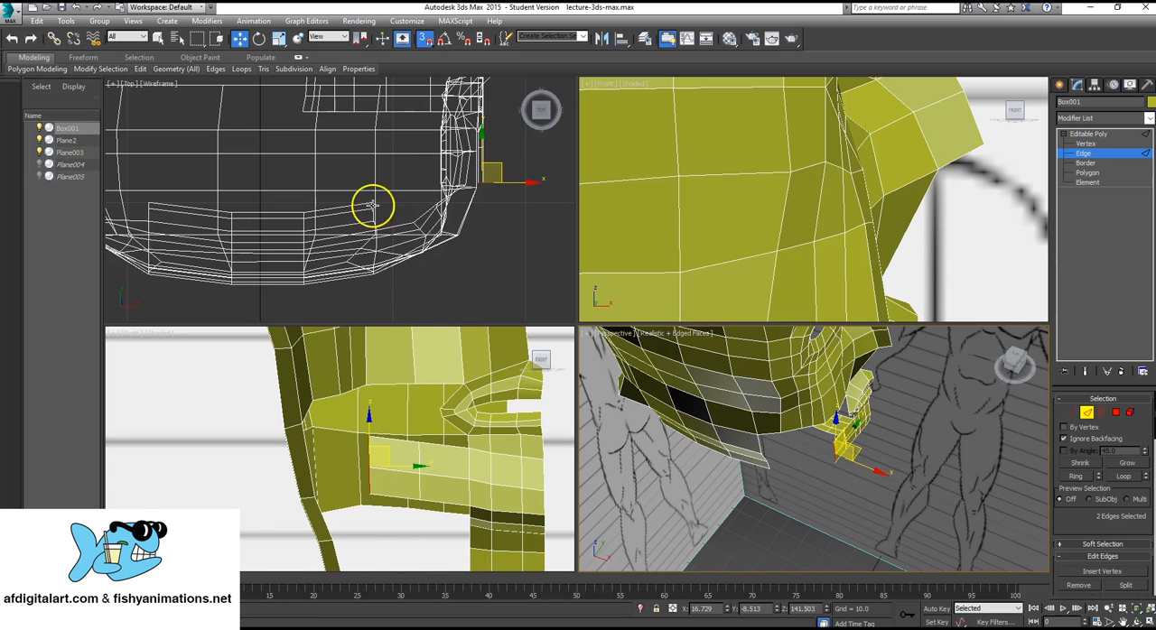
pyautogui.click(422, 39)
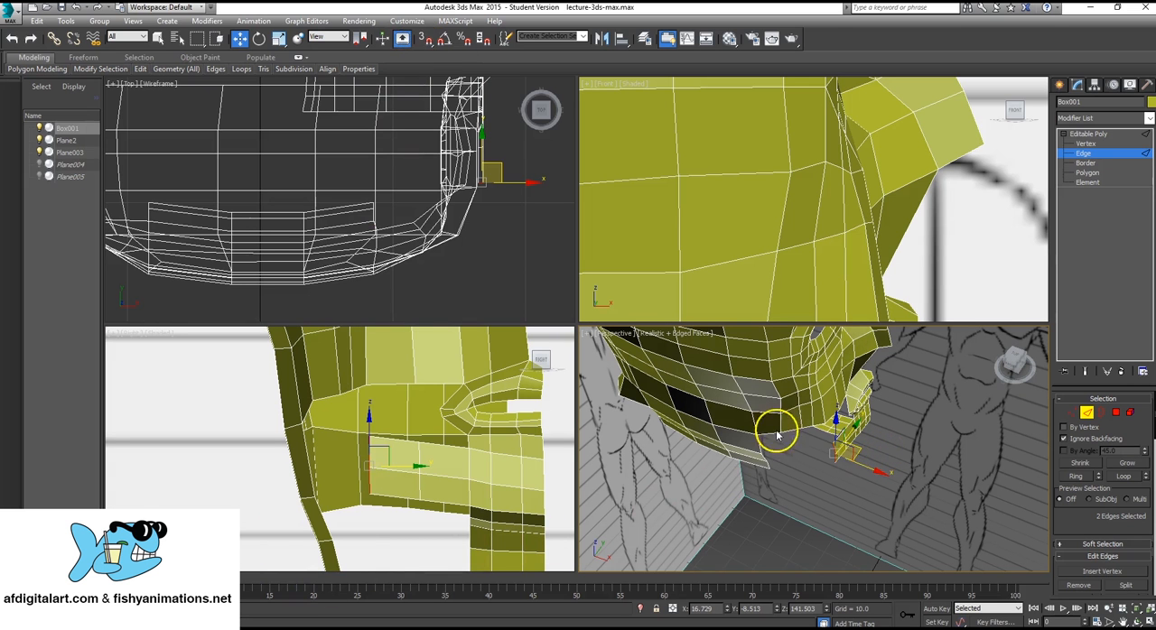
pyautogui.scroll(5, 854, 475)
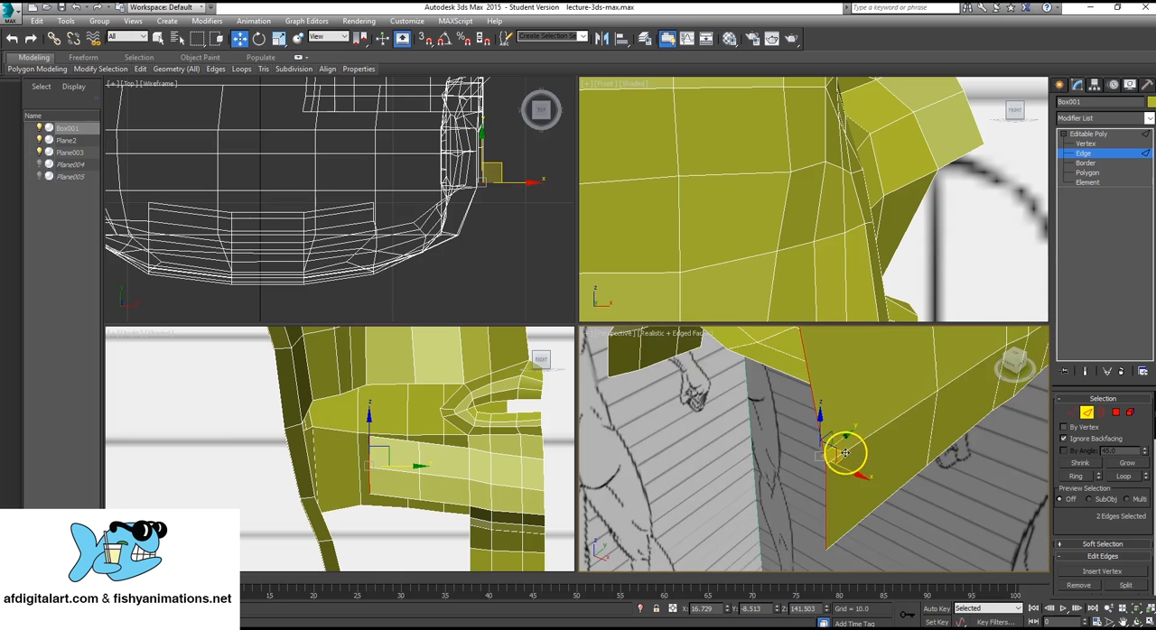
pyautogui.scroll(-3, 822, 453)
pyautogui.keyDown('alt'); pyautogui.moveTo(815, 439); pyautogui.dragTo(821, 454, button='middle'); pyautogui.keyUp('alt')
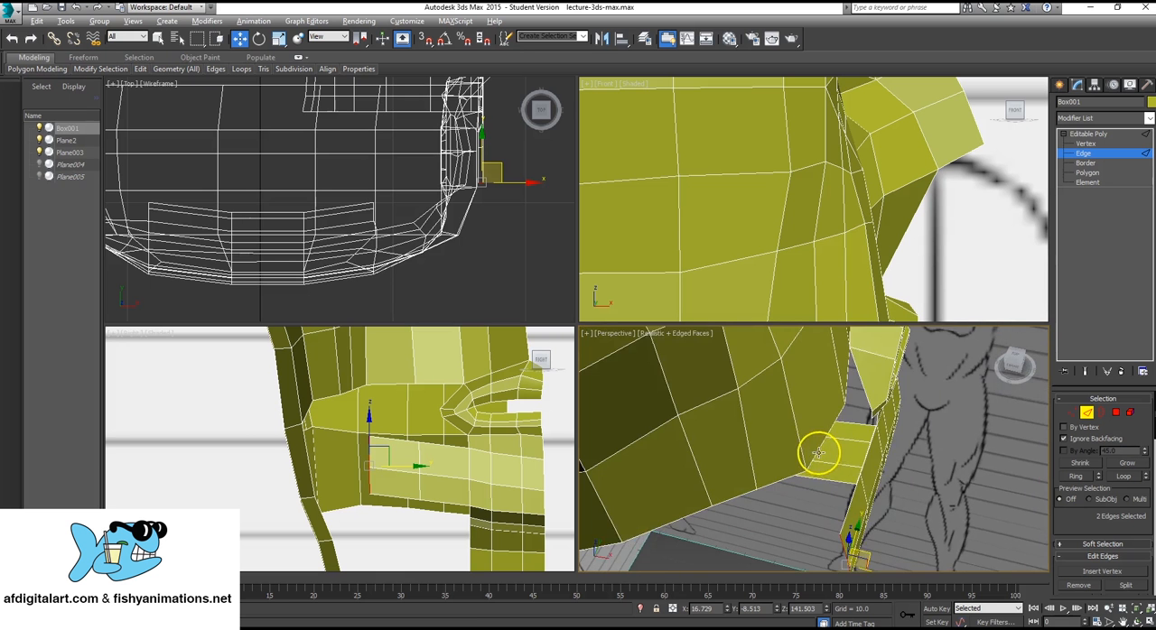
pyautogui.hotkey('alt', 'w')
pyautogui.keyDown('alt'); pyautogui.moveTo(724, 461); pyautogui.dragTo(711, 436, button='middle'); pyautogui.keyUp('alt')
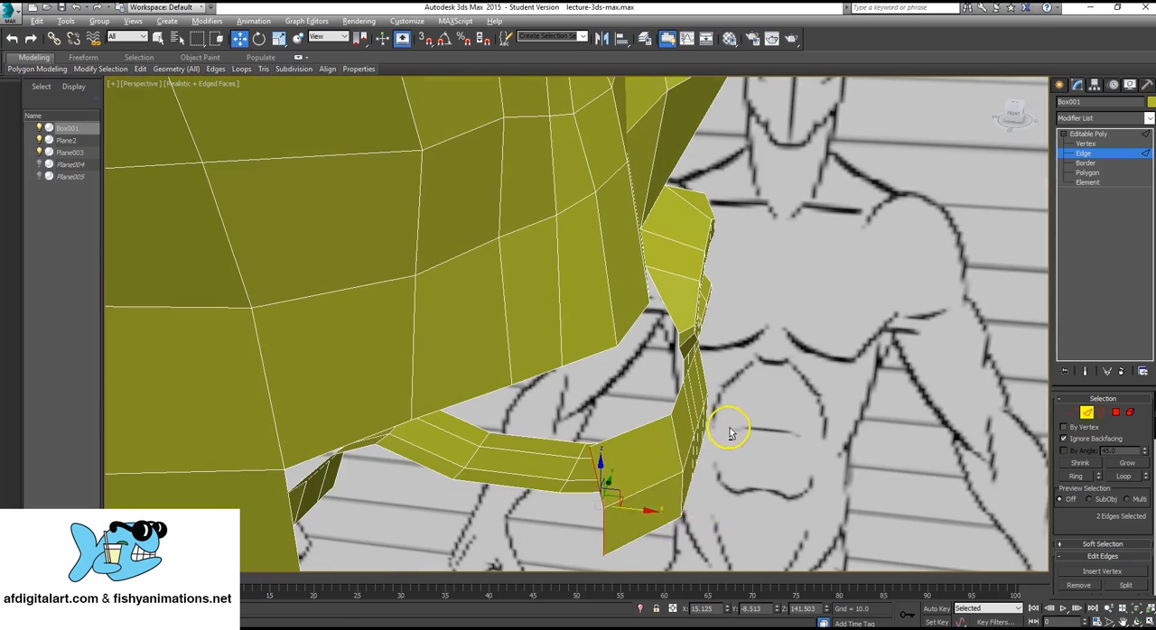
pyautogui.keyDown('alt'); pyautogui.moveTo(729, 433); pyautogui.dragTo(691, 472, button='middle'); pyautogui.keyUp('alt')
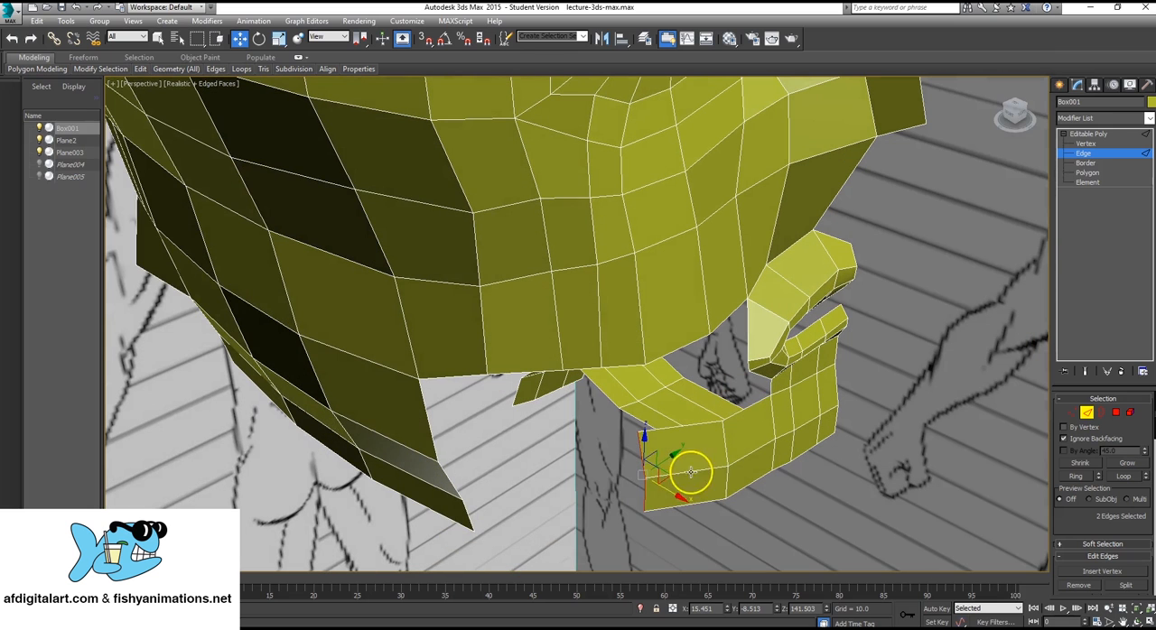
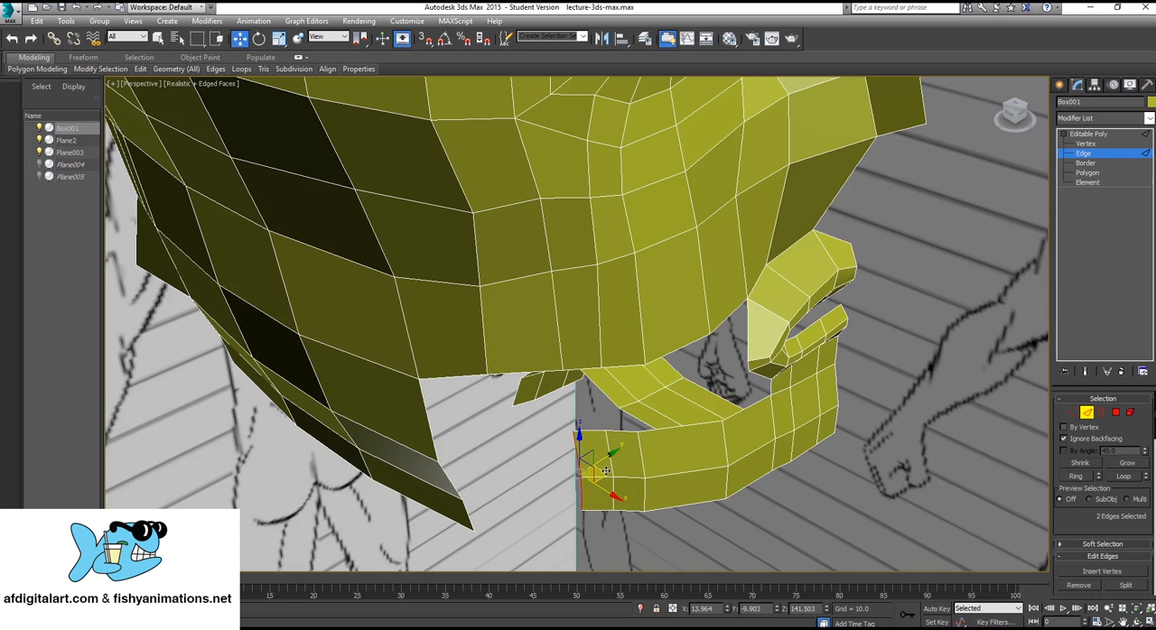
# Lower all twelve vertices of the extruded strip running from the chin along the jaw to about Z 140.24.
pyautogui.keyDown('alt'); pyautogui.moveTo(530, 464); pyautogui.dragTo(908, 201, button='middle'); pyautogui.keyUp('alt')
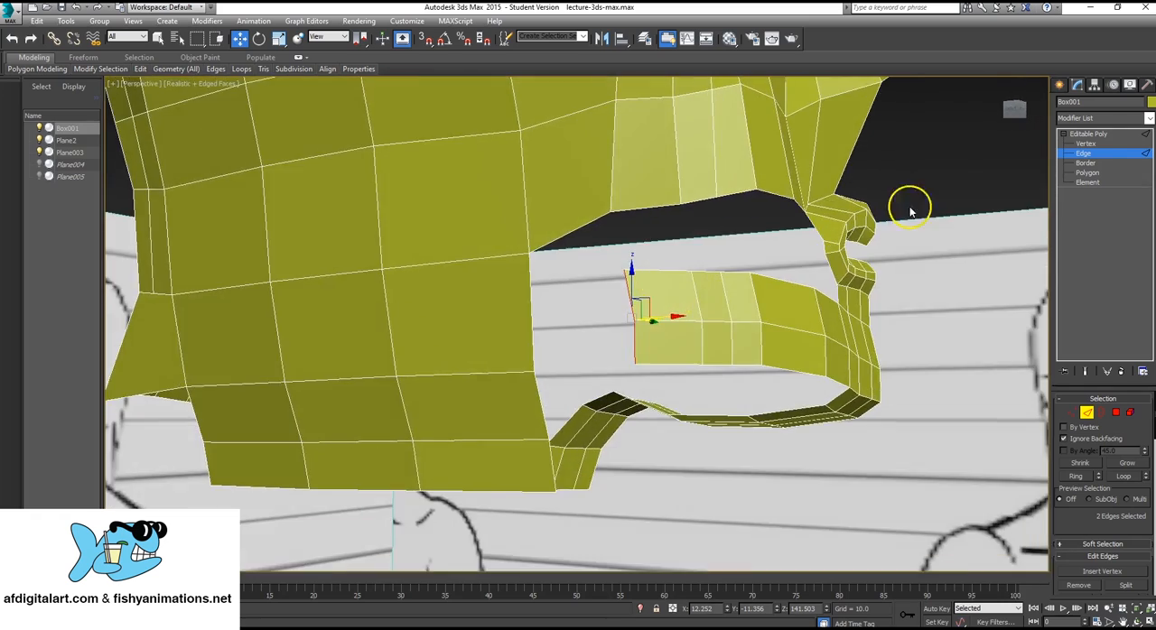
pyautogui.click(1105, 144)
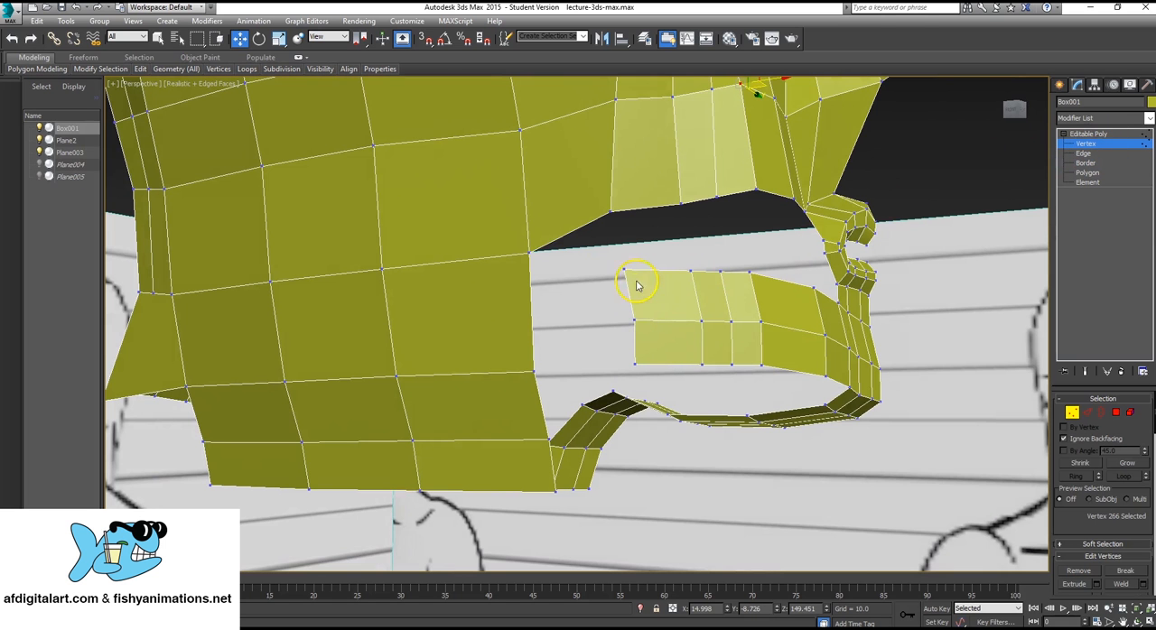
pyautogui.moveTo(780, 363); pyautogui.dragTo(778, 362)
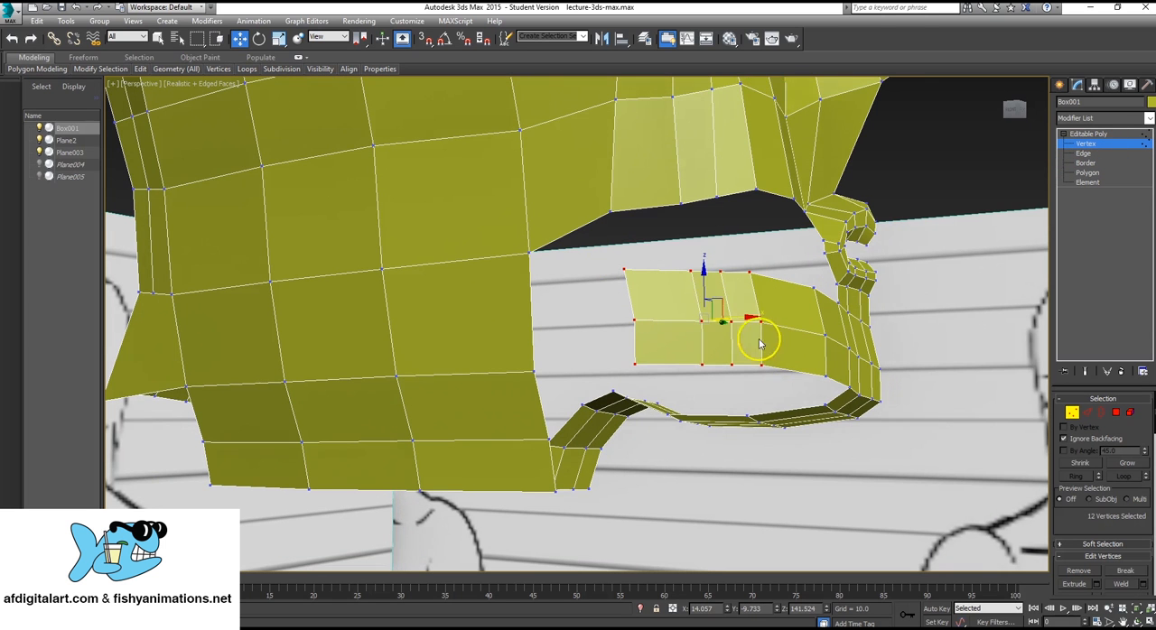
pyautogui.moveTo(703, 275); pyautogui.dragTo(734, 321)
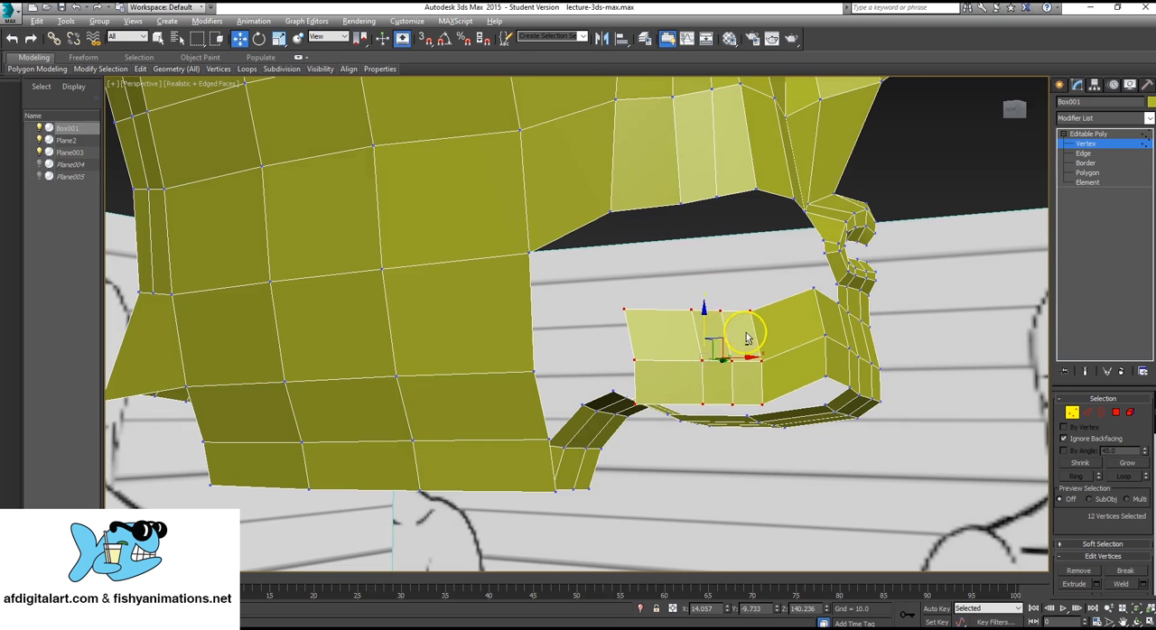
# Adjust the three-vertex column at the strip's front bend and nudge the neighbouring upper border vertex to about X 14.32, Y -9.06.
pyautogui.keyDown('alt'); pyautogui.moveTo(748, 330); pyautogui.dragTo(842, 294, button='middle'); pyautogui.keyUp('alt')
pyautogui.moveTo(846, 250); pyautogui.dragTo(888, 412)
pyautogui.moveTo(868, 292); pyautogui.dragTo(878, 311)
pyautogui.moveTo(743, 390); pyautogui.dragTo(733, 447)
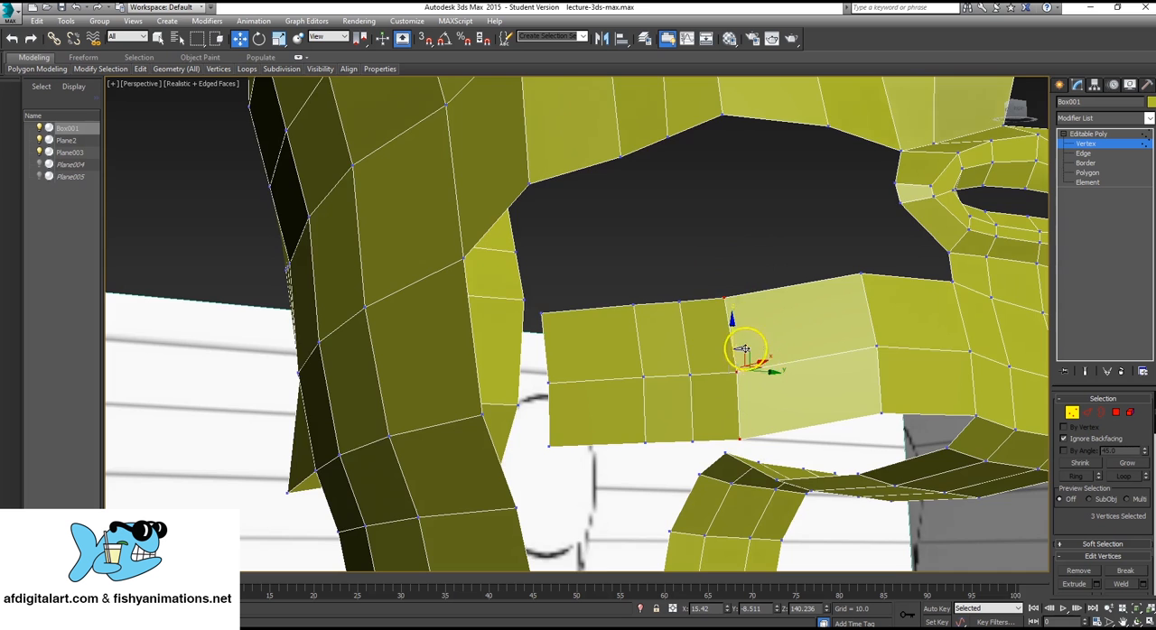
pyautogui.keyDown('alt'); pyautogui.moveTo(748, 357); pyautogui.dragTo(743, 400, button='middle'); pyautogui.keyUp('alt')
pyautogui.moveTo(753, 374); pyautogui.dragTo(770, 355)
pyautogui.click(710, 286)
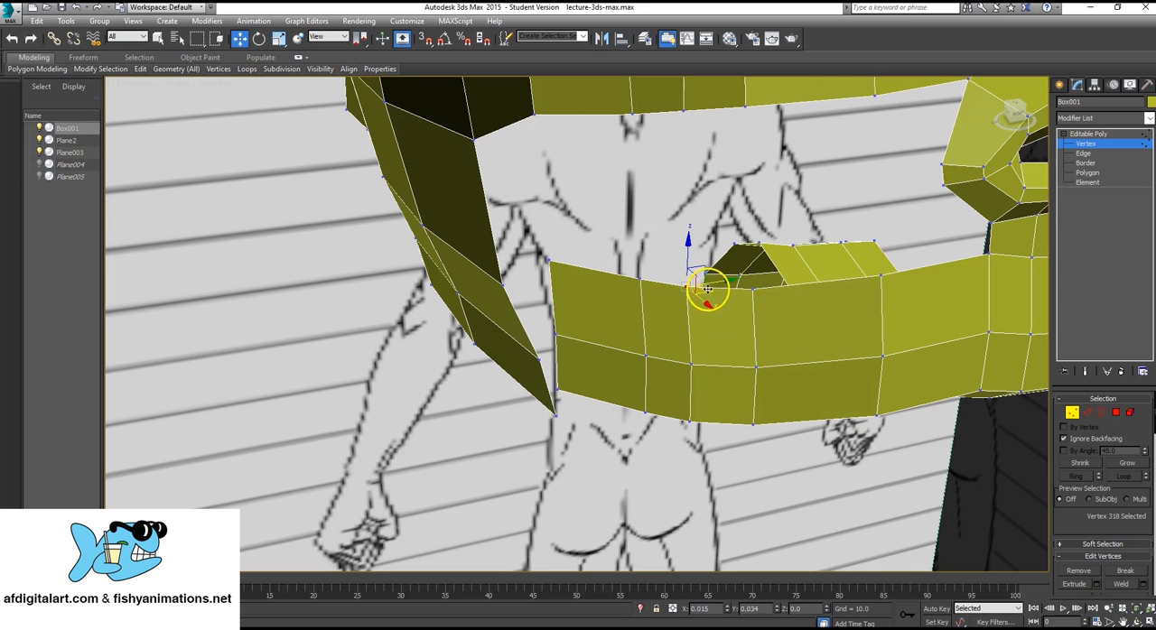
pyautogui.moveTo(708, 289); pyautogui.dragTo(712, 286)
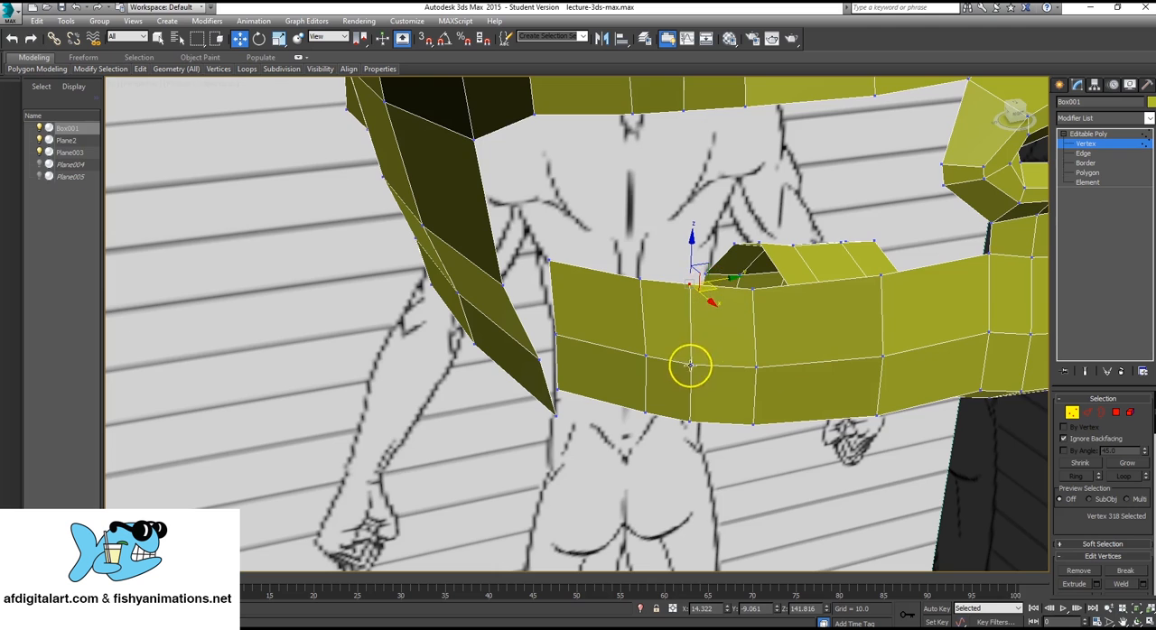
pyautogui.keyDown('alt'); pyautogui.moveTo(660, 388); pyautogui.dragTo(603, 400, button='middle'); pyautogui.keyUp('alt')
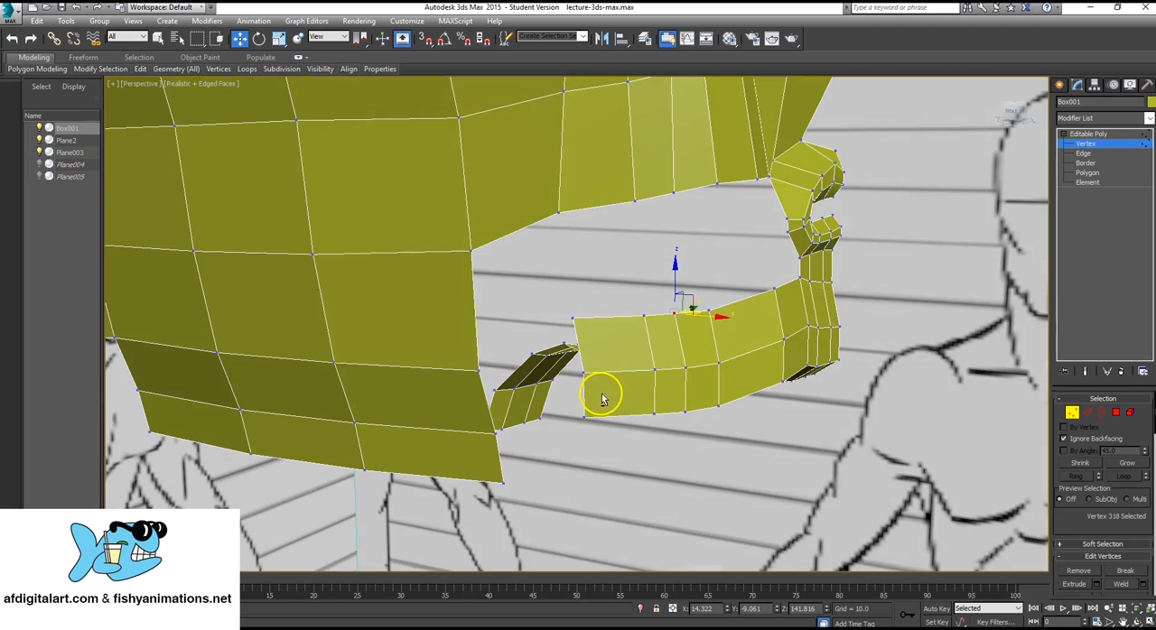
pyautogui.click(571, 317)
pyautogui.keyDown('alt'); pyautogui.moveTo(572, 318); pyautogui.dragTo(632, 325, button='middle'); pyautogui.keyUp('alt')
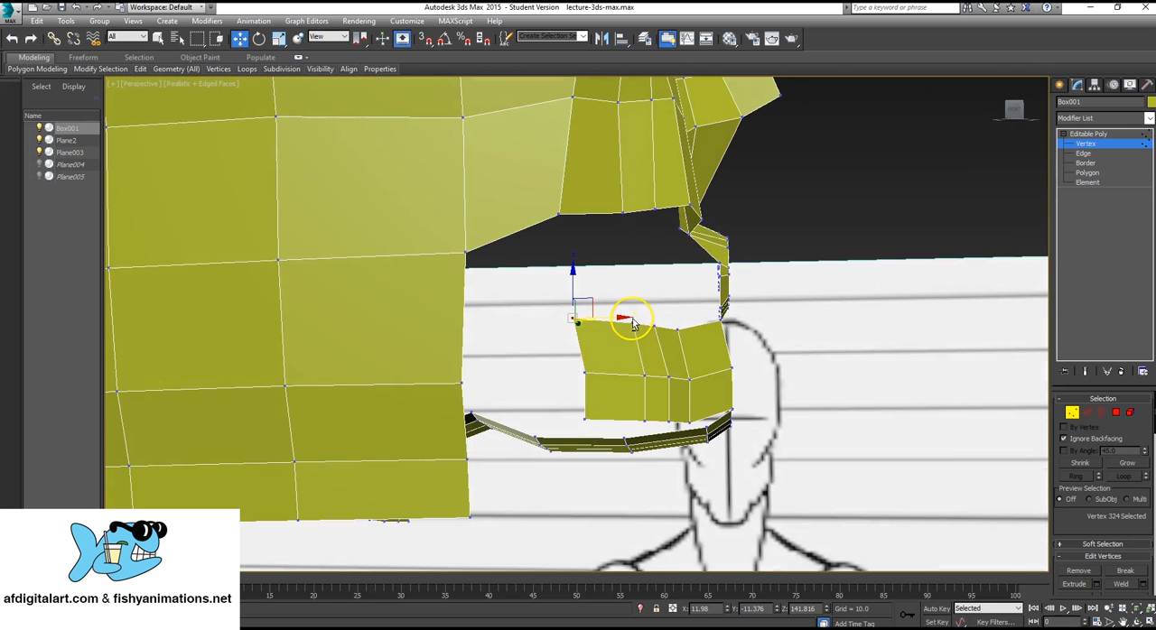
pyautogui.keyDown('ctrl'); pyautogui.click(583, 418); pyautogui.keyUp('ctrl')
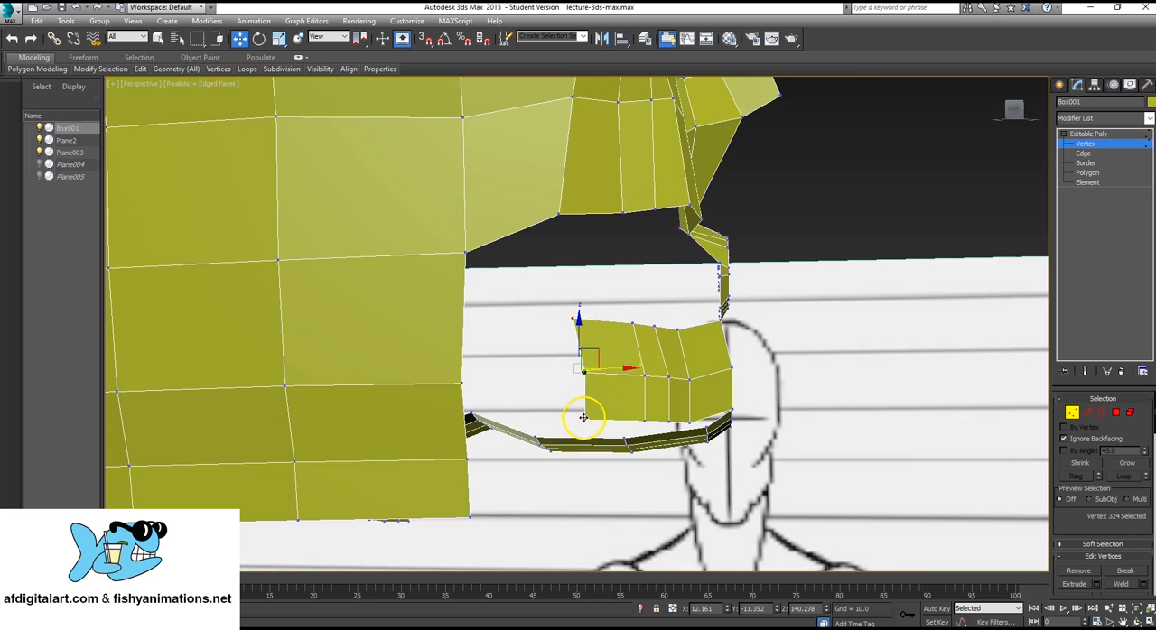
pyautogui.keyDown('ctrl'); pyautogui.click(585, 371); pyautogui.keyUp('ctrl')
pyautogui.keyDown('alt'); pyautogui.moveTo(603, 351); pyautogui.dragTo(572, 380, button='middle'); pyautogui.keyUp('alt')
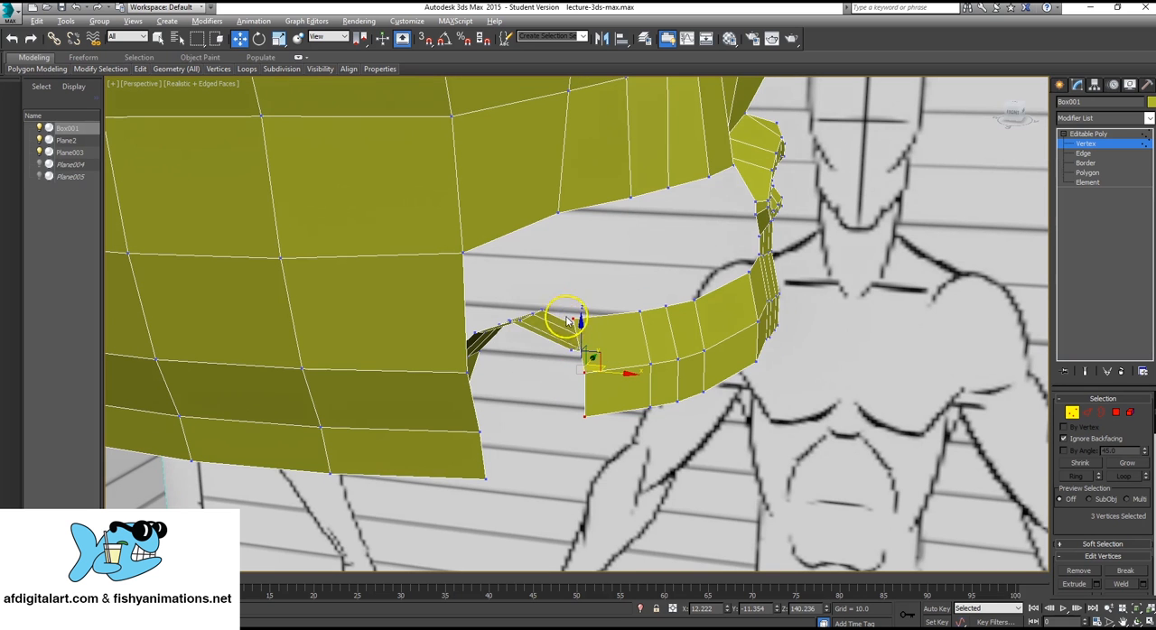
pyautogui.keyDown('alt'); pyautogui.moveTo(568, 321); pyautogui.dragTo(572, 292, button='middle'); pyautogui.keyUp('alt')
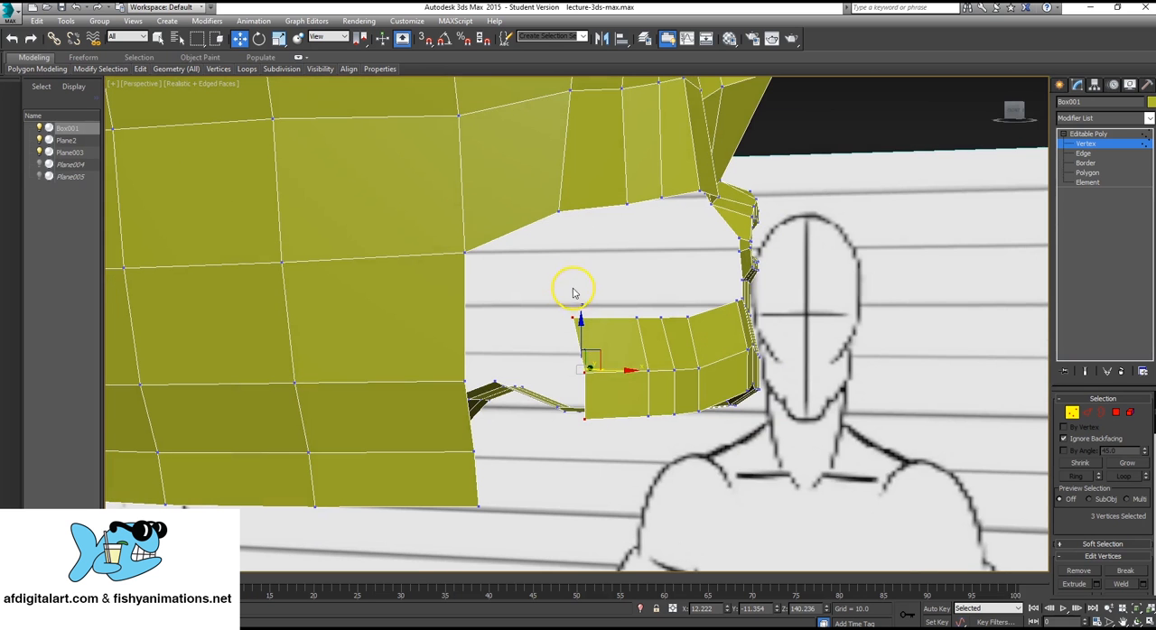
# Collapse the upper end vertex of the chin strip with the facing corner vertex of the head's side.
pyautogui.click(581, 318)
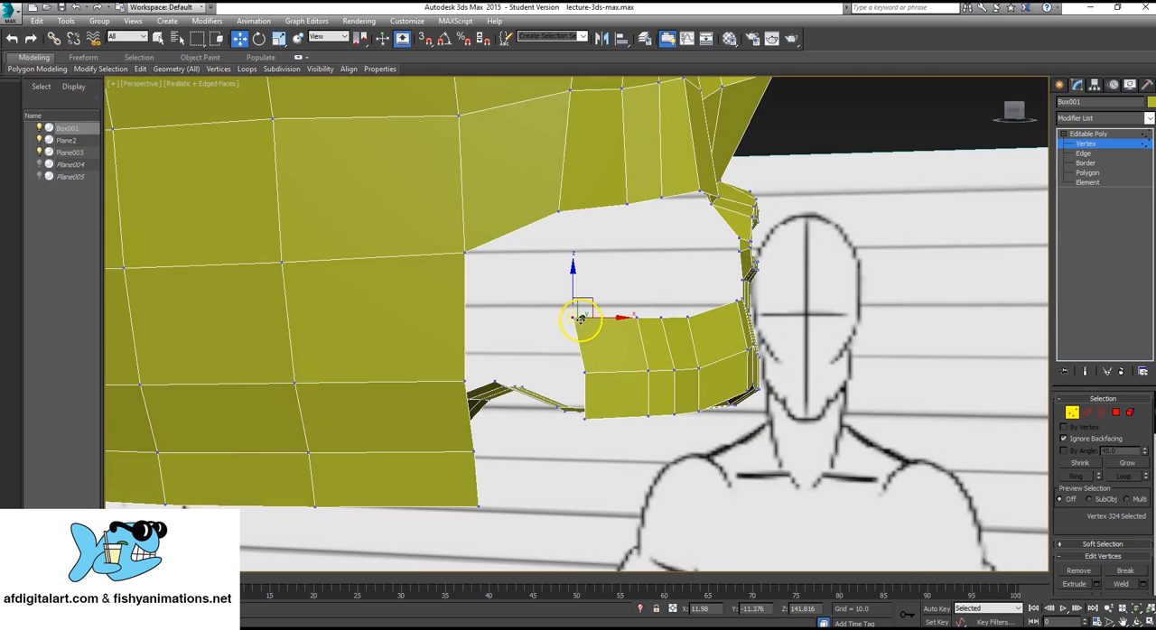
pyautogui.keyDown('ctrl'); pyautogui.click(478, 267); pyautogui.keyUp('ctrl')
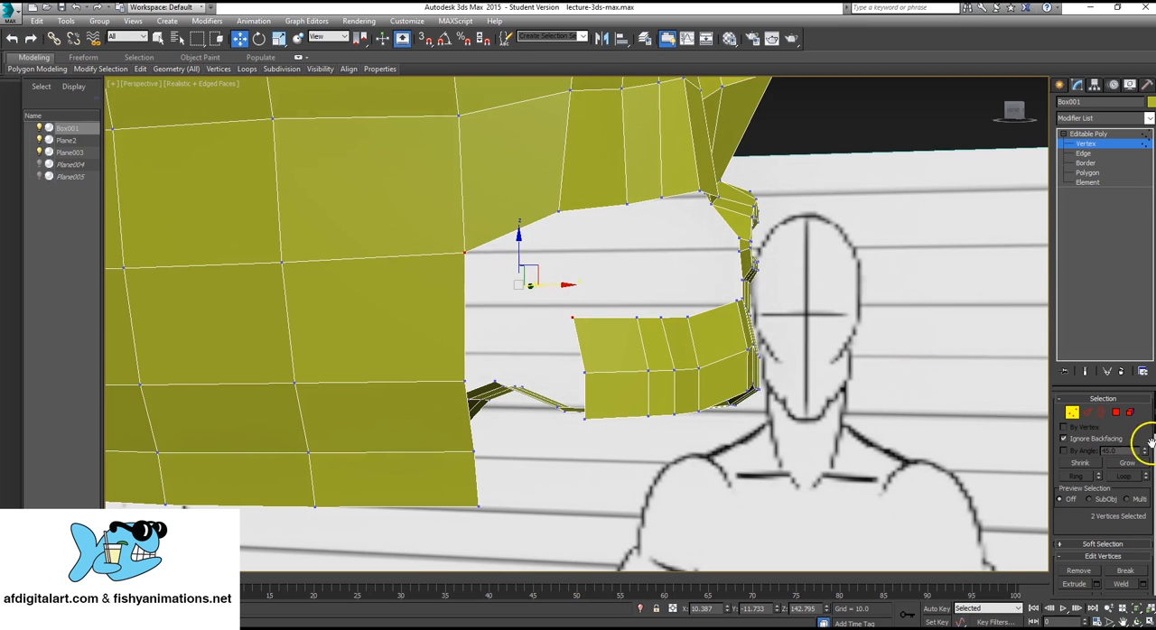
pyautogui.scroll(-5, 1134, 478)
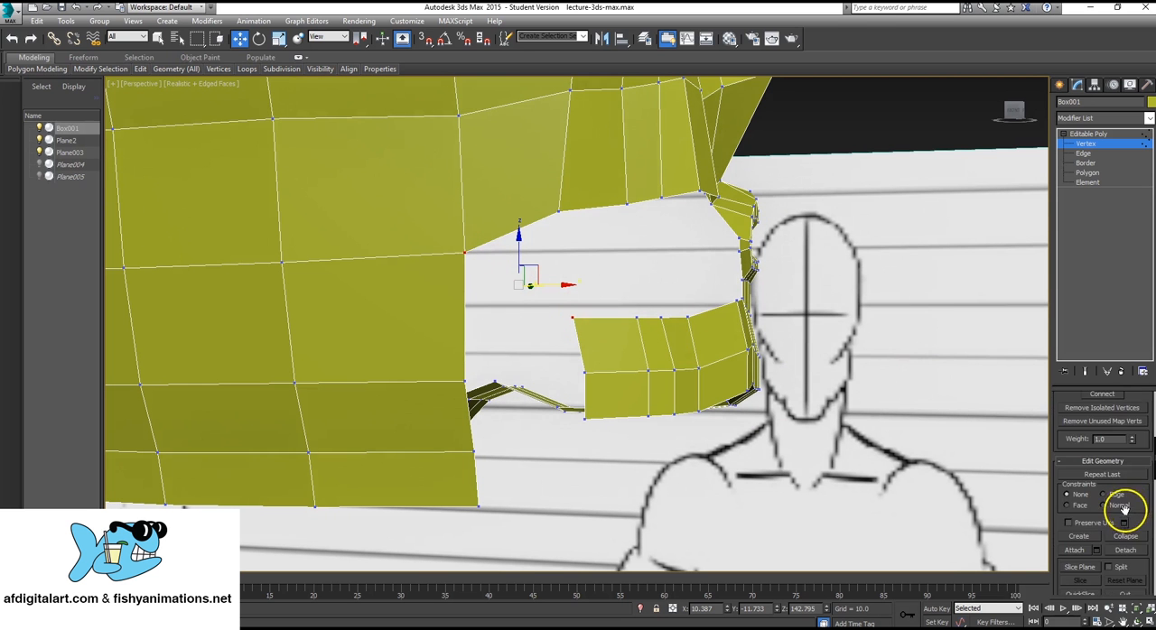
pyautogui.click(1124, 536)
# Collapse the strip's middle and lower end vertices with the facing border vertices of the rear jaw, one pair at a time.
pyautogui.click(585, 371)
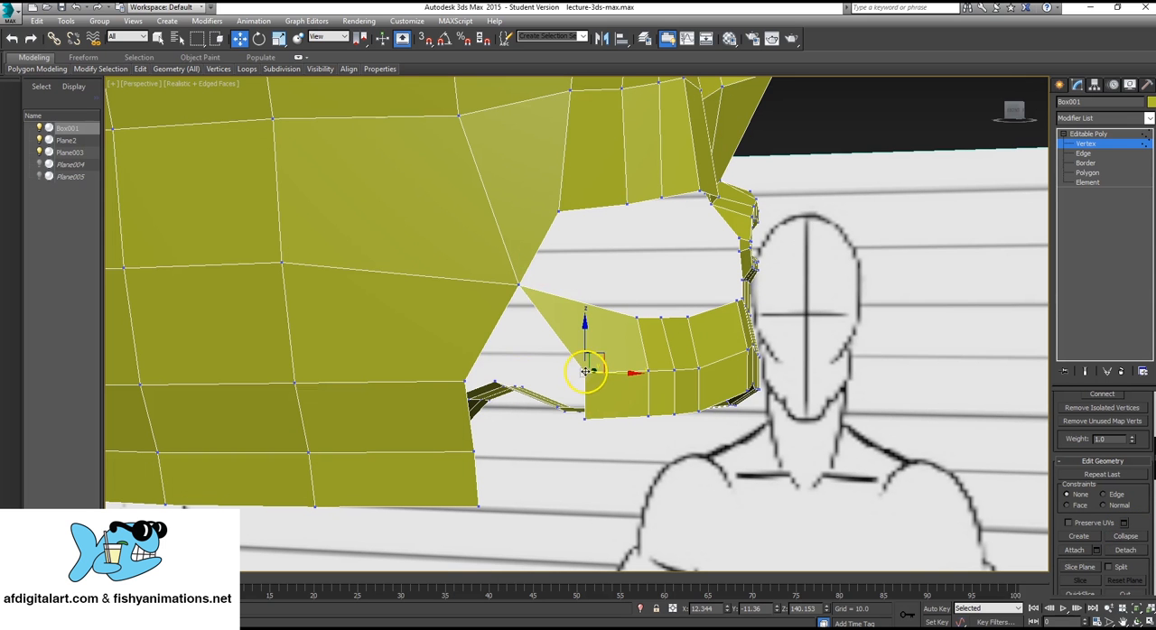
pyautogui.keyDown('ctrl'); pyautogui.click(462, 383); pyautogui.keyUp('ctrl')
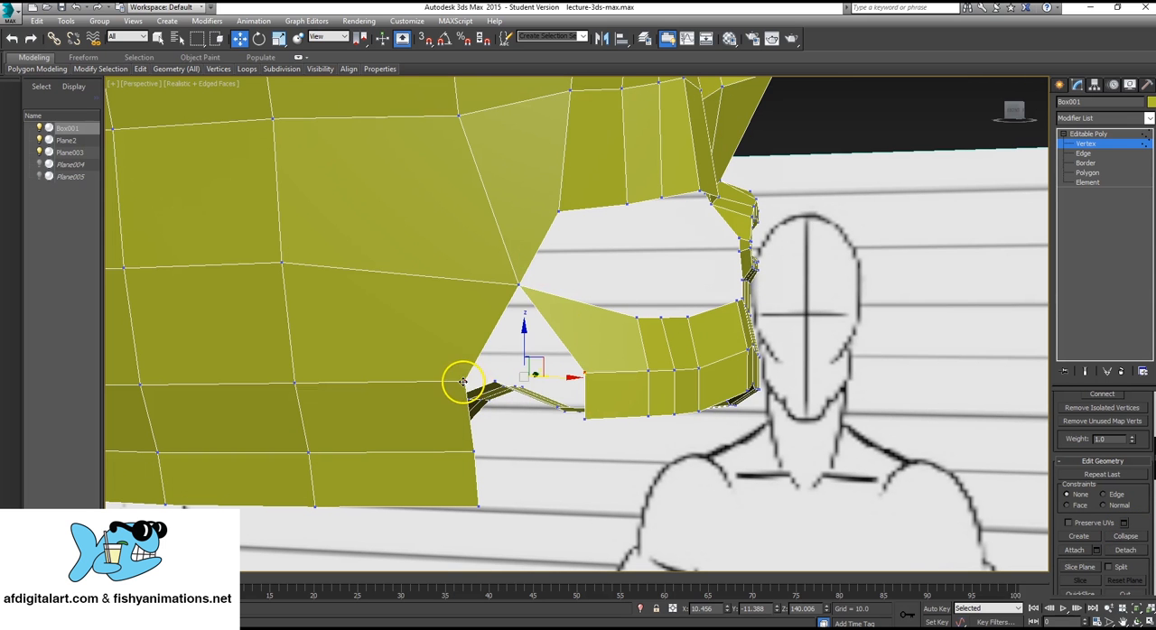
pyautogui.click(1125, 536)
pyautogui.click(585, 418)
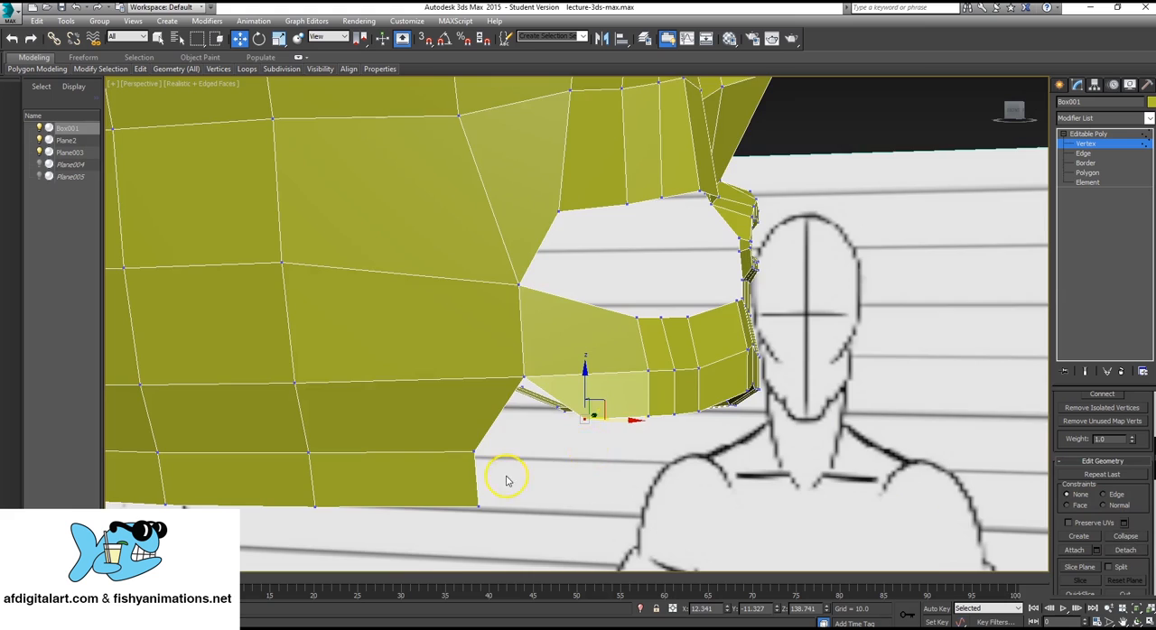
pyautogui.press('F3')
pyautogui.keyDown('ctrl'); pyautogui.click(476, 453); pyautogui.keyUp('ctrl')
pyautogui.press('F3')
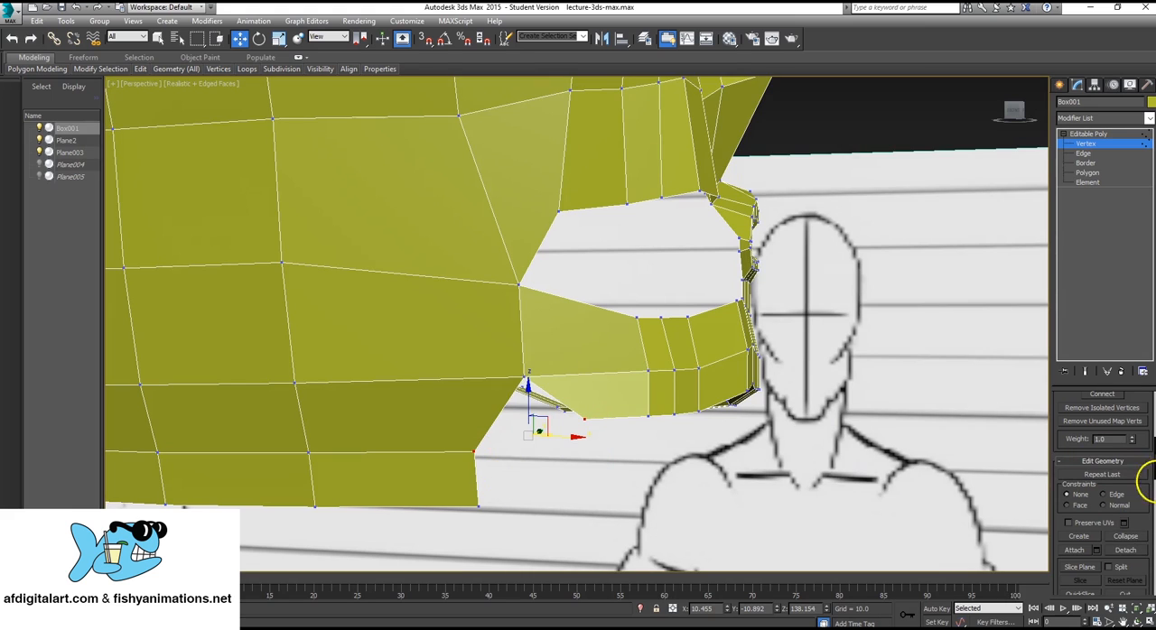
pyautogui.click(1125, 536)
# Refine the jaw curve by shifting the strip's middle and lower bend vertices, the lower one to about X 13.77, Y -9.67.
pyautogui.keyDown('alt'); pyautogui.moveTo(692, 413); pyautogui.dragTo(546, 352, button='middle'); pyautogui.keyUp('alt')
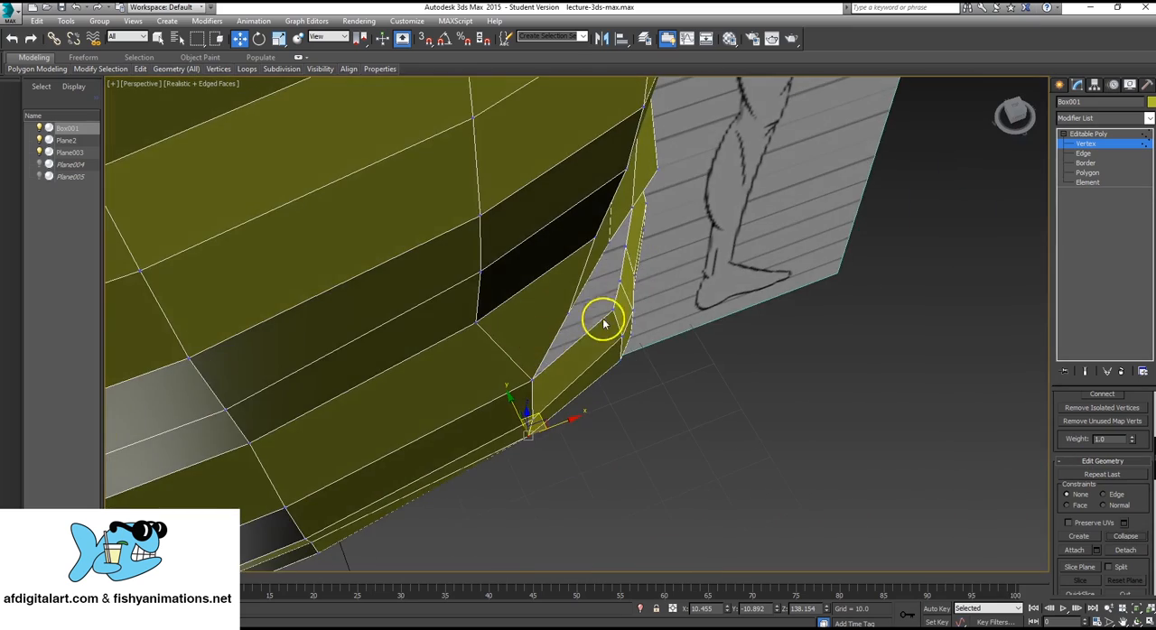
pyautogui.keyDown('alt'); pyautogui.moveTo(601, 320); pyautogui.dragTo(626, 327, button='middle'); pyautogui.keyUp('alt')
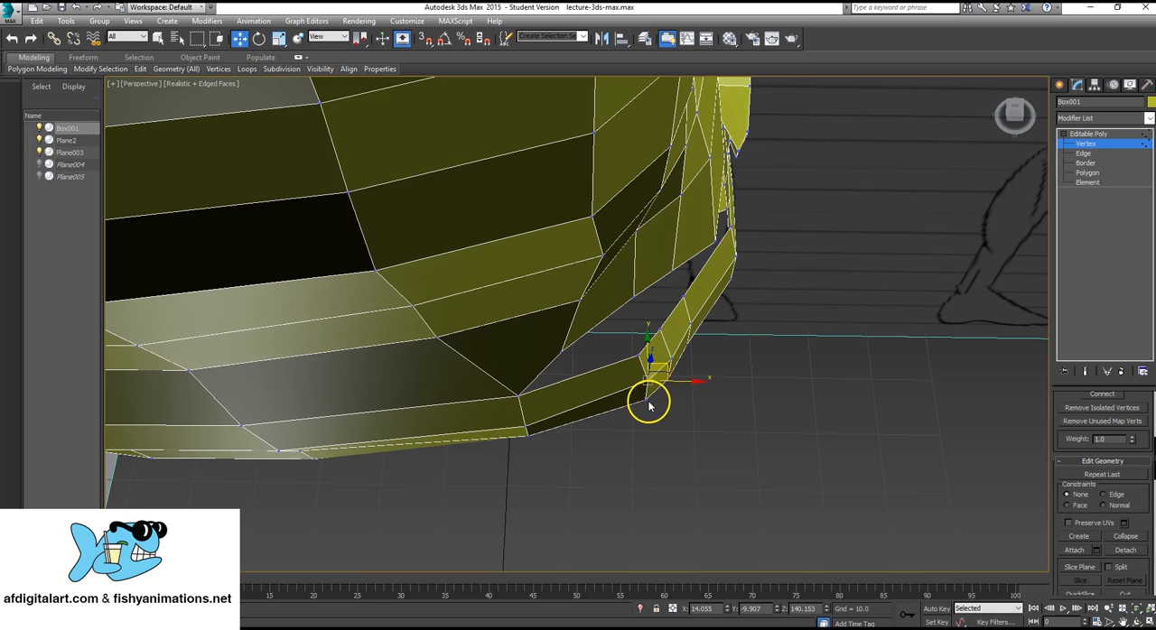
pyautogui.moveTo(665, 366); pyautogui.dragTo(652, 337)
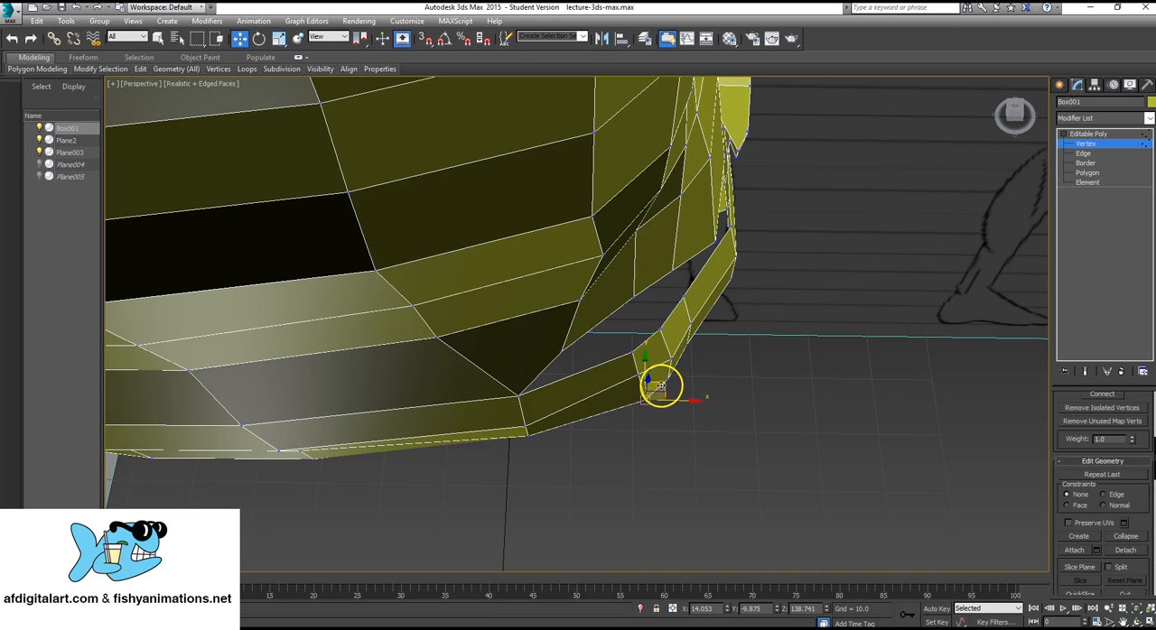
pyautogui.keyDown('alt'); pyautogui.moveTo(653, 381); pyautogui.dragTo(777, 271, button='middle'); pyautogui.keyUp('alt')
pyautogui.click(1104, 173)
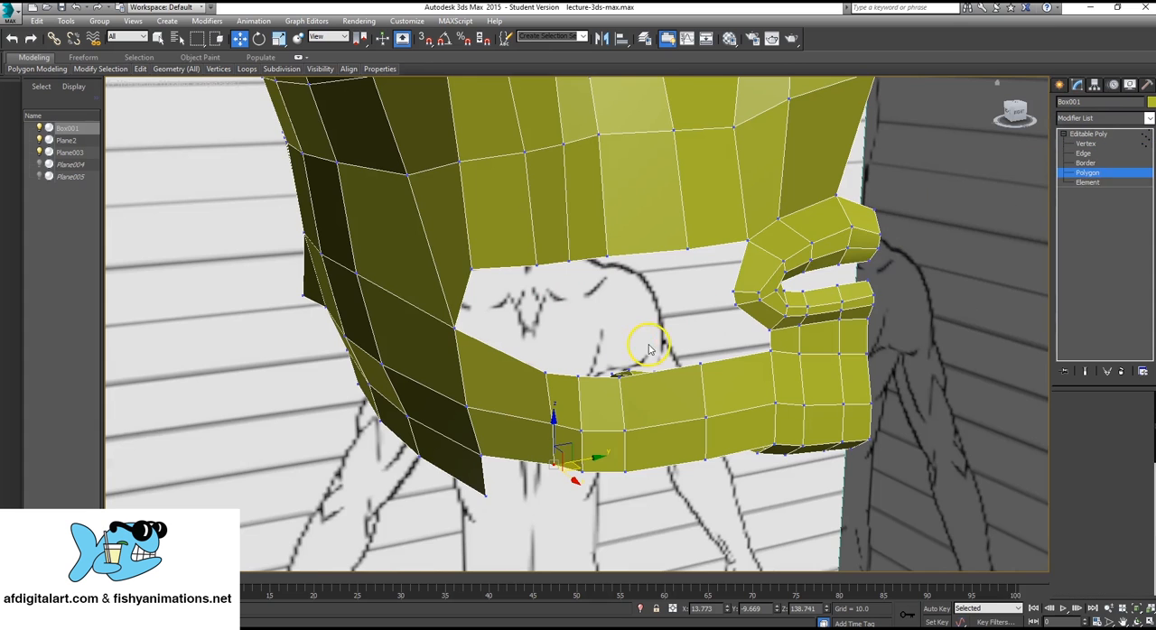
pyautogui.keyDown('alt'); pyautogui.moveTo(648, 349); pyautogui.dragTo(681, 332, button='middle'); pyautogui.keyUp('alt')
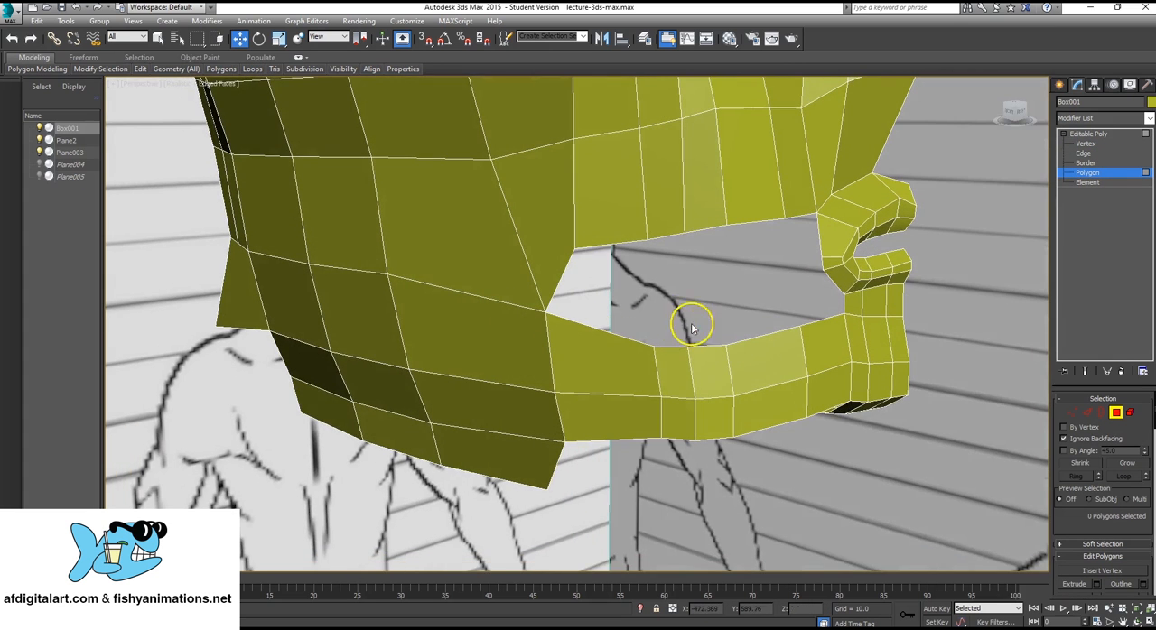
# Move the merged vertex at the rear corner of the cheek opening outward to about X 9.36, Y -12.03.
pyautogui.click(1085, 143)
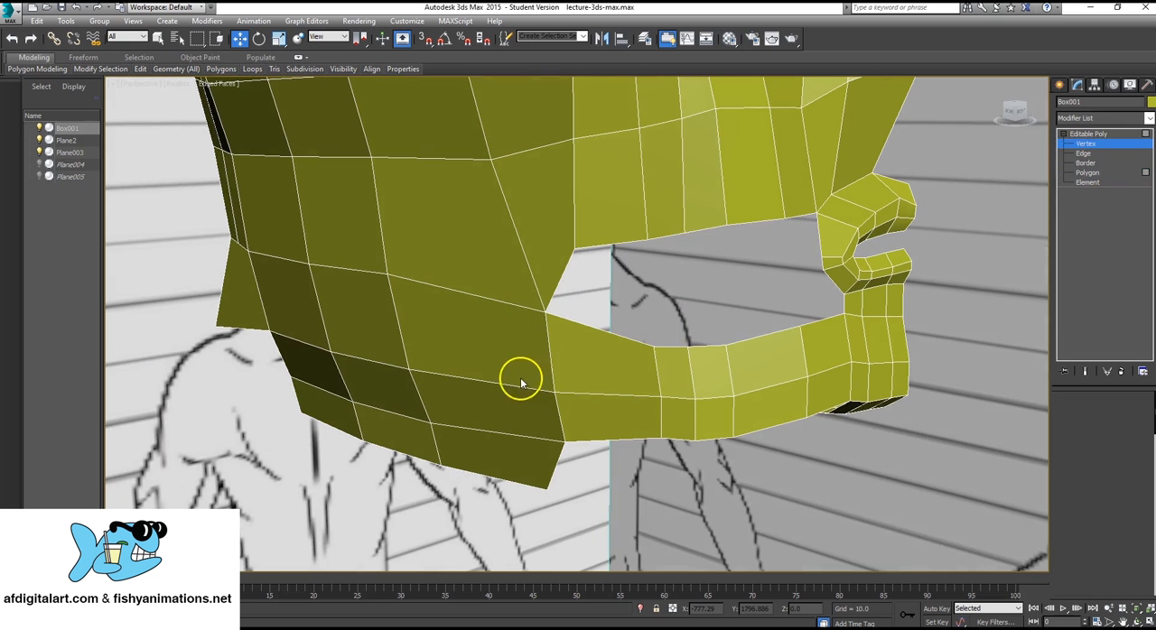
pyautogui.click(544, 312)
pyautogui.moveTo(567, 308)
pyautogui.keyDown('alt'); pyautogui.mouseDown(button='middle')
pyautogui.moveTo(568, 343)
pyautogui.moveTo(572, 327)
pyautogui.mouseUp(button='middle'); pyautogui.keyUp('alt')
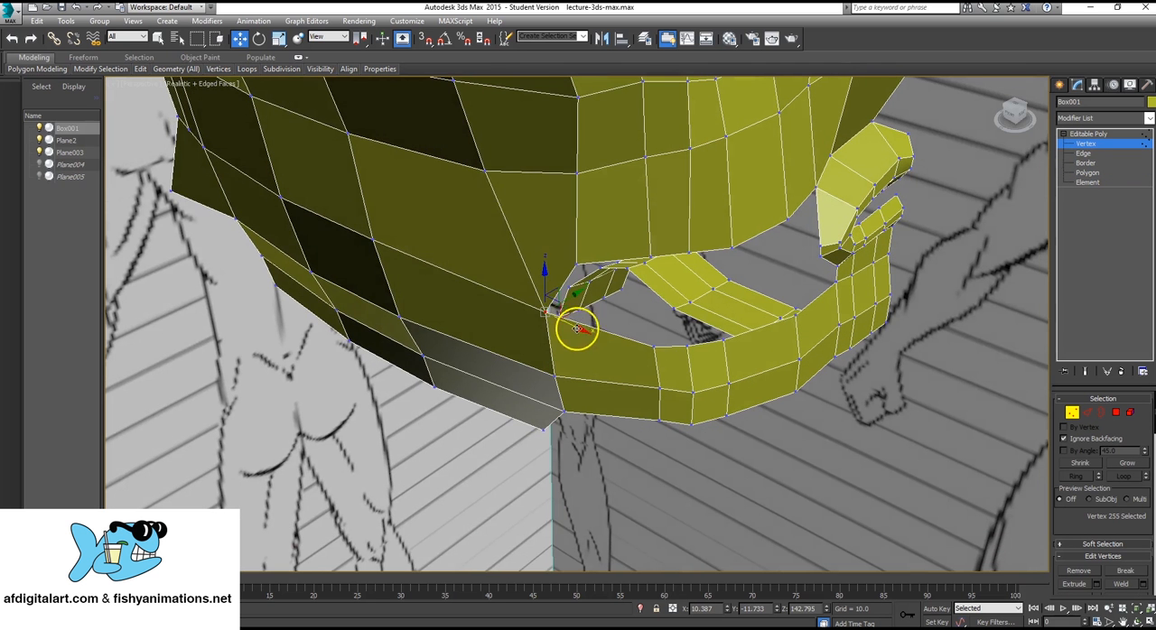
pyautogui.keyDown('alt'); pyautogui.moveTo(787, 301); pyautogui.dragTo(749, 266, button='middle'); pyautogui.keyUp('alt')
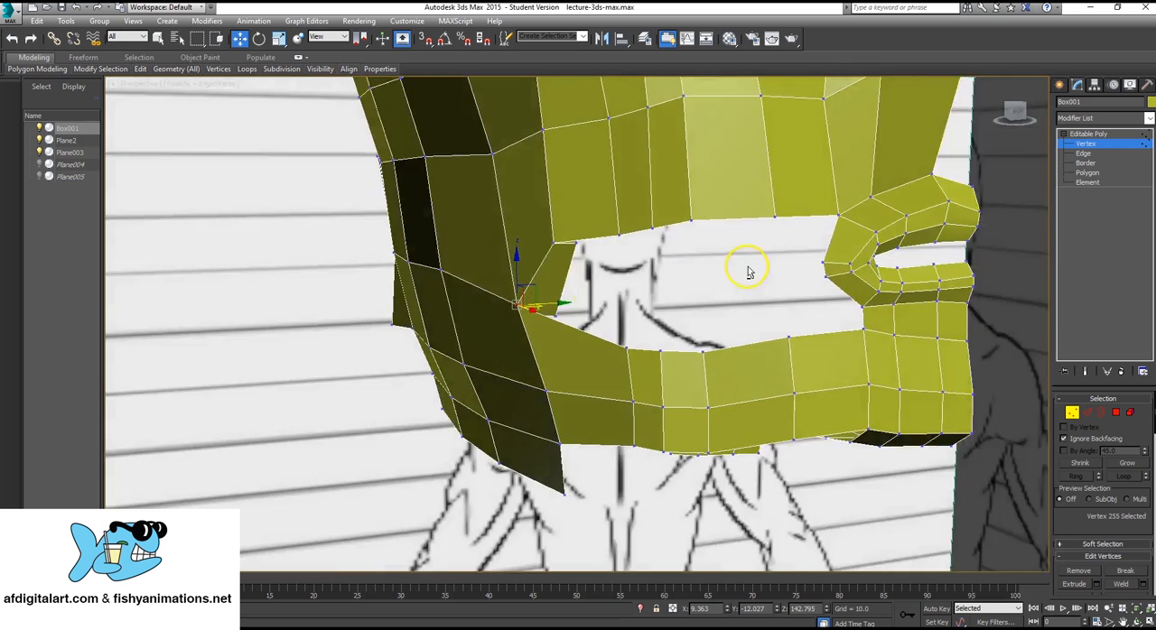
# Create a four-sided polygon in the rear corner of the cheek opening, joining the head's lower border to the jaw strip.
pyautogui.click(1087, 172)
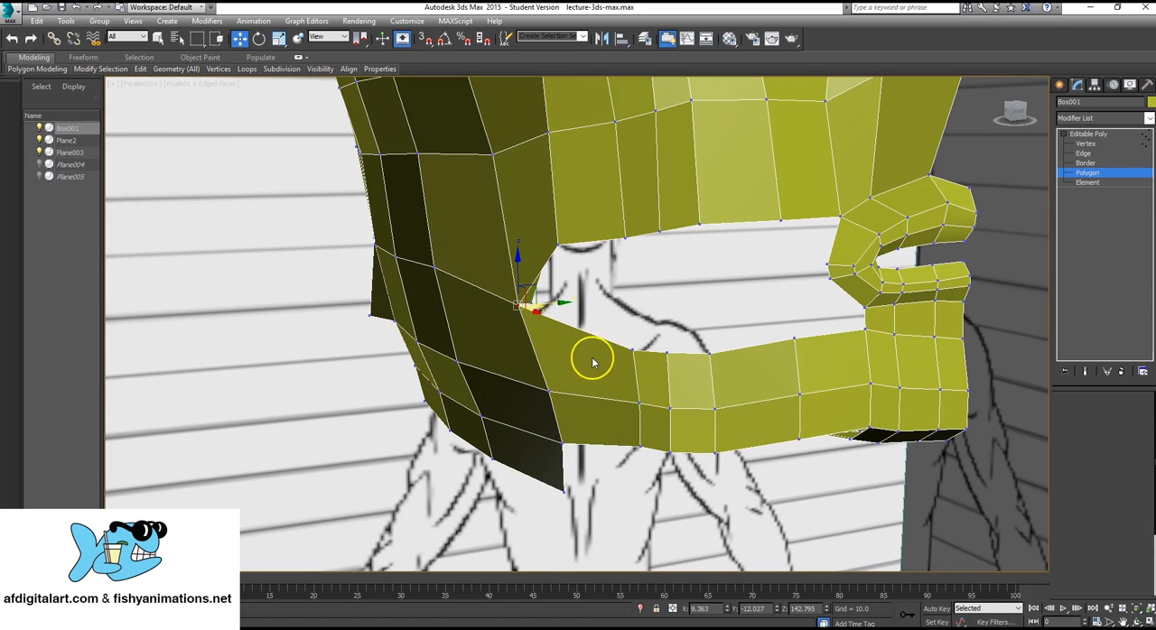
pyautogui.keyDown('alt'); pyautogui.moveTo(588, 359); pyautogui.dragTo(746, 304, button='middle'); pyautogui.keyUp('alt')
pyautogui.scroll(3, 747, 305)
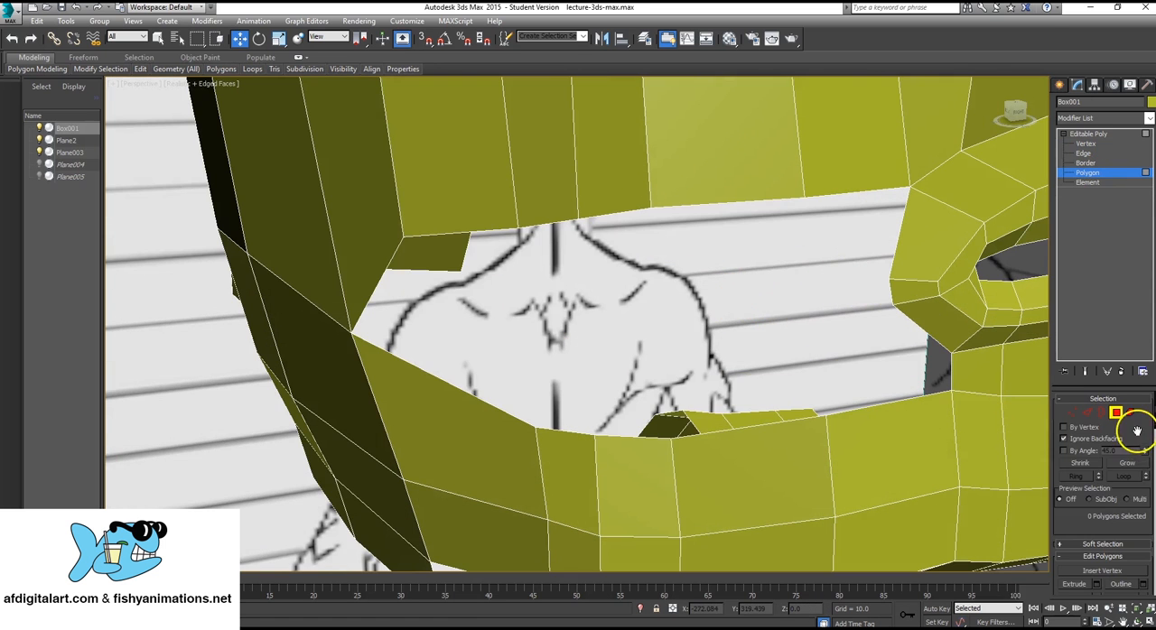
pyautogui.scroll(-3, 1124, 451)
pyautogui.scroll(-3, 1088, 482)
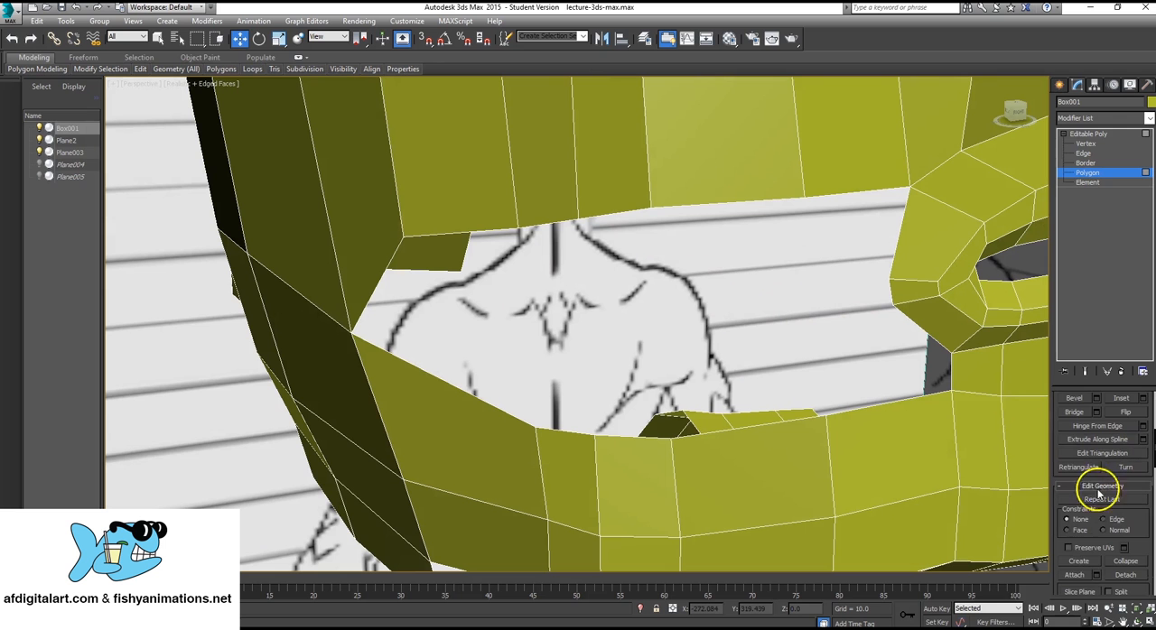
pyautogui.click(1079, 562)
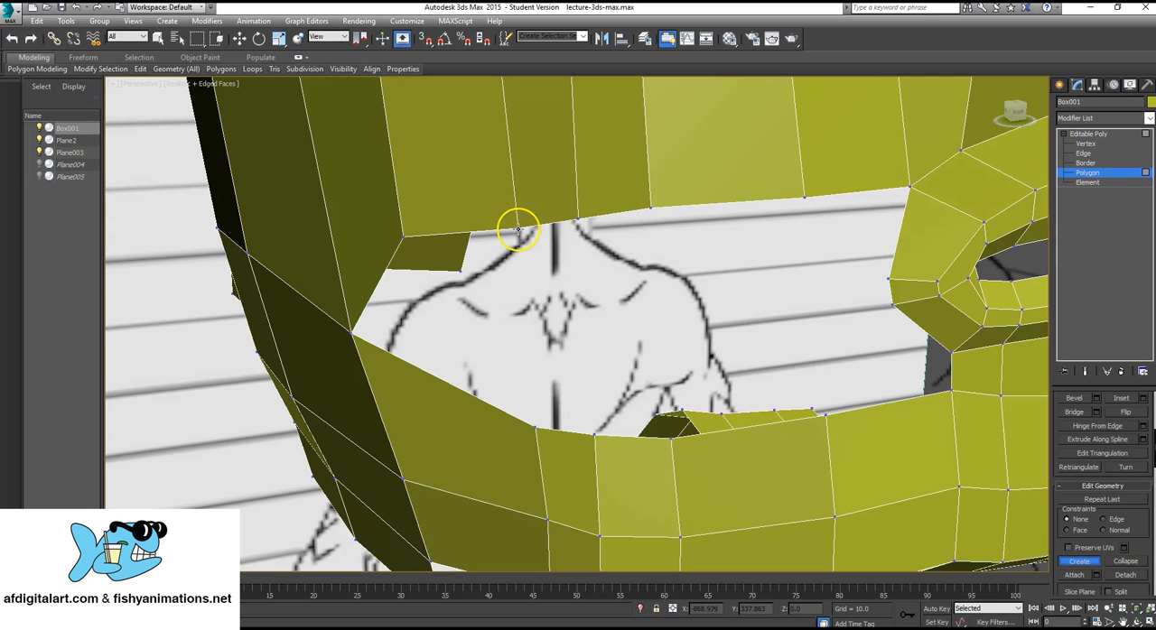
pyautogui.click(517, 231)
pyautogui.click(403, 237)
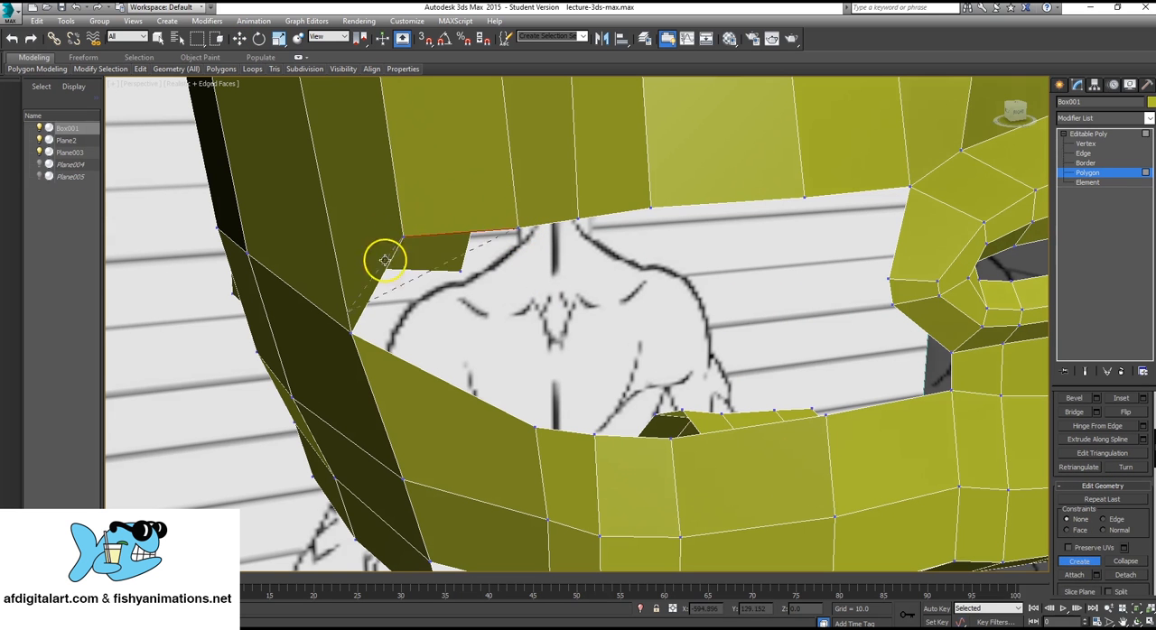
pyautogui.click(351, 332)
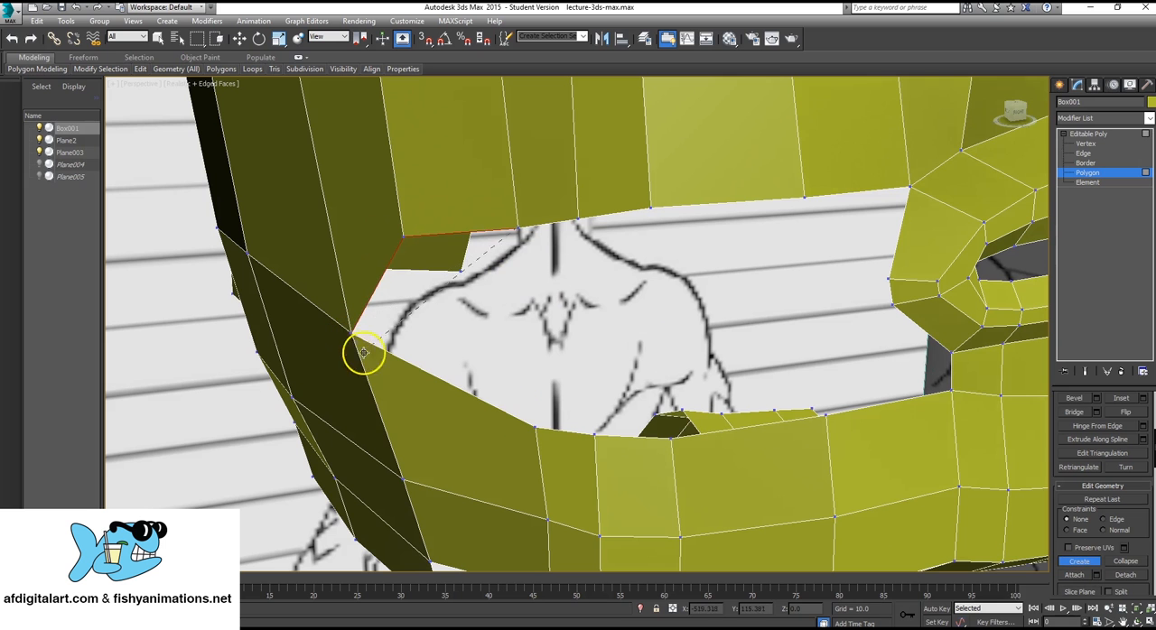
pyautogui.click(518, 231)
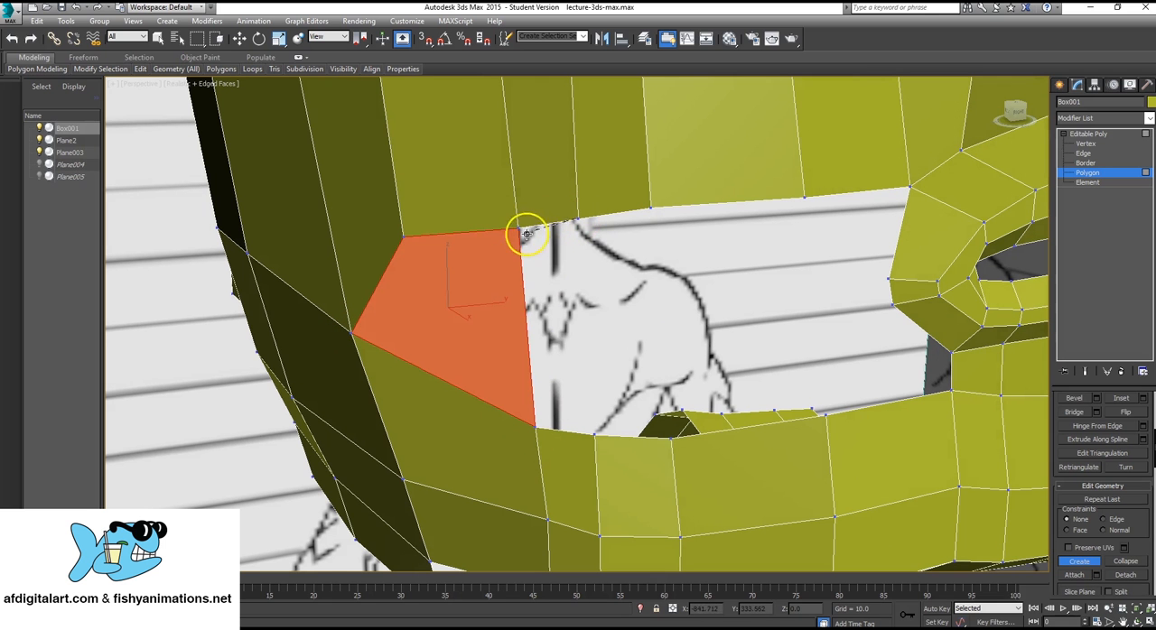
# Create a four-sided polygon directly in front of the rear corner polygon, joining the head's lower border to the jaw strip.
pyautogui.click(517, 231)
pyautogui.click(575, 220)
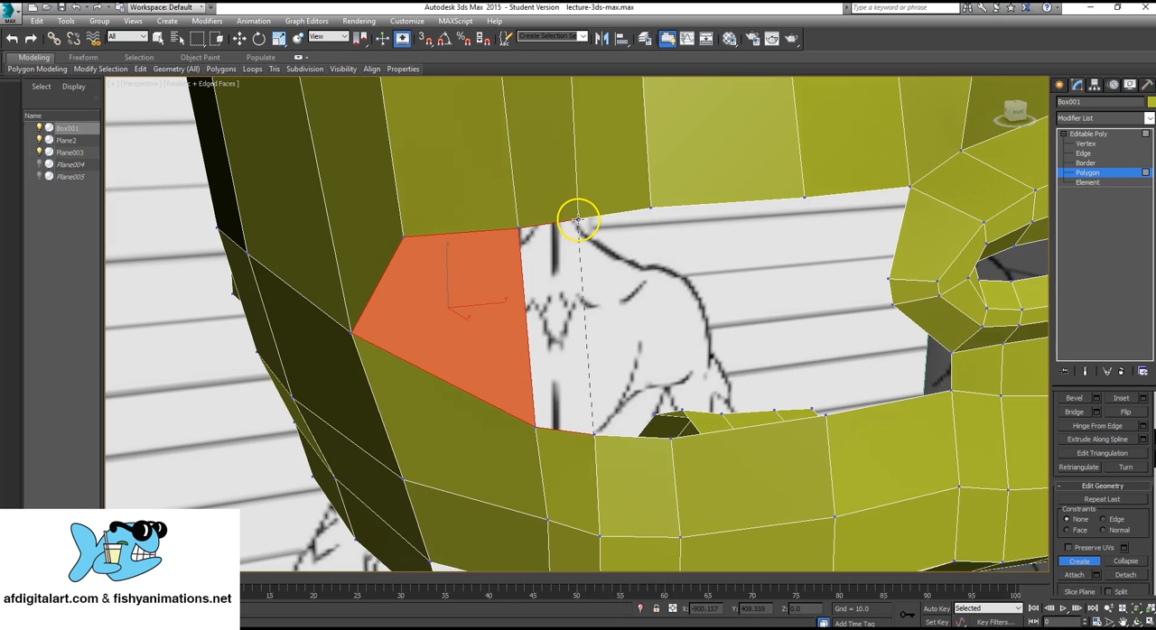
pyautogui.click(578, 219)
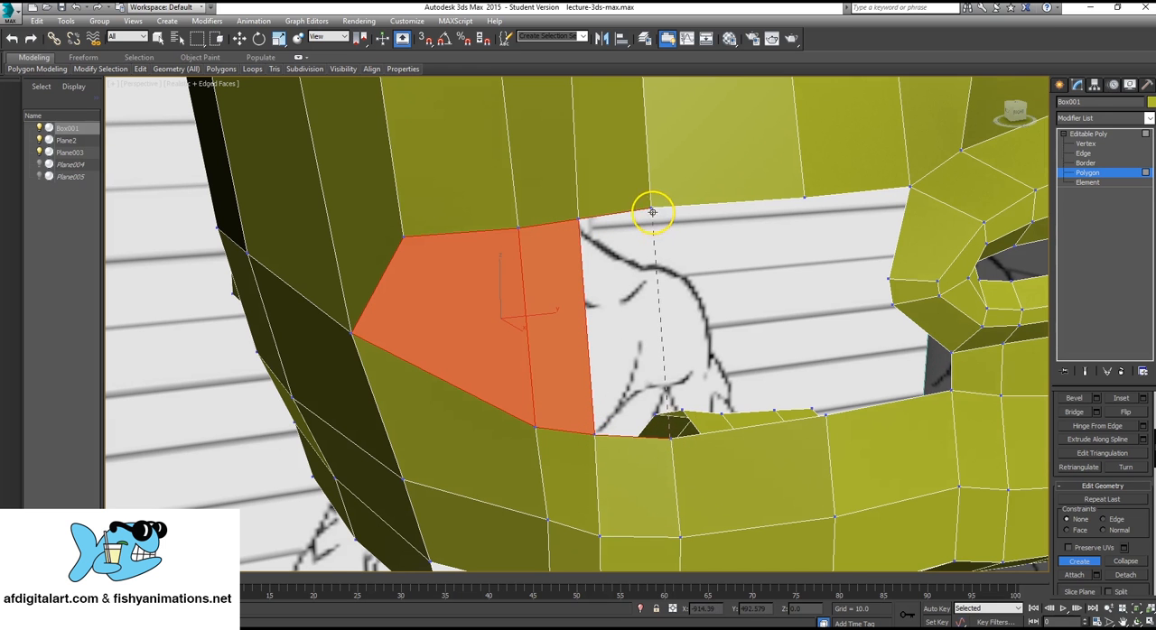
# Create the third polygon of the cheek fill, spanning the next pair of facing vertices on the head border and jaw strip.
pyautogui.click(578, 219)
pyautogui.keyDown('alt'); pyautogui.moveTo(730, 268); pyautogui.dragTo(786, 338, button='middle'); pyautogui.keyUp('alt')
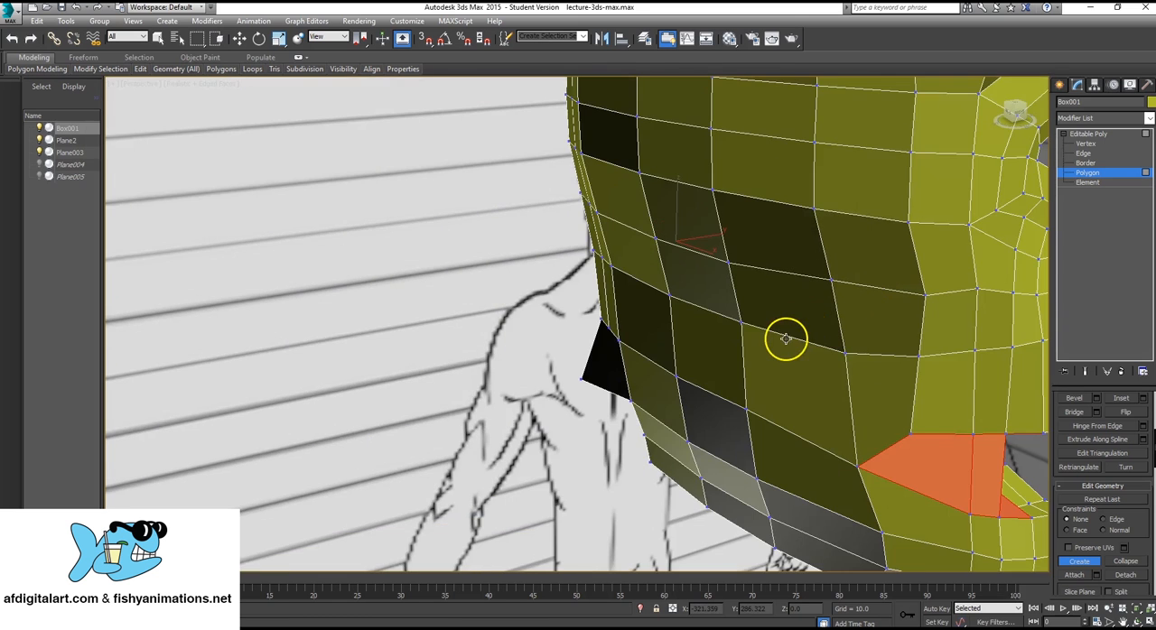
pyautogui.scroll(-5, 782, 343)
pyautogui.keyDown('alt'); pyautogui.moveTo(756, 377); pyautogui.dragTo(732, 374, button='middle'); pyautogui.keyUp('alt')
pyautogui.scroll(3, 706, 390)
pyautogui.moveTo(414, 479); pyautogui.dragTo(795, 408, button='middle')
pyautogui.scroll(1, 795, 409)
pyautogui.scroll(3, 676, 316)
pyautogui.moveTo(669, 334); pyautogui.dragTo(621, 416, button='middle')
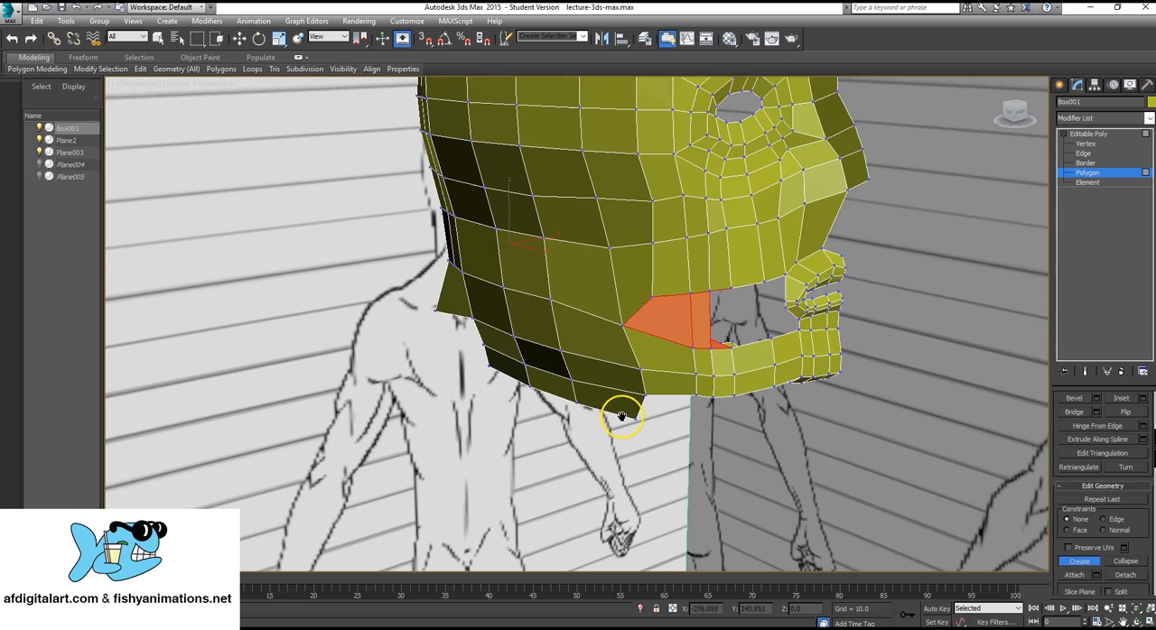
pyautogui.scroll(8, 748, 344)
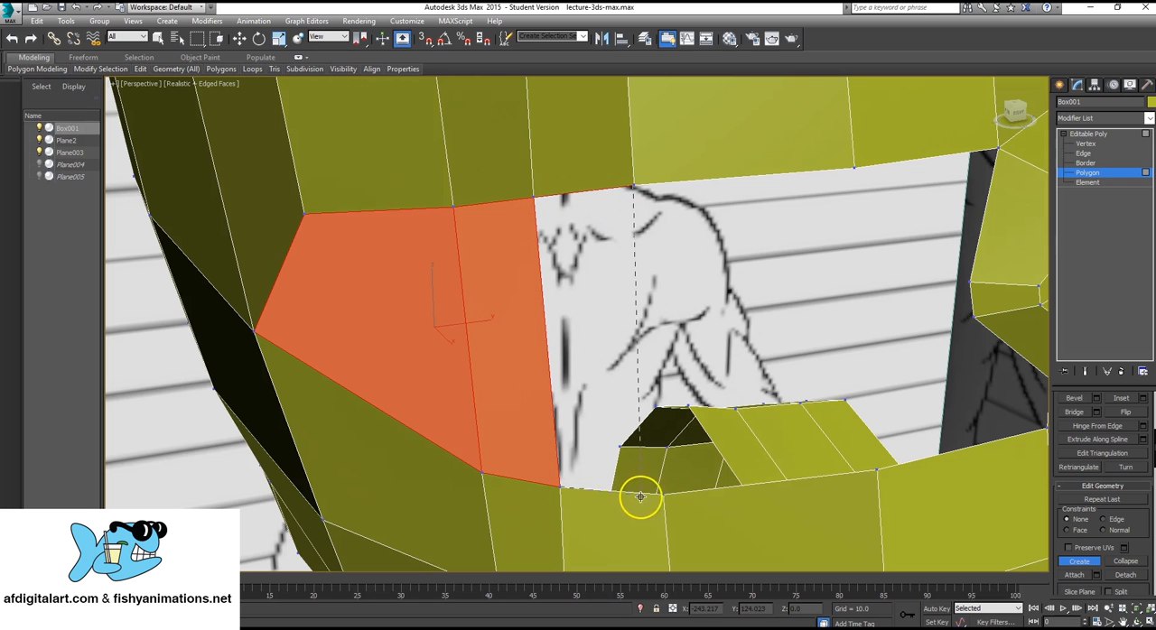
pyautogui.click(633, 184)
# Create the fourth, wider polygon of the cheek fill, extending it forward towards the corner of the mouth.
pyautogui.scroll(1, 695, 293)
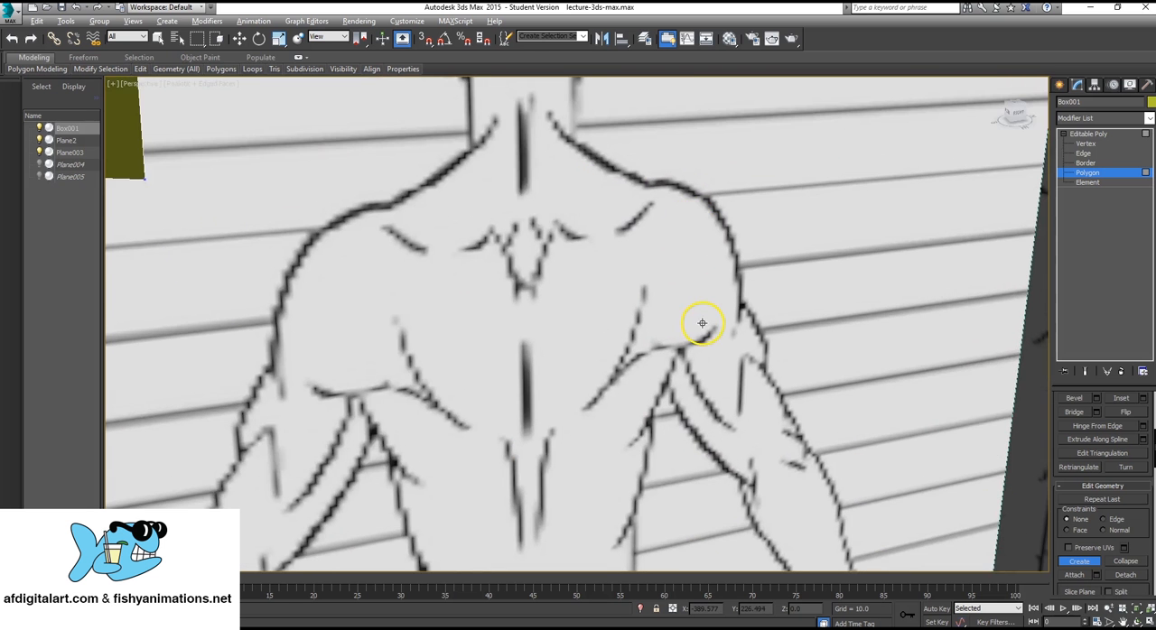
pyautogui.scroll(-1, 695, 320)
pyautogui.keyDown('alt'); pyautogui.moveTo(613, 400); pyautogui.dragTo(654, 417, button='middle'); pyautogui.keyUp('alt')
pyautogui.moveTo(654, 417)
pyautogui.mouseDown(button='middle')
pyautogui.moveTo(673, 261)
pyautogui.moveTo(684, 263)
pyautogui.moveTo(655, 267)
pyautogui.mouseUp(button='middle')
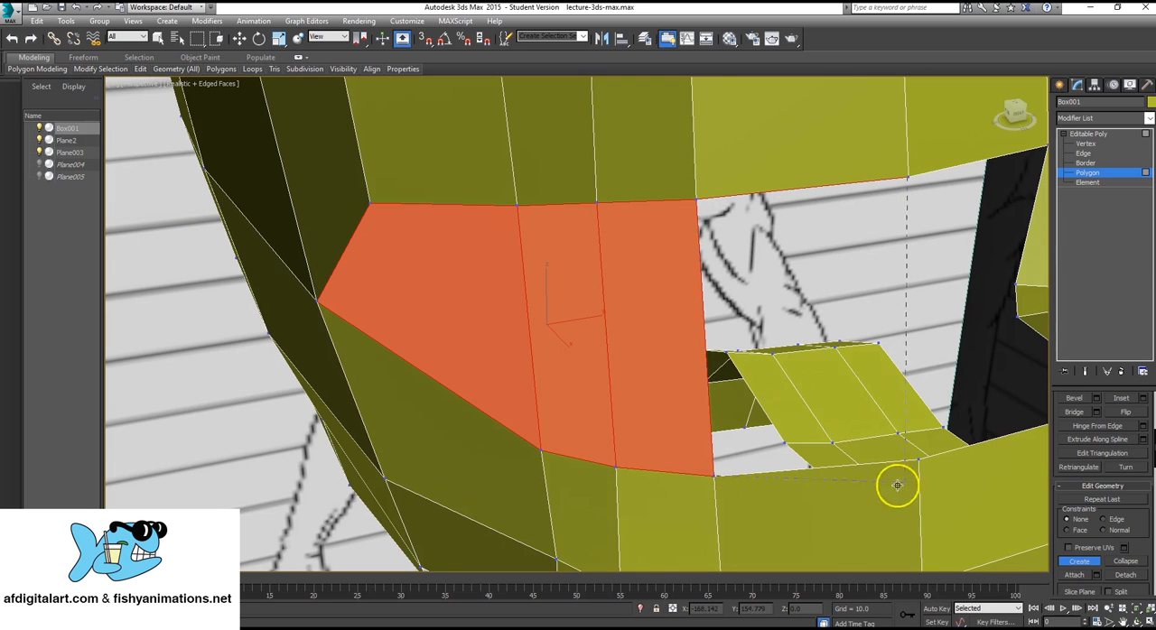
pyautogui.click(919, 461)
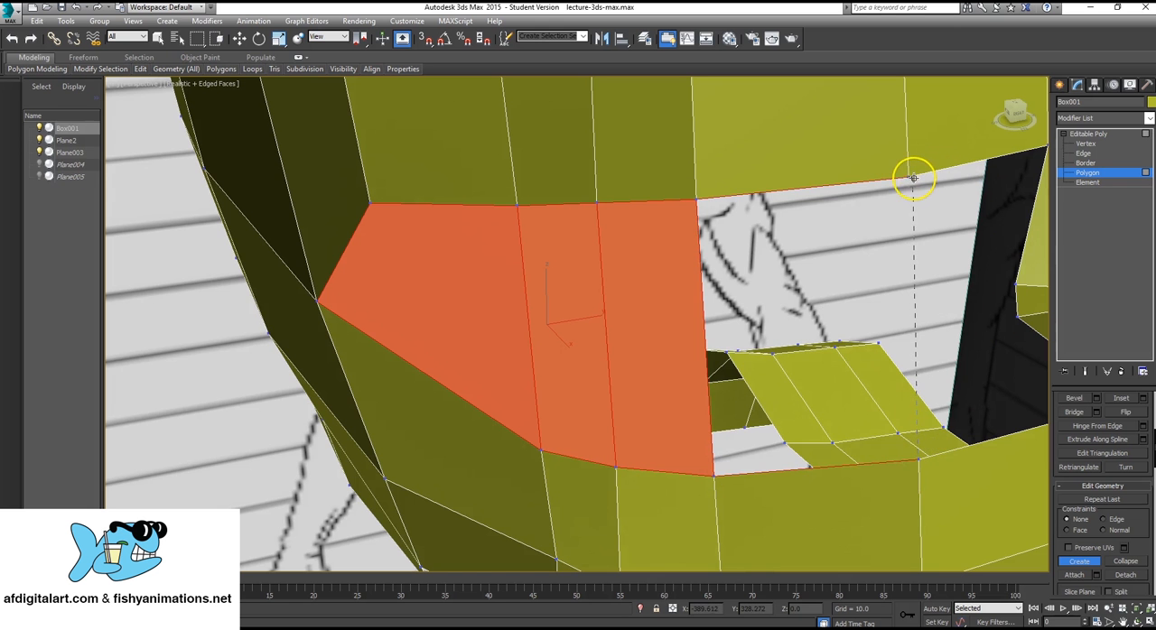
pyautogui.keyDown('alt'); pyautogui.moveTo(909, 185); pyautogui.dragTo(910, 319, button='middle'); pyautogui.keyUp('alt')
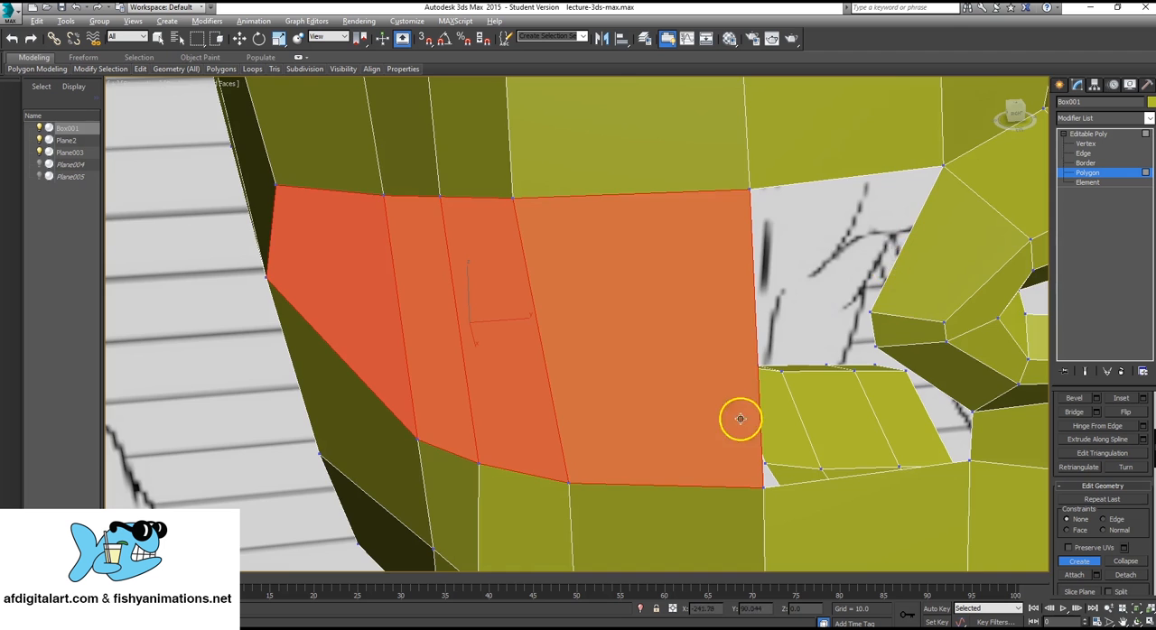
# Move the upper rear vertex of the filled cheek area slightly forward and up to about X 11.87, Z 145.16.
pyautogui.scroll(-3, 740, 419)
pyautogui.keyDown('alt'); pyautogui.moveTo(742, 418); pyautogui.dragTo(857, 322, button='middle'); pyautogui.keyUp('alt')
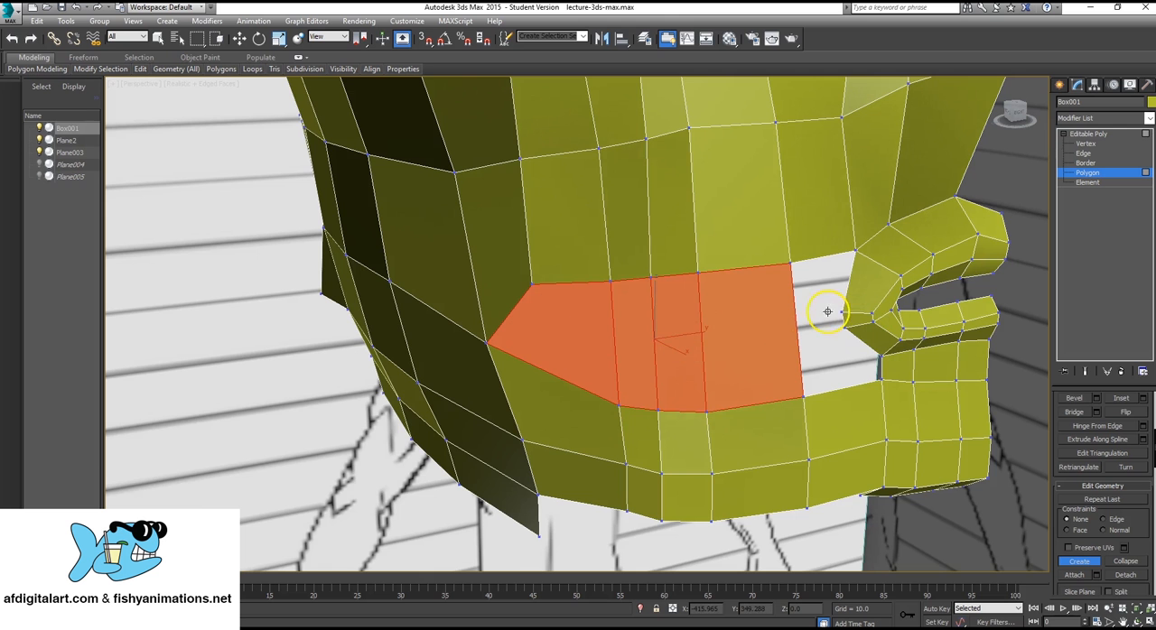
pyautogui.scroll(2, 479, 329)
pyautogui.keyDown('alt'); pyautogui.moveTo(479, 331); pyautogui.dragTo(496, 325, button='middle'); pyautogui.keyUp('alt')
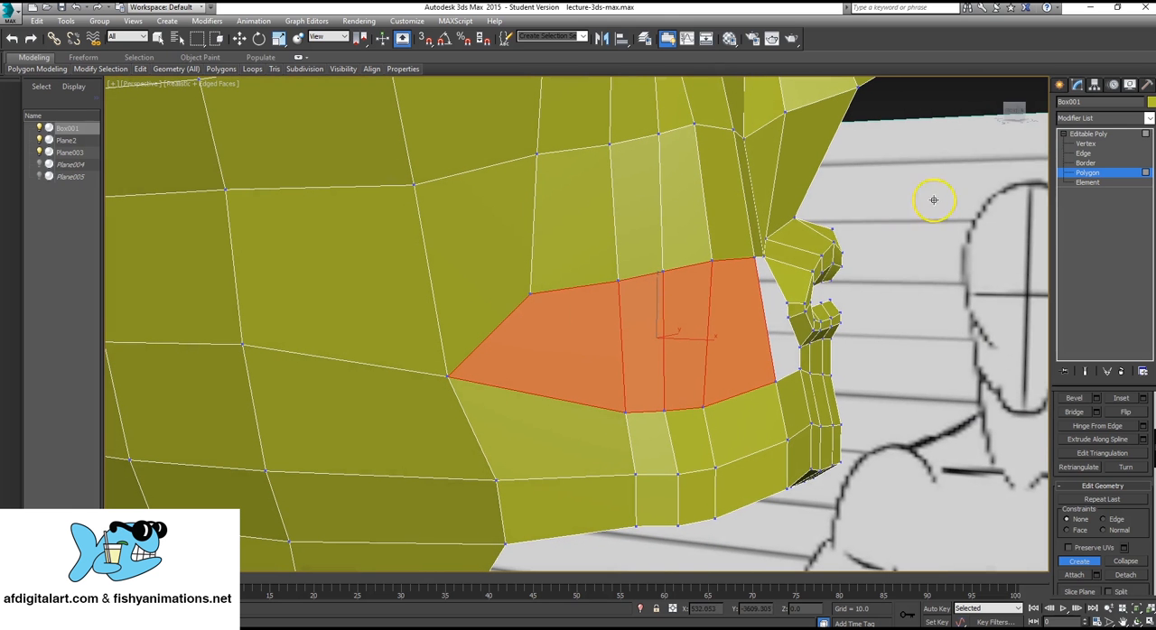
pyautogui.click(1096, 145)
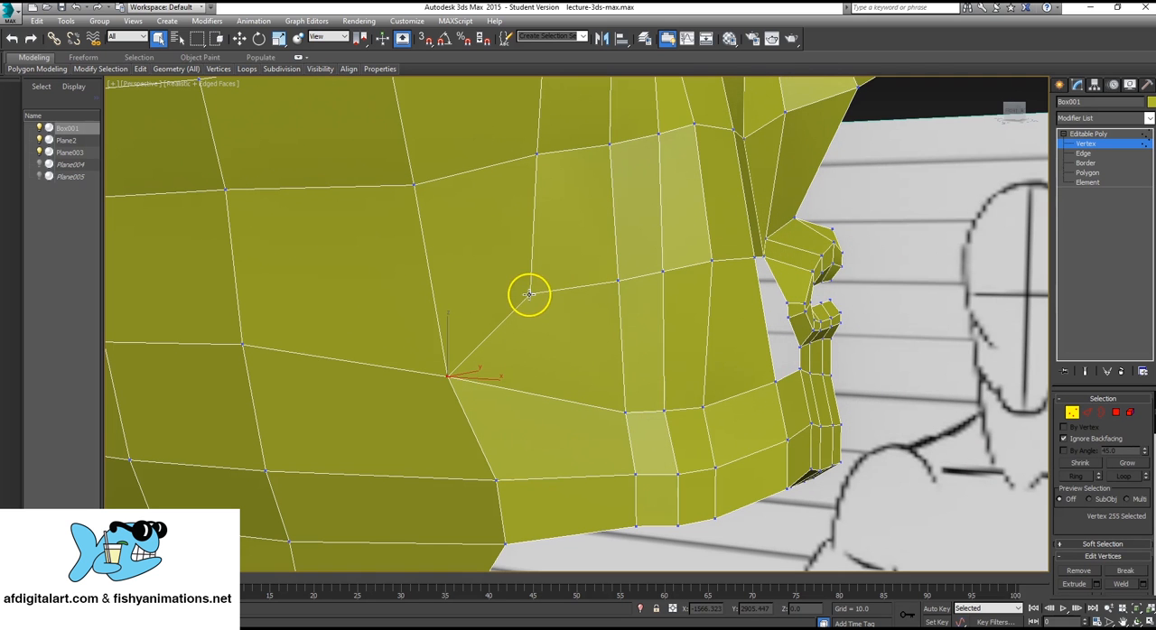
pyautogui.press('w')
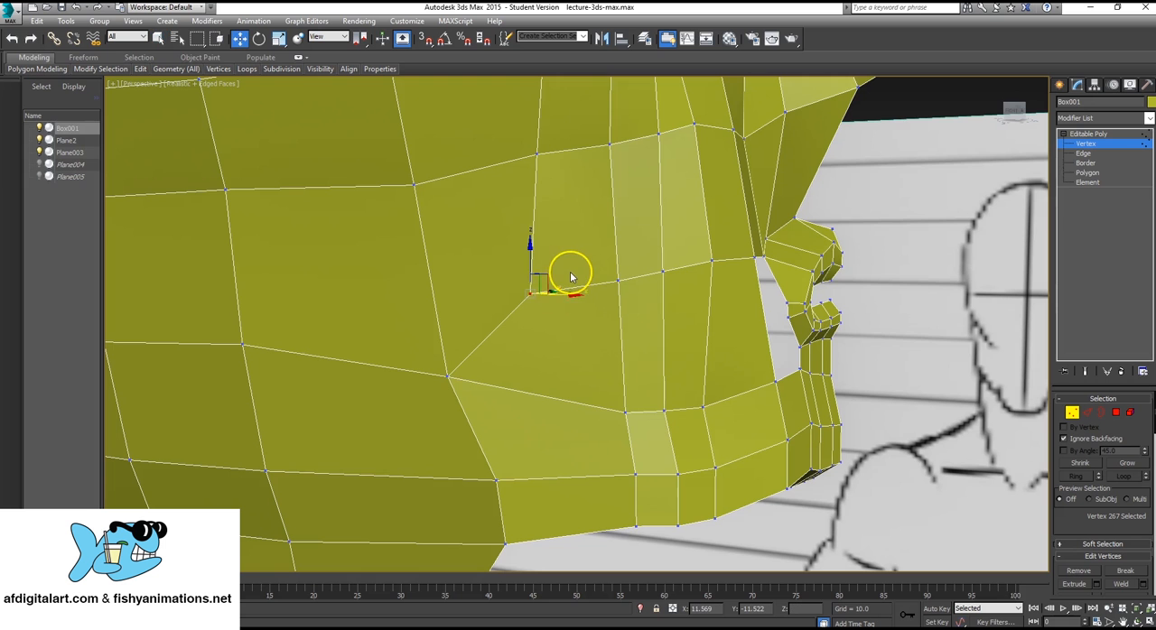
pyautogui.moveTo(556, 270); pyautogui.dragTo(567, 265)
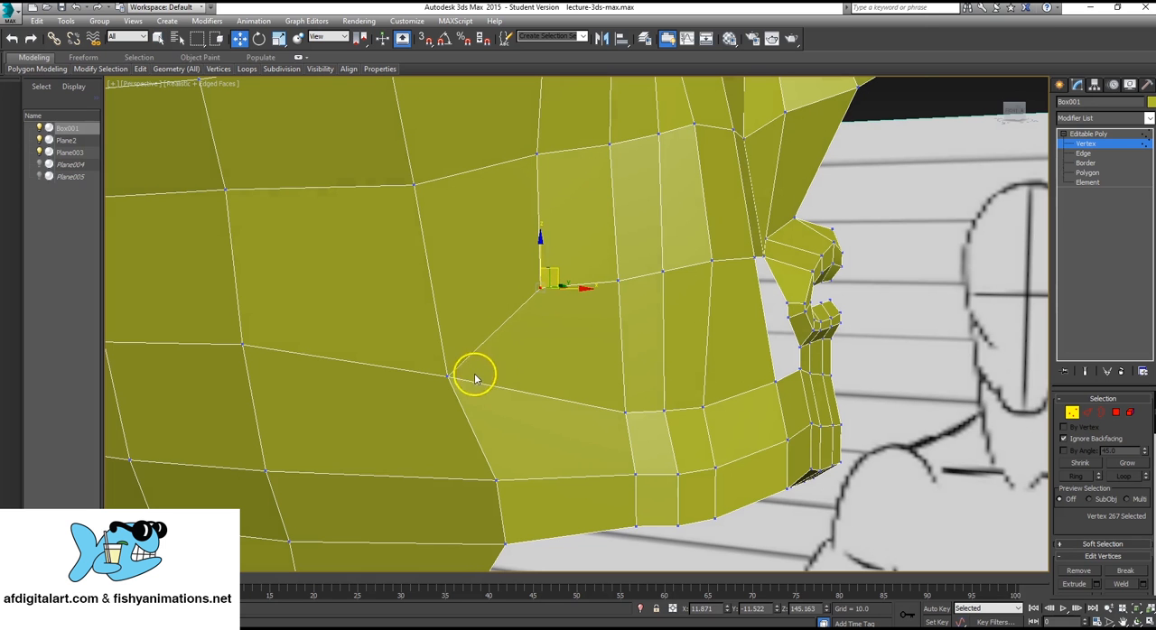
# Raise the vertex at the rearmost corner of the filled cheek area to about X 9.63, Z 144.74.
pyautogui.click(446, 375)
pyautogui.moveTo(464, 360); pyautogui.dragTo(473, 287)
pyautogui.moveTo(407, 407)
pyautogui.keyDown('alt'); pyautogui.mouseDown(button='middle')
pyautogui.moveTo(441, 411)
pyautogui.moveTo(417, 421)
pyautogui.mouseUp(button='middle'); pyautogui.keyUp('alt')
pyautogui.keyDown('alt'); pyautogui.moveTo(478, 357); pyautogui.dragTo(452, 346, button='middle'); pyautogui.keyUp('alt')
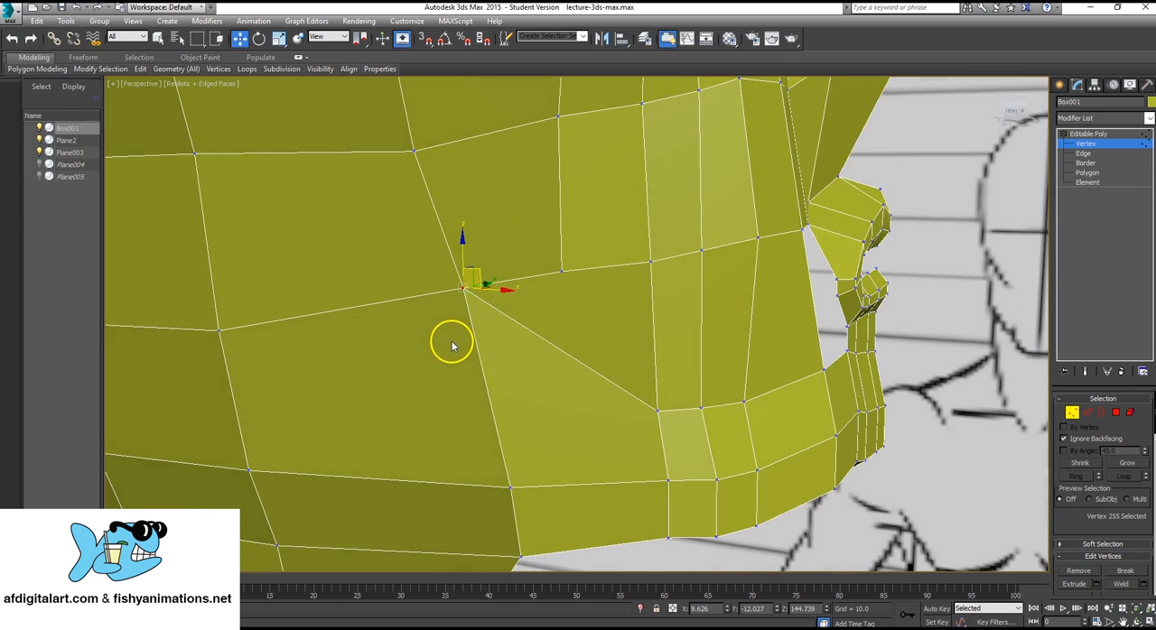
# Delete the stretched rear polygon of the cheek fill and the jaw polygon directly below it.
pyautogui.moveTo(413, 406)
pyautogui.keyDown('alt'); pyautogui.mouseDown(button='middle')
pyautogui.moveTo(780, 340)
pyautogui.moveTo(933, 273)
pyautogui.mouseUp(button='middle'); pyautogui.keyUp('alt')
pyautogui.keyDown('alt'); pyautogui.moveTo(932, 273); pyautogui.dragTo(893, 274); pyautogui.keyUp('alt')
pyautogui.scroll(-5, 893, 274)
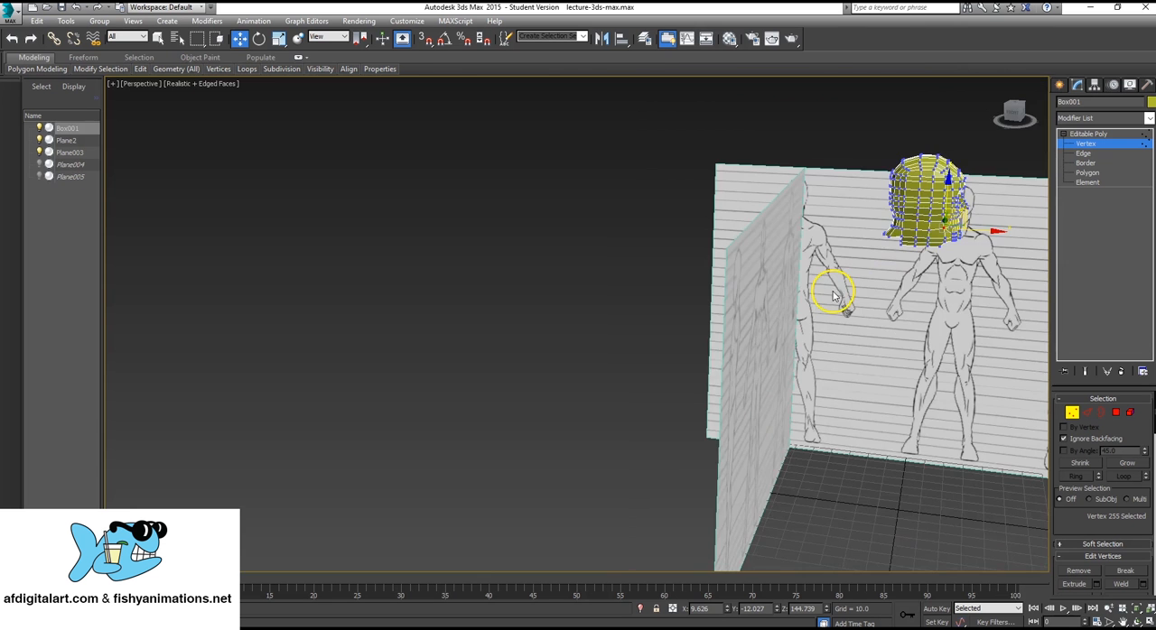
pyautogui.press('z')
pyautogui.scroll(-6, 595, 379)
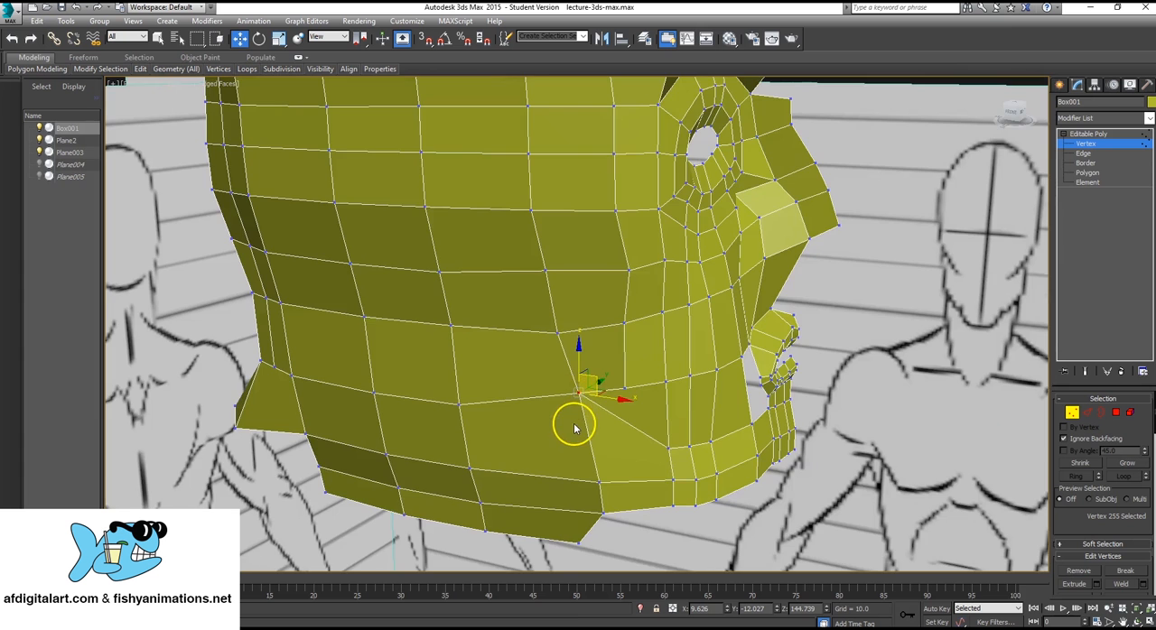
pyautogui.moveTo(574, 429); pyautogui.dragTo(605, 335, button='middle')
pyautogui.scroll(3, 605, 335)
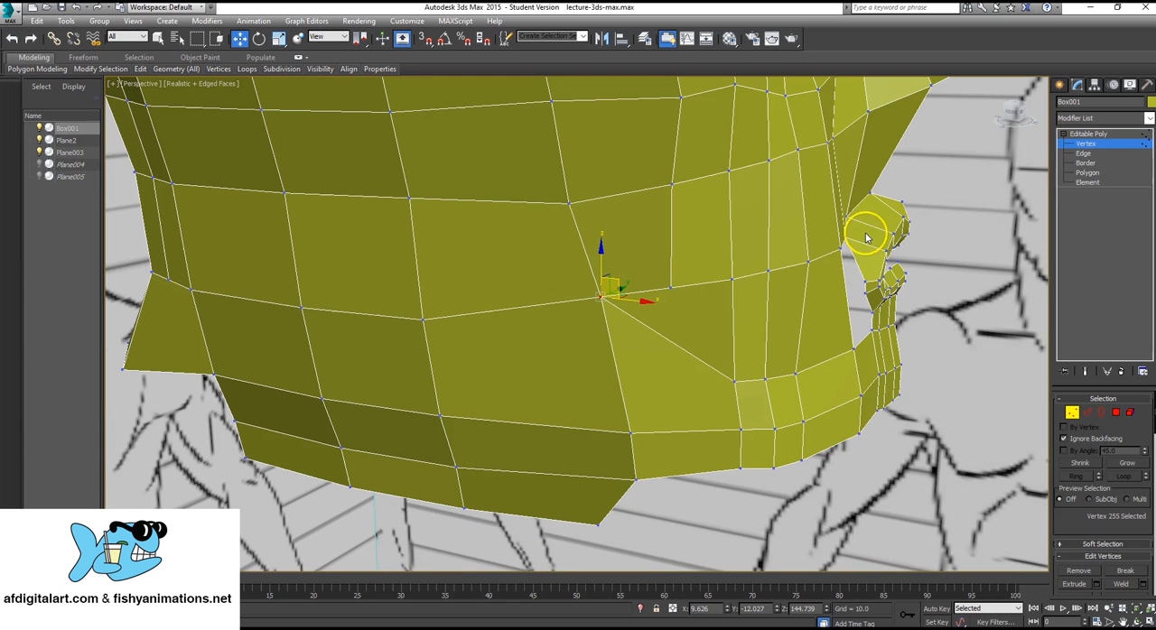
pyautogui.click(1087, 173)
pyautogui.click(689, 325)
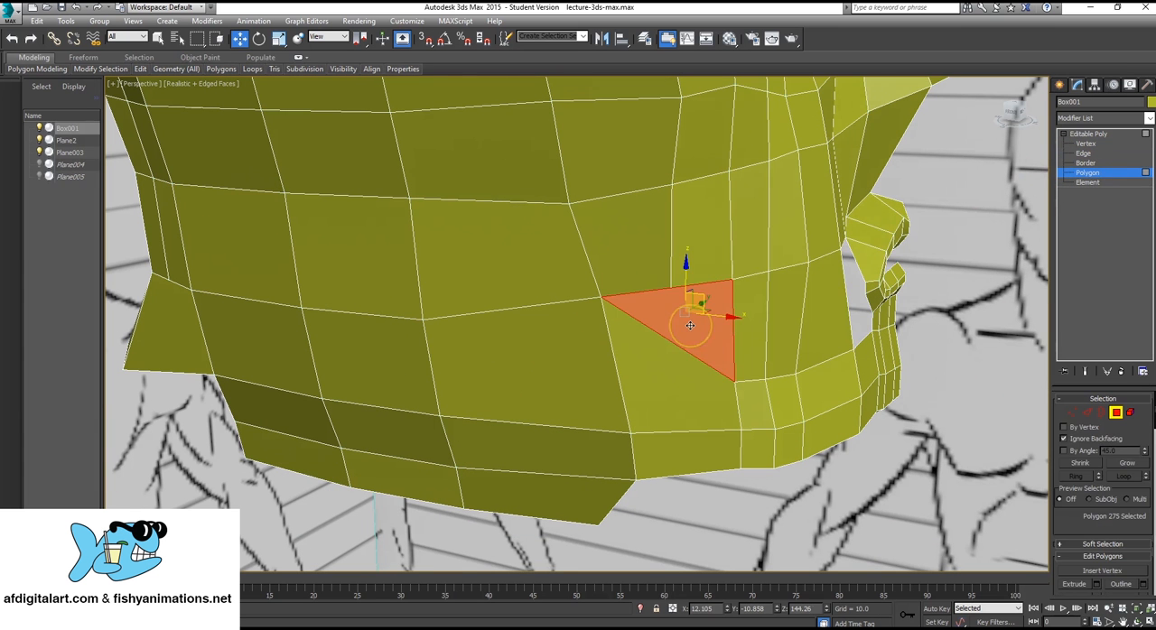
pyautogui.press('Delete')
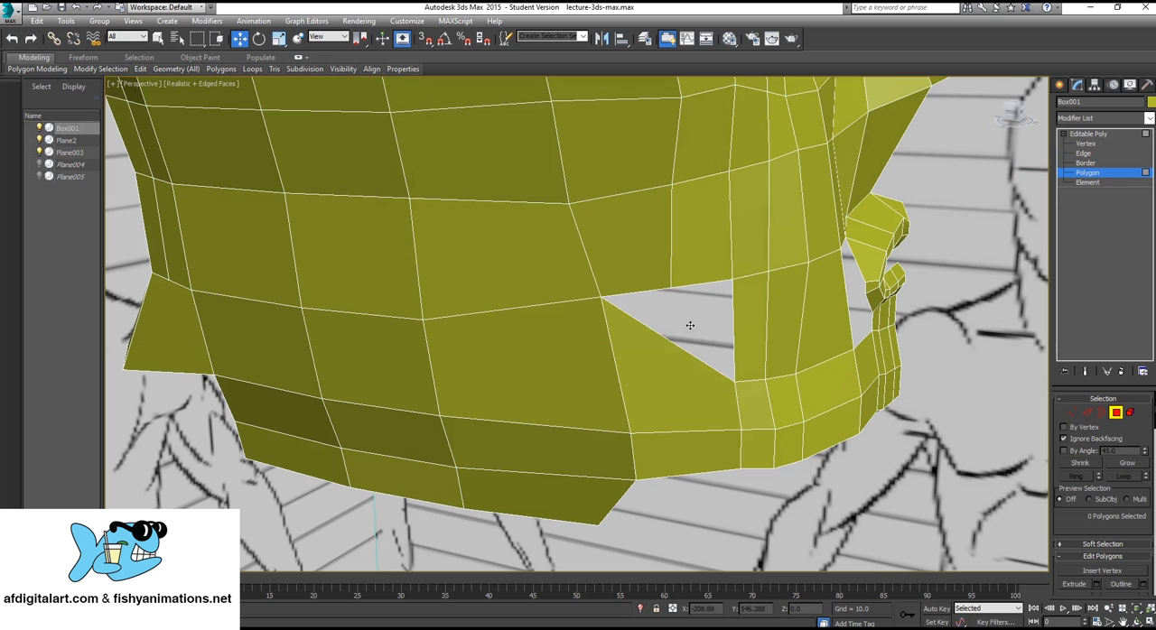
pyautogui.click(666, 376)
pyautogui.press('Delete')
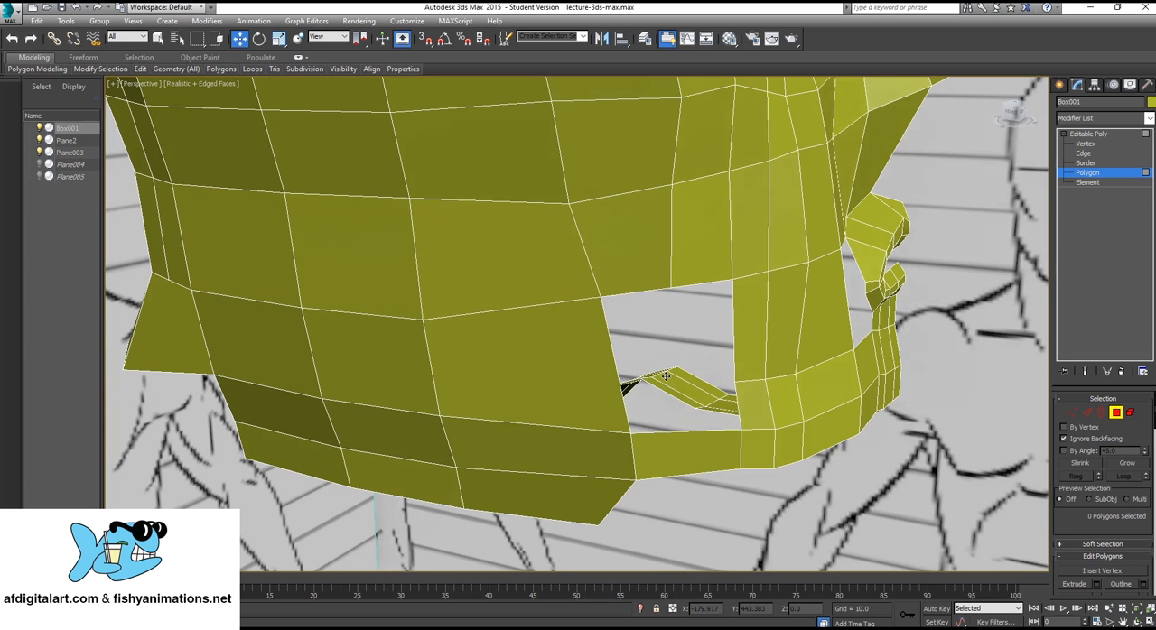
# Cut a horizontal edge row from the rear cheek opening around the back of the neck, and continue the dead-end vertical edge to the lower border.
pyautogui.keyDown('alt'); pyautogui.moveTo(666, 377); pyautogui.dragTo(560, 335, button='middle'); pyautogui.keyUp('alt')
pyautogui.keyDown('alt'); pyautogui.moveTo(271, 348); pyautogui.dragTo(379, 363, button='middle'); pyautogui.keyUp('alt')
pyautogui.keyDown('alt'); pyautogui.moveTo(666, 362); pyautogui.dragTo(647, 346, button='middle'); pyautogui.keyUp('alt')
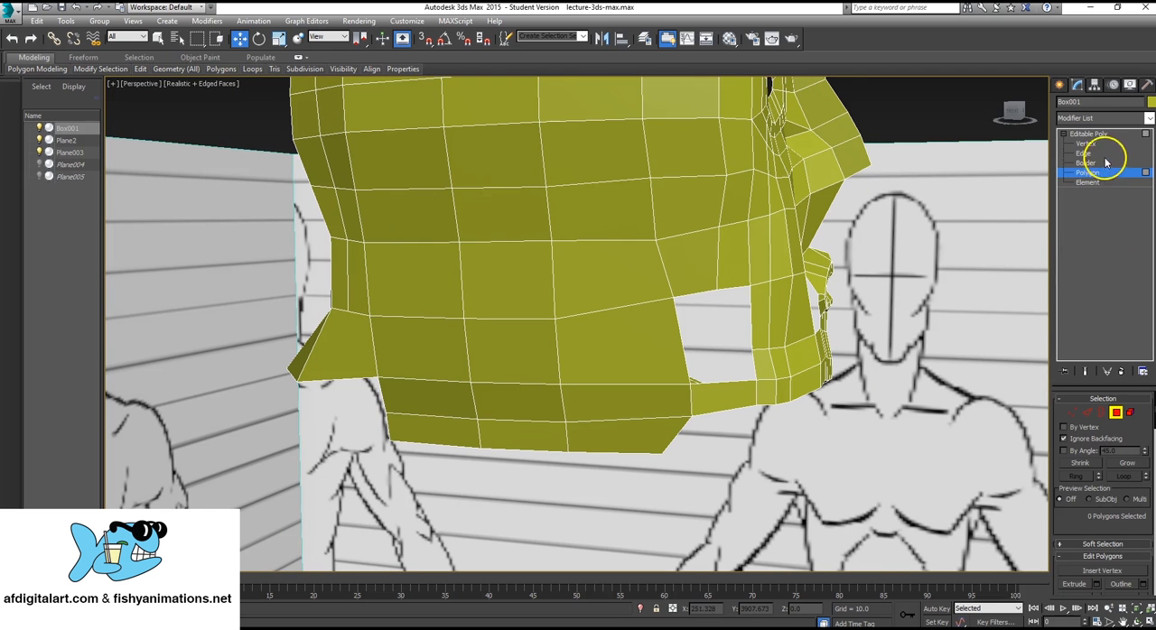
pyautogui.click(1088, 134)
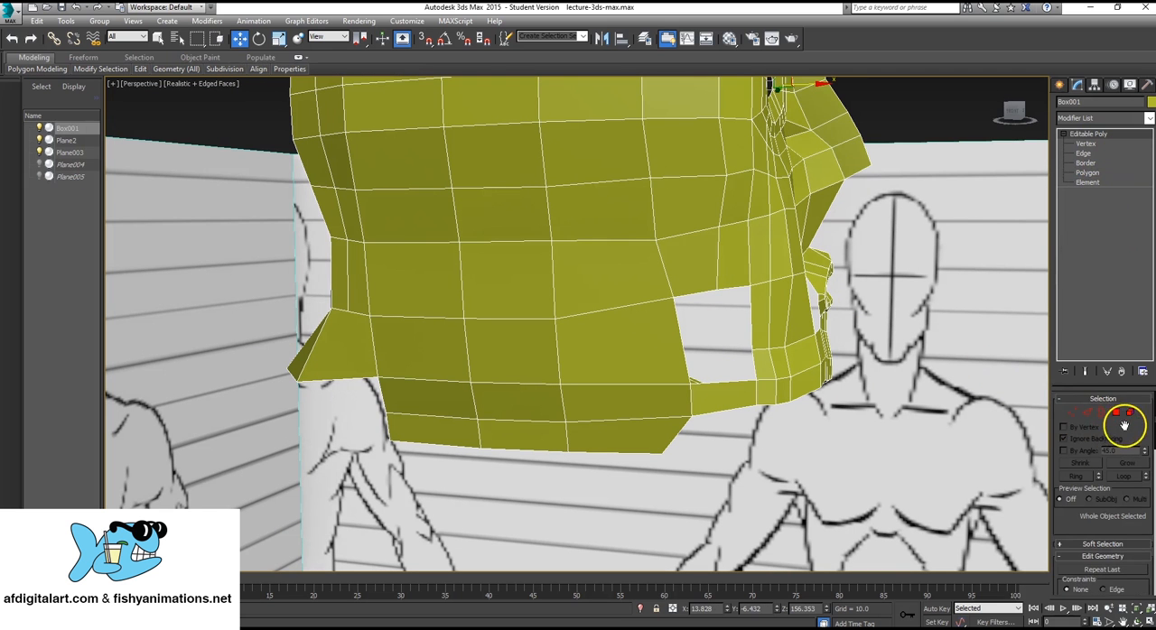
pyautogui.scroll(-5, 1130, 514)
pyautogui.click(1134, 527)
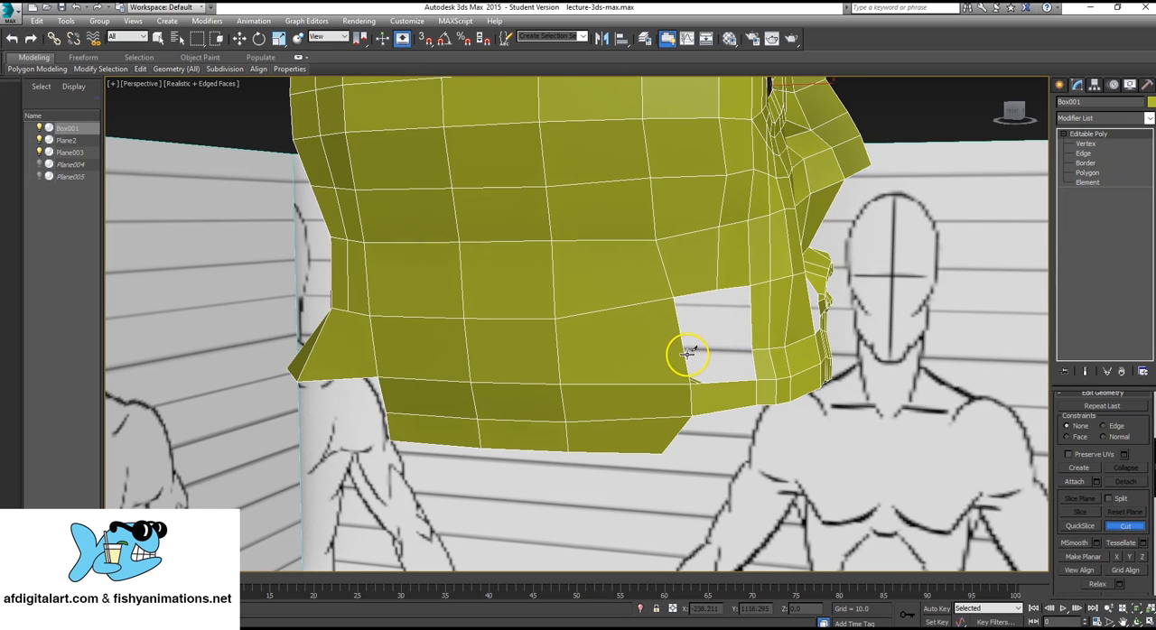
pyautogui.keyDown('alt'); pyautogui.moveTo(683, 353); pyautogui.dragTo(541, 349, button='middle'); pyautogui.keyUp('alt')
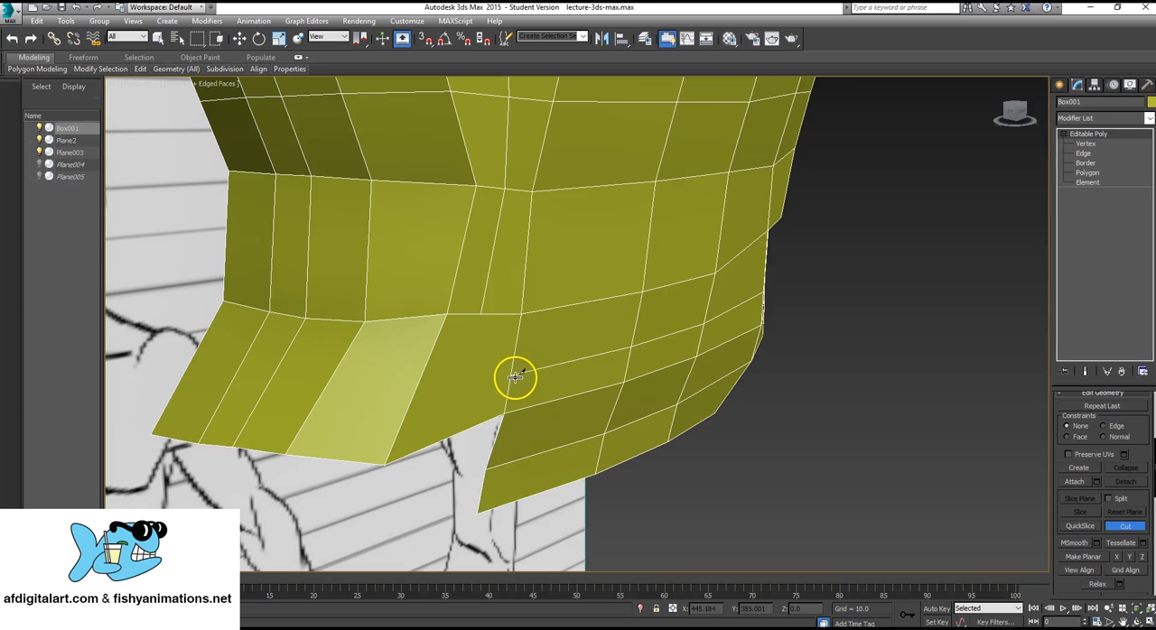
pyautogui.click(511, 372)
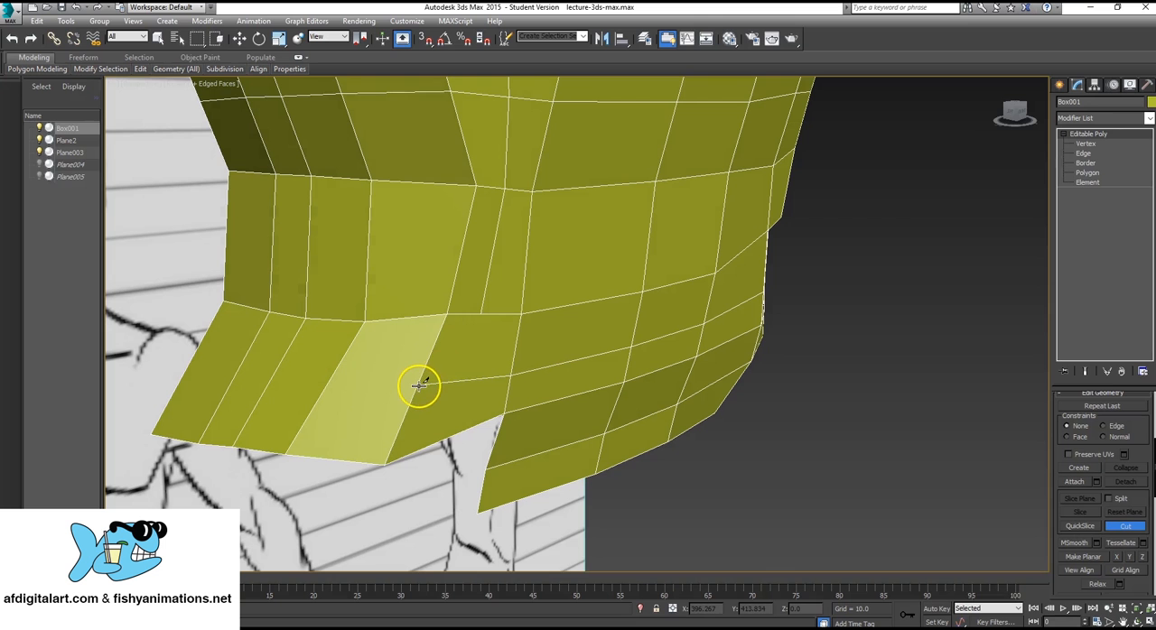
pyautogui.click(418, 386)
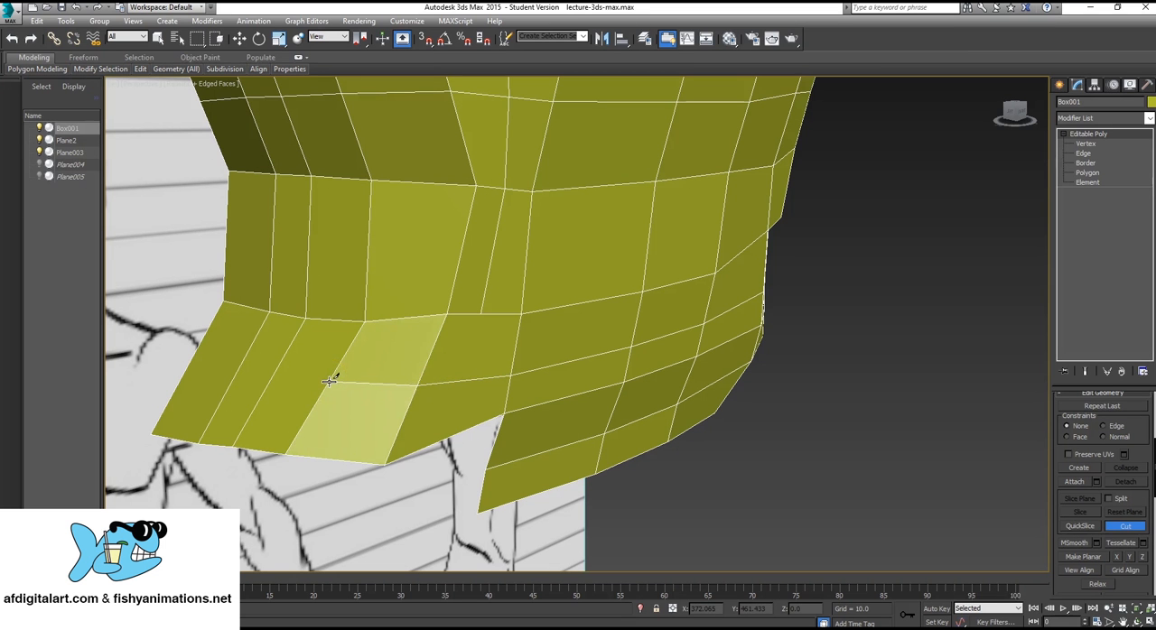
pyautogui.click(329, 381)
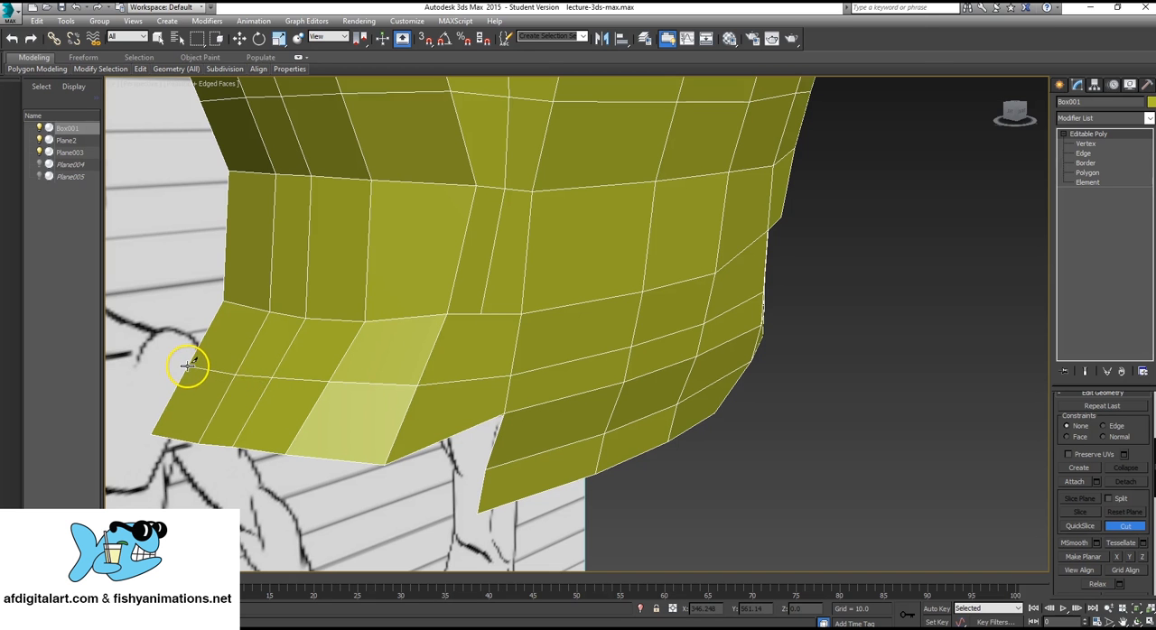
pyautogui.click(481, 314)
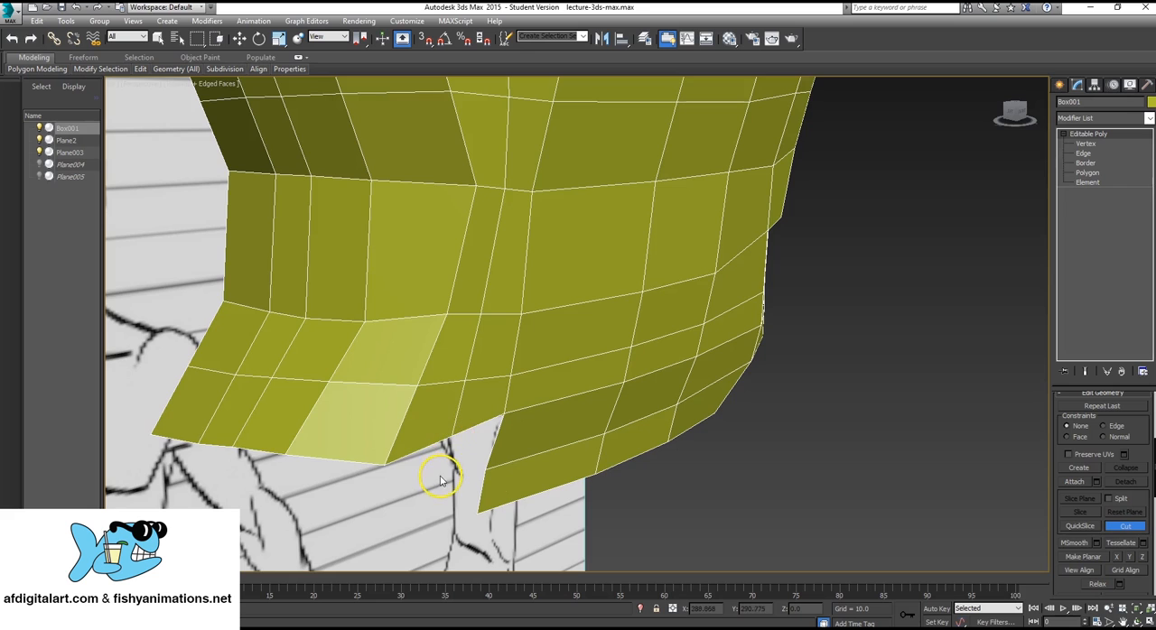
# Extend the two upper border edges of the rear cheek opening down to about Z 141.72 and shift them to about X 12.00, Y -11.23.
pyautogui.keyDown('alt'); pyautogui.moveTo(733, 373); pyautogui.dragTo(549, 366, button='middle'); pyautogui.keyUp('alt')
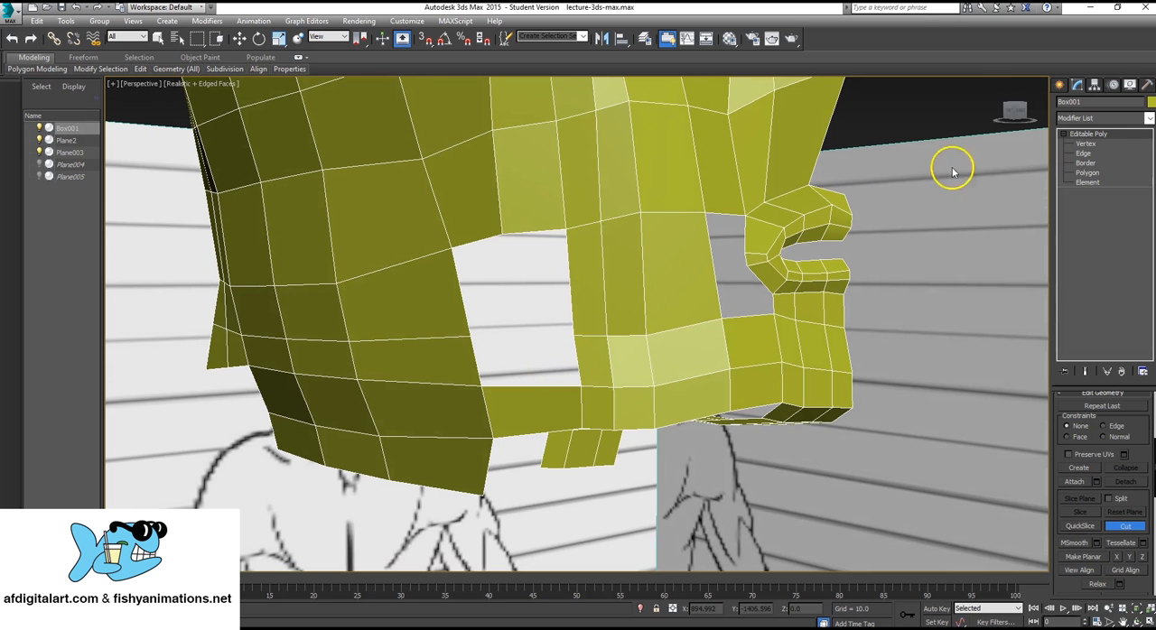
pyautogui.click(1084, 153)
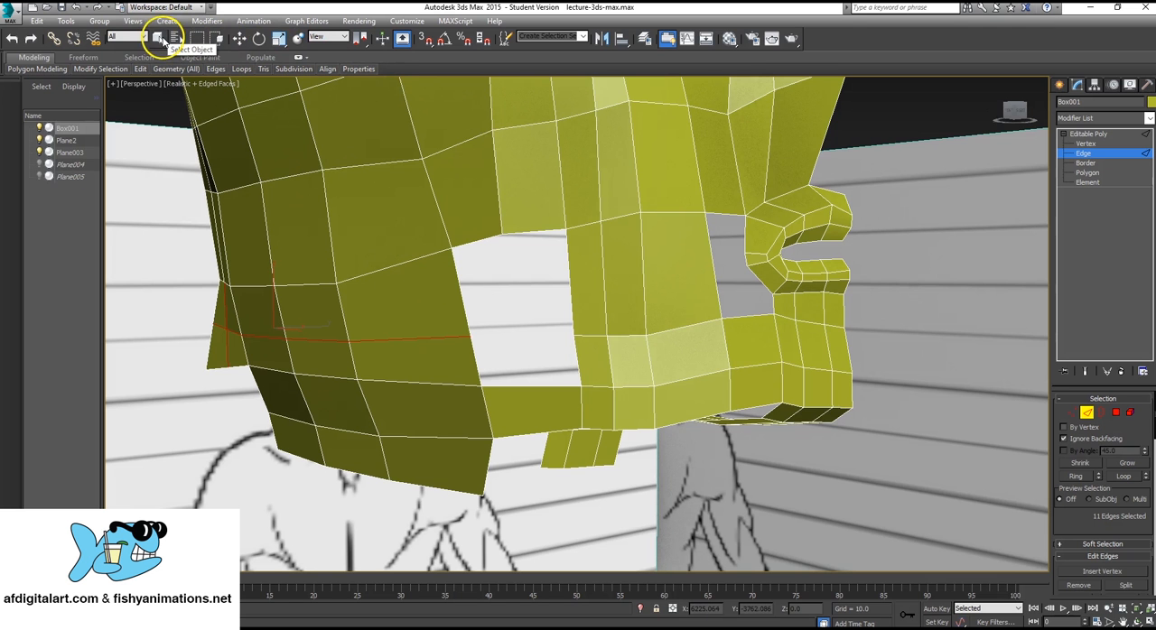
pyautogui.press('q')
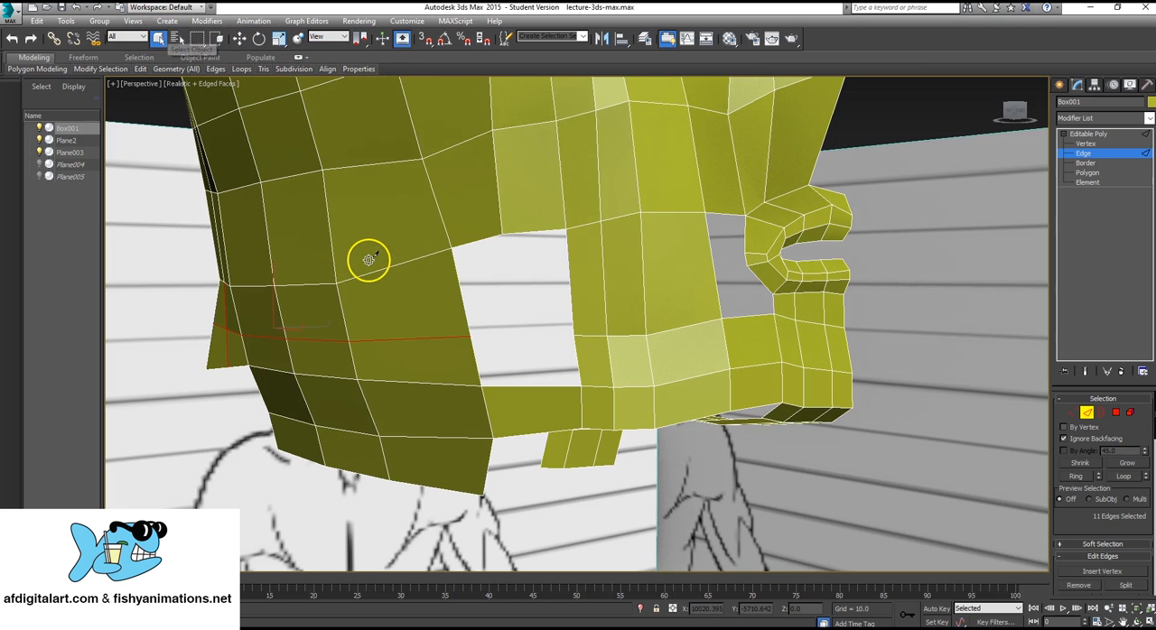
pyautogui.keyDown('alt'); pyautogui.moveTo(563, 317); pyautogui.dragTo(572, 360, button='middle'); pyautogui.keyUp('alt')
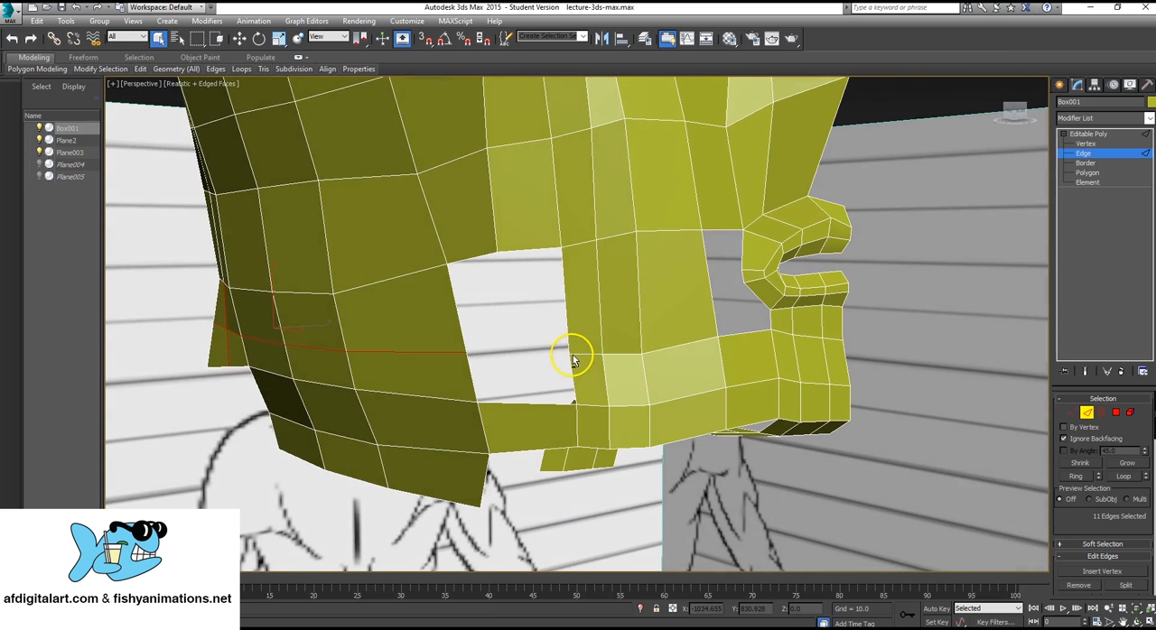
pyautogui.click(544, 250)
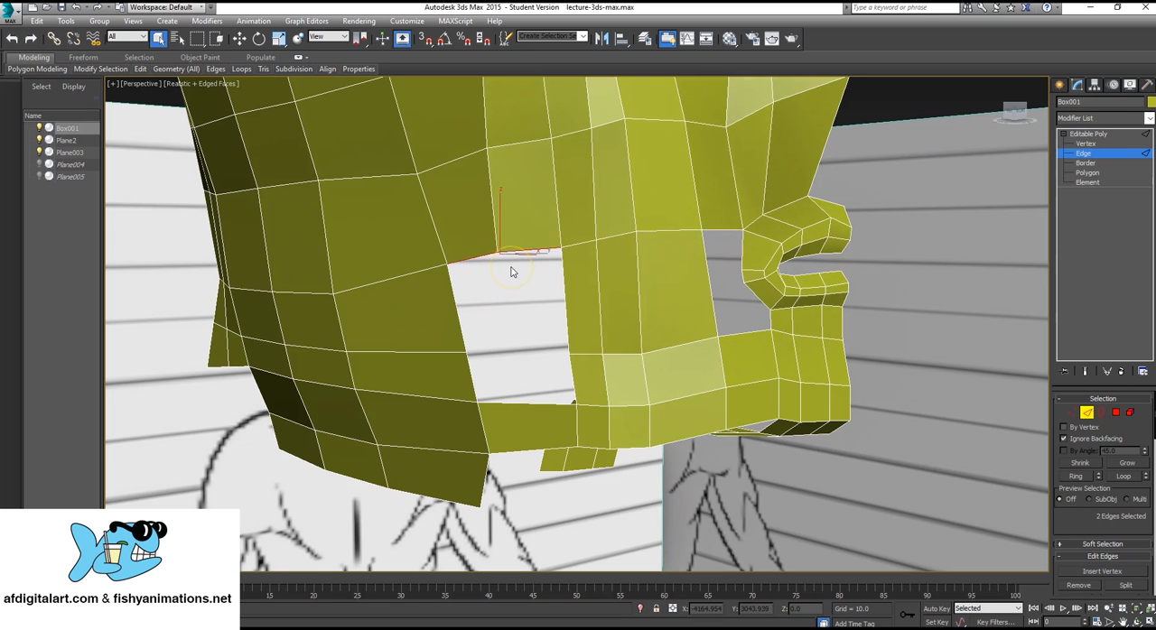
pyautogui.press('w')
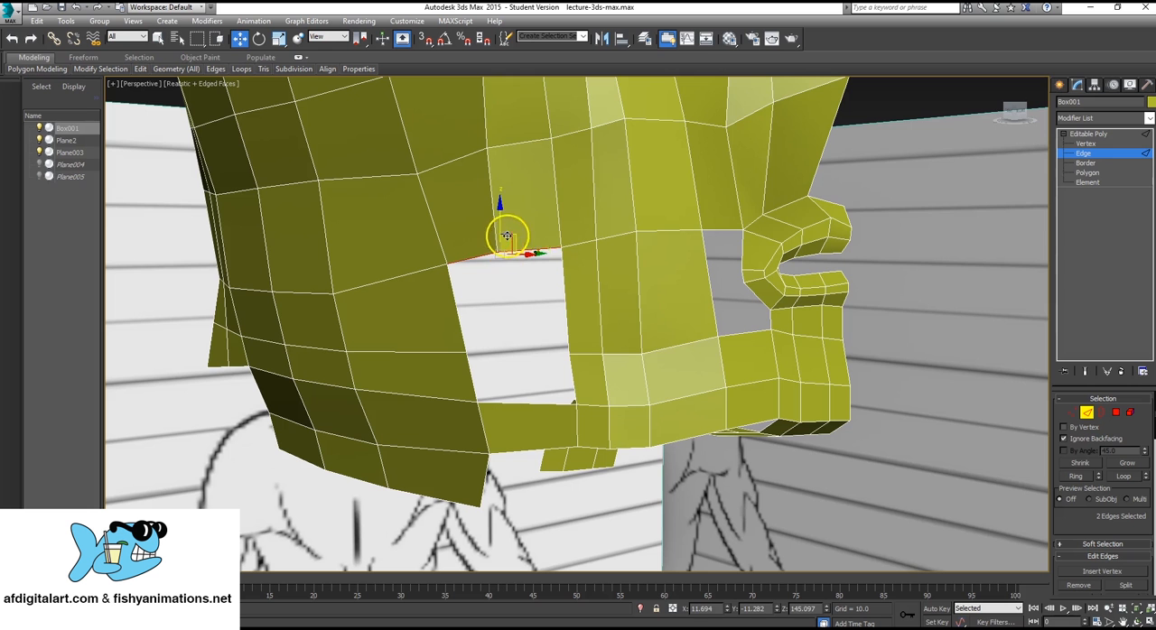
pyautogui.moveTo(497, 220); pyautogui.dragTo(538, 373)
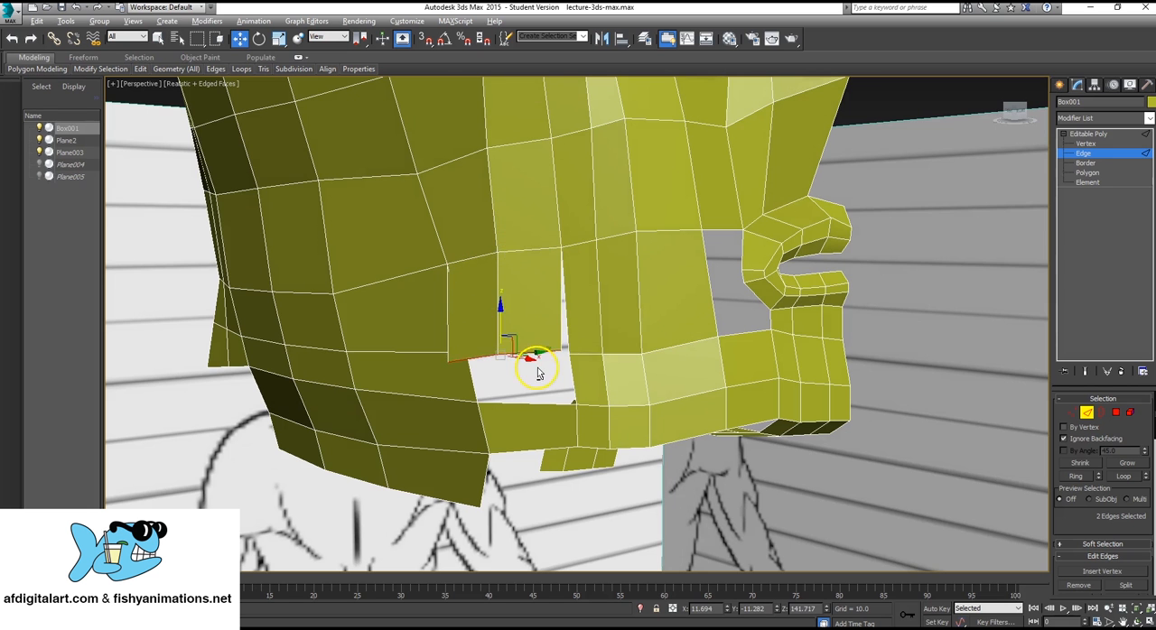
pyautogui.keyDown('alt'); pyautogui.moveTo(538, 373); pyautogui.dragTo(531, 400, button='middle'); pyautogui.keyUp('alt')
pyautogui.moveTo(523, 355); pyautogui.dragTo(531, 358)
pyautogui.keyDown('alt'); pyautogui.moveTo(627, 368); pyautogui.dragTo(678, 315, button='middle'); pyautogui.keyUp('alt')
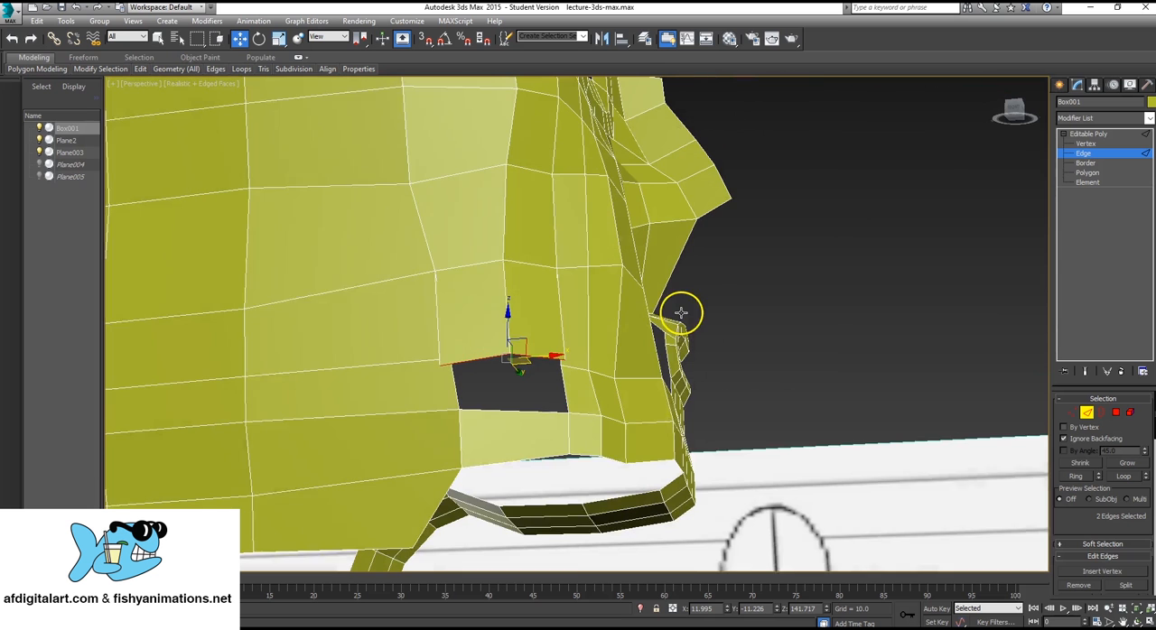
# Collapse the front lower vertex of the new cheek polygons together with the adjacent vertex on the opening's front border.
pyautogui.click(1083, 143)
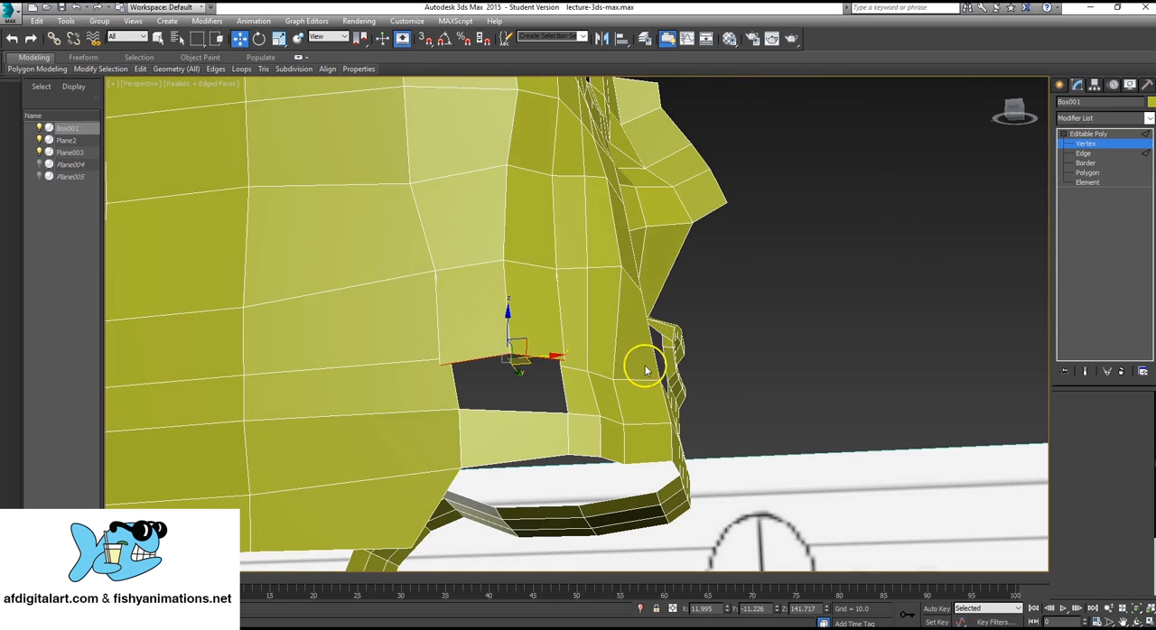
pyautogui.click(566, 359)
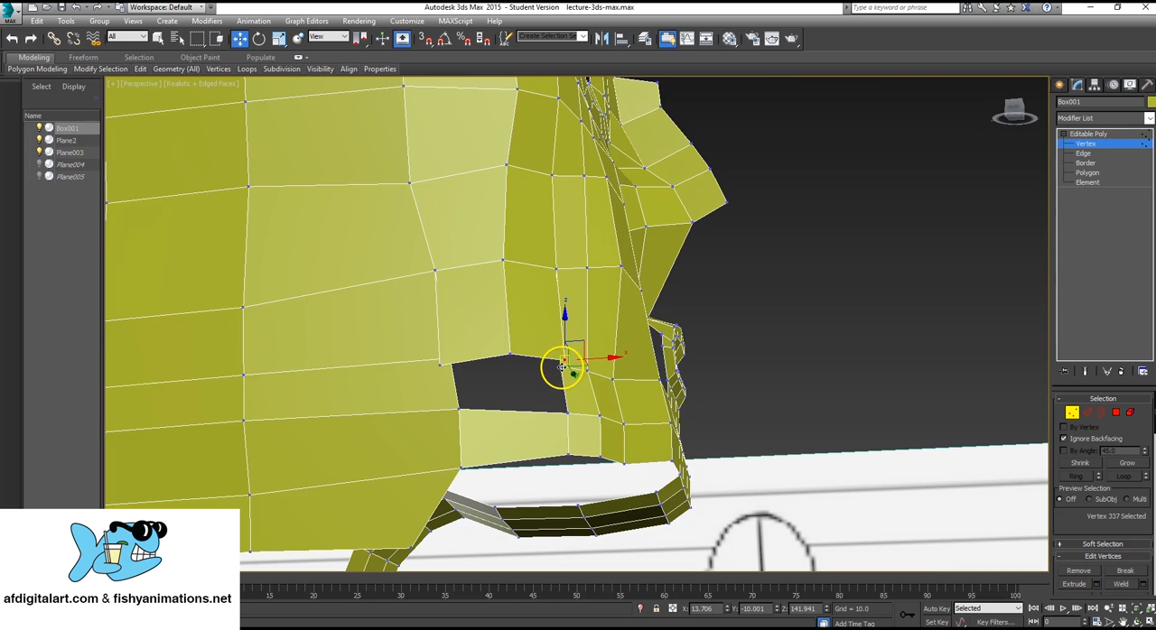
pyautogui.keyDown('ctrl'); pyautogui.click(561, 367); pyautogui.keyUp('ctrl')
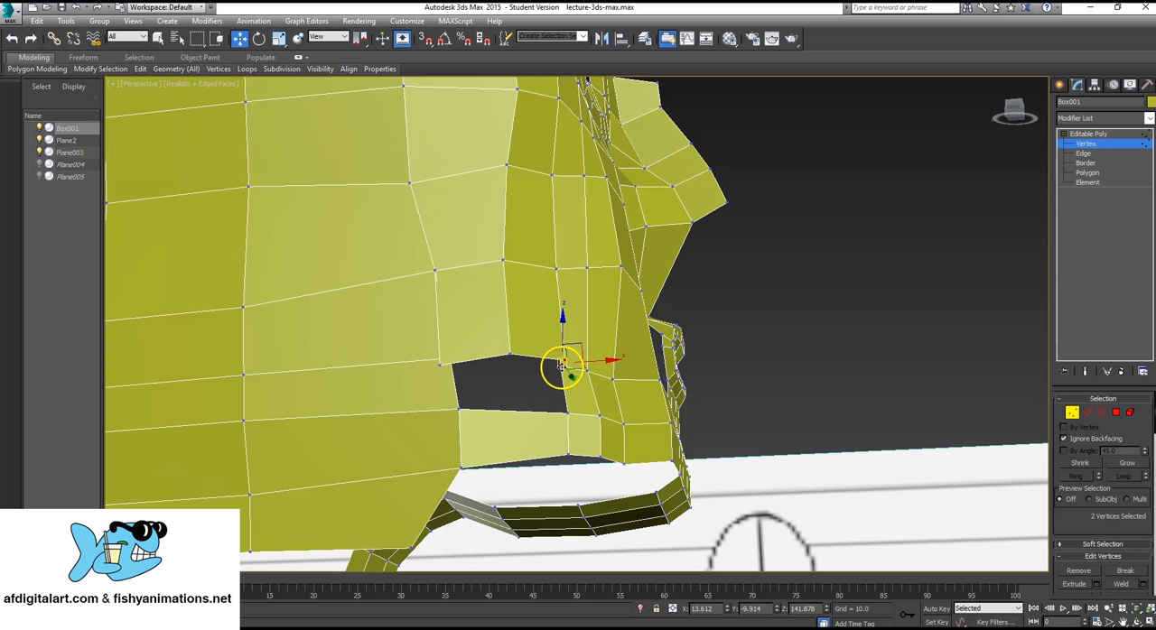
pyautogui.scroll(-5, 1142, 480)
pyautogui.click(1126, 482)
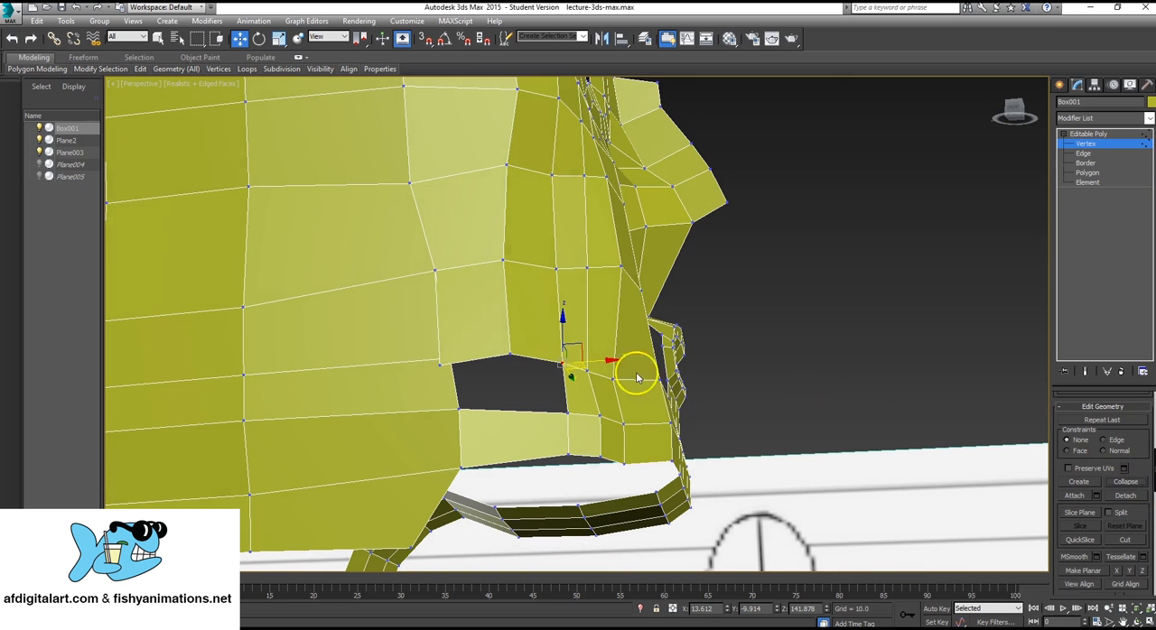
# Collapse the rear lower vertex of the new cheek polygons together with the adjacent vertex on the opening's rear border.
pyautogui.click(439, 364)
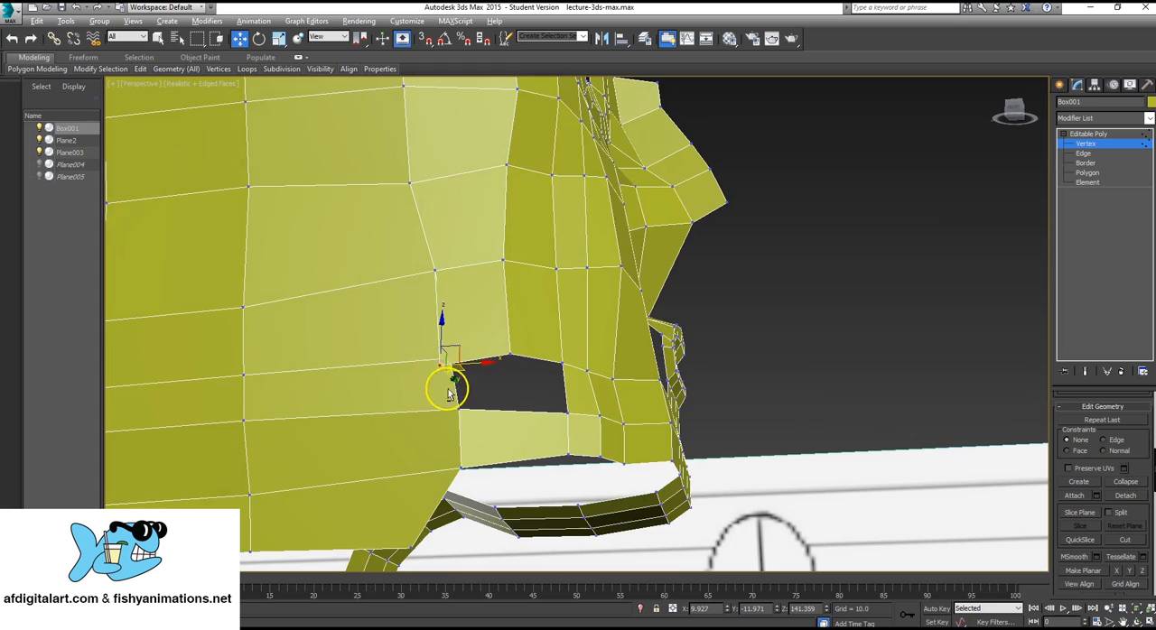
pyautogui.keyDown('alt'); pyautogui.moveTo(446, 382); pyautogui.dragTo(452, 355, button='middle'); pyautogui.keyUp('alt')
pyautogui.press('F3')
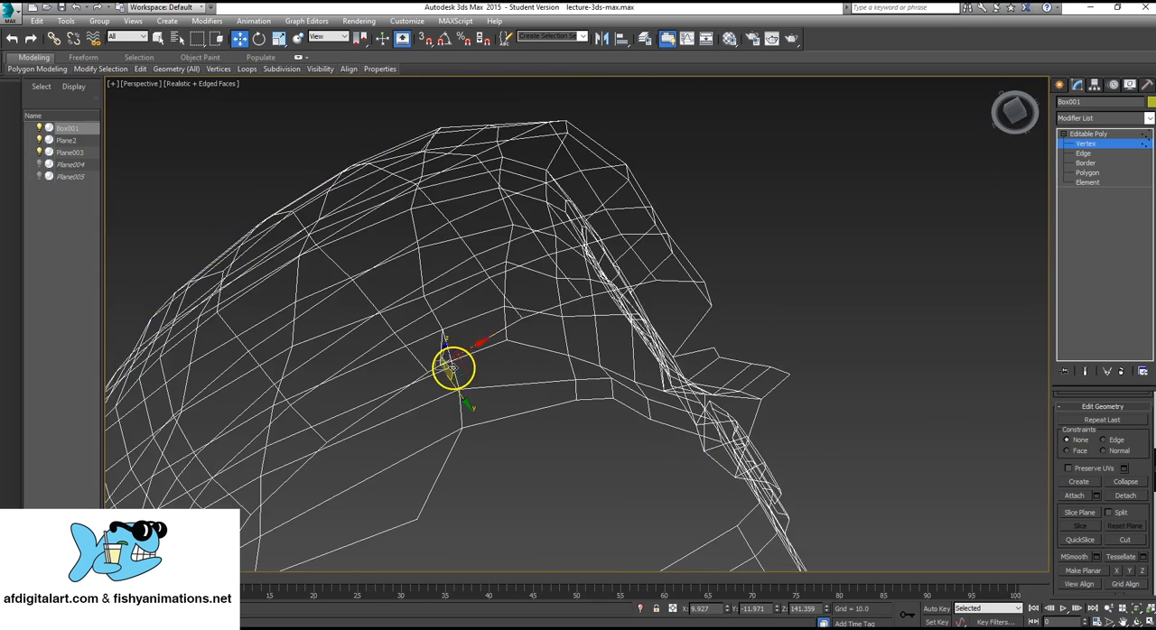
pyautogui.moveTo(453, 369); pyautogui.dragTo(459, 366)
pyautogui.keyDown('alt'); pyautogui.moveTo(500, 359); pyautogui.dragTo(471, 361, button='middle'); pyautogui.keyUp('alt')
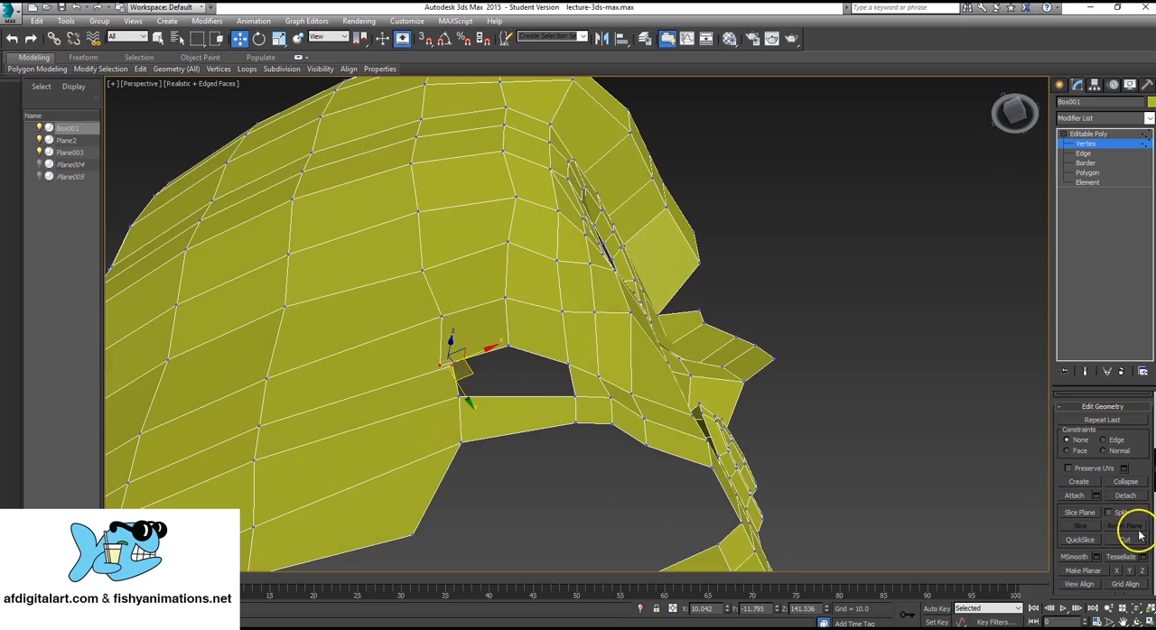
pyautogui.keyDown('alt'); pyautogui.moveTo(407, 313); pyautogui.dragTo(351, 456, button='middle'); pyautogui.keyUp('alt')
# Move the middle vertex above the remaining cheek opening to about Y -10.94 and the opening's upper rear vertex to about Y -11.35.
pyautogui.click(488, 392)
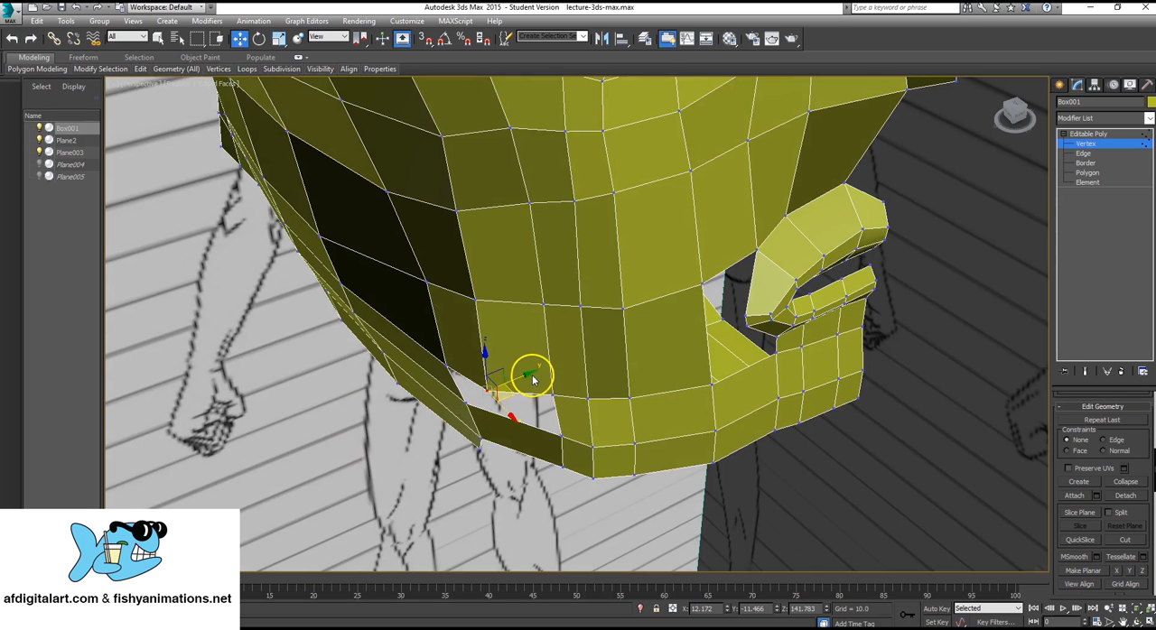
pyautogui.moveTo(522, 374); pyautogui.dragTo(535, 366)
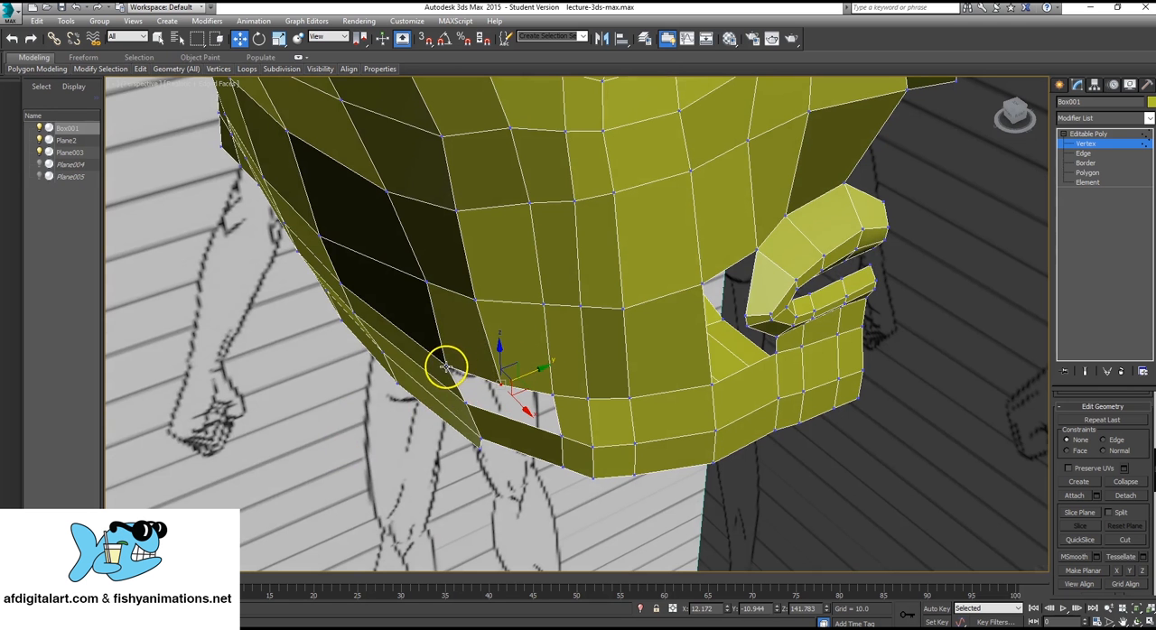
pyautogui.click(446, 365)
pyautogui.moveTo(469, 354); pyautogui.dragTo(474, 353)
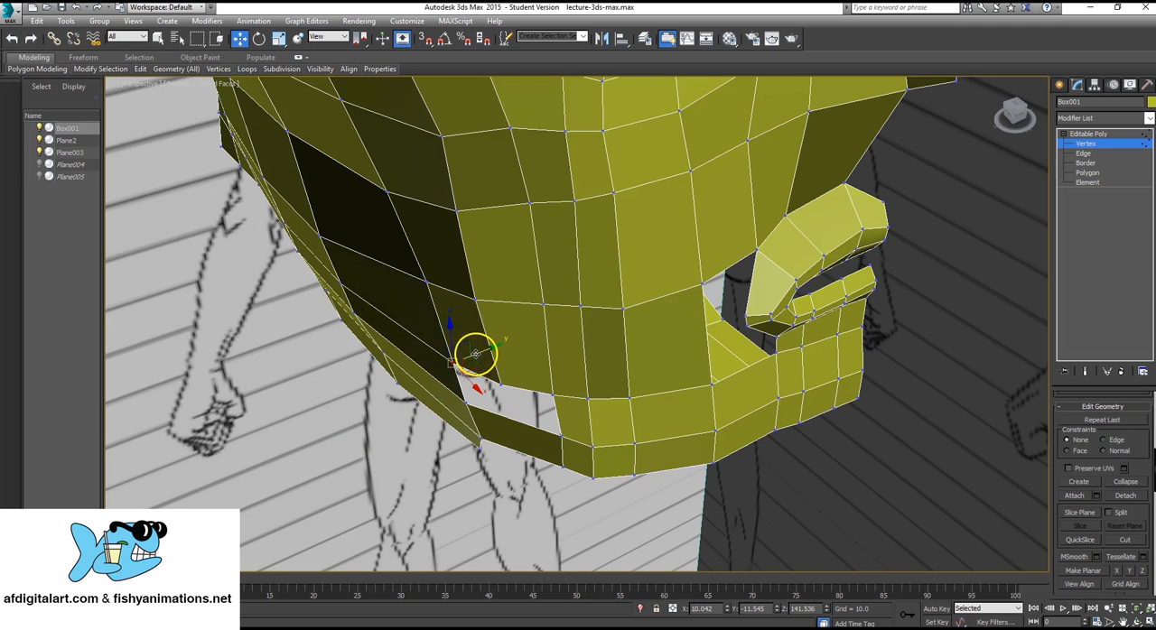
pyautogui.keyDown('alt'); pyautogui.moveTo(472, 351); pyautogui.dragTo(529, 373, button='middle'); pyautogui.keyUp('alt')
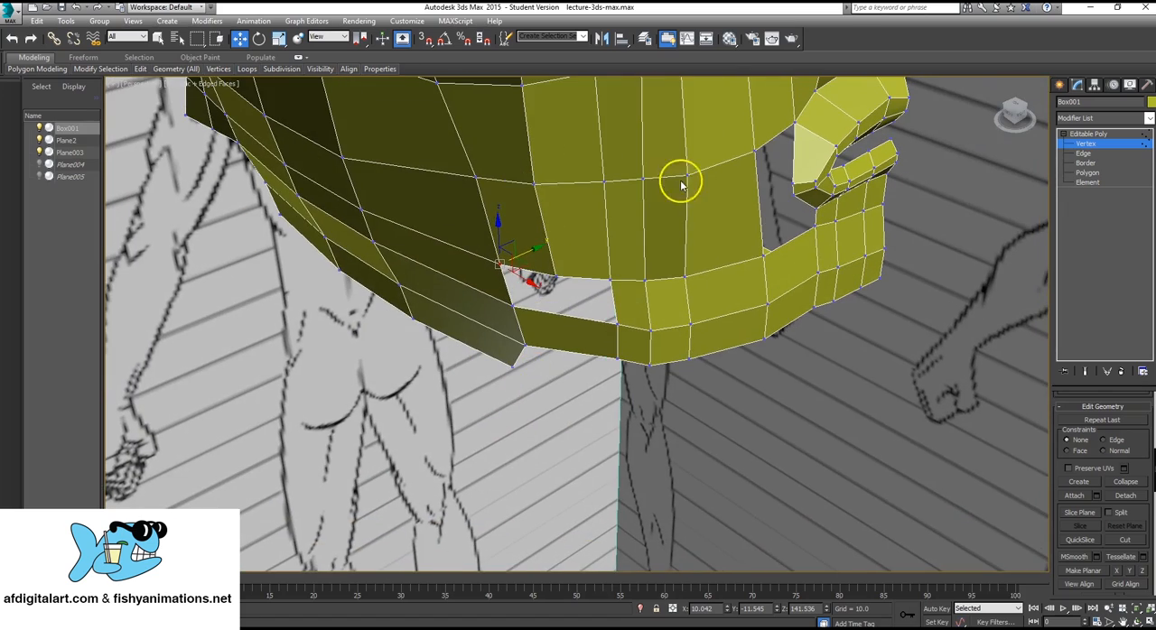
# Cut a vertical edge through the middle of the jaw strip polygon directly below the remaining cheek opening.
pyautogui.moveTo(565, 244)
pyautogui.keyDown('alt'); pyautogui.mouseDown(button='middle')
pyautogui.moveTo(582, 237)
pyautogui.moveTo(572, 239)
pyautogui.mouseUp(button='middle'); pyautogui.keyUp('alt')
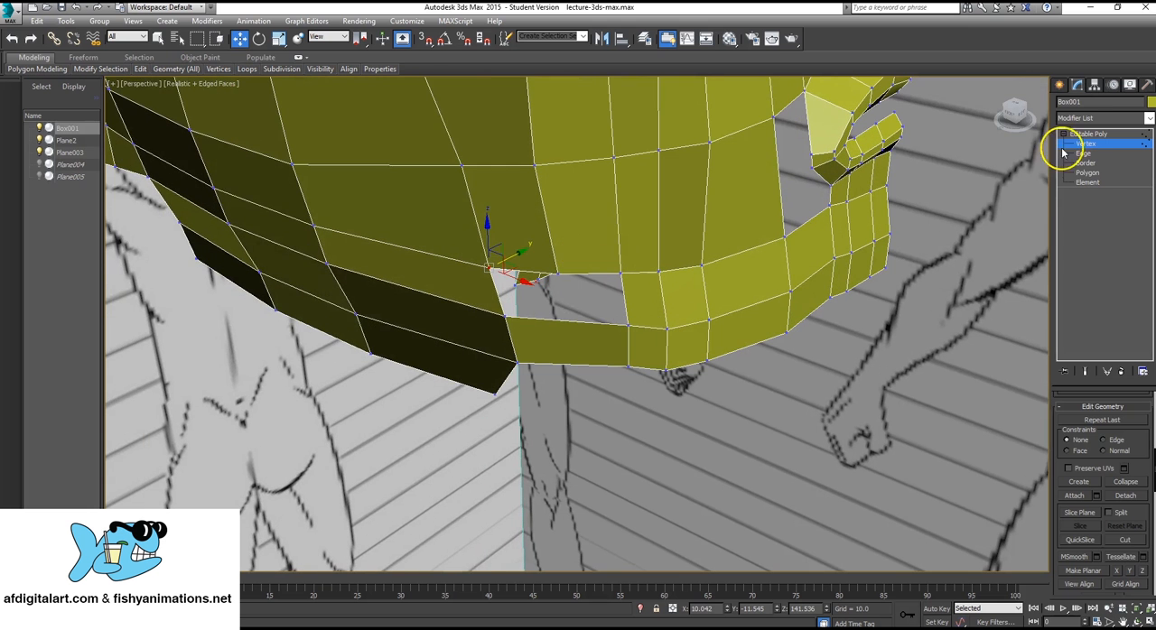
pyautogui.click(1088, 133)
pyautogui.keyDown('alt'); pyautogui.moveTo(578, 340); pyautogui.dragTo(586, 340, button='middle'); pyautogui.keyUp('alt')
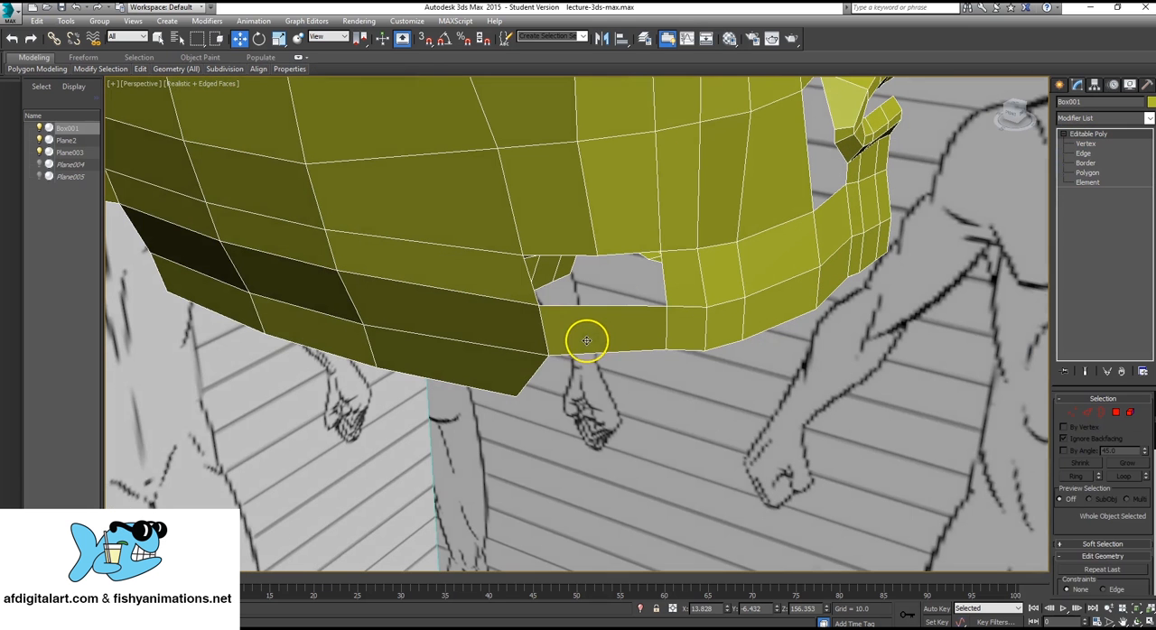
pyautogui.scroll(-3, 1130, 421)
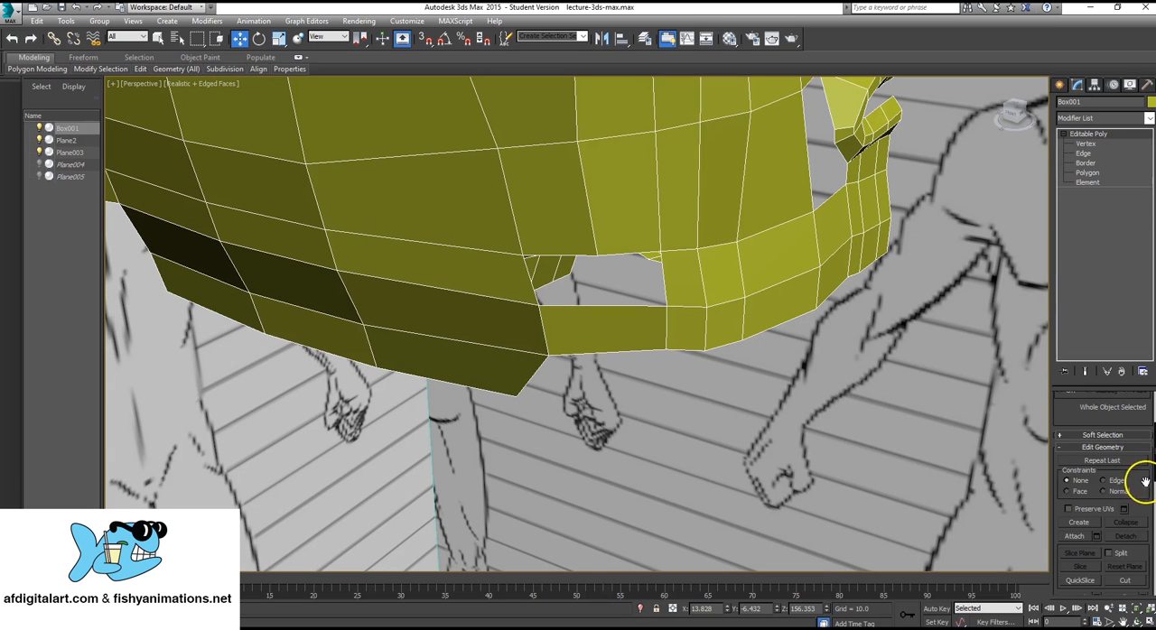
pyautogui.click(1125, 580)
pyautogui.click(604, 307)
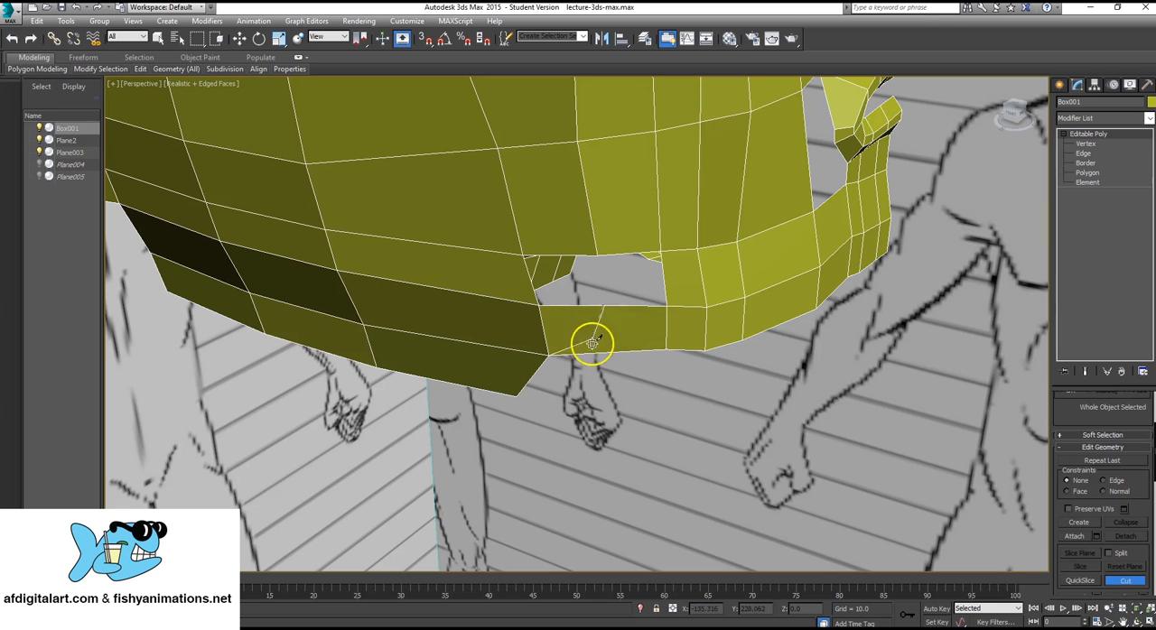
pyautogui.click(611, 353)
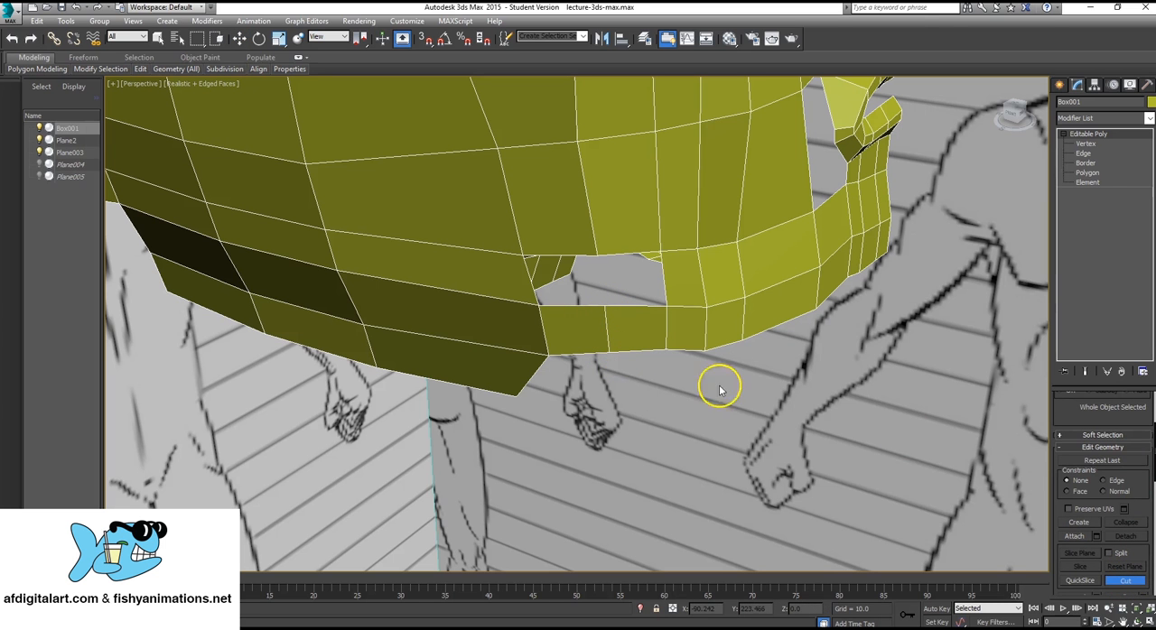
# Create a four-sided polygon over the front half of the remaining cheek opening, aligned with the new jaw edge.
pyautogui.click(1087, 172)
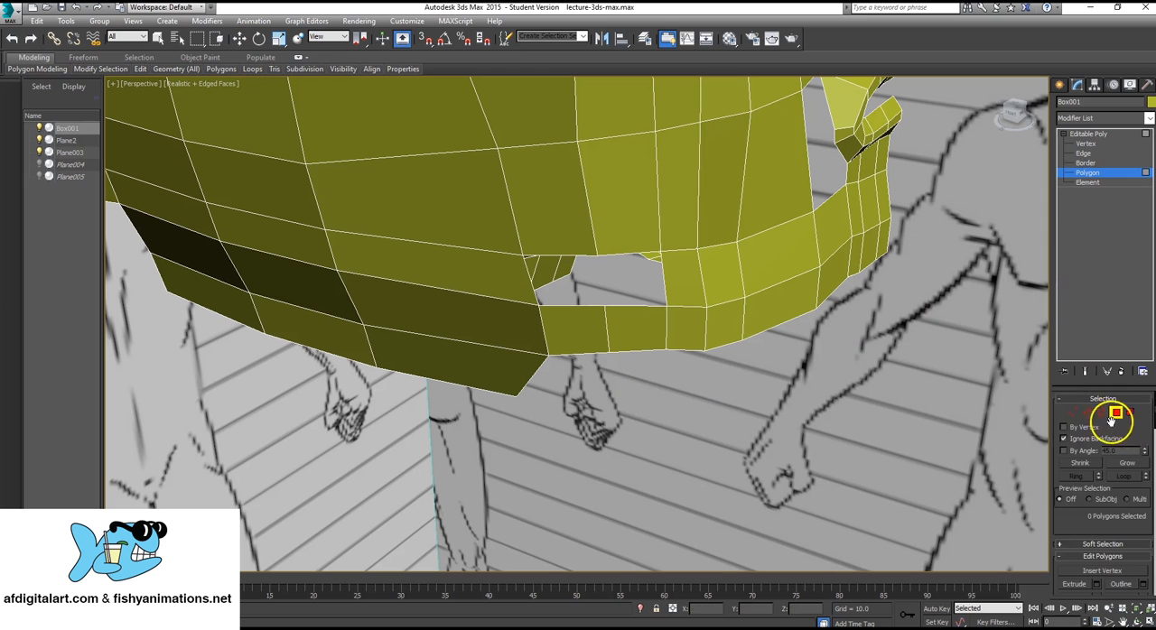
pyautogui.scroll(-3, 1129, 451)
pyautogui.scroll(-3, 1120, 505)
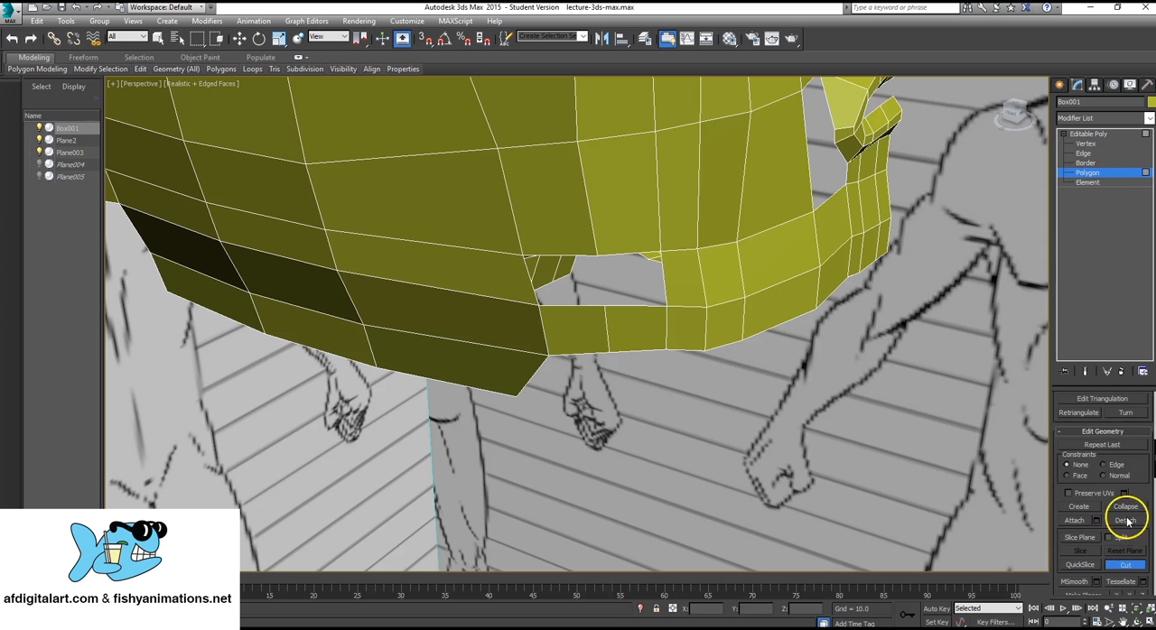
pyautogui.click(1079, 506)
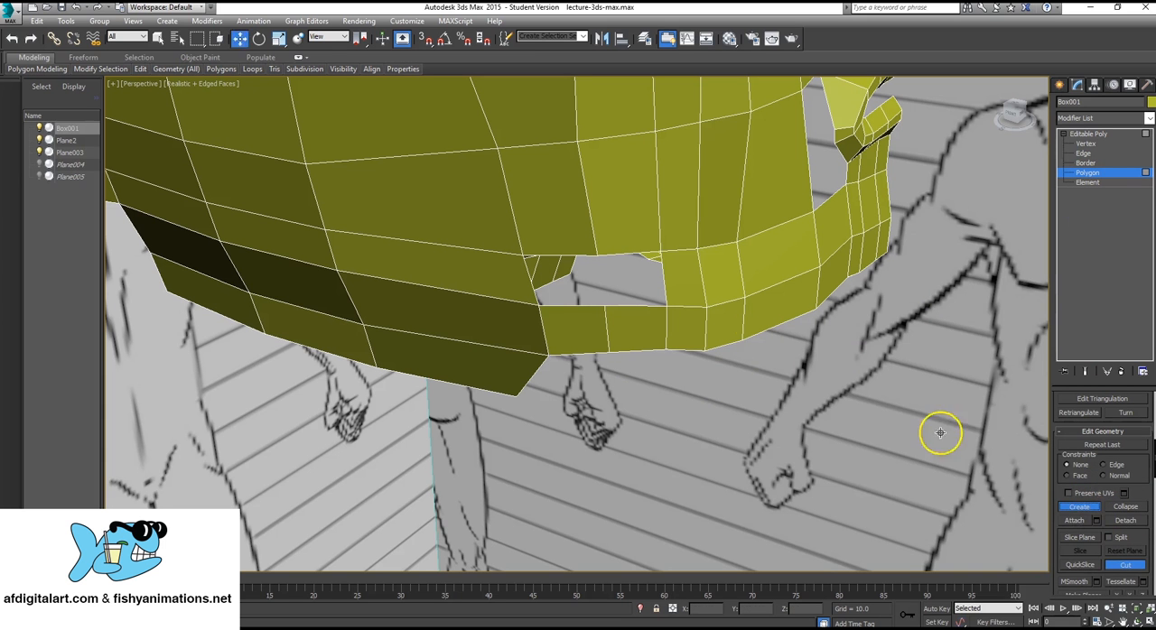
pyautogui.click(660, 251)
pyautogui.click(595, 255)
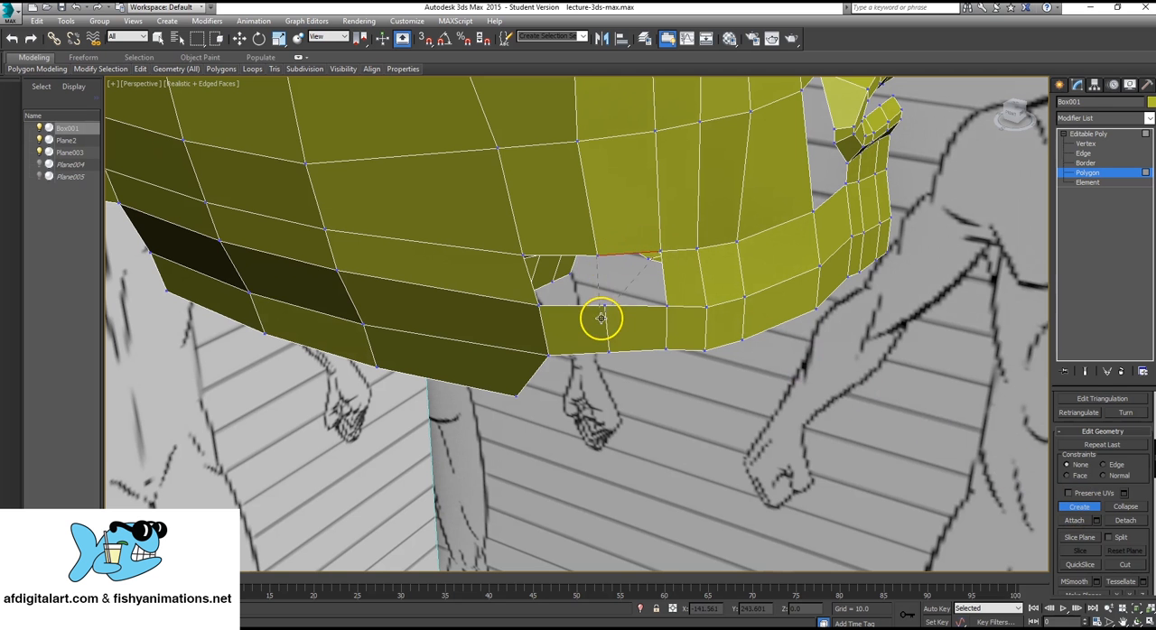
pyautogui.click(603, 307)
pyautogui.click(665, 305)
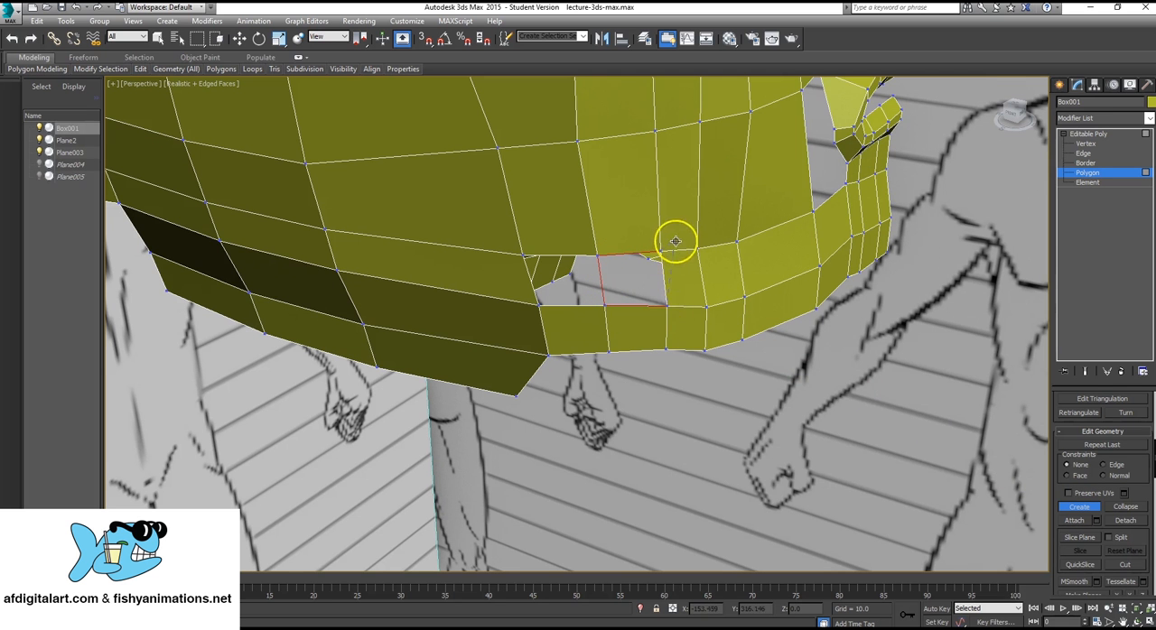
pyautogui.click(660, 251)
# Create a four-sided polygon over the rear half of the cheek opening to close the gap above the jaw strip.
pyautogui.moveTo(599, 258)
pyautogui.keyDown('alt'); pyautogui.mouseDown(button='middle')
pyautogui.moveTo(595, 310)
pyautogui.moveTo(611, 266)
pyautogui.mouseUp(button='middle'); pyautogui.keyUp('alt')
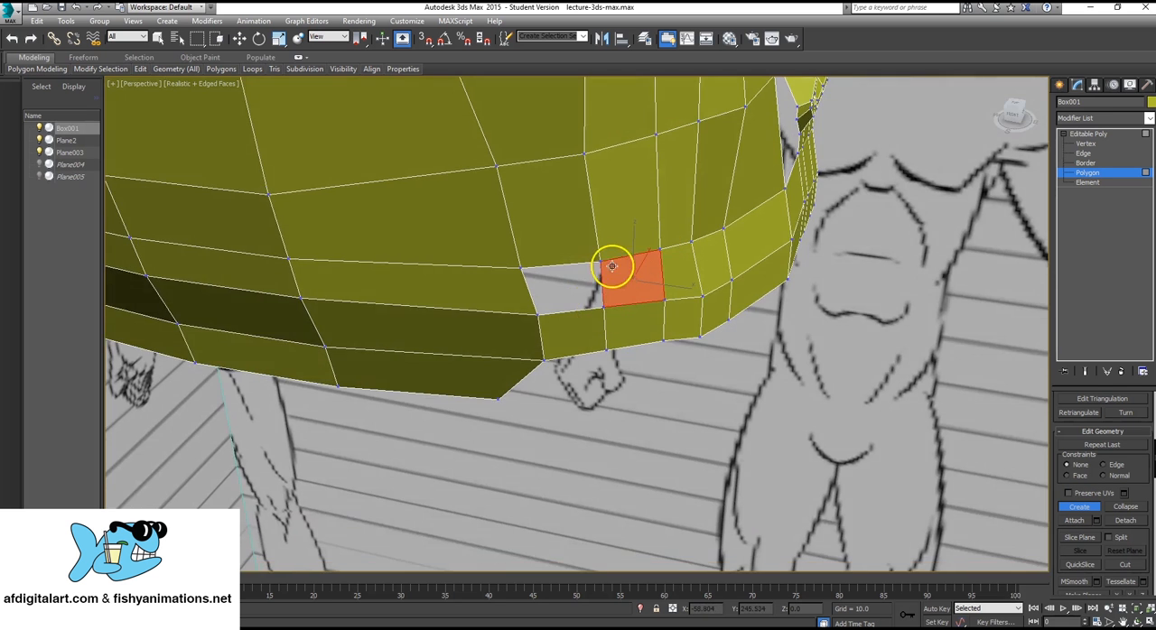
pyautogui.click(519, 268)
pyautogui.click(538, 314)
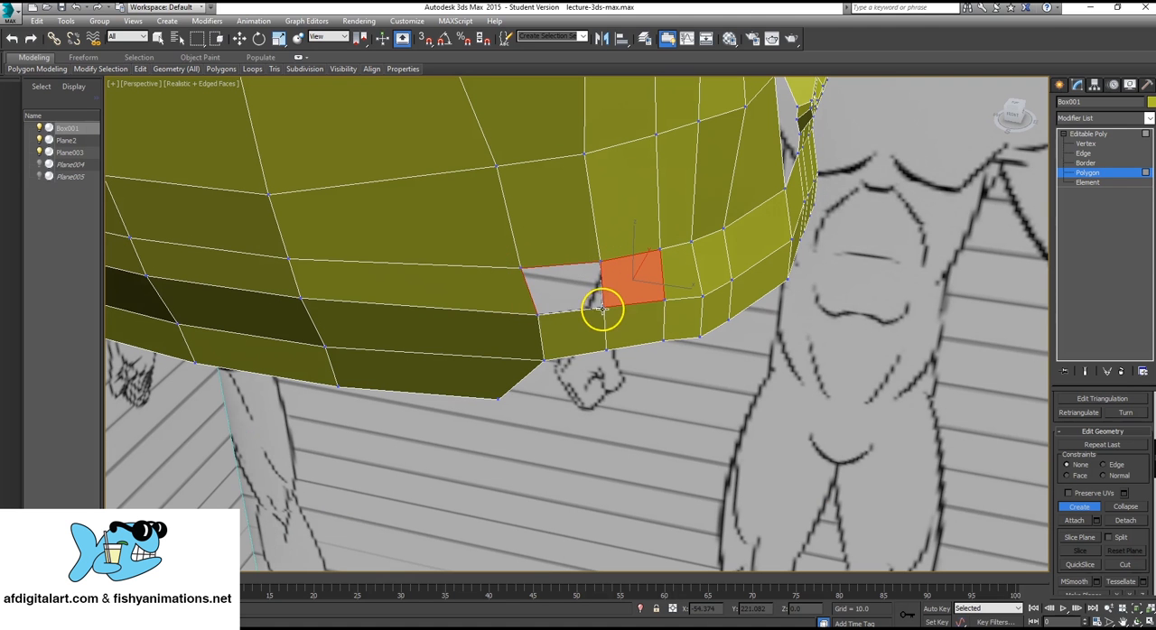
pyautogui.click(602, 308)
pyautogui.click(600, 262)
# Examine the filled cheek, the jaw strip and the opening beside the mouth from several angles.
pyautogui.scroll(3, 509, 417)
pyautogui.keyDown('alt'); pyautogui.moveTo(508, 417); pyautogui.dragTo(506, 357, button='middle'); pyautogui.keyUp('alt')
pyautogui.scroll(-5, 501, 362)
pyautogui.keyDown('alt'); pyautogui.moveTo(670, 320); pyautogui.dragTo(571, 407, button='middle'); pyautogui.keyUp('alt')
pyautogui.scroll(2, 516, 407)
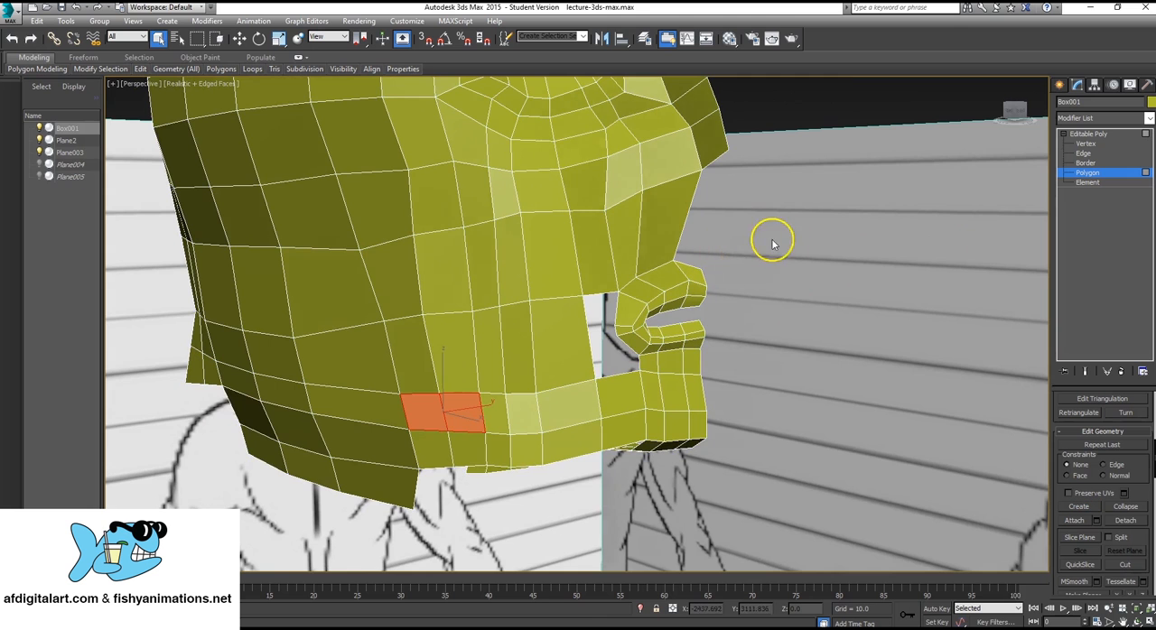
pyautogui.moveTo(621, 330)
pyautogui.keyDown('alt'); pyautogui.mouseDown(button='middle')
pyautogui.moveTo(683, 328)
pyautogui.moveTo(632, 323)
pyautogui.moveTo(614, 338)
pyautogui.mouseUp(button='middle'); pyautogui.keyUp('alt')
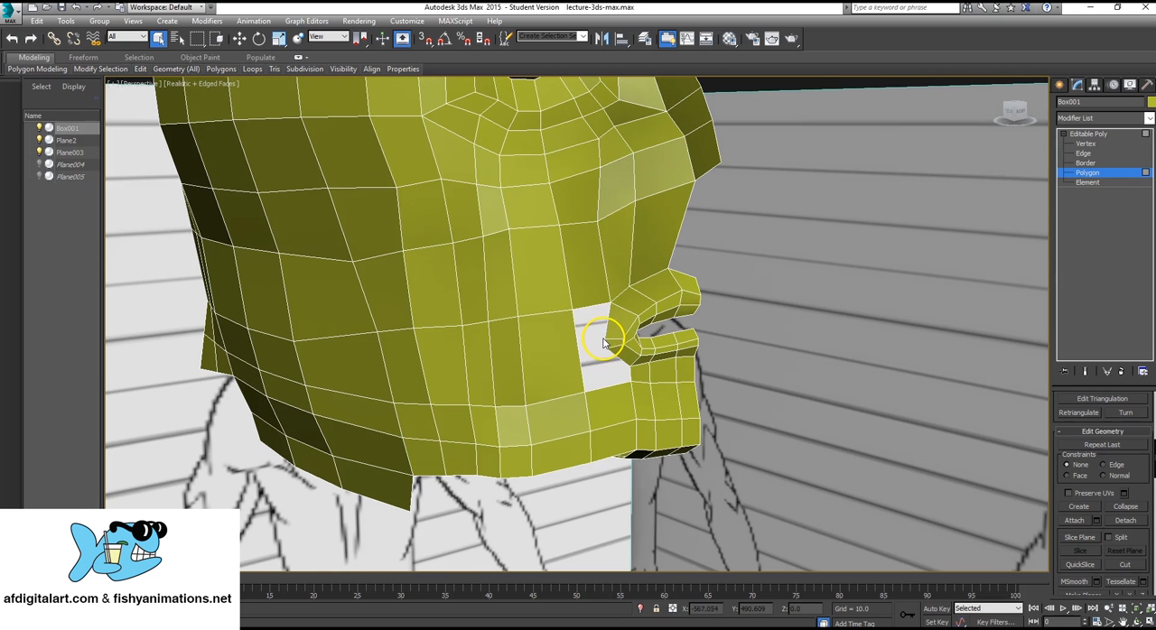
pyautogui.keyDown('alt'); pyautogui.moveTo(603, 342); pyautogui.dragTo(708, 325, button='middle'); pyautogui.keyUp('alt')
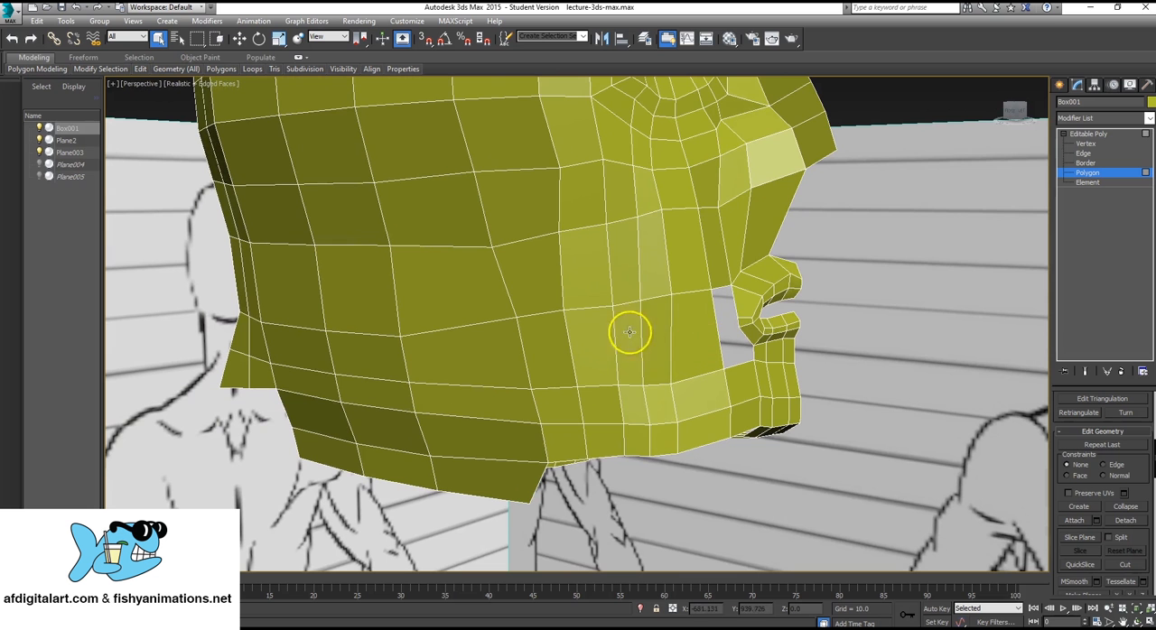
# Raise the vertices of the low-lying edge row across the side of the head above the jaw to even out the row spacing.
pyautogui.keyDown('alt'); pyautogui.moveTo(629, 325); pyautogui.dragTo(596, 345, button='middle'); pyautogui.keyUp('alt')
pyautogui.click(1103, 145)
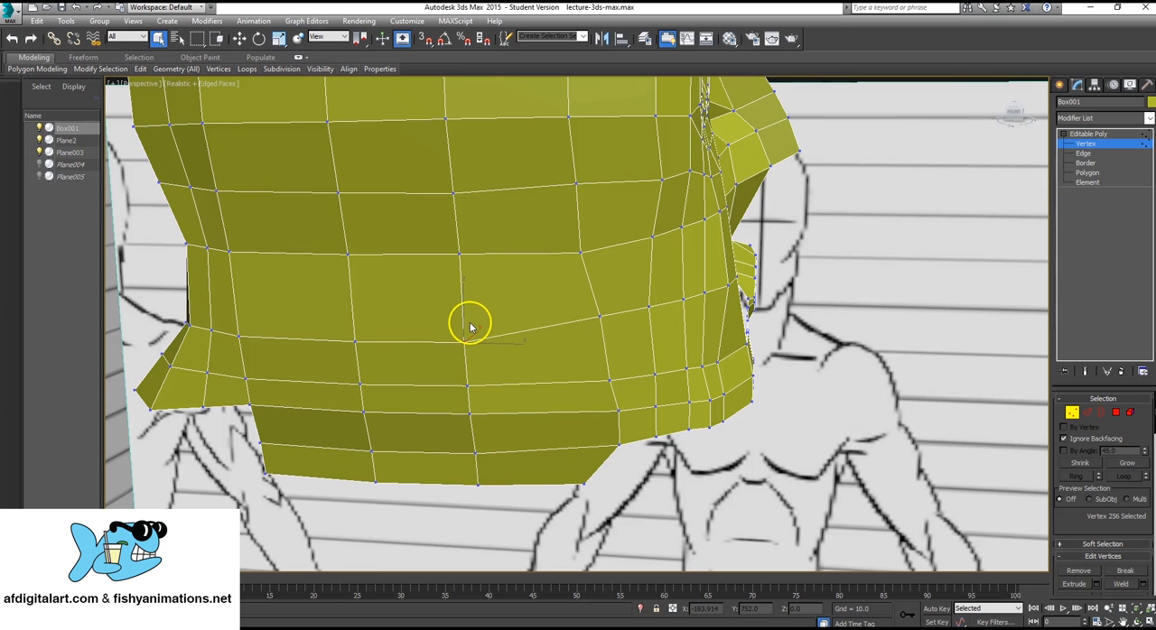
pyautogui.press('w')
pyautogui.moveTo(465, 313); pyautogui.dragTo(475, 285)
pyautogui.click(601, 315)
pyautogui.moveTo(602, 284); pyautogui.dragTo(602, 275)
pyautogui.click(353, 340)
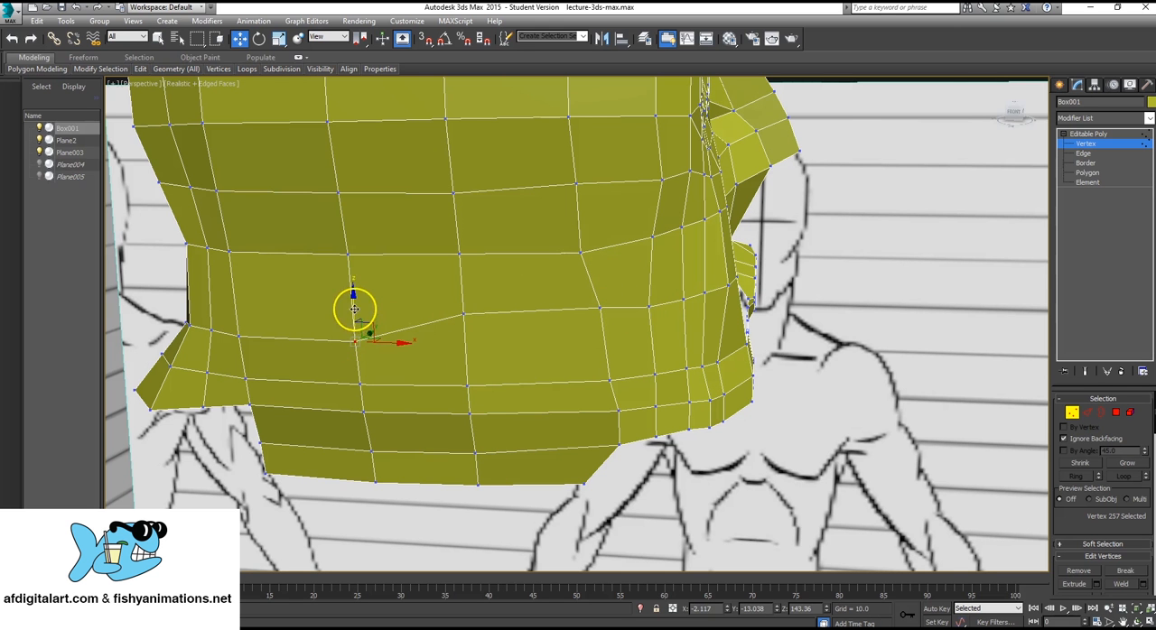
pyautogui.keyDown('alt'); pyautogui.moveTo(369, 279); pyautogui.dragTo(359, 355, button='middle'); pyautogui.keyUp('alt')
pyautogui.click(329, 339)
pyautogui.moveTo(330, 304); pyautogui.dragTo(353, 251)
# Raise the same row's vertices around the rear corner of the head, where the side meets the neck, to continue the even line.
pyautogui.keyDown('alt'); pyautogui.moveTo(353, 250); pyautogui.dragTo(276, 367, button='middle'); pyautogui.keyUp('alt')
pyautogui.click(273, 363)
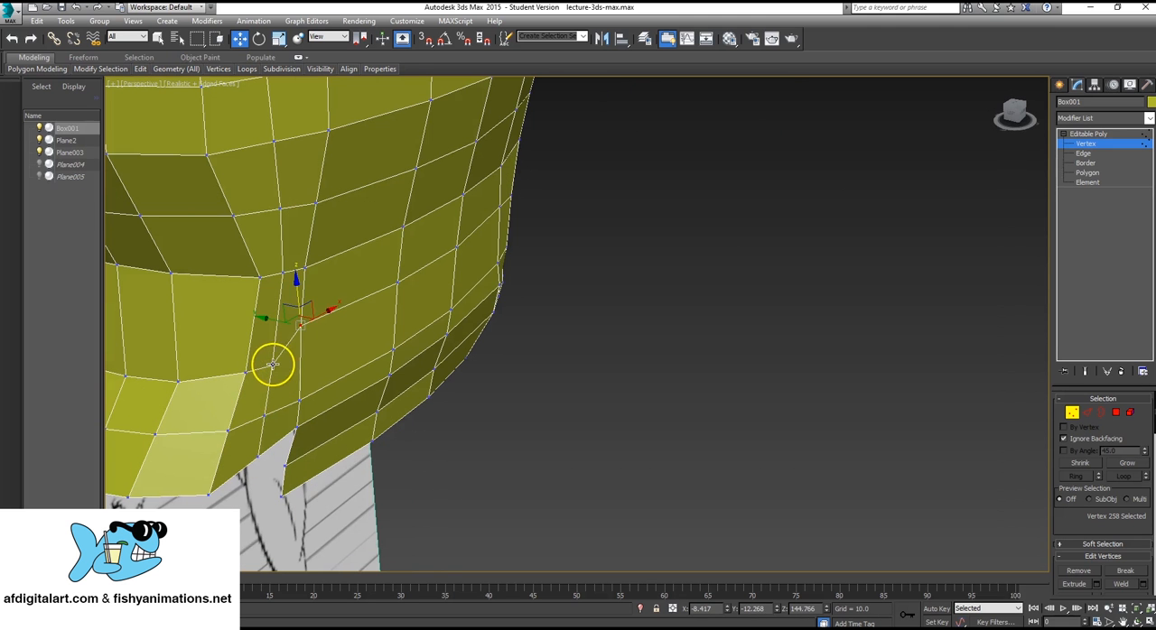
pyautogui.click(265, 359)
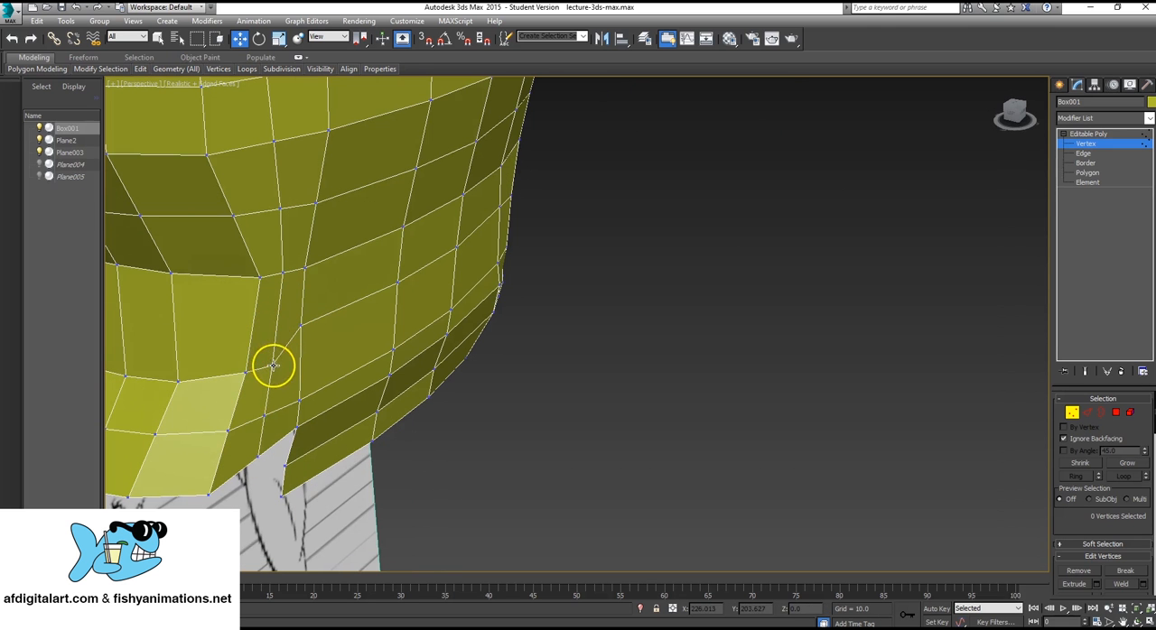
pyautogui.moveTo(273, 365); pyautogui.dragTo(279, 334)
pyautogui.keyDown('alt'); pyautogui.moveTo(279, 334); pyautogui.dragTo(530, 327, button='middle'); pyautogui.keyUp('alt')
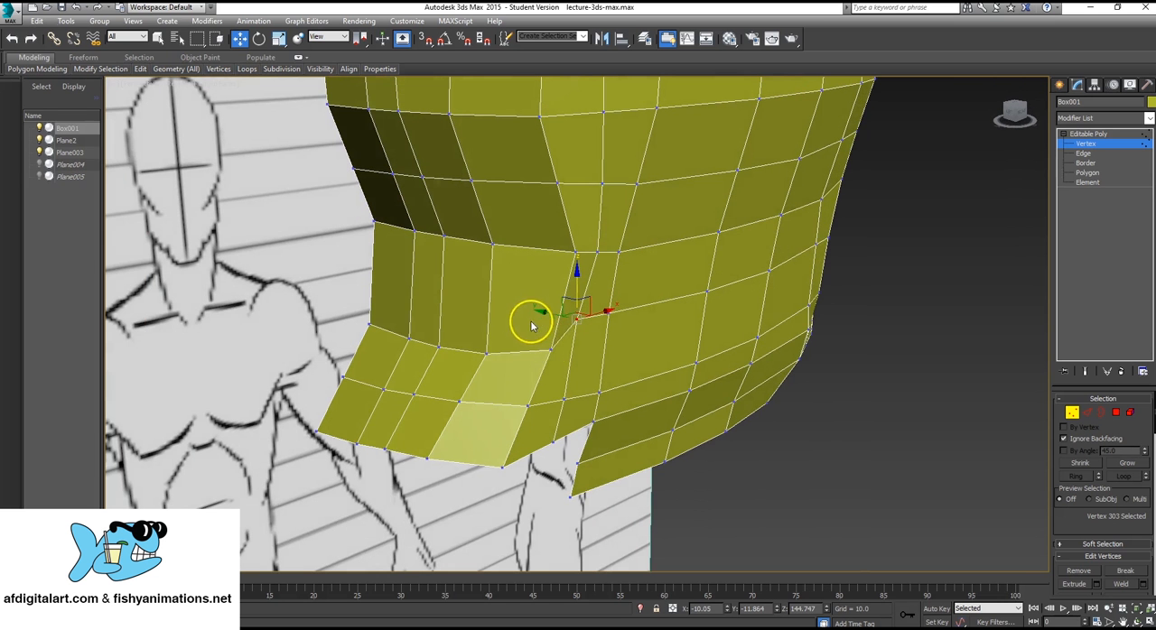
pyautogui.click(550, 320)
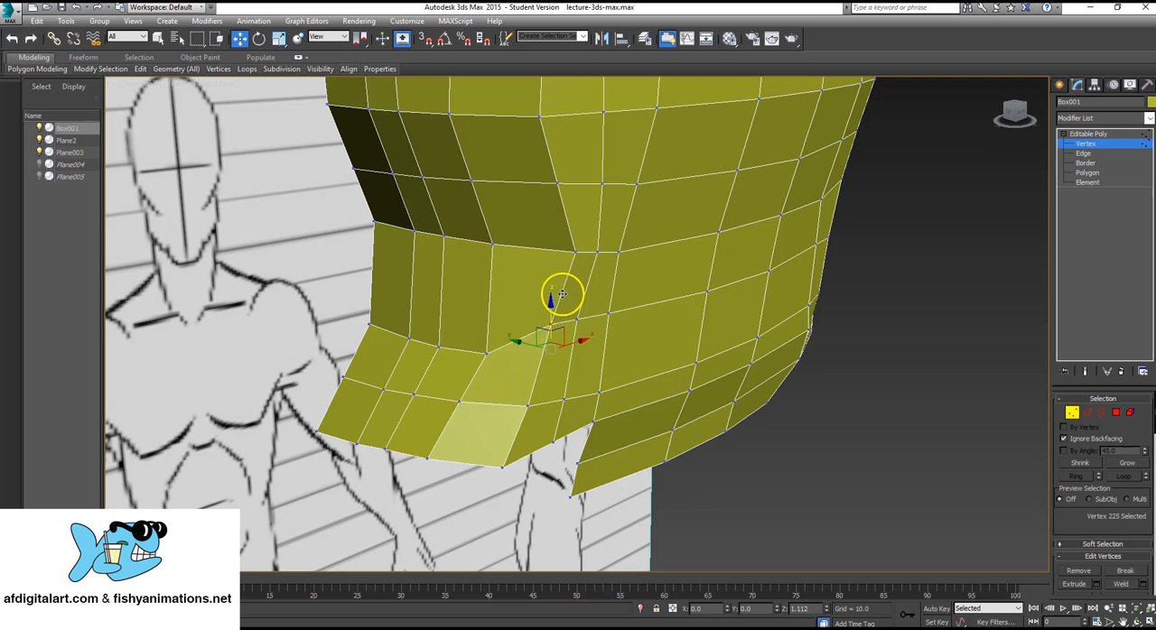
# Raise the remaining vertices of this row at the back of the neck in the Front view.
pyautogui.click(486, 353)
pyautogui.hotkey('alt', 'w')
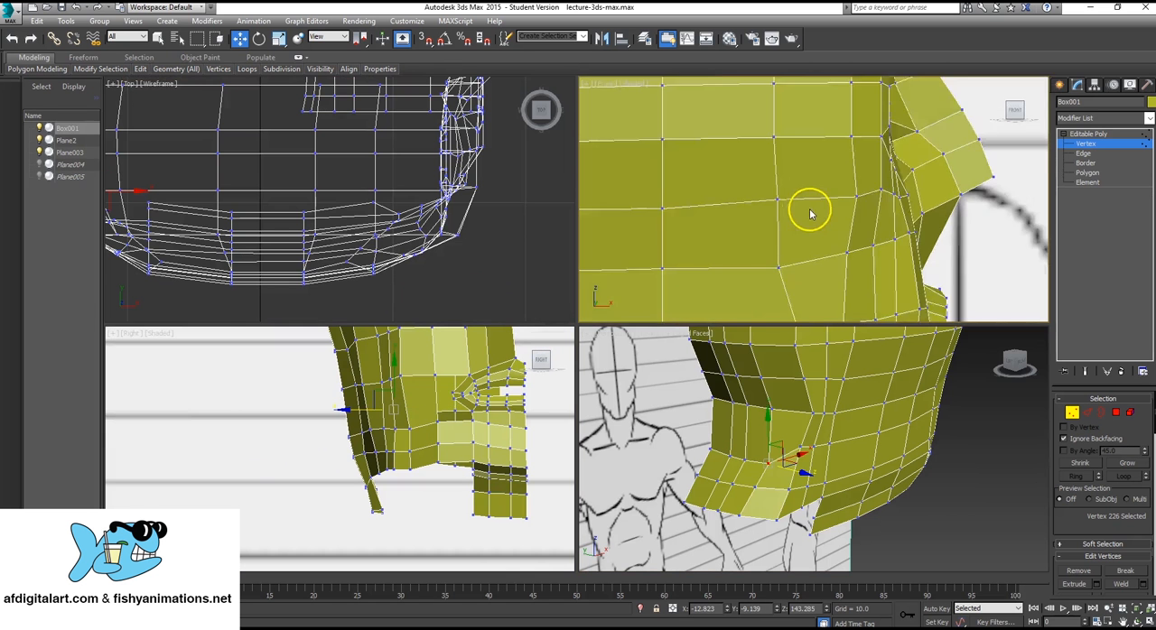
pyautogui.scroll(-5, 809, 213)
pyautogui.scroll(8, 717, 245)
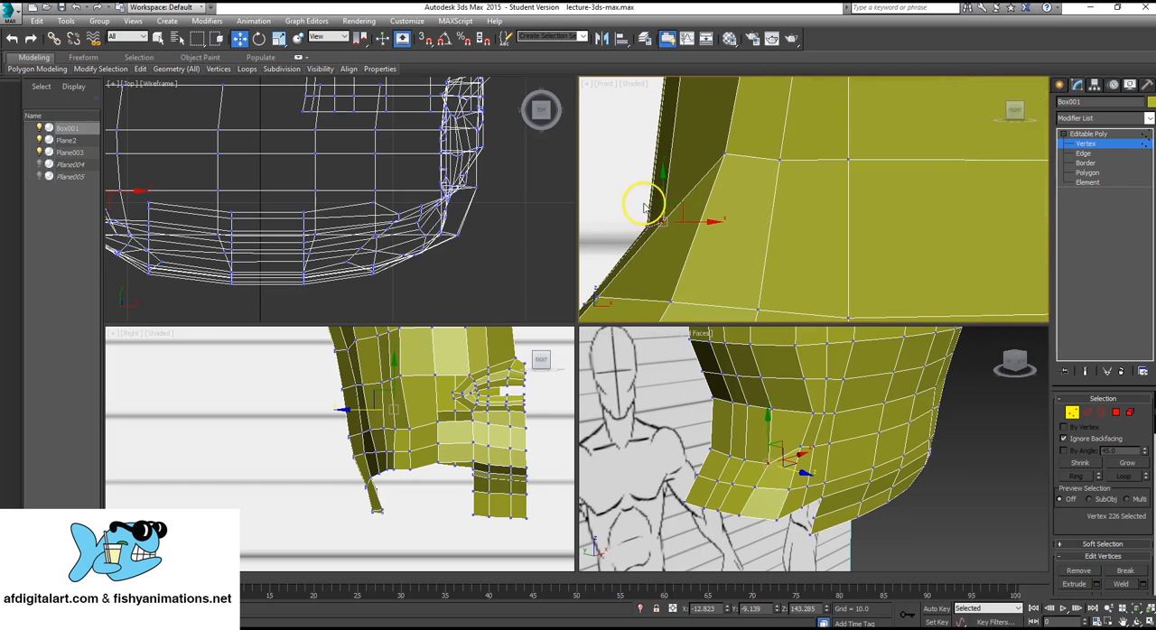
pyautogui.moveTo(679, 242); pyautogui.dragTo(679, 242)
pyautogui.moveTo(657, 199); pyautogui.dragTo(704, 123)
# Nudge the side vertex behind the cheek slightly forward and up in the Front view to smooth its edge row.
pyautogui.scroll(-6, 839, 194)
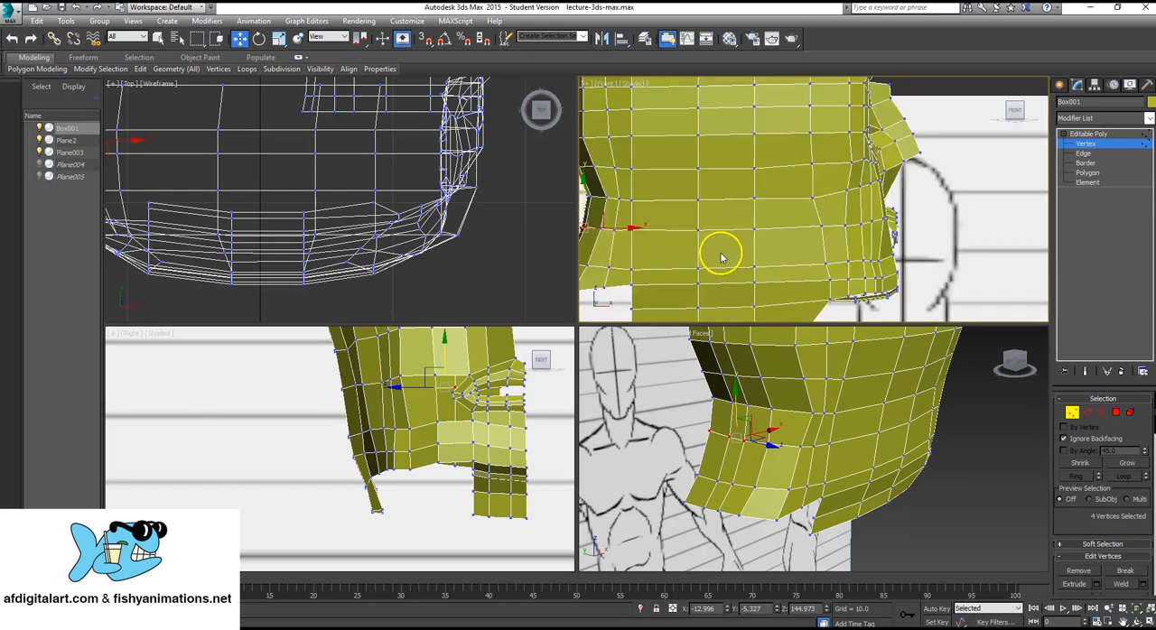
pyautogui.moveTo(722, 250); pyautogui.dragTo(827, 232, button='middle')
pyautogui.scroll(4, 837, 233)
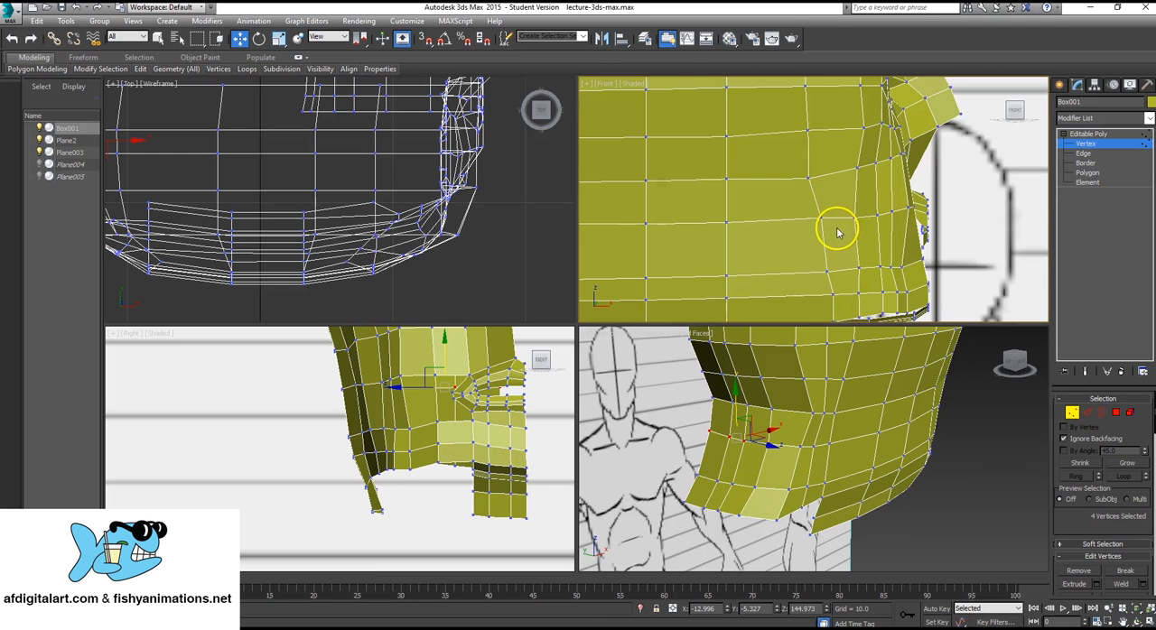
pyautogui.click(813, 176)
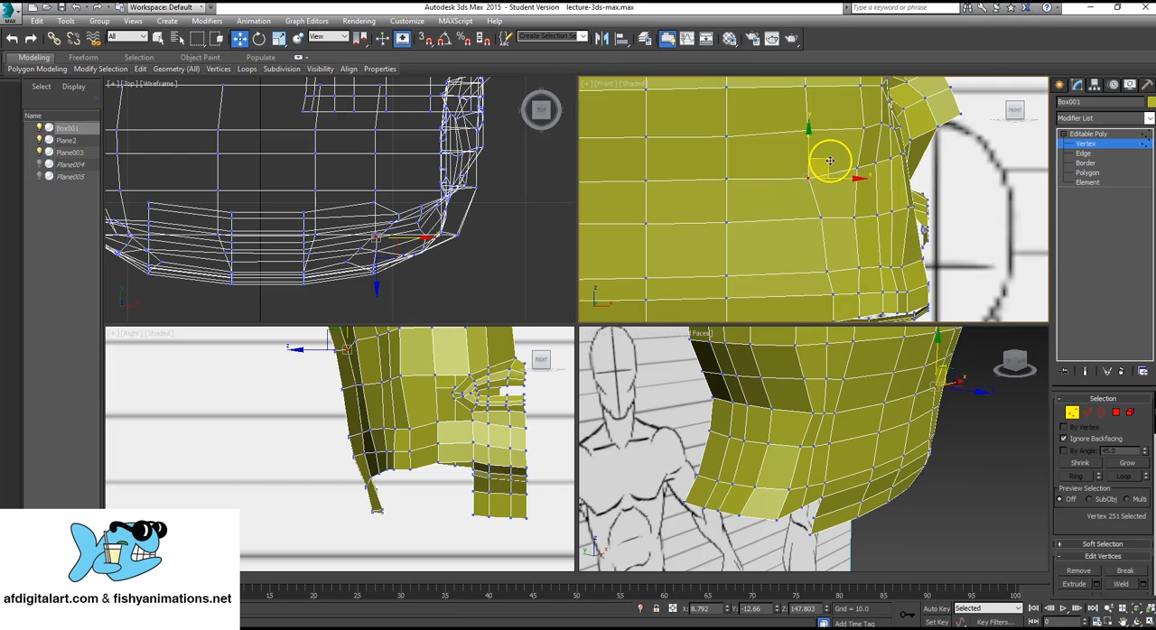
pyautogui.scroll(-5, 777, 258)
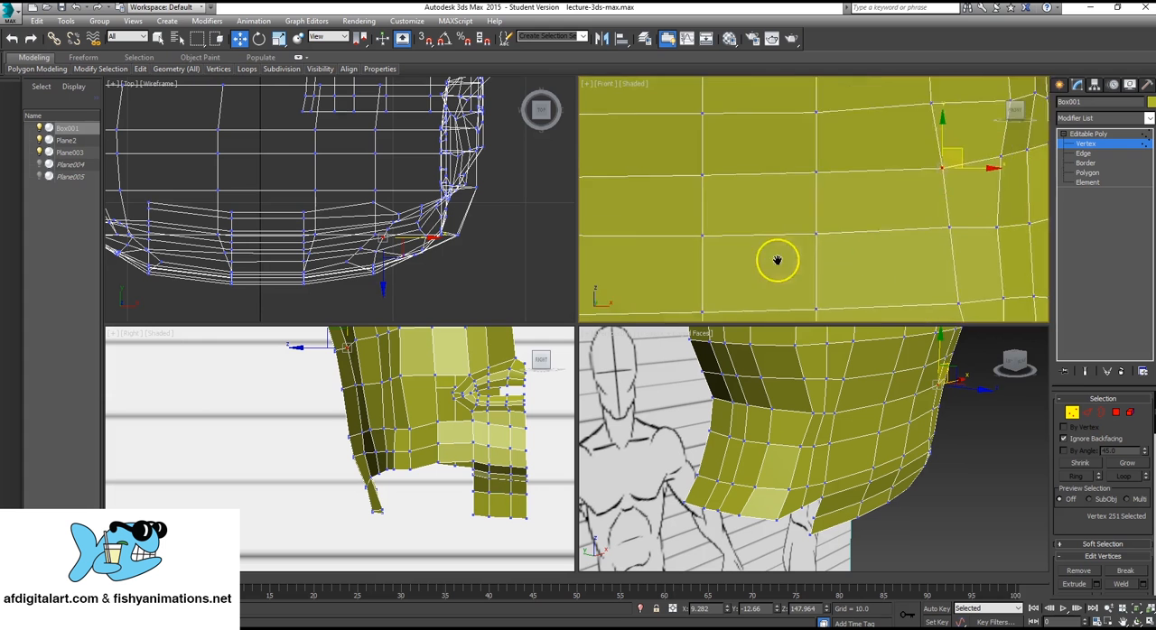
pyautogui.moveTo(779, 211); pyautogui.dragTo(756, 209, button='middle')
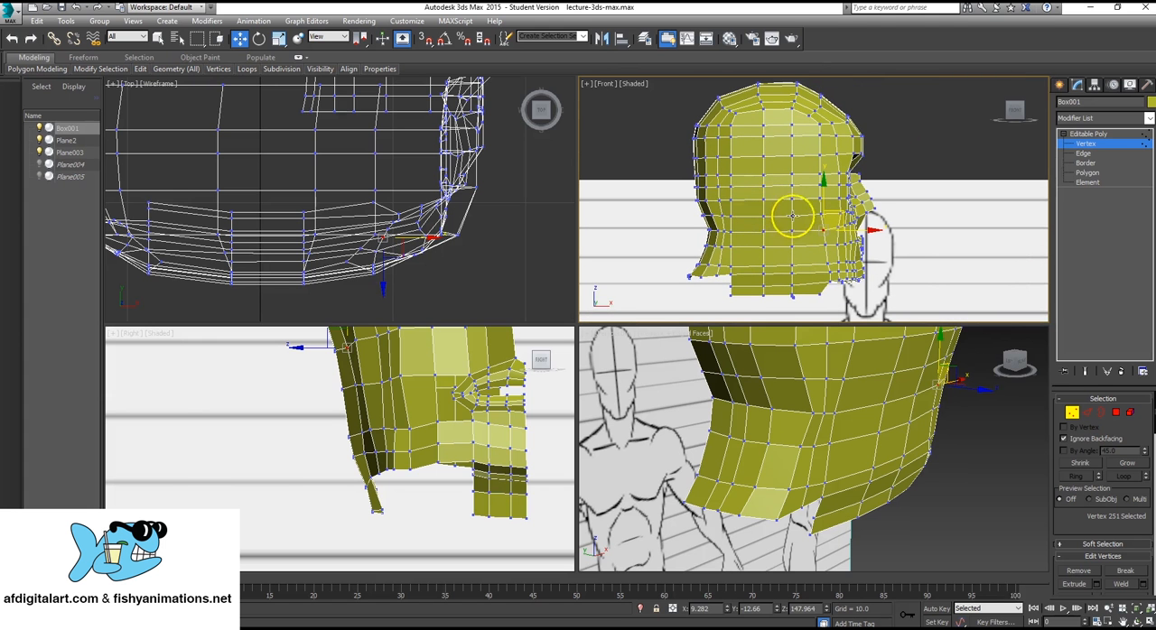
pyautogui.scroll(3, 854, 429)
pyautogui.hotkey('alt', 'w')
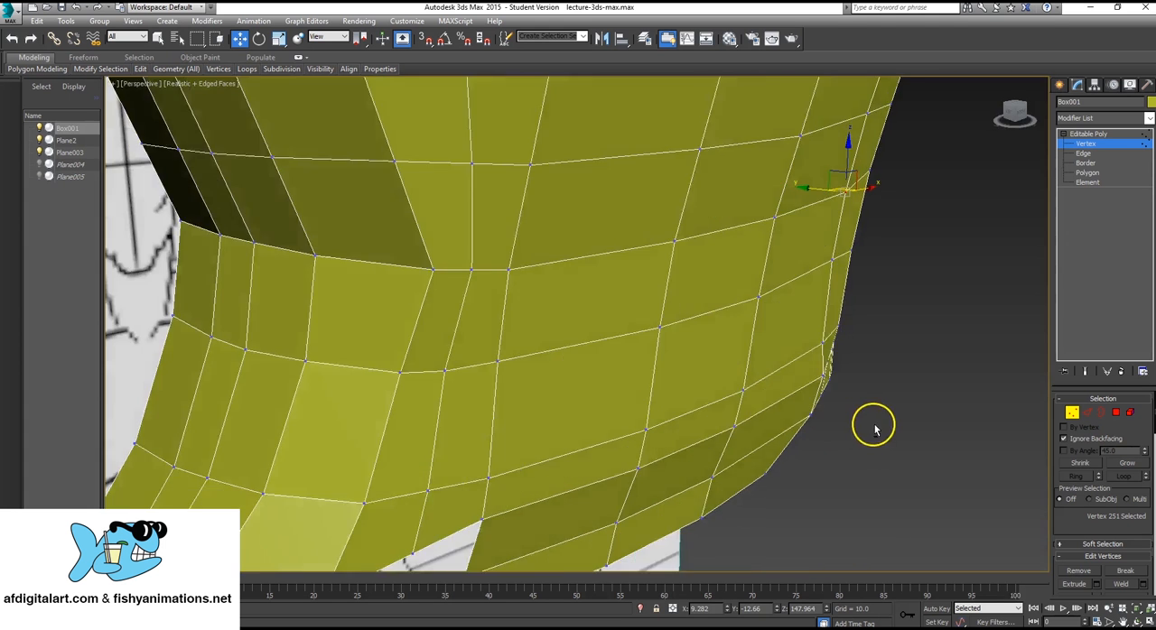
# Cut a horizontal edge row from the opening beside the mouth back across the cheek and the side of the head.
pyautogui.keyDown('alt'); pyautogui.moveTo(872, 426); pyautogui.dragTo(735, 400, button='middle'); pyautogui.keyUp('alt')
pyautogui.scroll(-5, 735, 400)
pyautogui.moveTo(814, 359); pyautogui.dragTo(670, 378, button='middle')
pyautogui.scroll(3, 632, 375)
pyautogui.moveTo(670, 378)
pyautogui.mouseDown(button='middle')
pyautogui.moveTo(717, 379)
pyautogui.moveTo(665, 374)
pyautogui.mouseUp(button='middle')
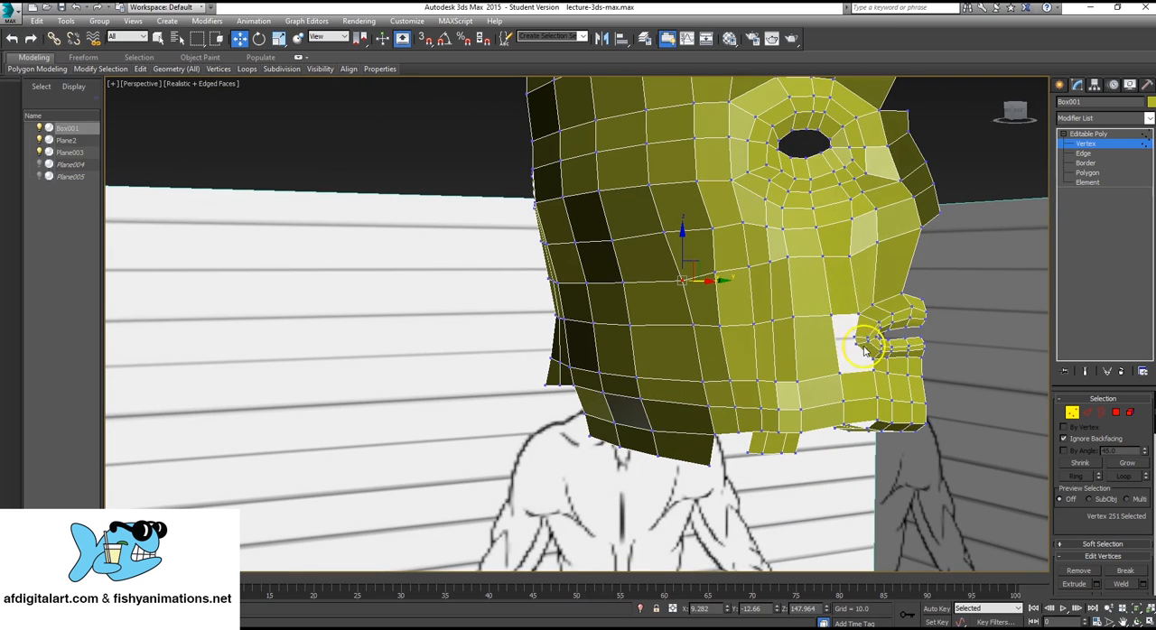
pyautogui.keyDown('alt'); pyautogui.moveTo(860, 342); pyautogui.dragTo(825, 369, button='middle'); pyautogui.keyUp('alt')
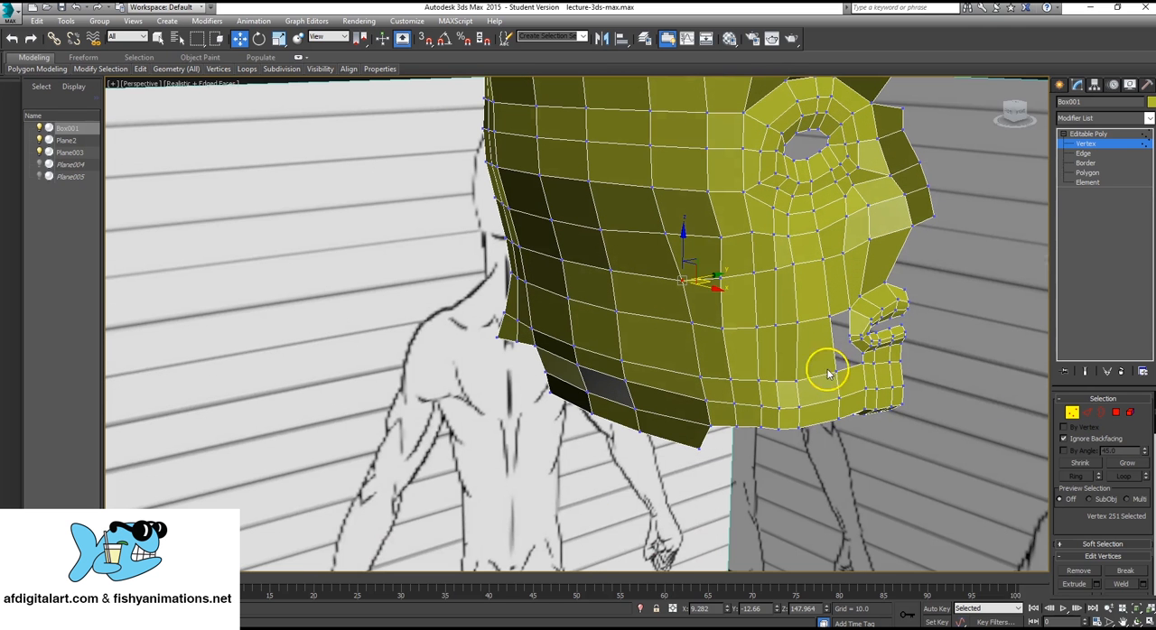
pyautogui.click(1111, 143)
pyautogui.scroll(-3, 1137, 416)
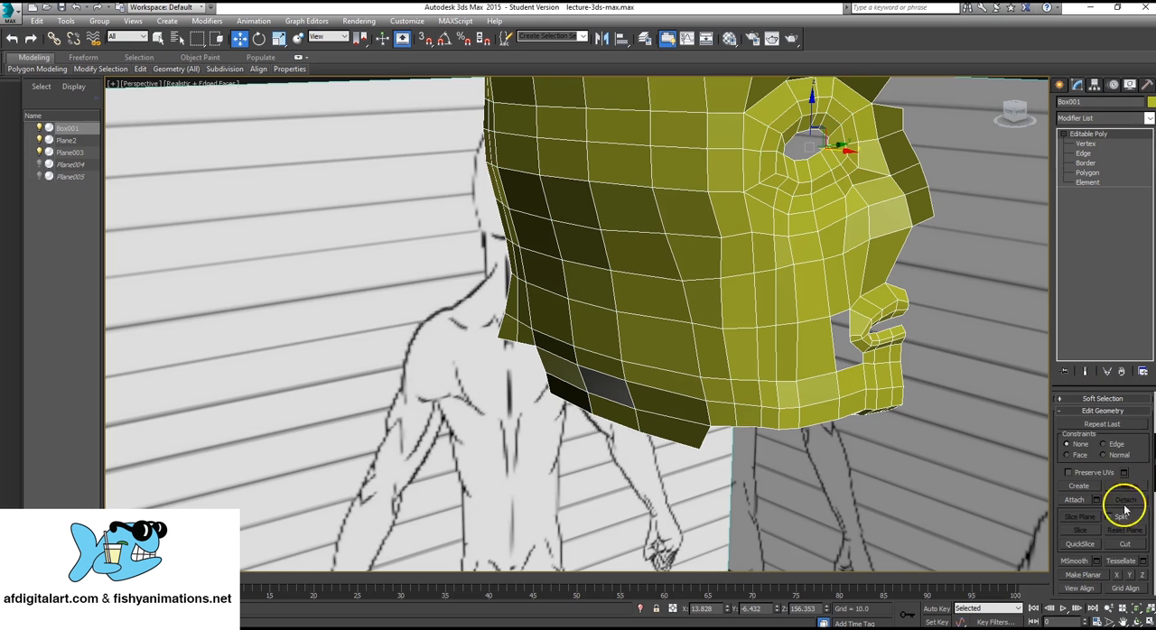
pyautogui.click(1124, 544)
pyautogui.scroll(10, 748, 361)
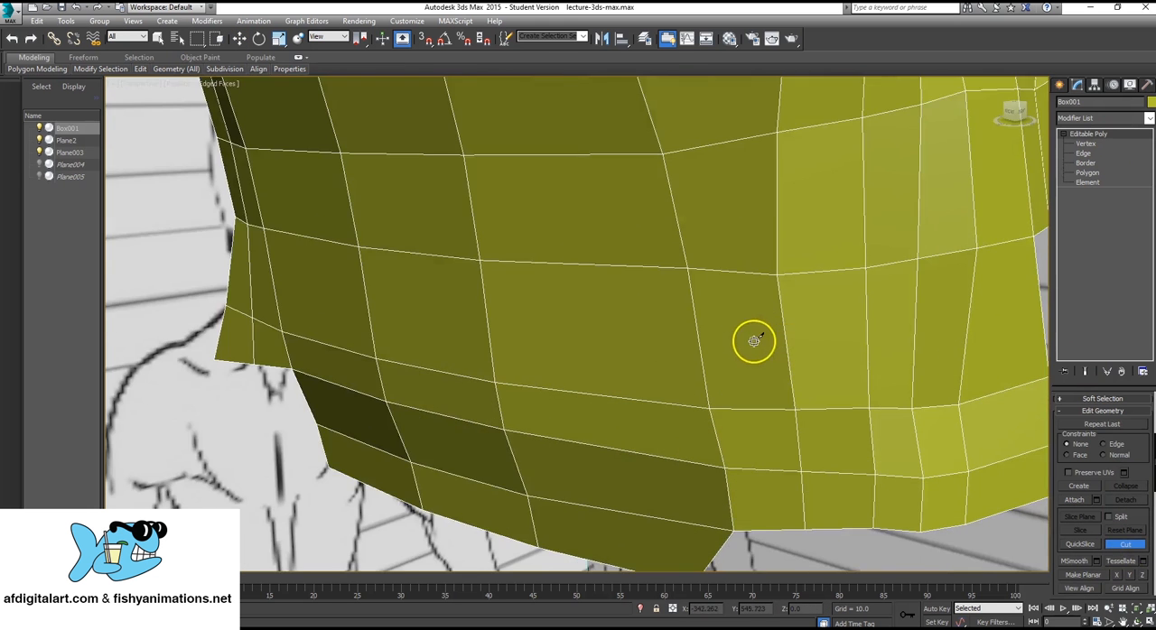
pyautogui.scroll(-3, 894, 354)
pyautogui.keyDown('alt'); pyautogui.moveTo(906, 356); pyautogui.dragTo(891, 355, button='middle'); pyautogui.keyUp('alt')
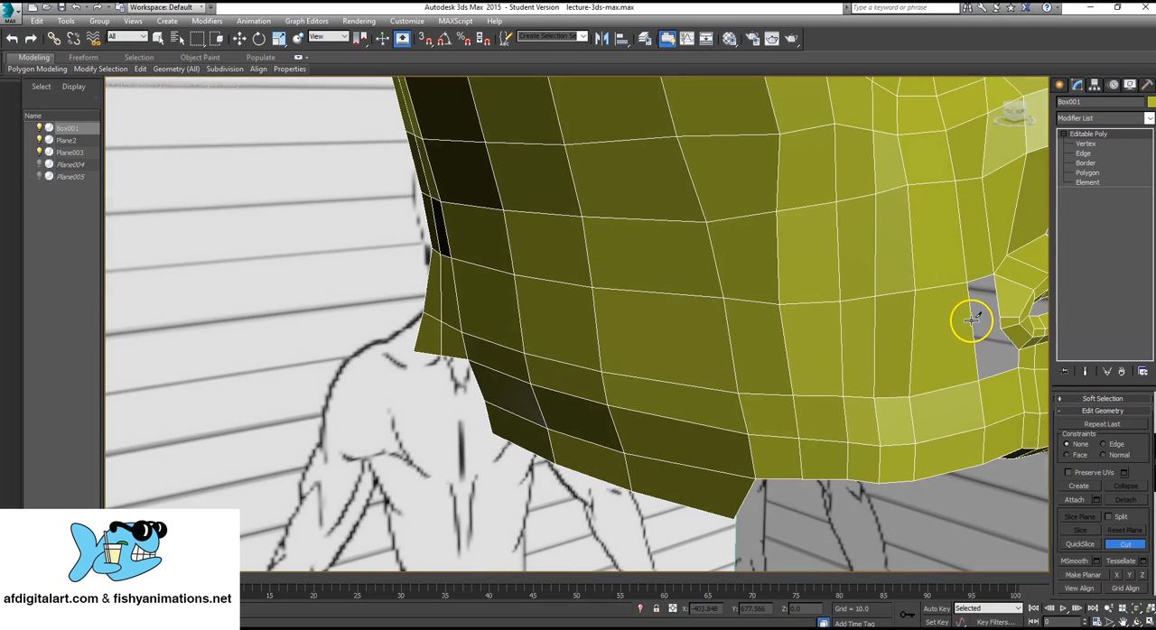
pyautogui.click(972, 319)
pyautogui.click(912, 334)
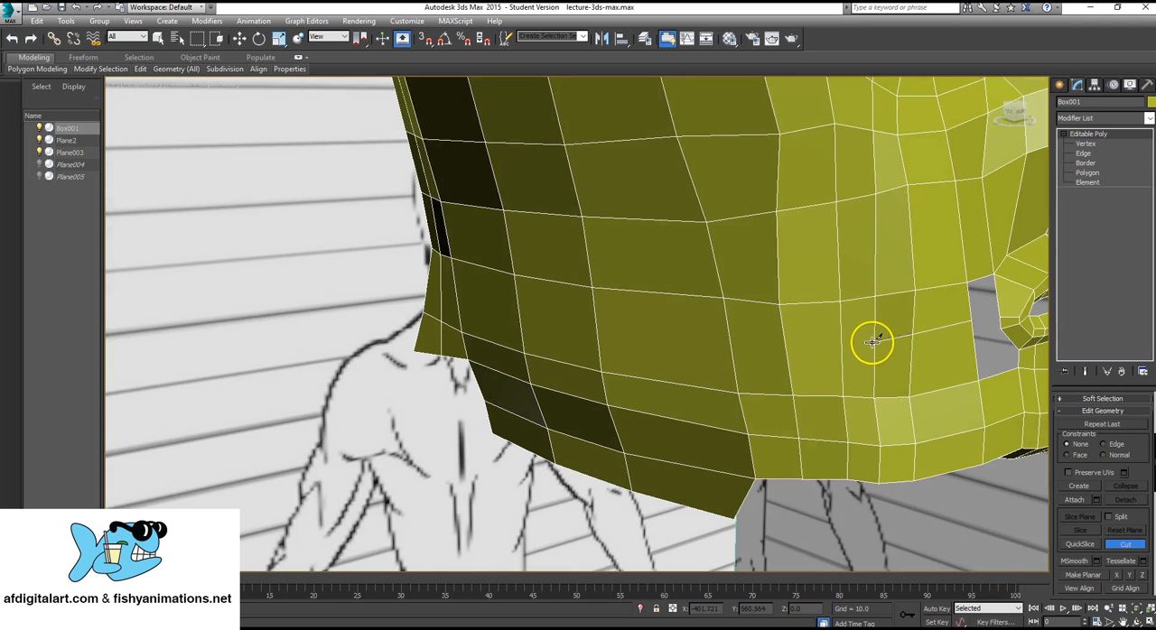
pyautogui.click(875, 340)
pyautogui.click(840, 345)
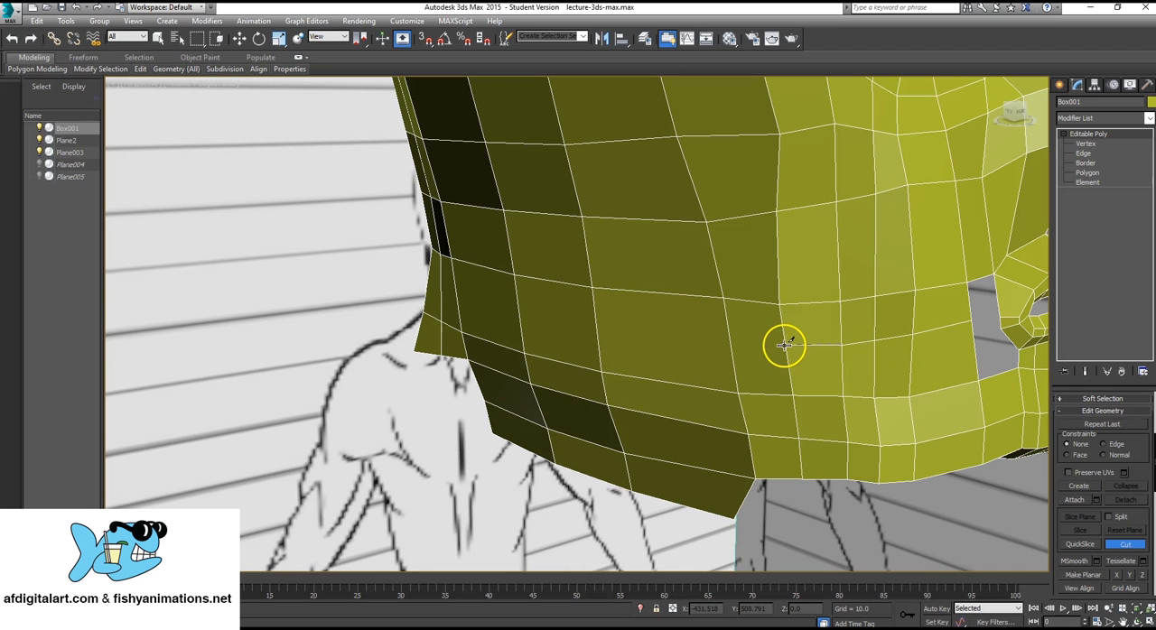
pyautogui.click(785, 345)
pyautogui.click(730, 340)
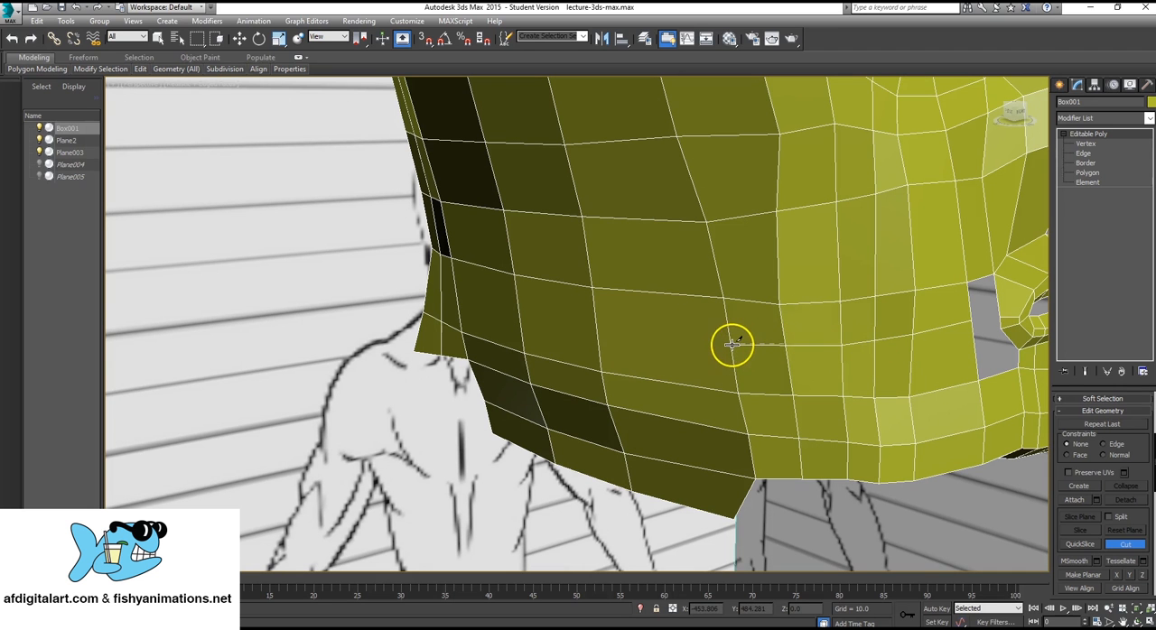
pyautogui.click(598, 324)
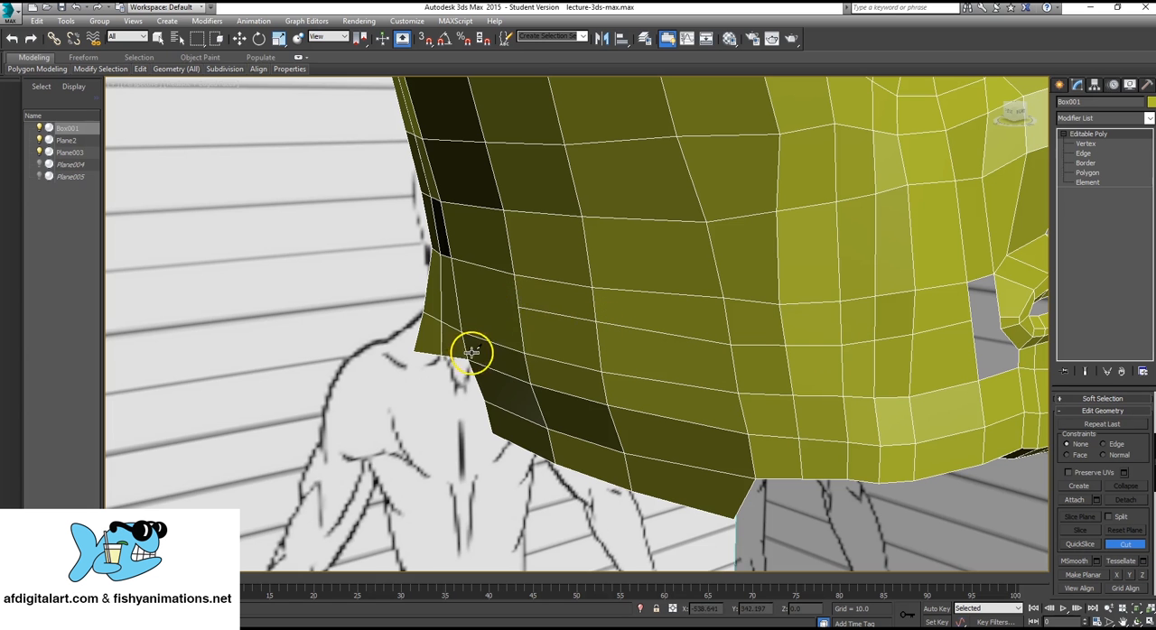
# Continue the horizontal cut around the rear corner and across the back of the neck to the mesh's open edge.
pyautogui.keyDown('alt'); pyautogui.moveTo(470, 348); pyautogui.dragTo(748, 305, button='middle'); pyautogui.keyUp('alt')
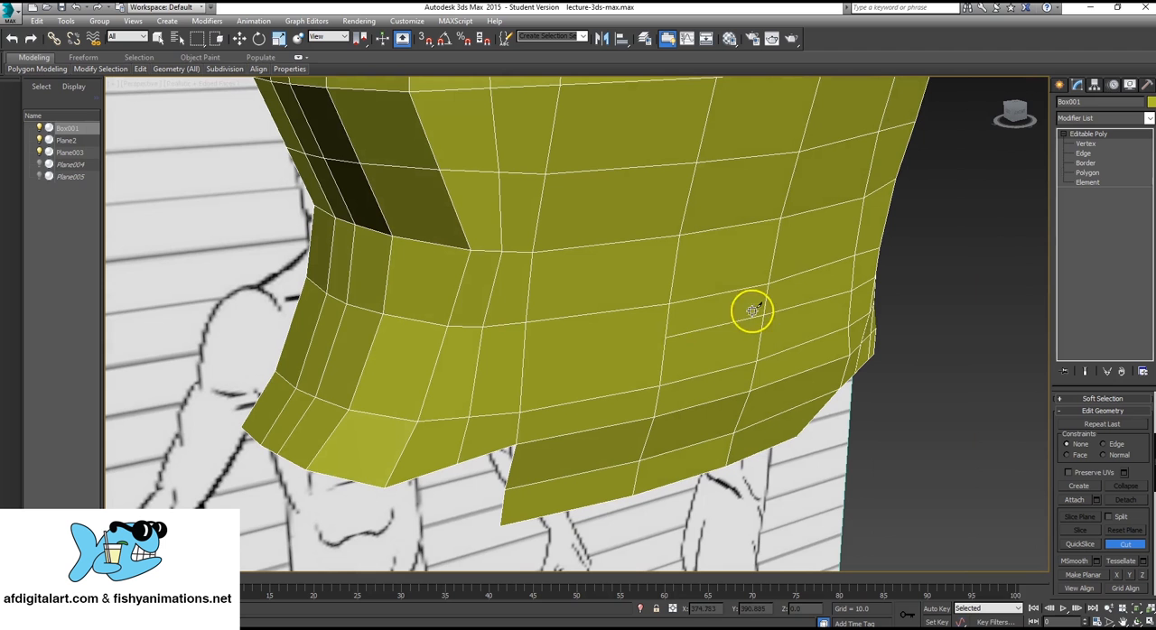
pyautogui.click(665, 337)
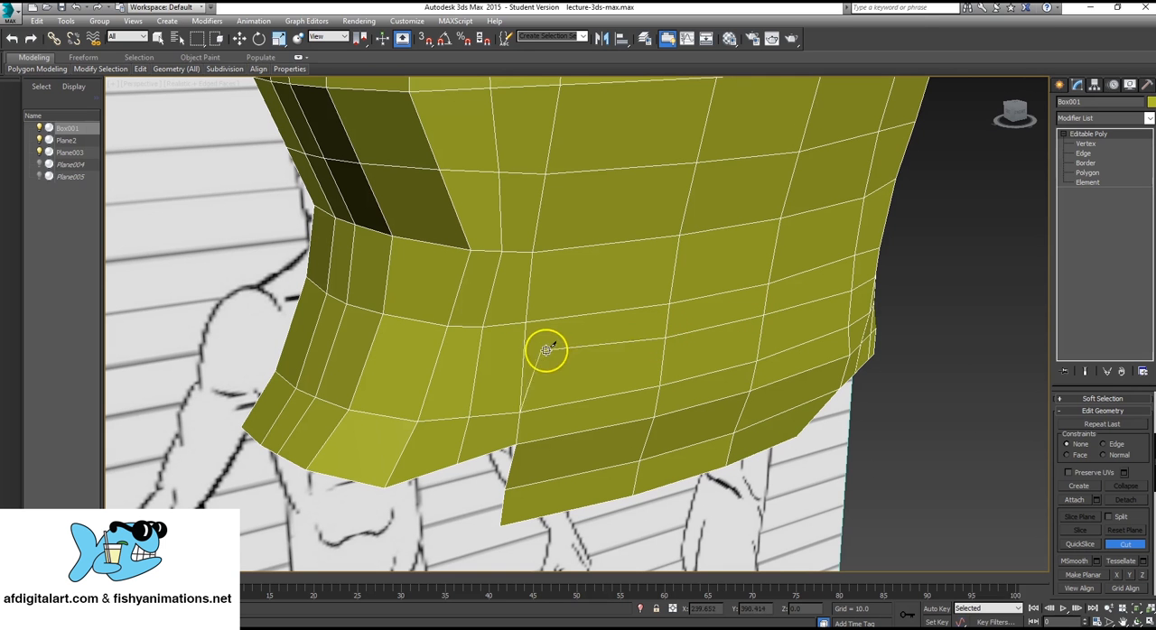
pyautogui.click(521, 358)
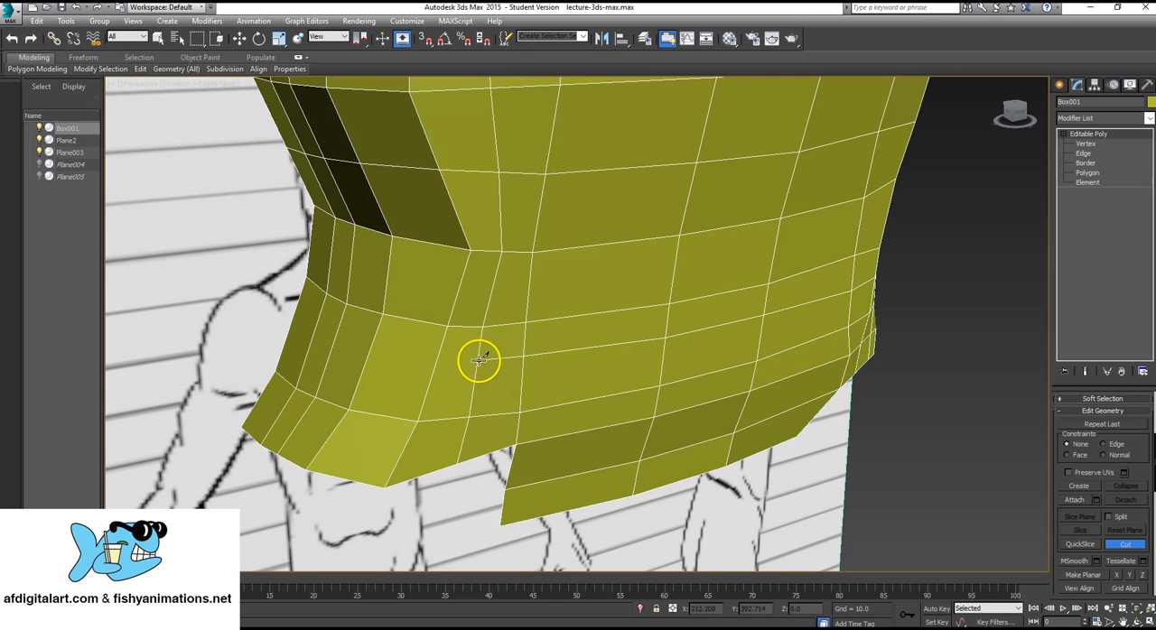
pyautogui.click(479, 360)
pyautogui.click(437, 357)
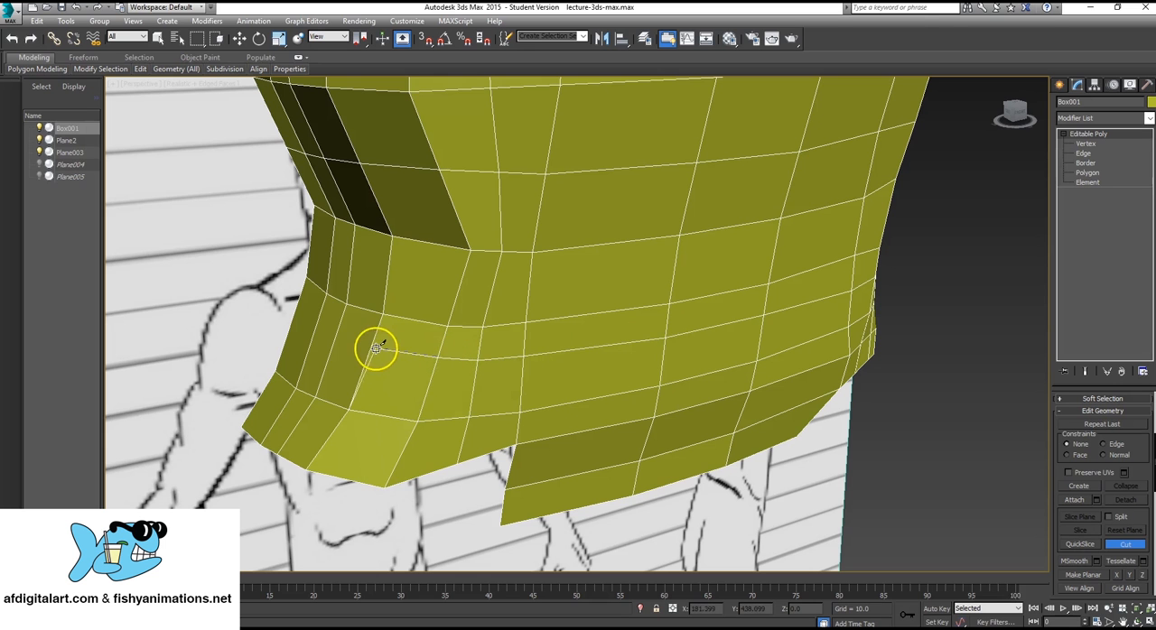
pyautogui.click(373, 344)
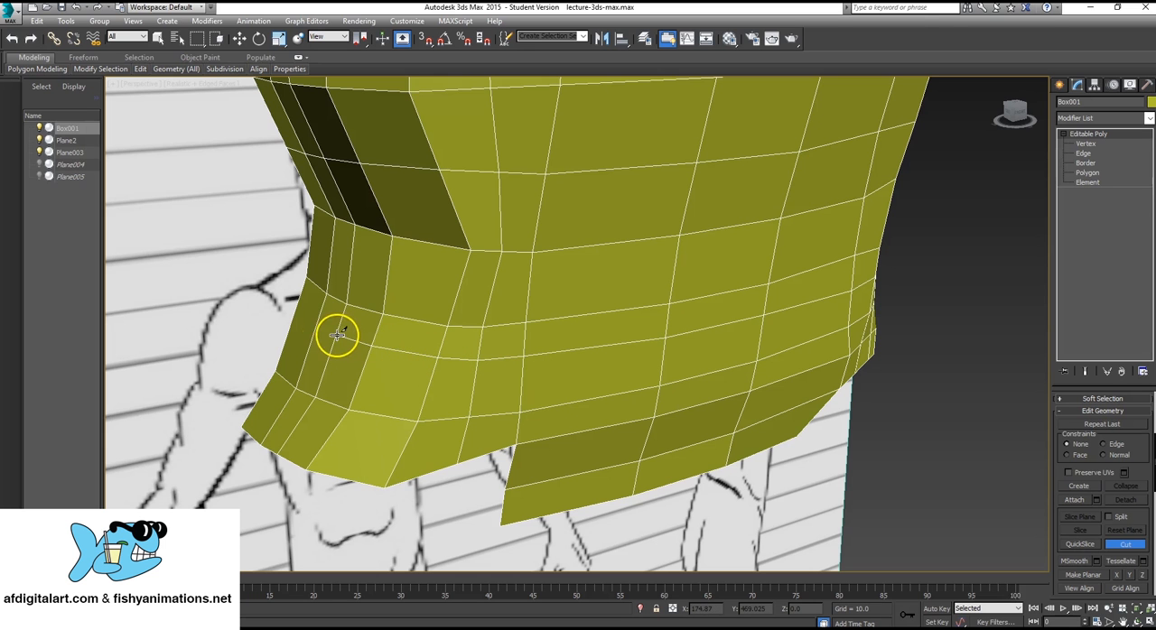
pyautogui.click(337, 335)
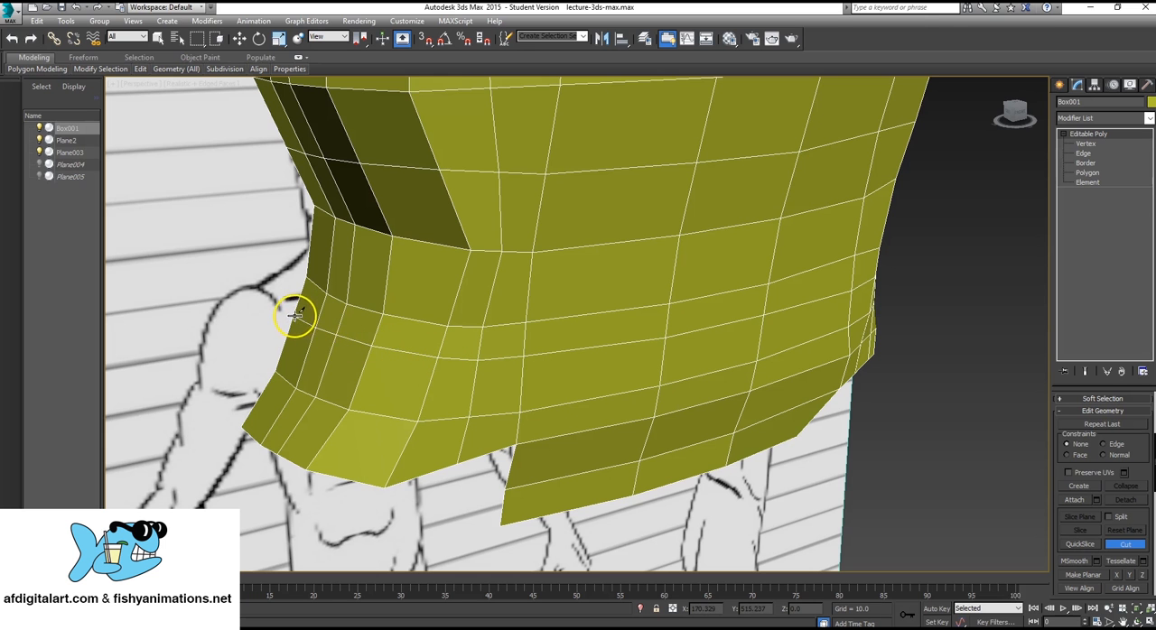
# Cut a second horizontal edge row below the first, from the opening beside the mouth across the cheek onto the side of the head.
pyautogui.keyDown('alt'); pyautogui.moveTo(316, 362); pyautogui.dragTo(776, 361, button='middle'); pyautogui.keyUp('alt')
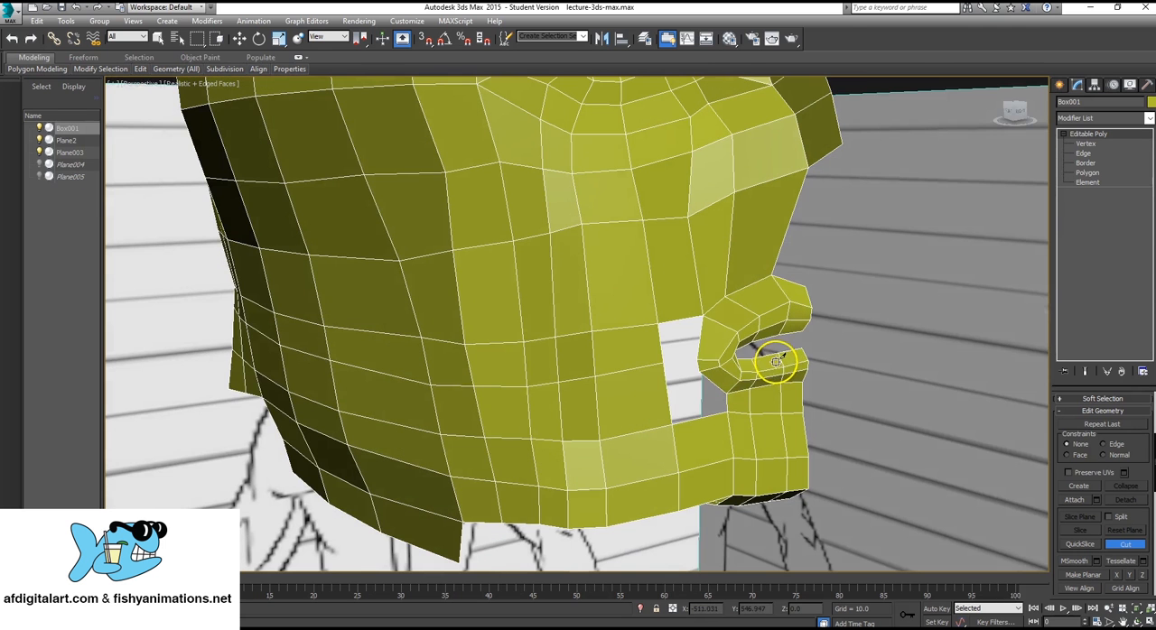
pyautogui.click(664, 380)
pyautogui.click(598, 395)
pyautogui.click(564, 405)
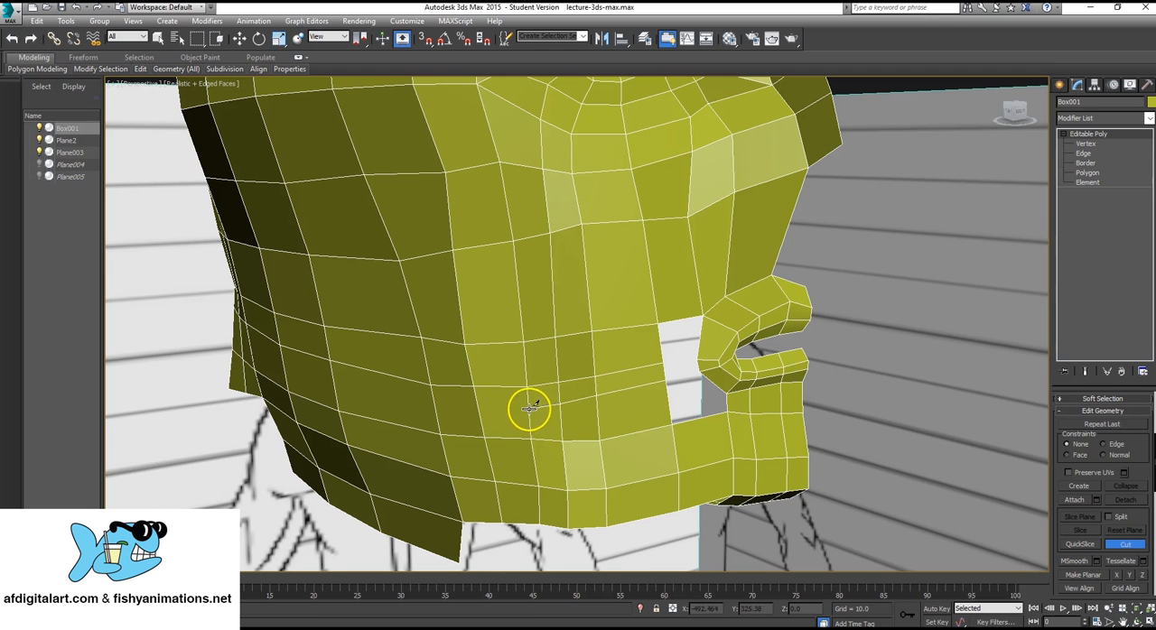
pyautogui.click(529, 409)
pyautogui.click(479, 411)
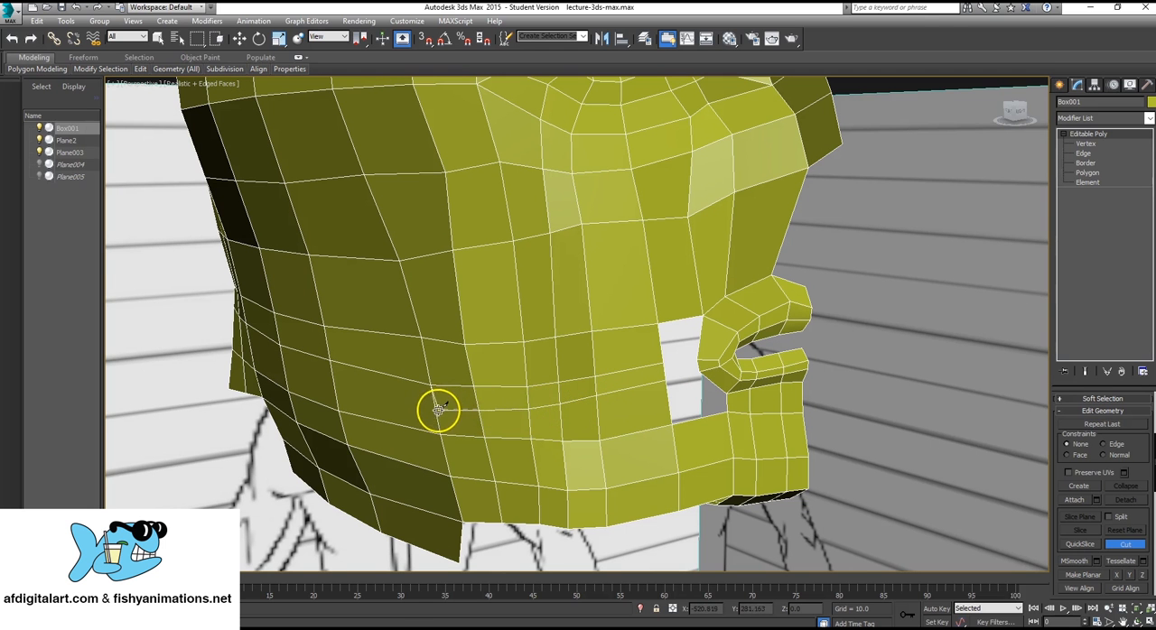
pyautogui.click(435, 411)
pyautogui.rightClick(447, 396)
# Continue the second horizontal cut across the side of the head and around onto the rear corner.
pyautogui.keyDown('alt'); pyautogui.moveTo(338, 464); pyautogui.dragTo(465, 471, button='middle'); pyautogui.keyUp('alt')
pyautogui.click(664, 371)
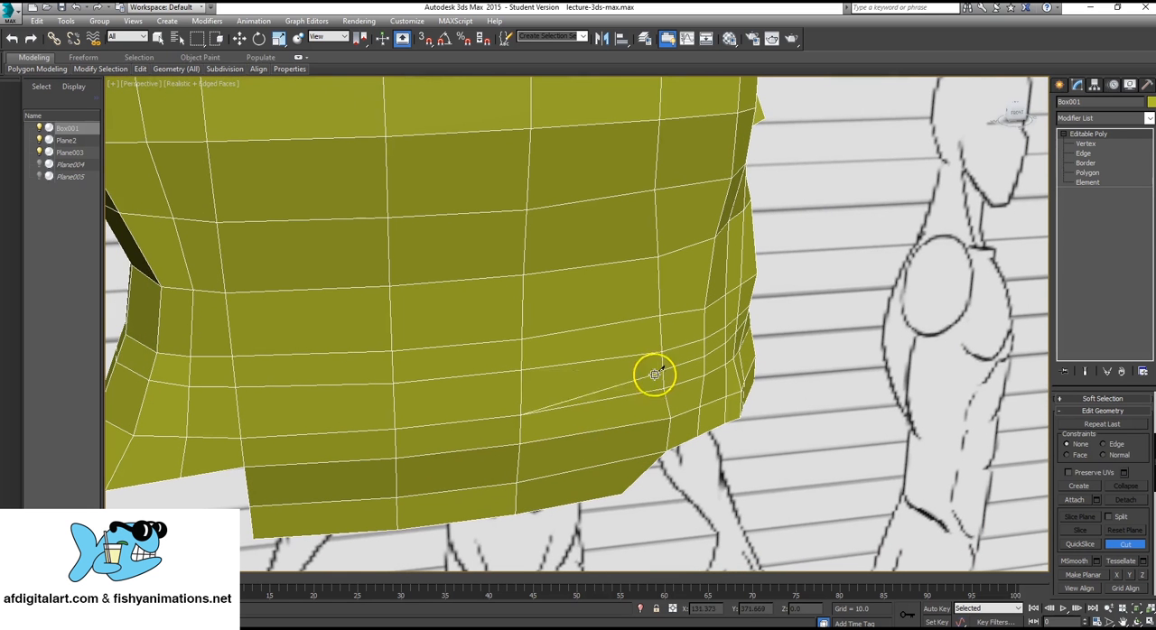
pyautogui.click(521, 391)
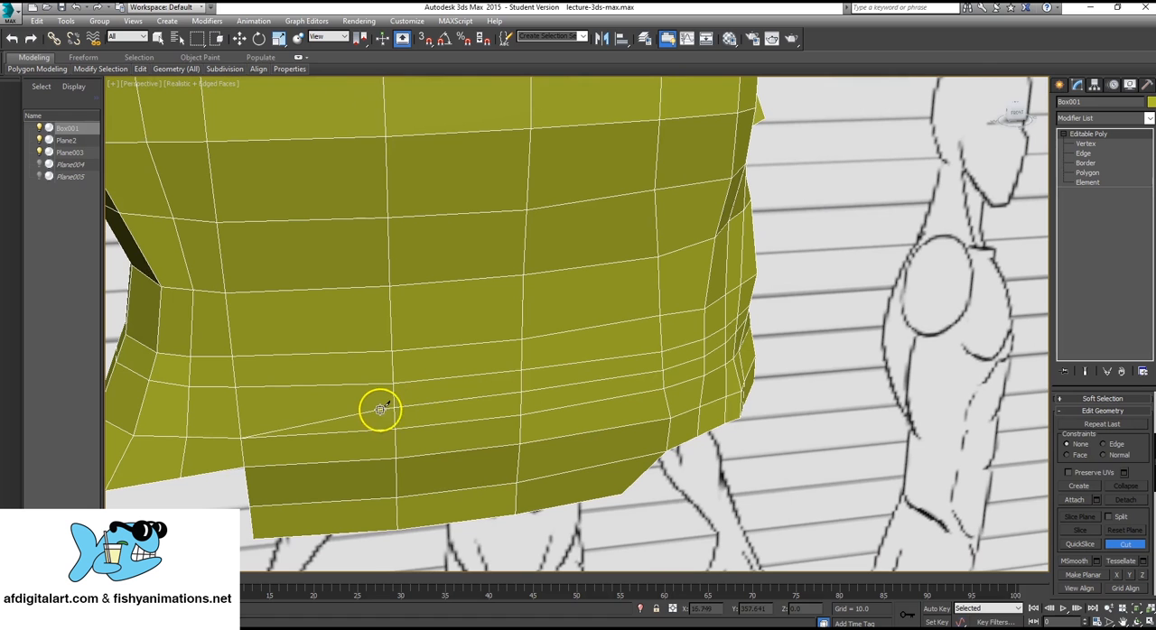
pyautogui.click(393, 407)
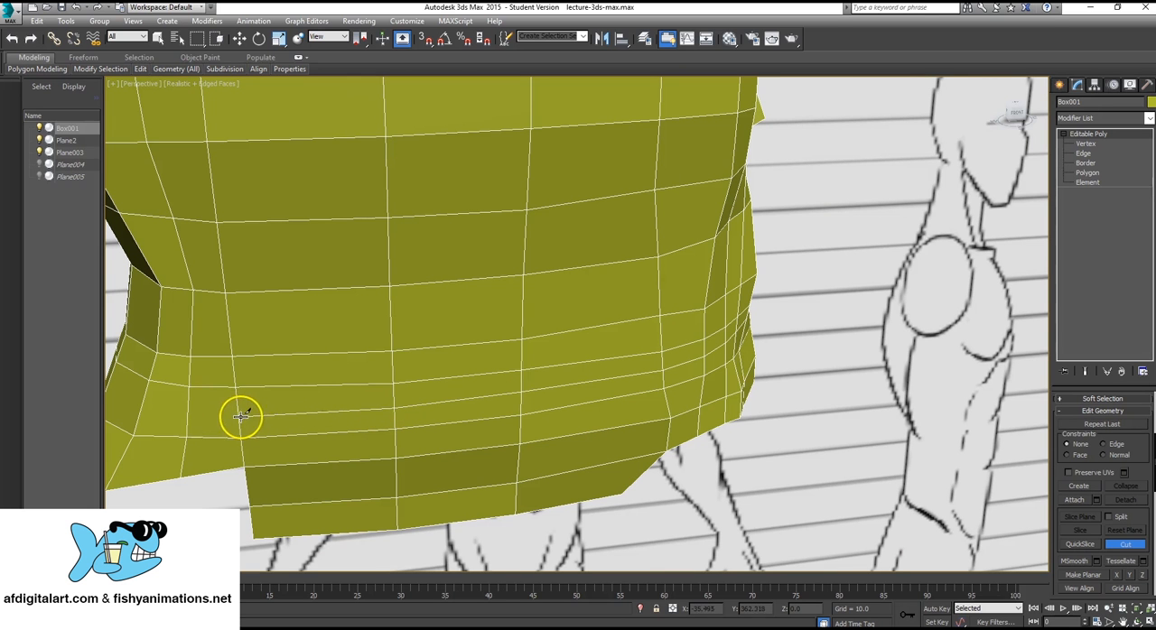
pyautogui.click(239, 416)
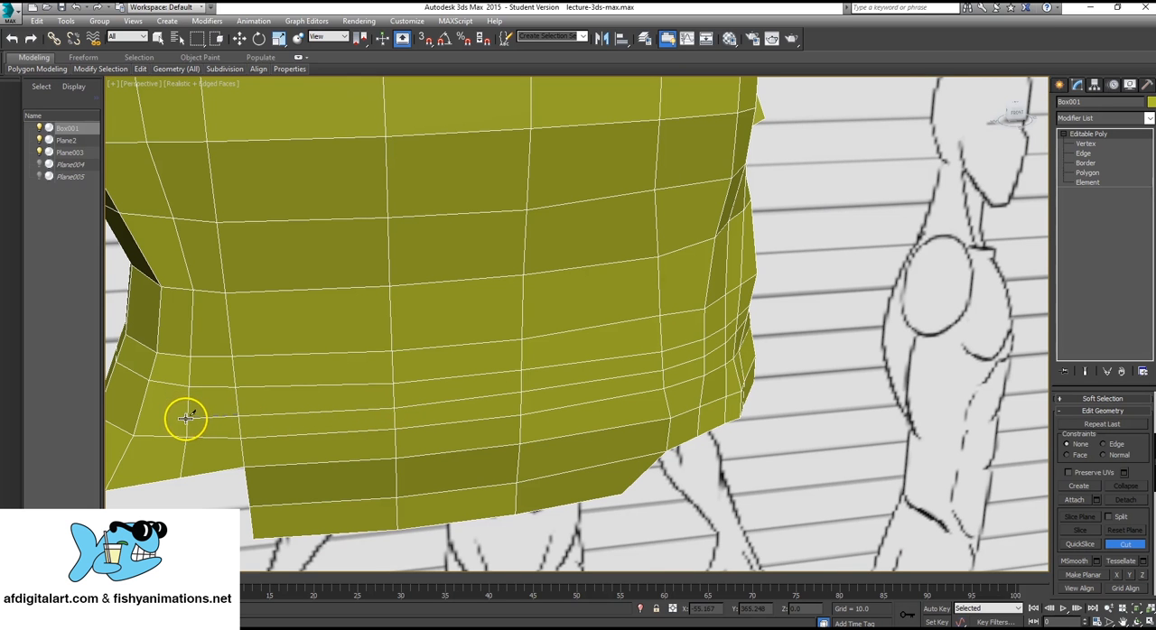
pyautogui.click(186, 418)
# Complete the second horizontal cut across the back of the neck to the mesh's open edge.
pyautogui.moveTo(140, 409)
pyautogui.keyDown('alt'); pyautogui.mouseDown(button='middle')
pyautogui.moveTo(279, 443)
pyautogui.moveTo(514, 380)
pyautogui.mouseUp(button='middle'); pyautogui.keyUp('alt')
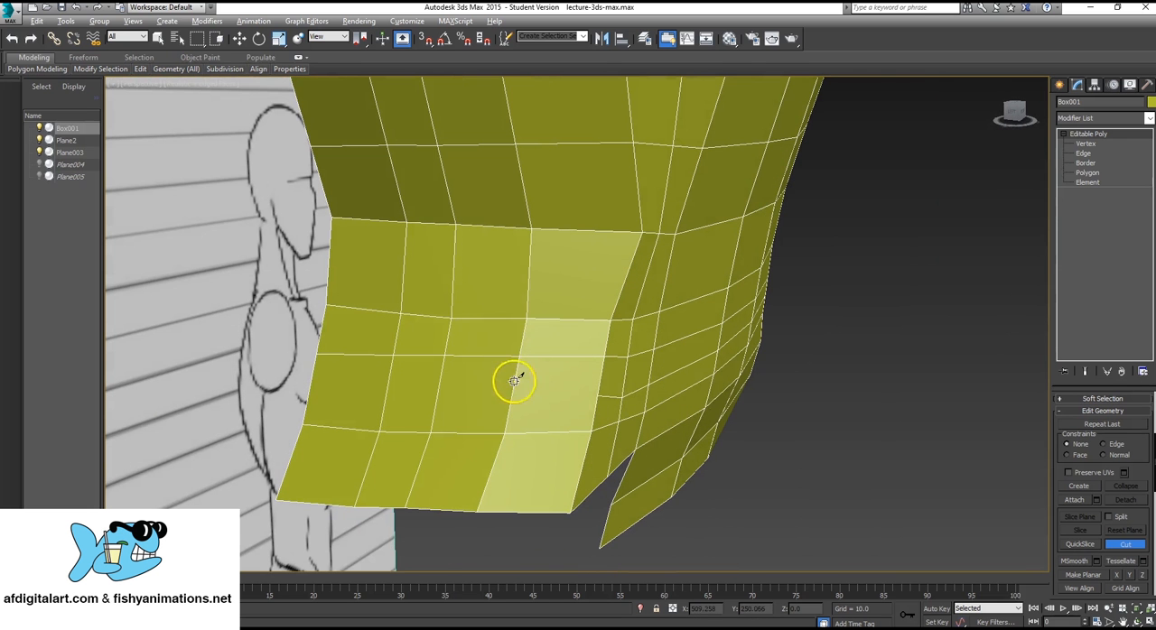
pyautogui.click(597, 395)
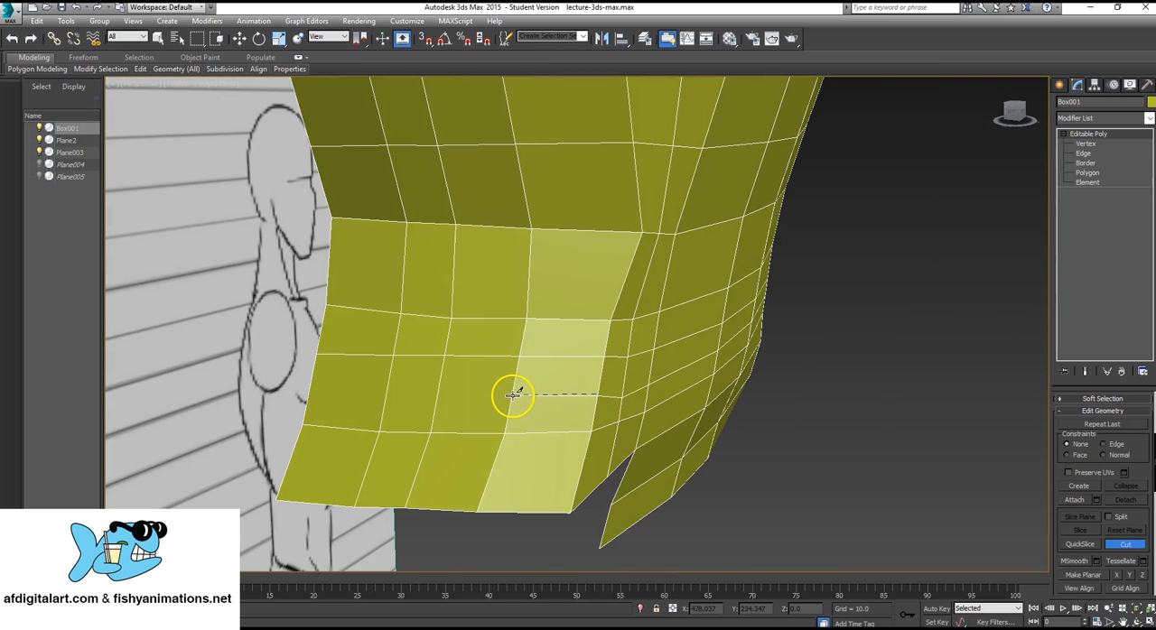
pyautogui.click(439, 395)
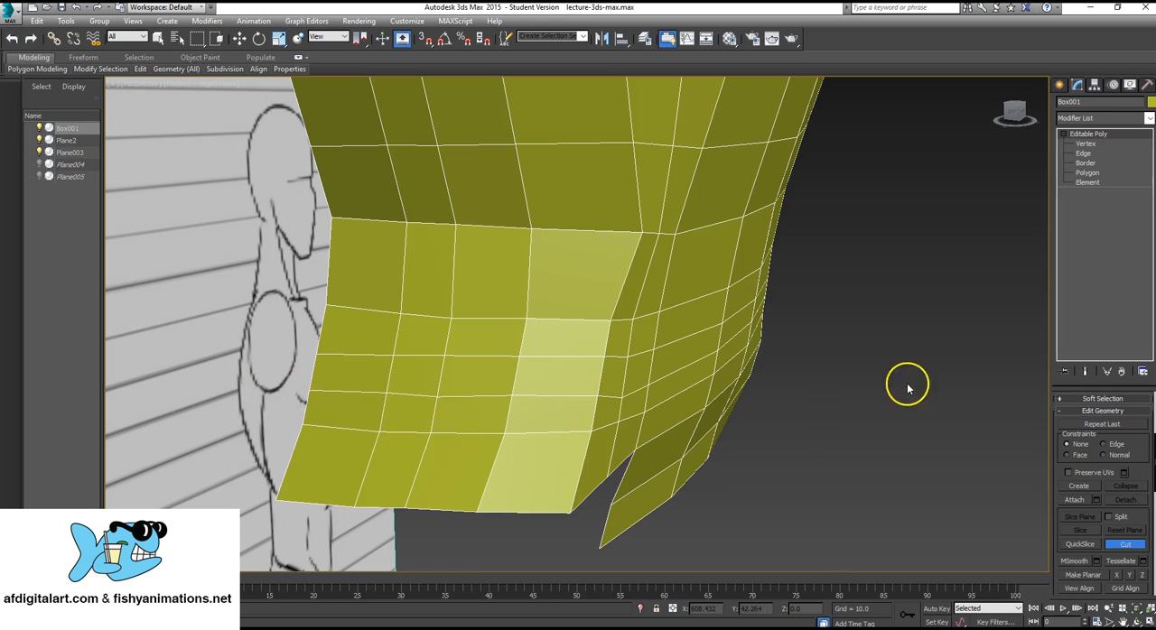
# Create a four-sided polygon filling the upper part of the opening between the cheek and the mouth corner.
pyautogui.keyDown('alt'); pyautogui.moveTo(908, 388); pyautogui.dragTo(720, 335, button='middle'); pyautogui.keyUp('alt')
pyautogui.scroll(3, 837, 353)
pyautogui.moveTo(835, 352); pyautogui.dragTo(892, 316, button='middle')
pyautogui.scroll(-3, 903, 314)
pyautogui.moveTo(926, 281); pyautogui.dragTo(682, 369, button='middle')
pyautogui.scroll(1, 681, 371)
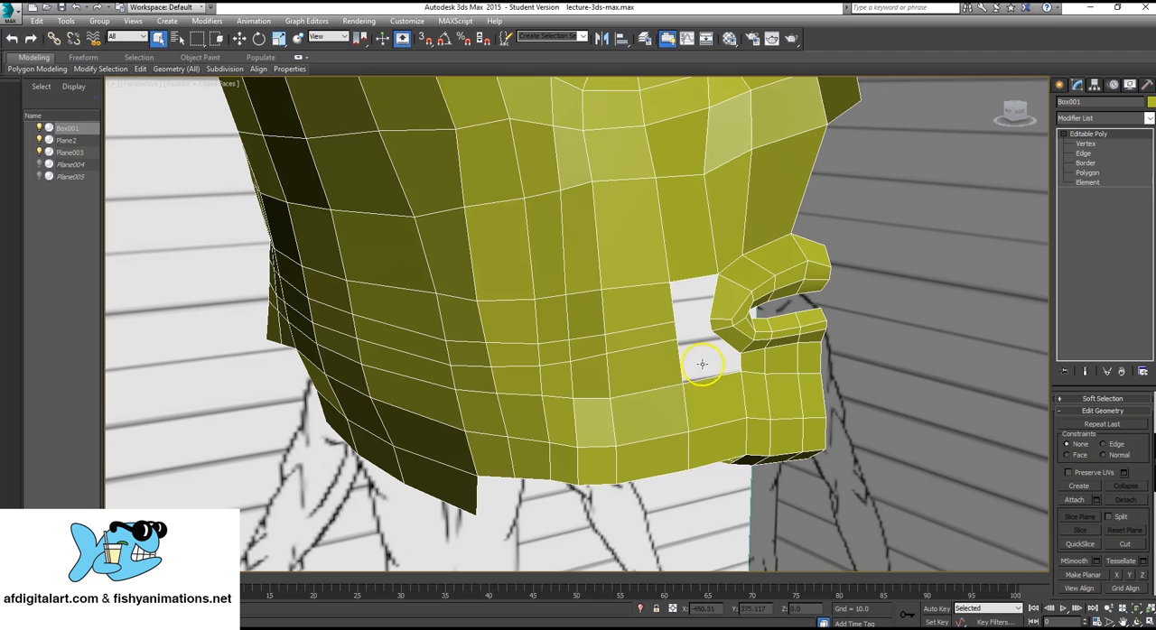
pyautogui.keyDown('alt'); pyautogui.moveTo(650, 306); pyautogui.dragTo(547, 339, button='middle'); pyautogui.keyUp('alt')
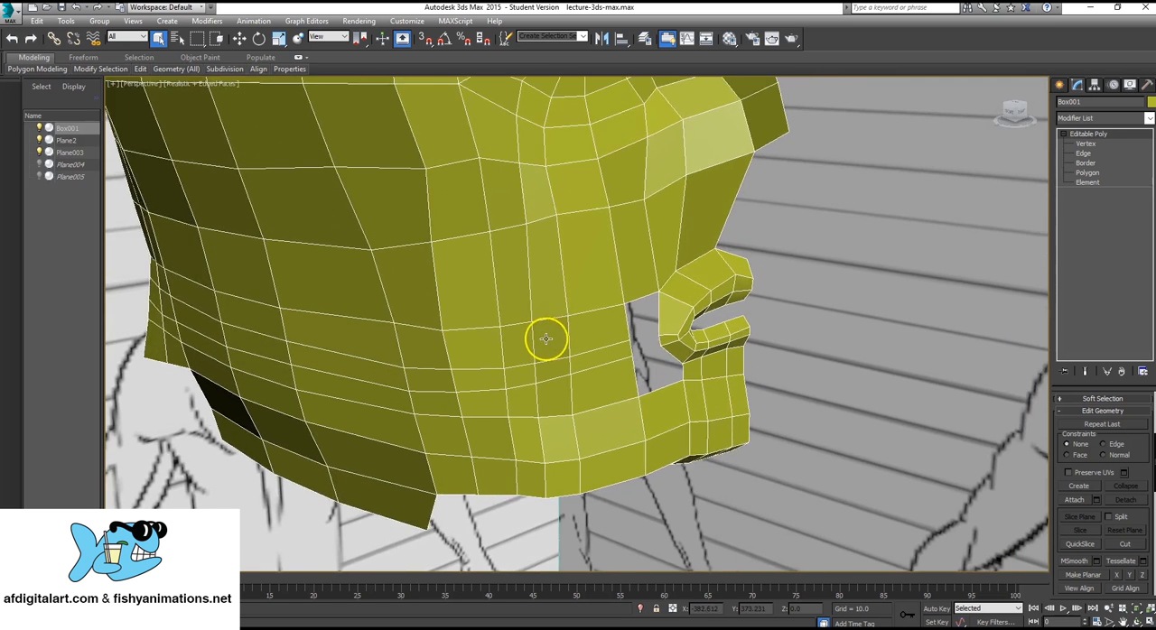
pyautogui.scroll(2, 545, 338)
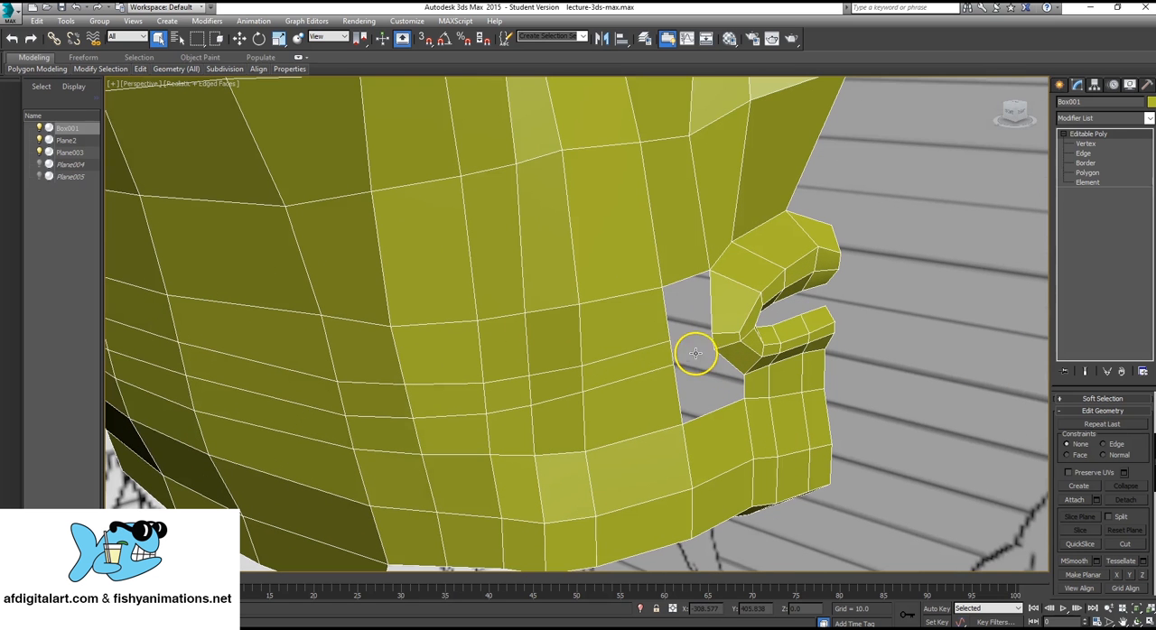
pyautogui.click(1087, 173)
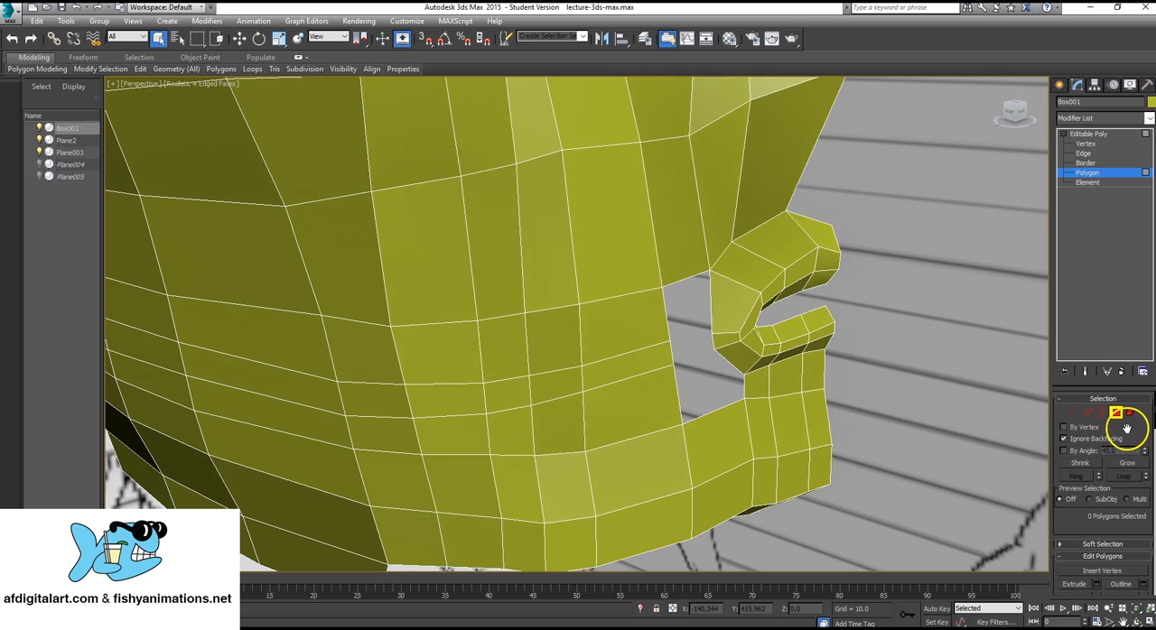
pyautogui.scroll(-5, 1126, 428)
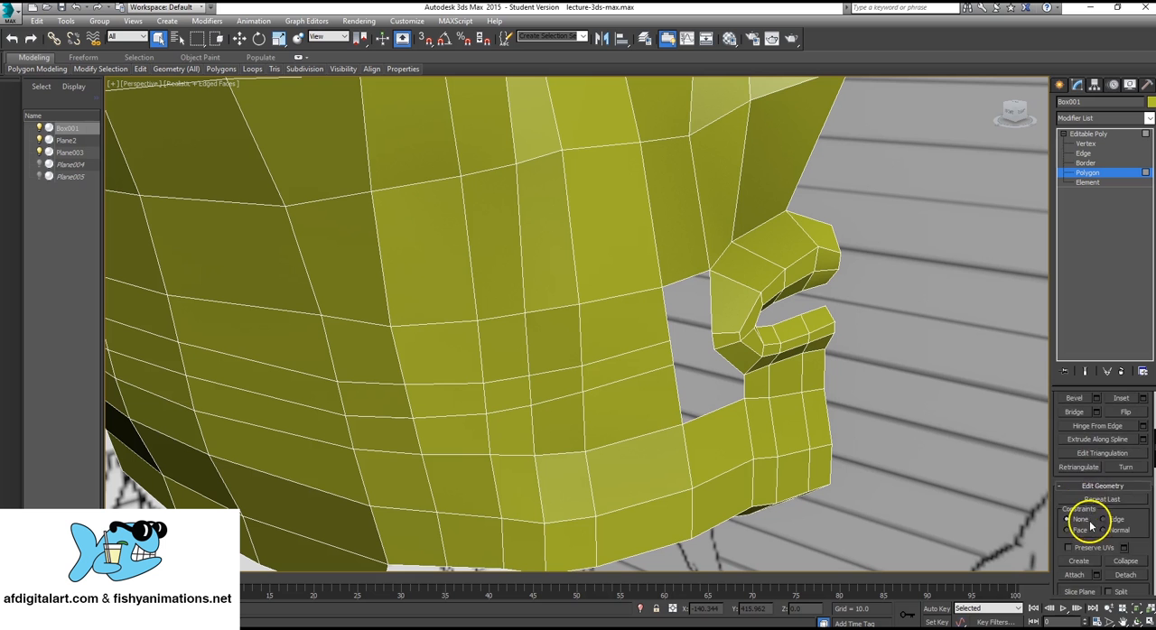
pyautogui.scroll(-1, 1090, 527)
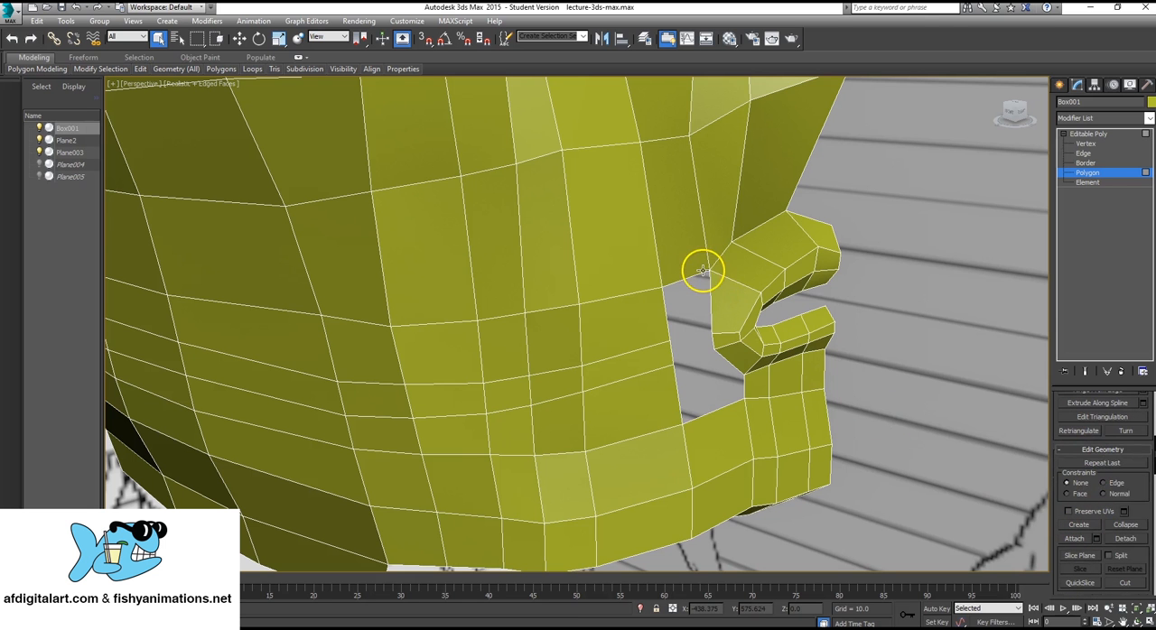
pyautogui.click(1084, 525)
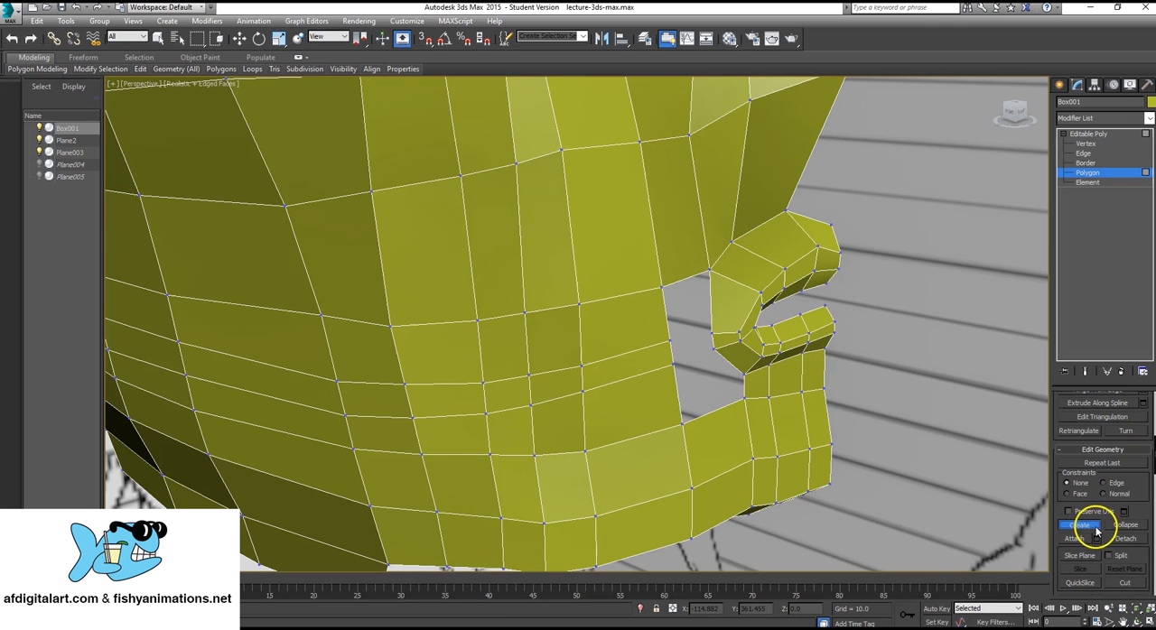
pyautogui.click(662, 287)
pyautogui.click(669, 340)
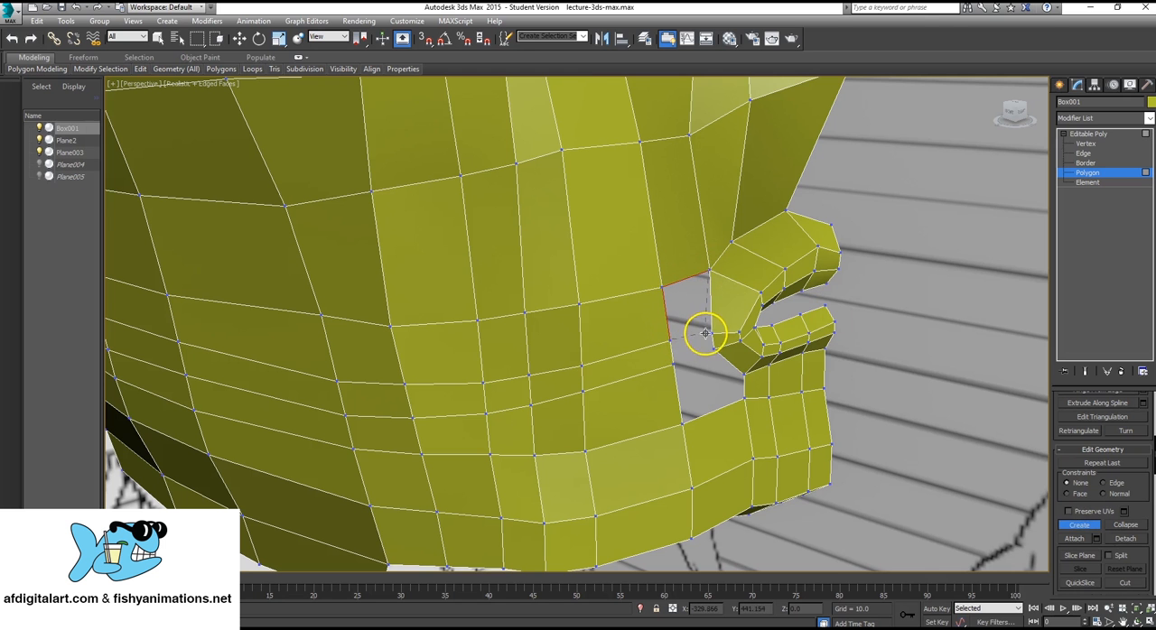
pyautogui.click(710, 335)
pyautogui.click(710, 271)
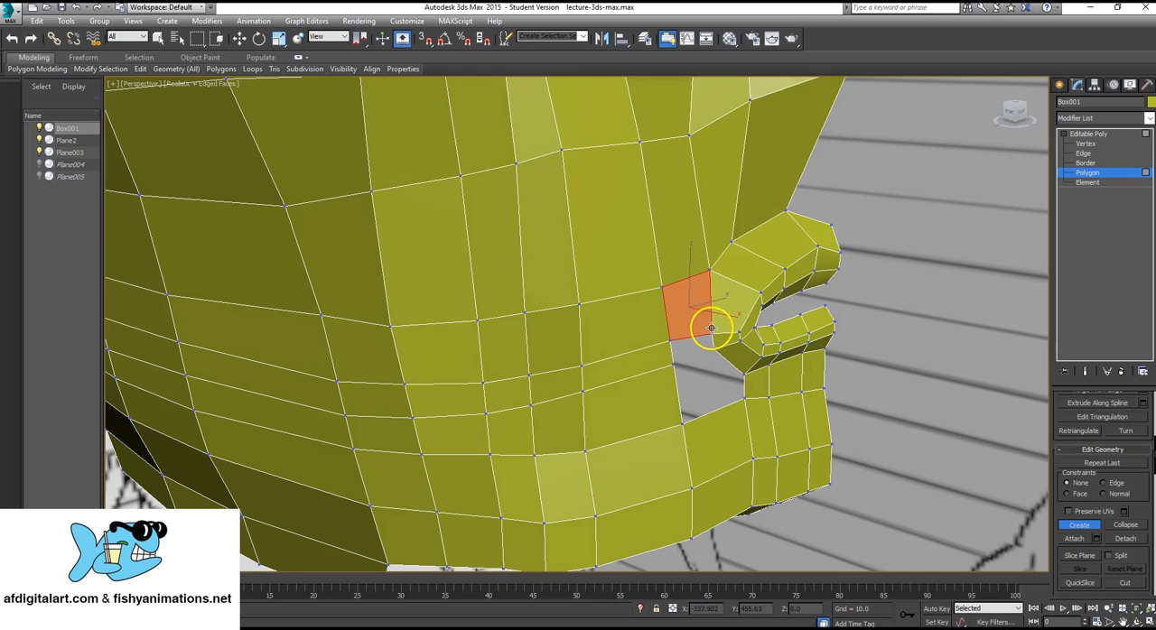
# Create a second, narrow polygon directly below the first, joining the cheek to the corner of the lips.
pyautogui.click(673, 365)
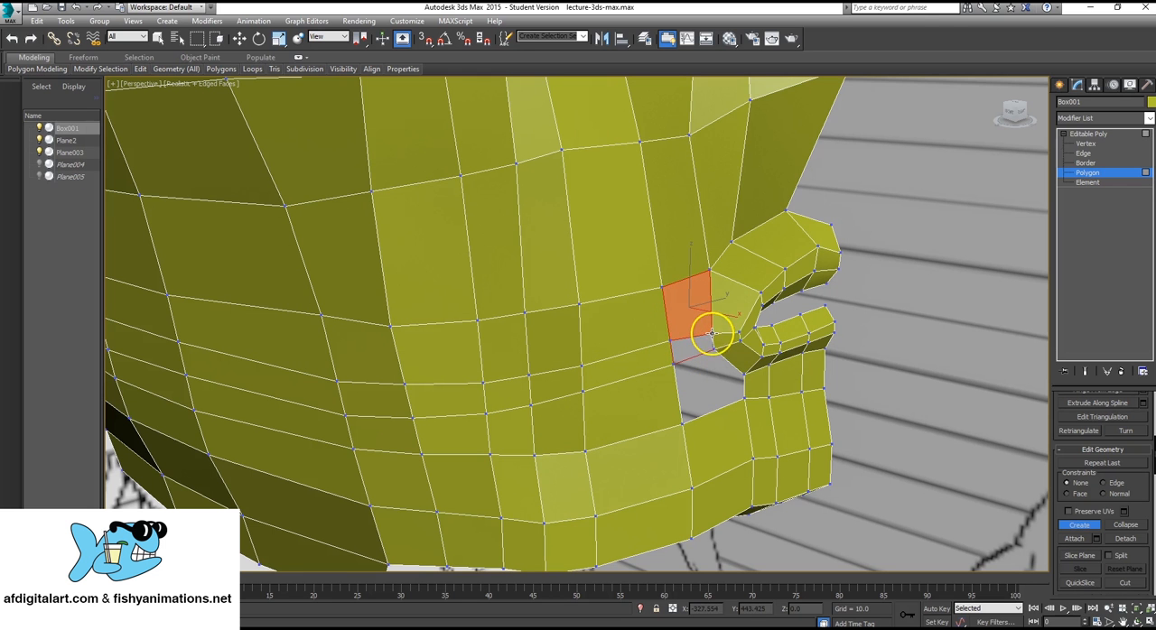
pyautogui.click(711, 334)
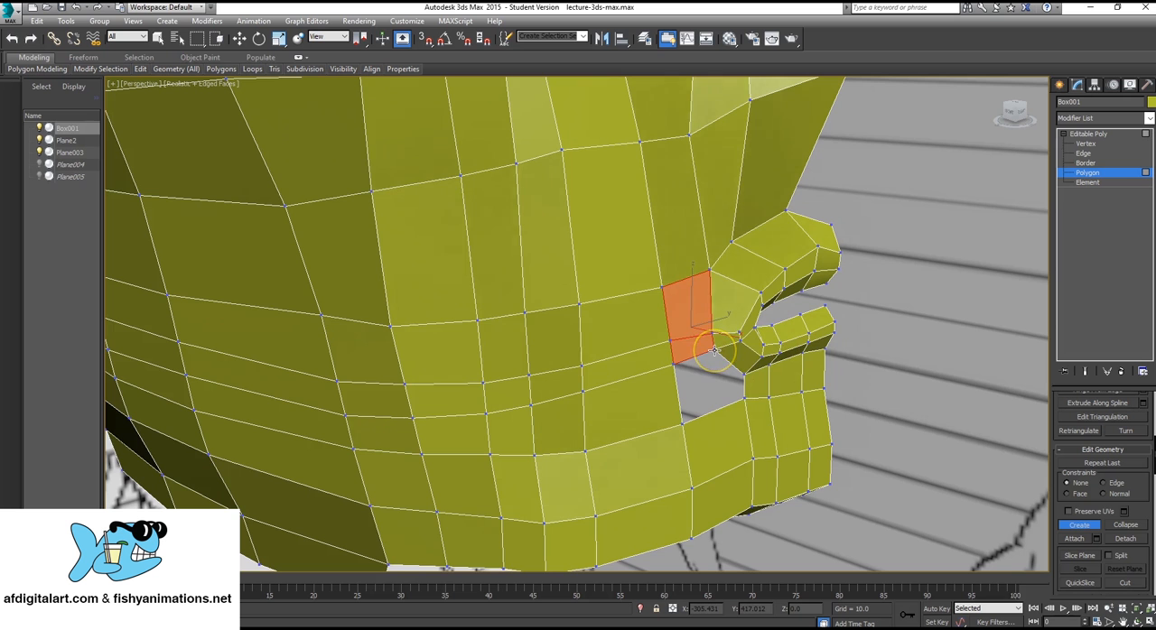
pyautogui.keyDown('alt'); pyautogui.moveTo(723, 363); pyautogui.dragTo(710, 385, button='middle'); pyautogui.keyUp('alt')
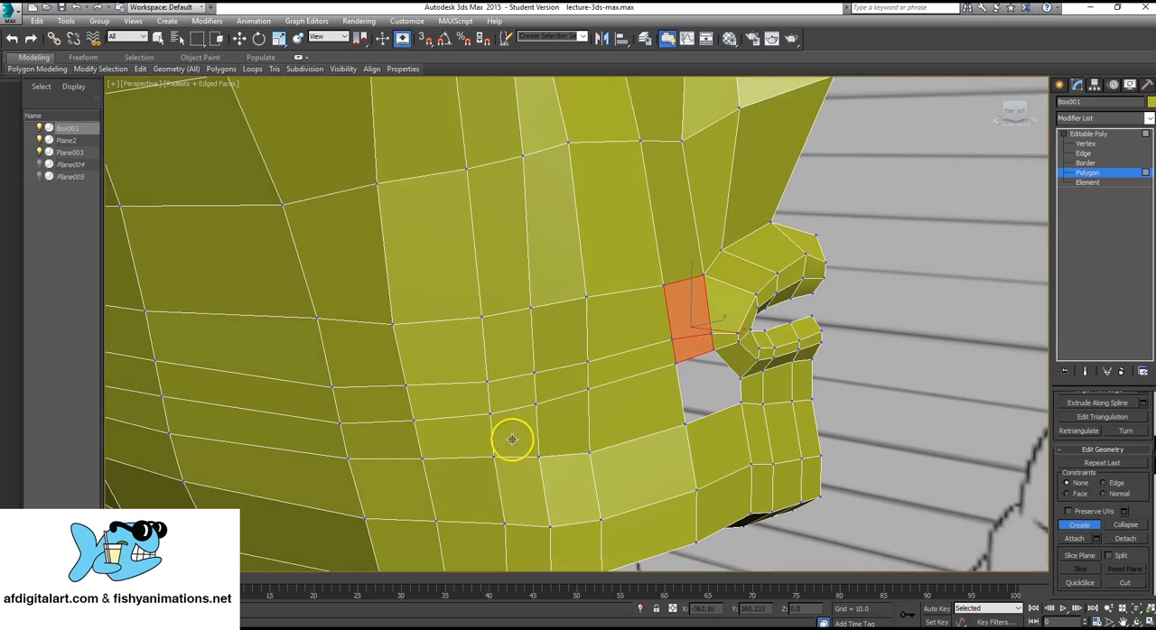
# Select the vertices of the two newly cut rows along the side and back of the head and raise them slightly in the Right view.
pyautogui.click(1090, 133)
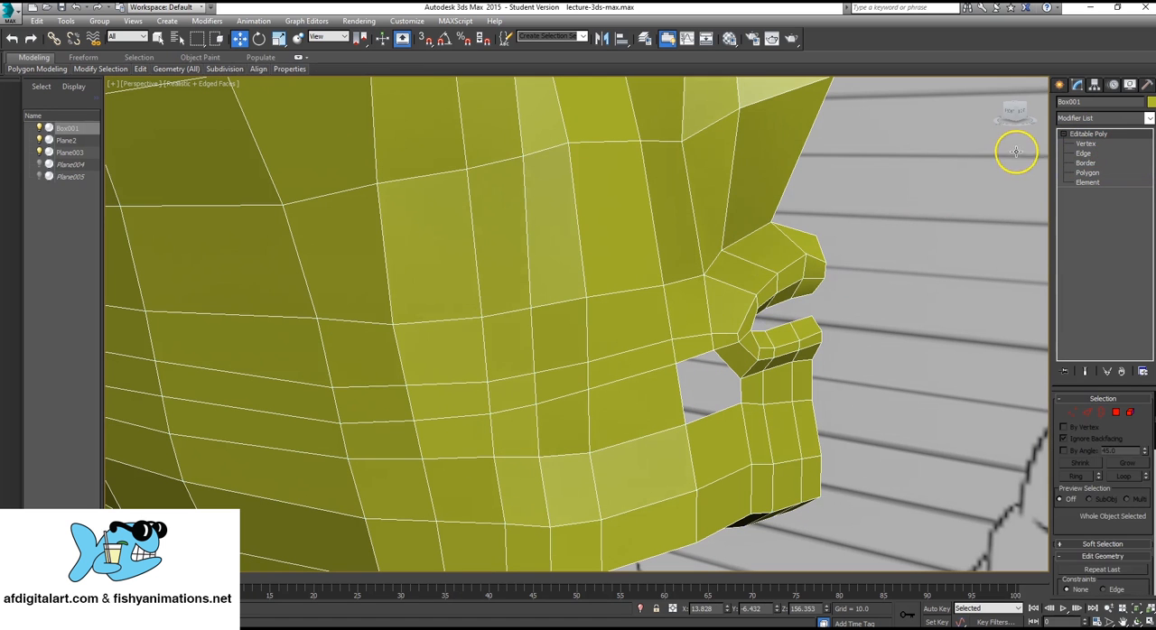
pyautogui.click(1086, 143)
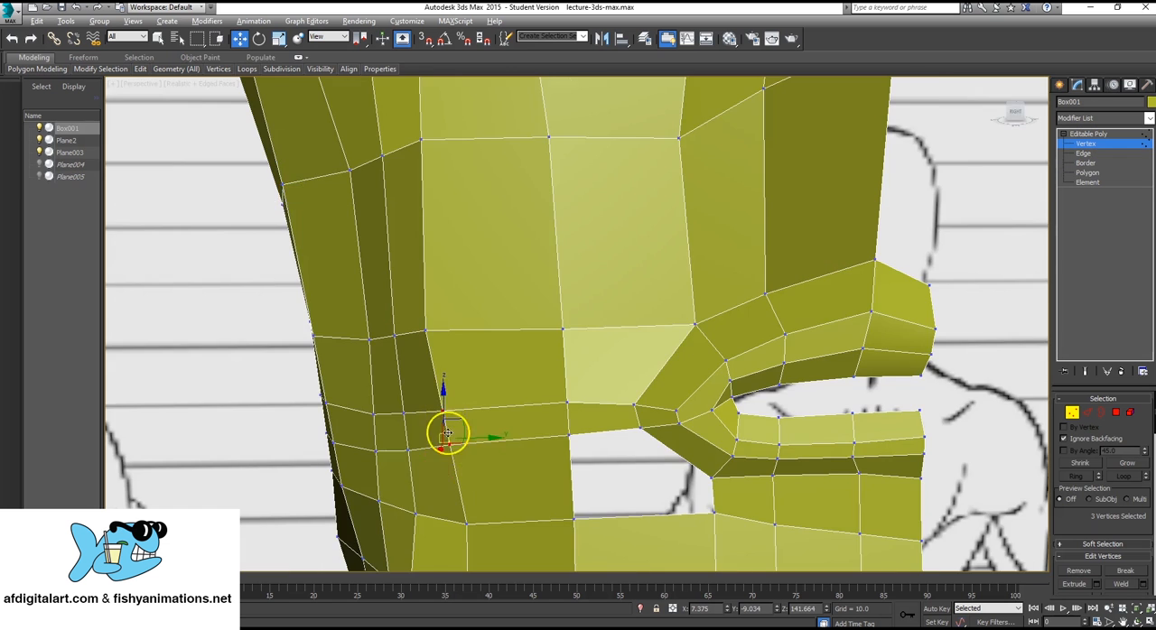
pyautogui.keyDown('alt'); pyautogui.moveTo(447, 435); pyautogui.dragTo(514, 361, button='middle'); pyautogui.keyUp('alt')
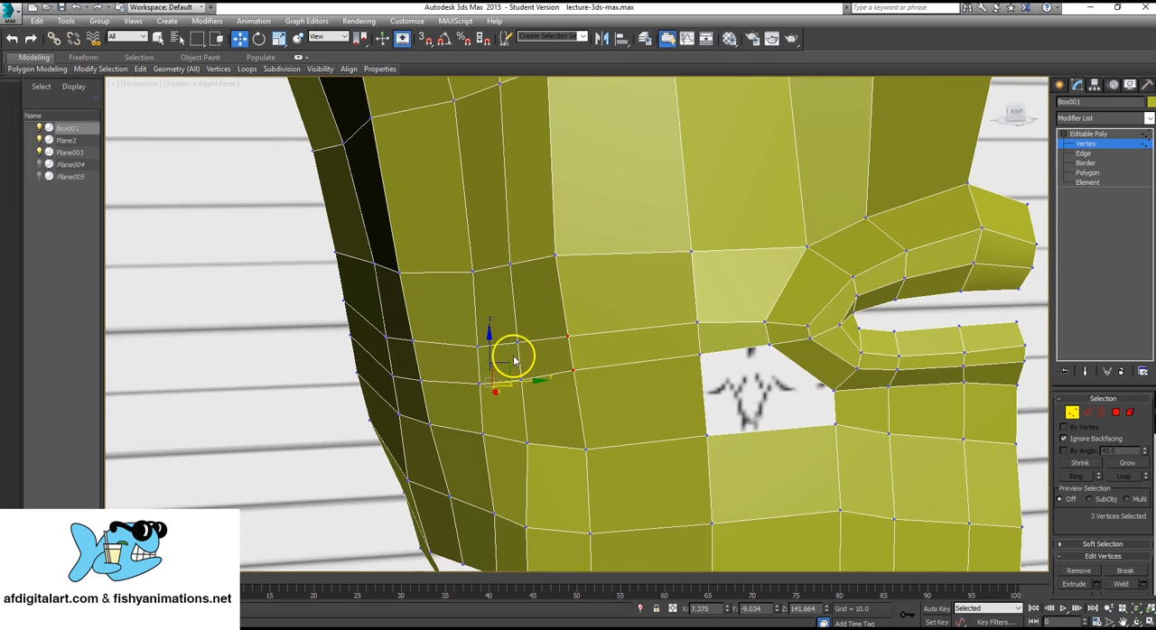
pyautogui.hotkey('alt', 'w')
pyautogui.moveTo(448, 398); pyautogui.dragTo(443, 423, button='middle')
pyautogui.hotkey('alt', 'w')
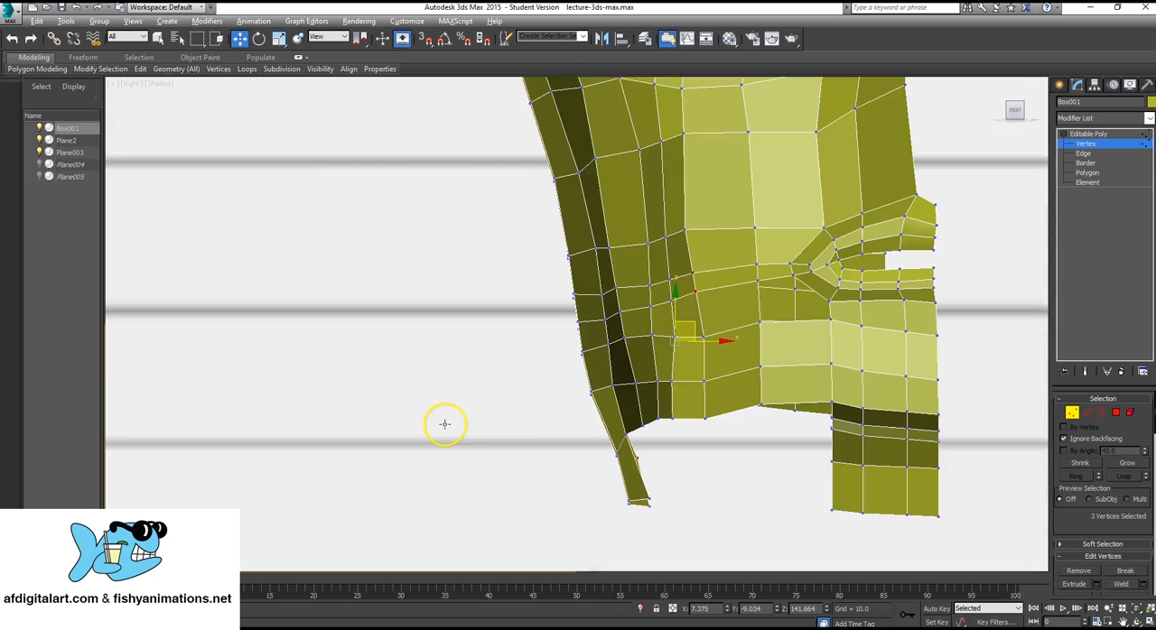
pyautogui.scroll(-5, 554, 343)
pyautogui.scroll(6, 580, 323)
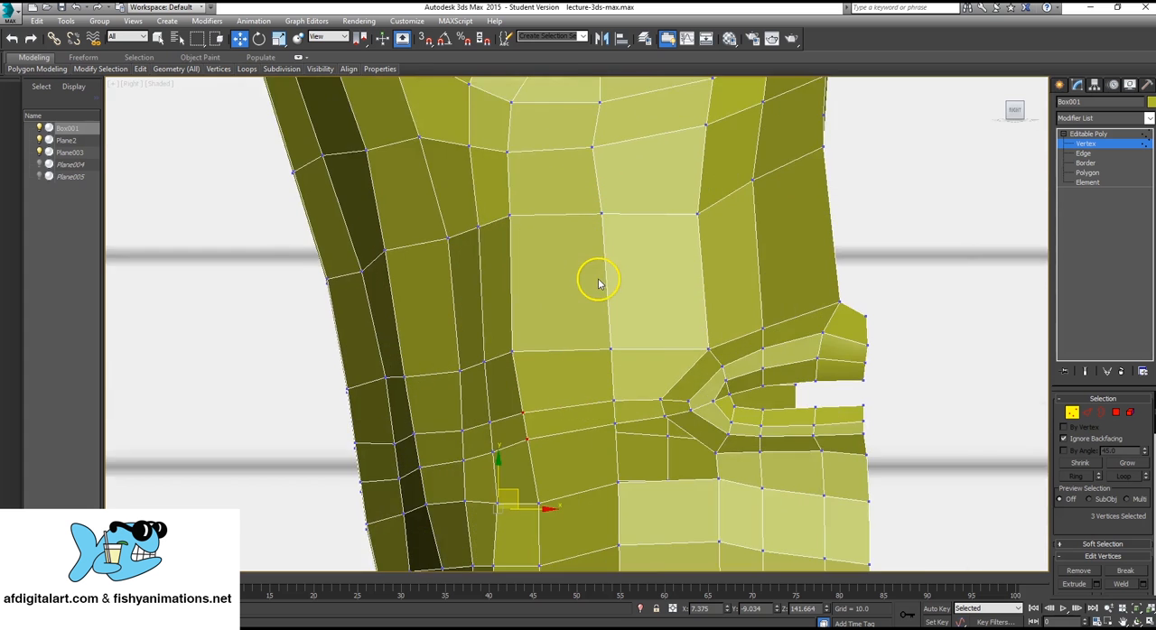
pyautogui.scroll(-2, 519, 341)
pyautogui.moveTo(519, 338); pyautogui.dragTo(564, 271, button='middle')
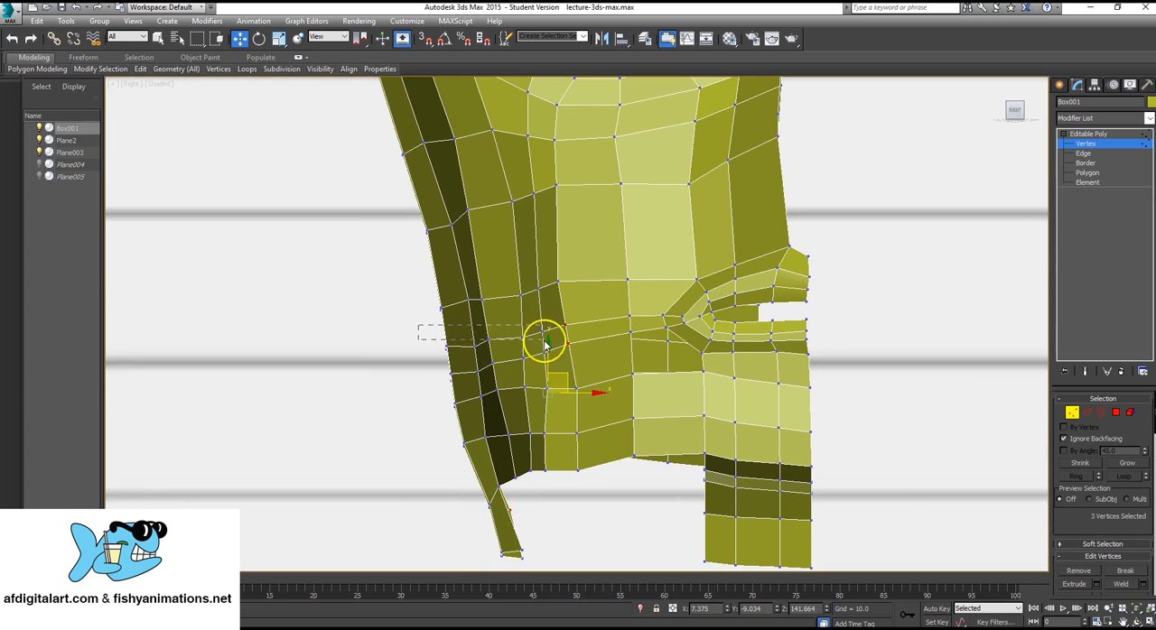
pyautogui.moveTo(545, 343); pyautogui.dragTo(589, 356)
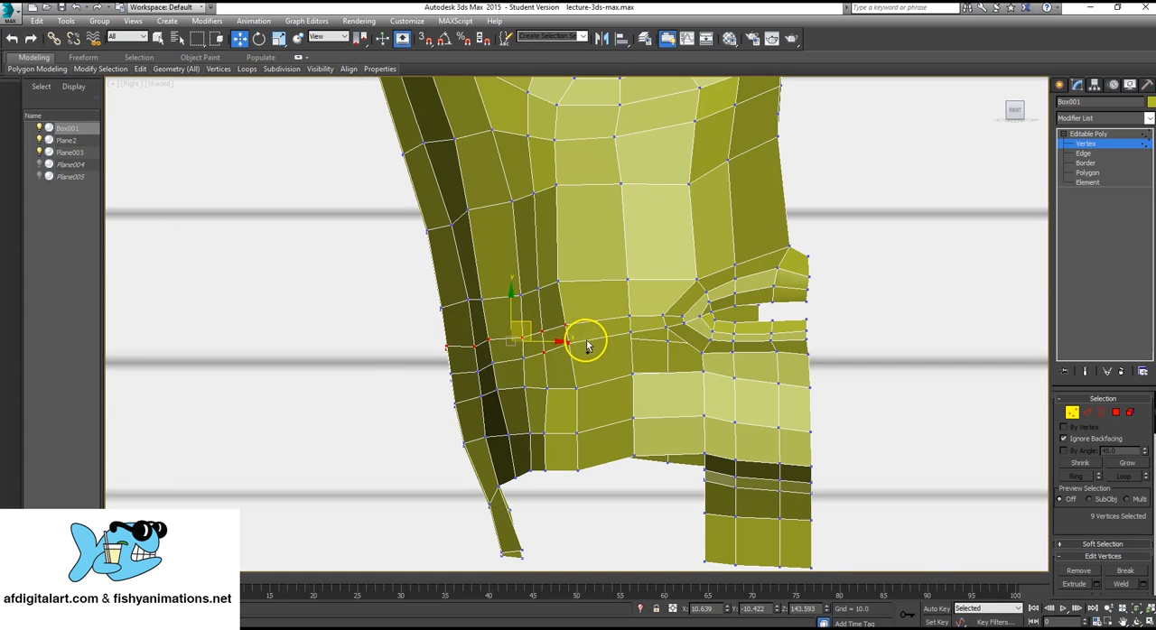
pyautogui.keyDown('ctrl'); pyautogui.moveTo(481, 379); pyautogui.dragTo(534, 371); pyautogui.keyUp('ctrl')
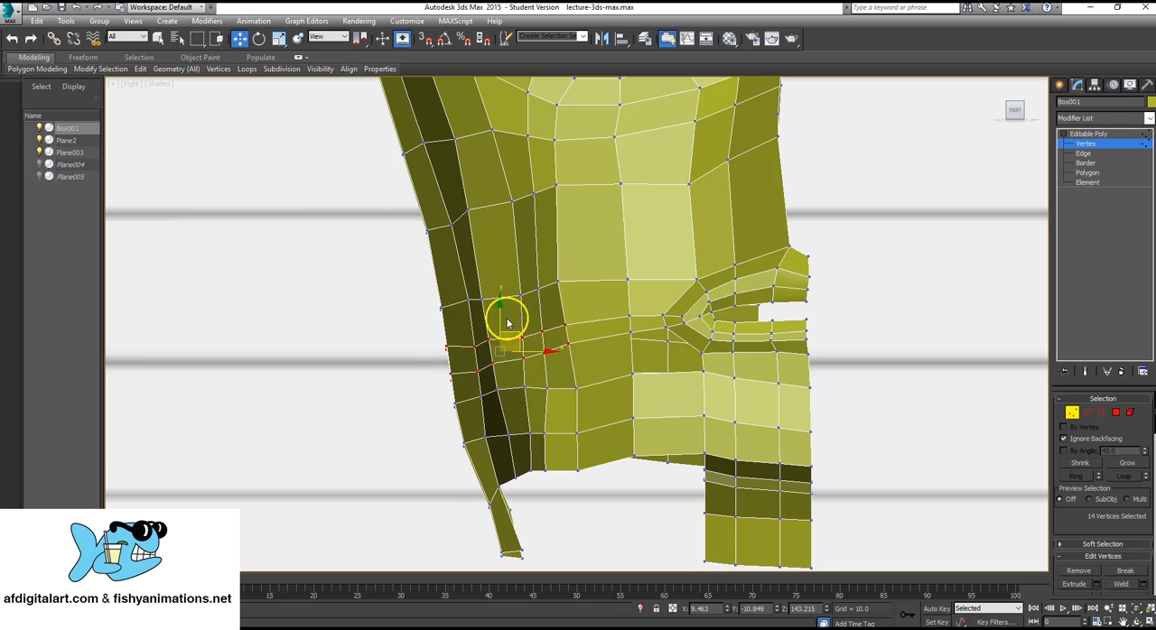
pyautogui.moveTo(501, 317); pyautogui.dragTo(521, 300)
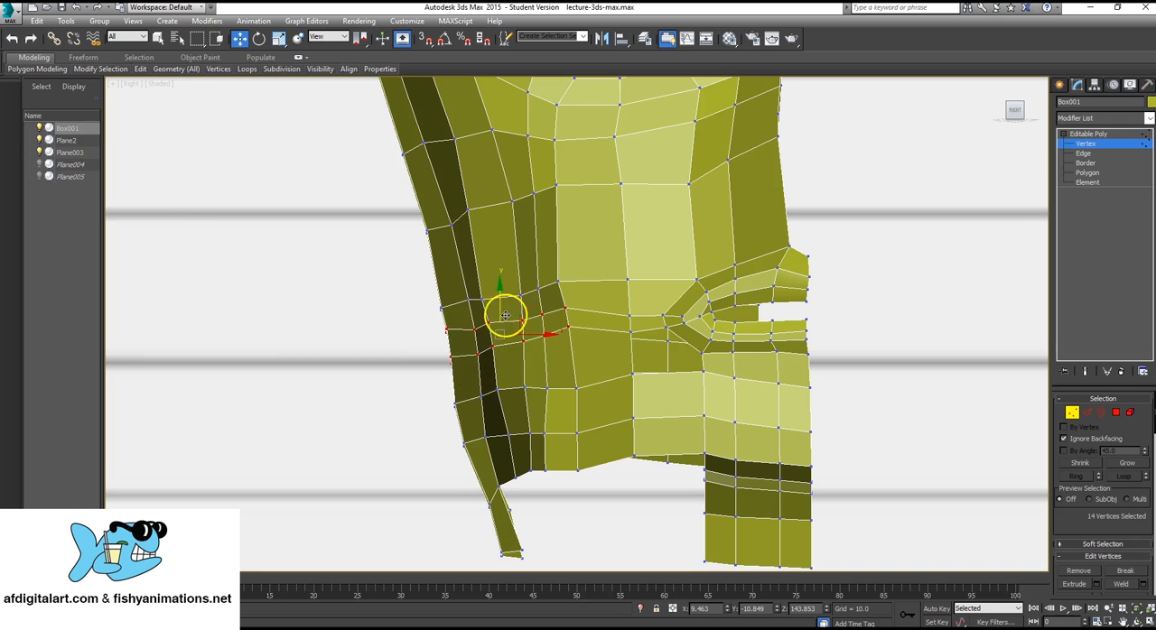
# Nudge two separate vertex pairs in the new rows slightly upward in the Right view to even out the edge flow.
pyautogui.moveTo(459, 323); pyautogui.dragTo(481, 356)
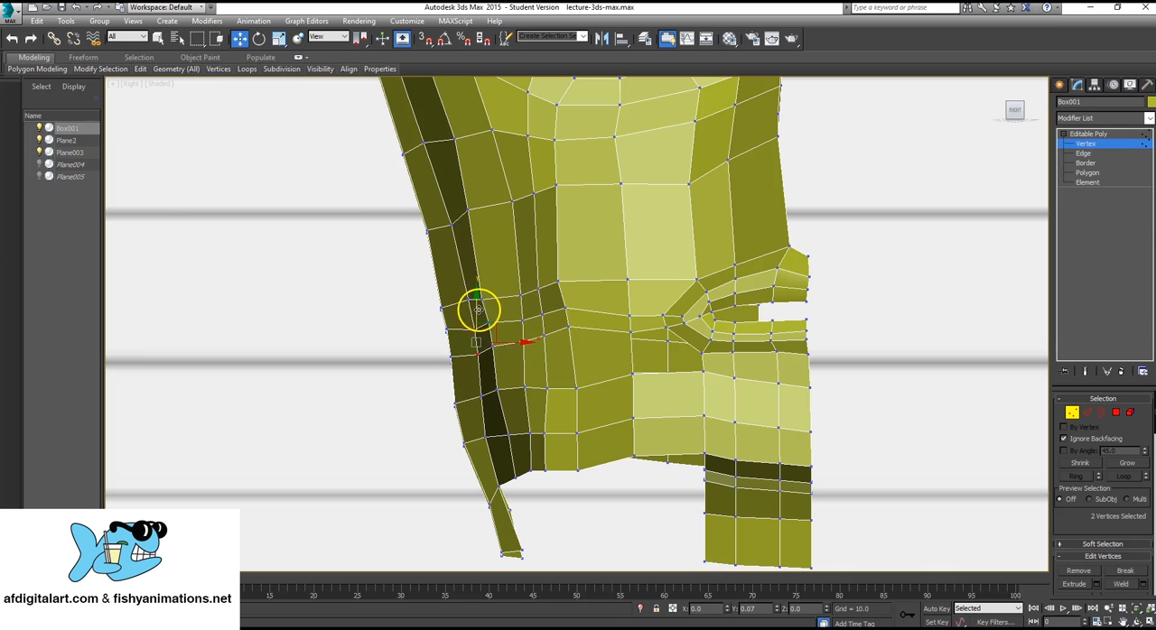
pyautogui.press('F3')
pyautogui.moveTo(515, 313)
pyautogui.mouseDown()
pyautogui.moveTo(530, 345)
pyautogui.moveTo(532, 313)
pyautogui.mouseUp()
pyautogui.press('F3')
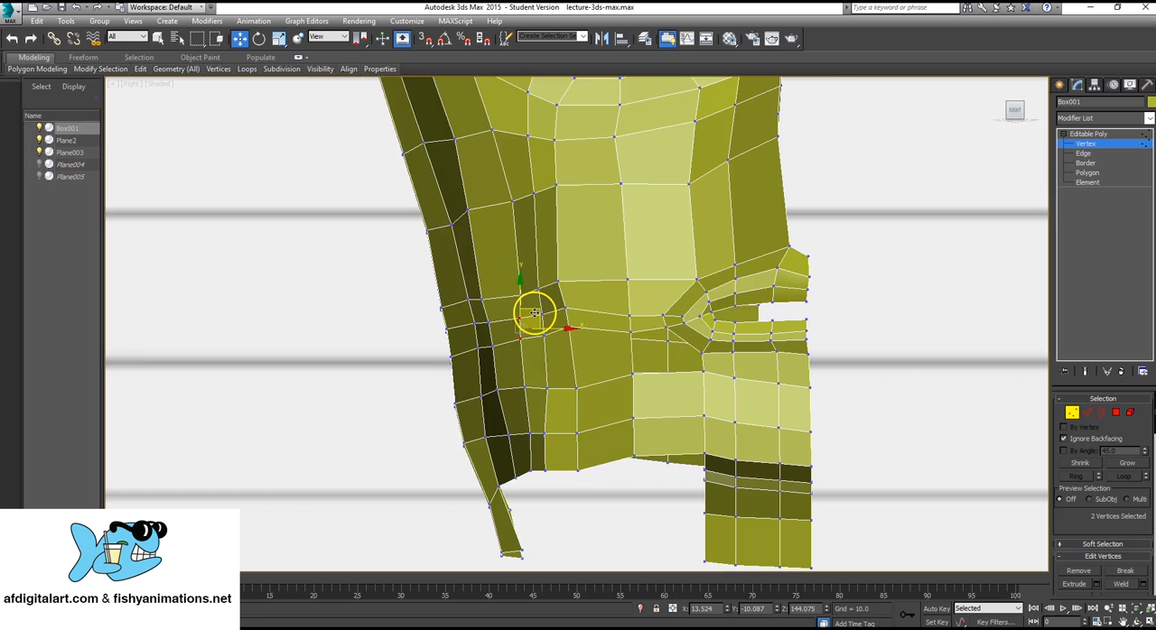
pyautogui.scroll(4, 637, 336)
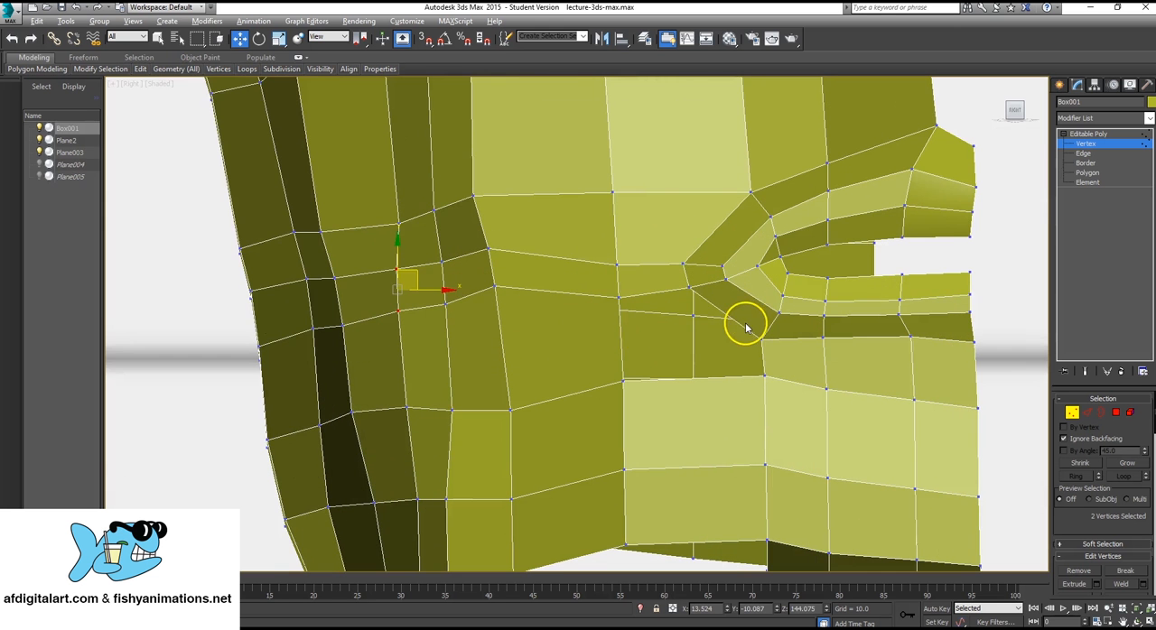
# Cut another horizontal edge row across the side of the head below the two existing new rows, heading toward the back.
pyautogui.hotkey('alt', 'w')
pyautogui.keyDown('alt'); pyautogui.moveTo(853, 484); pyautogui.dragTo(973, 405, button='middle'); pyautogui.keyUp('alt')
pyautogui.click(1102, 134)
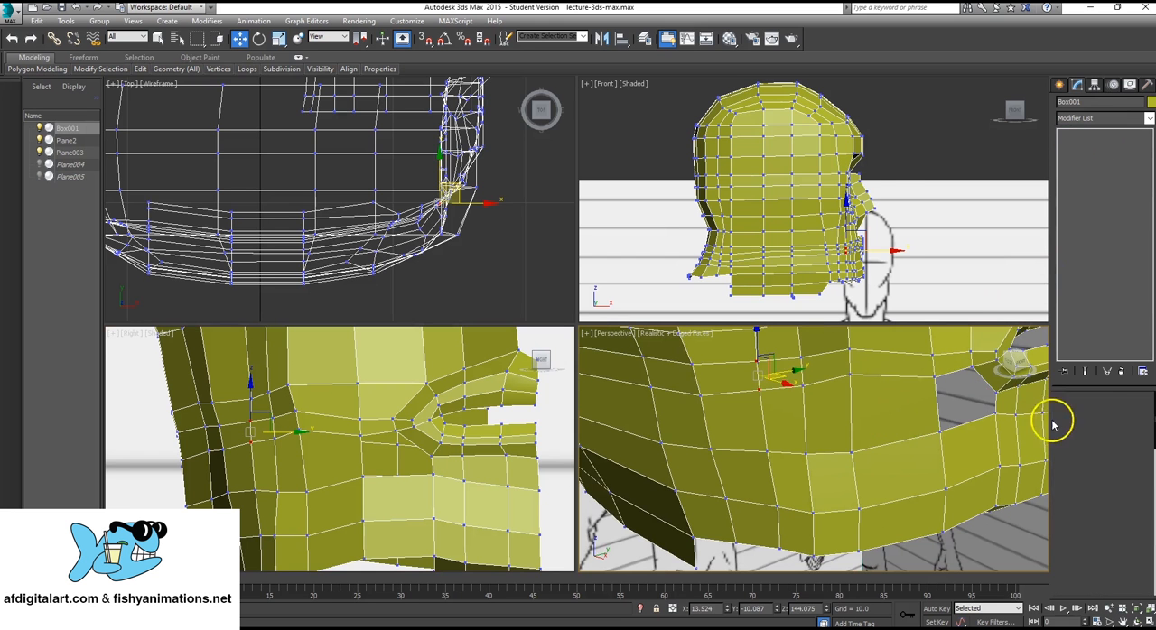
pyautogui.scroll(-4, 1140, 481)
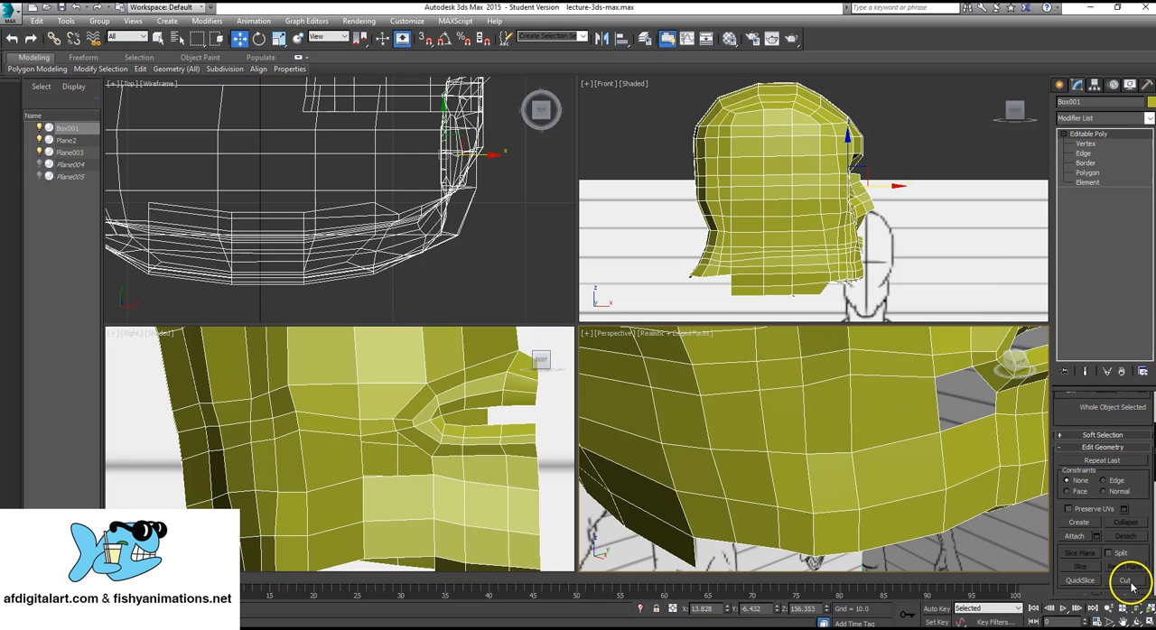
pyautogui.click(1125, 580)
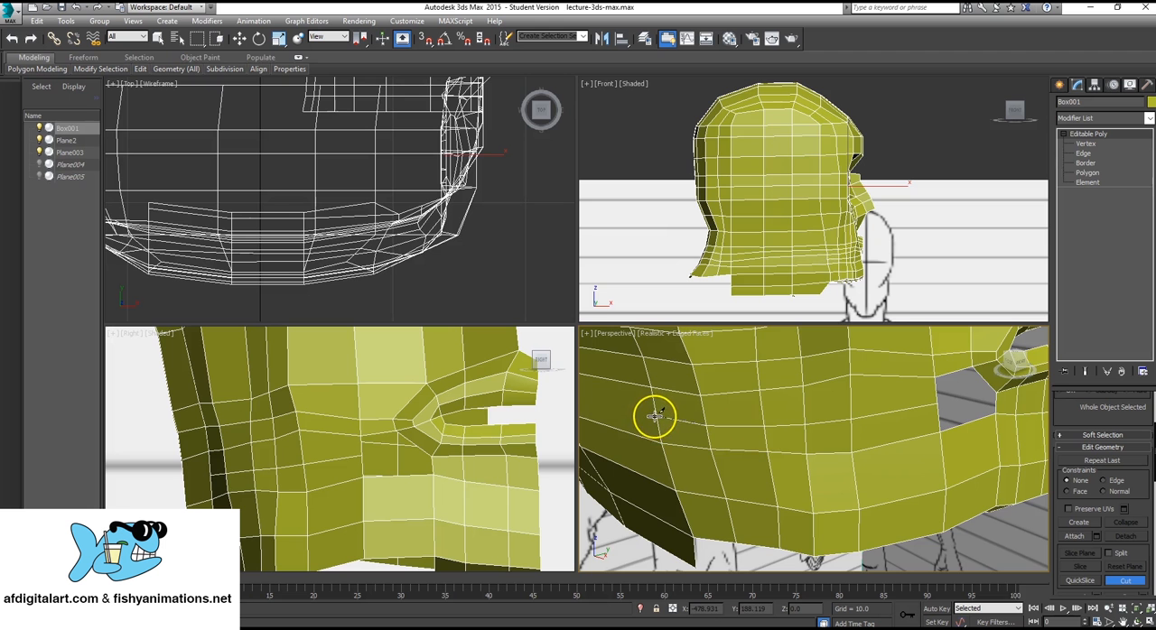
pyautogui.keyDown('alt'); pyautogui.moveTo(595, 446); pyautogui.dragTo(538, 417, button='middle'); pyautogui.keyUp('alt')
pyautogui.hotkey('alt', 'w')
pyautogui.scroll(-5, 538, 417)
pyautogui.keyDown('alt'); pyautogui.moveTo(774, 432); pyautogui.dragTo(797, 366, button='middle'); pyautogui.keyUp('alt')
pyautogui.scroll(3, 798, 366)
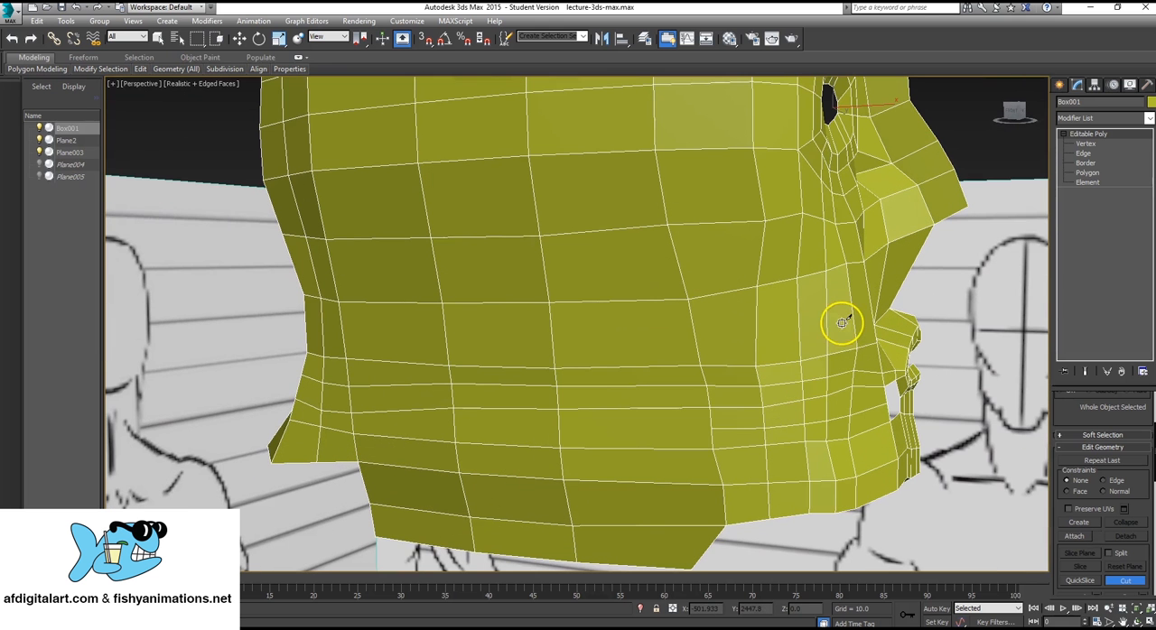
pyautogui.click(711, 428)
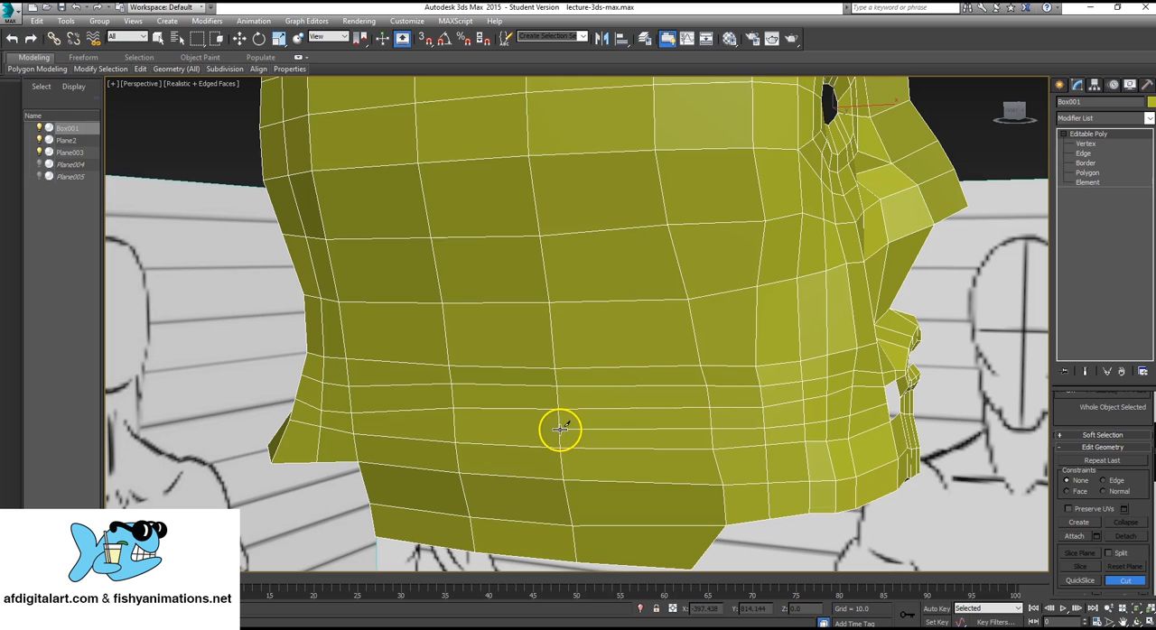
pyautogui.click(559, 428)
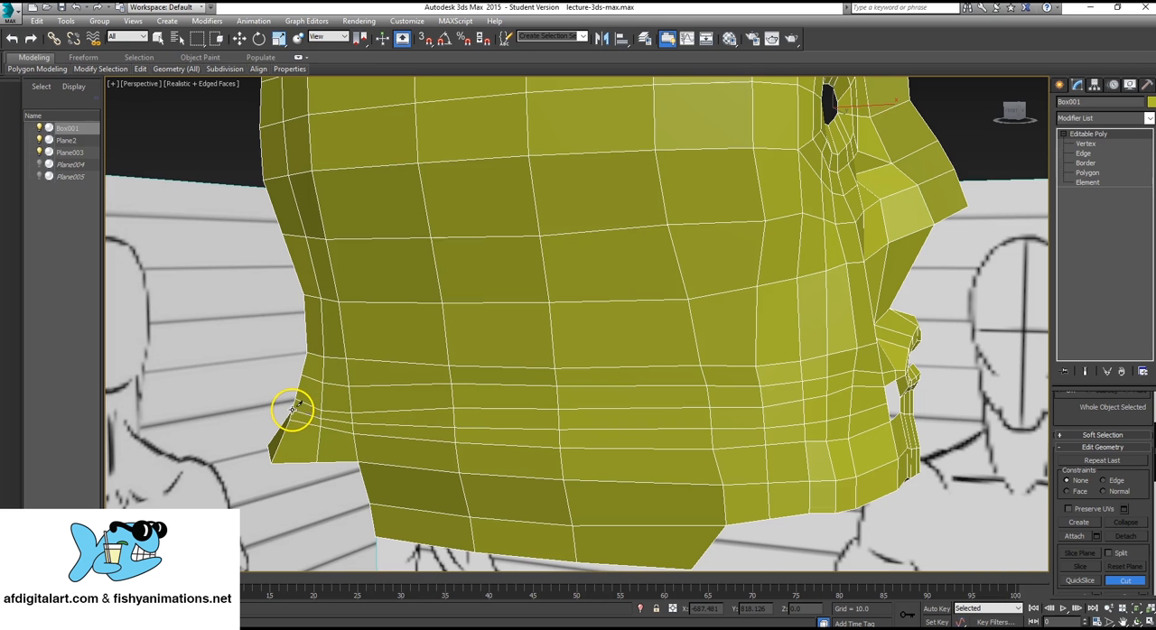
# Continue the cut around the back of the head to the open rear edge of the mesh.
pyautogui.keyDown('alt'); pyautogui.moveTo(329, 530); pyautogui.dragTo(487, 523, button='middle'); pyautogui.keyUp('alt')
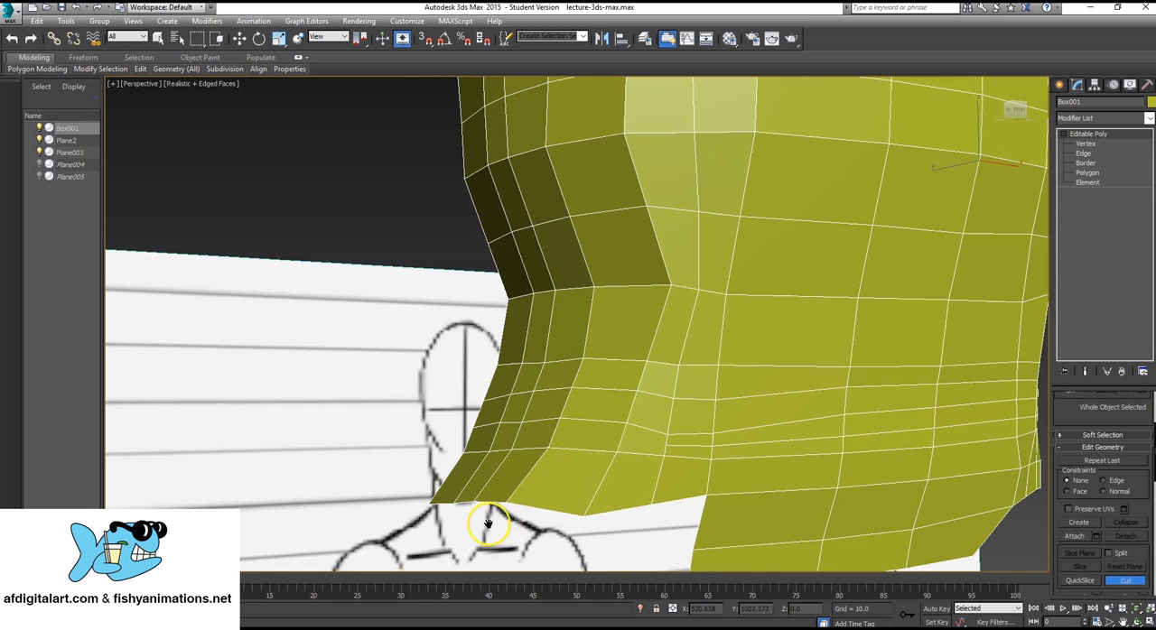
pyautogui.click(621, 437)
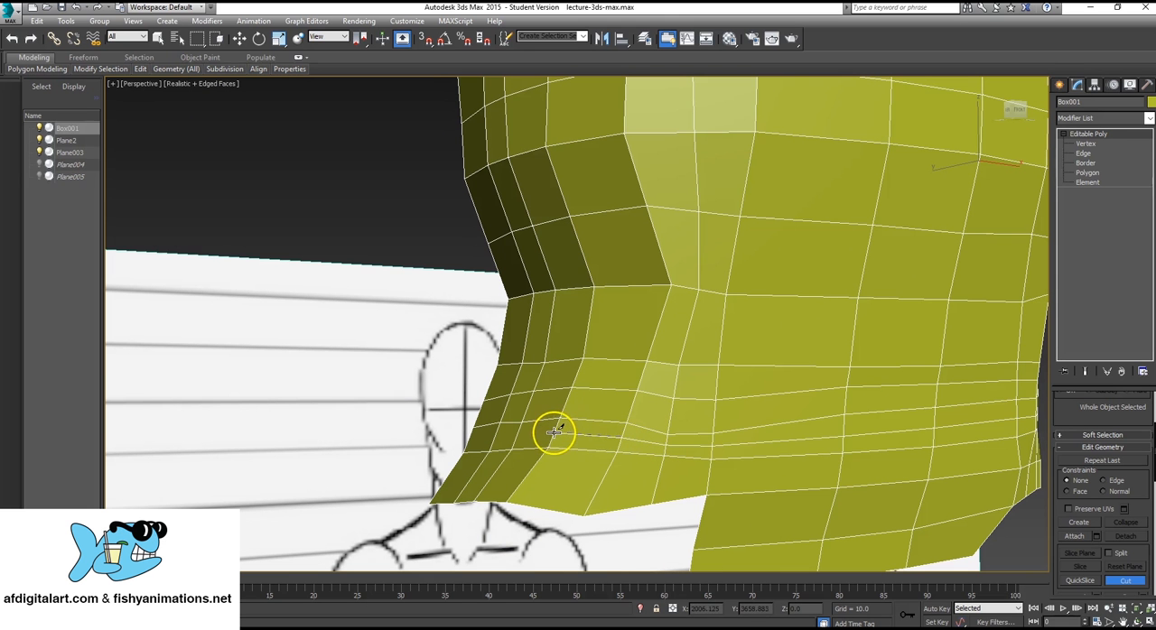
pyautogui.keyDown('alt'); pyautogui.moveTo(550, 447); pyautogui.dragTo(608, 410, button='middle'); pyautogui.keyUp('alt')
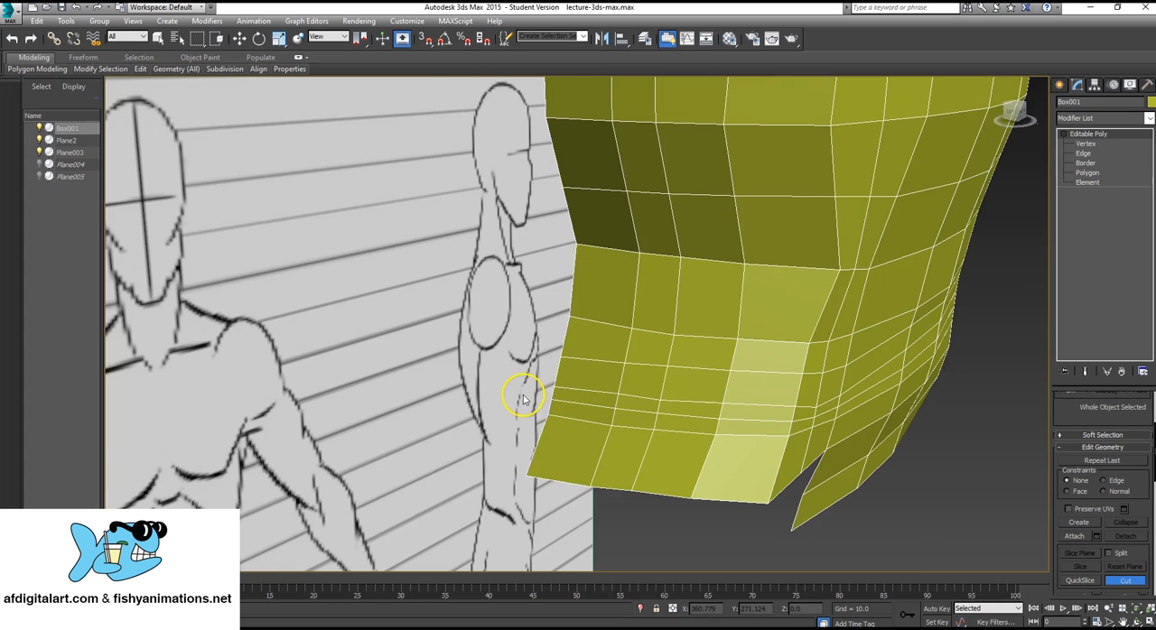
# Leave the Cut tool and inspect the new row around the back and side of the head, up to the opening beside the mouth.
pyautogui.keyDown('alt'); pyautogui.moveTo(522, 398); pyautogui.dragTo(632, 325, button='middle'); pyautogui.keyUp('alt')
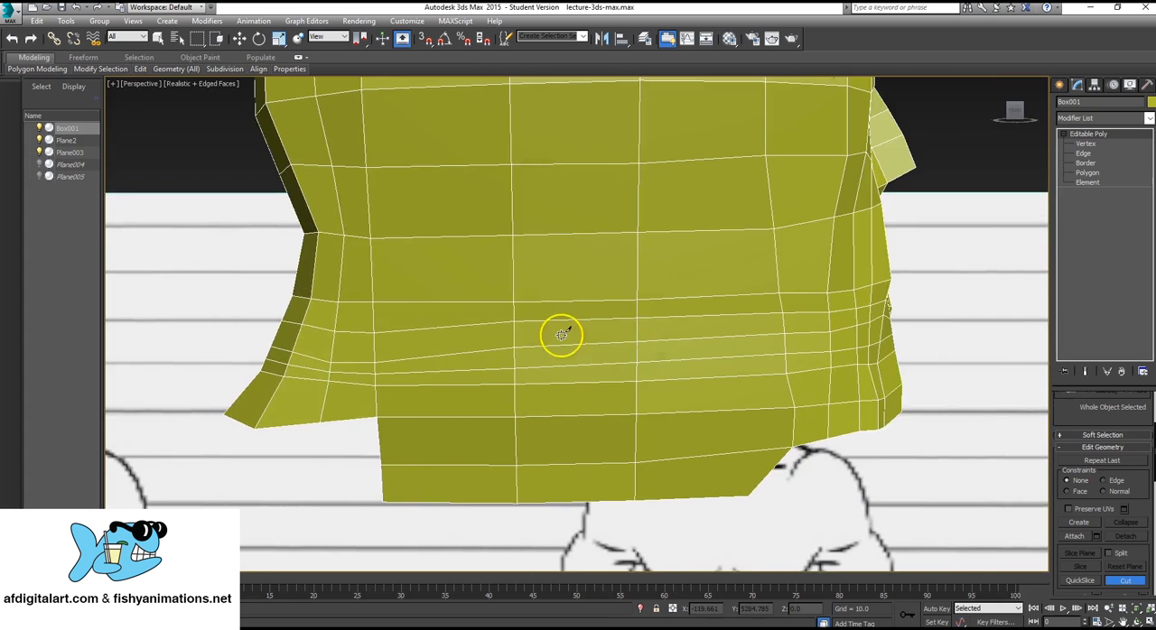
pyautogui.scroll(-5, 561, 335)
pyautogui.keyDown('alt'); pyautogui.moveTo(841, 367); pyautogui.dragTo(746, 367, button='middle'); pyautogui.keyUp('alt')
pyautogui.scroll(4, 727, 373)
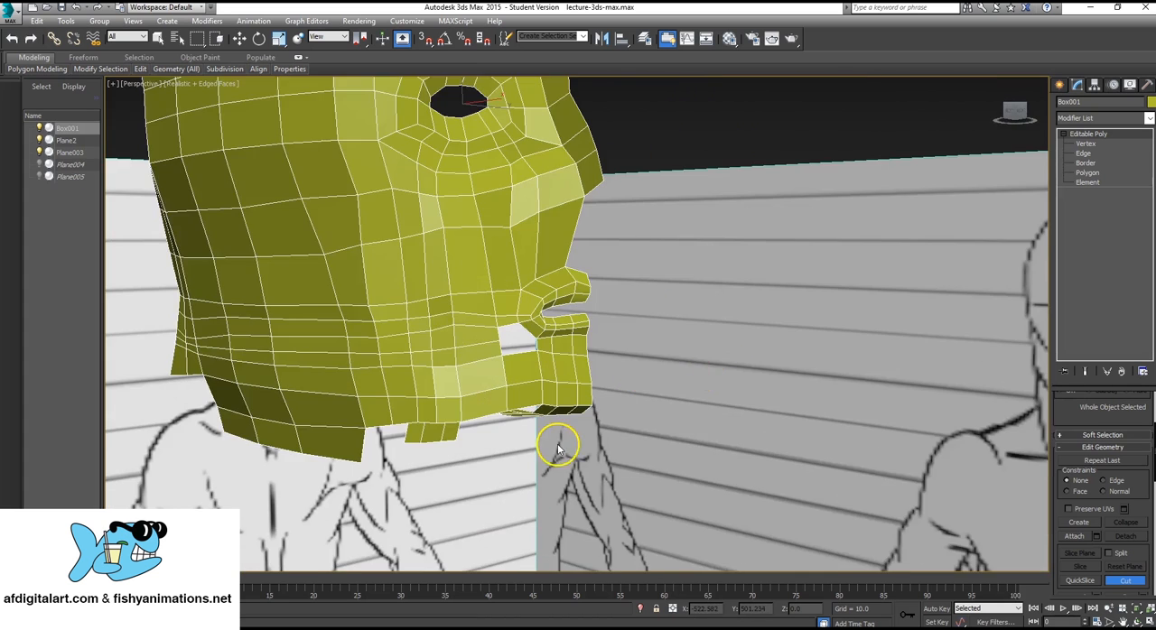
pyautogui.scroll(5, 407, 331)
pyautogui.scroll(-6, 425, 317)
pyautogui.scroll(2, 640, 392)
pyautogui.scroll(5, 487, 322)
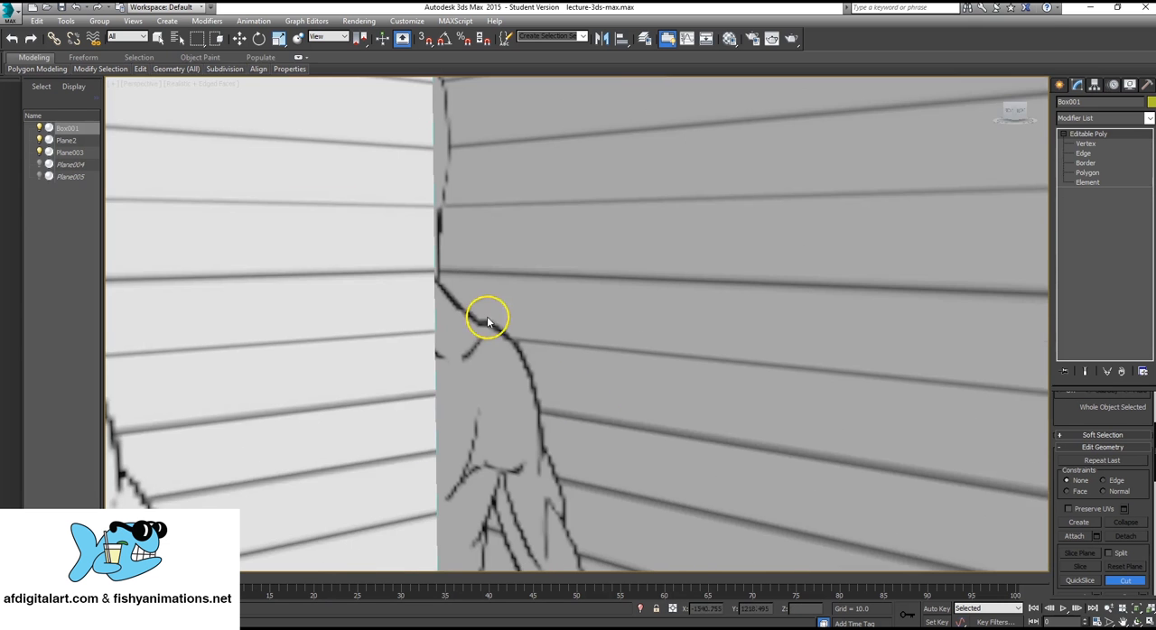
pyautogui.moveTo(363, 312)
pyautogui.mouseDown(button='middle')
pyautogui.moveTo(531, 356)
pyautogui.moveTo(777, 363)
pyautogui.moveTo(405, 415)
pyautogui.mouseUp(button='middle')
pyautogui.scroll(-3, 777, 363)
pyautogui.scroll(-3, 393, 418)
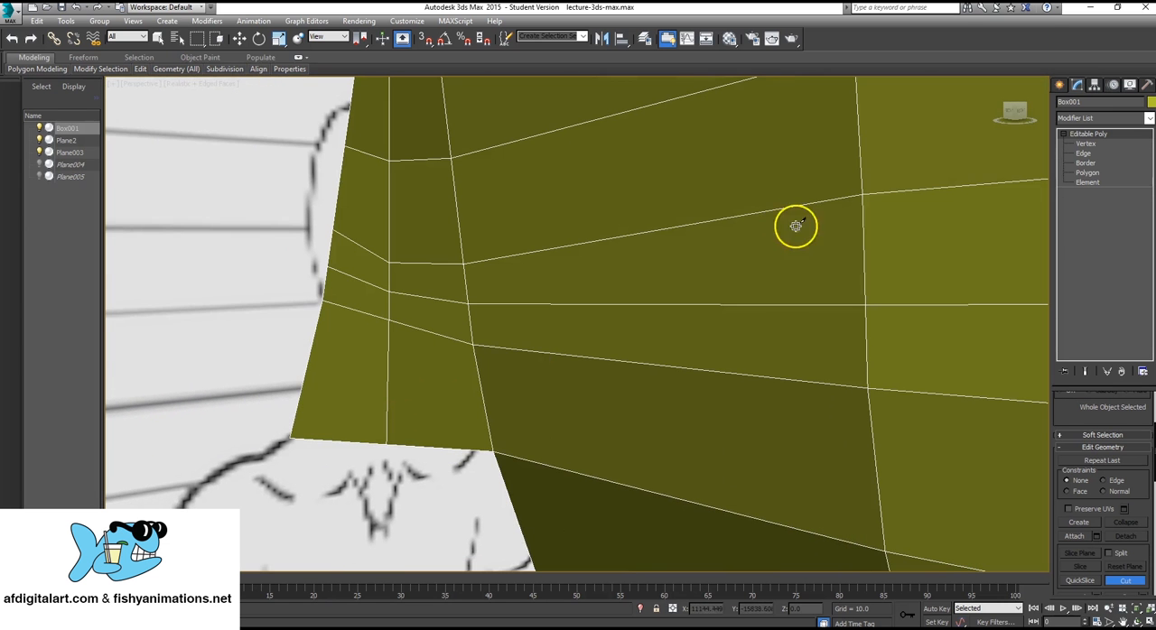
pyautogui.press('q')
pyautogui.keyDown('alt'); pyautogui.moveTo(816, 272); pyautogui.dragTo(449, 309, button='middle'); pyautogui.keyUp('alt')
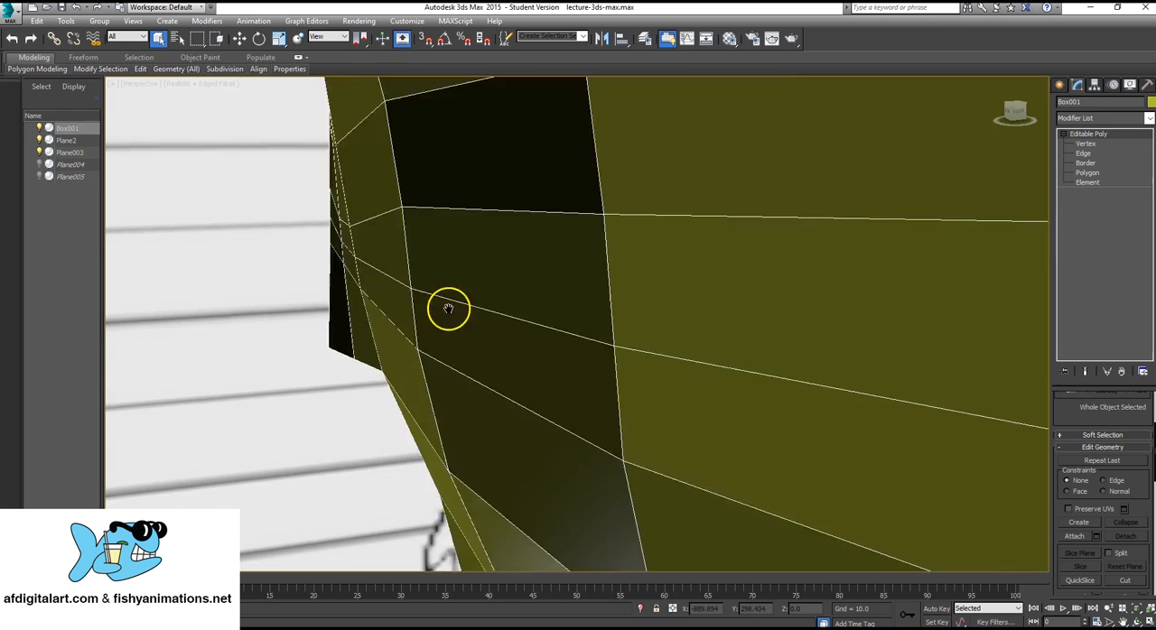
pyautogui.scroll(-3, 606, 327)
pyautogui.scroll(-3, 815, 310)
pyautogui.moveTo(815, 310); pyautogui.dragTo(410, 315, button='middle')
pyautogui.scroll(-2, 333, 391)
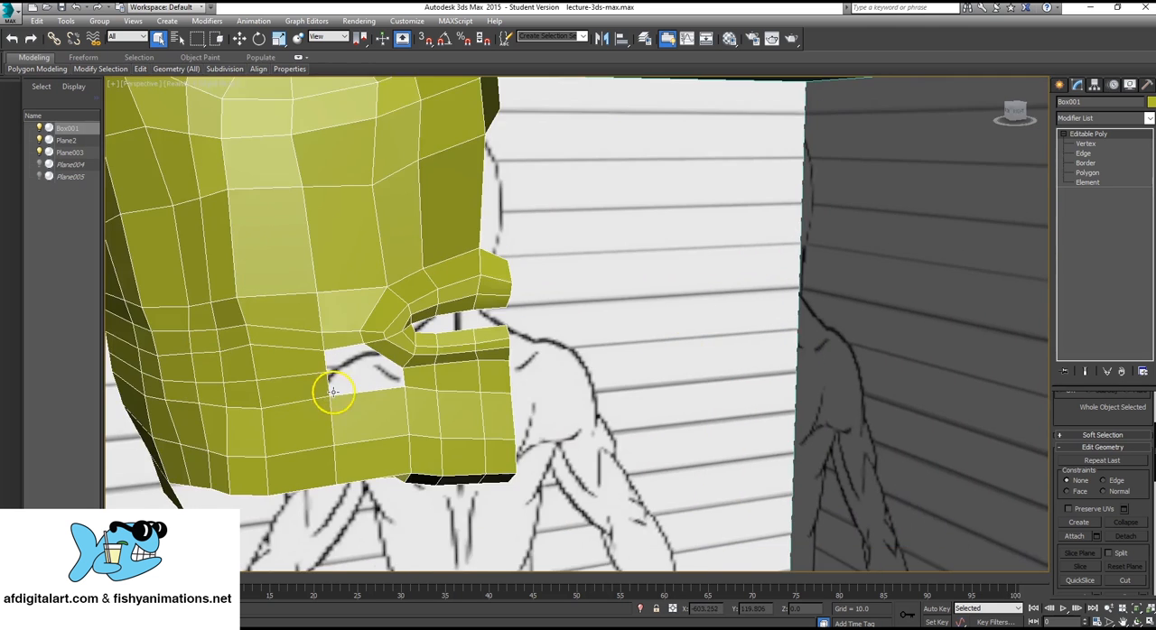
# Create a four-sided polygon in the opening below the two filled ones, joining the cheek to the underside of the lower lip.
pyautogui.scroll(5, 334, 391)
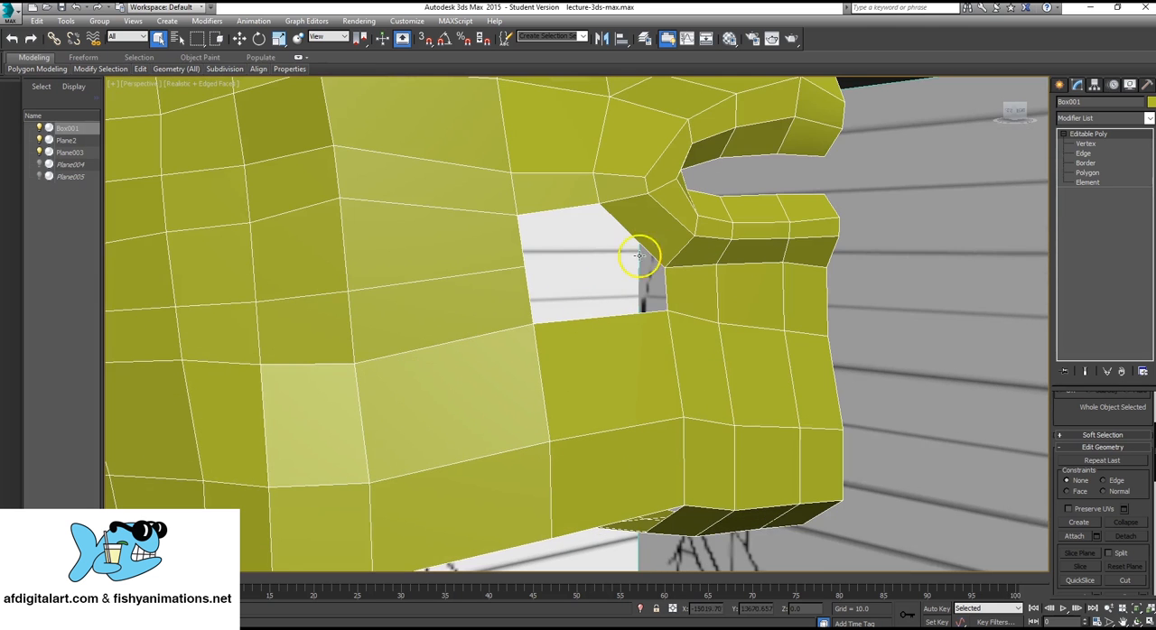
pyautogui.keyDown('alt'); pyautogui.moveTo(638, 256); pyautogui.dragTo(624, 271, button='middle'); pyautogui.keyUp('alt')
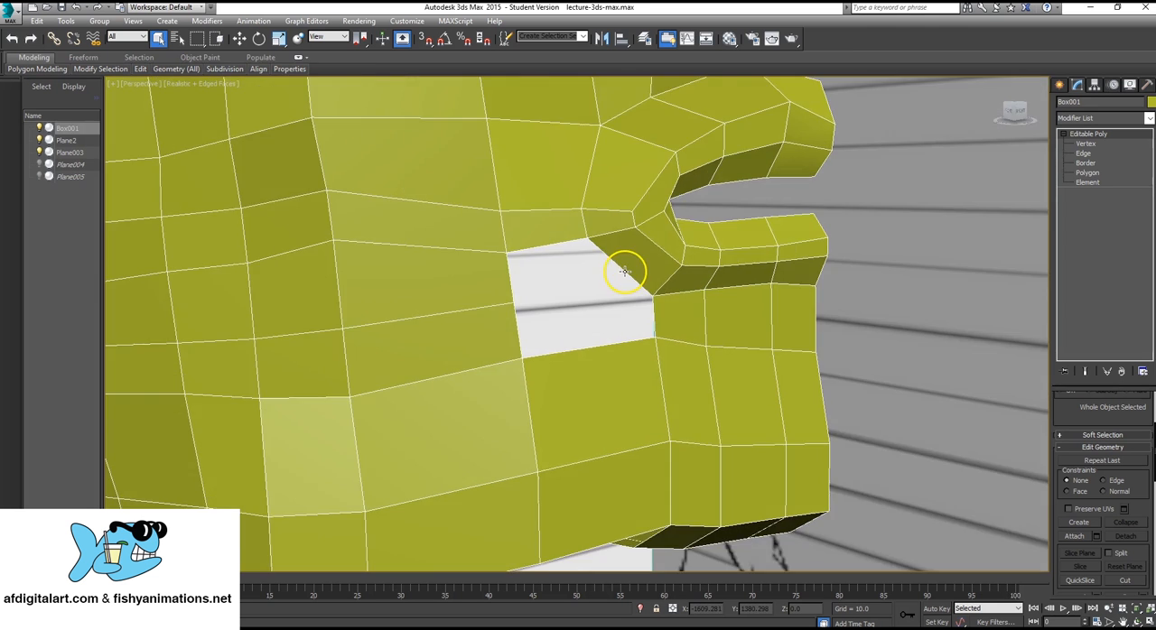
pyautogui.click(1087, 173)
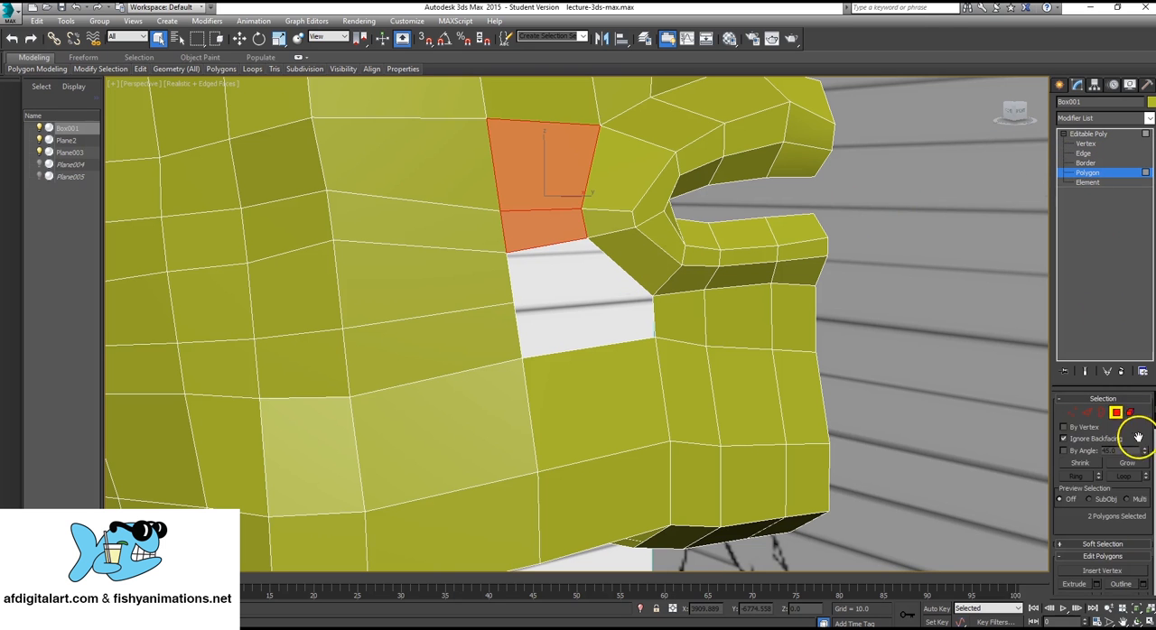
pyautogui.scroll(-3, 1118, 509)
pyautogui.scroll(-3, 1091, 519)
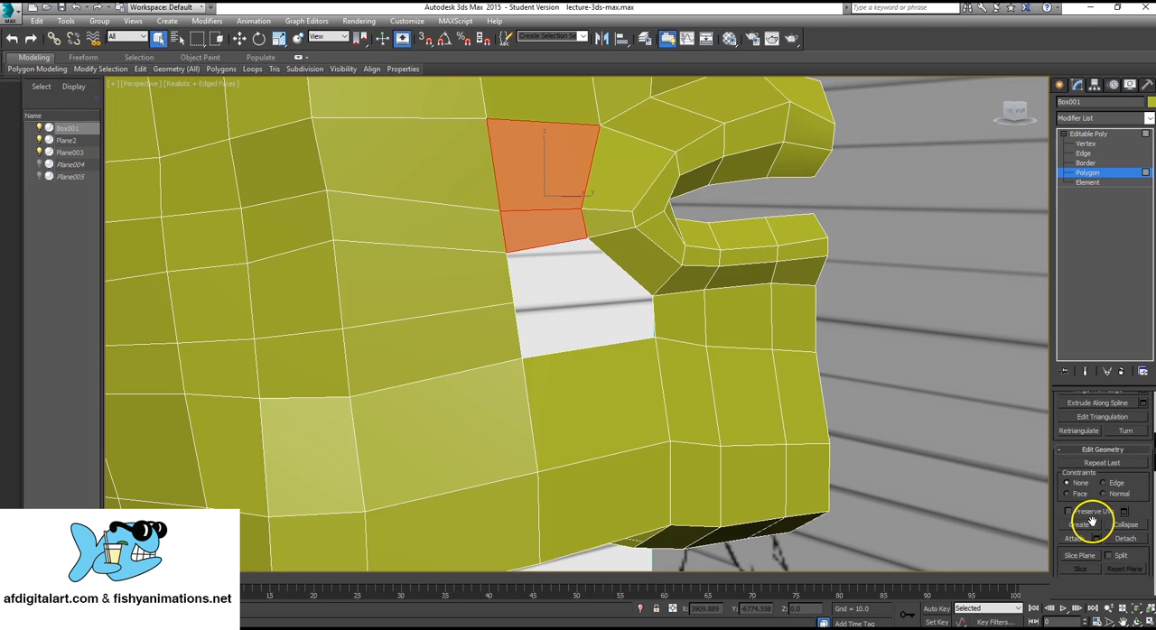
pyautogui.scroll(-5, 1094, 573)
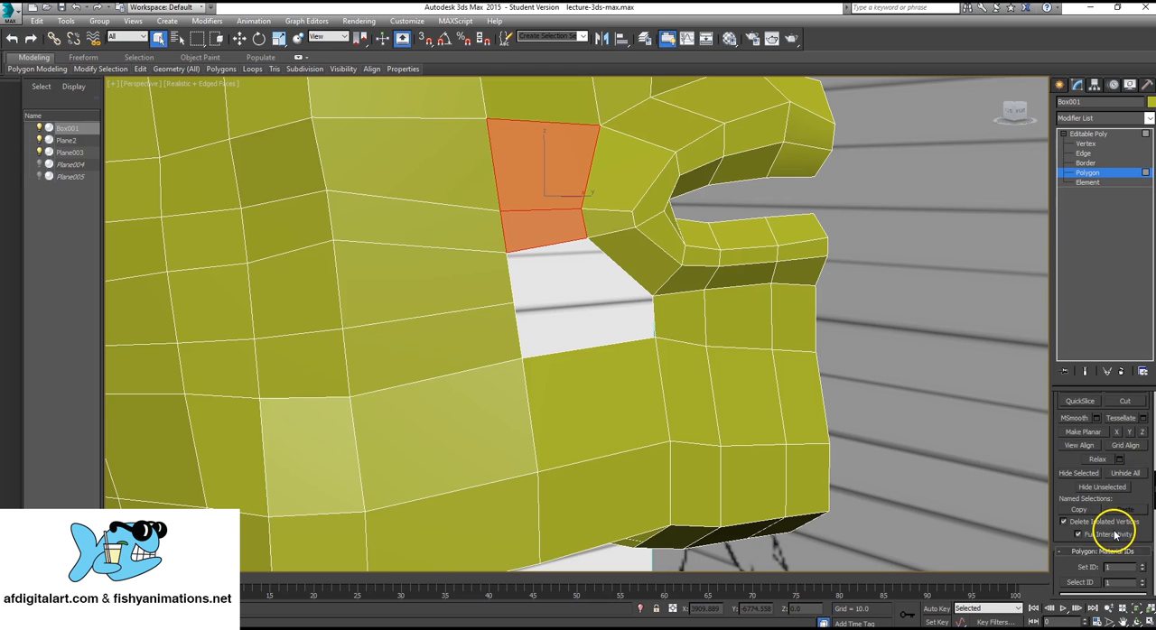
pyautogui.scroll(2, 1114, 506)
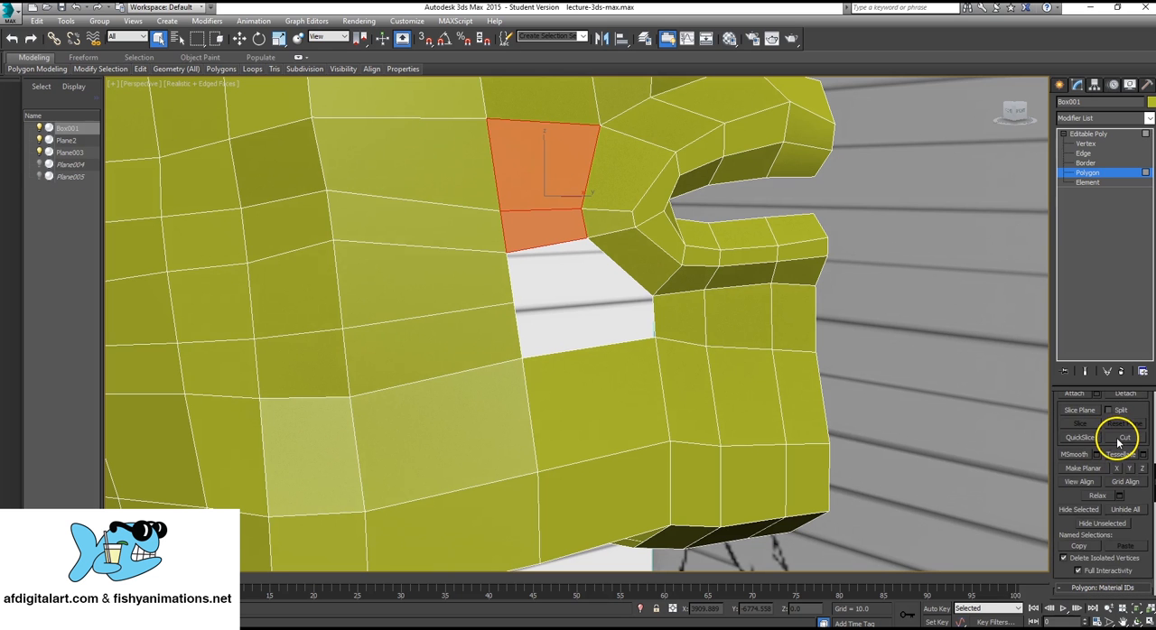
pyautogui.scroll(2, 1117, 444)
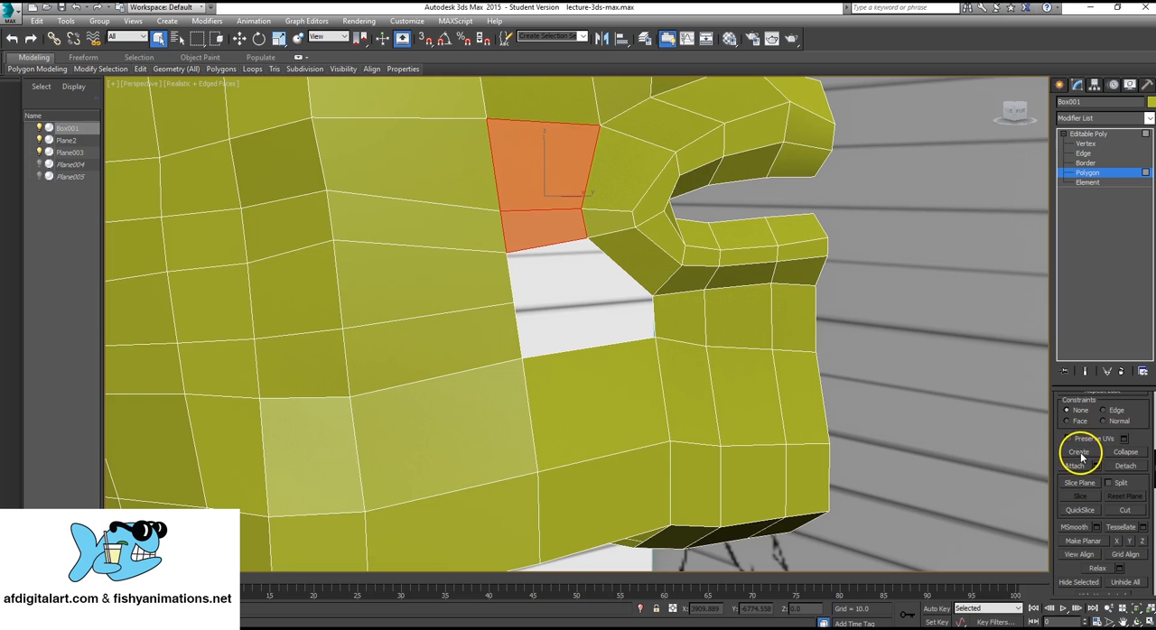
pyautogui.click(1080, 452)
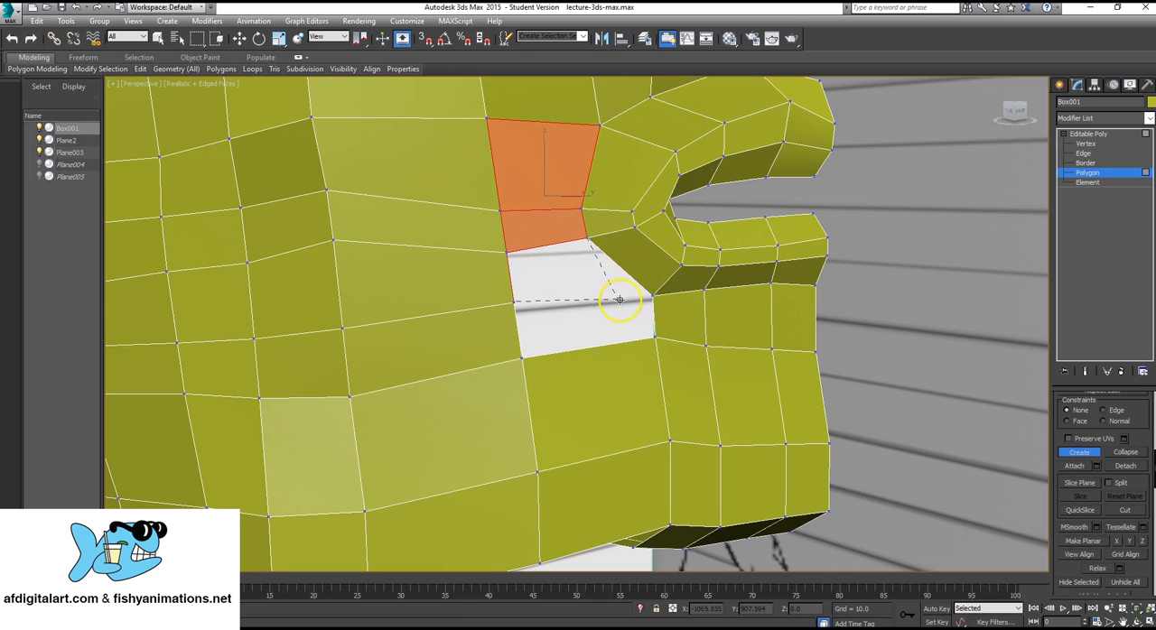
pyautogui.click(652, 294)
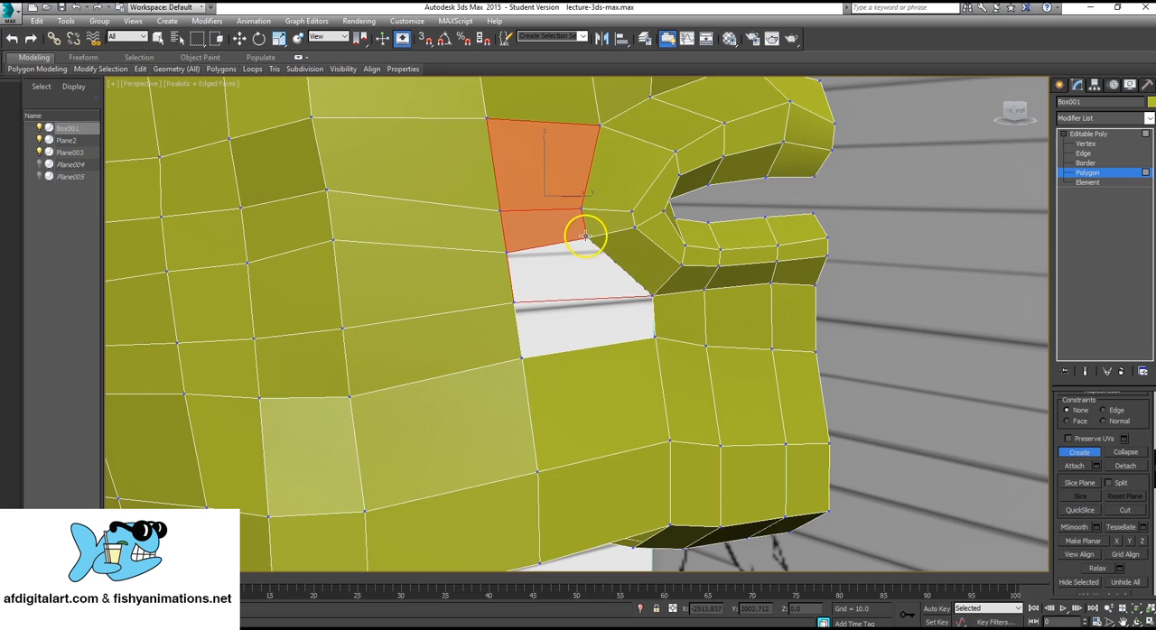
pyautogui.click(585, 237)
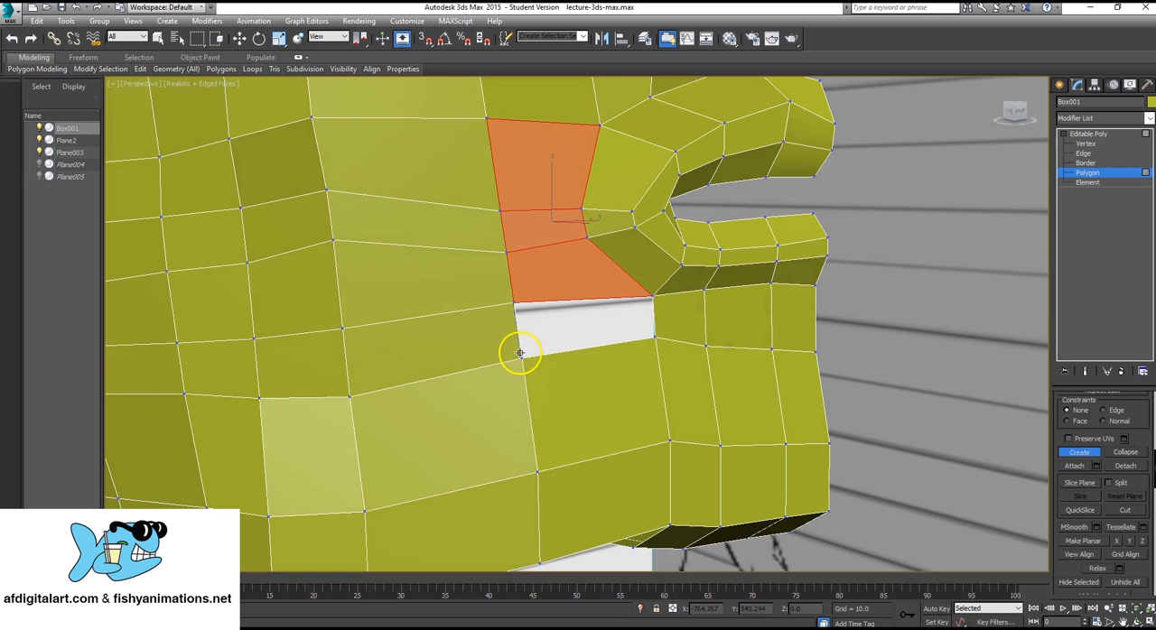
# Create a last four-sided polygon closing the remaining gap between cheek and chin, and finish polygon creation and editing.
pyautogui.click(652, 336)
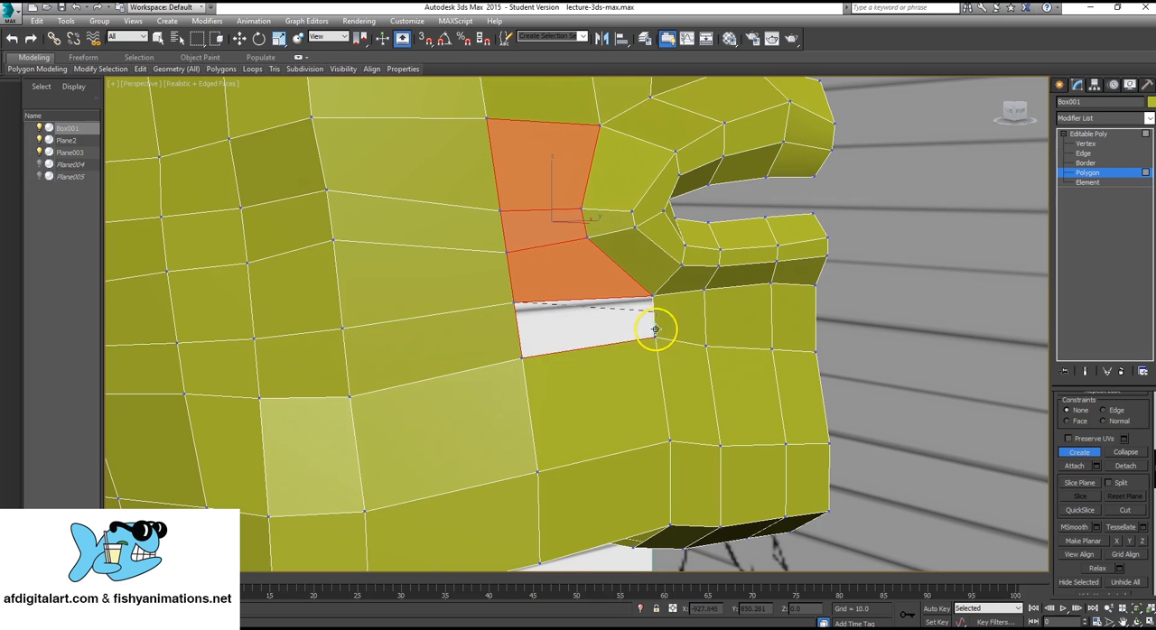
pyautogui.click(514, 305)
pyautogui.click(1077, 453)
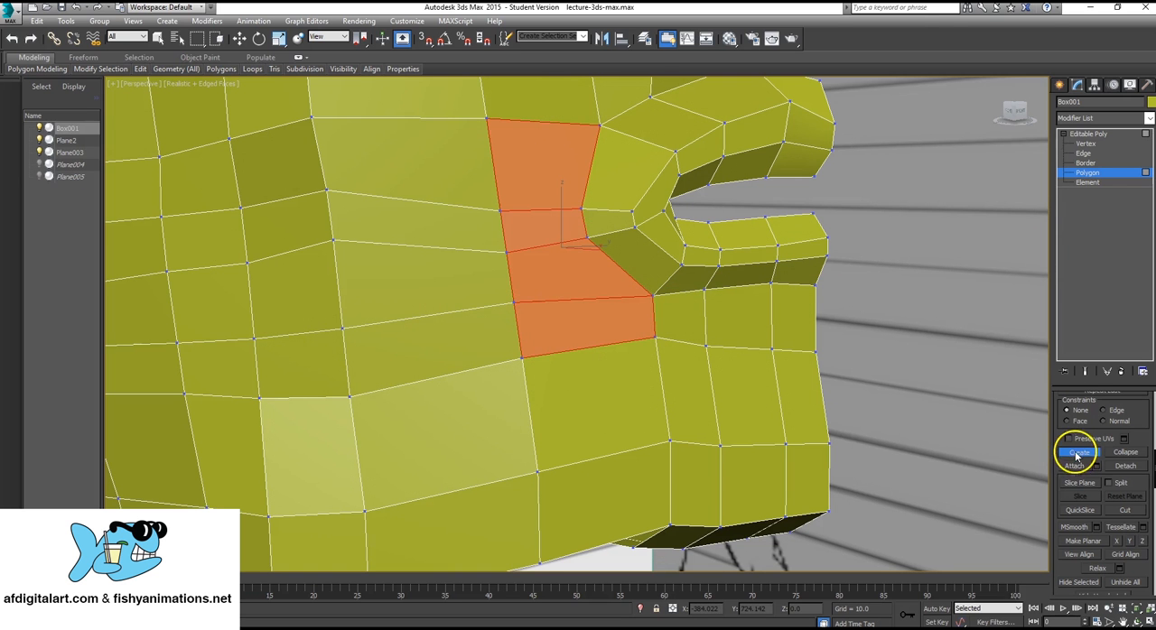
pyautogui.click(1088, 133)
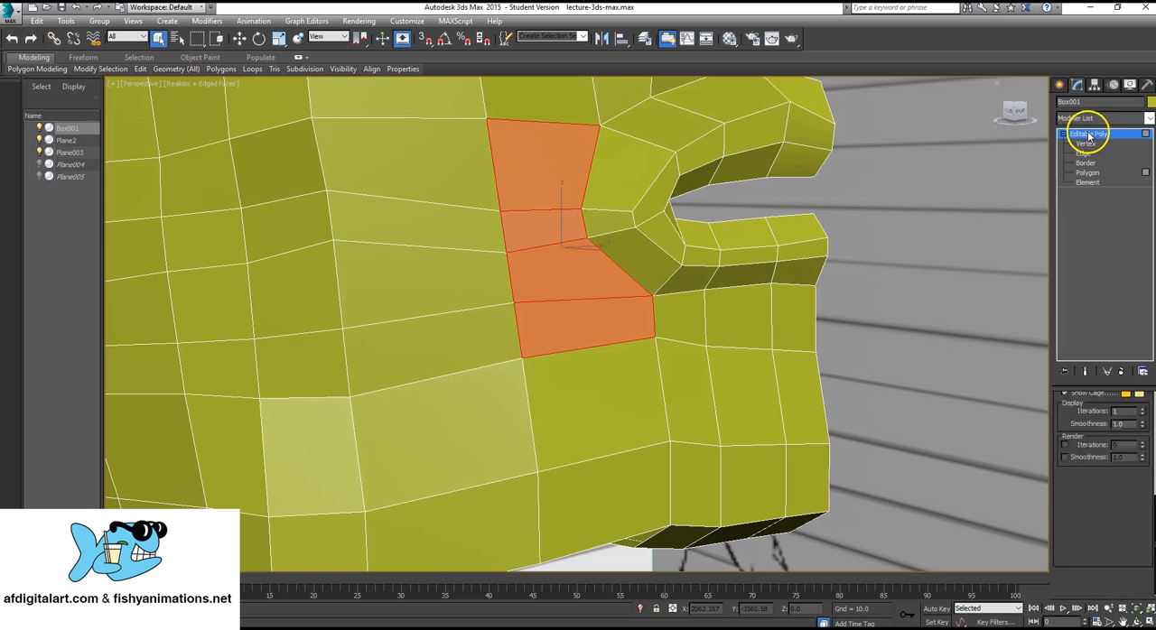
pyautogui.click(848, 206)
# Examine the head from the side, back and below, down to the open underside of the jaw.
pyautogui.keyDown('alt'); pyautogui.moveTo(643, 266); pyautogui.dragTo(338, 322, button='middle'); pyautogui.keyUp('alt')
pyautogui.scroll(-4, 337, 322)
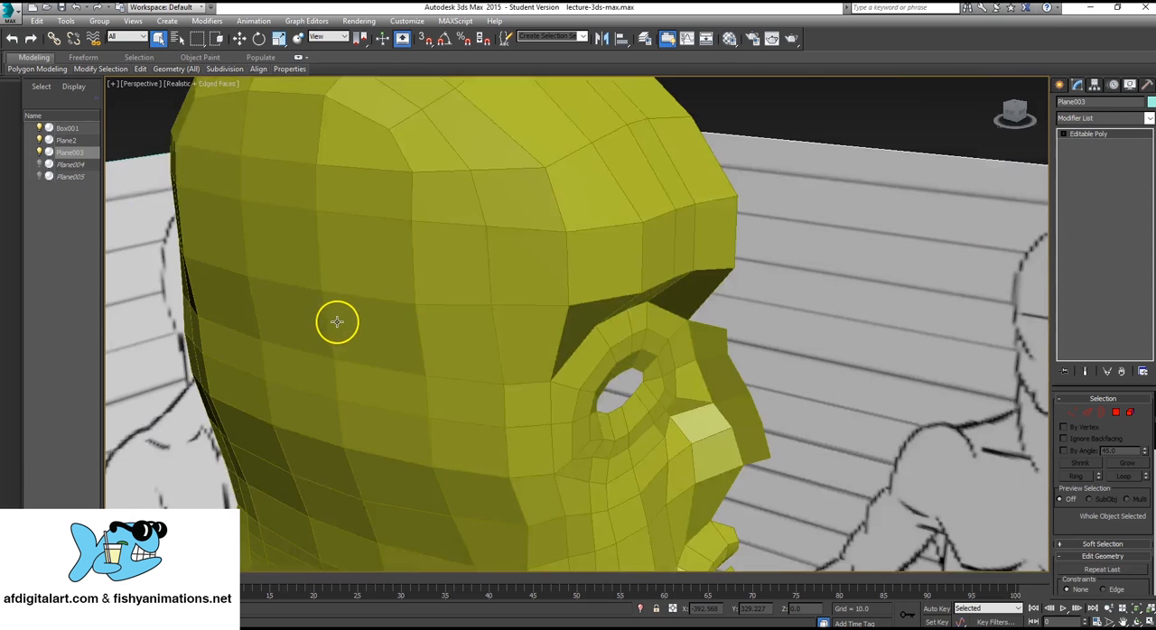
pyautogui.keyDown('alt'); pyautogui.moveTo(431, 364); pyautogui.dragTo(540, 294, button='middle'); pyautogui.keyUp('alt')
pyautogui.moveTo(663, 291)
pyautogui.keyDown('alt'); pyautogui.mouseDown(button='middle')
pyautogui.moveTo(697, 283)
pyautogui.moveTo(509, 310)
pyautogui.moveTo(597, 321)
pyautogui.moveTo(557, 312)
pyautogui.moveTo(624, 402)
pyautogui.moveTo(550, 313)
pyautogui.moveTo(691, 364)
pyautogui.moveTo(532, 276)
pyautogui.moveTo(541, 298)
pyautogui.moveTo(469, 238)
pyautogui.moveTo(690, 287)
pyautogui.mouseUp(button='middle'); pyautogui.keyUp('alt')
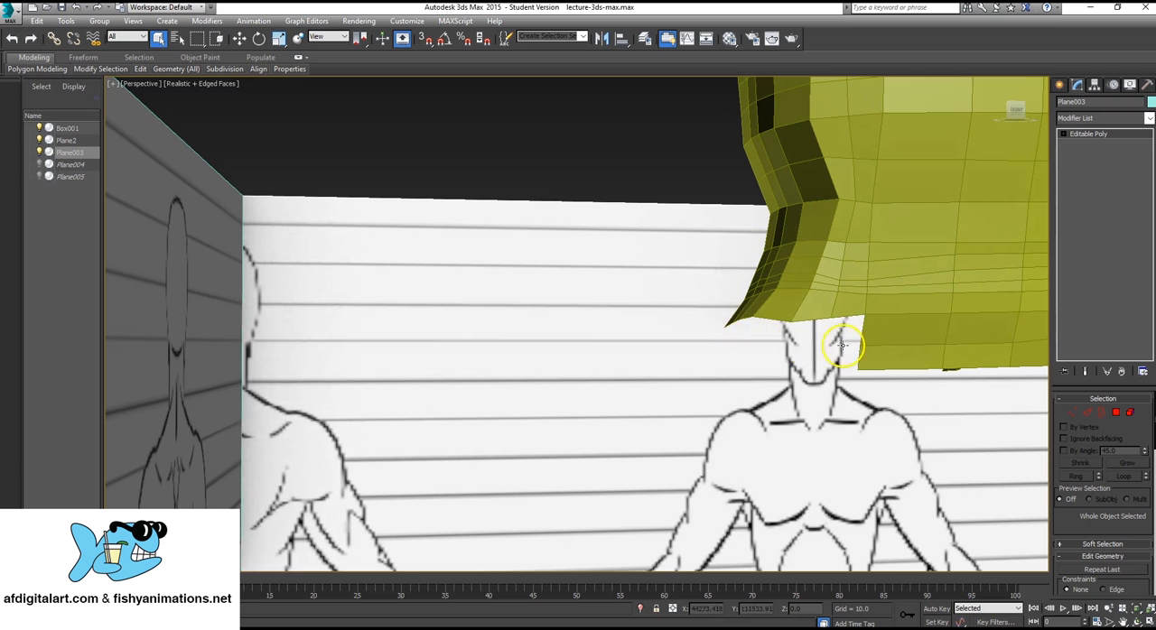
pyautogui.keyDown('alt'); pyautogui.moveTo(888, 333); pyautogui.dragTo(640, 389, button='middle'); pyautogui.keyUp('alt')
pyautogui.scroll(4, 640, 389)
pyautogui.moveTo(453, 144); pyautogui.dragTo(489, 237, button='middle')
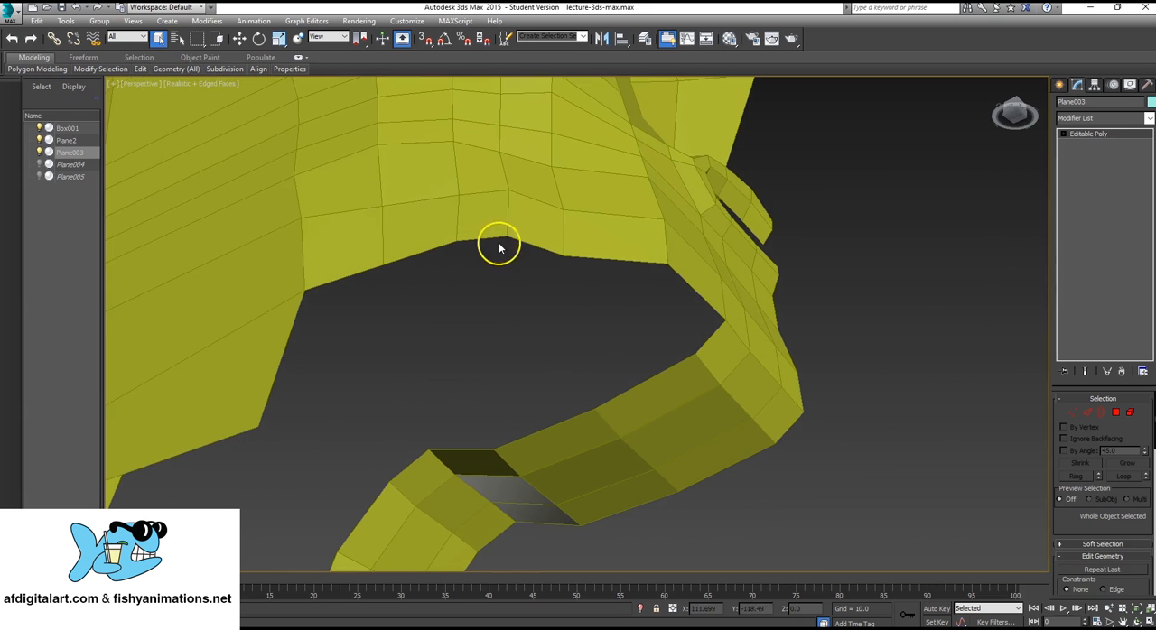
pyautogui.click(1063, 135)
pyautogui.click(1082, 152)
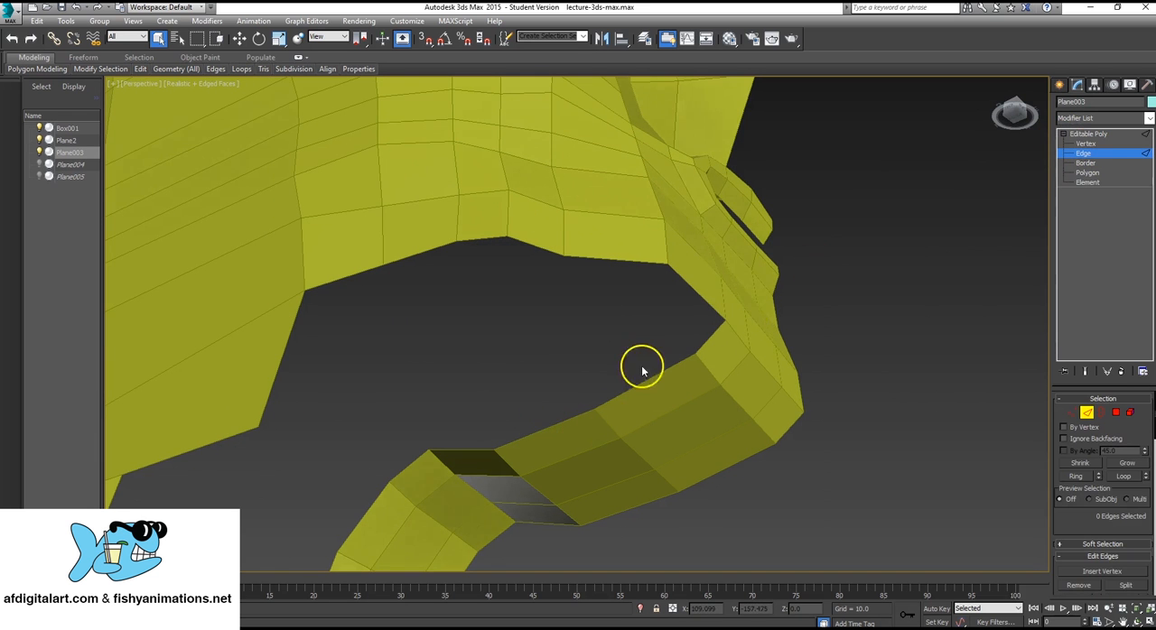
pyautogui.click(1109, 135)
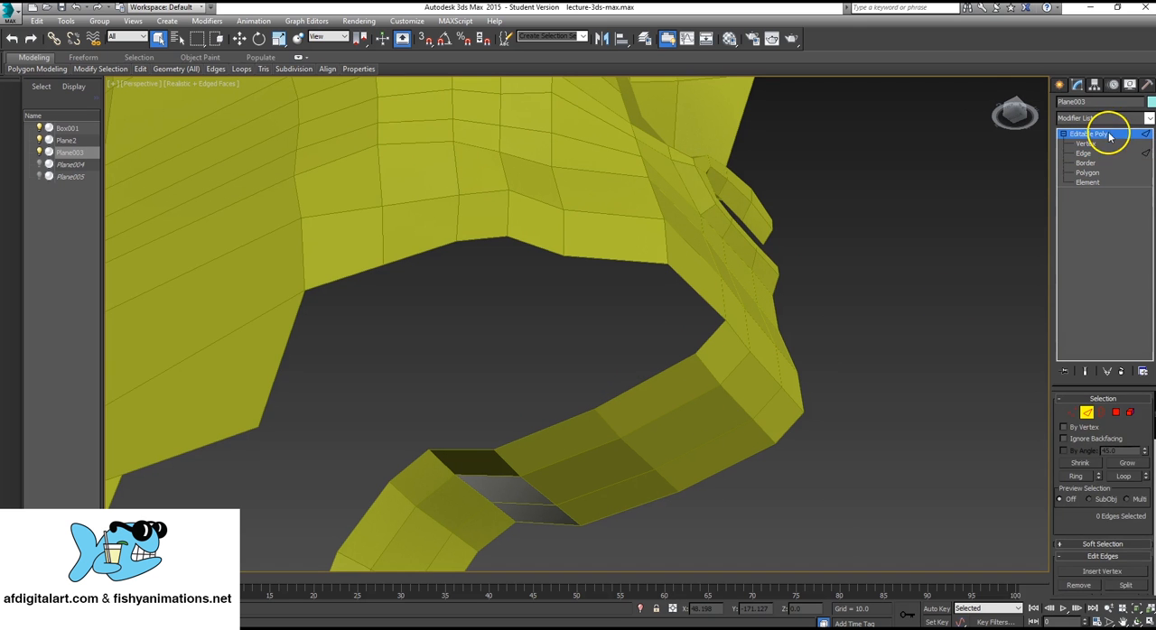
# Select the head's edges on the inner side of the strip beneath the chin and examine the jaw opening from below and the side.
pyautogui.click(664, 183)
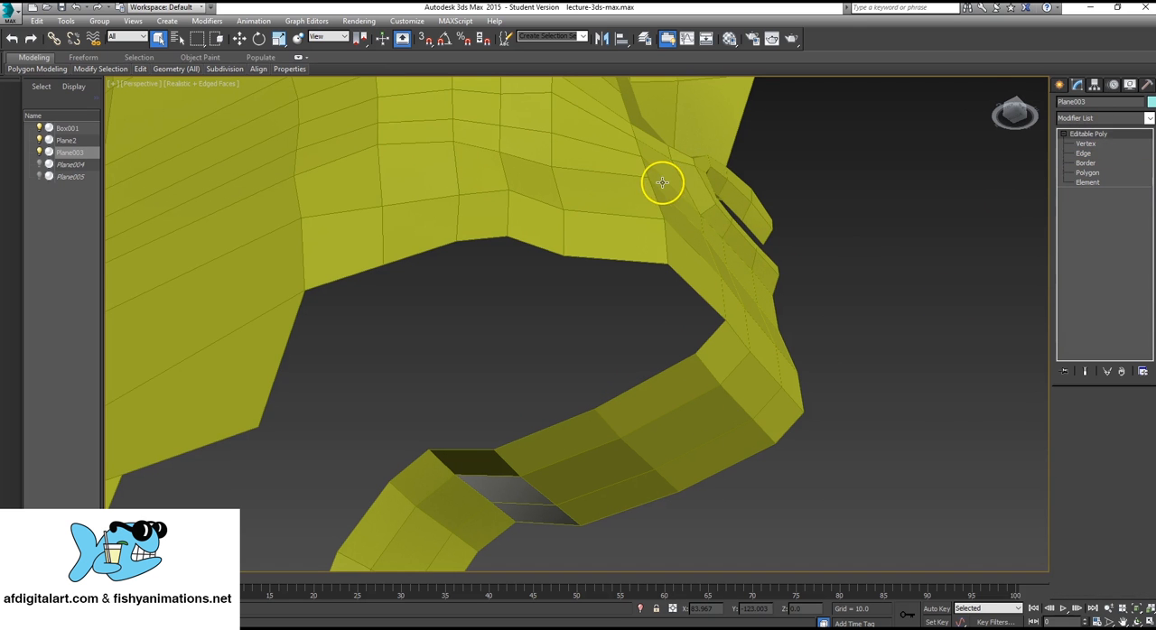
pyautogui.click(1083, 153)
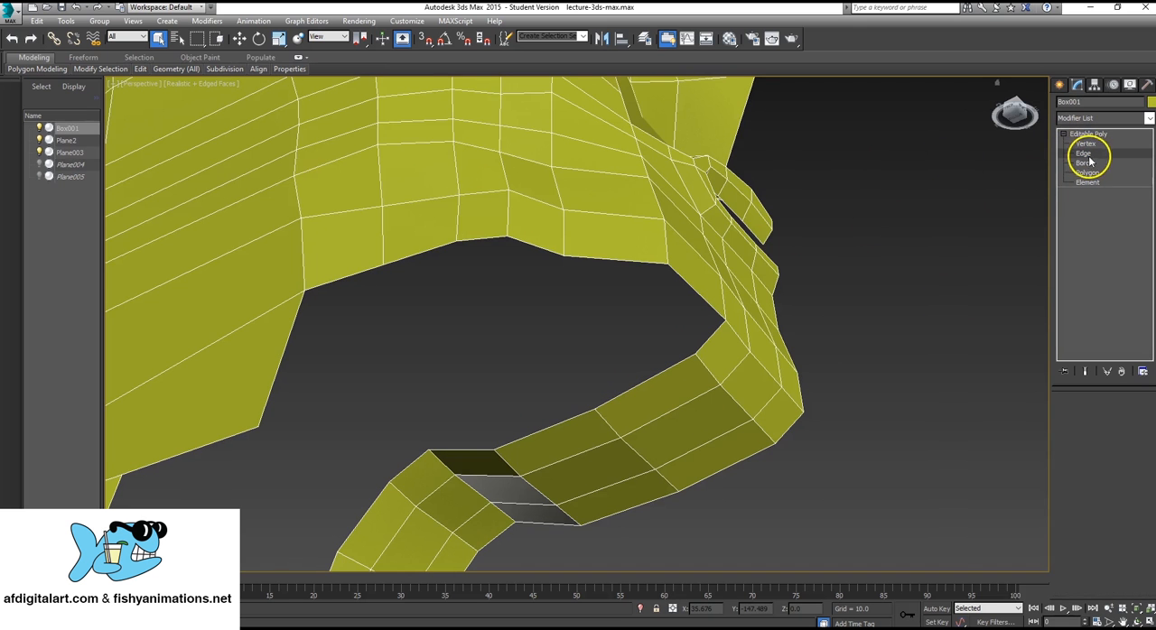
pyautogui.click(572, 420)
pyautogui.keyDown('alt'); pyautogui.moveTo(589, 415); pyautogui.dragTo(549, 440, button='middle'); pyautogui.keyUp('alt')
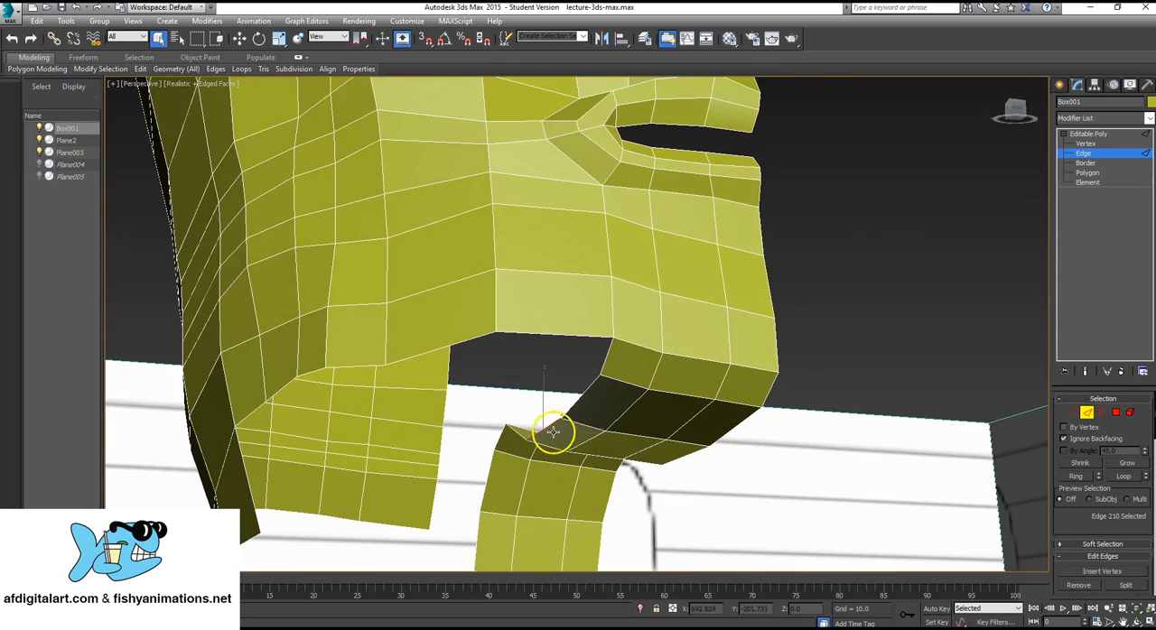
pyautogui.keyDown('alt'); pyautogui.moveTo(576, 400); pyautogui.dragTo(634, 325, button='middle'); pyautogui.keyUp('alt')
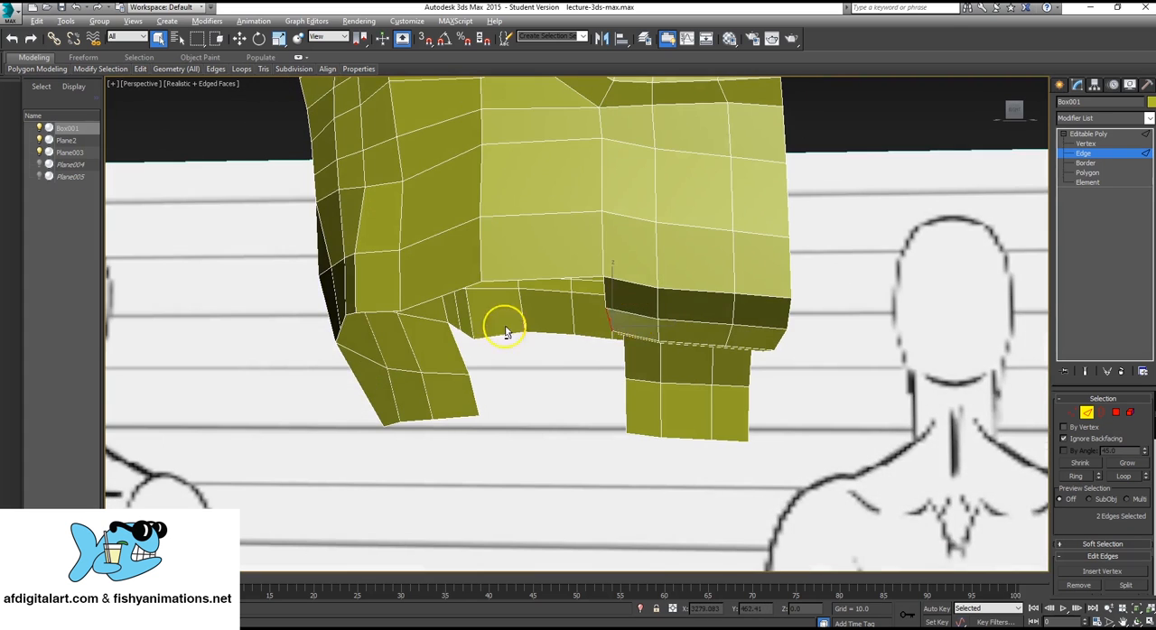
pyautogui.keyDown('alt'); pyautogui.moveTo(503, 327); pyautogui.dragTo(551, 315, button='middle'); pyautogui.keyUp('alt')
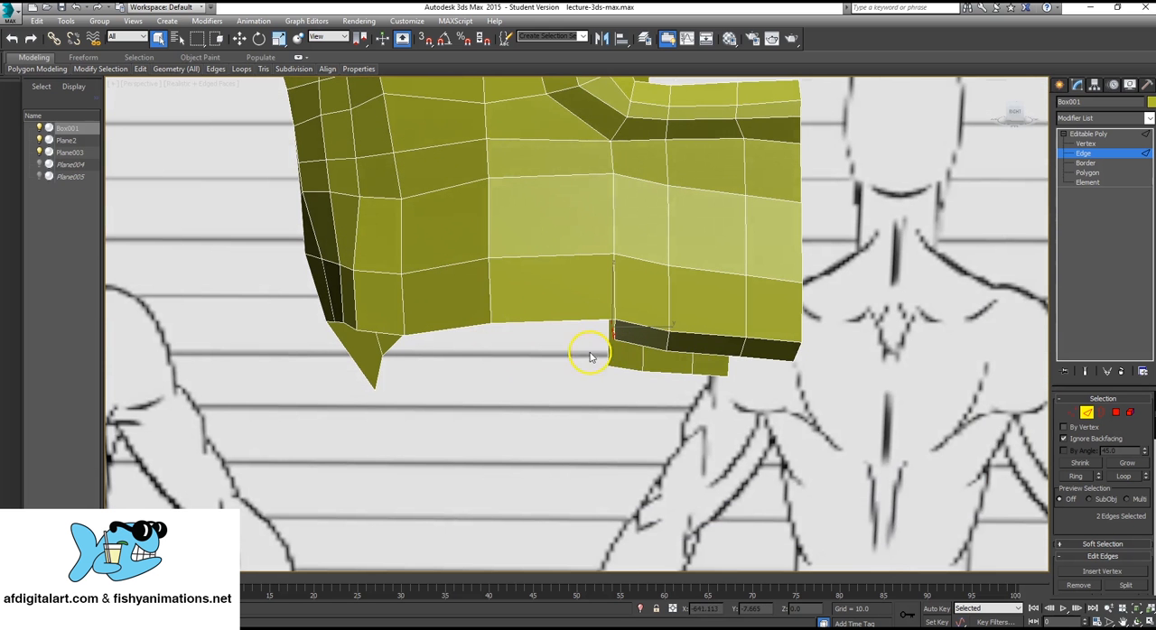
pyautogui.keyDown('alt'); pyautogui.moveTo(576, 399); pyautogui.dragTo(750, 213, button='middle'); pyautogui.keyUp('alt')
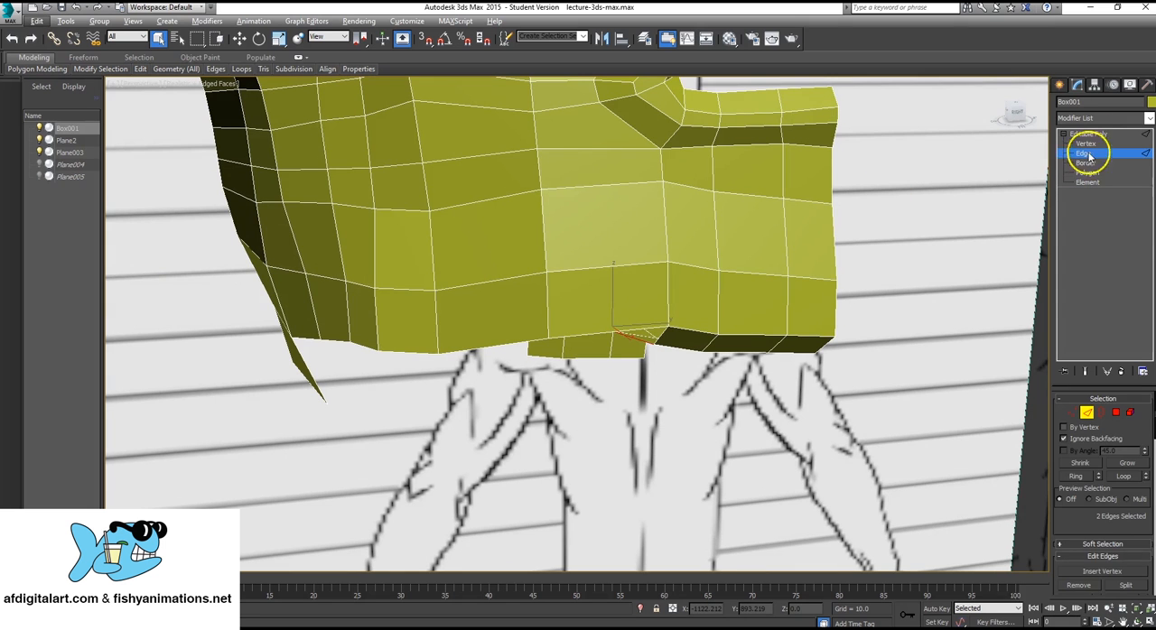
pyautogui.click(1111, 135)
pyautogui.moveTo(699, 290); pyautogui.dragTo(705, 302, button='middle')
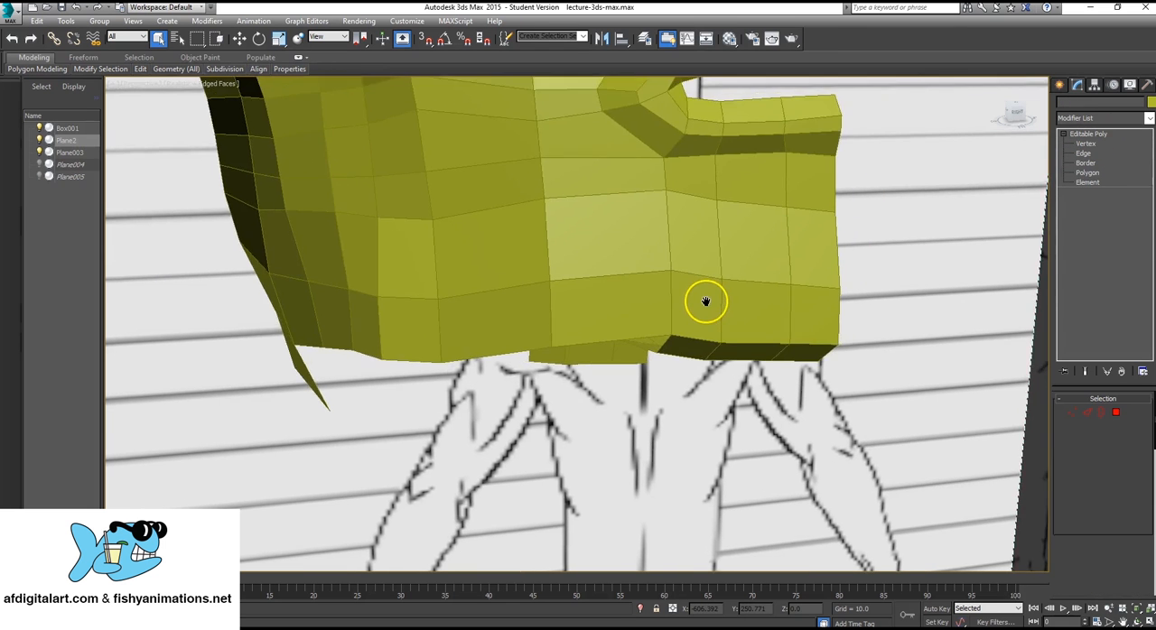
pyautogui.hotkey('alt', 'w')
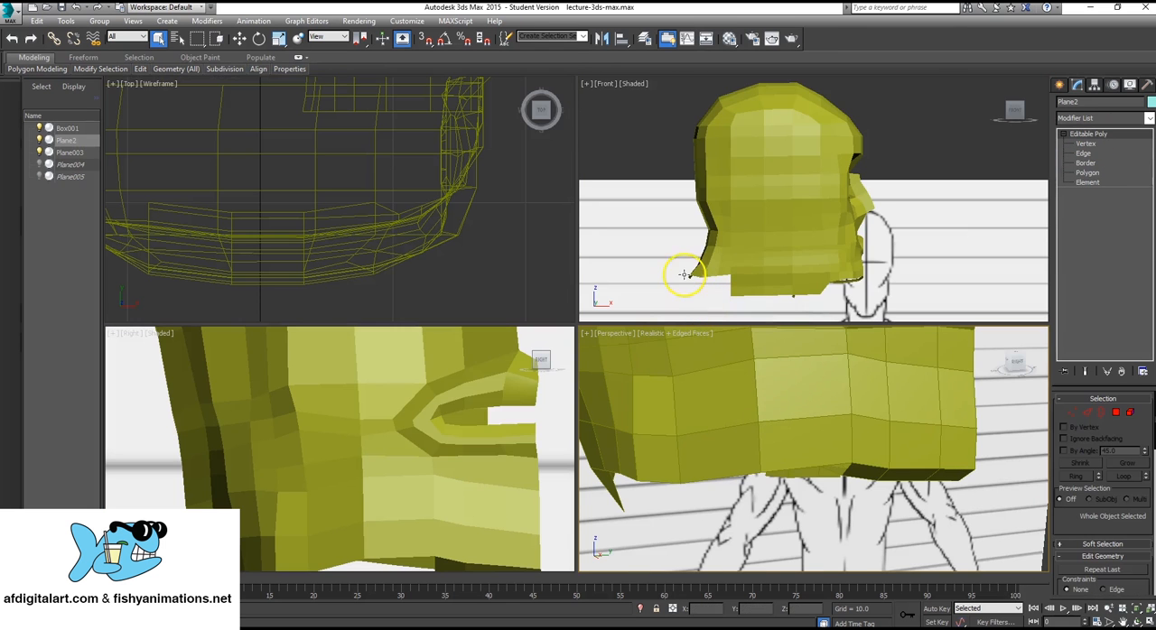
pyautogui.hotkey('alt', 'w')
pyautogui.scroll(-3, 465, 361)
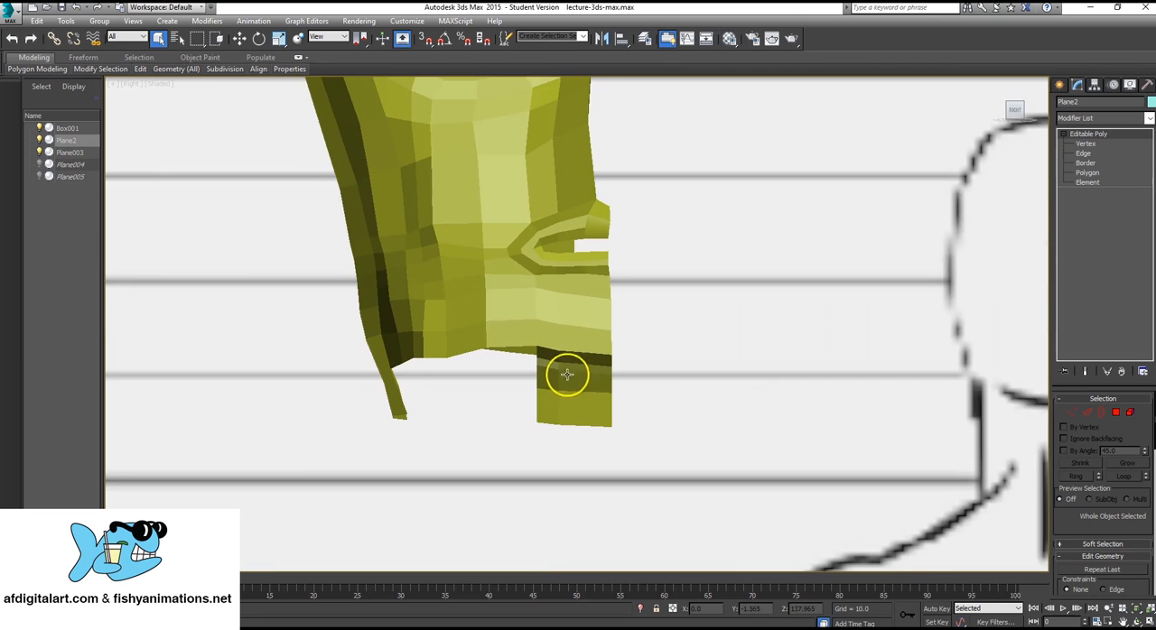
pyautogui.moveTo(501, 329); pyautogui.dragTo(520, 356, button='middle')
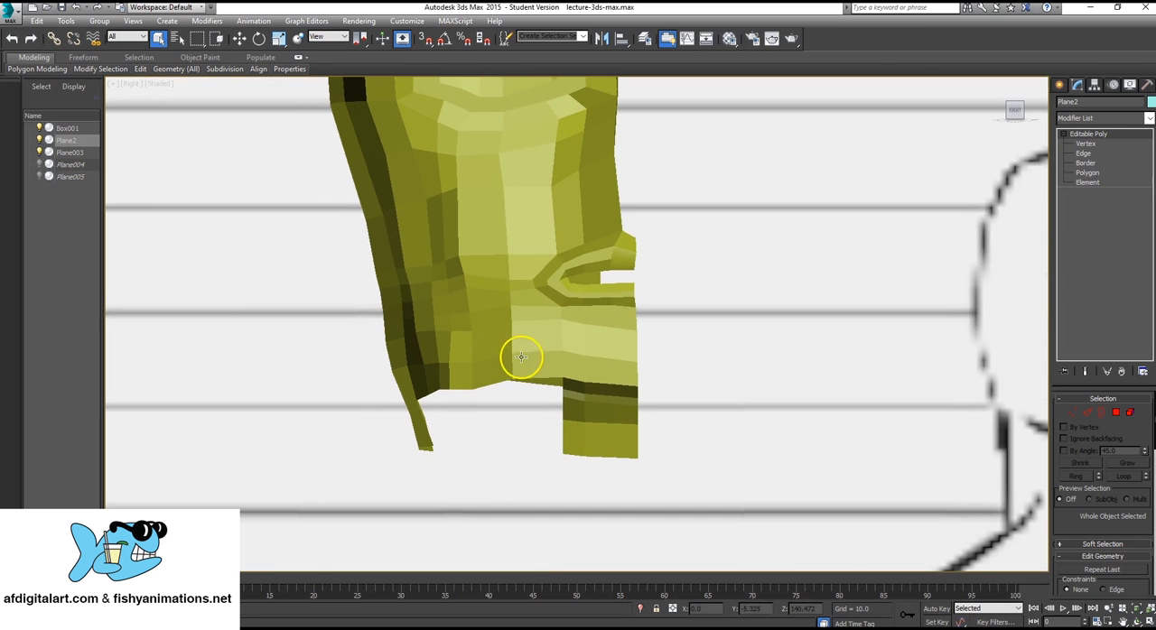
pyautogui.click(1096, 143)
pyautogui.click(597, 408)
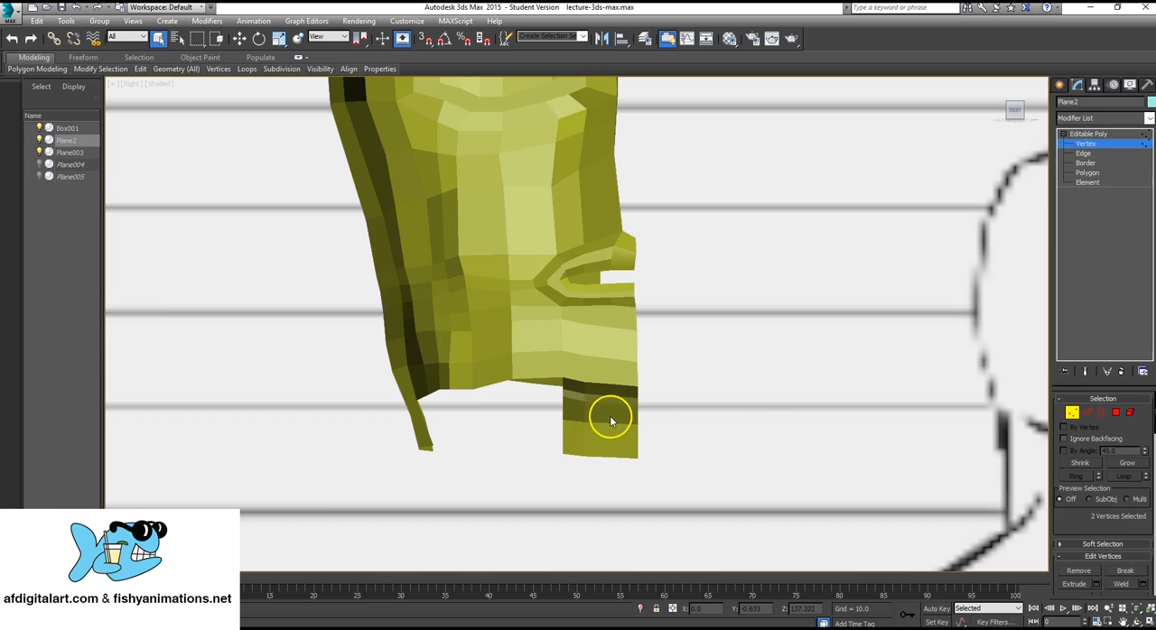
pyautogui.click(1107, 134)
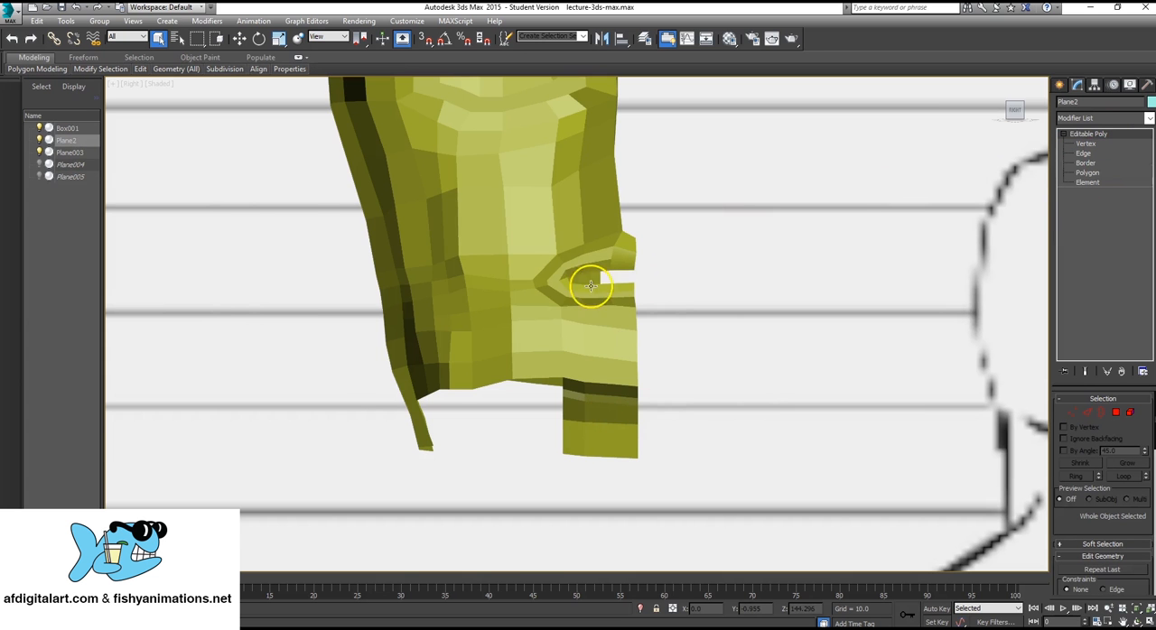
# Examine the lower part of the head and the strip under the jaw in perspective, from the side and below.
pyautogui.hotkey('alt', 'w')
pyautogui.click(802, 402)
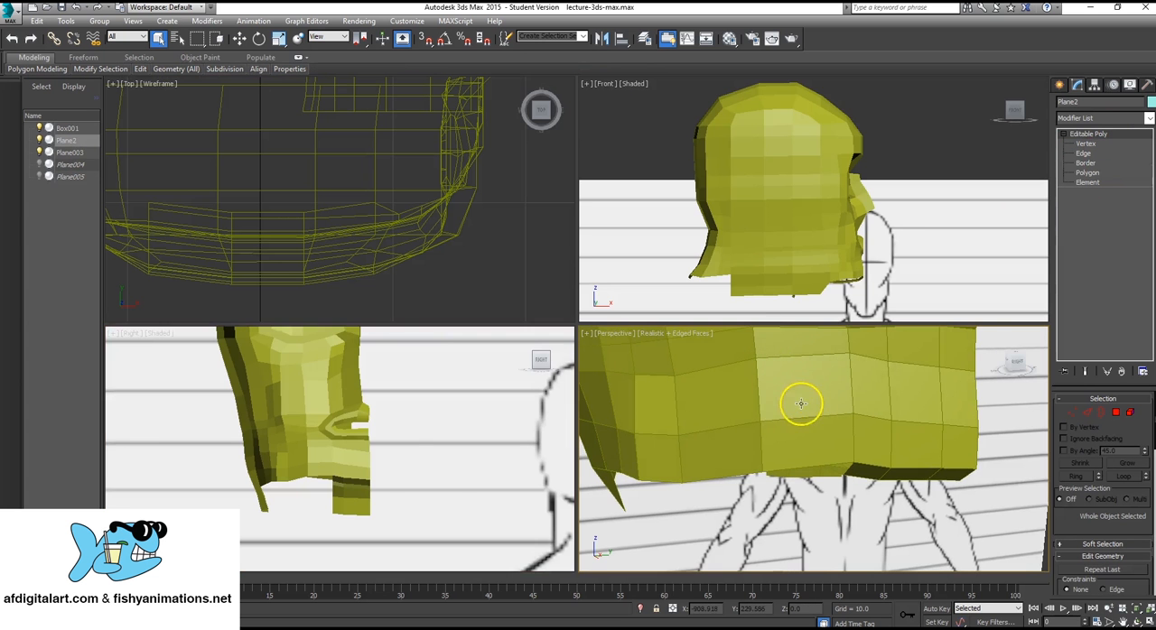
pyautogui.hotkey('alt', 'w')
pyautogui.keyDown('alt'); pyautogui.moveTo(751, 413); pyautogui.dragTo(652, 385, button='middle'); pyautogui.keyUp('alt')
pyautogui.scroll(-5, 642, 331)
pyautogui.keyDown('alt'); pyautogui.moveTo(642, 331); pyautogui.dragTo(566, 370, button='middle'); pyautogui.keyUp('alt')
pyautogui.scroll(5, 567, 370)
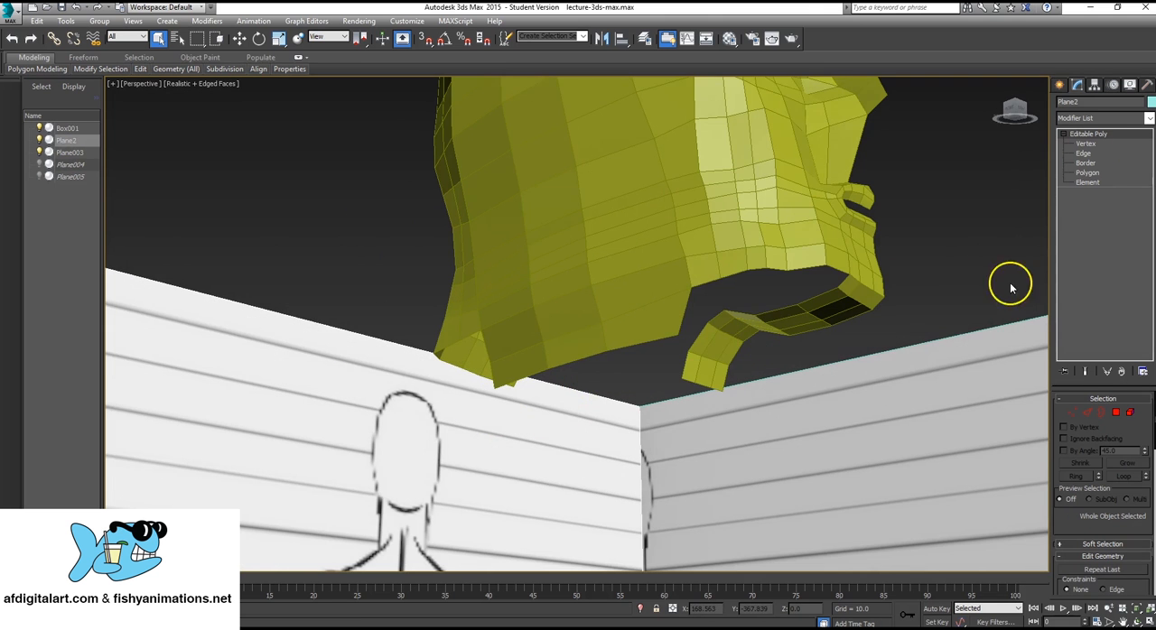
pyautogui.click(1085, 143)
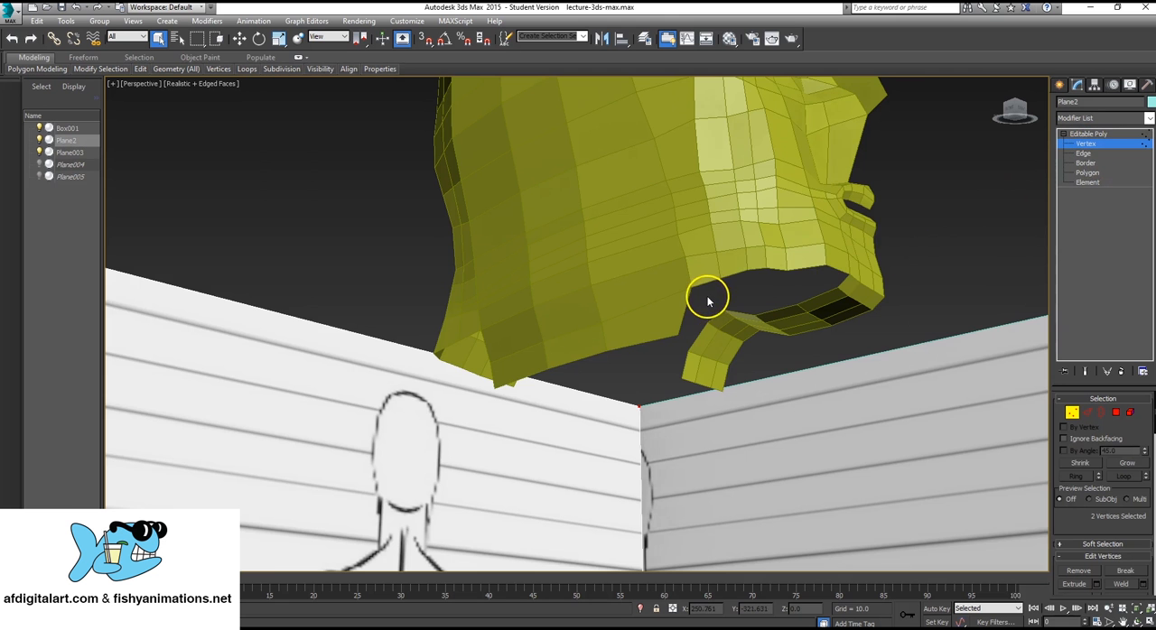
pyautogui.moveTo(708, 301); pyautogui.dragTo(819, 364)
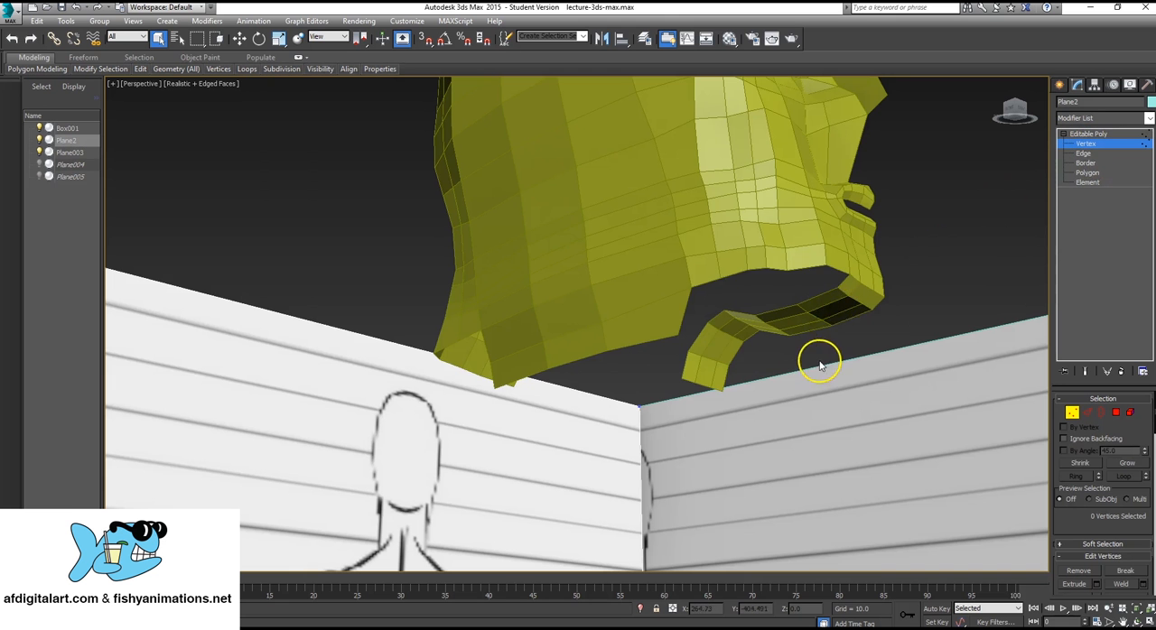
pyautogui.click(1083, 142)
# Select the head's vertices along the hanging strip beneath the jaw and move them slightly down.
pyautogui.click(786, 175)
pyautogui.click(1109, 143)
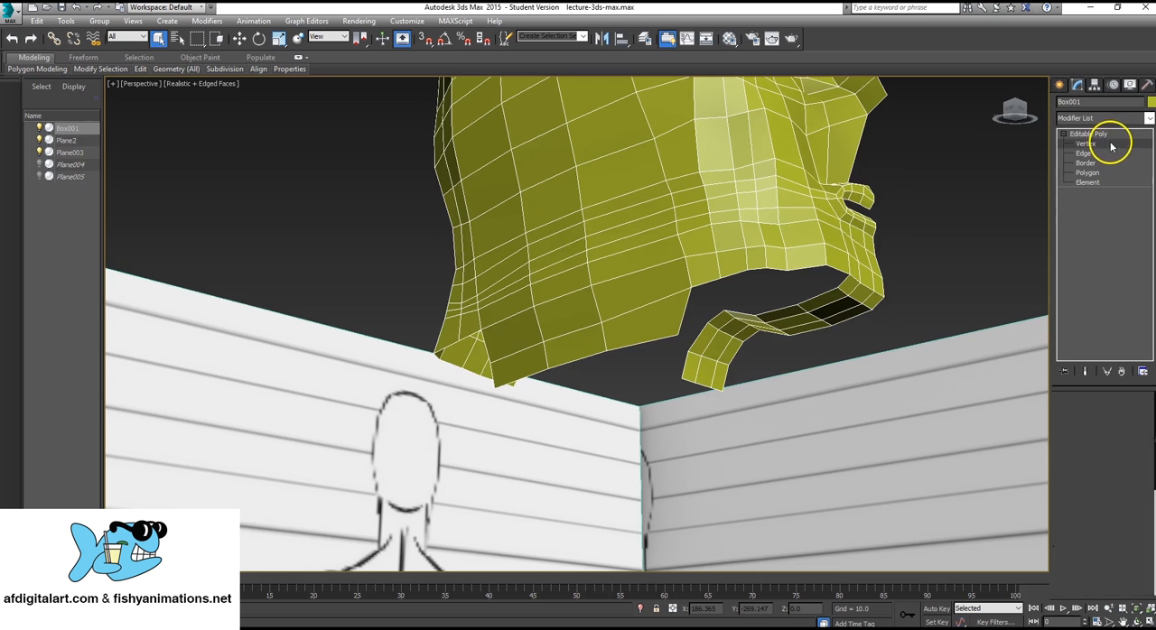
pyautogui.moveTo(708, 291); pyautogui.dragTo(831, 367)
pyautogui.moveTo(696, 312); pyautogui.dragTo(763, 377)
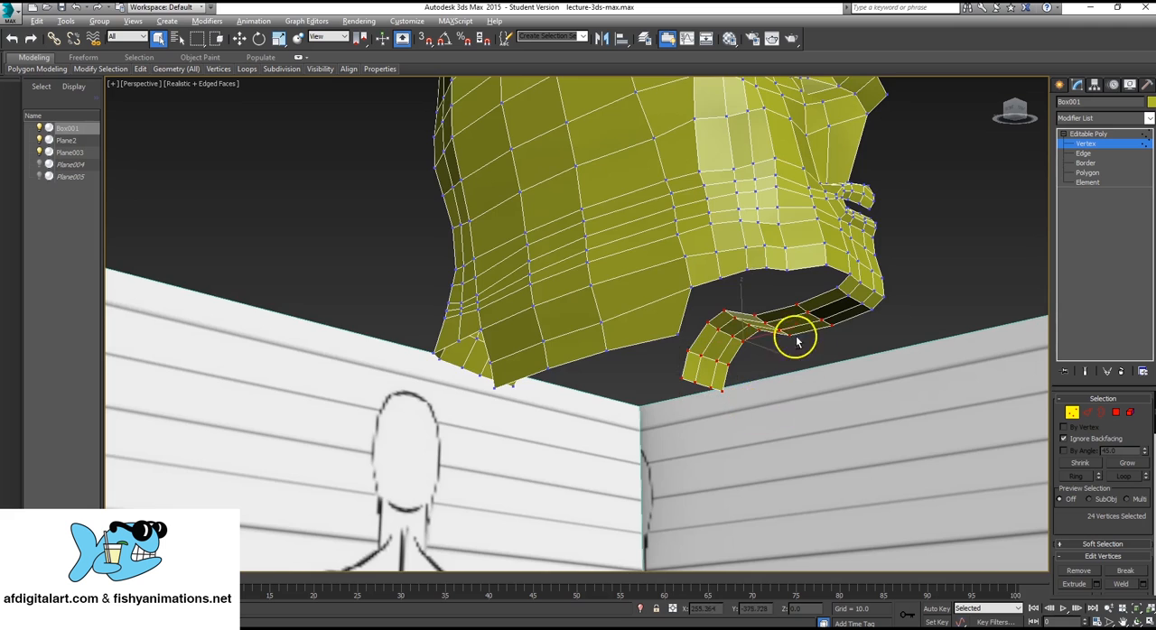
pyautogui.keyDown('alt'); pyautogui.moveTo(796, 341); pyautogui.dragTo(838, 344, button='middle'); pyautogui.keyUp('alt')
pyautogui.moveTo(853, 307)
pyautogui.keyDown('ctrl'); pyautogui.mouseDown()
pyautogui.moveTo(883, 341)
pyautogui.moveTo(858, 316)
pyautogui.mouseUp(); pyautogui.keyUp('ctrl')
pyautogui.scroll(6, 744, 316)
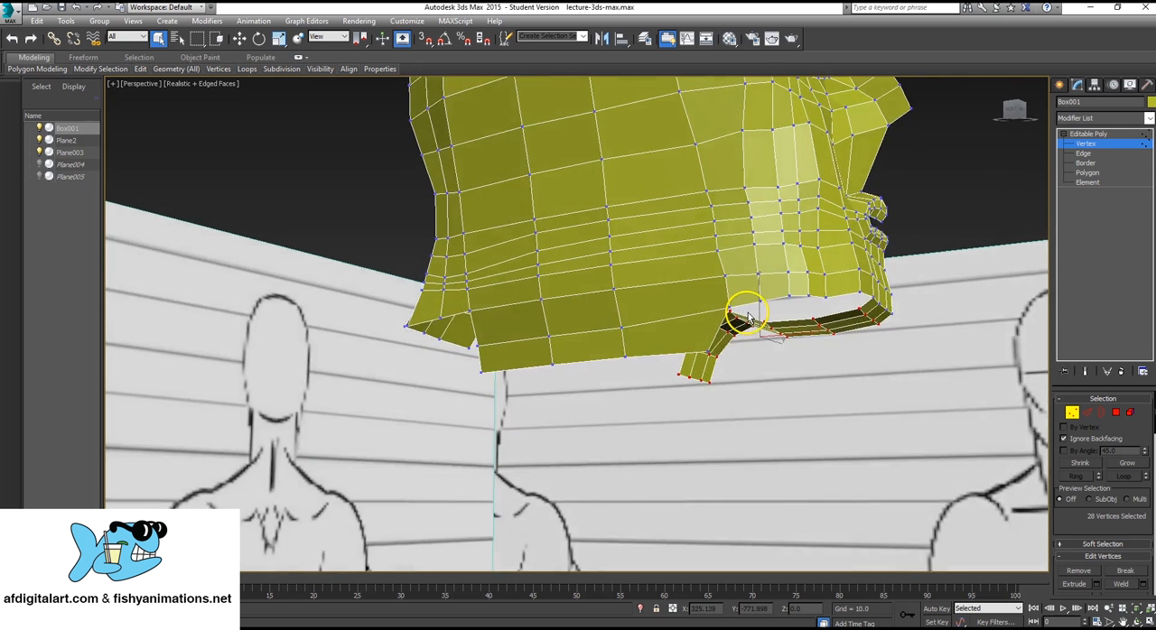
pyautogui.press('w')
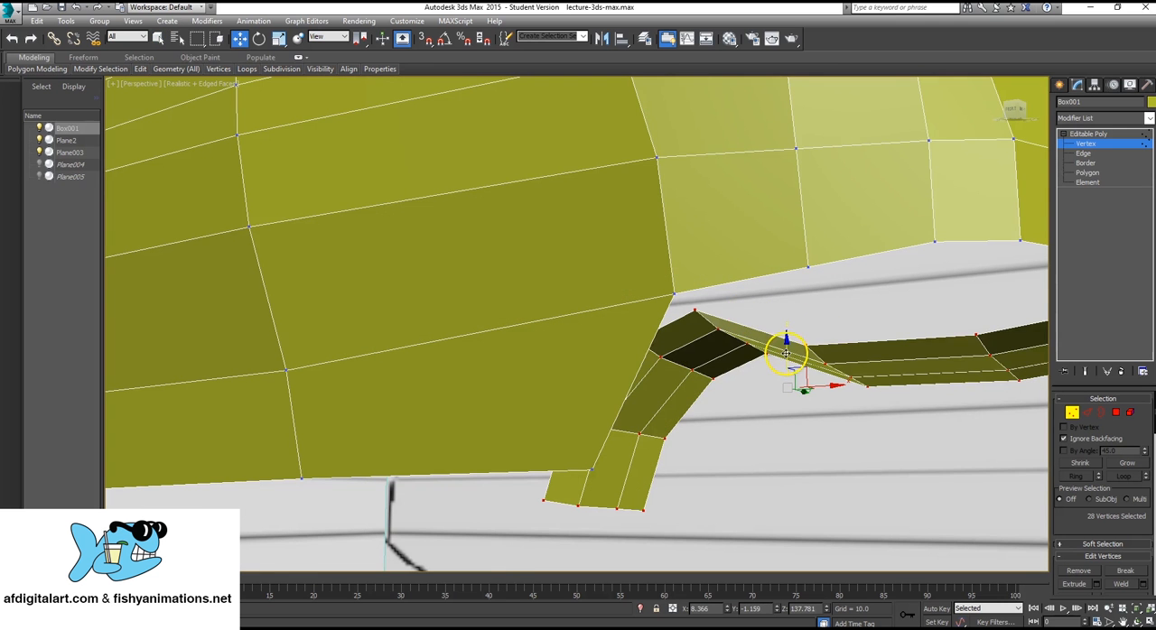
pyautogui.scroll(-12, 786, 354)
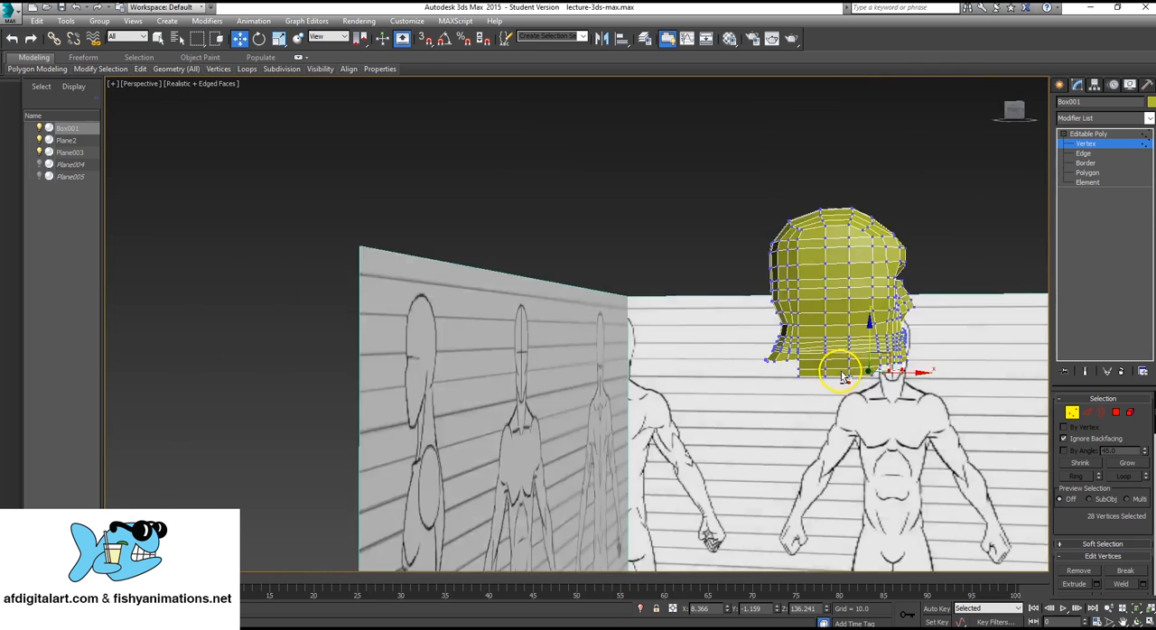
# Move the selected under-jaw strip slightly toward the face and down in the Front view.
pyautogui.keyDown('alt'); pyautogui.moveTo(841, 378); pyautogui.dragTo(834, 366, button='middle'); pyautogui.keyUp('alt')
pyautogui.hotkey('alt', 'w')
pyautogui.scroll(5, 862, 233)
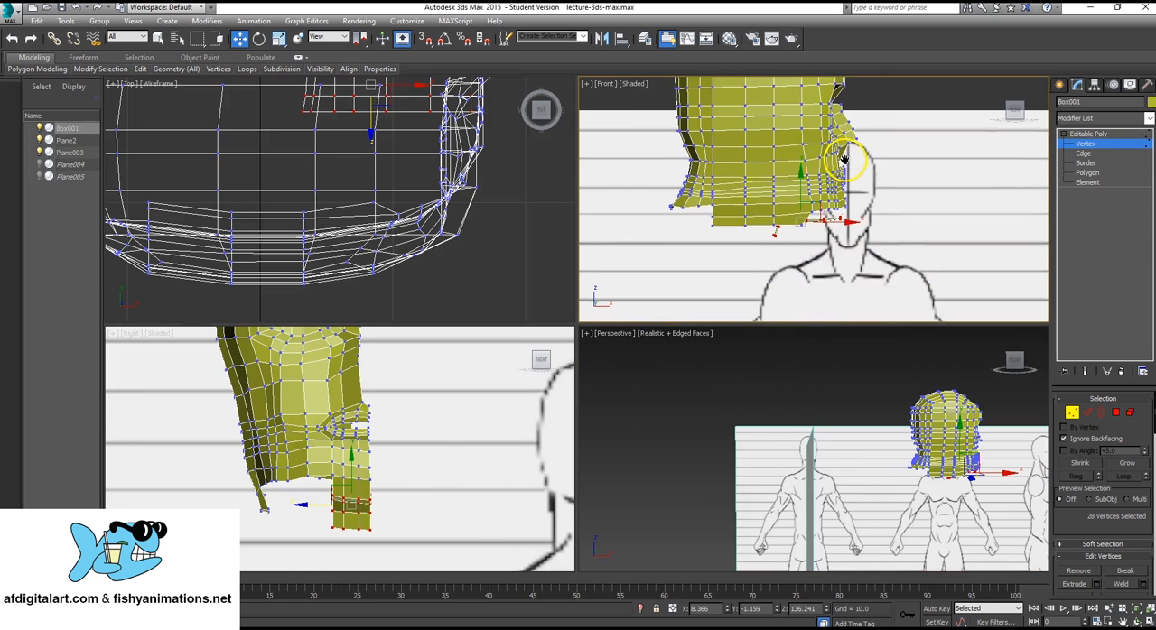
pyautogui.hotkey('alt', 'w')
pyautogui.scroll(3, 710, 250)
pyautogui.scroll(-4, 679, 242)
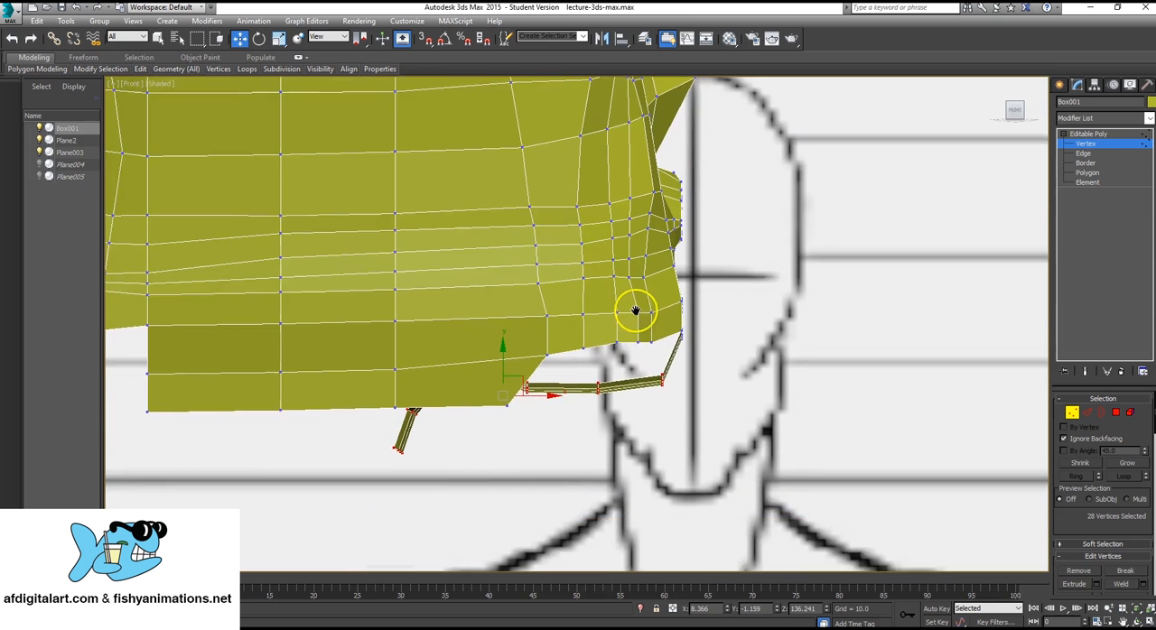
pyautogui.scroll(5, 632, 309)
pyautogui.moveTo(468, 413); pyautogui.dragTo(492, 421)
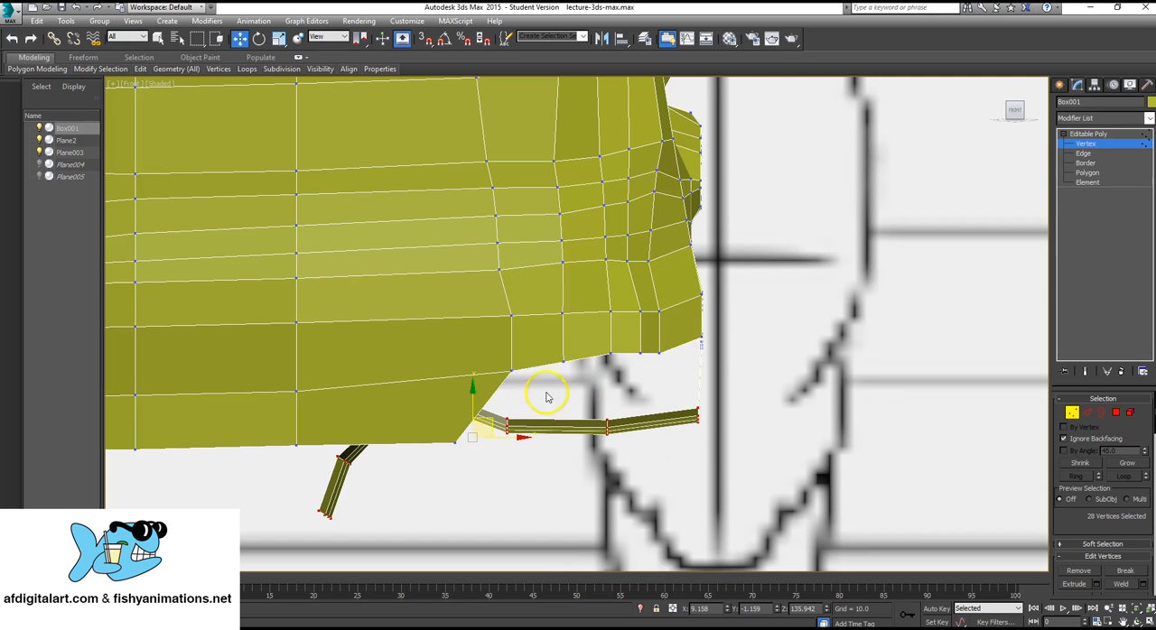
# Shift the two middle vertex groups of the under-jaw strip slightly forward, and move the chin-end group slightly up and back.
pyautogui.moveTo(545, 397); pyautogui.dragTo(495, 448)
pyautogui.moveTo(526, 409); pyautogui.dragTo(584, 411)
pyautogui.moveTo(622, 451); pyautogui.dragTo(622, 451)
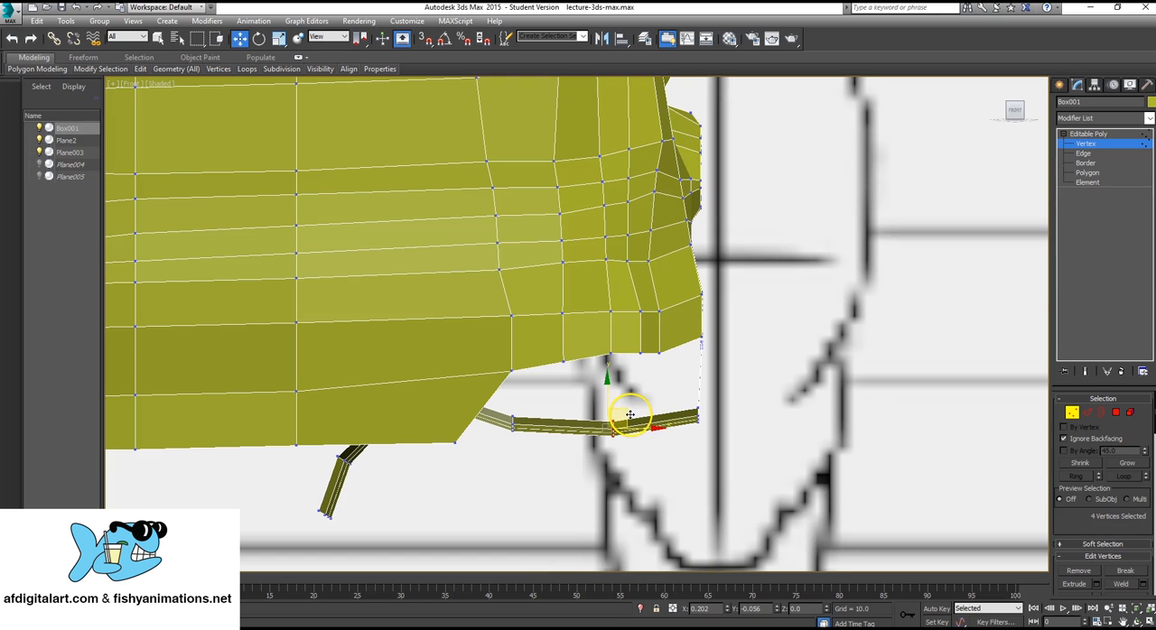
pyautogui.moveTo(691, 401); pyautogui.dragTo(729, 446)
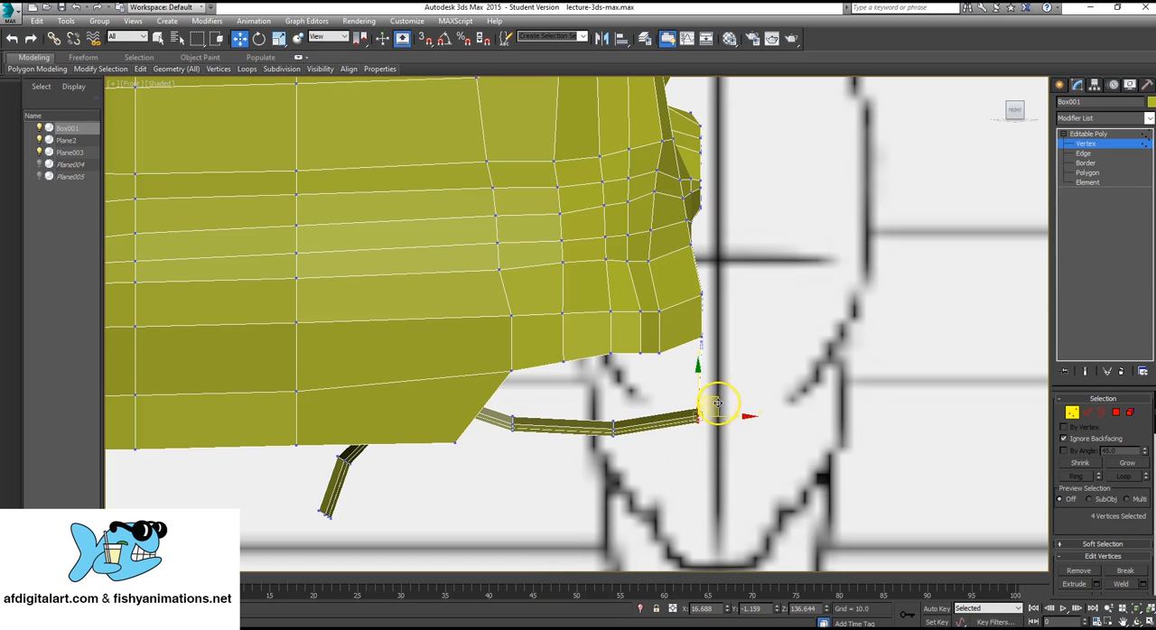
pyautogui.moveTo(714, 395); pyautogui.dragTo(710, 388)
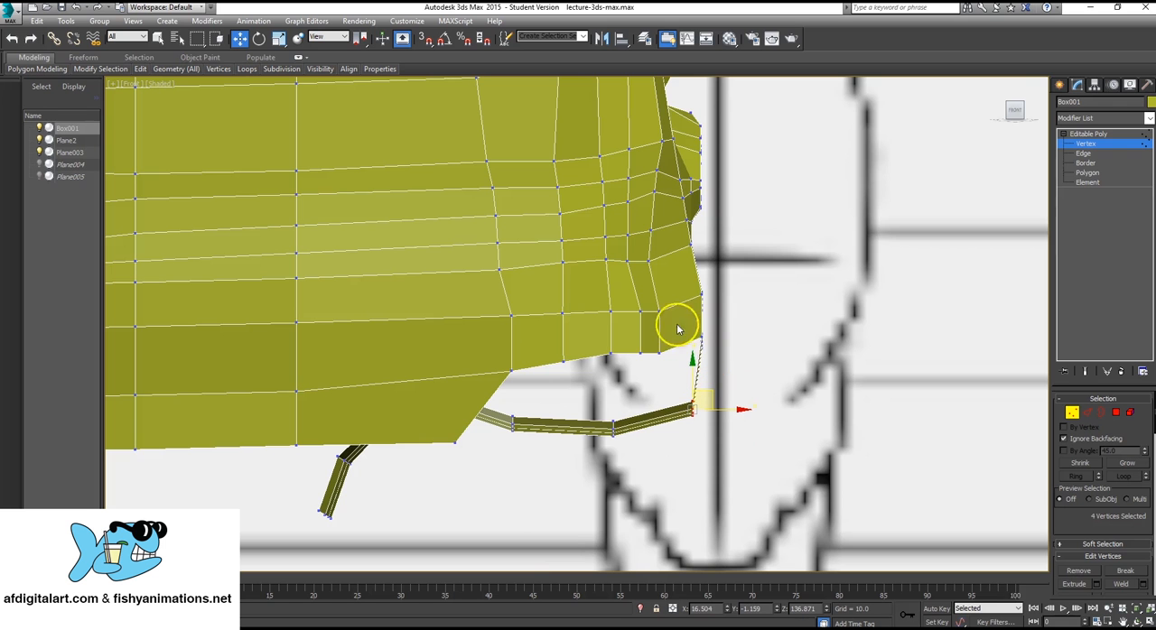
# Nudge the lowest jawline vertices next to the chin to even out the lower edge, and finish vertex editing.
pyautogui.click(660, 353)
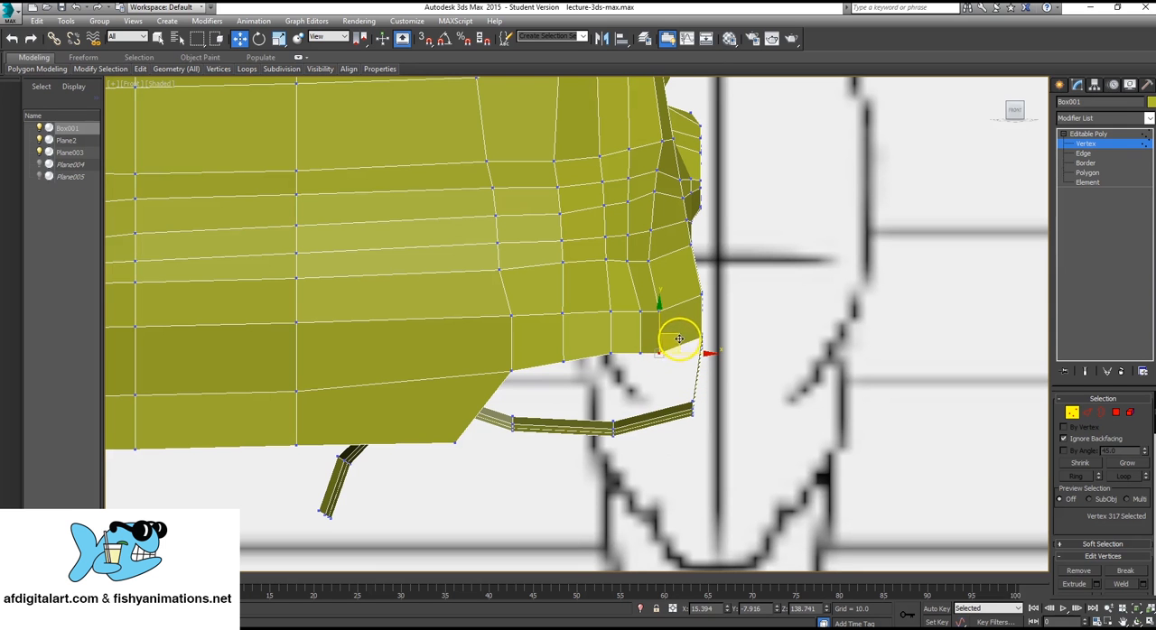
pyautogui.moveTo(679, 338); pyautogui.dragTo(681, 346)
pyautogui.click(641, 353)
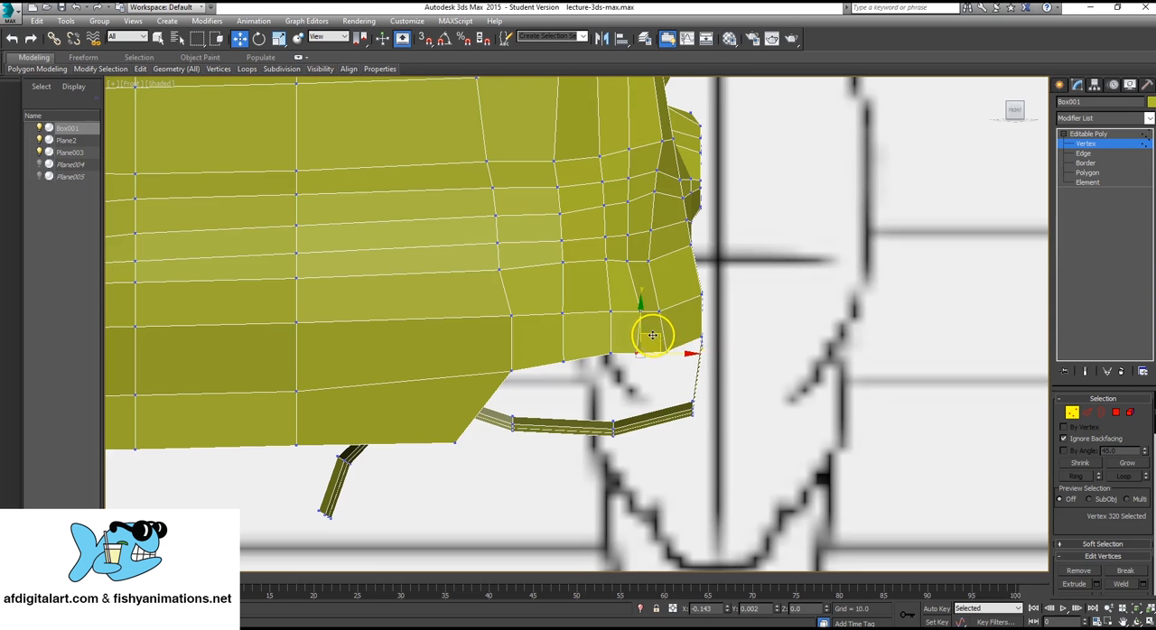
pyautogui.click(613, 356)
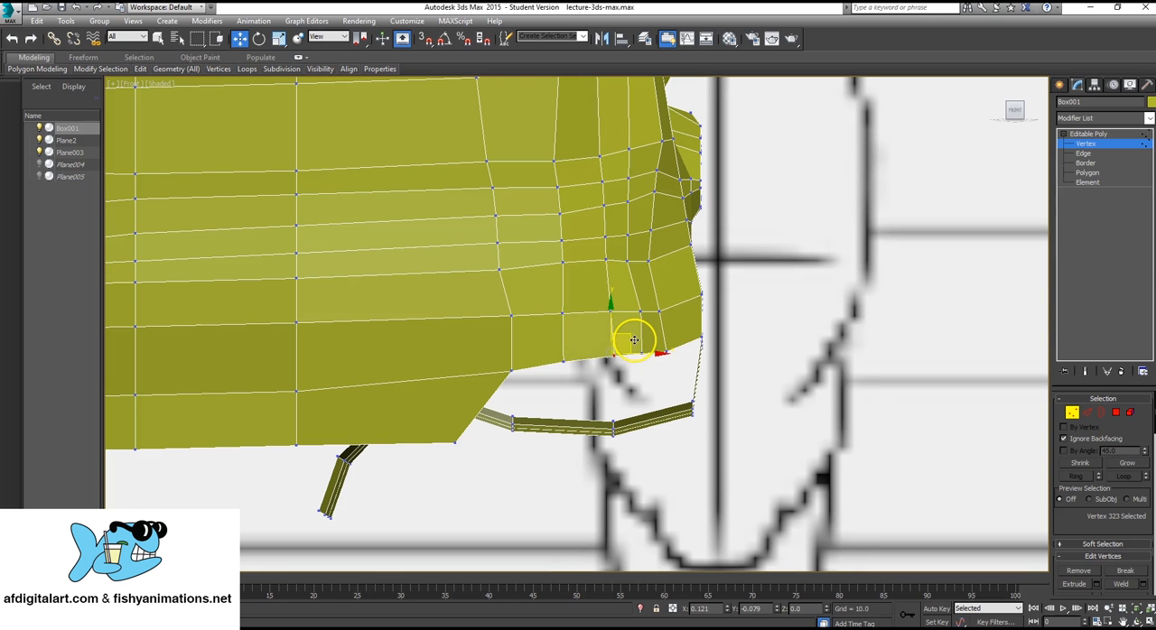
pyautogui.moveTo(632, 343); pyautogui.dragTo(632, 344)
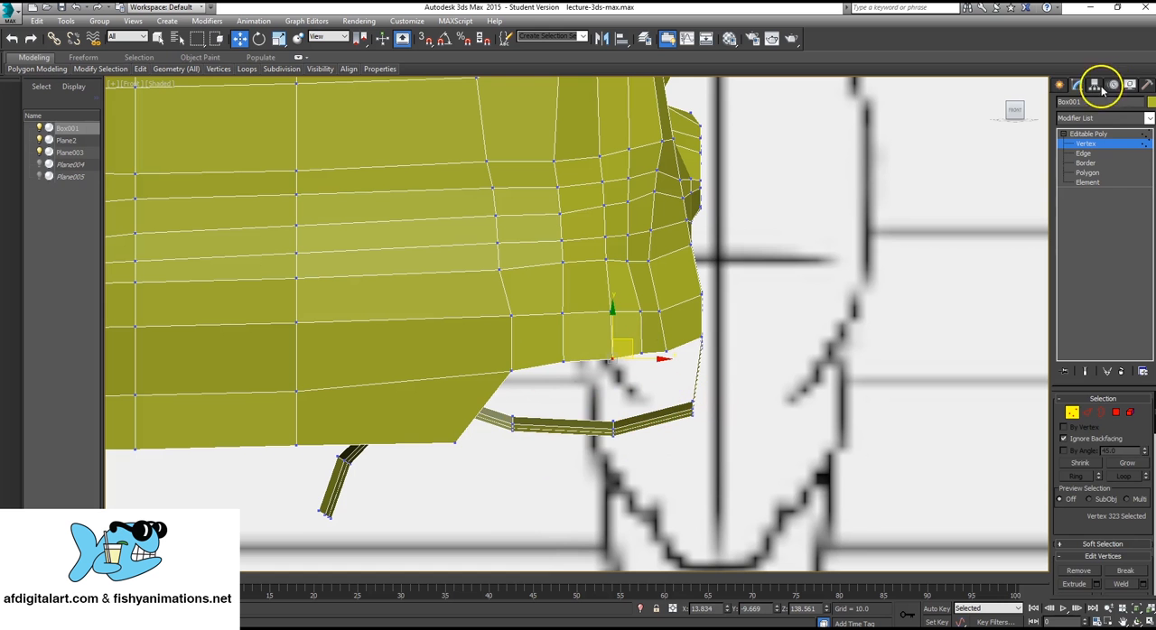
pyautogui.click(1108, 144)
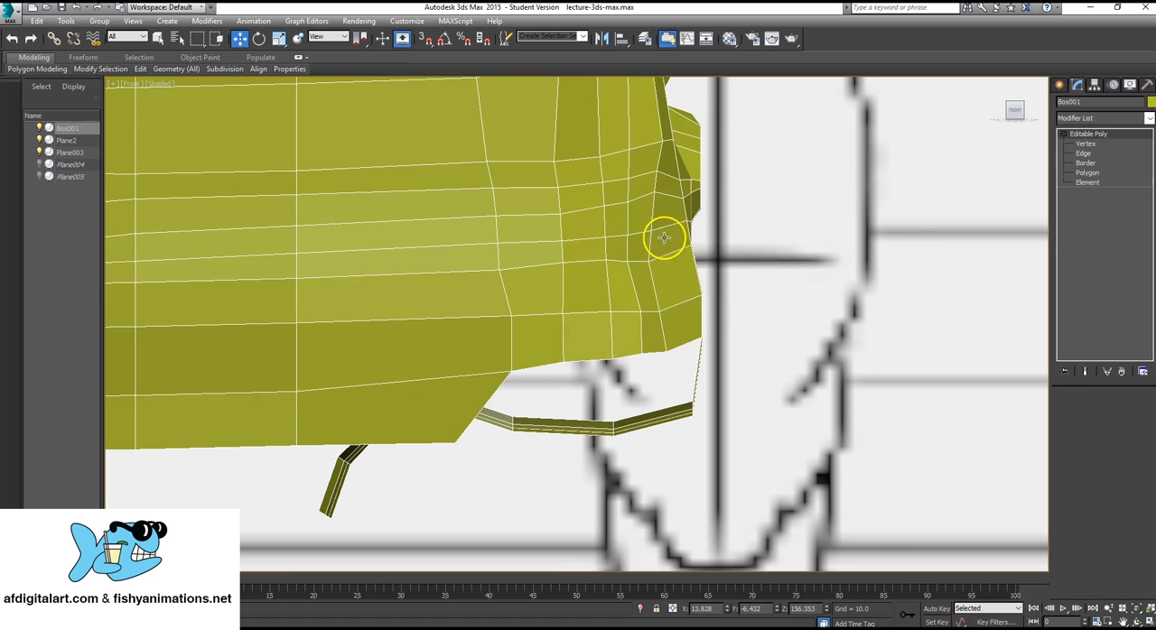
# Show the head from below in the Perspective view and select a vertex on its under-jaw strip.
pyautogui.scroll(-5, 720, 298)
pyautogui.click(721, 299)
pyautogui.hotkey('alt', 'w')
pyautogui.scroll(4, 896, 471)
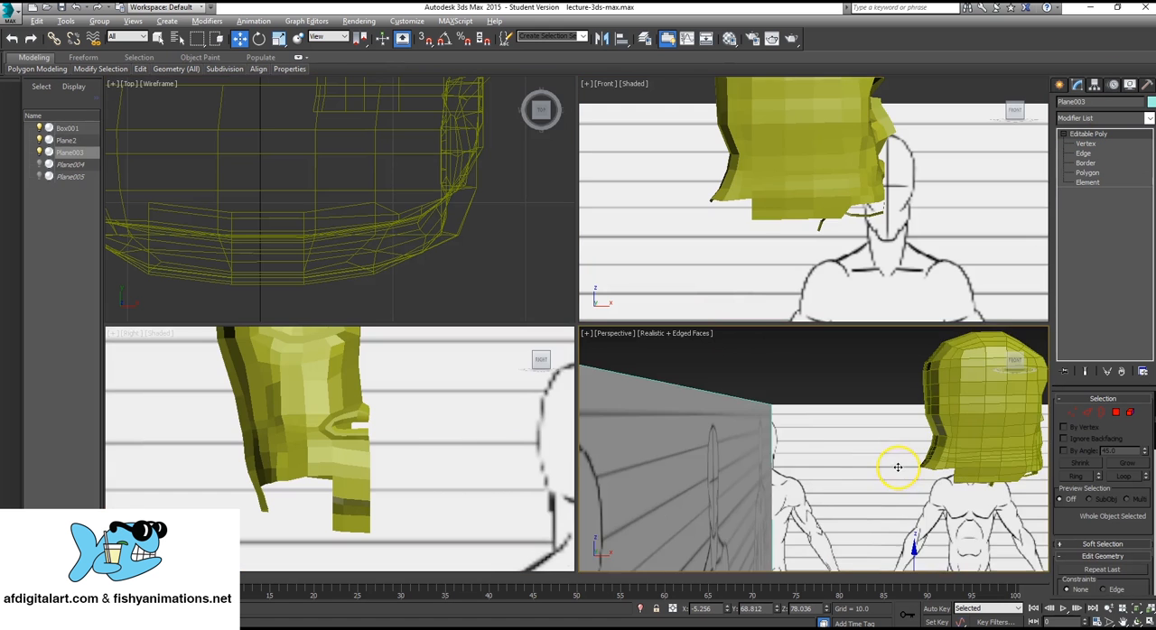
pyautogui.hotkey('alt', 'w')
pyautogui.keyDown('alt'); pyautogui.moveTo(871, 432); pyautogui.dragTo(851, 376, button='middle'); pyautogui.keyUp('alt')
pyautogui.moveTo(799, 188); pyautogui.dragTo(735, 286, button='middle')
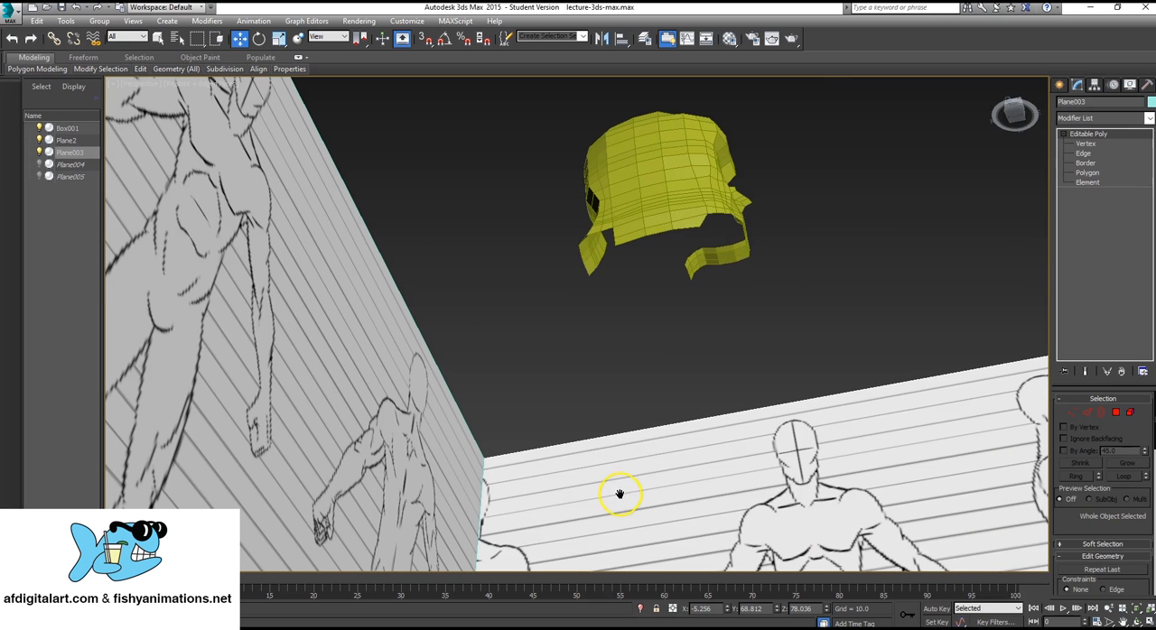
pyautogui.click(722, 250)
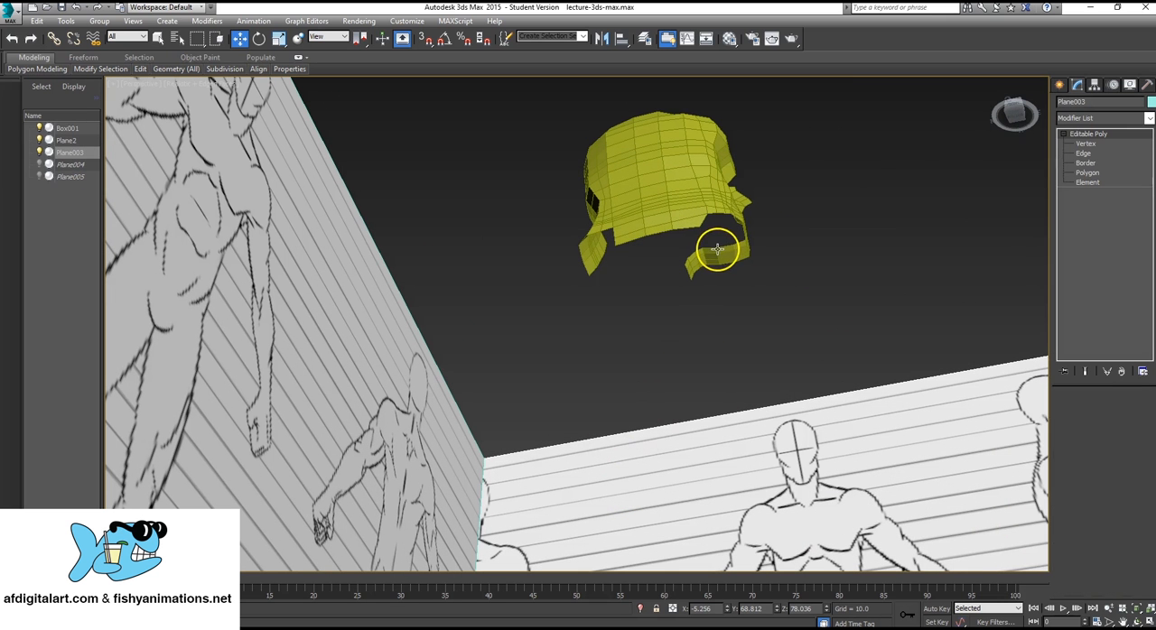
pyautogui.click(1083, 143)
pyautogui.moveTo(715, 248); pyautogui.dragTo(738, 285)
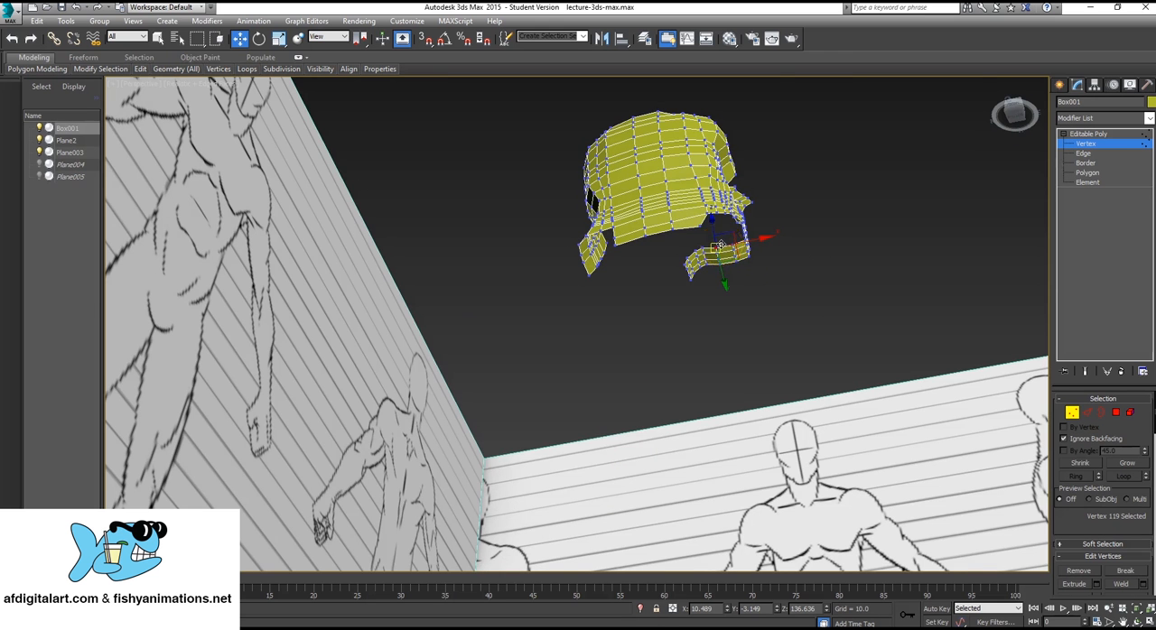
# Examine the open gap between the lower jawline and the under-jaw strip from the side and from below.
pyautogui.press('z')
pyautogui.keyDown('alt'); pyautogui.moveTo(729, 353); pyautogui.dragTo(722, 415, button='middle'); pyautogui.keyUp('alt')
pyautogui.scroll(-3, 722, 416)
pyautogui.scroll(-5, 729, 334)
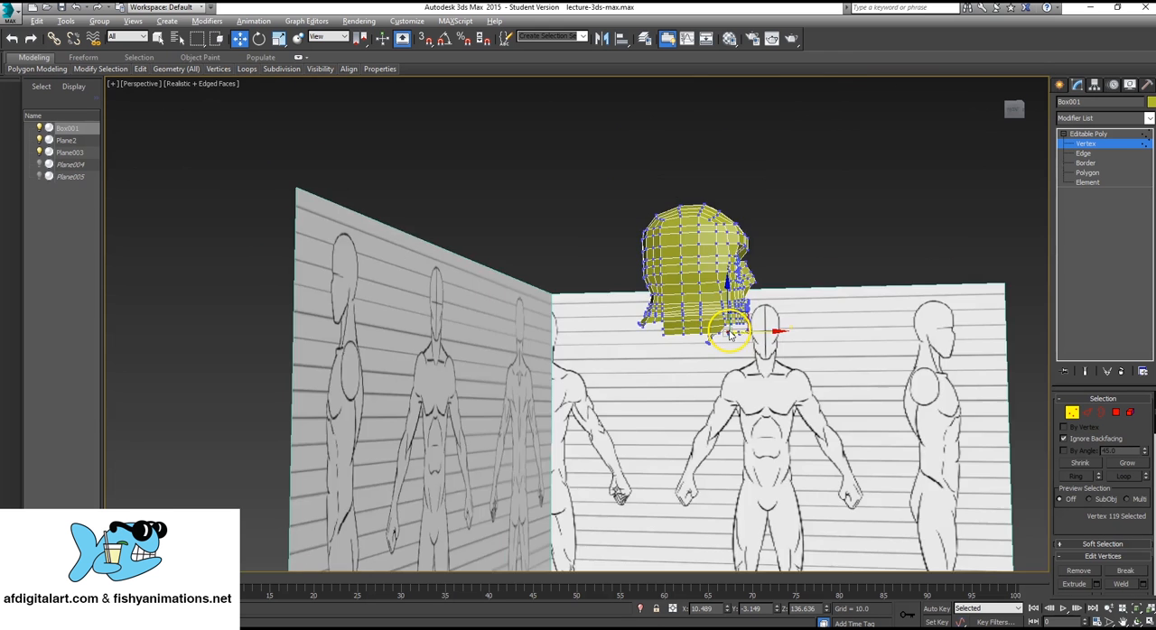
pyautogui.keyDown('alt'); pyautogui.moveTo(729, 334); pyautogui.dragTo(726, 298, button='middle'); pyautogui.keyUp('alt')
pyautogui.scroll(4, 745, 327)
pyautogui.scroll(5, 798, 384)
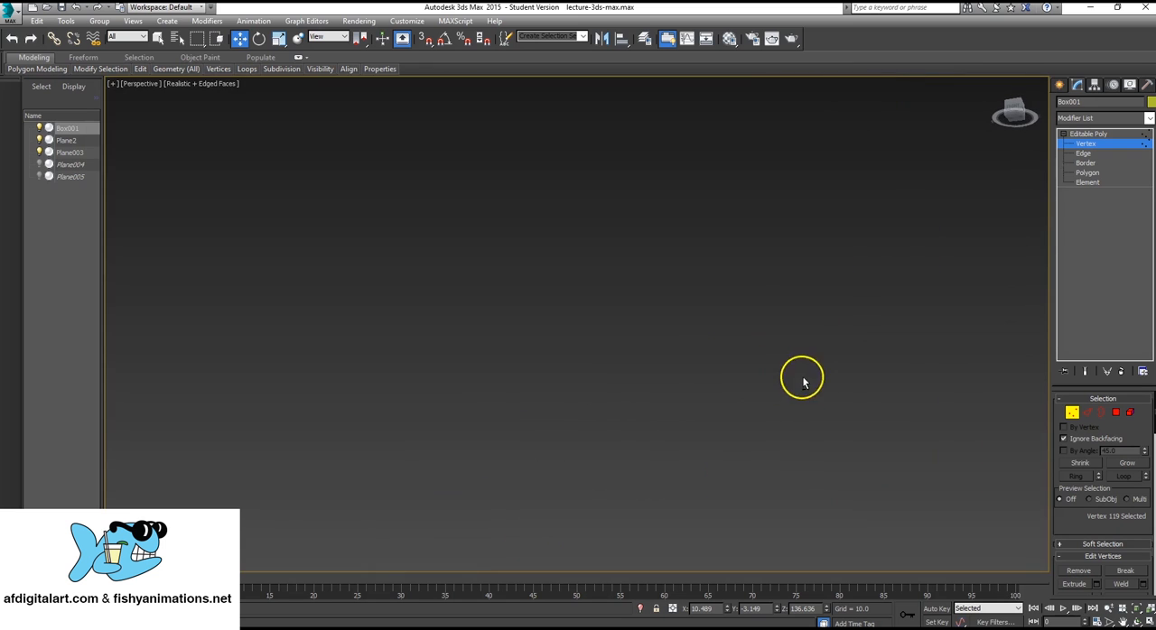
pyautogui.scroll(-4, 803, 382)
pyautogui.scroll(5, 807, 382)
pyautogui.scroll(-3, 804, 378)
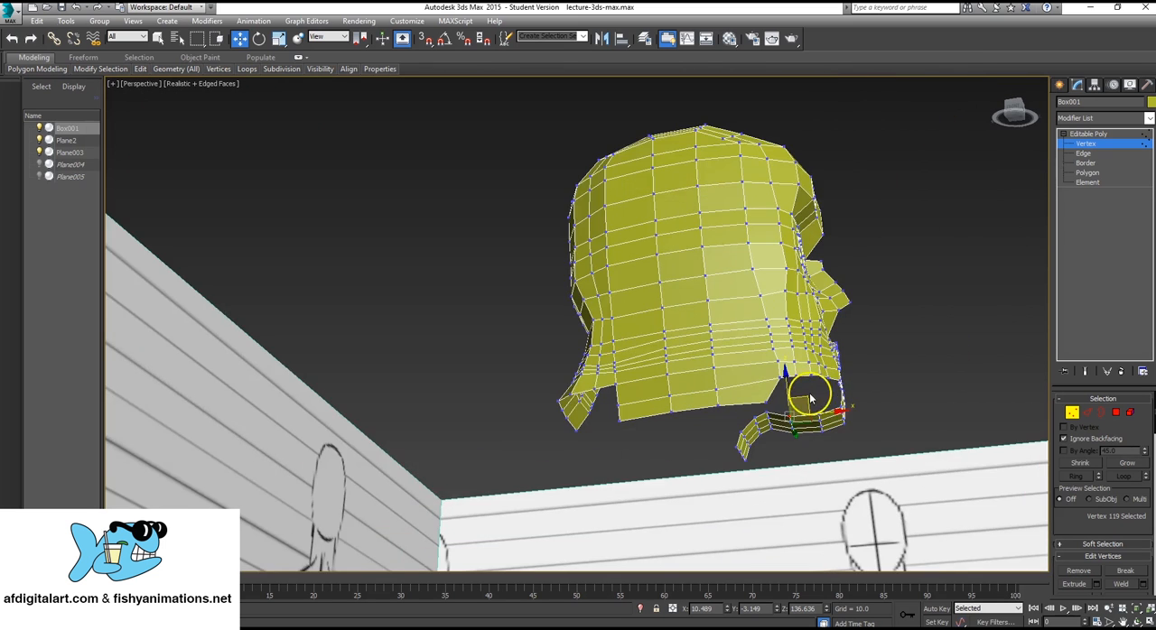
pyautogui.keyDown('alt'); pyautogui.moveTo(810, 398); pyautogui.dragTo(698, 315, button='middle'); pyautogui.keyUp('alt')
pyautogui.scroll(5, 707, 361)
pyautogui.scroll(-5, 707, 361)
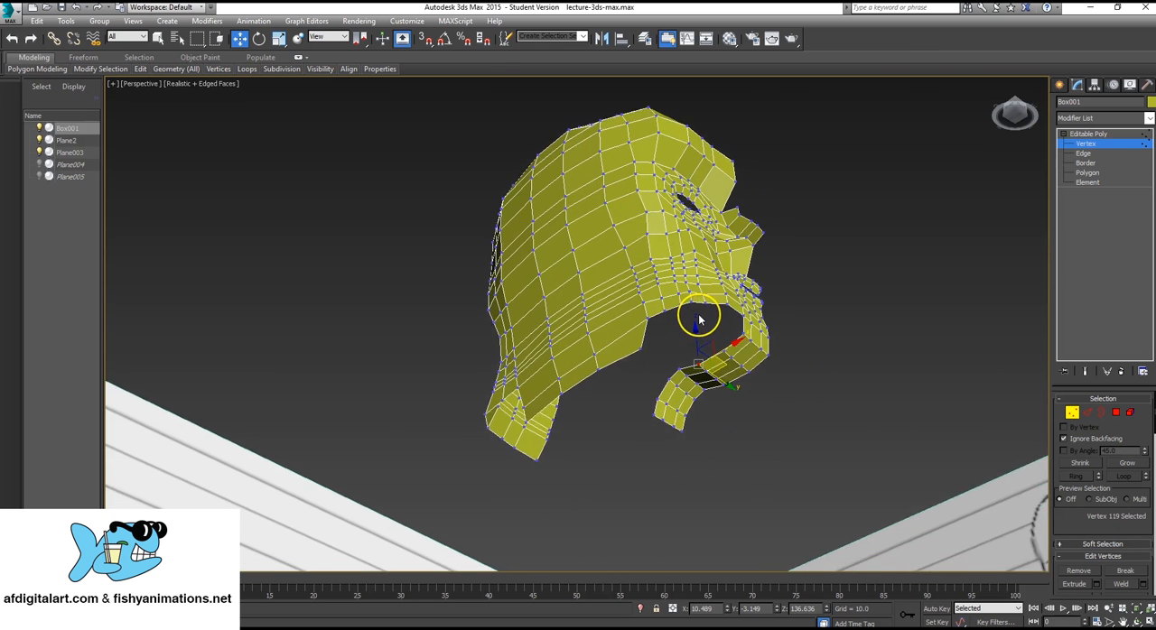
pyautogui.scroll(2, 698, 318)
pyautogui.scroll(2, 698, 319)
# Extrude the two outer edges of the under-jaw strip behind the chin sideways toward the jaw, and raise them slightly.
pyautogui.click(1086, 154)
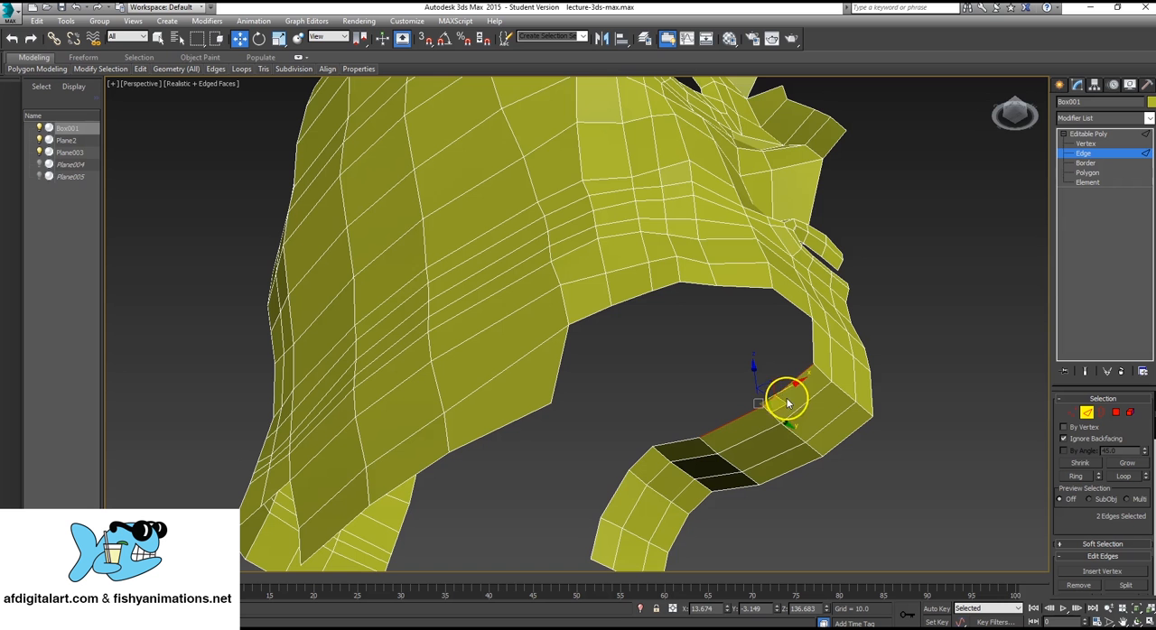
pyautogui.moveTo(774, 421); pyautogui.dragTo(768, 357)
pyautogui.keyDown('alt'); pyautogui.moveTo(768, 357); pyautogui.dragTo(730, 355, button='middle'); pyautogui.keyUp('alt')
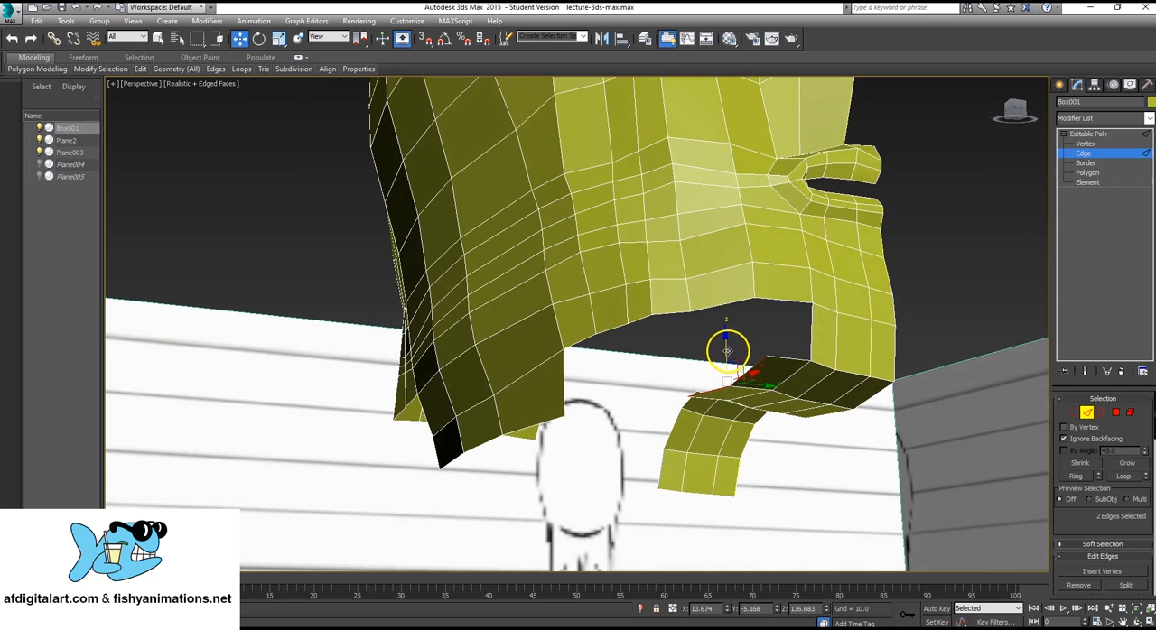
pyautogui.moveTo(727, 350); pyautogui.dragTo(738, 339)
pyautogui.keyDown('alt'); pyautogui.moveTo(739, 339); pyautogui.dragTo(713, 380, button='middle'); pyautogui.keyUp('alt')
# Enlarge the side viewport and set it back to the Right view.
pyautogui.hotkey('alt', 'w')
pyautogui.rightClick(347, 477)
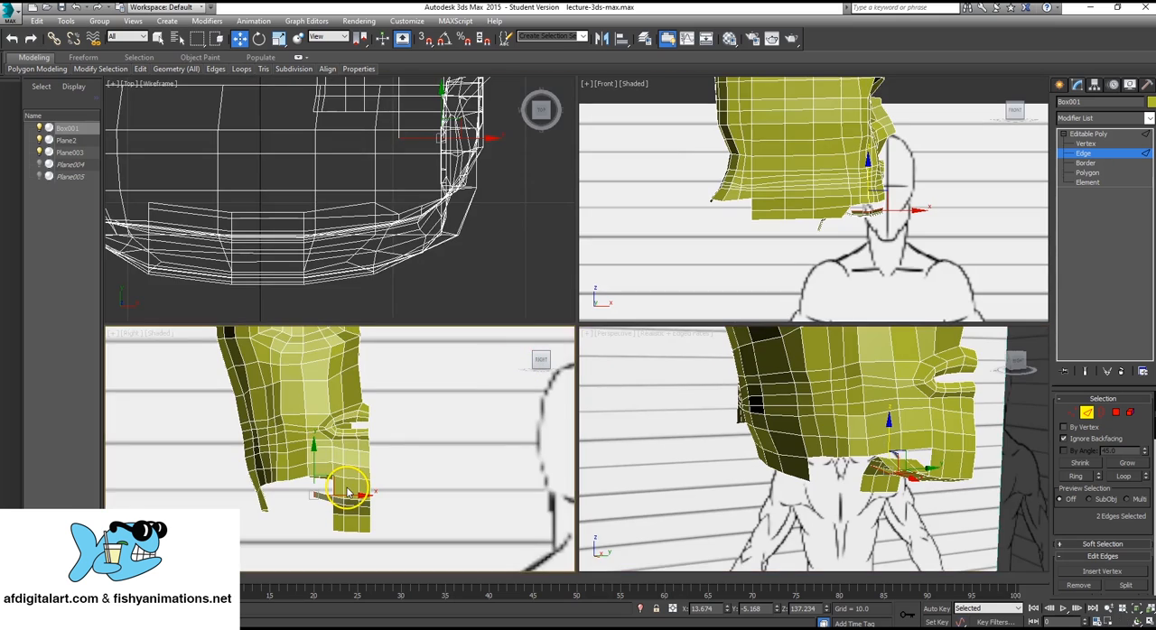
pyautogui.hotkey('alt', 'w')
pyautogui.scroll(1, 564, 365)
pyautogui.keyDown('alt'); pyautogui.moveTo(565, 364); pyautogui.dragTo(564, 365, button='middle'); pyautogui.keyUp('alt')
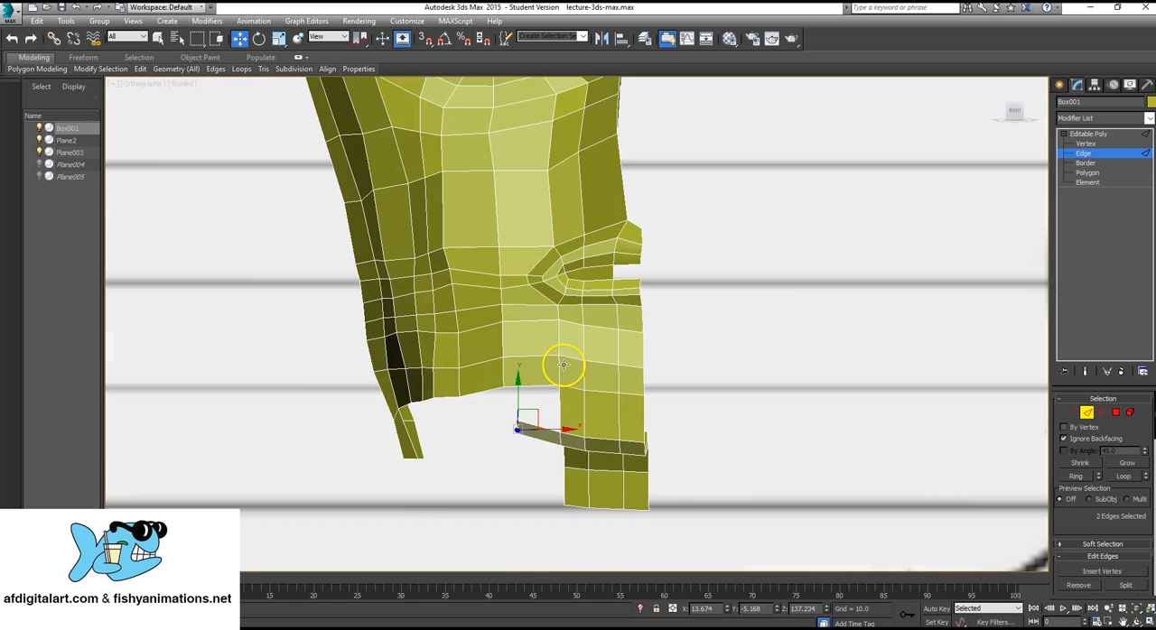
pyautogui.click(142, 84)
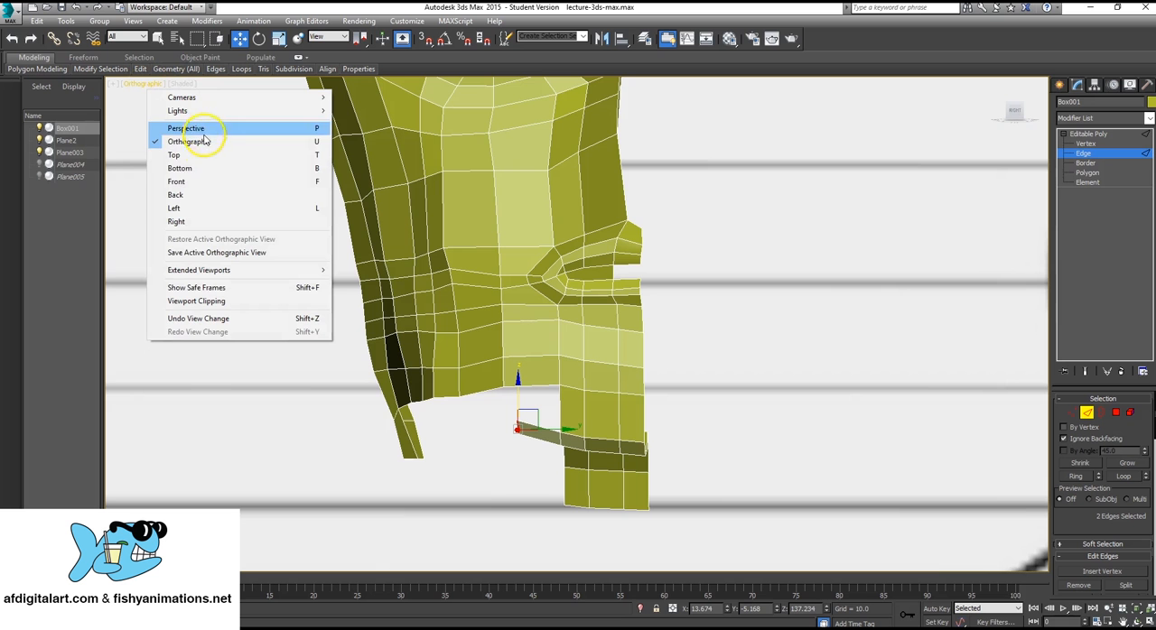
pyautogui.click(178, 221)
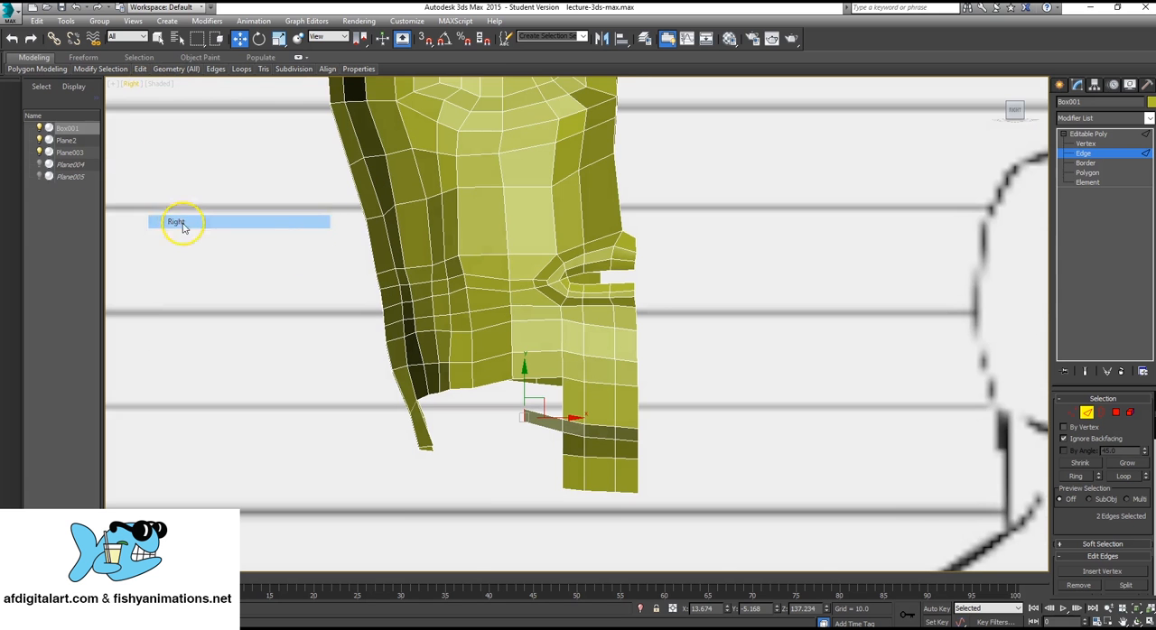
# Extrude the two selected strip edges twice outward and up to the jawline, tilting them about 21 degrees between the extrusions.
pyautogui.scroll(3, 506, 433)
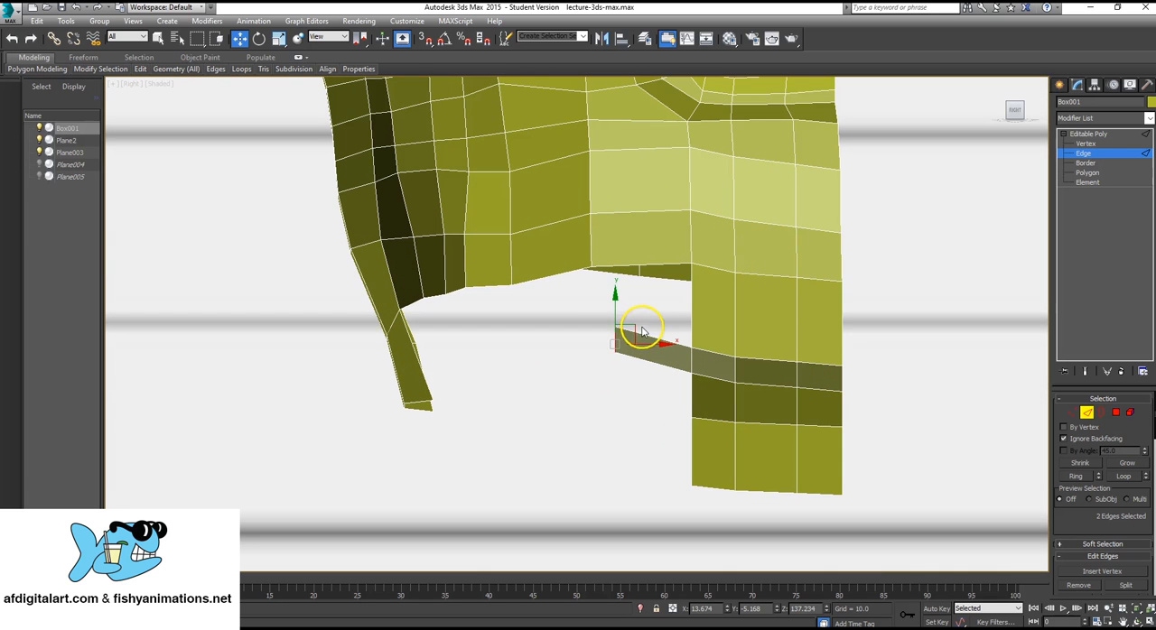
pyautogui.keyDown('shift'); pyautogui.moveTo(636, 325); pyautogui.dragTo(581, 296); pyautogui.keyUp('shift')
pyautogui.press('e')
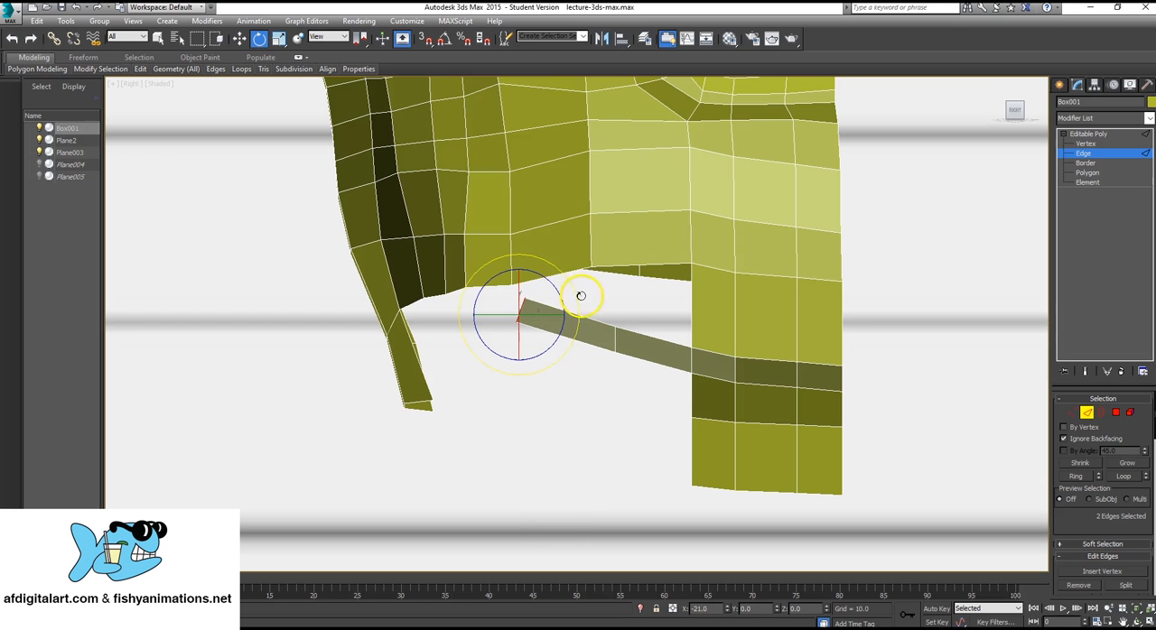
pyautogui.press('w')
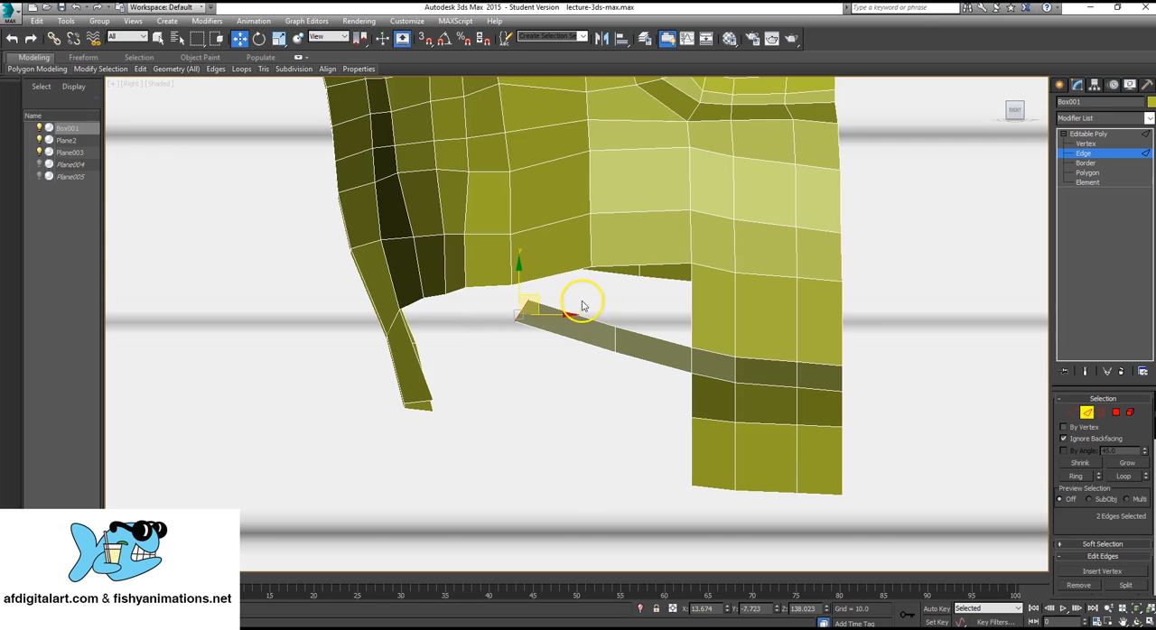
pyautogui.moveTo(543, 303); pyautogui.dragTo(482, 296)
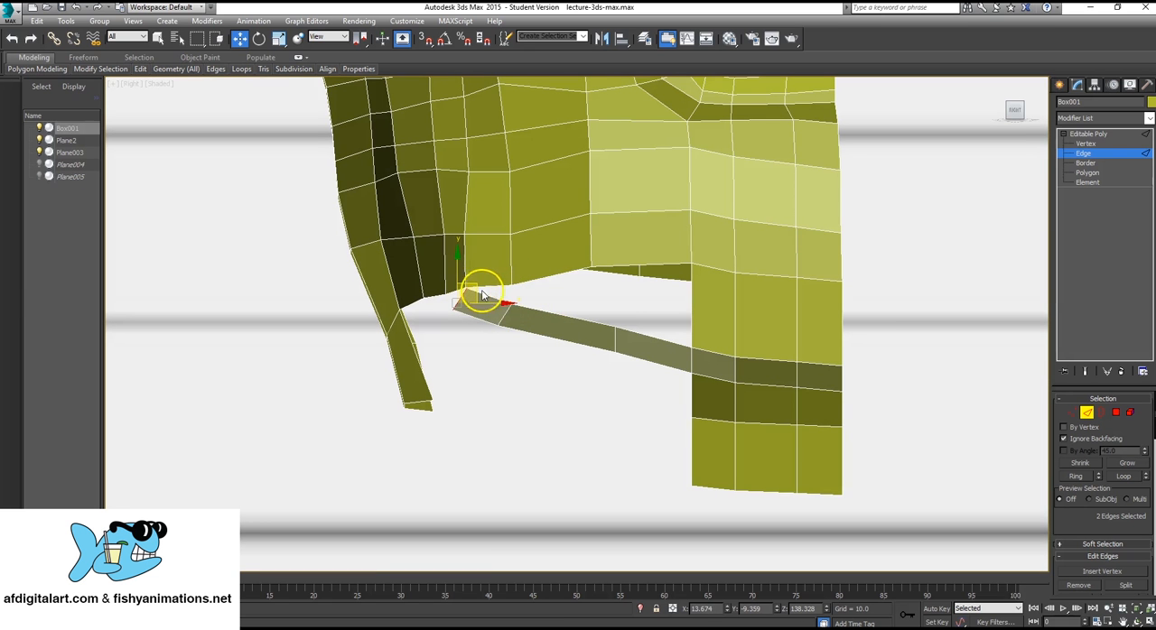
# Lower the vertices at the first bend of the extruded strip slightly, and finish vertex editing.
pyautogui.click(1087, 143)
pyautogui.moveTo(605, 312); pyautogui.dragTo(627, 336)
pyautogui.click(1076, 134)
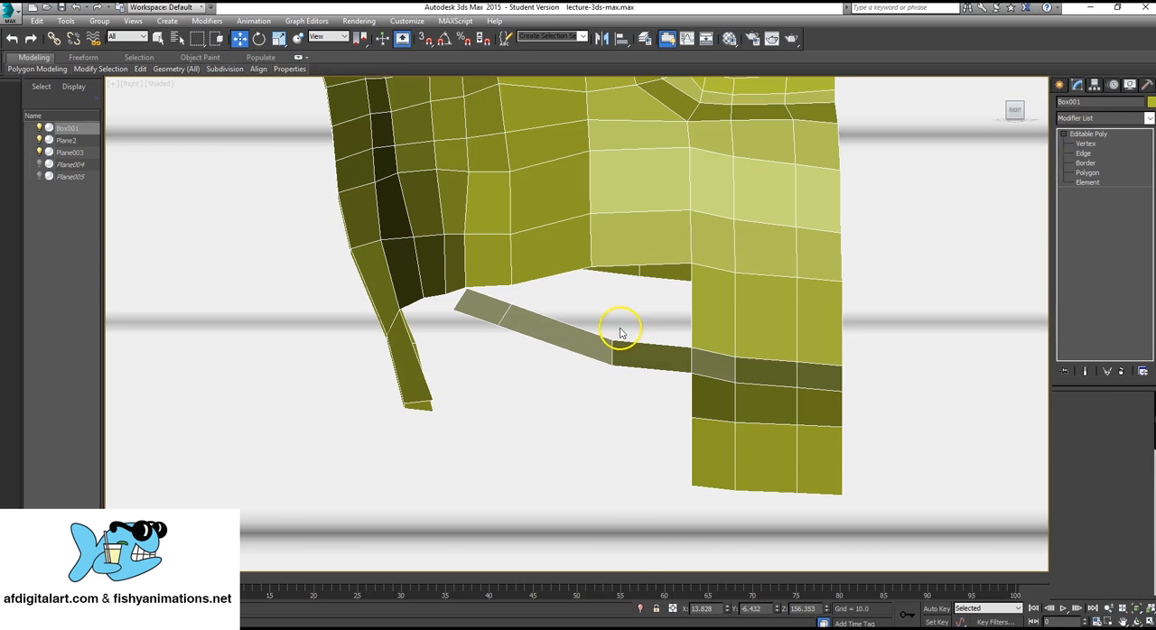
# Examine how the extruded strip meets the lower jawline from several angles in the Perspective view.
pyautogui.click(589, 338)
pyautogui.hotkey('alt', 'w')
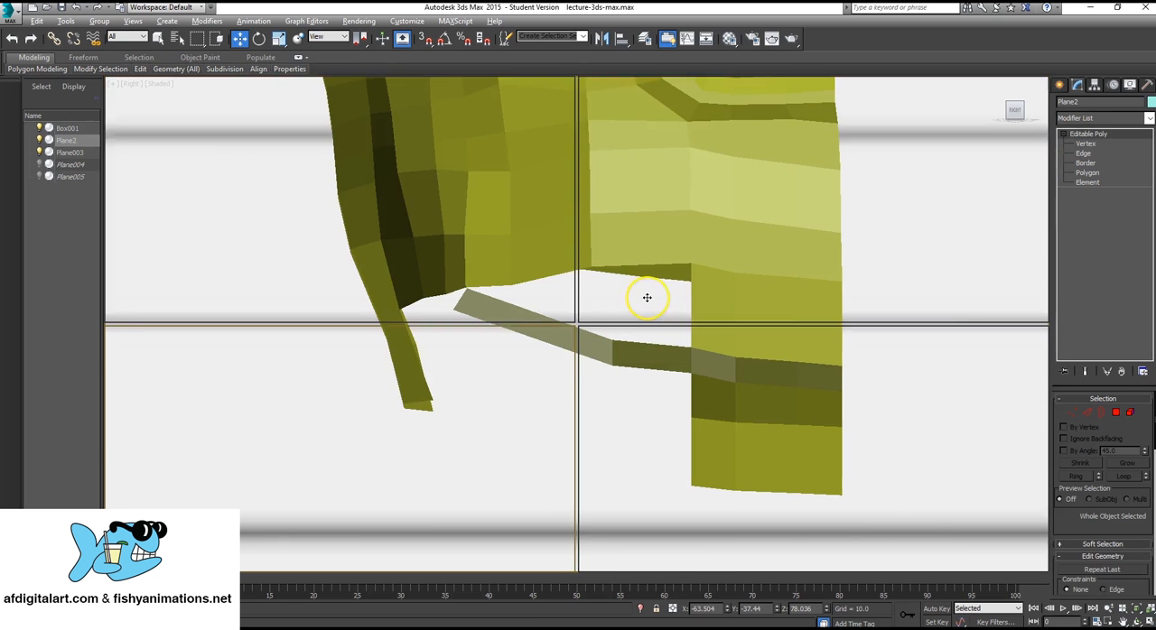
pyautogui.middleClick(848, 404)
pyautogui.hotkey('alt', 'w')
pyautogui.keyDown('alt'); pyautogui.moveTo(810, 426); pyautogui.dragTo(645, 413, button='middle'); pyautogui.keyUp('alt')
pyautogui.scroll(3, 666, 300)
pyautogui.scroll(3, 660, 307)
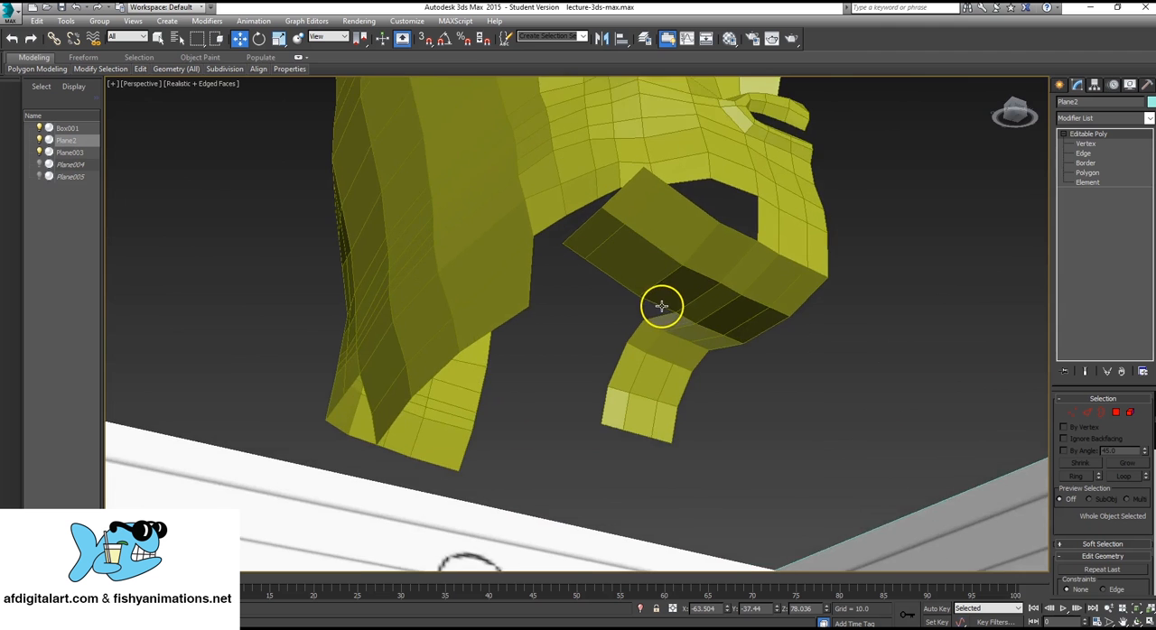
pyautogui.scroll(3, 653, 251)
pyautogui.scroll(4, 636, 268)
pyautogui.scroll(-3, 658, 269)
pyautogui.scroll(2, 660, 271)
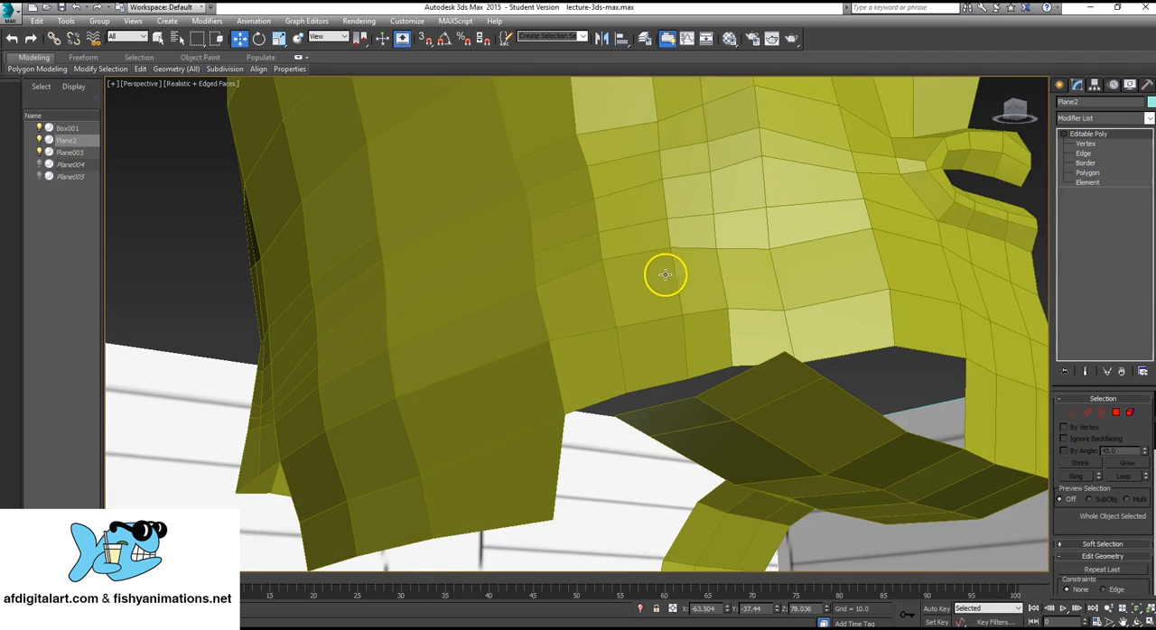
# Collapse the outer end vertices of the extruded strip with the facing vertices along the head's lower jawline.
pyautogui.click(1100, 146)
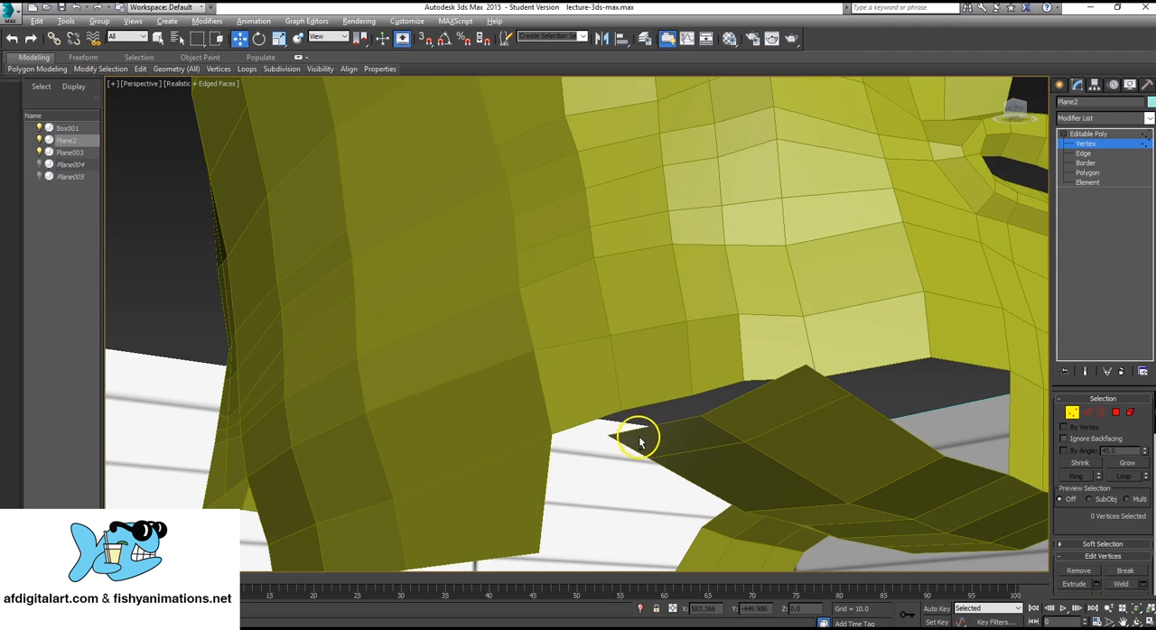
pyautogui.scroll(2, 650, 440)
pyautogui.moveTo(671, 446); pyautogui.dragTo(596, 358, button='middle')
pyautogui.scroll(-2, 560, 338)
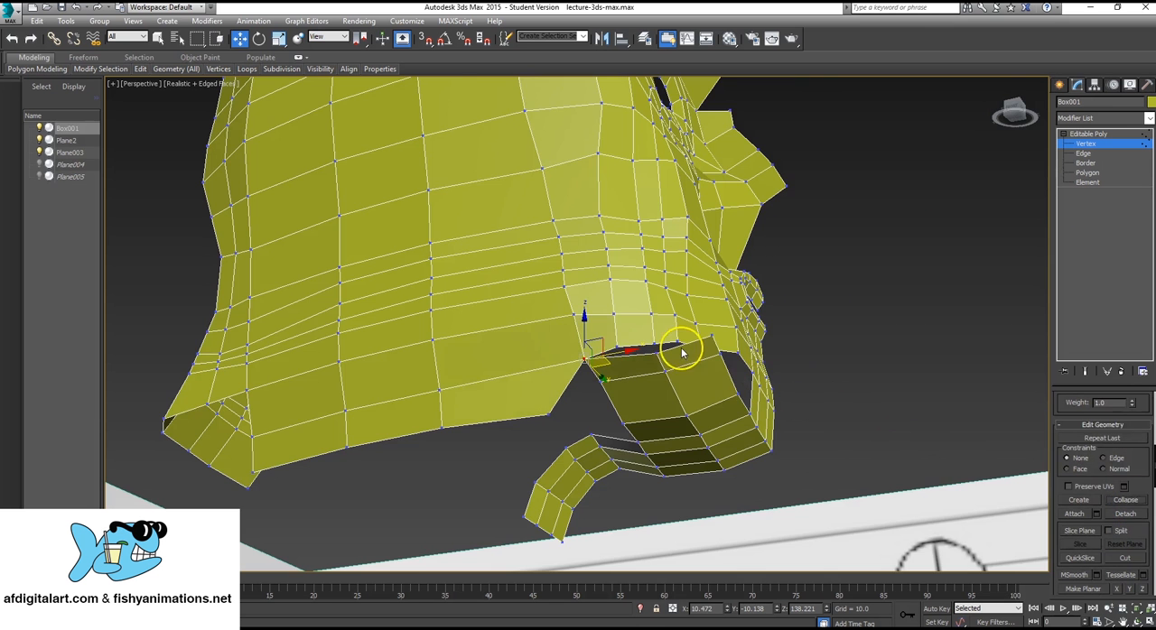
pyautogui.keyDown('alt'); pyautogui.moveTo(682, 352); pyautogui.dragTo(627, 370, button='middle'); pyautogui.keyUp('alt')
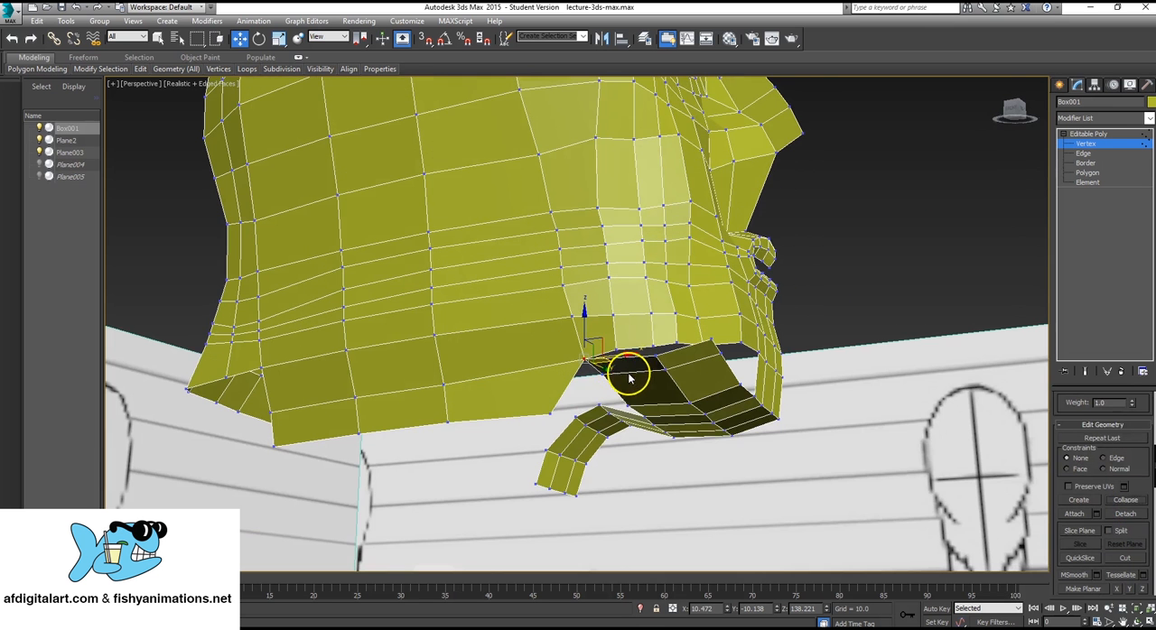
pyautogui.keyDown('ctrl'); pyautogui.click(627, 362); pyautogui.keyUp('ctrl')
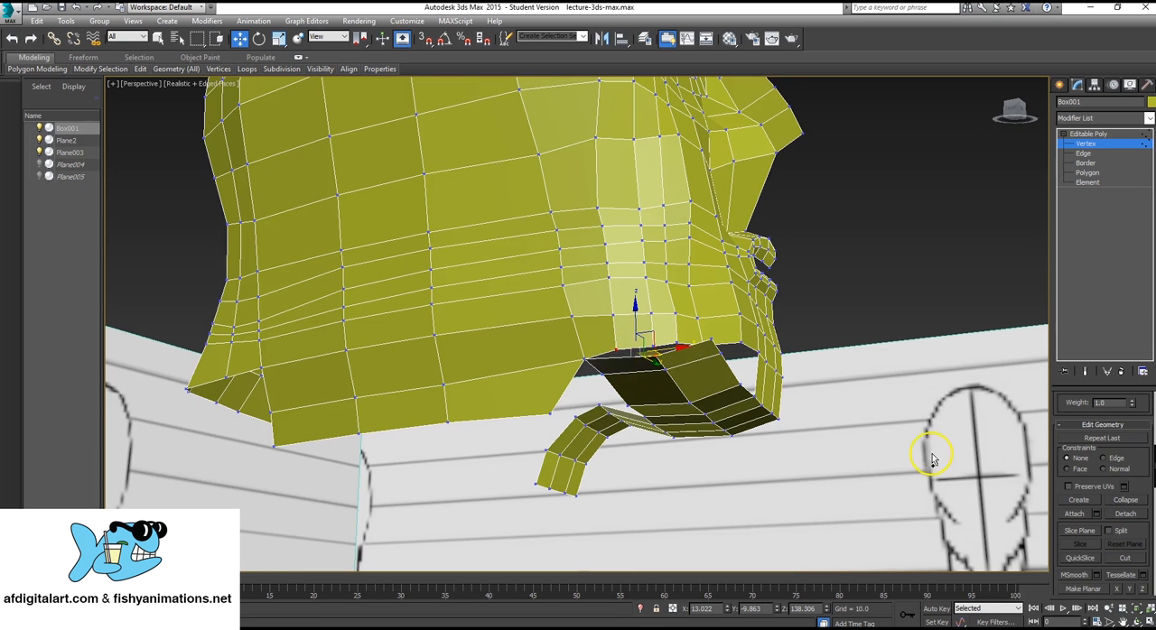
pyautogui.click(1125, 500)
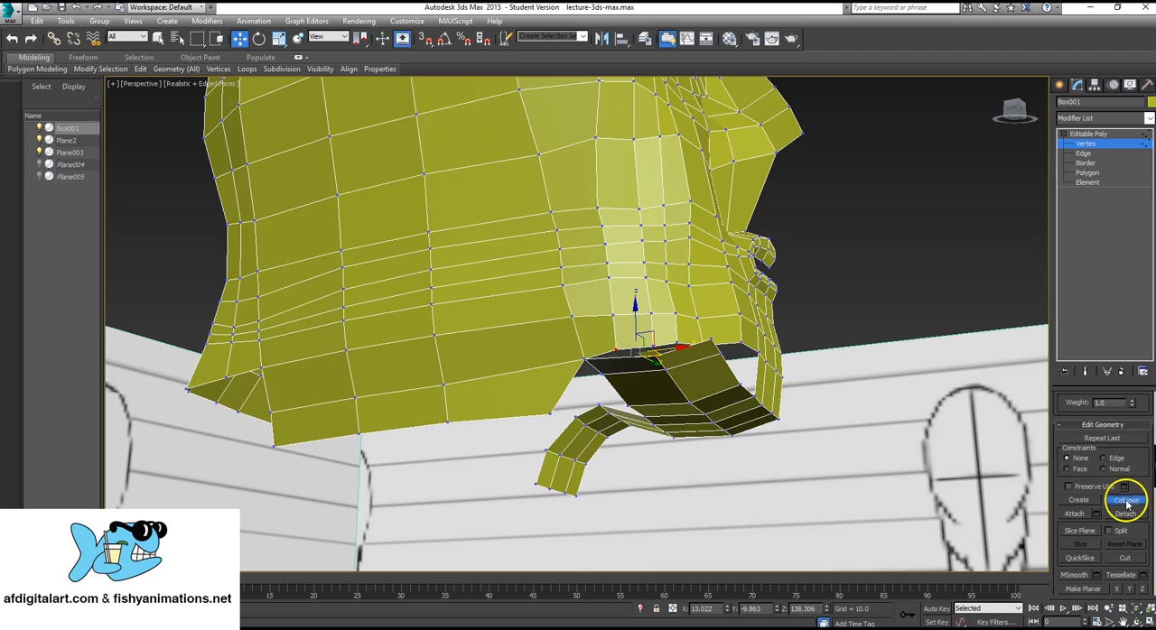
pyautogui.click(712, 341)
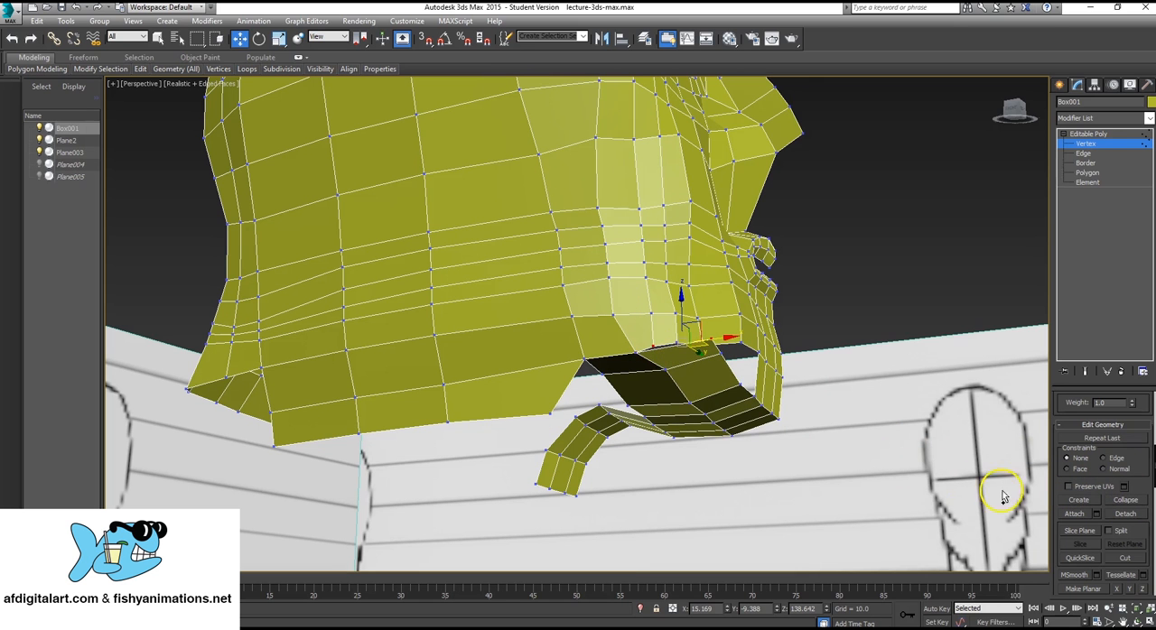
pyautogui.click(1126, 500)
# Try to collapse the next strip vertex with the lower jawline vertex closer to the chin.
pyautogui.keyDown('alt'); pyautogui.moveTo(736, 369); pyautogui.dragTo(673, 424, button='middle'); pyautogui.keyUp('alt')
pyautogui.click(717, 342)
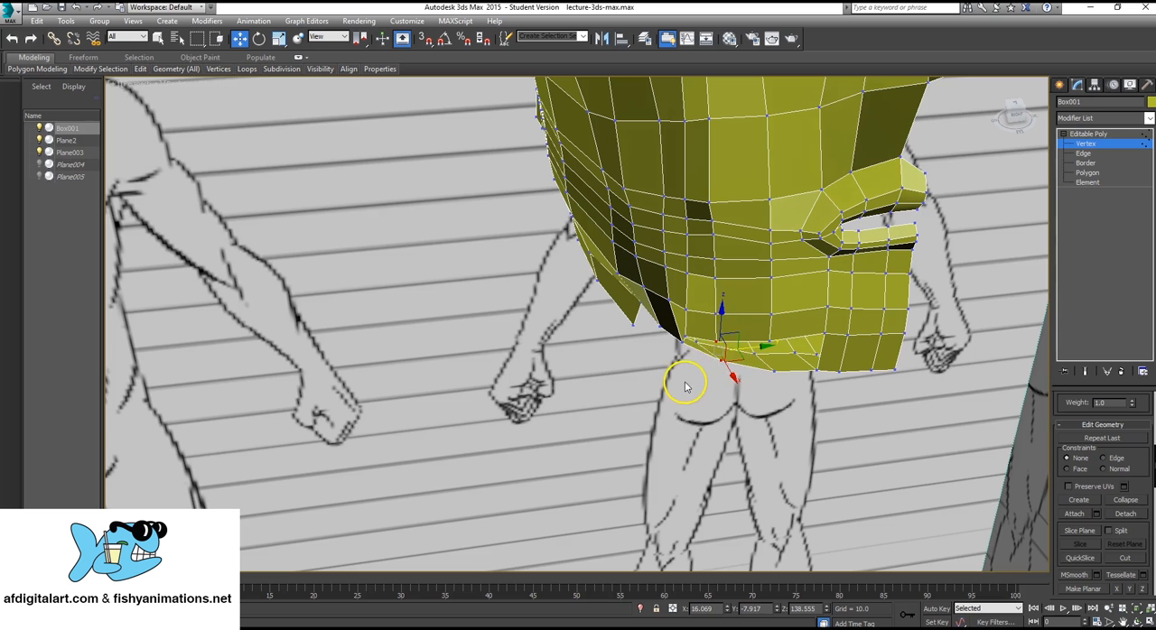
pyautogui.press('q')
pyautogui.scroll(4, 739, 335)
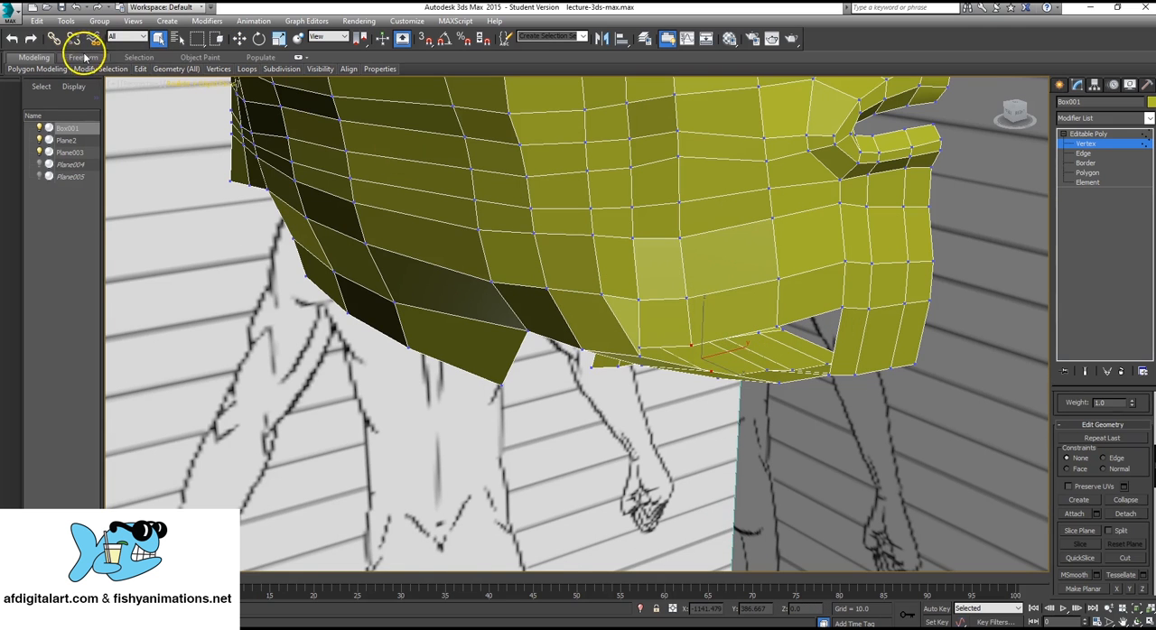
pyautogui.keyDown('alt'); pyautogui.moveTo(709, 261); pyautogui.dragTo(732, 251, button='middle'); pyautogui.keyUp('alt')
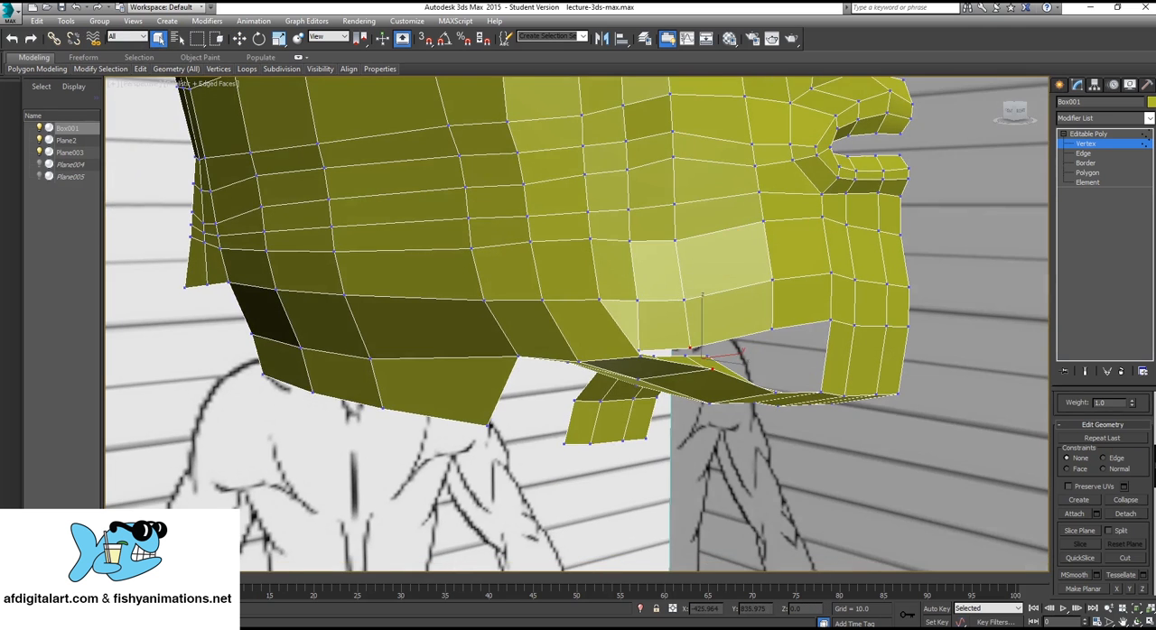
pyautogui.click(1133, 503)
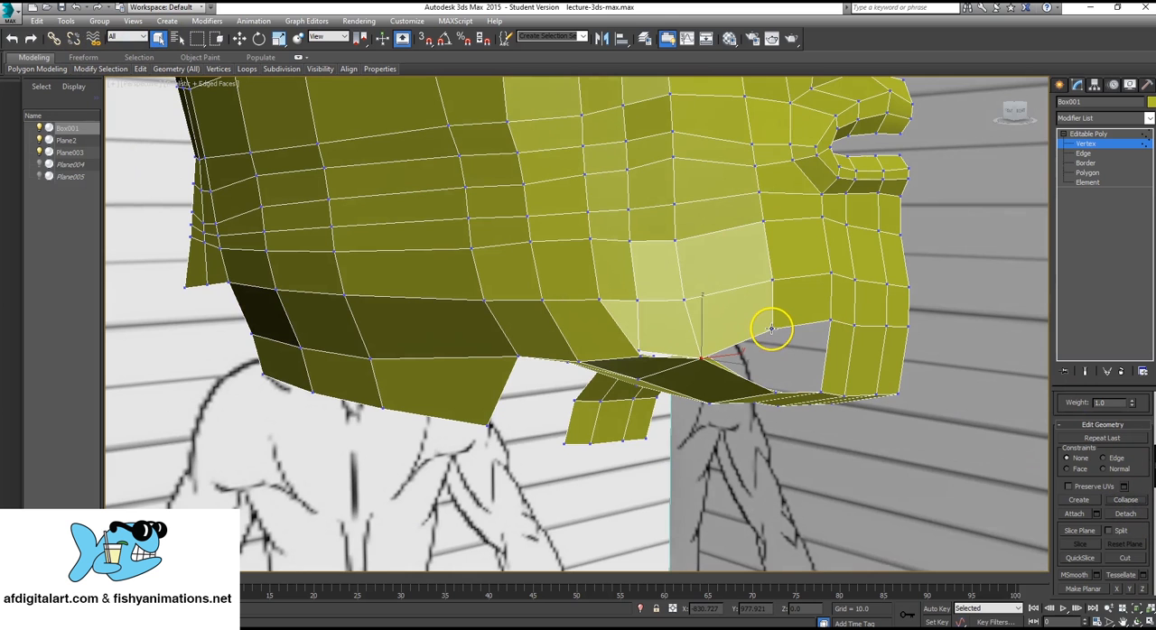
# Move the open jawline vertex beside the joined strip corner slightly toward the middle of the face.
pyautogui.keyDown('alt'); pyautogui.moveTo(775, 392); pyautogui.dragTo(750, 388, button='middle'); pyautogui.keyUp('alt')
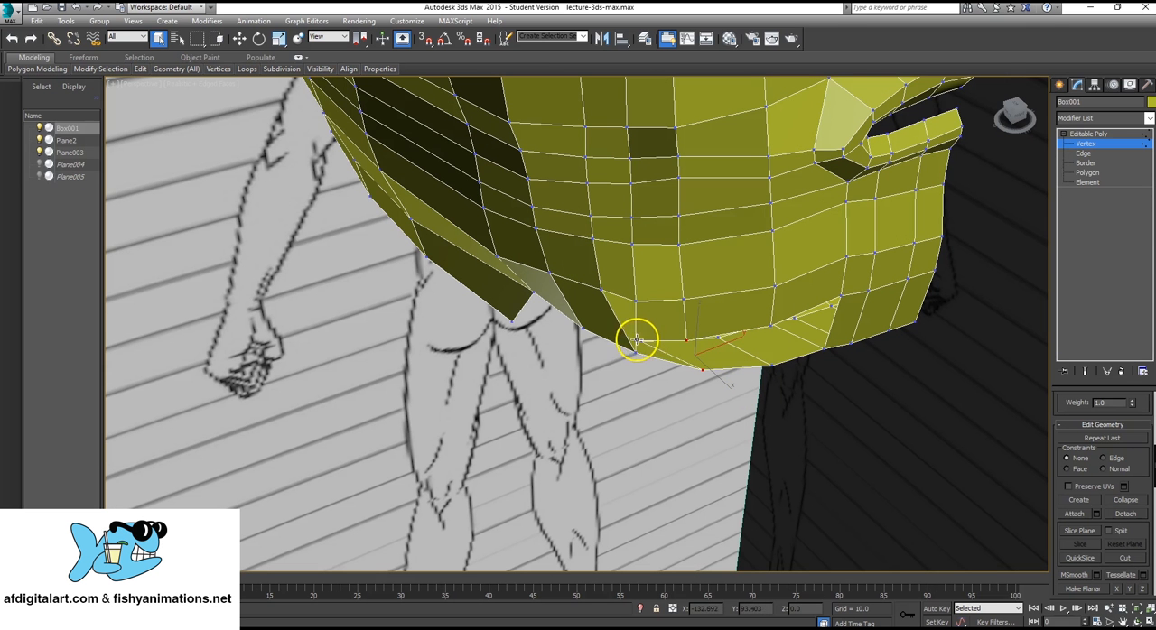
pyautogui.press('w')
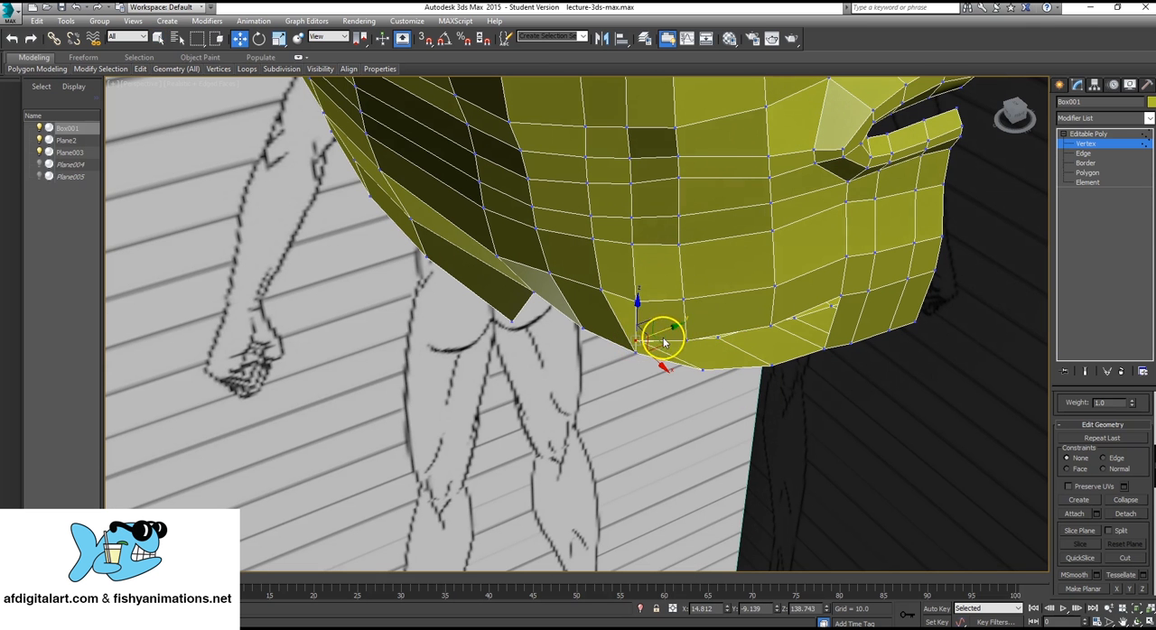
pyautogui.moveTo(671, 331); pyautogui.dragTo(679, 331)
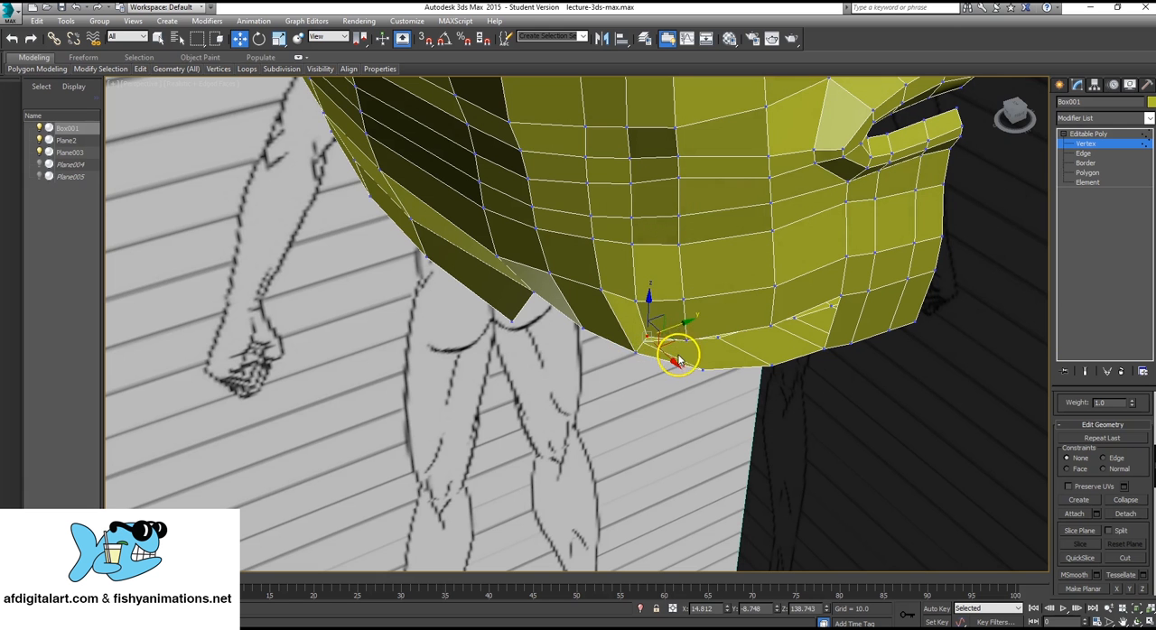
# Collapse the adjusted jawline vertex with the facing strip vertex, and shift the seam vertex toward the face's midline and slightly back.
pyautogui.keyDown('alt'); pyautogui.moveTo(687, 370); pyautogui.dragTo(642, 294, button='middle'); pyautogui.keyUp('alt')
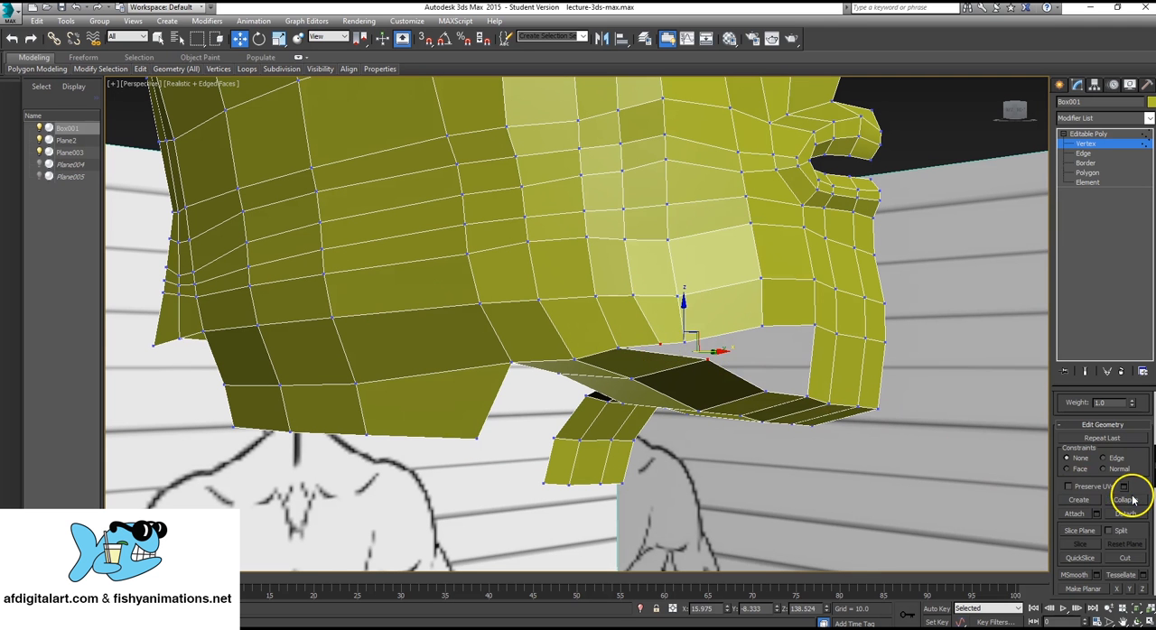
pyautogui.keyDown('alt'); pyautogui.moveTo(792, 372); pyautogui.dragTo(728, 395, button='middle'); pyautogui.keyUp('alt')
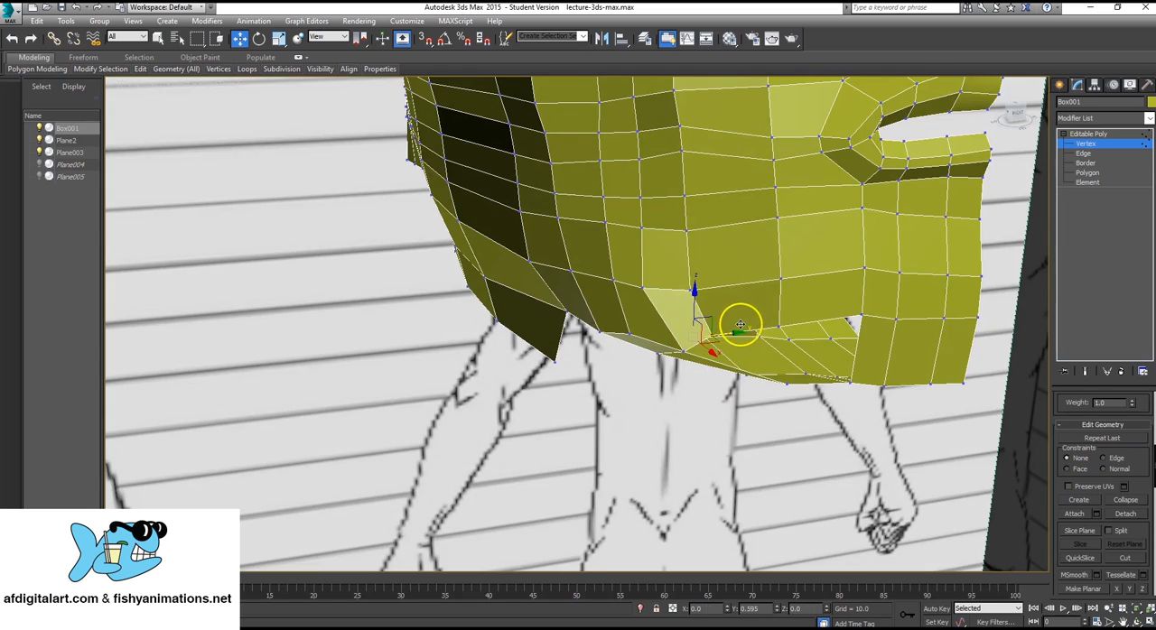
pyautogui.keyDown('alt'); pyautogui.moveTo(740, 324); pyautogui.dragTo(834, 270, button='middle'); pyautogui.keyUp('alt')
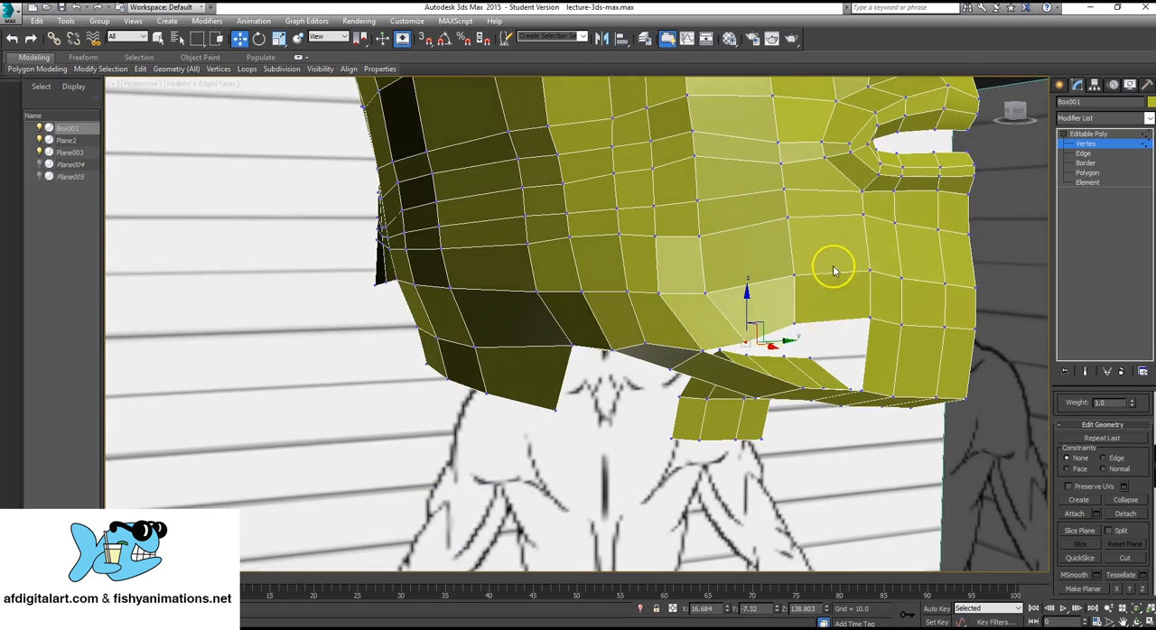
pyautogui.keyDown('alt'); pyautogui.moveTo(701, 354); pyautogui.dragTo(746, 329, button='middle'); pyautogui.keyUp('alt')
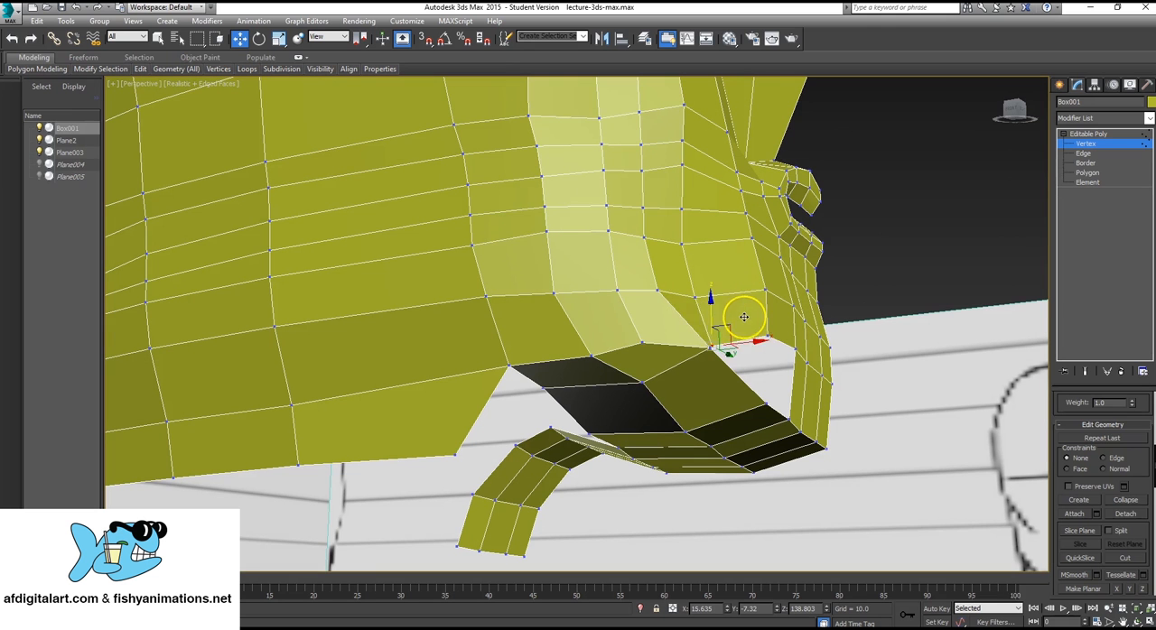
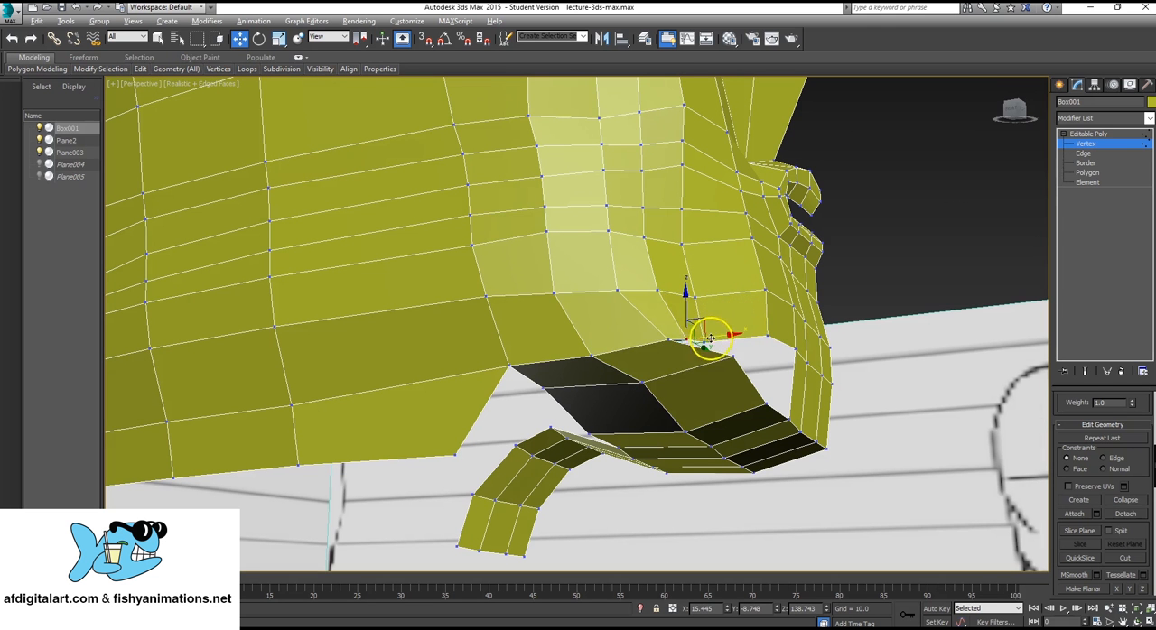
# Move the open side vertex of the under-chin strip slightly downward, near the chin.
pyautogui.keyDown('alt'); pyautogui.moveTo(710, 338); pyautogui.dragTo(742, 432, button='middle'); pyautogui.keyUp('alt')
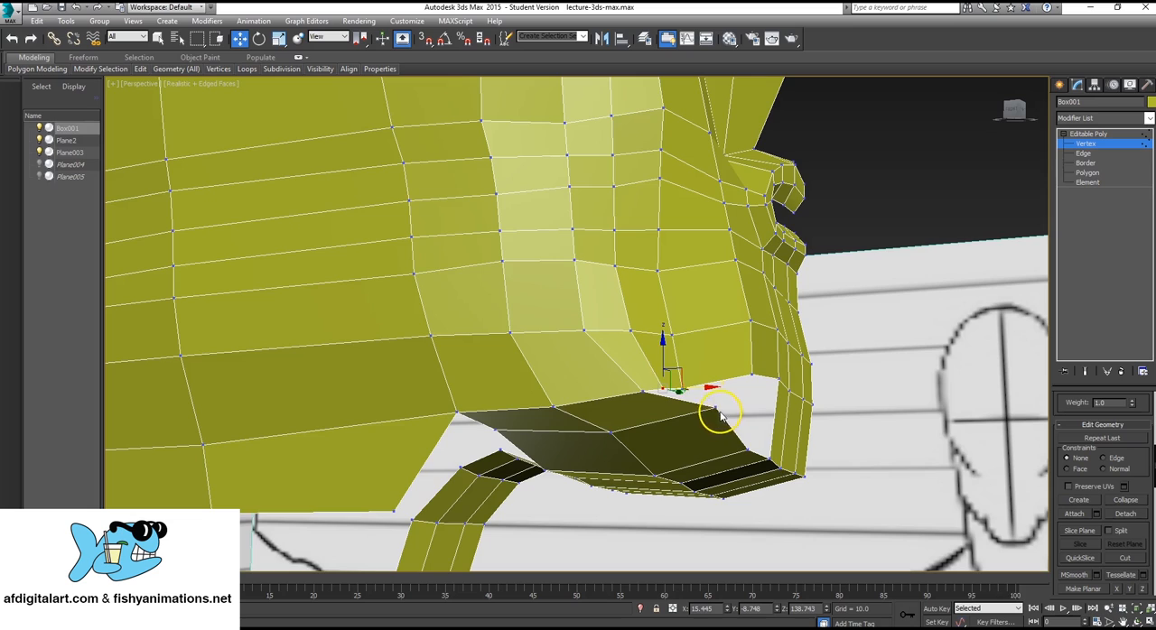
pyautogui.click(717, 409)
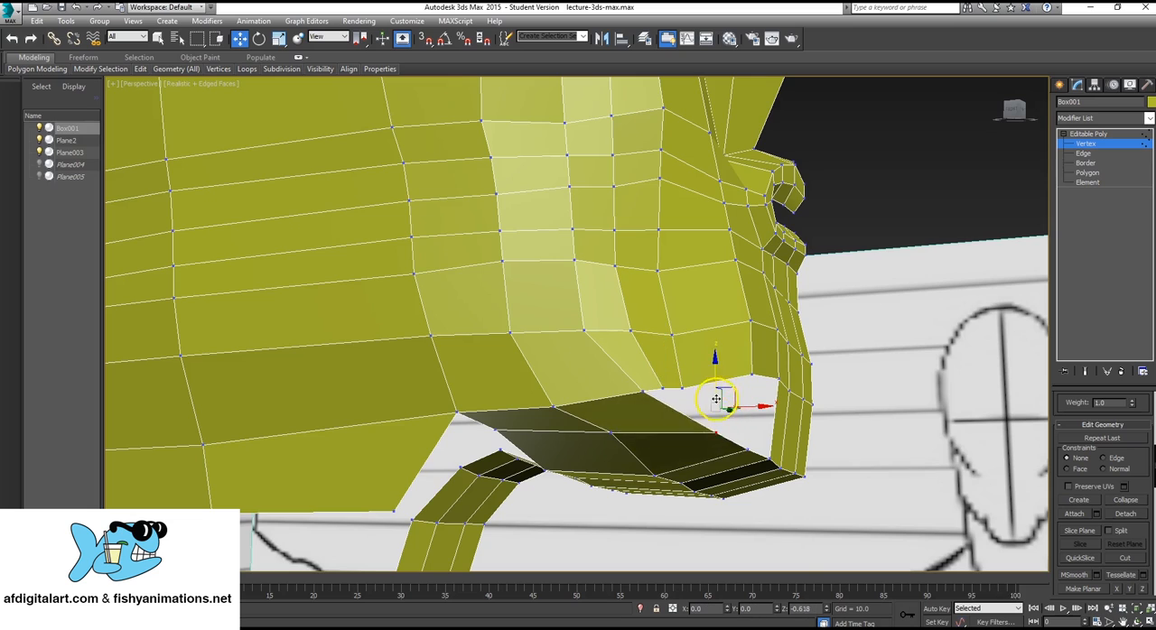
pyautogui.keyDown('alt'); pyautogui.moveTo(622, 392); pyautogui.dragTo(601, 403, button='middle'); pyautogui.keyUp('alt')
# Delete the two polygons at the outer end of the under-chin strip that join it to the jawline.
pyautogui.click(1086, 173)
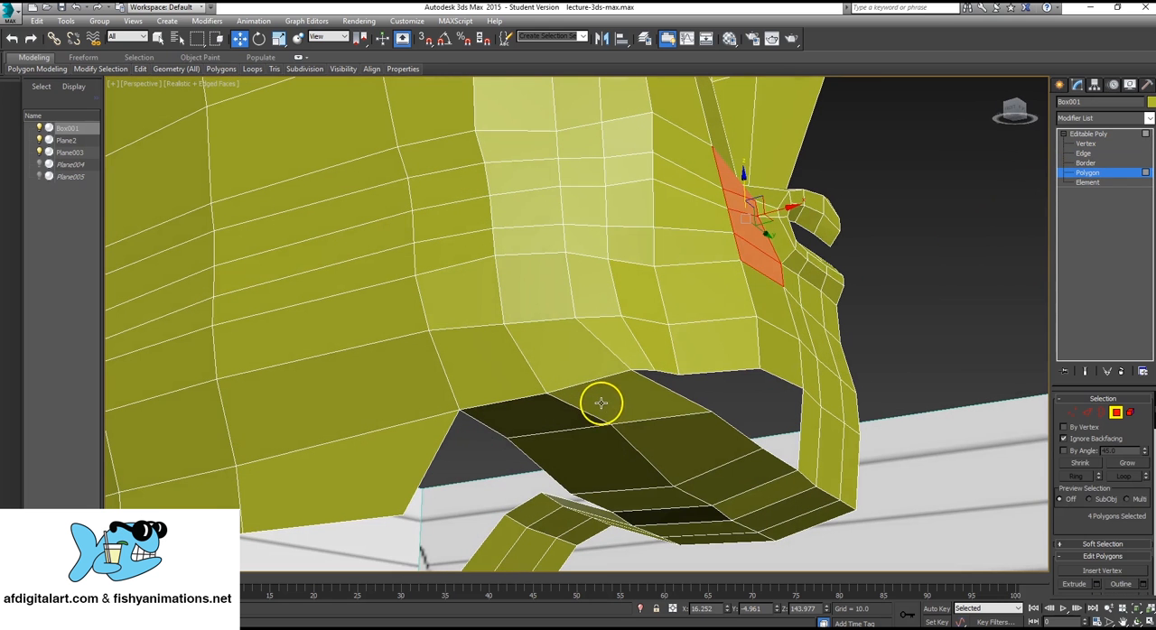
pyautogui.click(640, 392)
pyautogui.keyDown('ctrl'); pyautogui.click(545, 423); pyautogui.keyUp('ctrl')
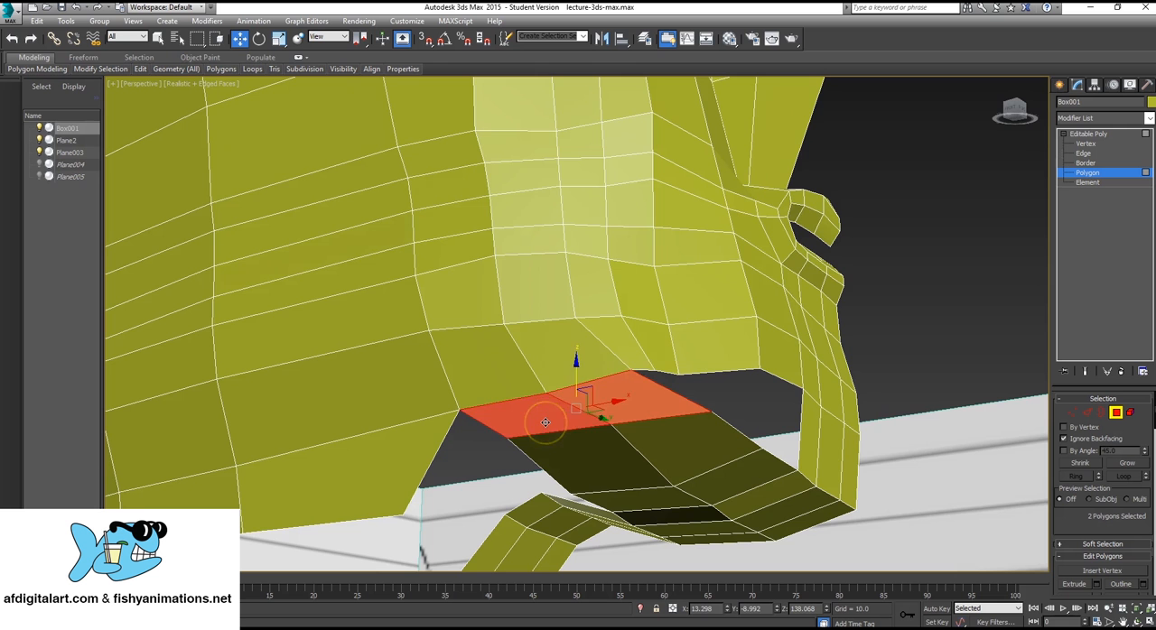
pyautogui.press('Delete')
# Create a four-sided polygon beside the chin, filling the gap between the lower jawline and the edge of the under-chin strip.
pyautogui.keyDown('alt'); pyautogui.moveTo(779, 384); pyautogui.dragTo(701, 320, button='middle'); pyautogui.keyUp('alt')
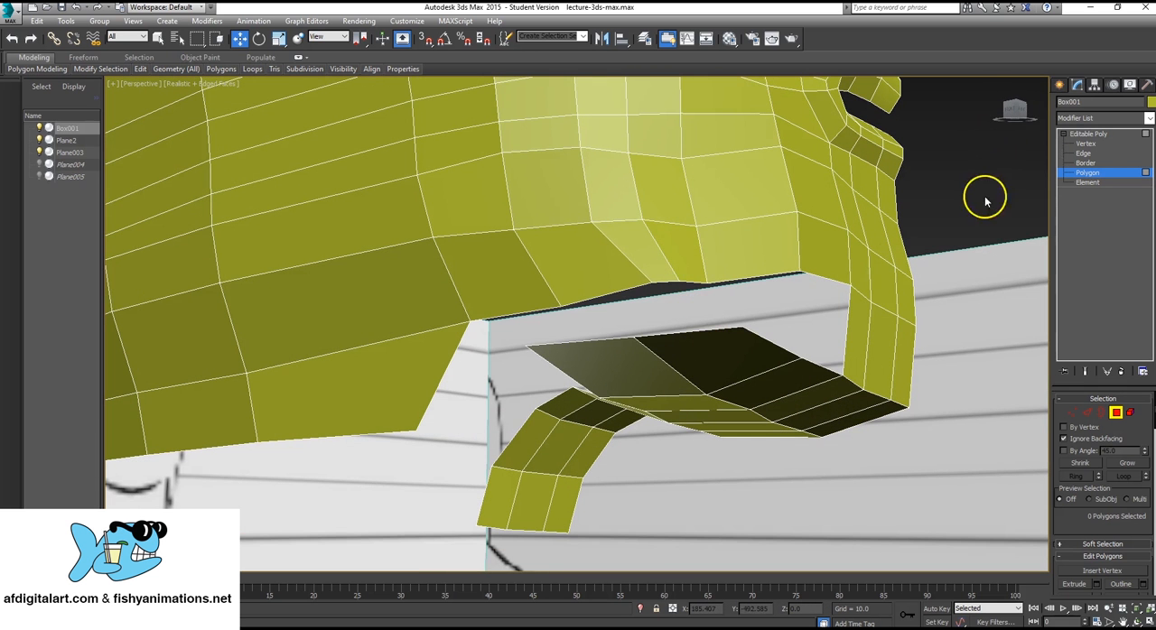
pyautogui.keyDown('alt'); pyautogui.moveTo(864, 265); pyautogui.dragTo(831, 281, button='middle'); pyautogui.keyUp('alt')
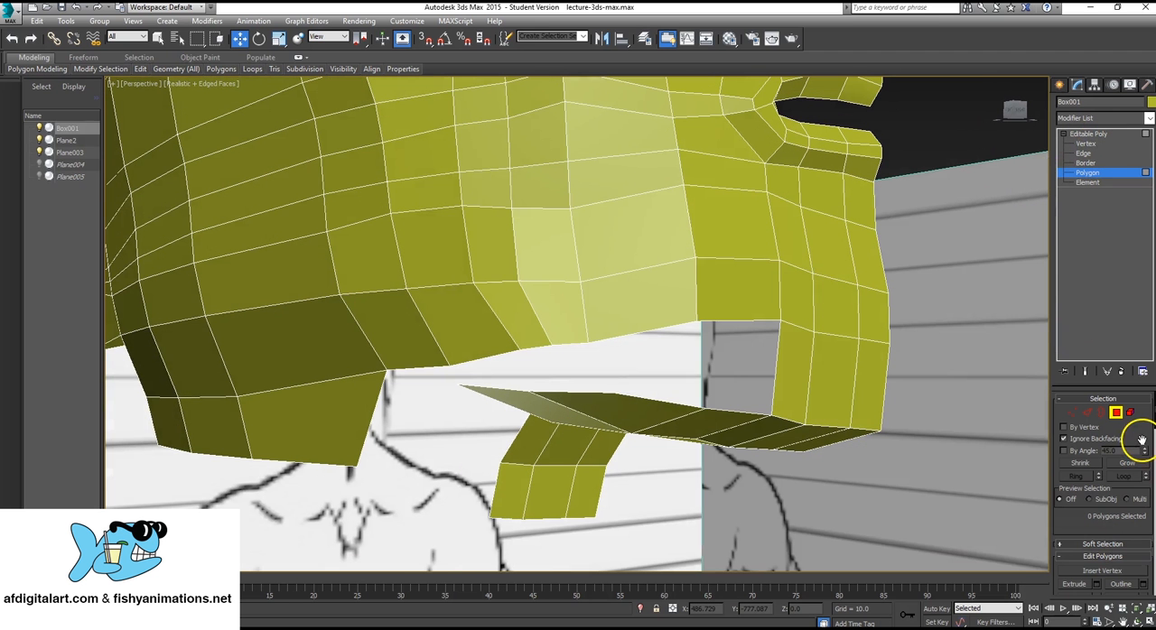
pyautogui.scroll(-4, 1124, 452)
pyautogui.scroll(-2, 1115, 470)
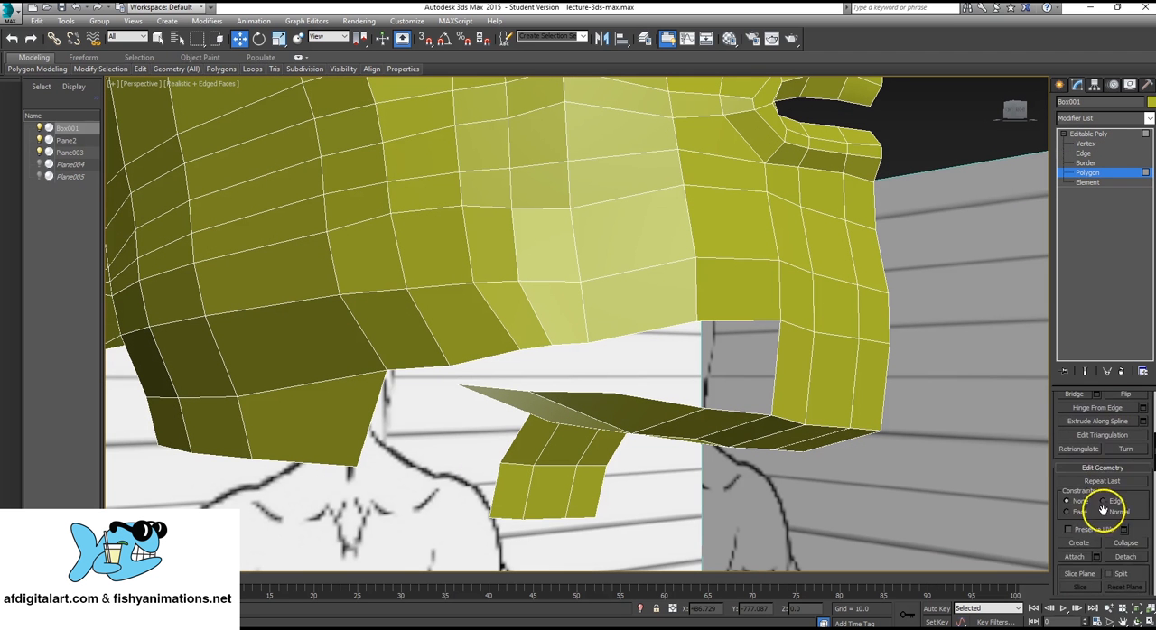
pyautogui.click(1079, 543)
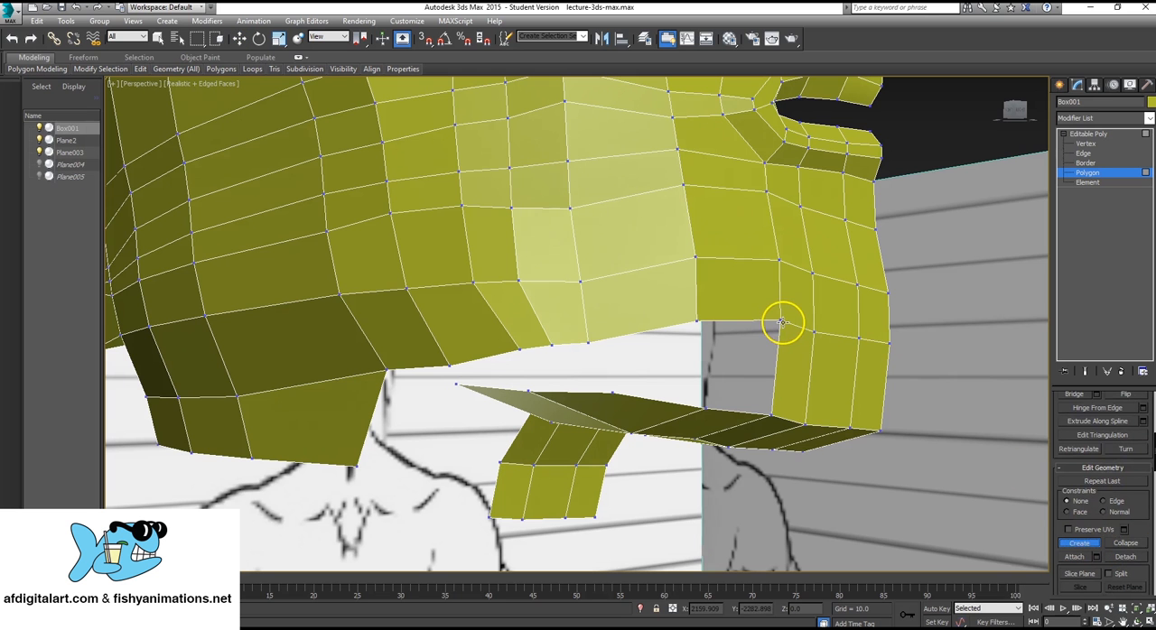
pyautogui.click(694, 321)
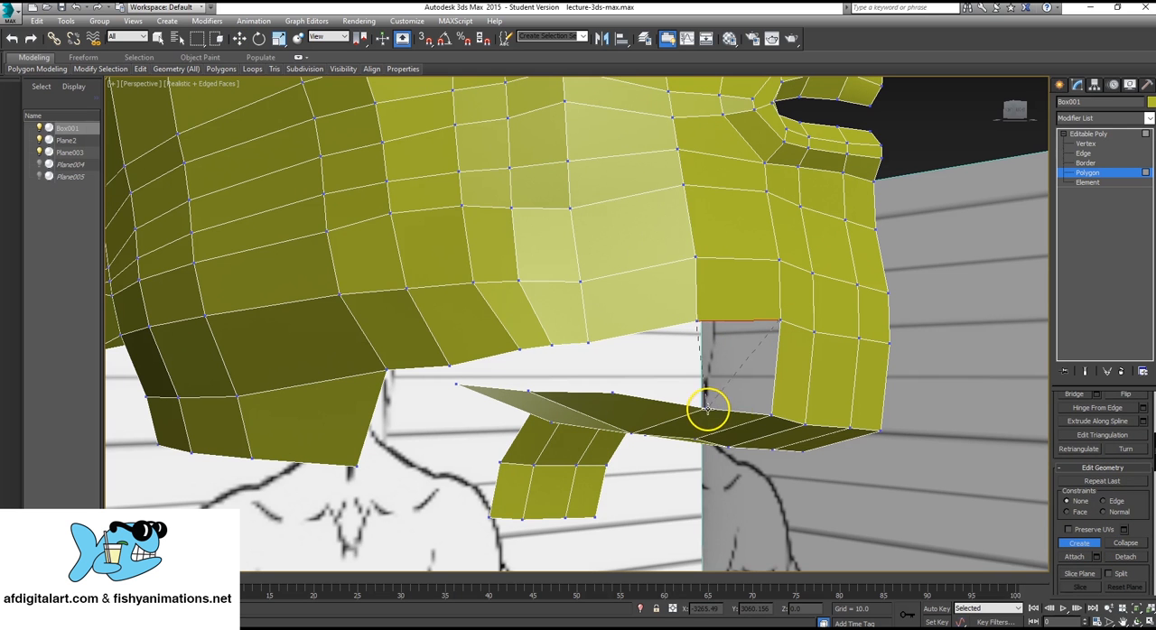
pyautogui.click(706, 409)
pyautogui.click(770, 414)
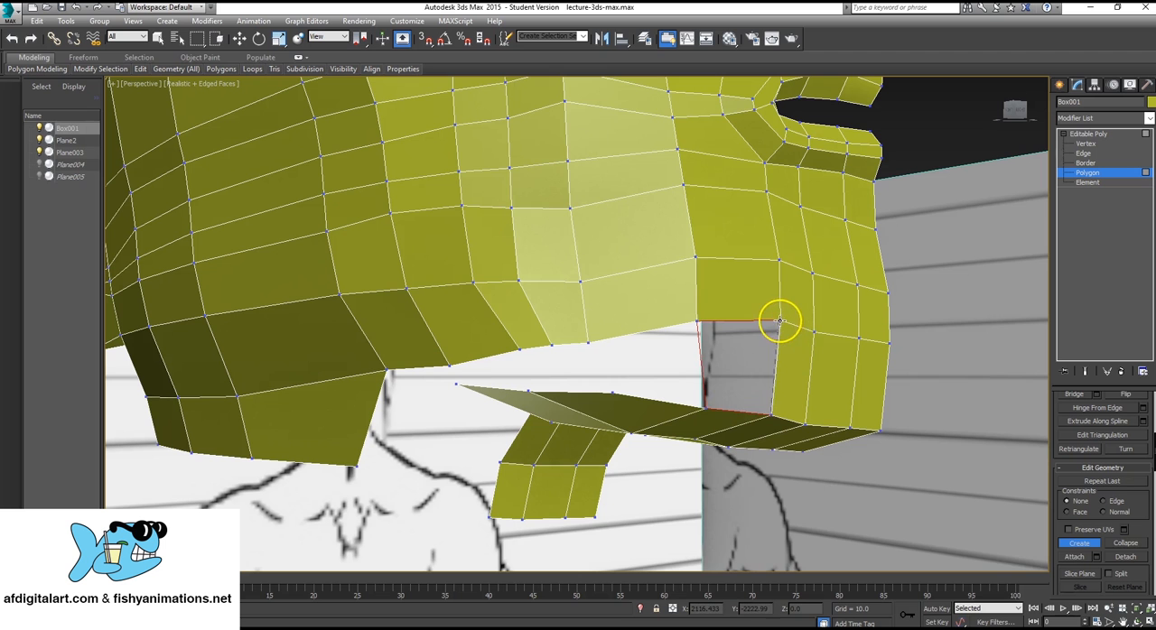
pyautogui.click(781, 321)
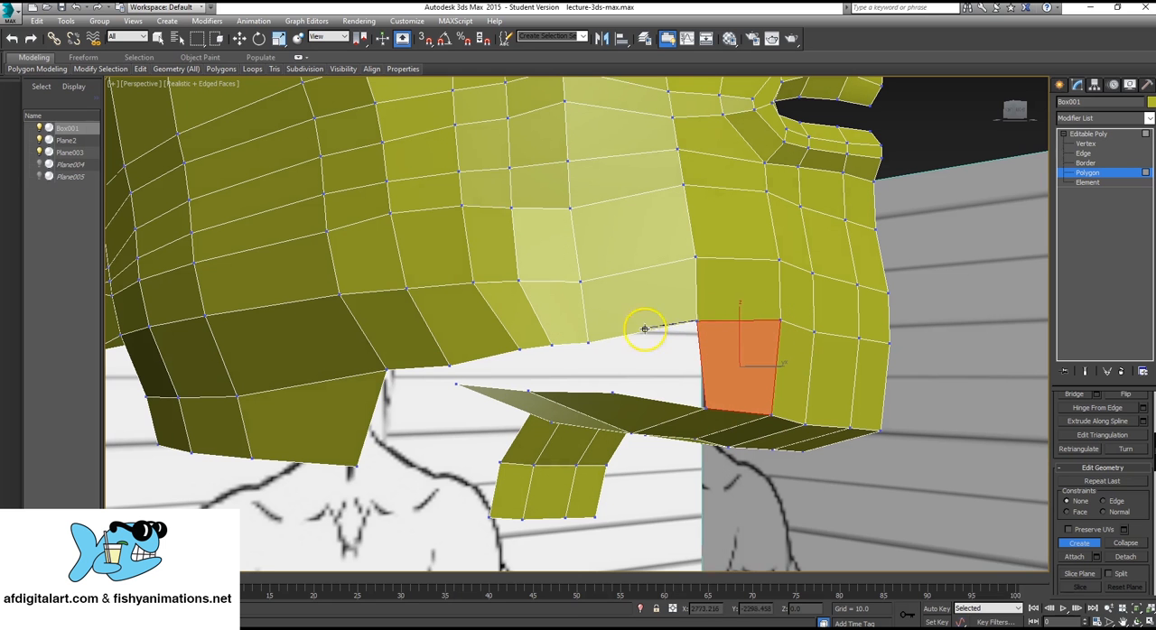
# Create two more polygons from the chin toward the back of the jaw, bridging the jawline and the strip's edge.
pyautogui.click(612, 394)
pyautogui.click(703, 410)
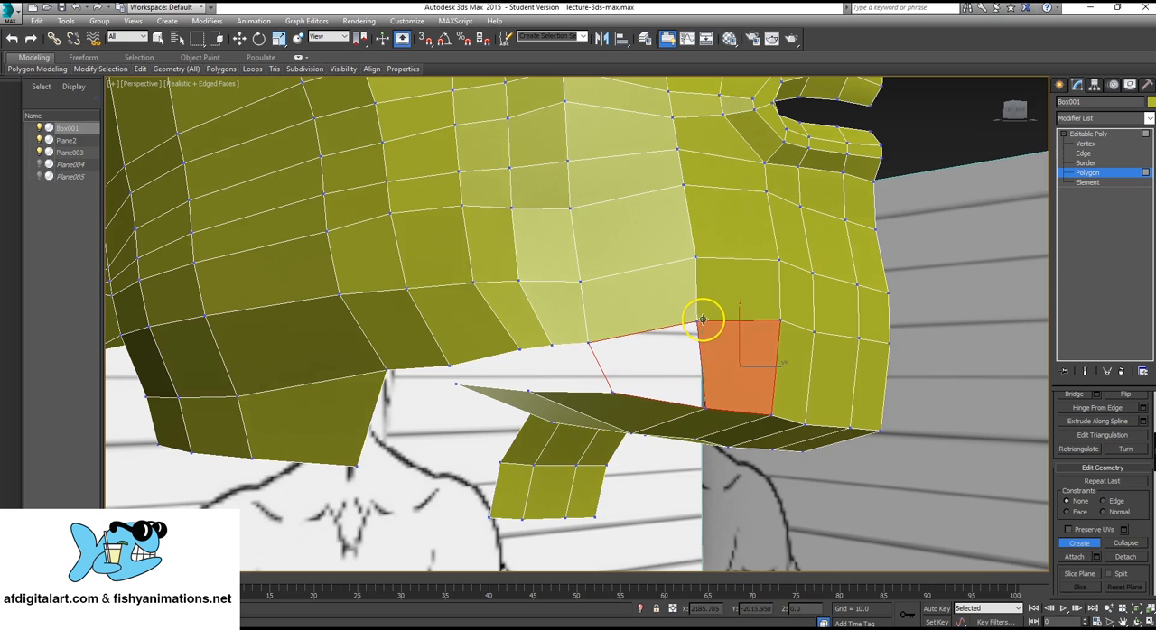
pyautogui.click(696, 321)
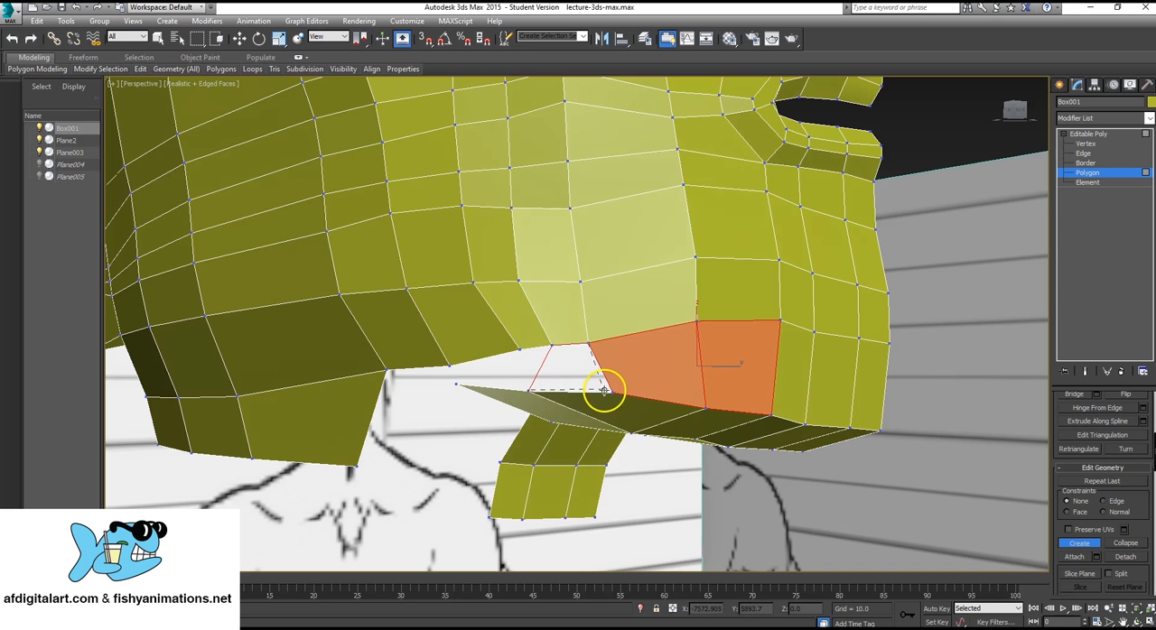
pyautogui.click(553, 344)
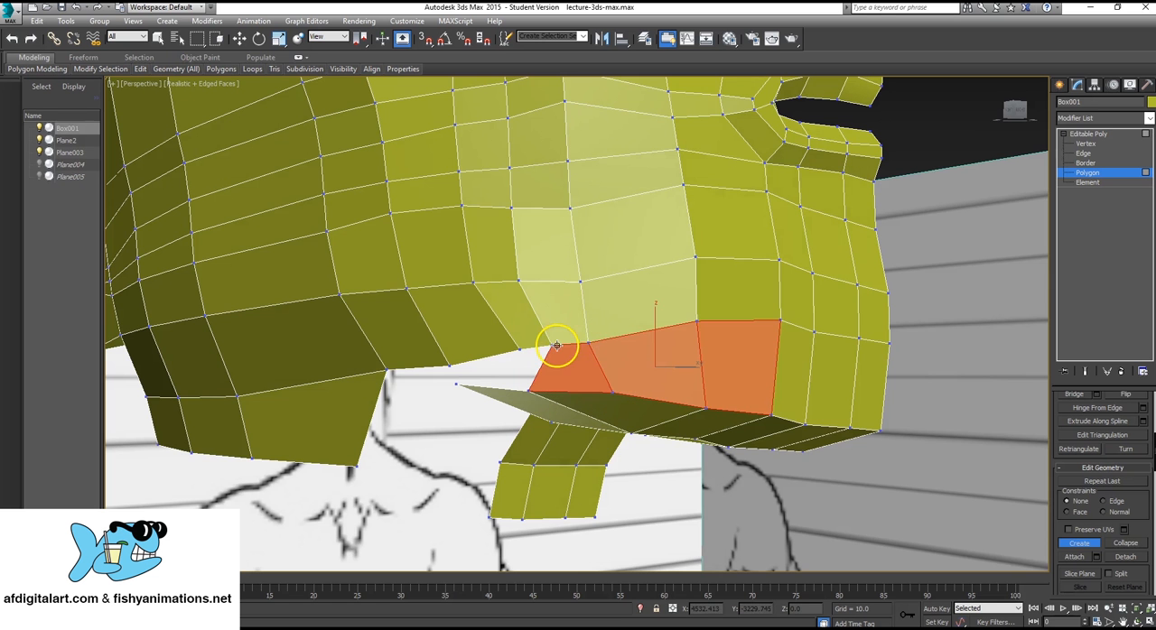
# Create a polygon joining the next jawline segment to the strip's outer middle vertex and the last created polygon.
pyautogui.moveTo(549, 346)
pyautogui.keyDown('alt'); pyautogui.mouseDown(button='middle')
pyautogui.moveTo(547, 355)
pyautogui.moveTo(564, 333)
pyautogui.mouseUp(button='middle'); pyautogui.keyUp('alt')
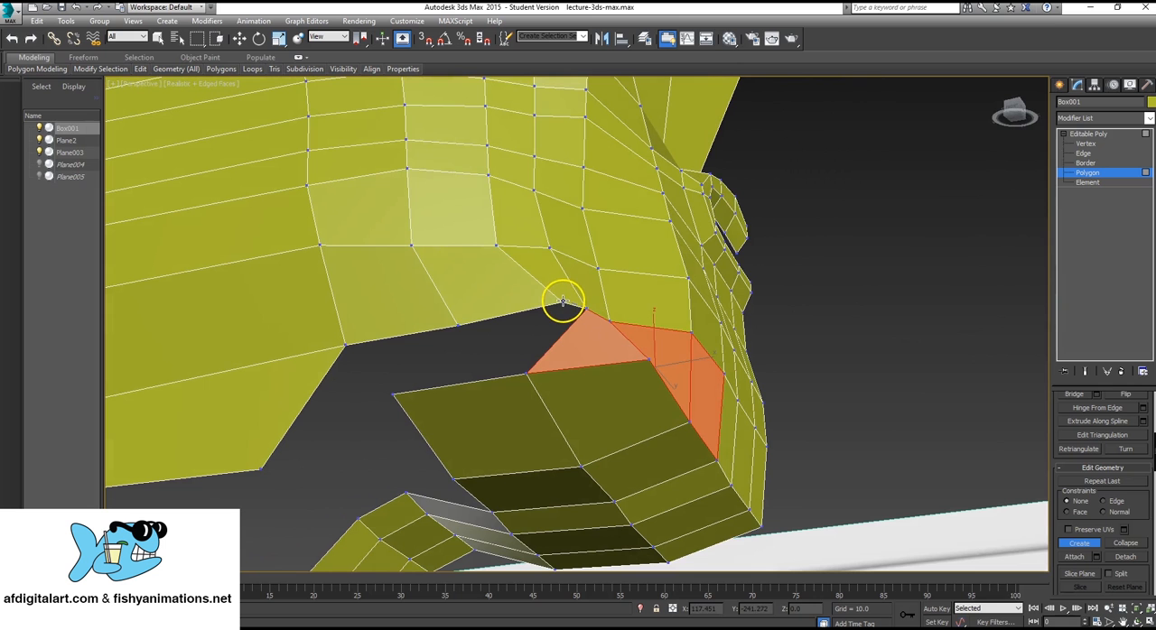
pyautogui.click(562, 302)
pyautogui.click(457, 324)
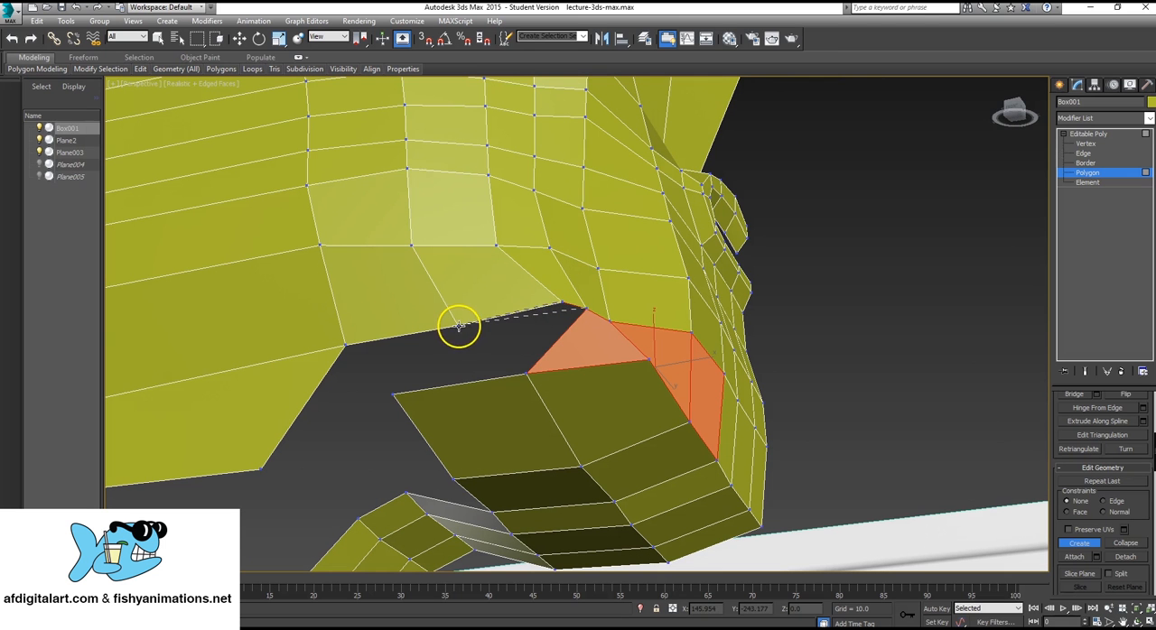
pyautogui.click(525, 370)
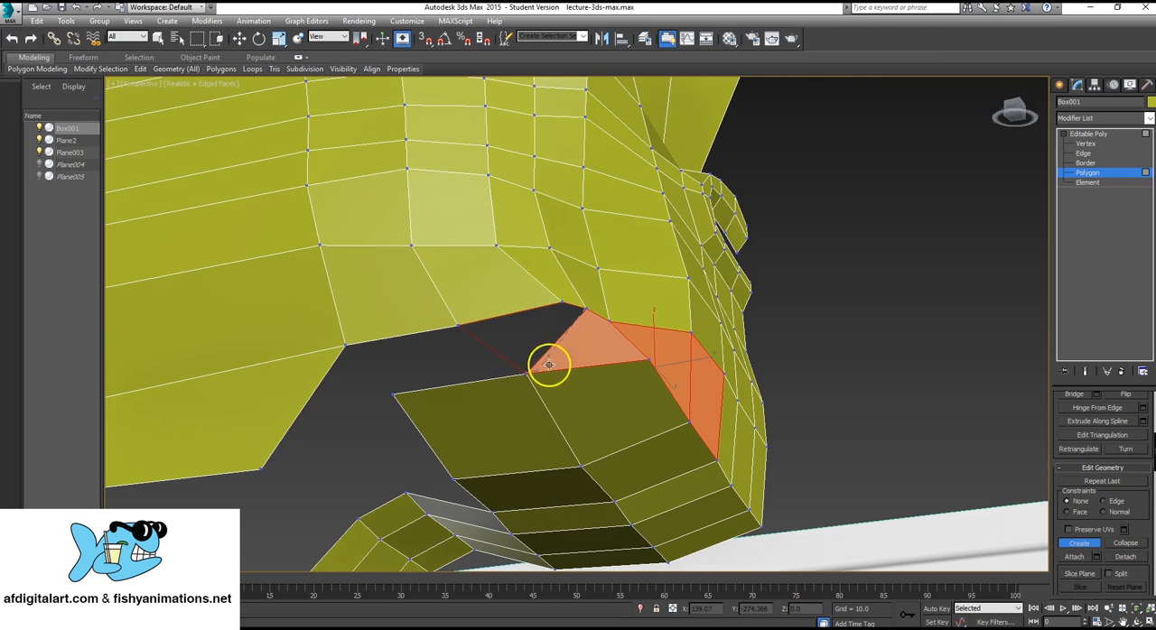
pyautogui.click(587, 309)
# Create a polygon between the rear jawline segment and the outer end edge of the under-chin strip.
pyautogui.keyDown('alt'); pyautogui.moveTo(405, 375); pyautogui.dragTo(443, 333, button='middle'); pyautogui.keyUp('alt')
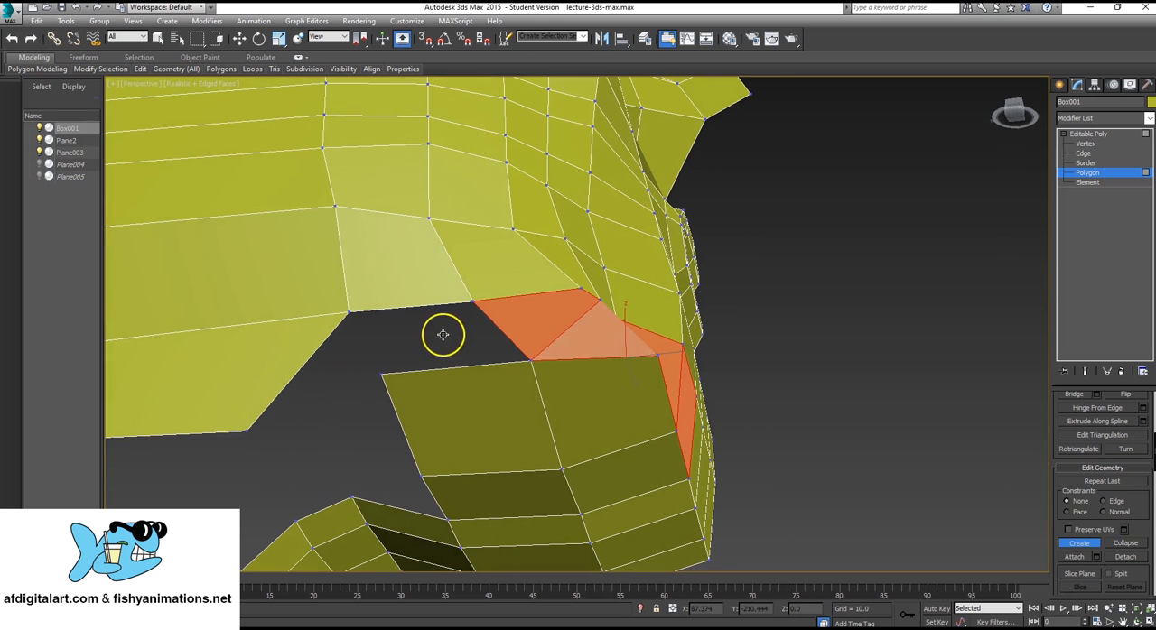
pyautogui.click(472, 300)
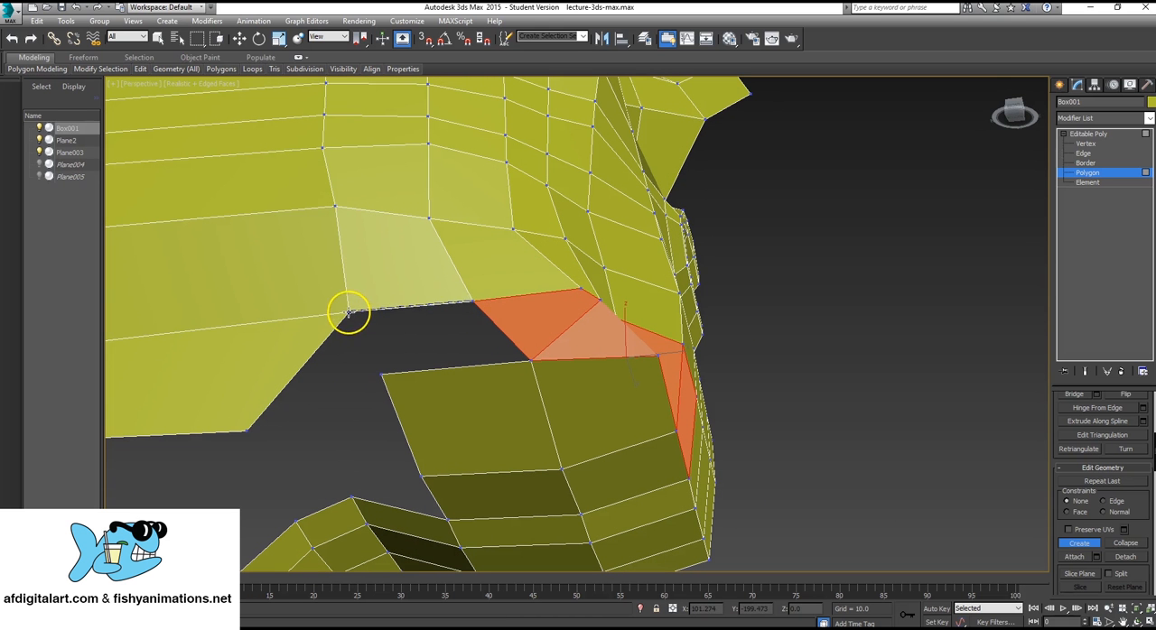
pyautogui.click(349, 312)
pyautogui.click(383, 372)
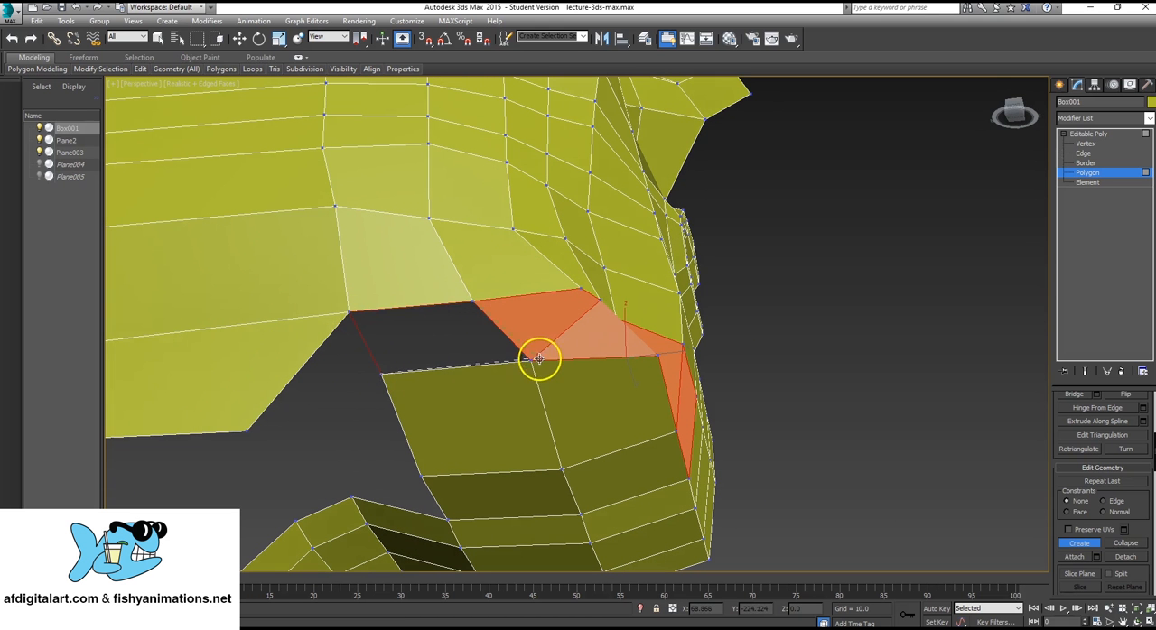
pyautogui.click(534, 359)
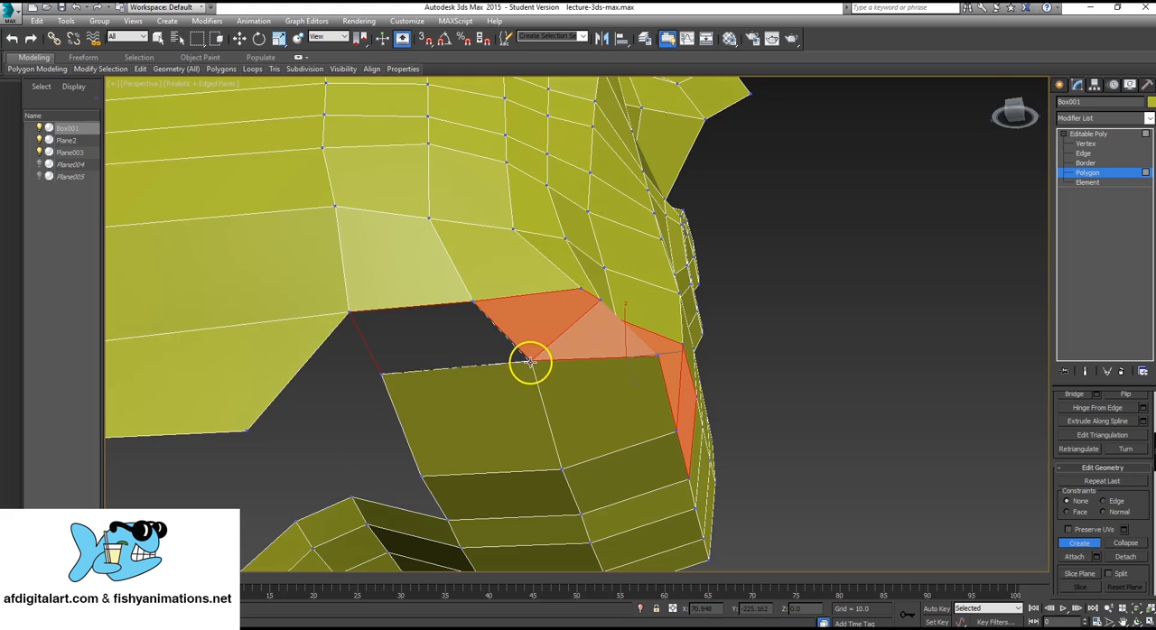
pyautogui.click(472, 301)
# Move the head's open lower-edge vertex behind the jaw to the strip's rear corner vertex and collapse the two together.
pyautogui.keyDown('alt'); pyautogui.moveTo(472, 299); pyautogui.dragTo(705, 388, button='middle'); pyautogui.keyUp('alt')
pyautogui.click(1084, 143)
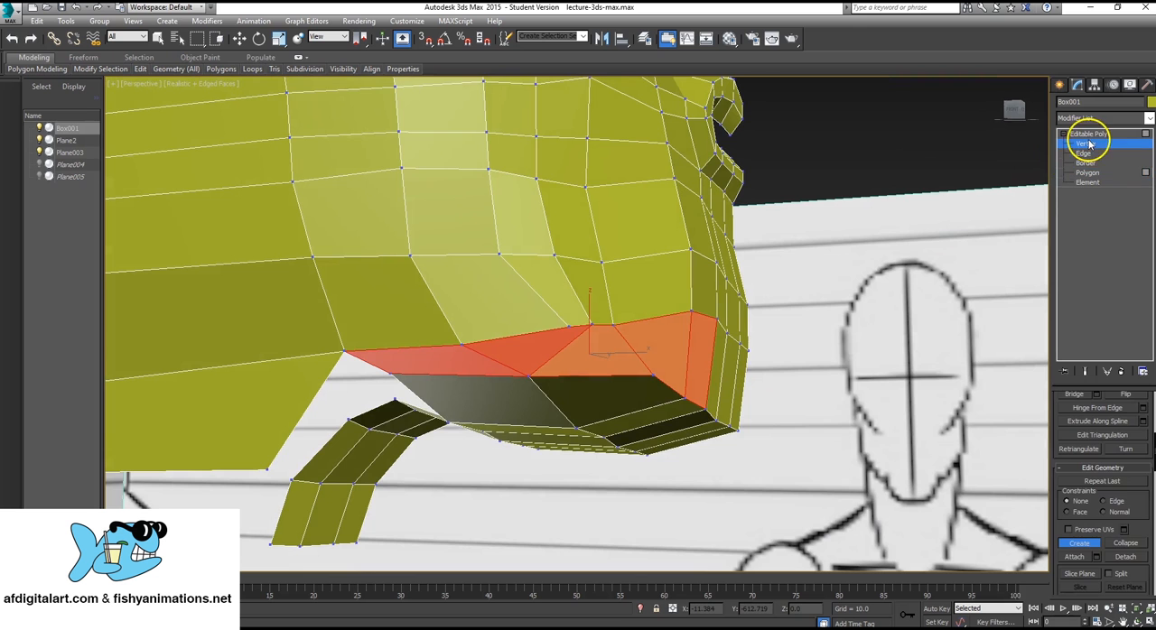
pyautogui.keyDown('alt'); pyautogui.moveTo(482, 466); pyautogui.dragTo(625, 438, button='middle'); pyautogui.keyUp('alt')
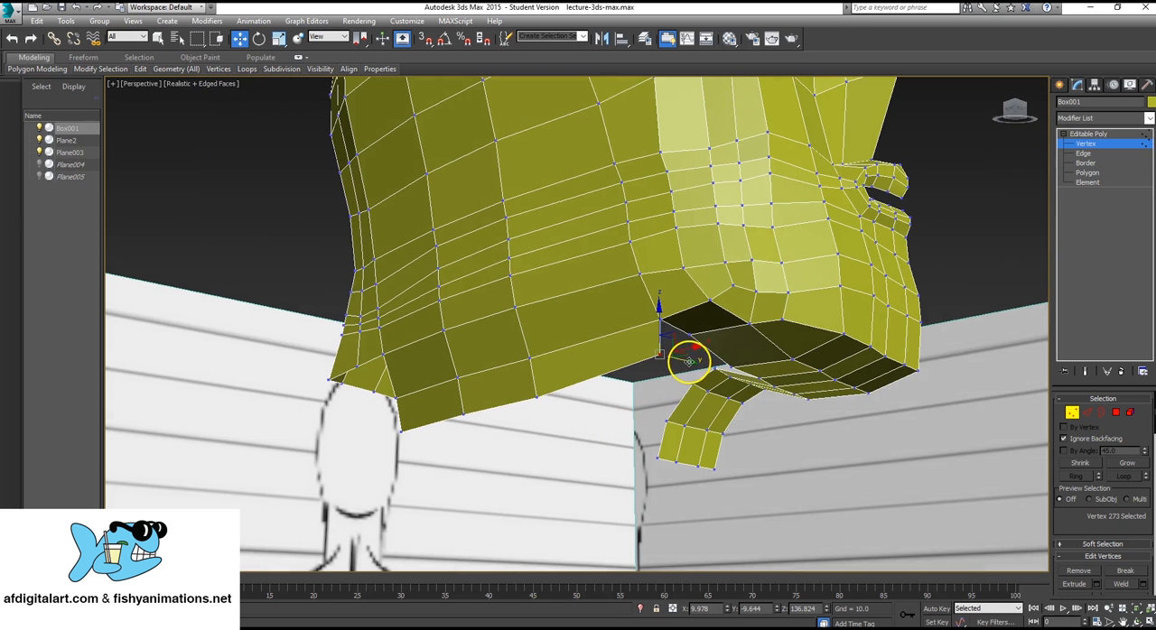
pyautogui.moveTo(688, 361); pyautogui.dragTo(696, 306)
pyautogui.keyDown('ctrl'); pyautogui.click(690, 335); pyautogui.keyUp('ctrl')
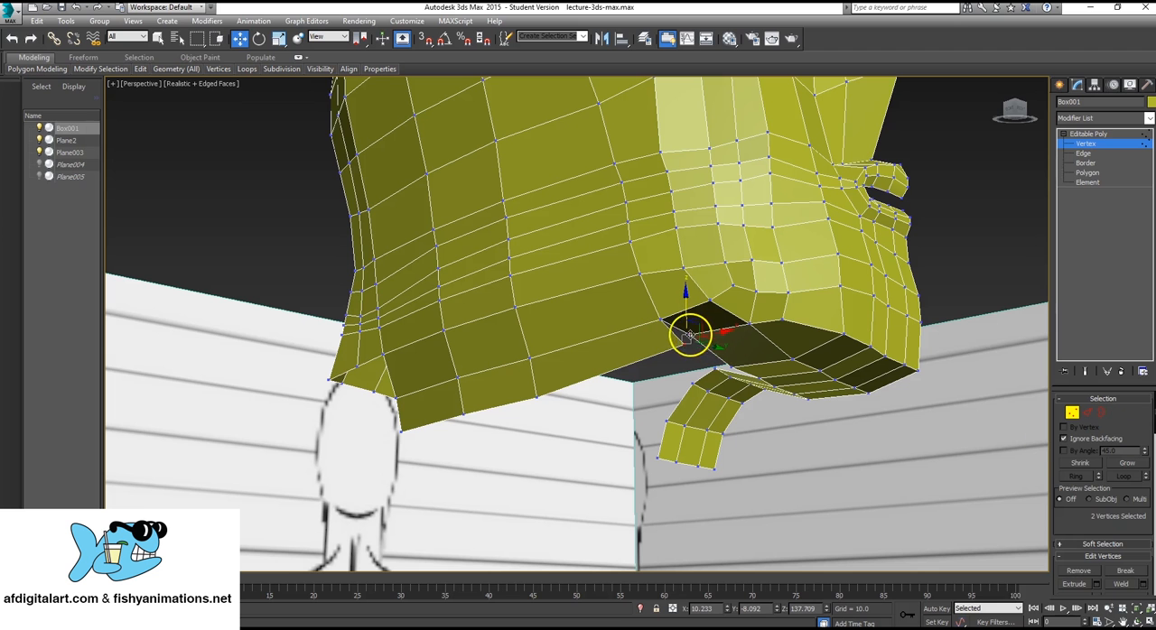
pyautogui.scroll(-5, 1143, 508)
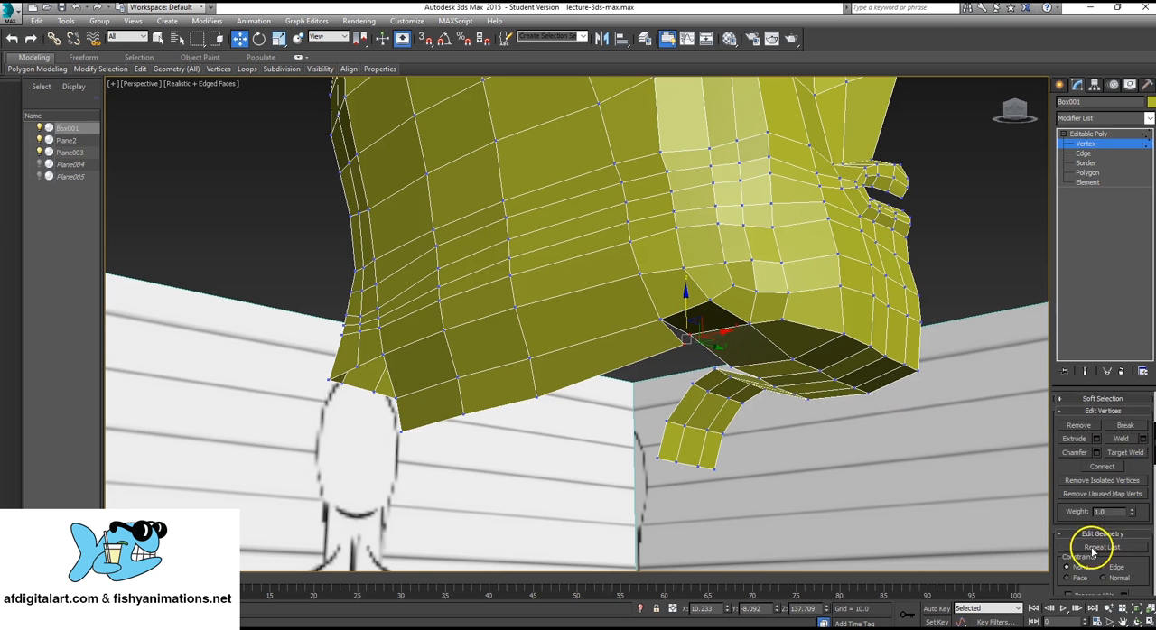
pyautogui.scroll(-4, 1090, 551)
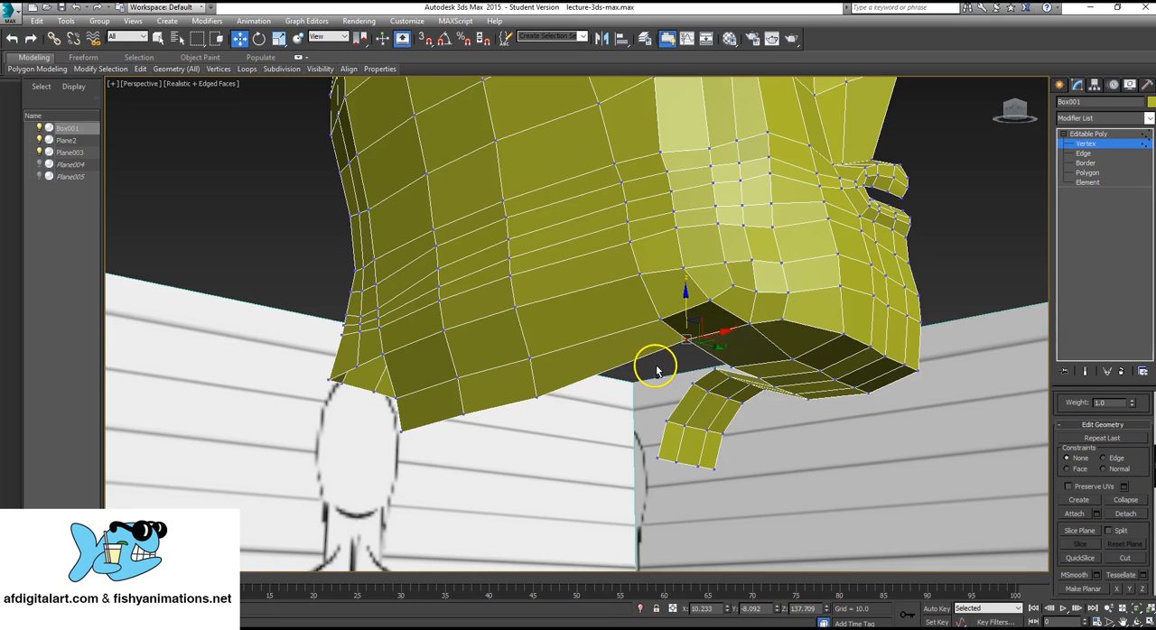
# Delete the remaining polygon strip hanging down behind the under-chin surface.
pyautogui.keyDown('alt'); pyautogui.moveTo(657, 370); pyautogui.dragTo(668, 316, button='middle'); pyautogui.keyUp('alt')
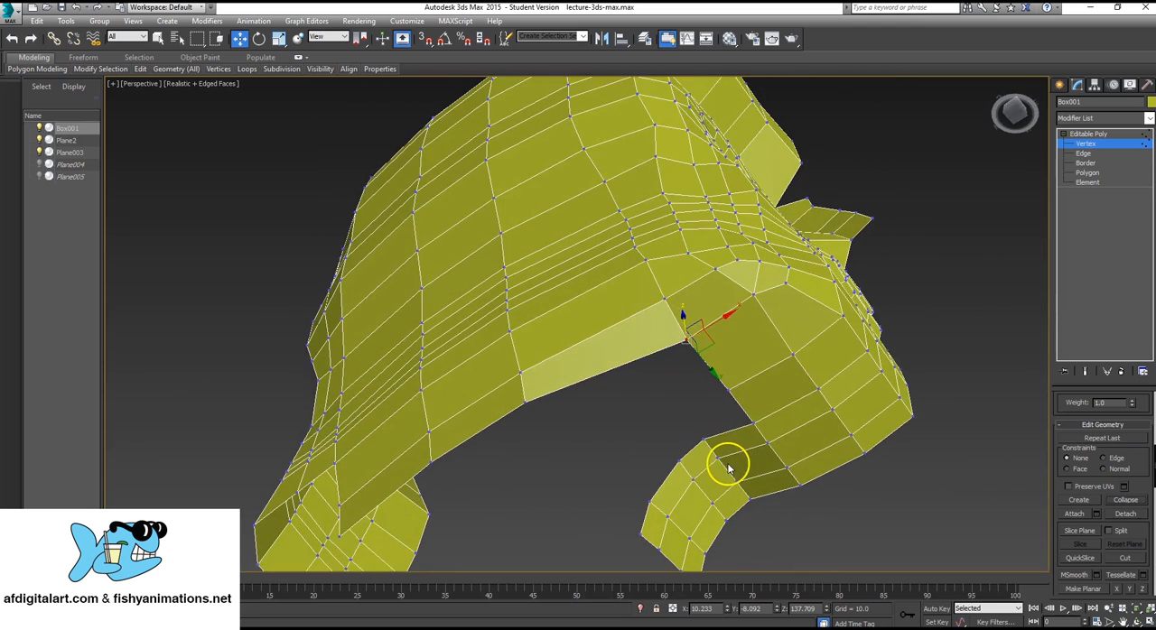
pyautogui.scroll(-5, 492, 327)
pyautogui.moveTo(514, 338)
pyautogui.keyDown('alt'); pyautogui.mouseDown(button='middle')
pyautogui.moveTo(554, 346)
pyautogui.moveTo(498, 322)
pyautogui.moveTo(555, 343)
pyautogui.moveTo(533, 346)
pyautogui.mouseUp(button='middle'); pyautogui.keyUp('alt')
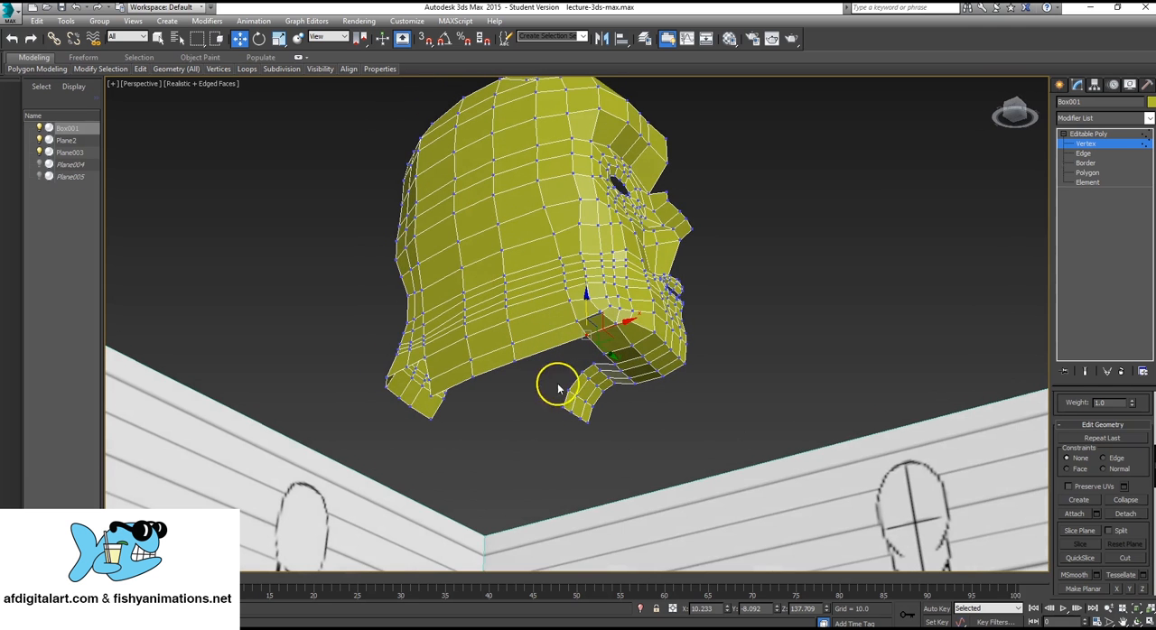
pyautogui.moveTo(560, 415)
pyautogui.keyDown('alt'); pyautogui.mouseDown(button='middle')
pyautogui.moveTo(576, 386)
pyautogui.moveTo(638, 409)
pyautogui.moveTo(705, 413)
pyautogui.moveTo(609, 421)
pyautogui.moveTo(532, 402)
pyautogui.moveTo(565, 402)
pyautogui.moveTo(542, 392)
pyautogui.moveTo(549, 376)
pyautogui.moveTo(565, 392)
pyautogui.moveTo(619, 338)
pyautogui.moveTo(621, 347)
pyautogui.mouseUp(button='middle'); pyautogui.keyUp('alt')
pyautogui.scroll(4, 561, 408)
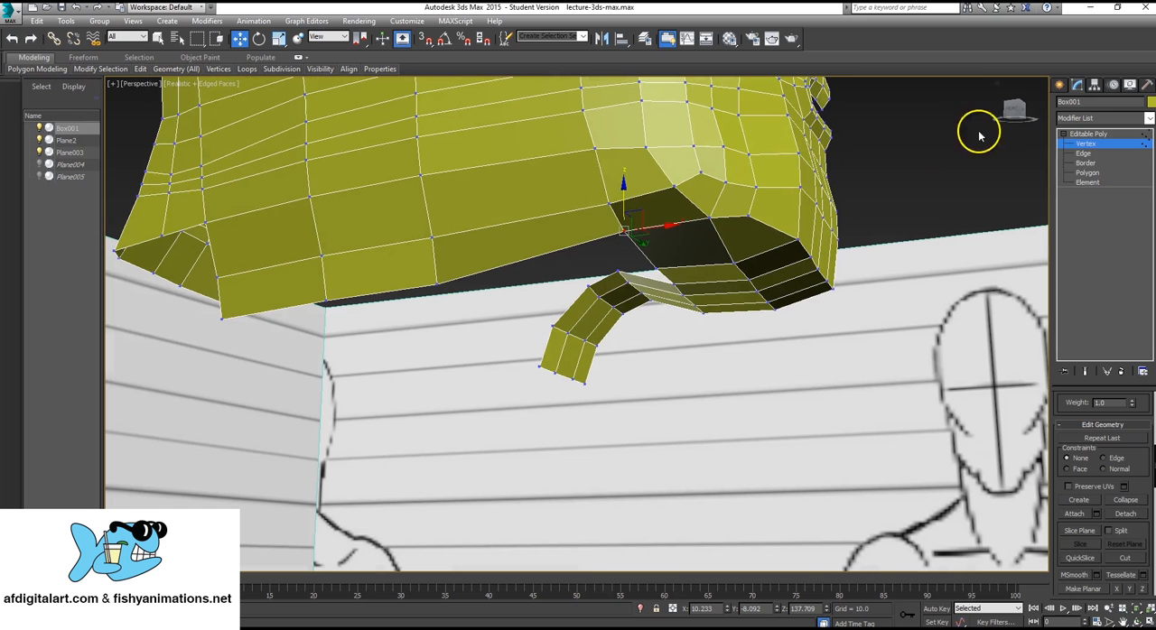
pyautogui.click(1087, 173)
pyautogui.moveTo(578, 262); pyautogui.dragTo(644, 320)
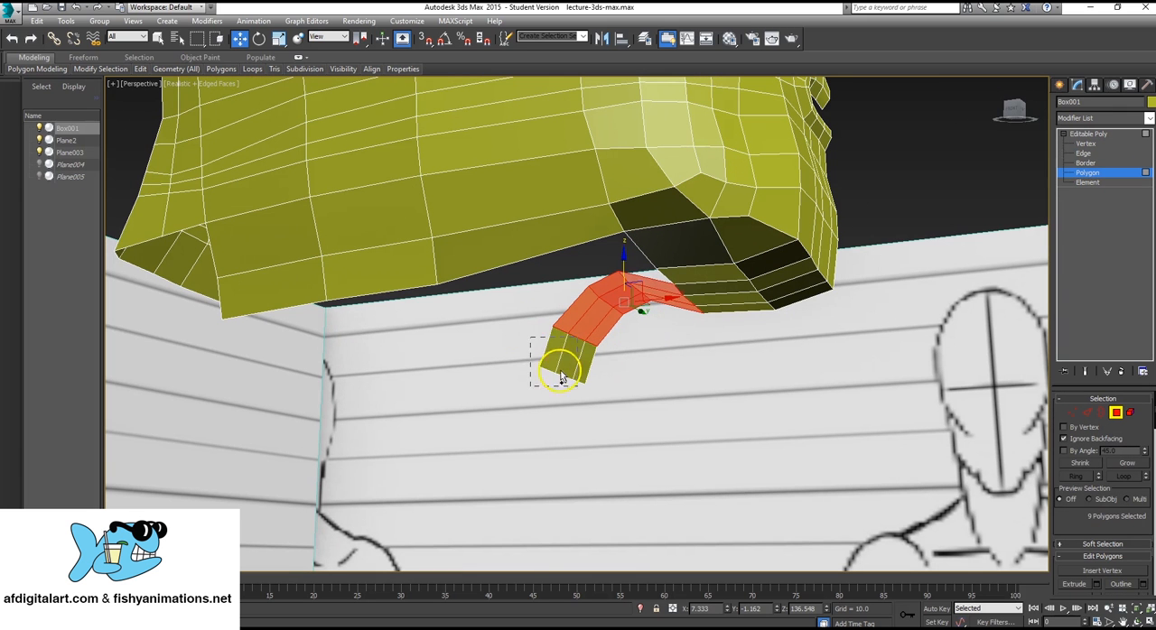
pyautogui.keyDown('ctrl'); pyautogui.moveTo(559, 377); pyautogui.dragTo(562, 379); pyautogui.keyUp('ctrl')
pyautogui.press('Delete')
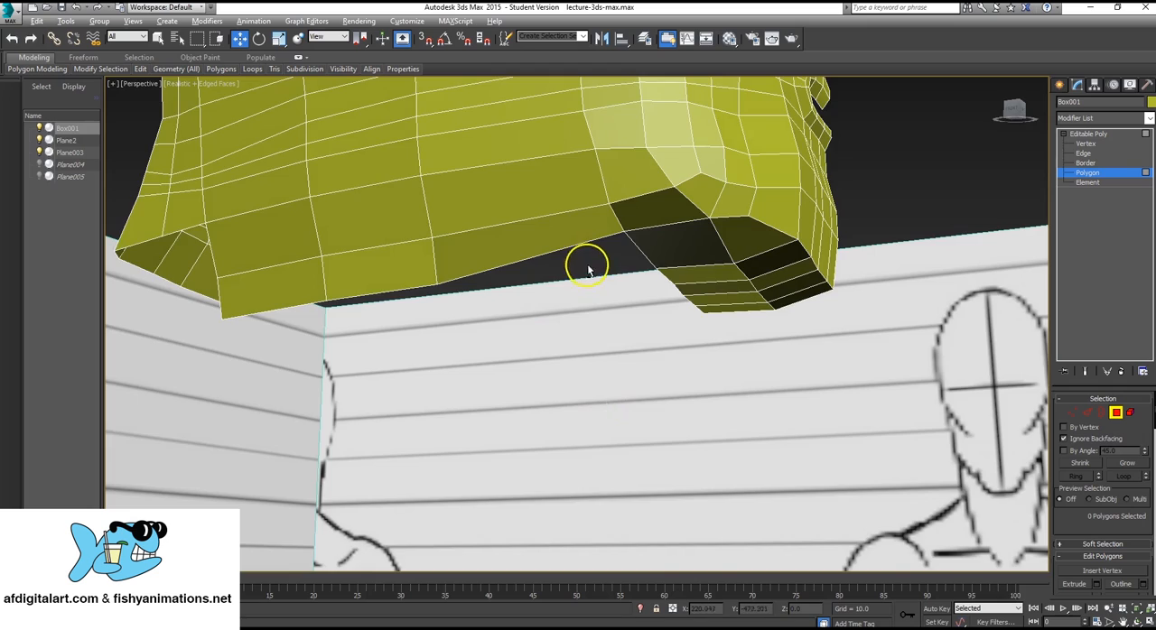
# Shift the front lower corner vertex of the neck's side strip slightly inward along the Y axis.
pyautogui.moveTo(587, 264)
pyautogui.keyDown('alt'); pyautogui.mouseDown(button='middle')
pyautogui.moveTo(647, 321)
pyautogui.moveTo(578, 276)
pyautogui.moveTo(609, 313)
pyautogui.mouseUp(button='middle'); pyautogui.keyUp('alt')
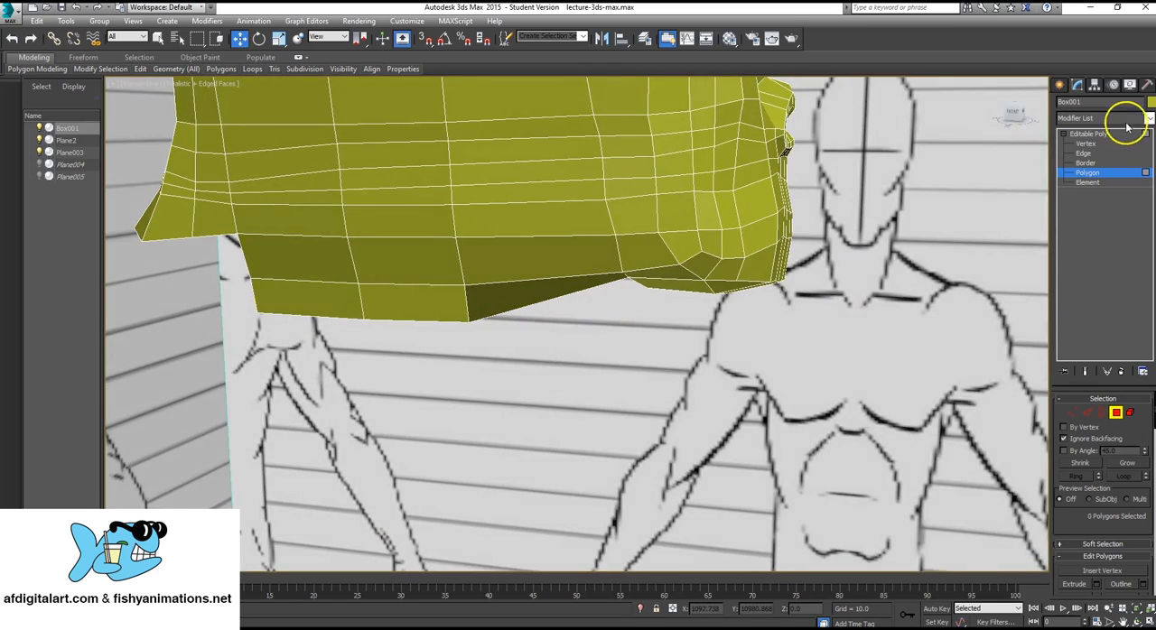
pyautogui.click(1090, 144)
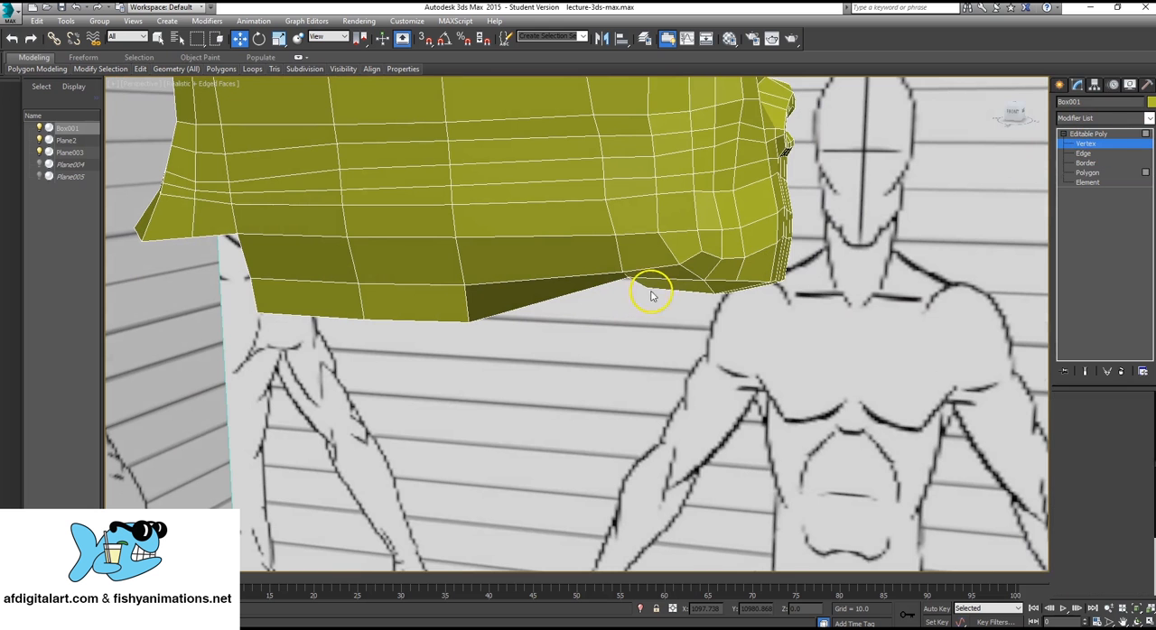
pyautogui.keyDown('ctrl'); pyautogui.click(468, 321); pyautogui.keyUp('ctrl')
pyautogui.keyDown('alt'); pyautogui.moveTo(529, 318); pyautogui.dragTo(490, 319, button='middle'); pyautogui.keyUp('alt')
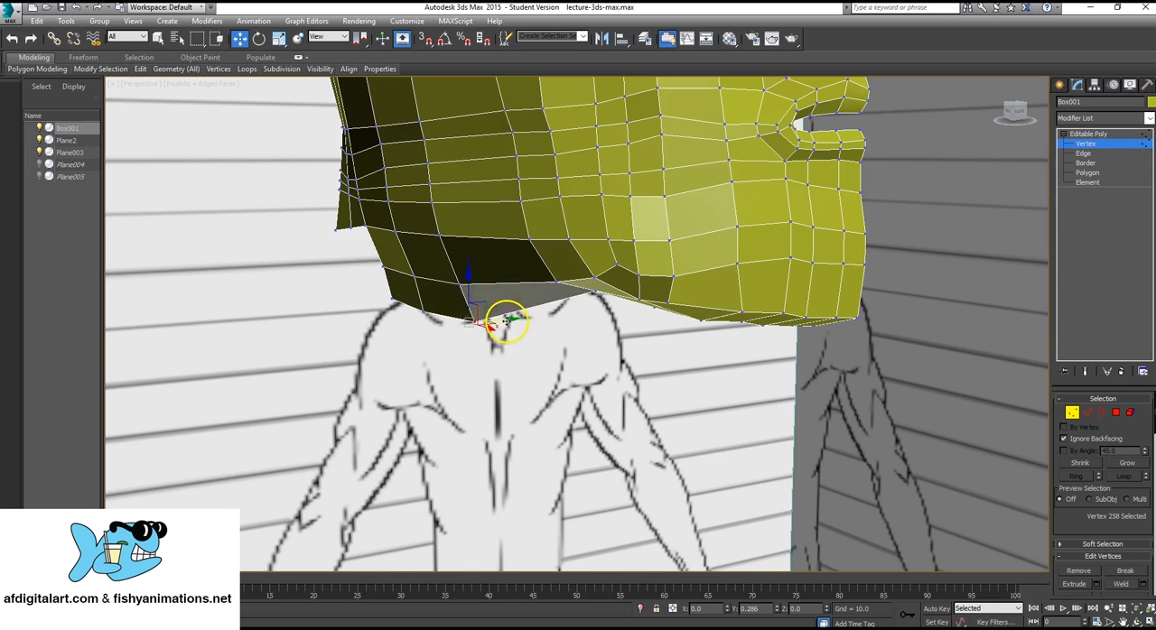
pyautogui.moveTo(507, 320)
pyautogui.mouseDown()
pyautogui.moveTo(524, 313)
pyautogui.moveTo(497, 284)
pyautogui.moveTo(505, 268)
pyautogui.mouseUp()
pyautogui.moveTo(420, 305); pyautogui.dragTo(353, 330)
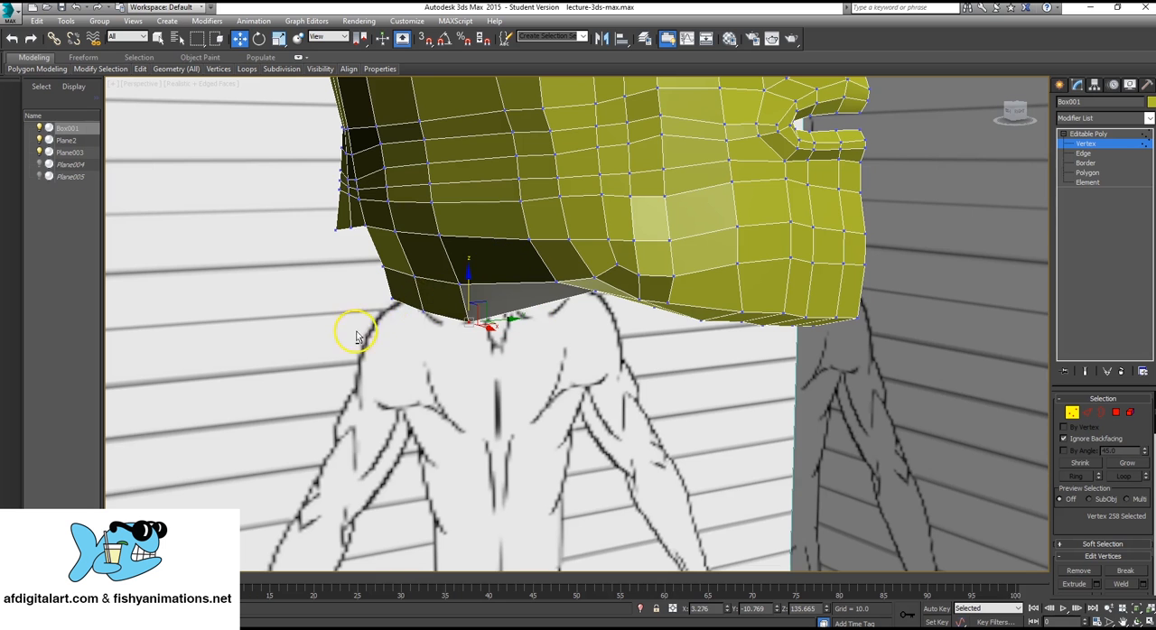
pyautogui.keyDown('alt'); pyautogui.moveTo(353, 331); pyautogui.dragTo(469, 316, button='middle'); pyautogui.keyUp('alt')
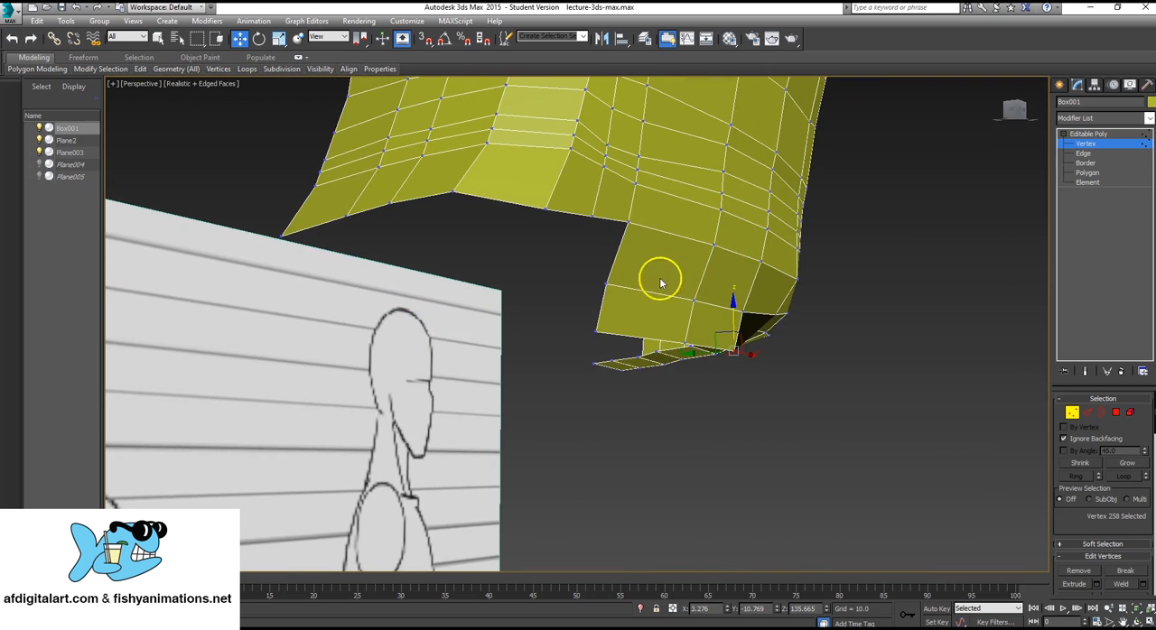
# Extrude the two rear end edges of the neck's lower strip one segment toward the back of the neck.
pyautogui.click(1086, 154)
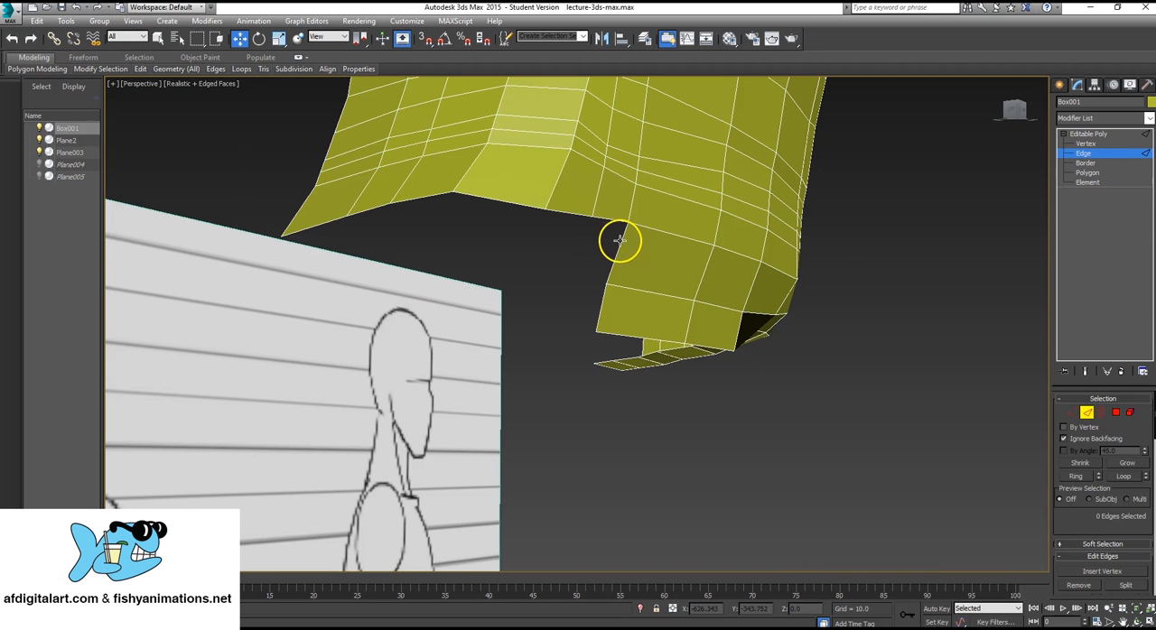
pyautogui.keyDown('ctrl'); pyautogui.click(605, 294); pyautogui.keyUp('ctrl')
pyautogui.keyDown('alt'); pyautogui.moveTo(624, 269); pyautogui.dragTo(612, 266, button='middle'); pyautogui.keyUp('alt')
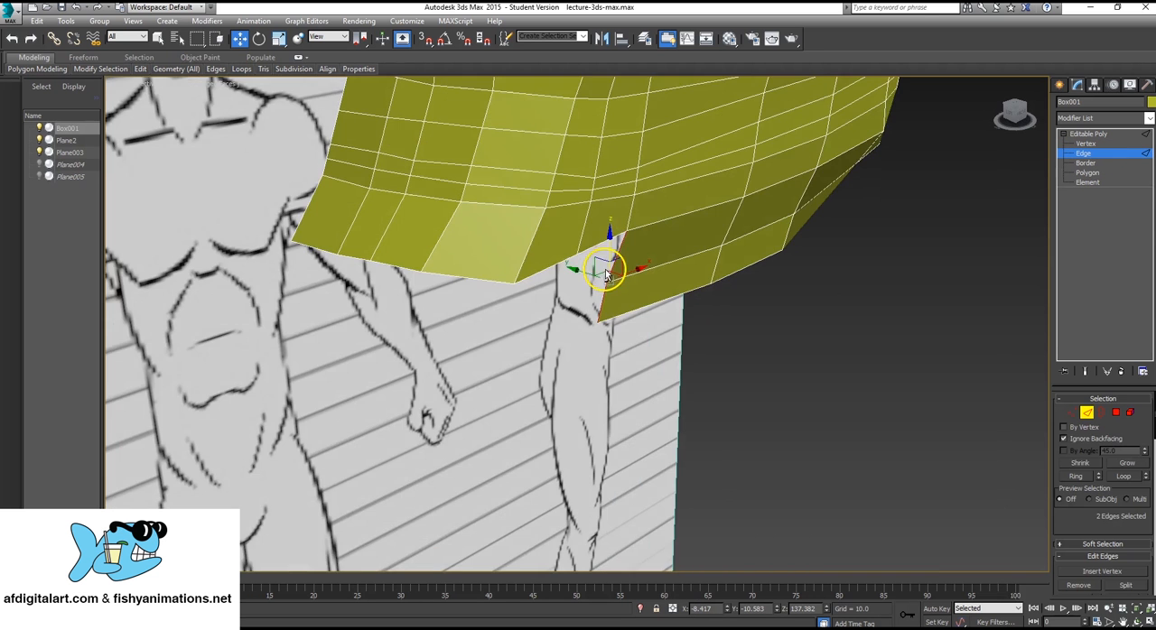
pyautogui.moveTo(629, 273); pyautogui.dragTo(582, 268)
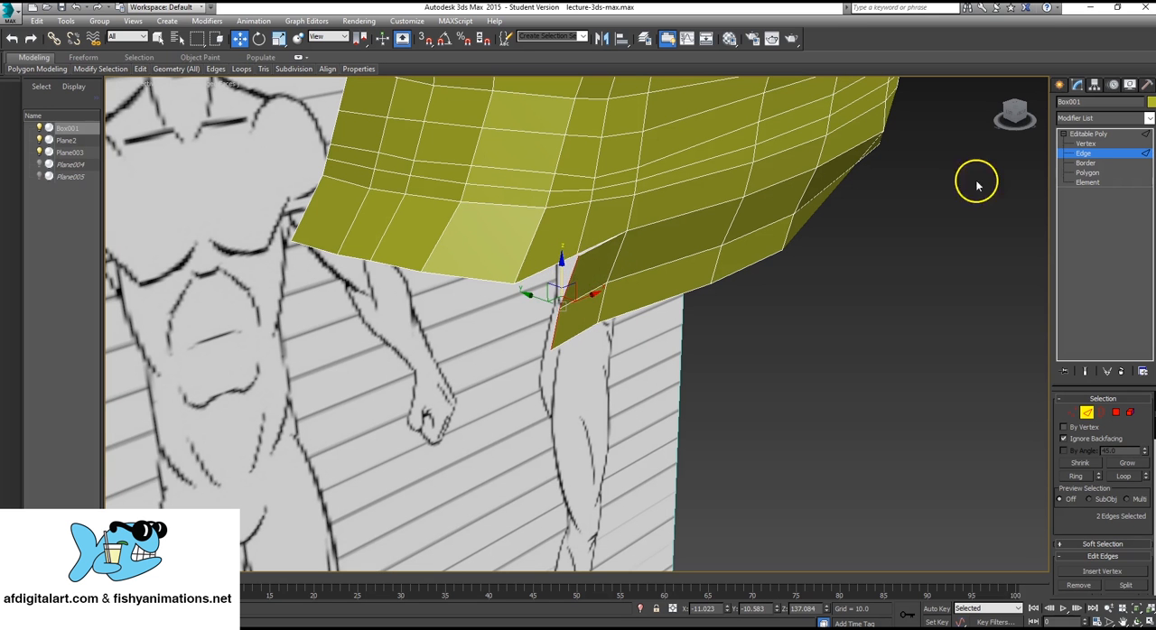
# Collapse the new segment's upper vertex with the matching vertex on the head's lower border.
pyautogui.click(1086, 144)
pyautogui.keyDown('alt'); pyautogui.moveTo(578, 264); pyautogui.dragTo(510, 244, button='middle'); pyautogui.keyUp('alt')
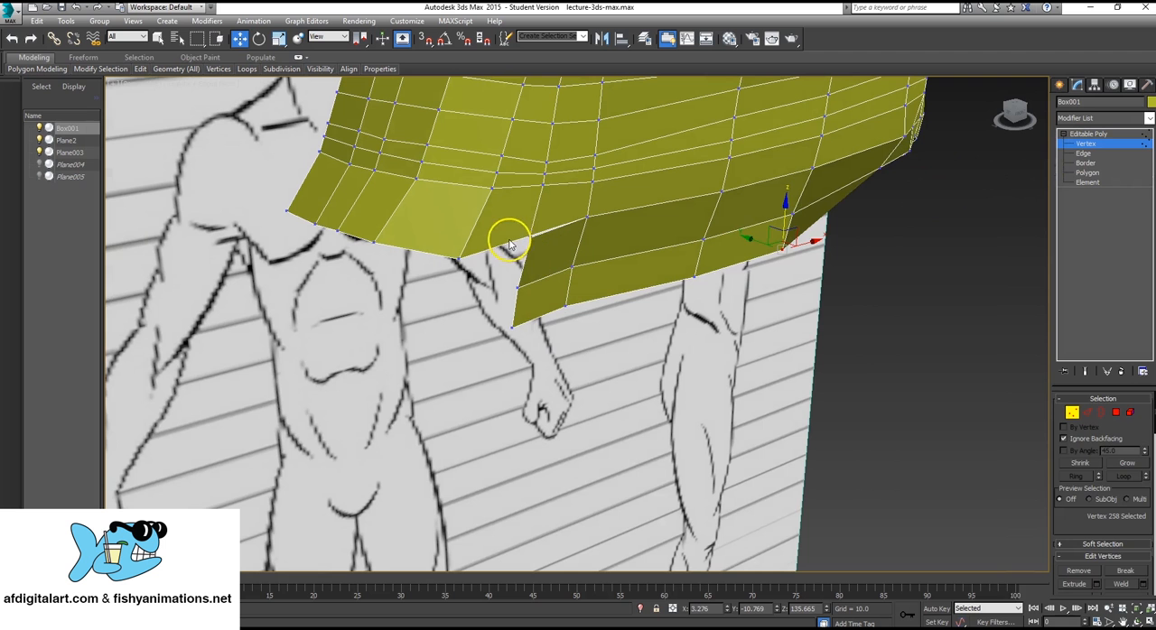
pyautogui.moveTo(542, 231); pyautogui.dragTo(543, 230)
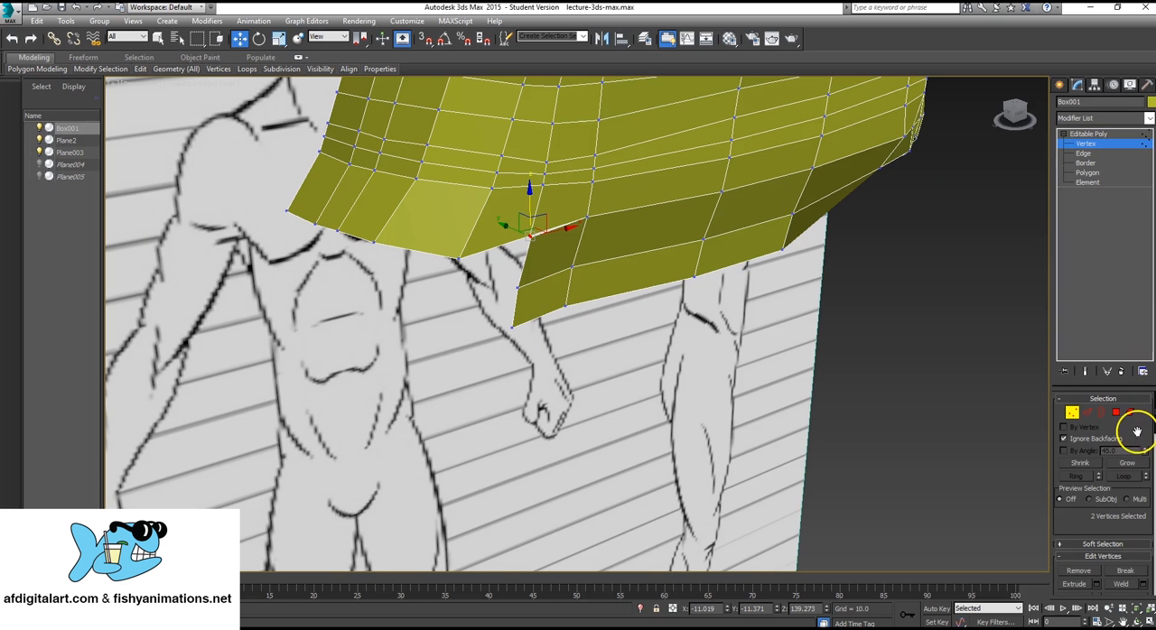
pyautogui.scroll(-5, 1137, 431)
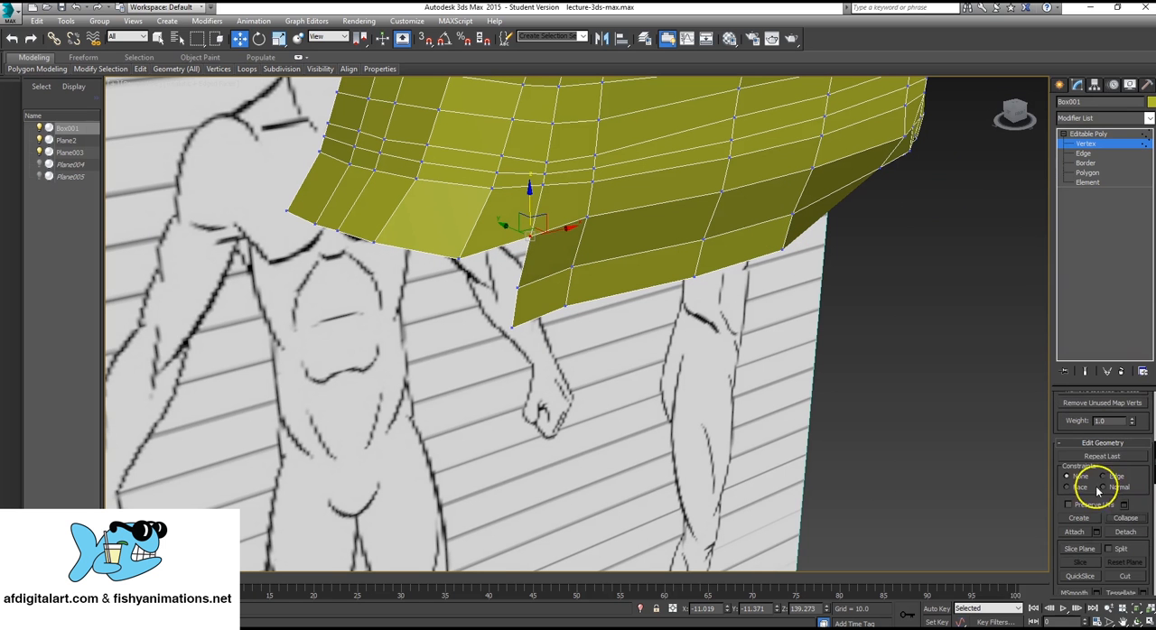
# Extrude the strip's two rear end edges again to continue it along the head's lower border around the back of the neck.
pyautogui.press('2')
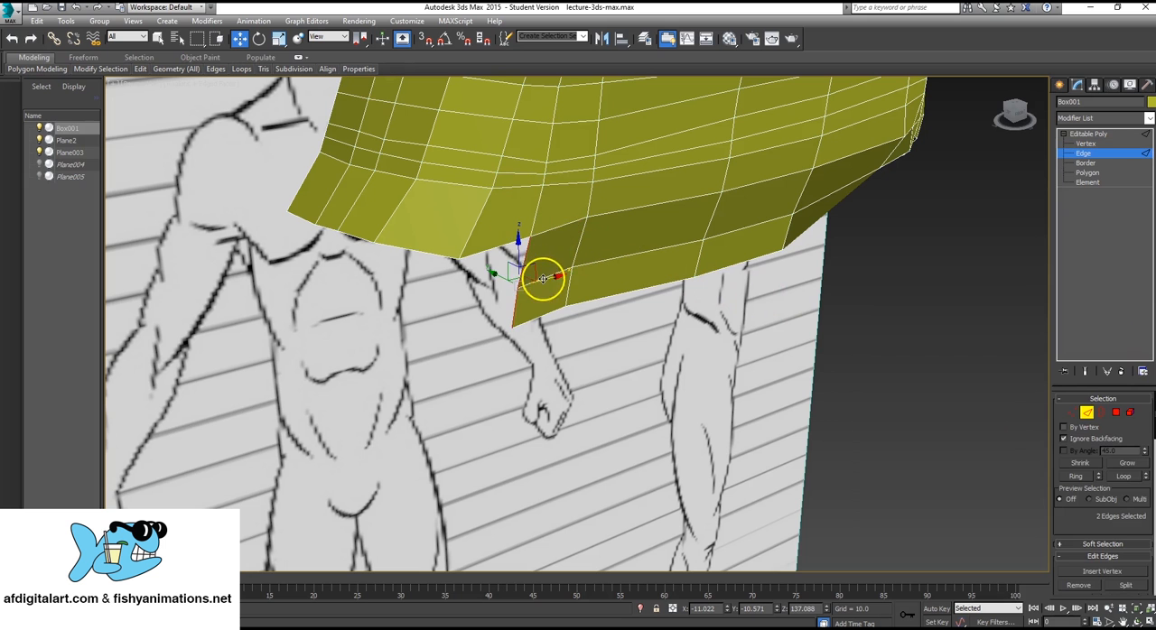
pyautogui.moveTo(538, 281); pyautogui.dragTo(475, 299)
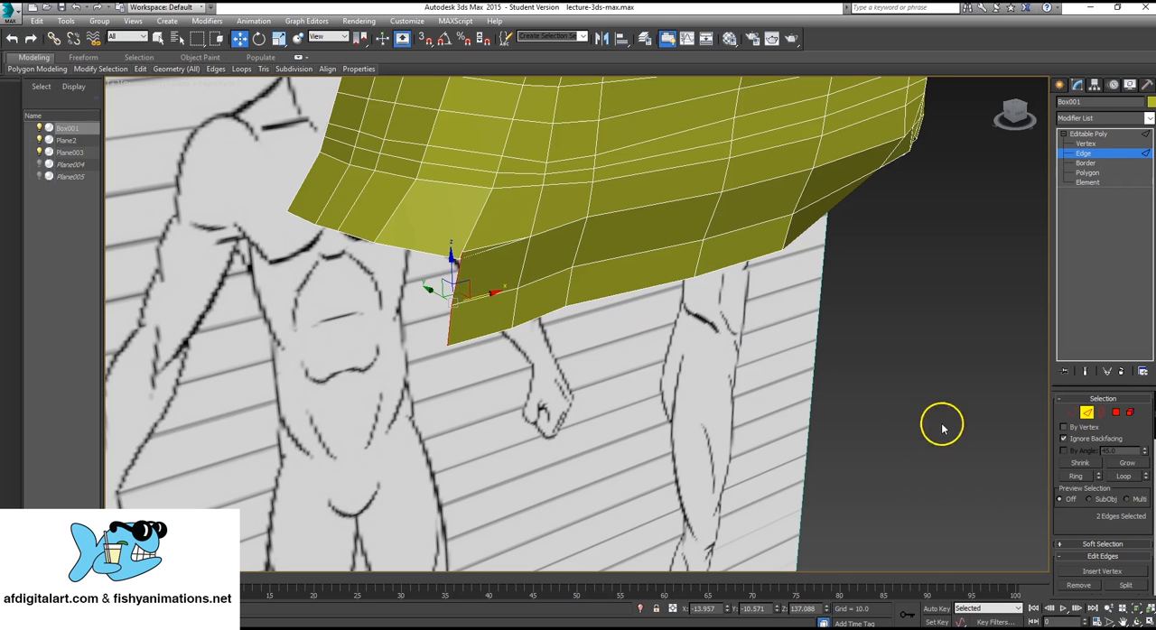
pyautogui.click(526, 226)
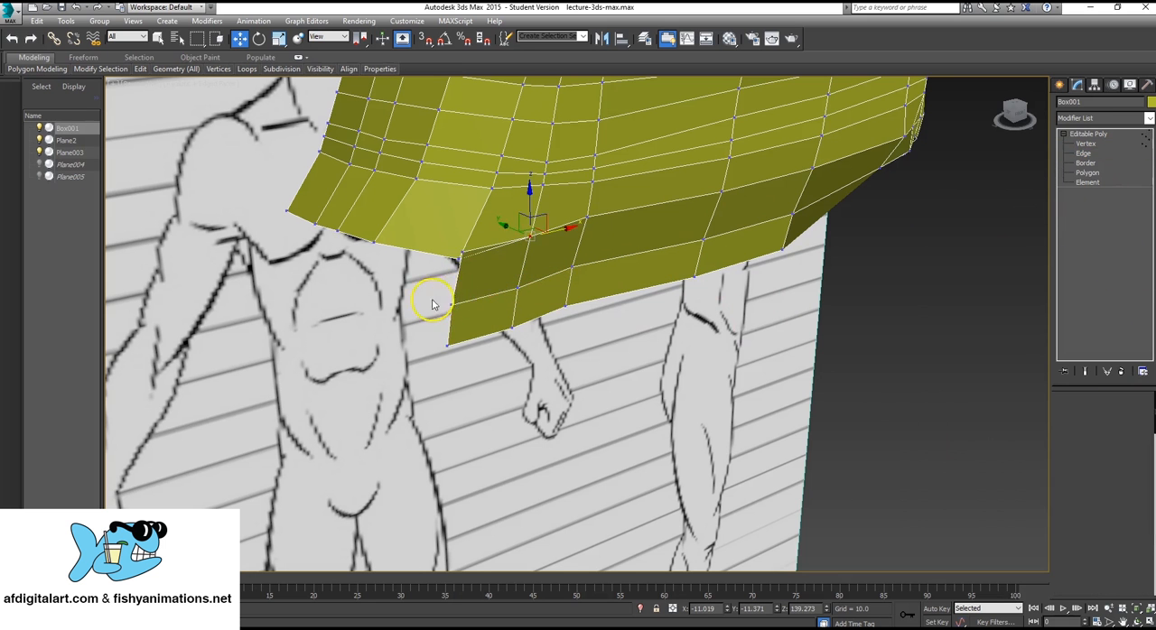
pyautogui.scroll(2, 470, 289)
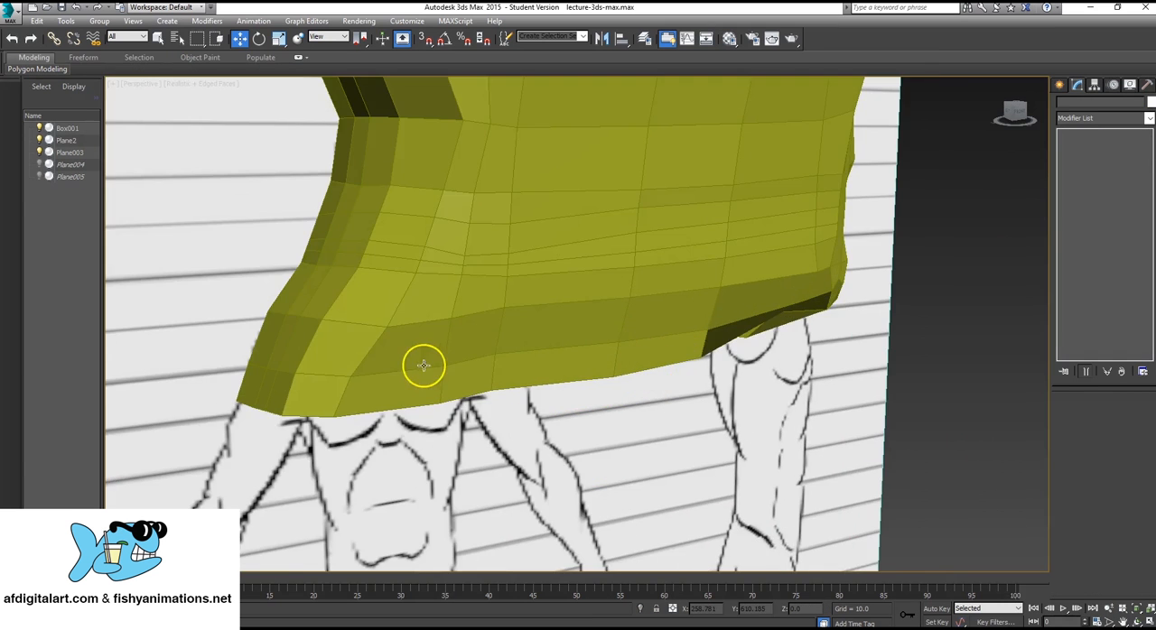
pyautogui.keyDown('alt'); pyautogui.moveTo(423, 365); pyautogui.dragTo(699, 331, button='middle'); pyautogui.keyUp('alt')
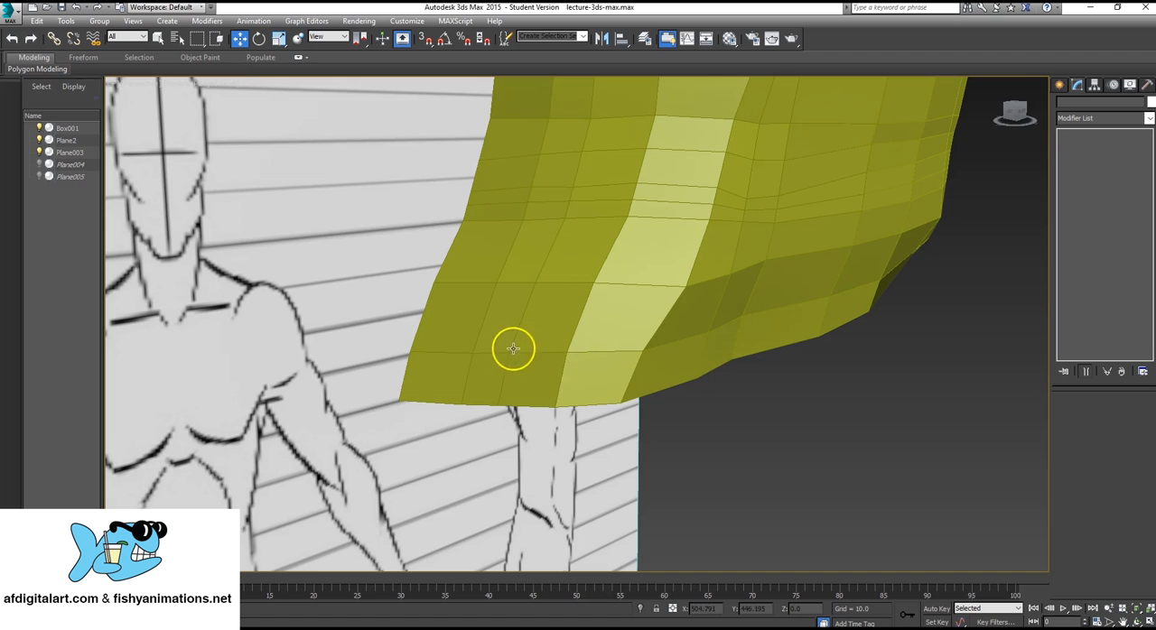
# Unhide all hidden objects to bring back the photo reference planes, and show the four-viewport layout.
pyautogui.moveTo(910, 345)
pyautogui.keyDown('alt'); pyautogui.mouseDown(button='middle')
pyautogui.moveTo(676, 284)
pyautogui.moveTo(353, 289)
pyautogui.moveTo(670, 347)
pyautogui.mouseUp(button='middle'); pyautogui.keyUp('alt')
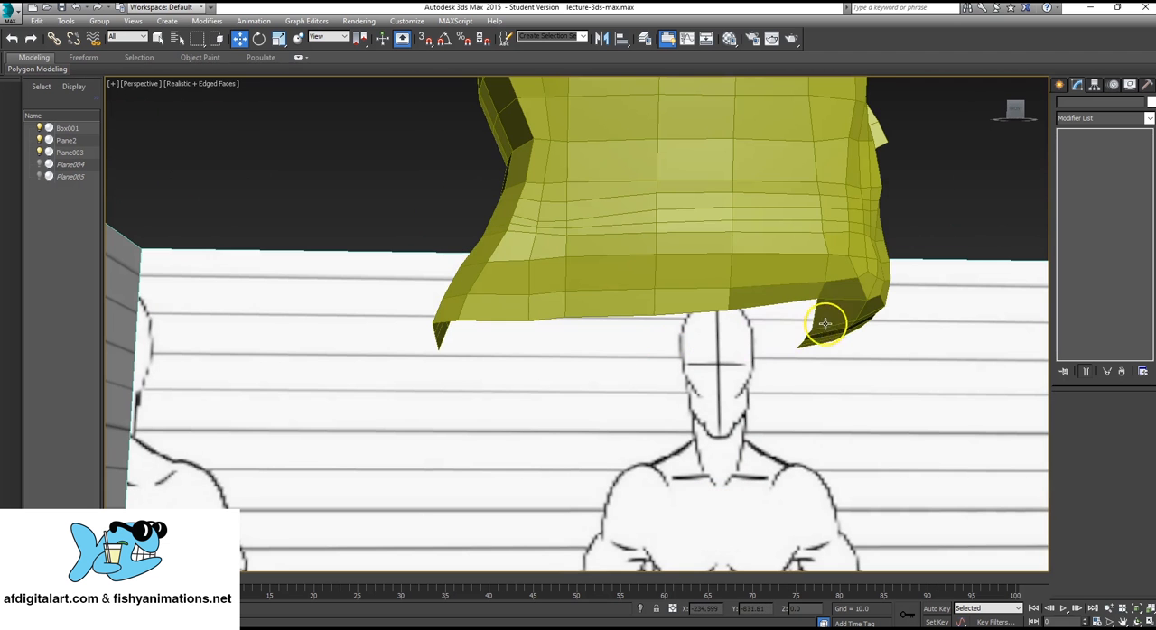
pyautogui.moveTo(737, 379)
pyautogui.keyDown('alt'); pyautogui.mouseDown(button='middle')
pyautogui.moveTo(740, 353)
pyautogui.moveTo(859, 325)
pyautogui.moveTo(792, 340)
pyautogui.mouseUp(button='middle'); pyautogui.keyUp('alt')
pyautogui.moveTo(712, 330)
pyautogui.keyDown('alt'); pyautogui.mouseDown(button='middle')
pyautogui.moveTo(669, 340)
pyautogui.moveTo(733, 321)
pyautogui.mouseUp(button='middle'); pyautogui.keyUp('alt')
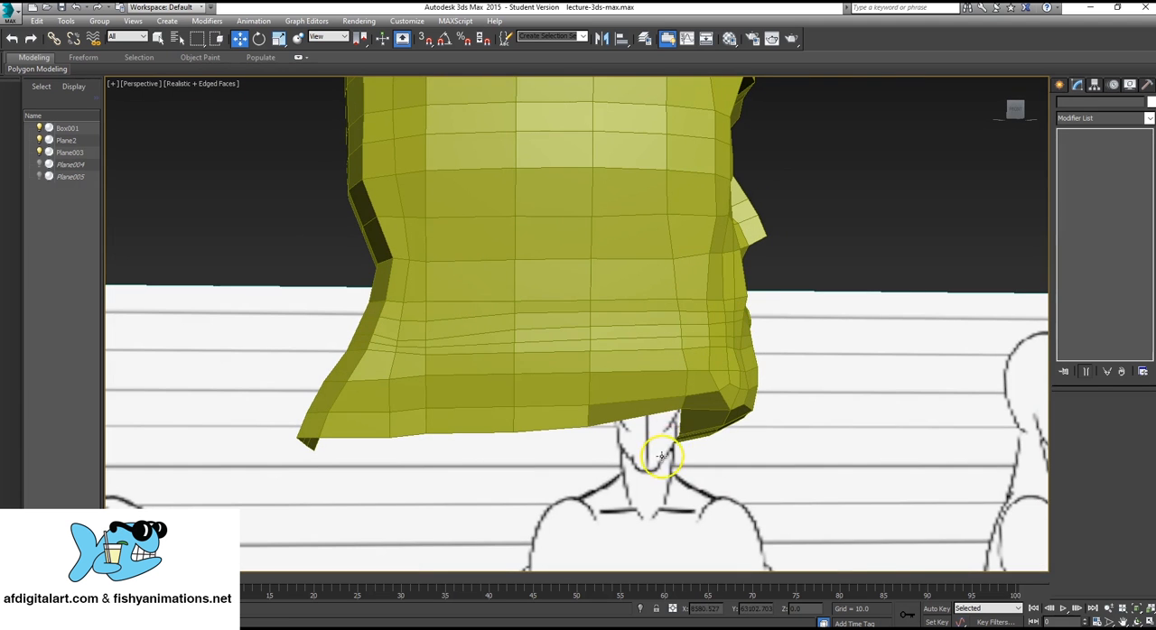
pyautogui.moveTo(662, 457)
pyautogui.keyDown('alt'); pyautogui.mouseDown(button='middle')
pyautogui.moveTo(696, 361)
pyautogui.moveTo(519, 384)
pyautogui.moveTo(648, 374)
pyautogui.moveTo(602, 405)
pyautogui.moveTo(644, 399)
pyautogui.moveTo(686, 374)
pyautogui.moveTo(696, 406)
pyautogui.moveTo(629, 361)
pyautogui.moveTo(554, 271)
pyautogui.moveTo(478, 262)
pyautogui.moveTo(890, 265)
pyautogui.moveTo(676, 211)
pyautogui.moveTo(638, 299)
pyautogui.moveTo(609, 233)
pyautogui.moveTo(668, 231)
pyautogui.moveTo(715, 207)
pyautogui.moveTo(609, 225)
pyautogui.mouseUp(button='middle'); pyautogui.keyUp('alt')
pyautogui.rightClick(574, 180)
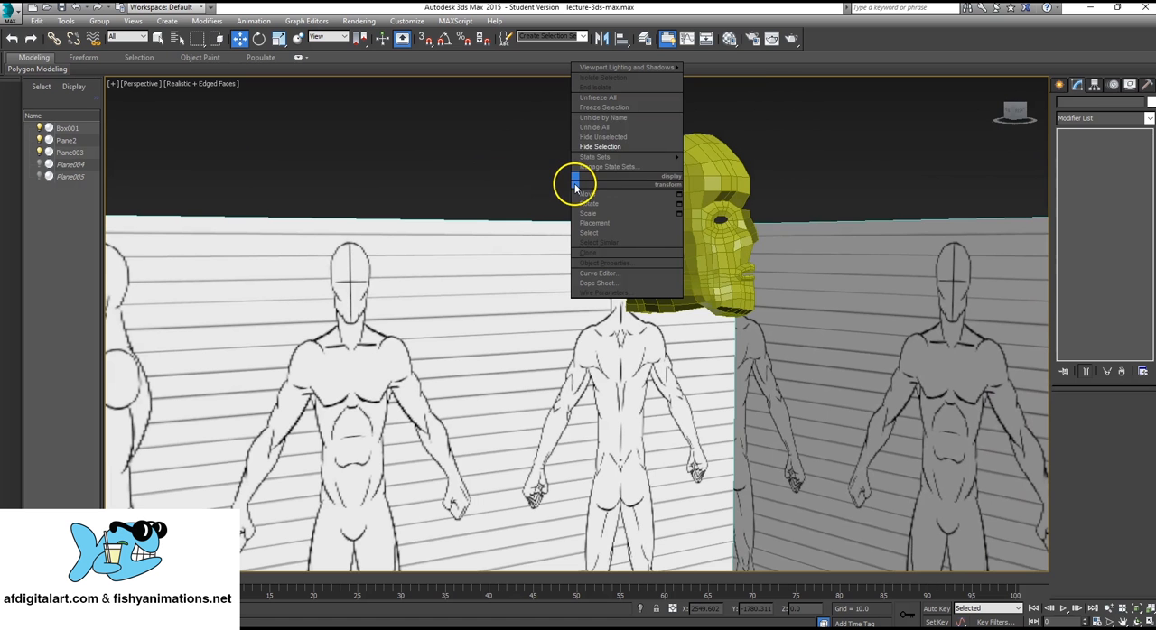
pyautogui.click(611, 131)
pyautogui.keyDown('alt'); pyautogui.moveTo(627, 147); pyautogui.dragTo(641, 244, button='middle'); pyautogui.keyUp('alt')
pyautogui.scroll(4, 641, 244)
pyautogui.hotkey('alt', 'w')
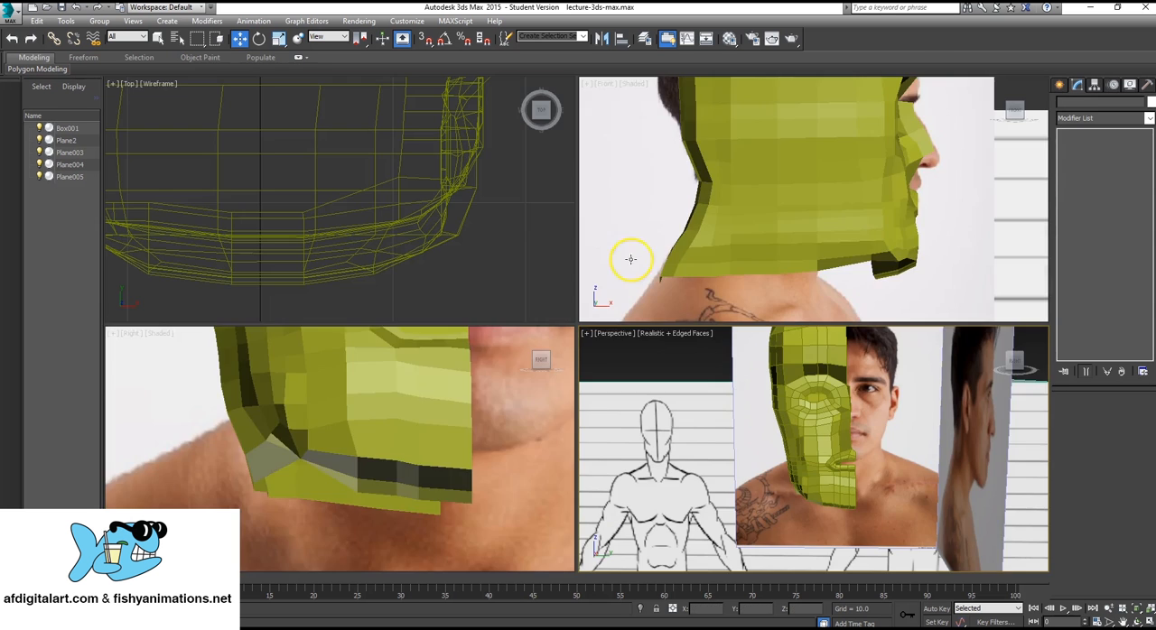
# Compare the unfinished nose and face profile with the reference photos in the front and side views.
pyautogui.scroll(-4, 412, 407)
pyautogui.moveTo(413, 407); pyautogui.dragTo(403, 446, button='middle')
pyautogui.scroll(3, 404, 446)
pyautogui.scroll(4, 404, 446)
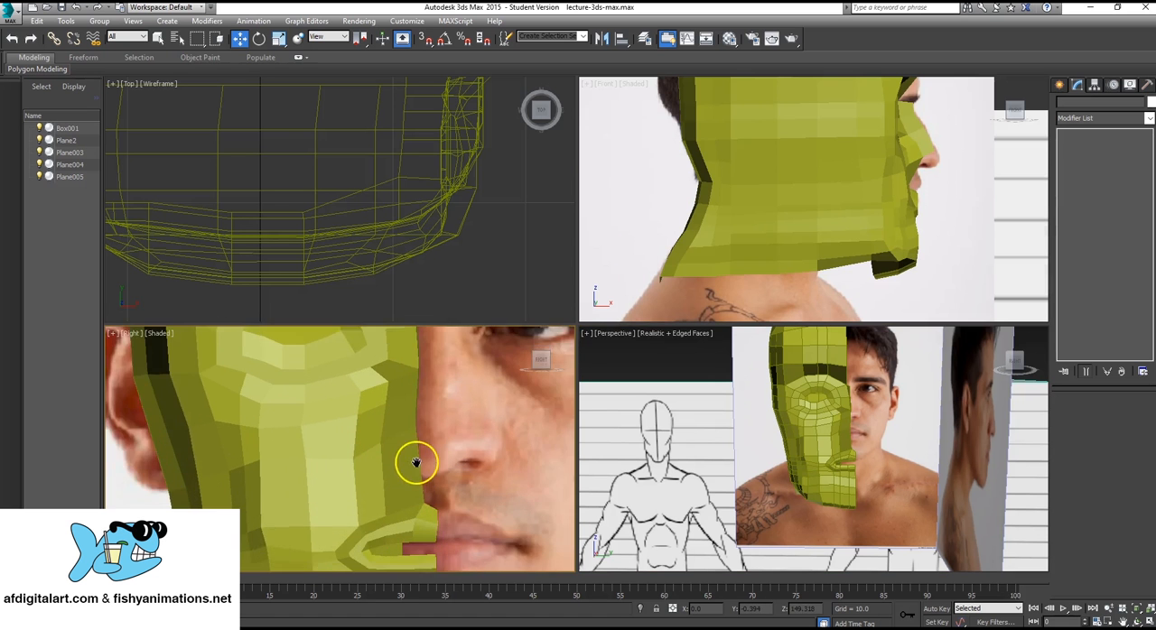
pyautogui.scroll(3, 746, 171)
pyautogui.moveTo(882, 194); pyautogui.dragTo(713, 211, button='middle')
pyautogui.scroll(3, 827, 200)
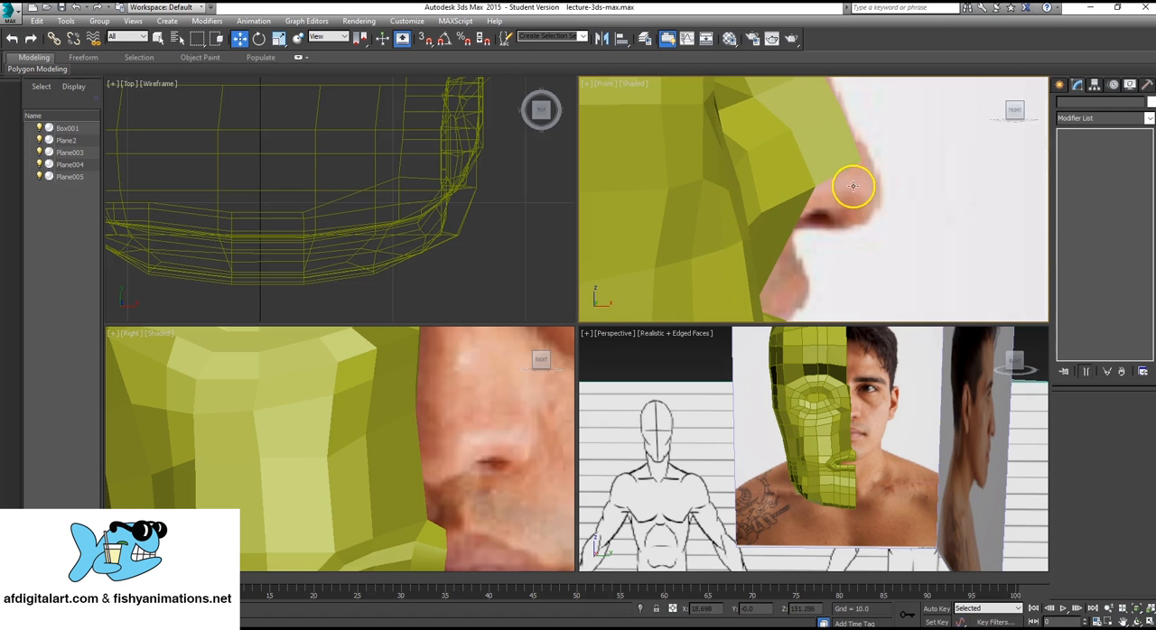
pyautogui.scroll(-3, 853, 186)
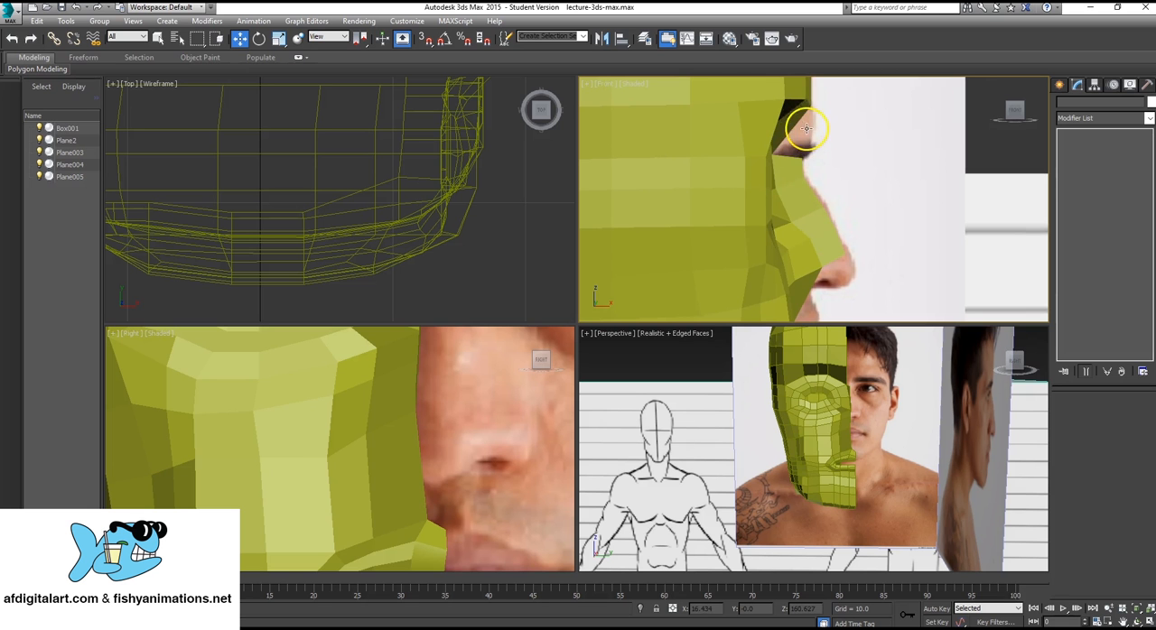
# Extrude the top edge of the nose bridge upward to span the gap to the brow in the profile view.
pyautogui.click(810, 220)
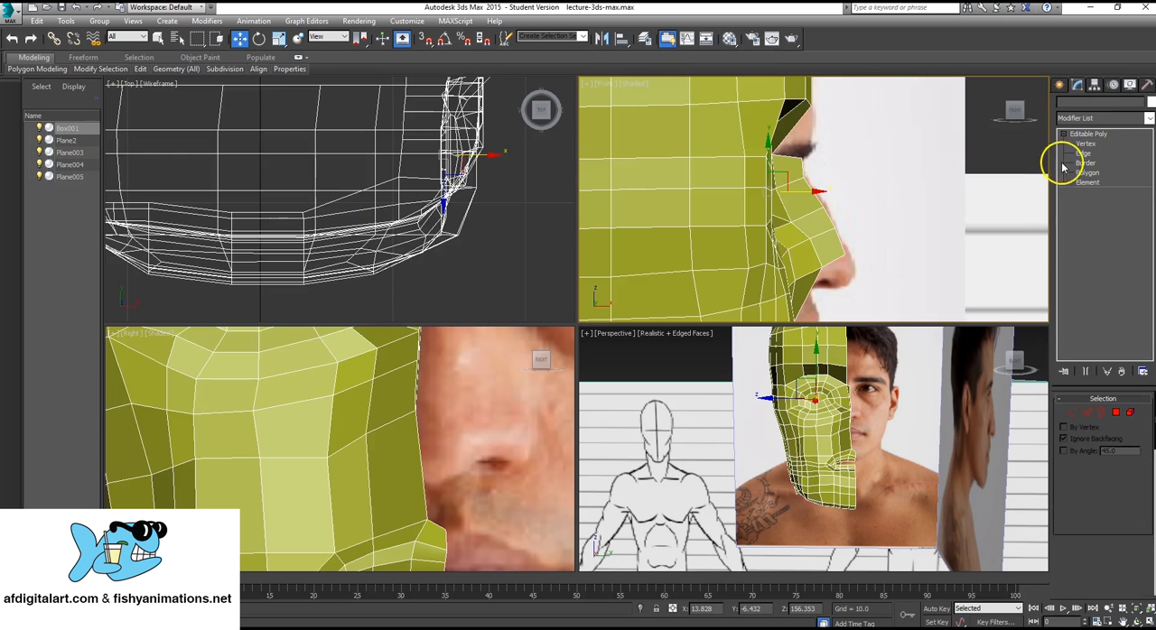
pyautogui.click(1089, 151)
pyautogui.scroll(5, 716, 214)
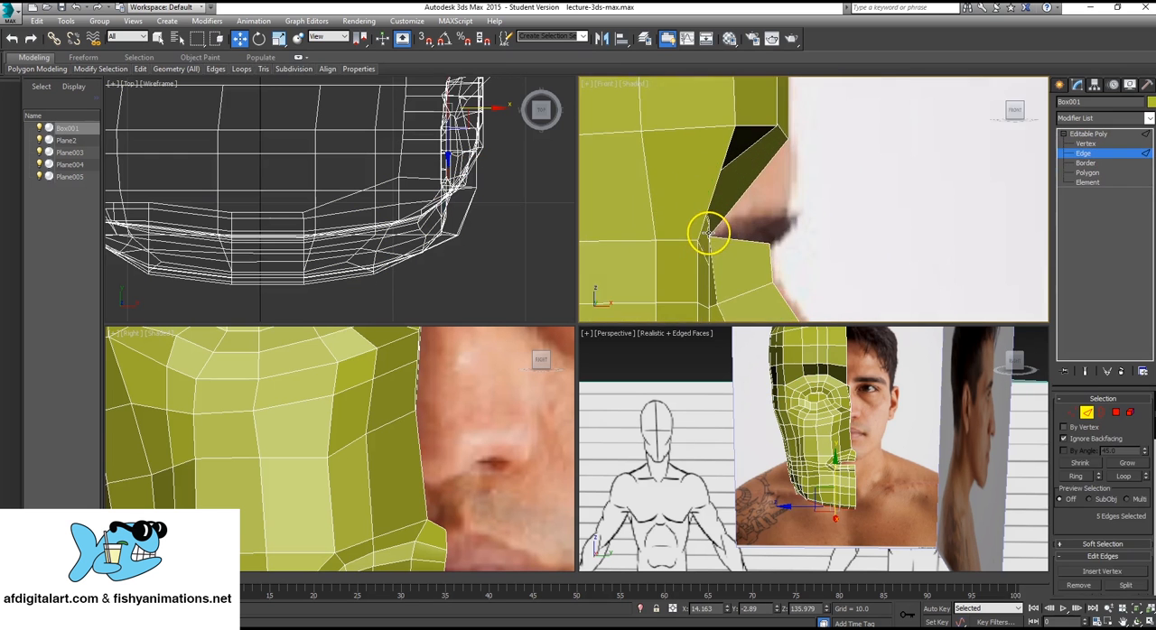
pyautogui.click(736, 239)
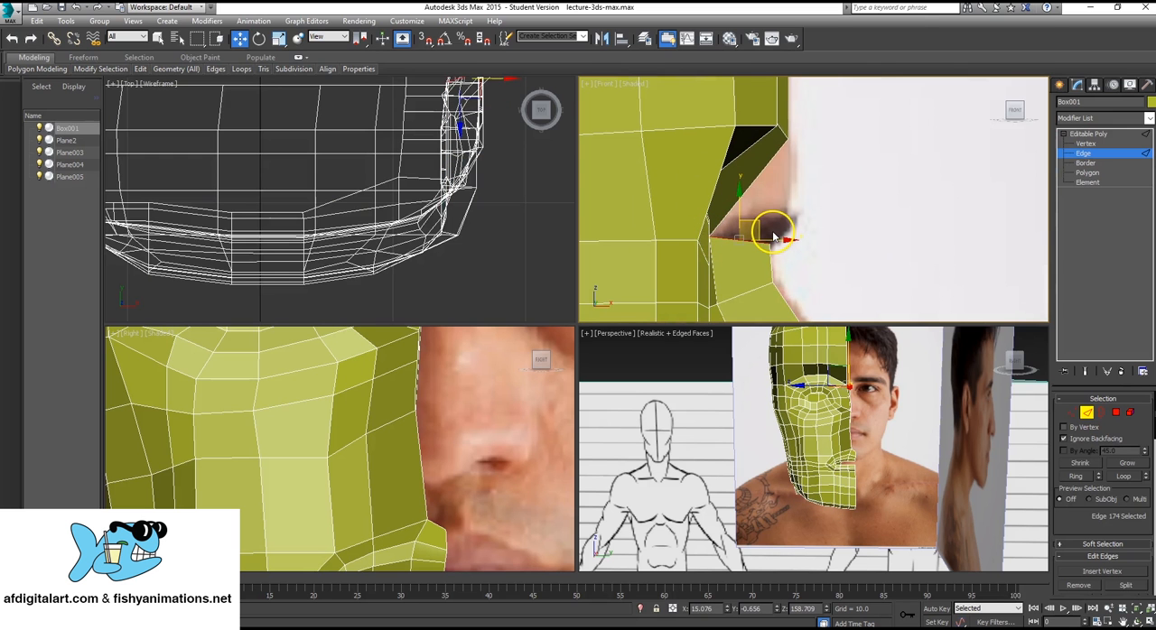
pyautogui.moveTo(758, 219); pyautogui.dragTo(836, 130)
# Collapse the new nose bridge polygon's inner top vertex with the adjacent brow vertex.
pyautogui.click(1101, 145)
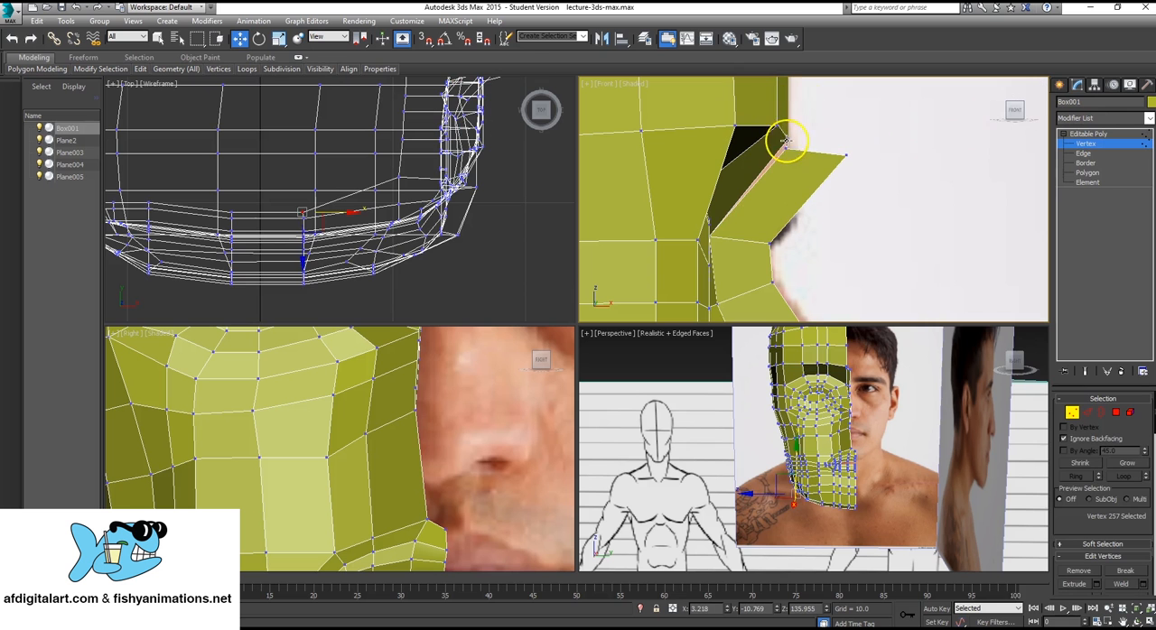
pyautogui.click(784, 142)
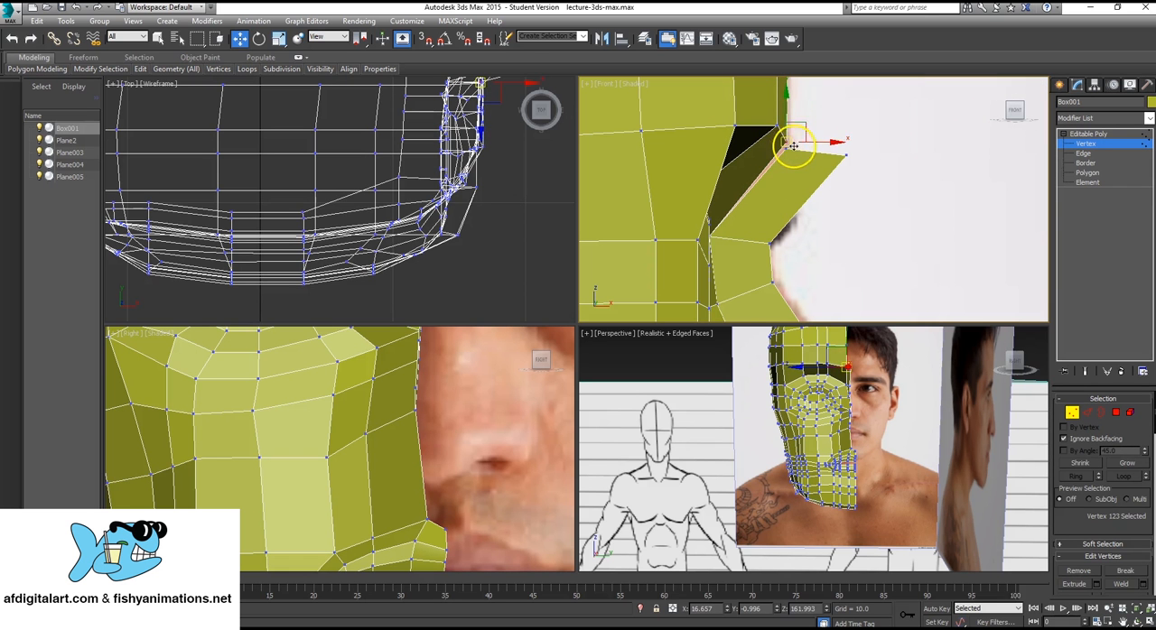
pyautogui.press('q')
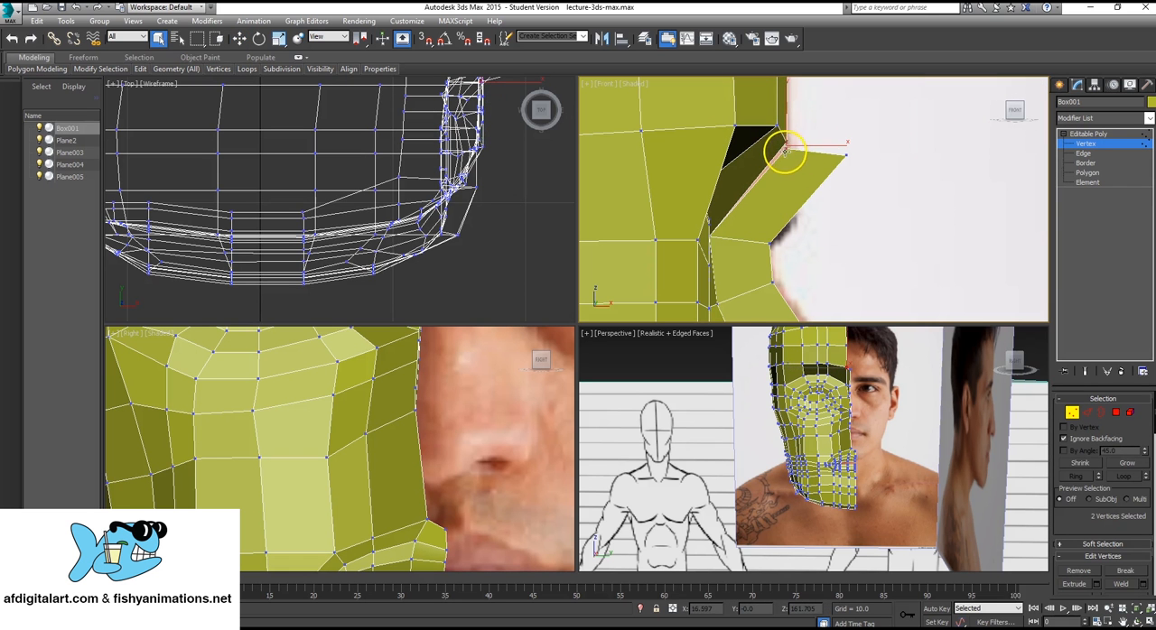
pyautogui.scroll(-5, 1124, 452)
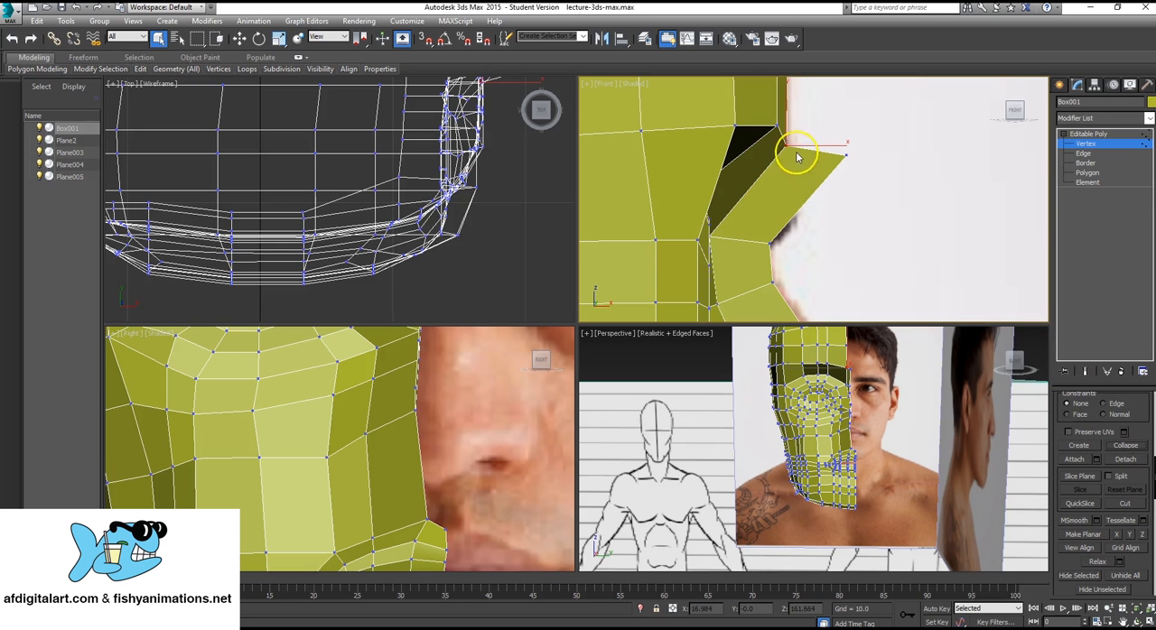
# Move the nose bridge polygon's protruding top vertex back to the brow's profile line.
pyautogui.click(860, 158)
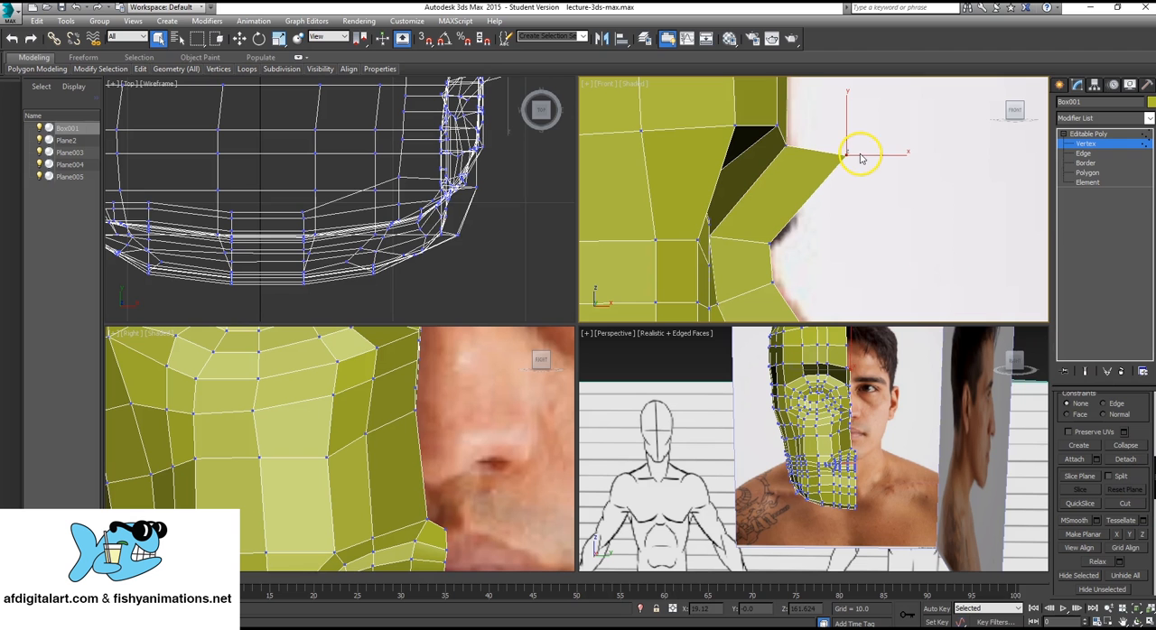
pyautogui.press('w')
pyautogui.moveTo(864, 136); pyautogui.dragTo(807, 149)
pyautogui.moveTo(782, 243)
pyautogui.mouseDown(button='middle')
pyautogui.moveTo(822, 70)
pyautogui.moveTo(789, 225)
pyautogui.moveTo(779, 148)
pyautogui.mouseUp(button='middle')
# Extrude the nose tip's lower edge a short distance downward to begin a strip for the underside of the nose.
pyautogui.click(1083, 153)
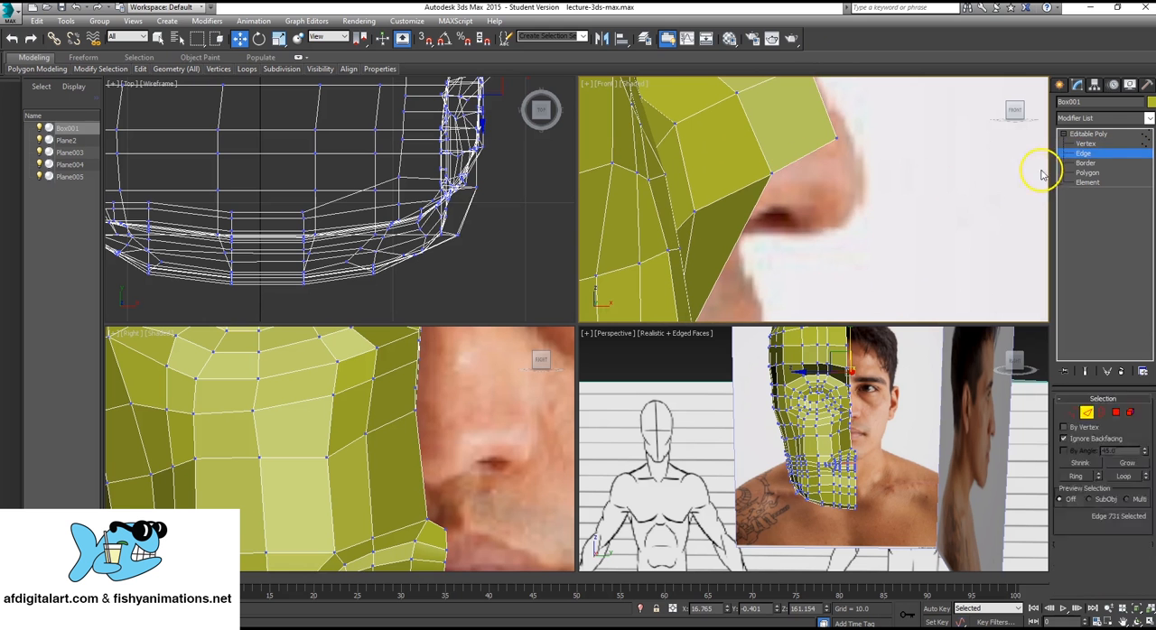
pyautogui.click(802, 159)
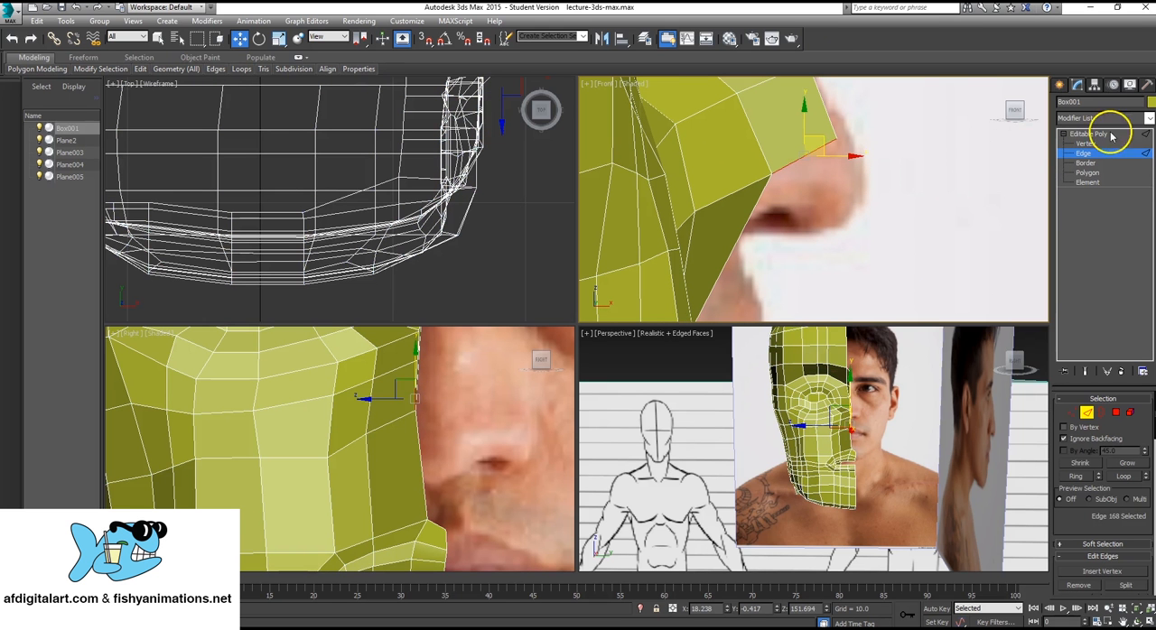
pyautogui.scroll(2, 841, 409)
pyautogui.hotkey('alt', 'w')
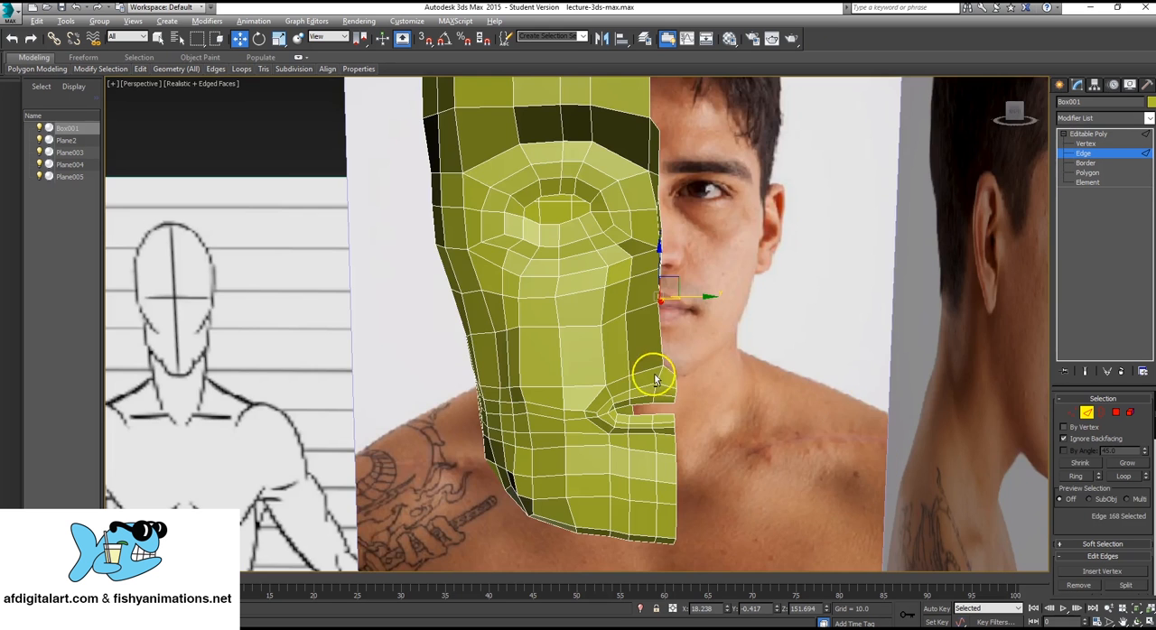
pyautogui.keyDown('alt'); pyautogui.moveTo(610, 350); pyautogui.dragTo(694, 338, button='middle'); pyautogui.keyUp('alt')
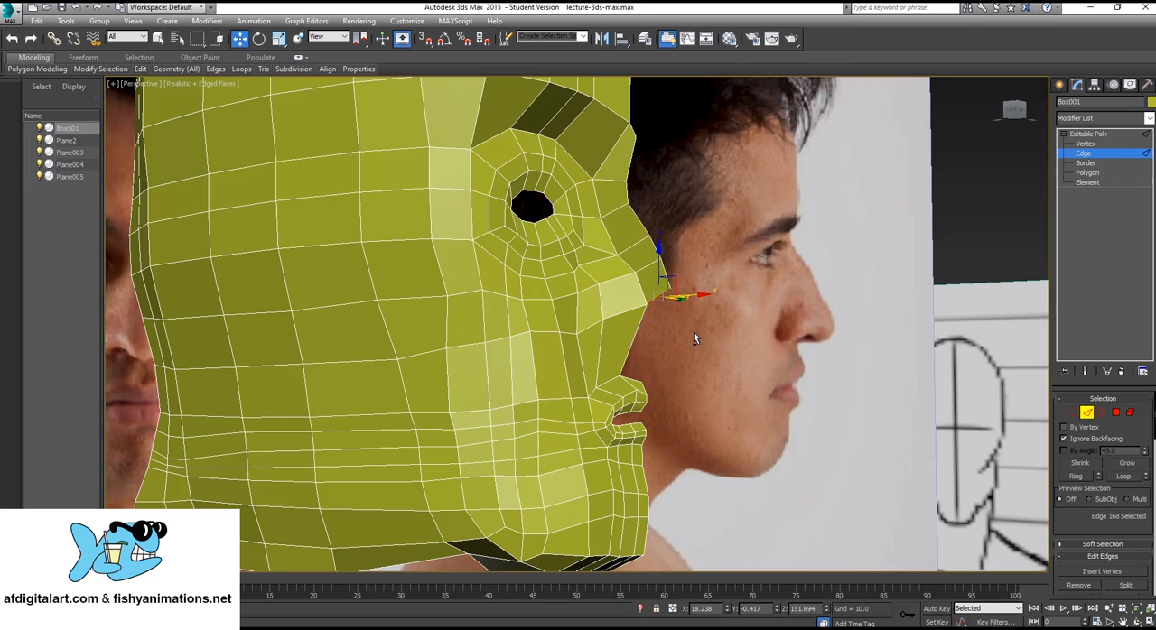
pyautogui.keyDown('shift'); pyautogui.moveTo(692, 330); pyautogui.dragTo(666, 280); pyautogui.keyUp('shift')
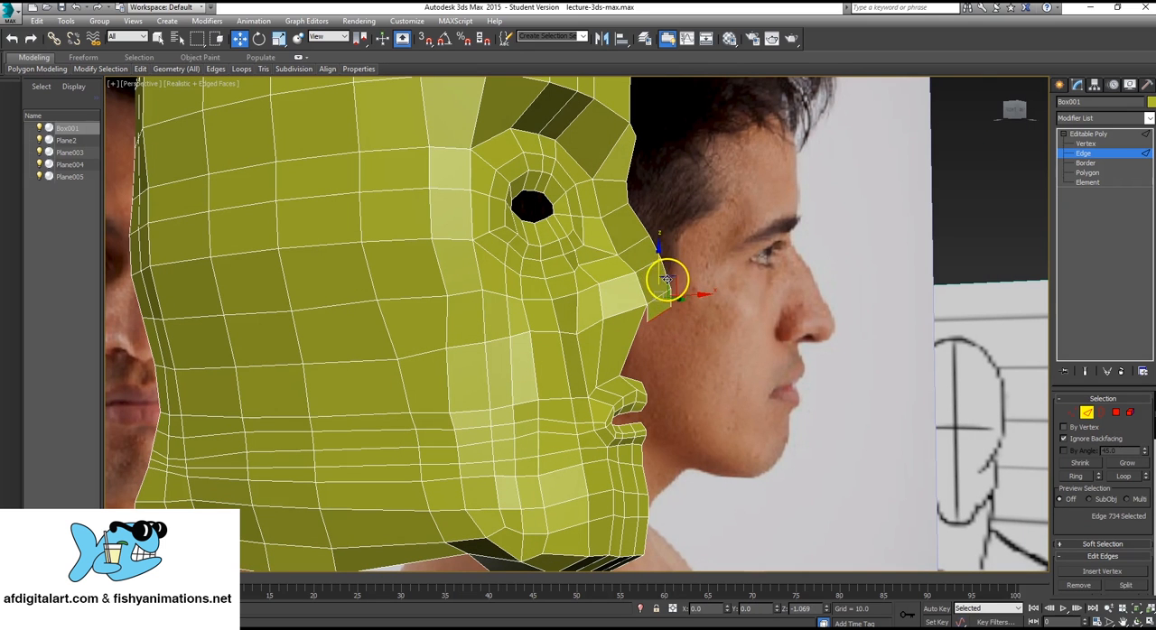
pyautogui.keyDown('alt'); pyautogui.moveTo(668, 284); pyautogui.dragTo(696, 315, button='middle'); pyautogui.keyUp('alt')
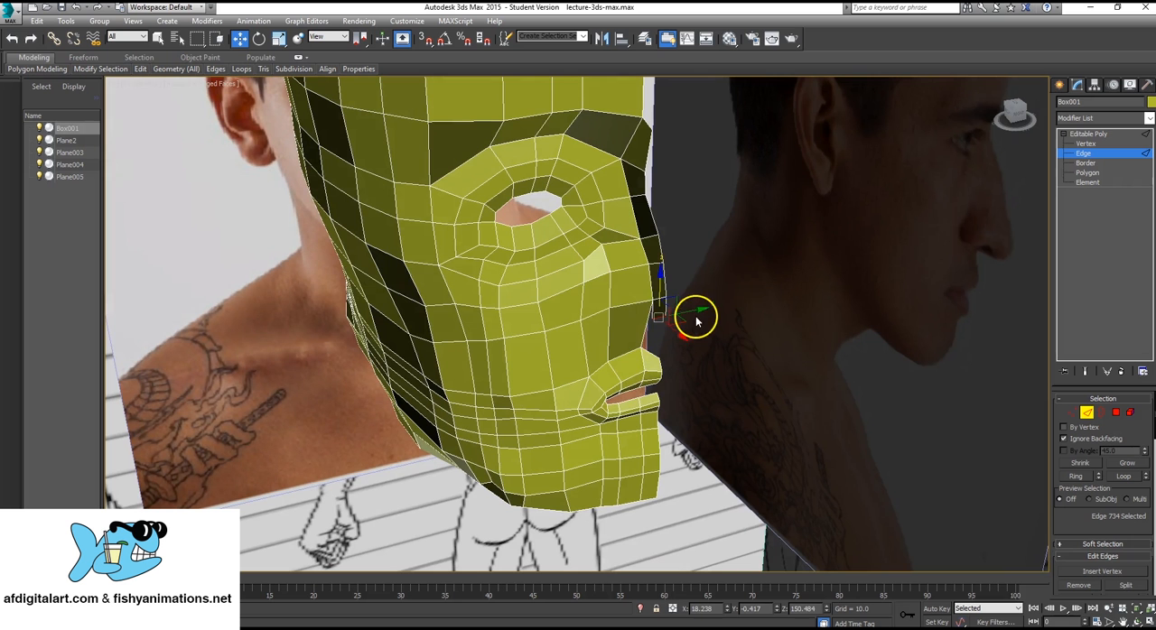
pyautogui.moveTo(692, 313); pyautogui.dragTo(657, 284)
pyautogui.hotkey('alt', 'w')
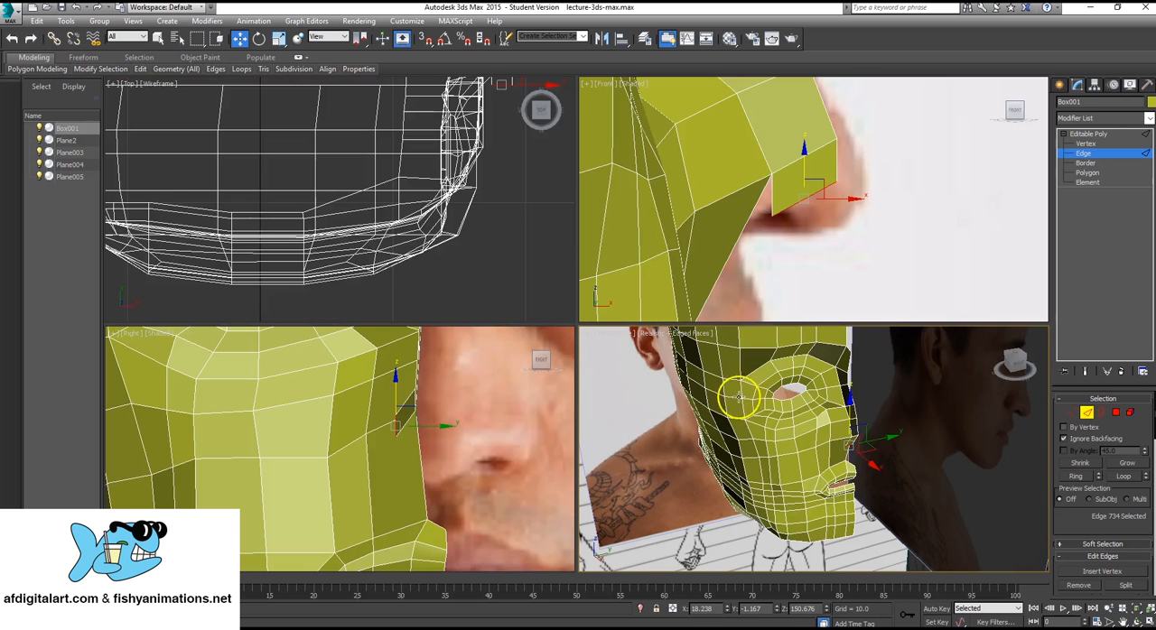
# Shift the new lower nose edge outward from the centre line and rotate it to slant along the nose wing in the frontal face view.
pyautogui.click(438, 422)
pyautogui.moveTo(404, 400)
pyautogui.mouseDown()
pyautogui.moveTo(409, 410)
pyautogui.moveTo(401, 406)
pyautogui.mouseUp()
pyautogui.press('F3')
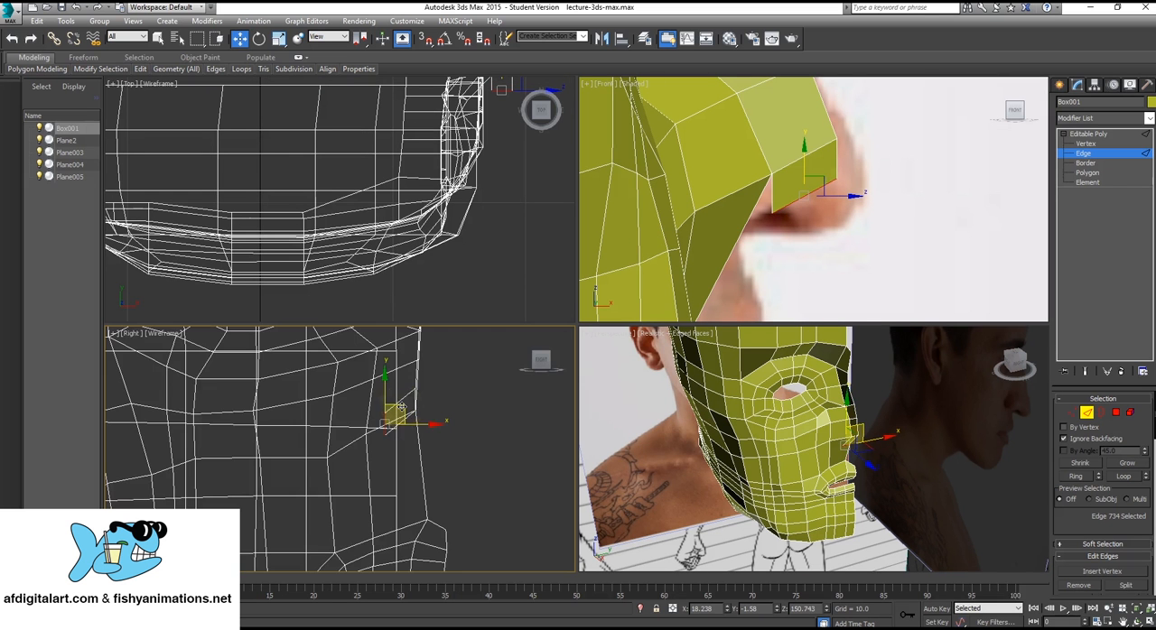
pyautogui.press('F3')
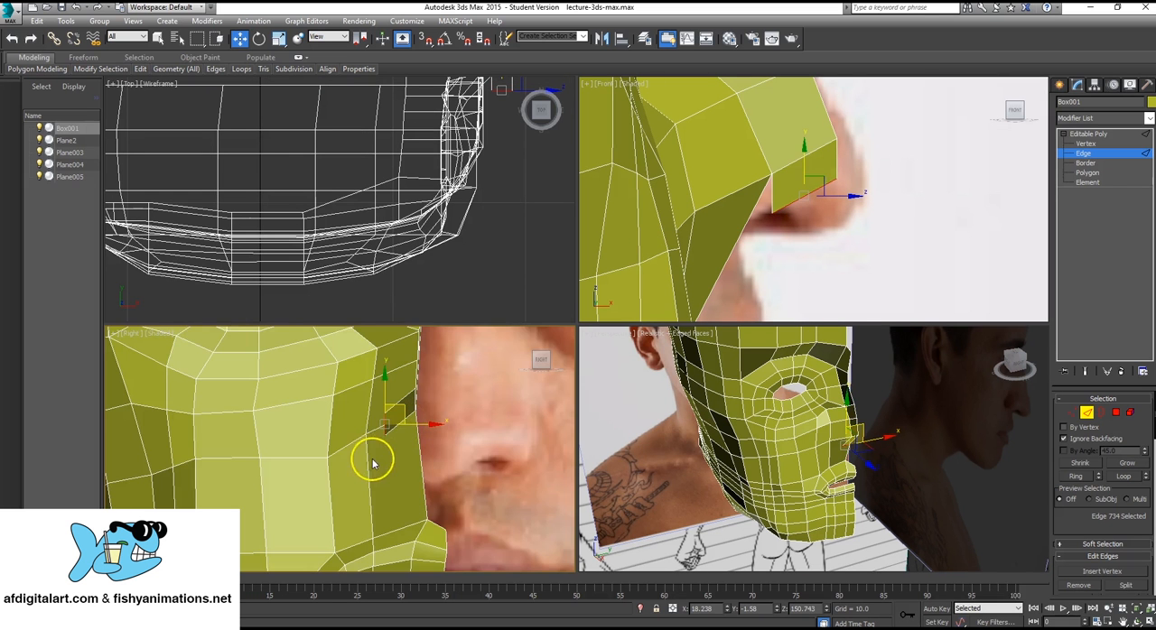
pyautogui.moveTo(374, 457)
pyautogui.mouseDown(button='middle')
pyautogui.moveTo(387, 472)
pyautogui.moveTo(394, 457)
pyautogui.mouseUp(button='middle')
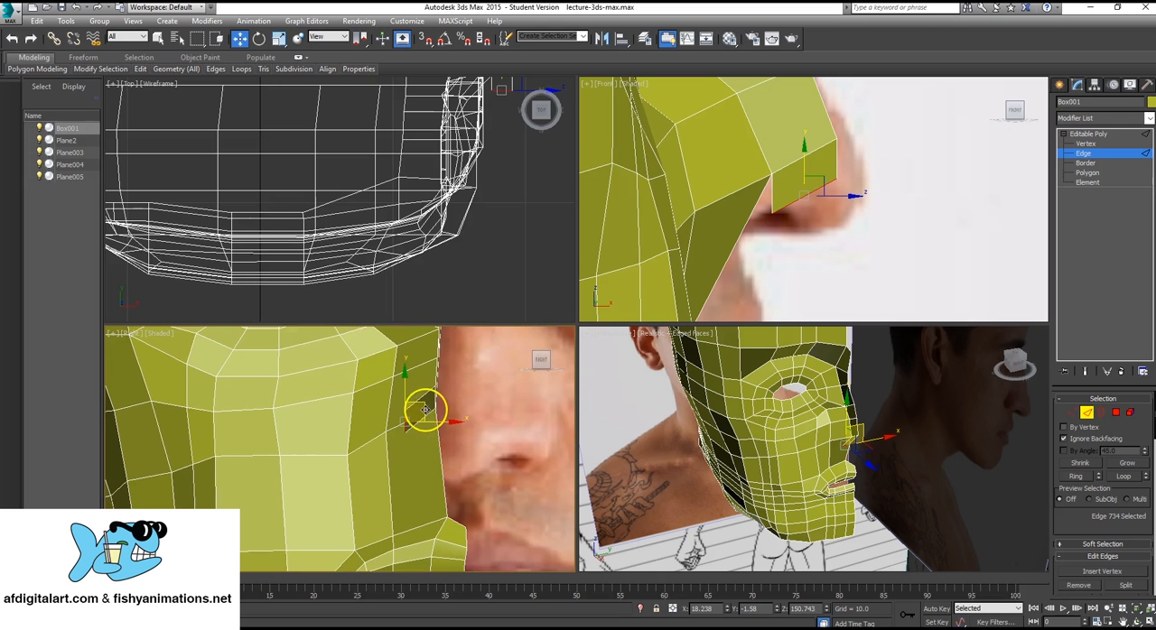
pyautogui.moveTo(420, 406); pyautogui.dragTo(412, 400)
pyautogui.press('e')
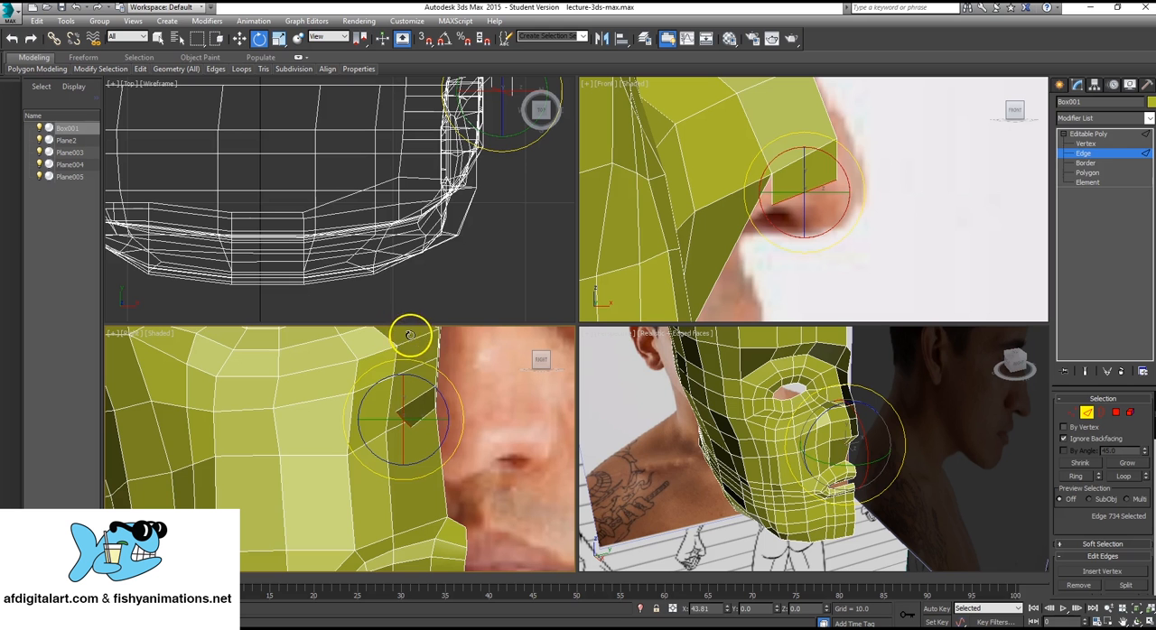
# Make the head mesh see-through in its object properties to reveal the face photo behind it.
pyautogui.click(1093, 133)
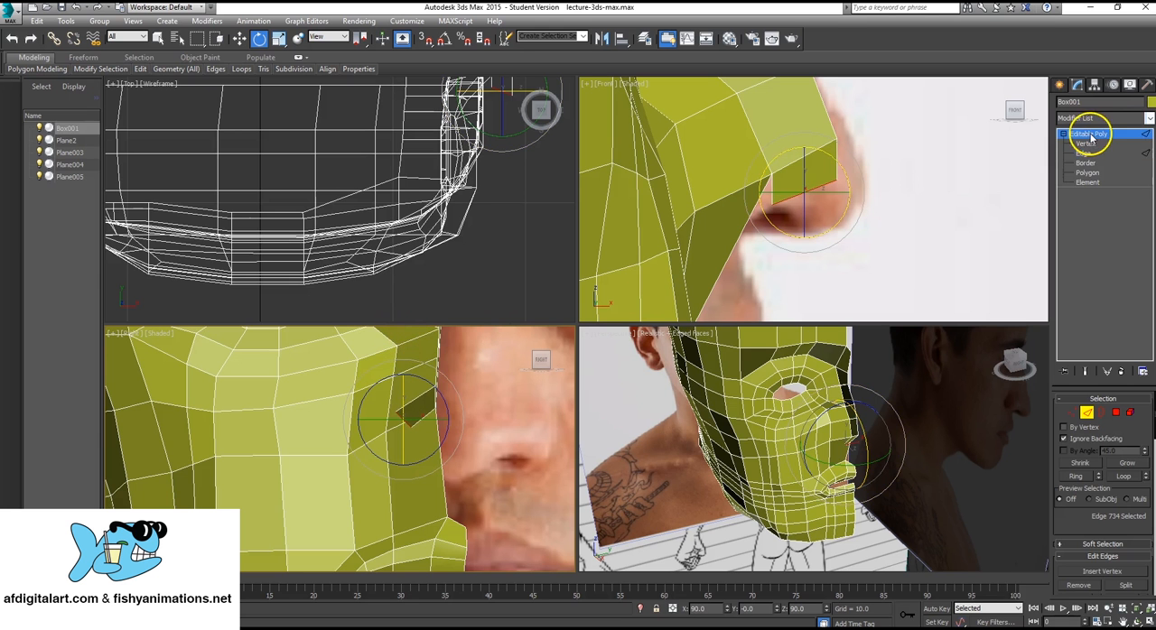
pyautogui.click(500, 379)
pyautogui.click(379, 395)
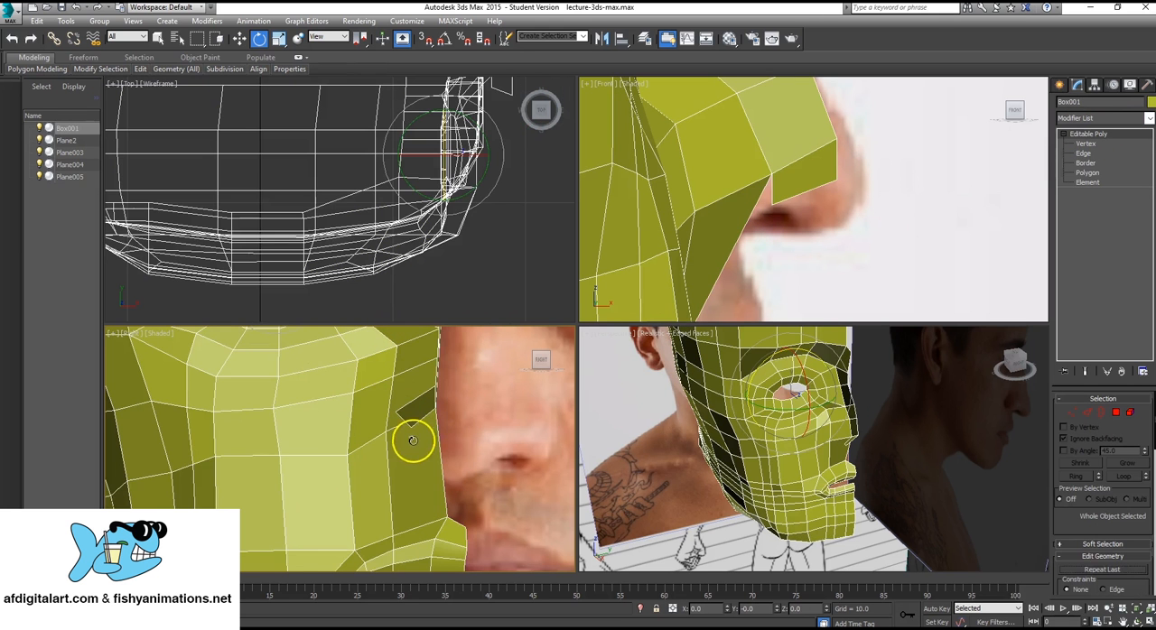
pyautogui.moveTo(413, 440); pyautogui.dragTo(471, 466, button='middle')
pyautogui.hotkey('alt', 'w')
pyautogui.scroll(-4, 604, 299)
pyautogui.moveTo(663, 325); pyautogui.dragTo(545, 360, button='middle')
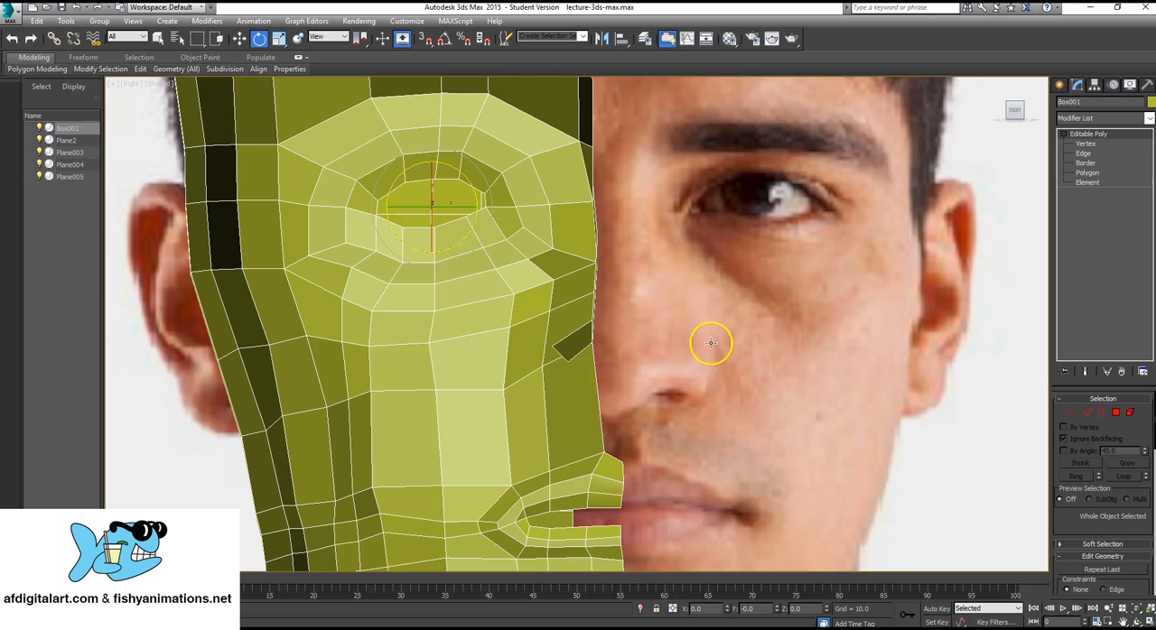
pyautogui.moveTo(496, 358); pyautogui.dragTo(516, 348, button='middle')
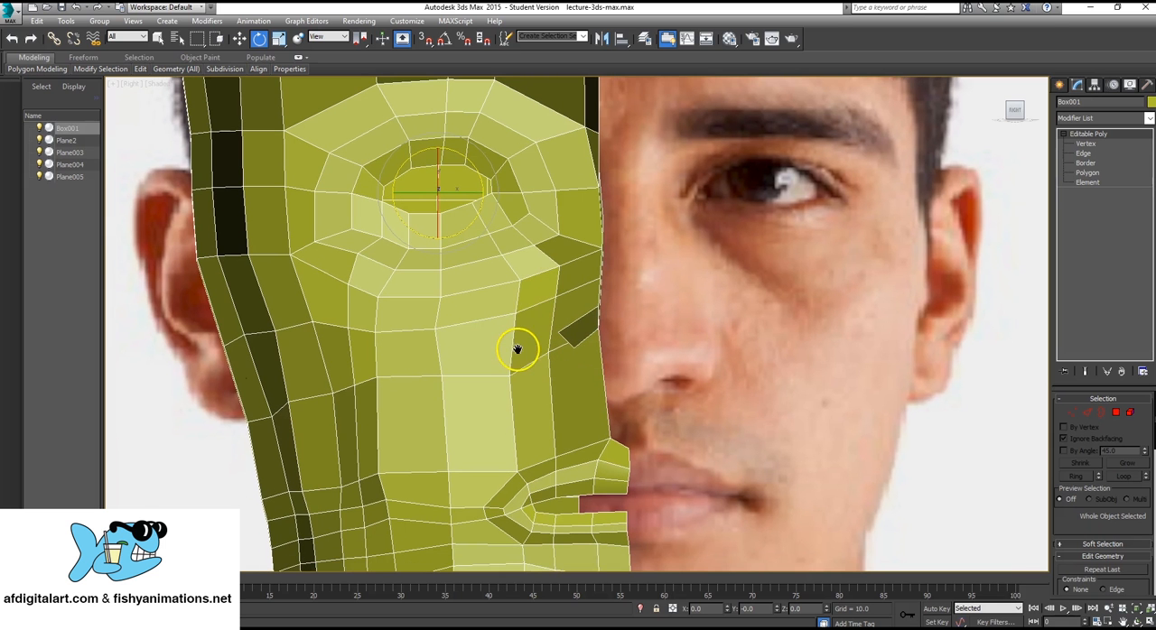
pyautogui.rightClick(537, 191)
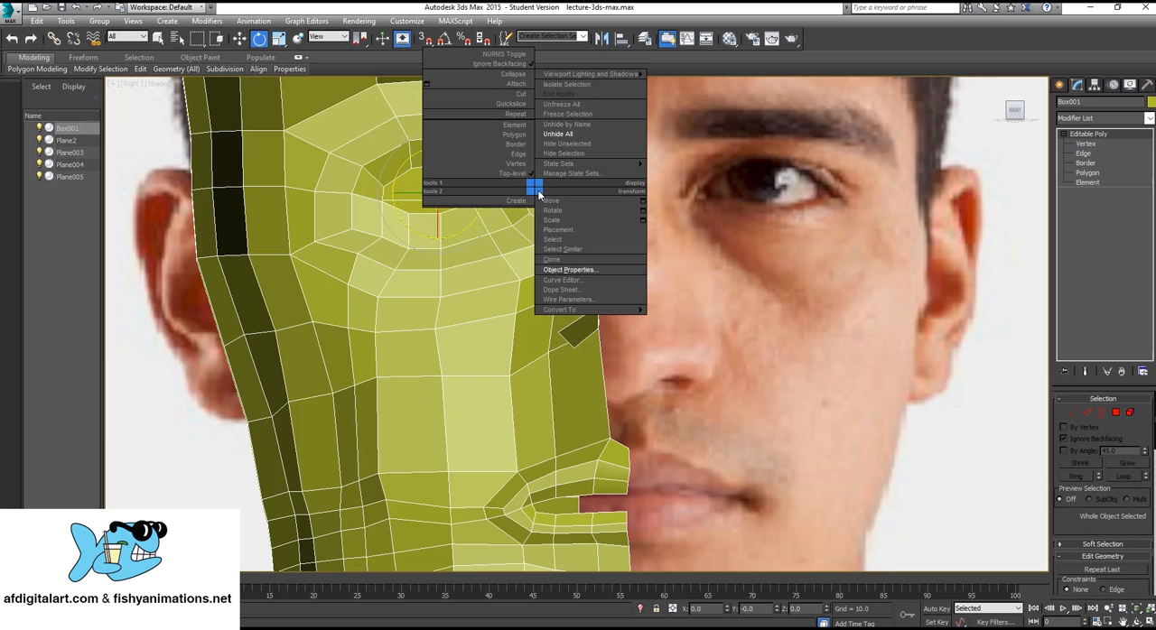
pyautogui.click(568, 269)
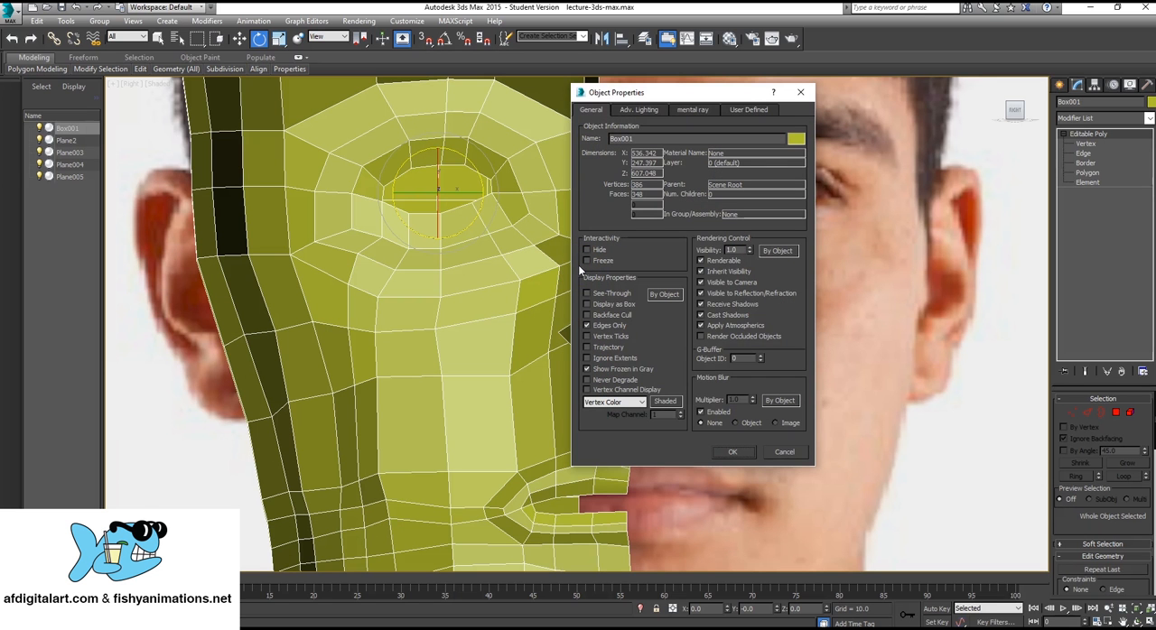
pyautogui.click(586, 294)
pyautogui.click(737, 453)
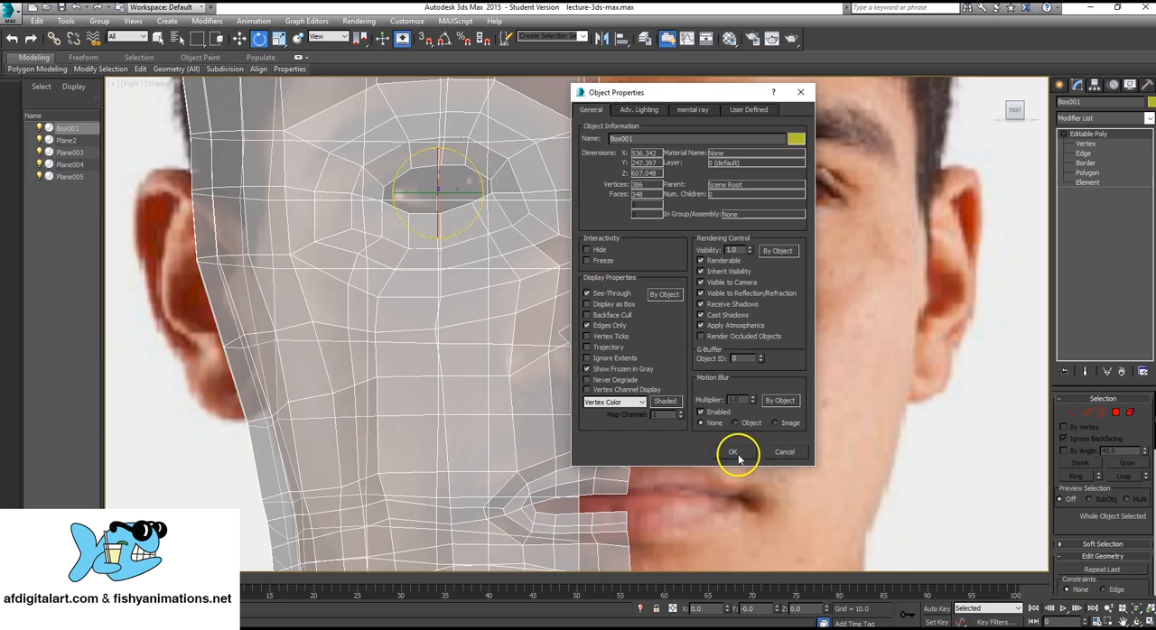
# Extrude the nose strip's end edge outward toward the nose wing and rotate it to follow the nostril's curve.
pyautogui.moveTo(563, 346); pyautogui.dragTo(596, 397, button='middle')
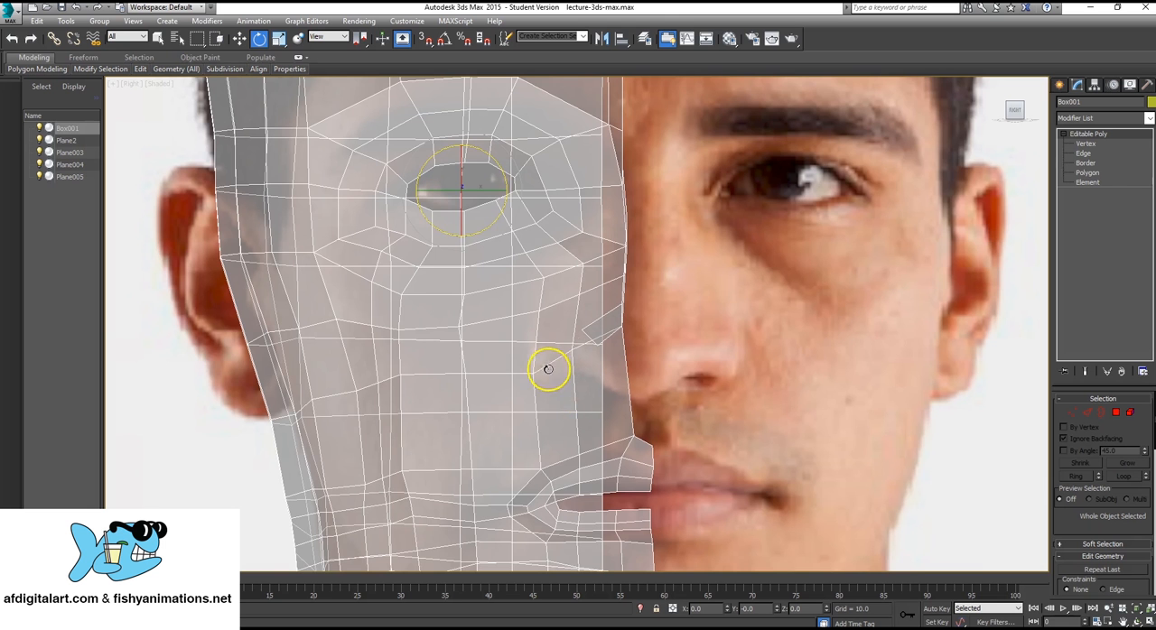
pyautogui.moveTo(548, 368); pyautogui.dragTo(551, 342, button='middle')
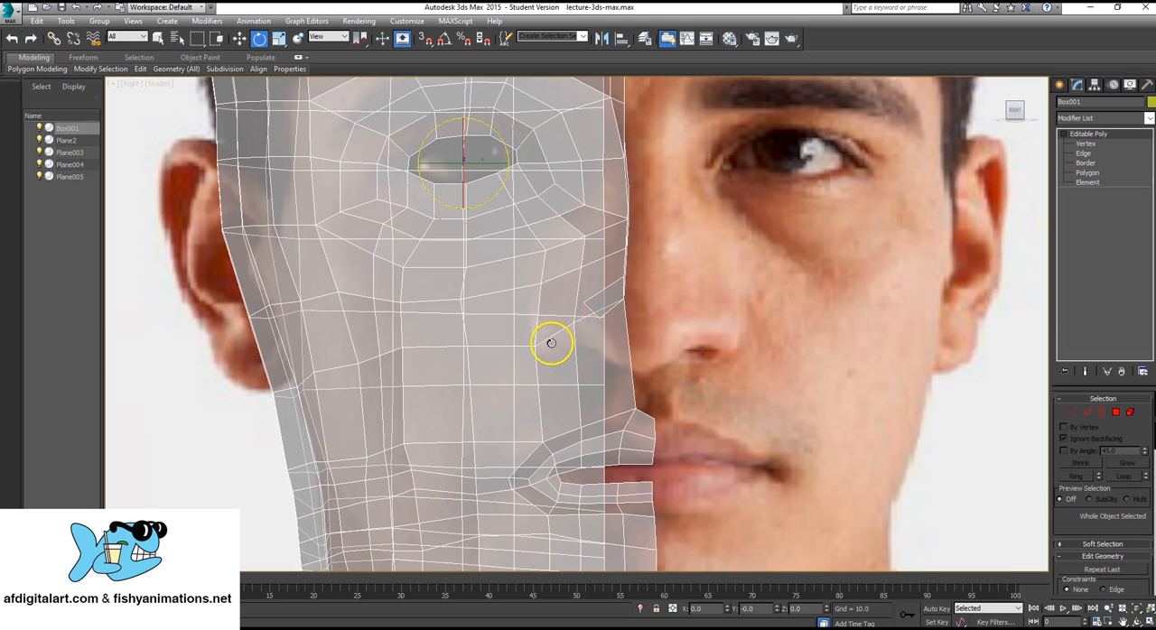
pyautogui.click(1095, 155)
pyautogui.click(582, 323)
pyautogui.scroll(2, 572, 332)
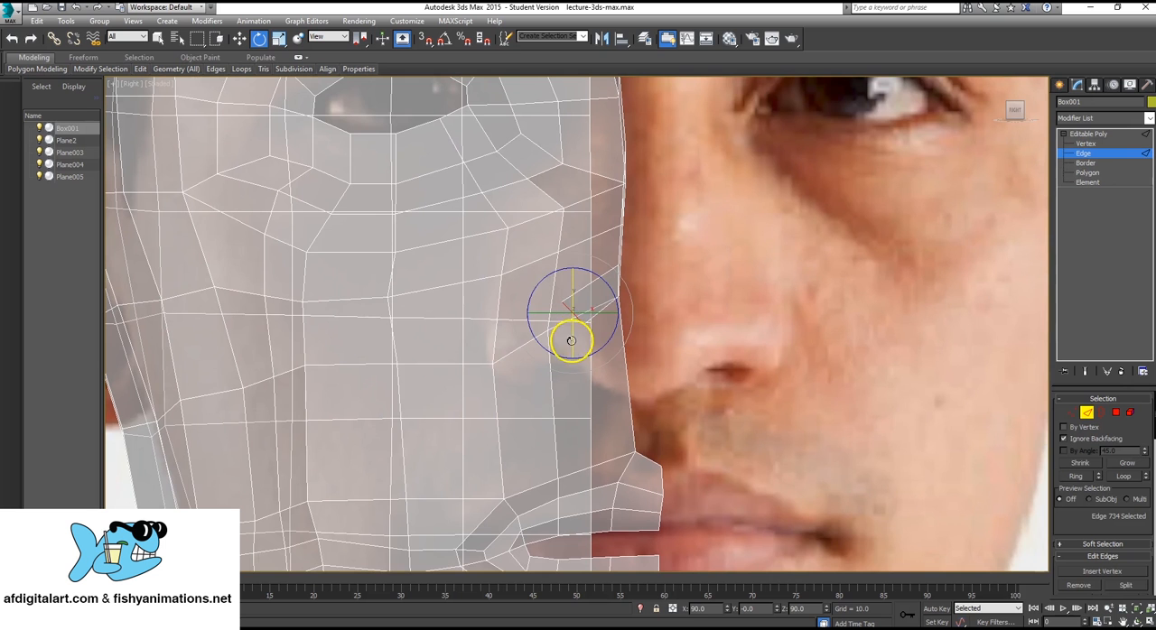
pyautogui.press('w')
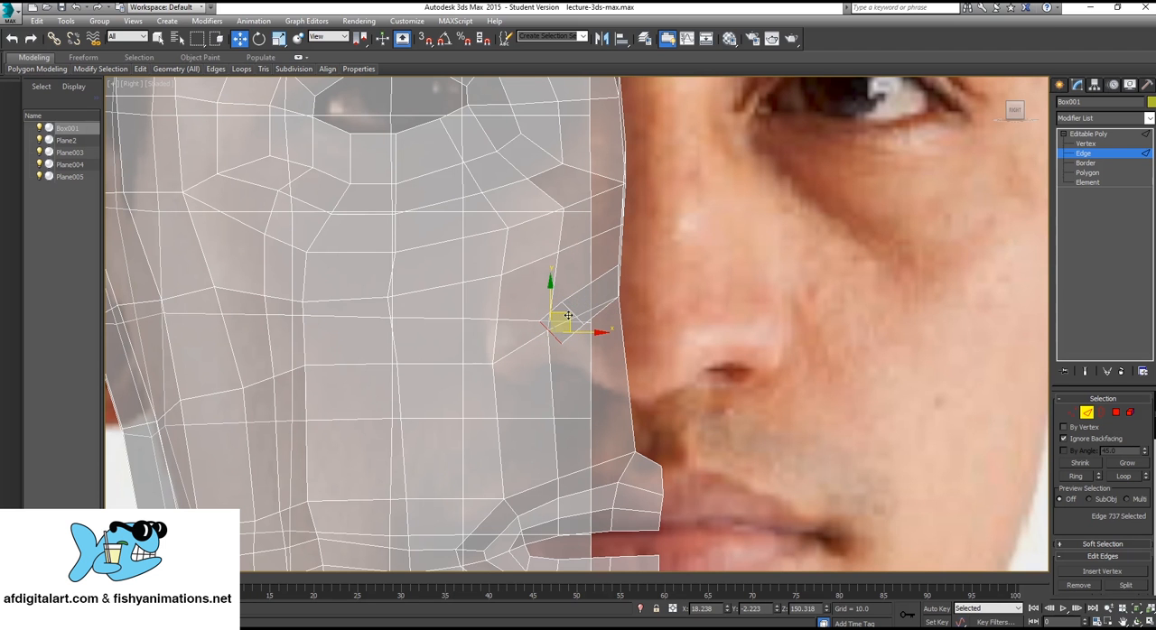
pyautogui.press('e')
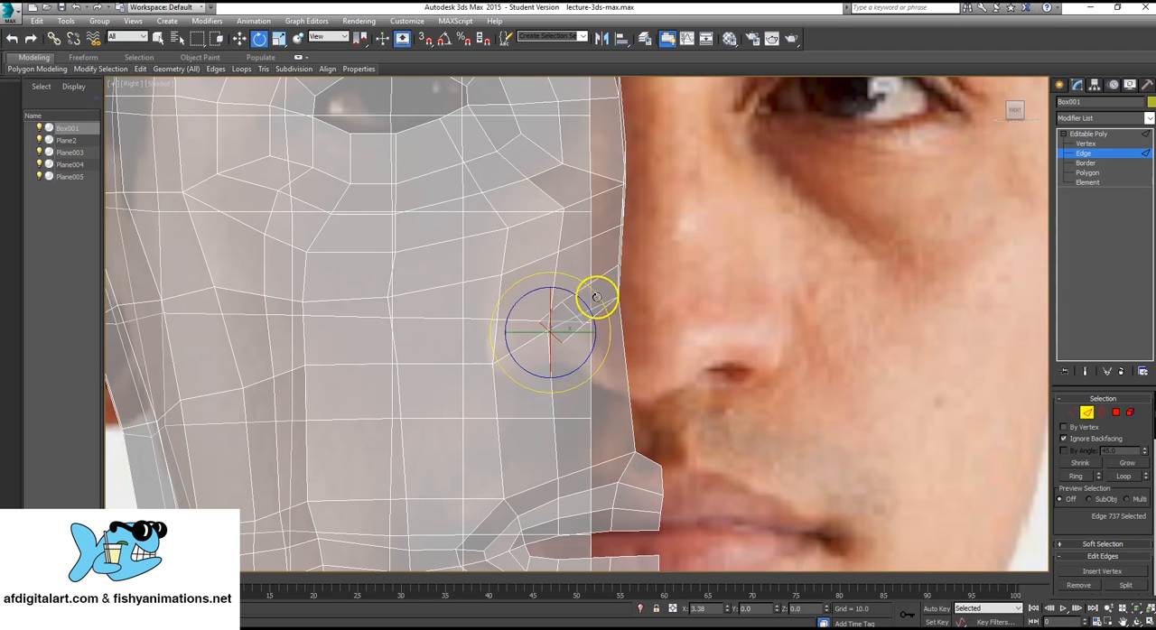
# Extrude the strip's end edge down the side of the nostril and rotate it toward the nose's underside.
pyautogui.press('w')
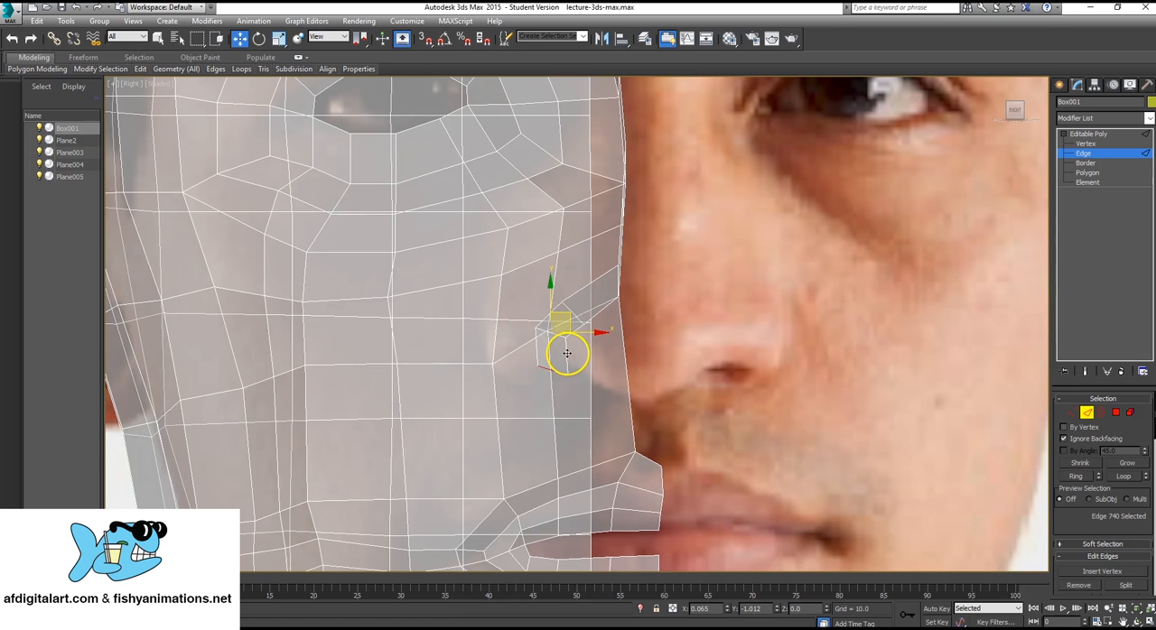
pyautogui.moveTo(574, 350); pyautogui.dragTo(576, 350)
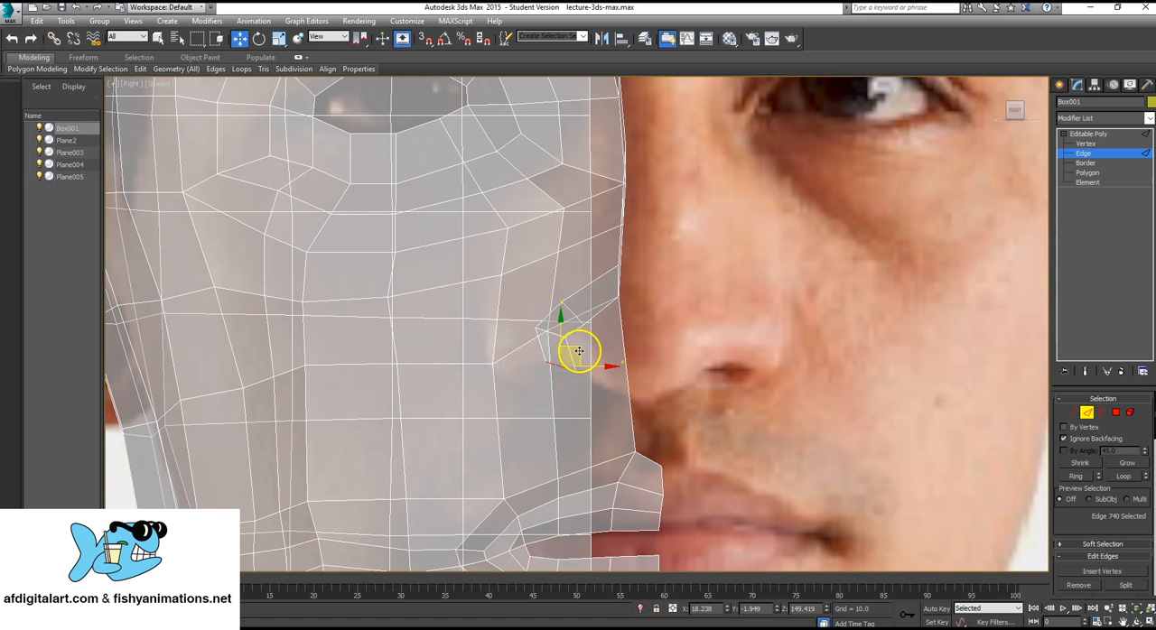
pyautogui.press('e')
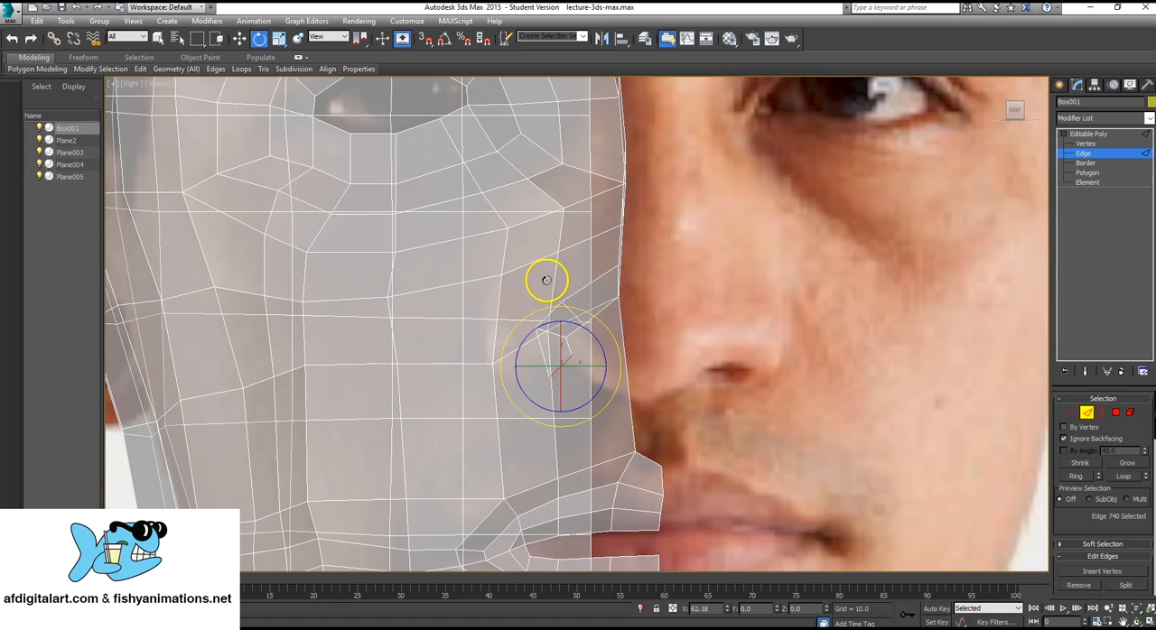
# Extrude the strip's end edge twice more beneath the nostril toward the face's centre line, rotating it to follow the nose's outline.
pyautogui.press('w')
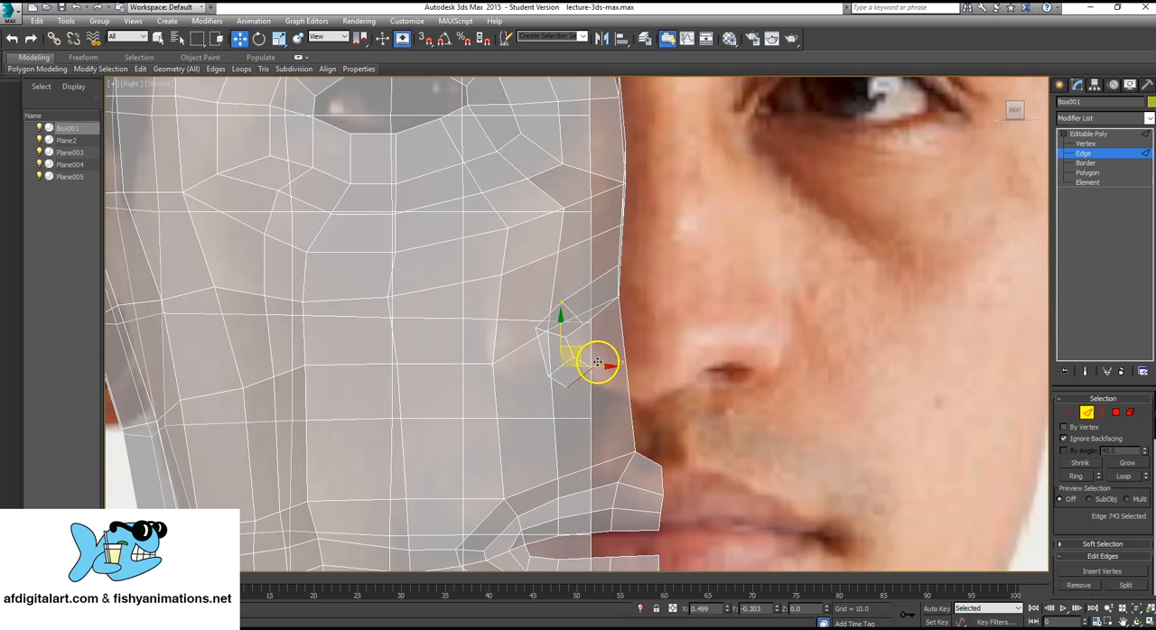
pyautogui.click(614, 374)
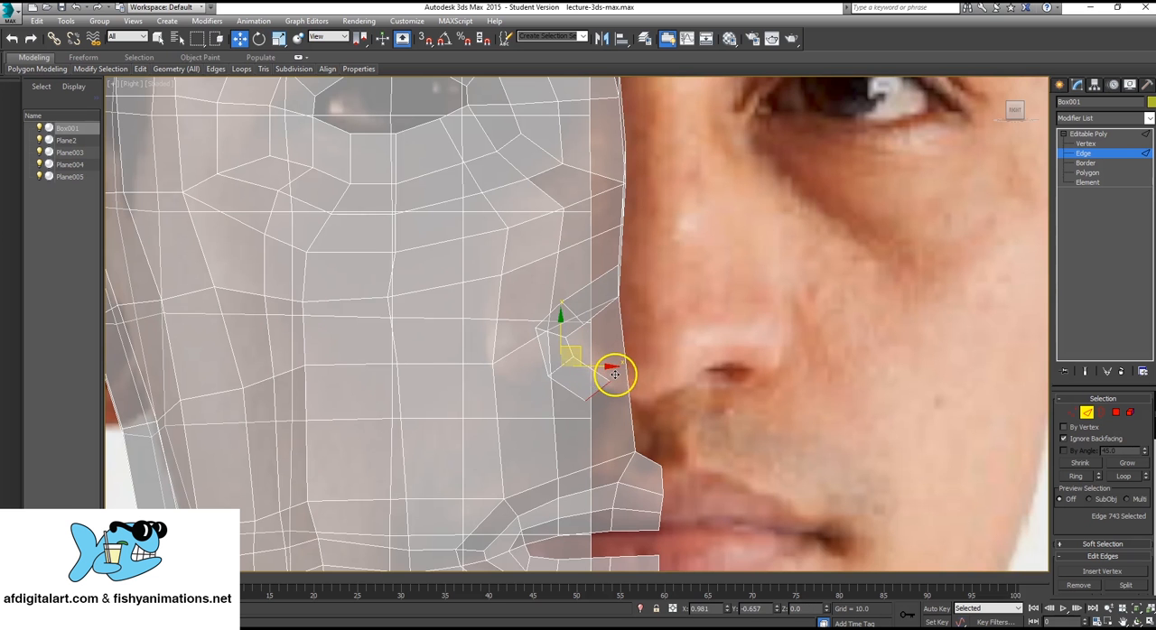
pyautogui.moveTo(610, 374); pyautogui.dragTo(613, 374)
pyautogui.press('e')
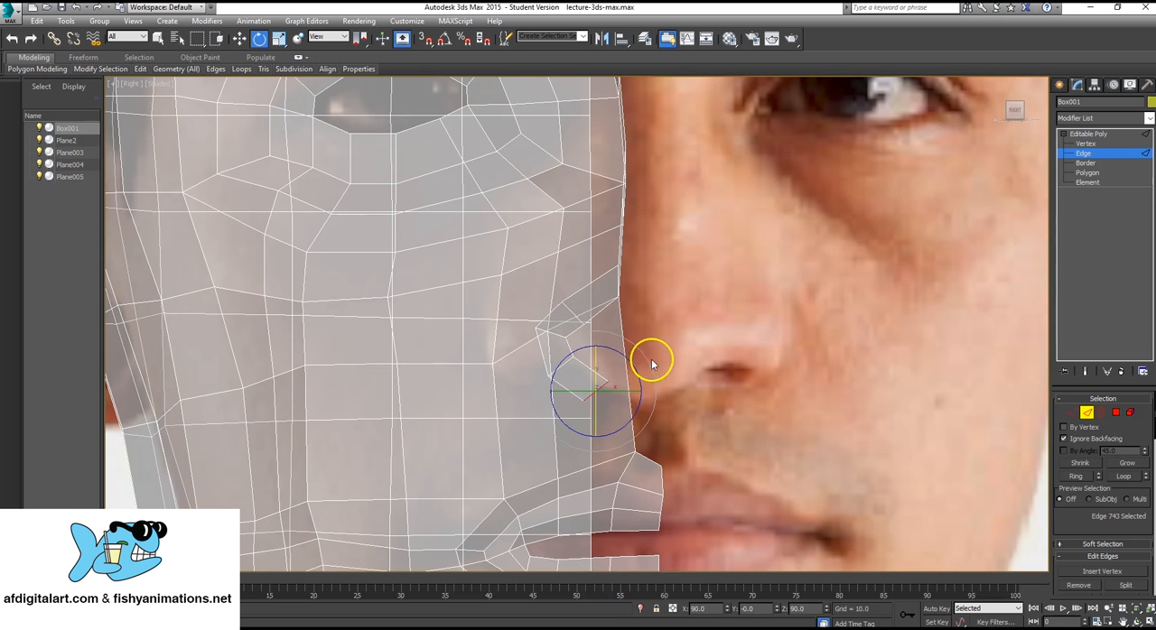
pyautogui.press('w')
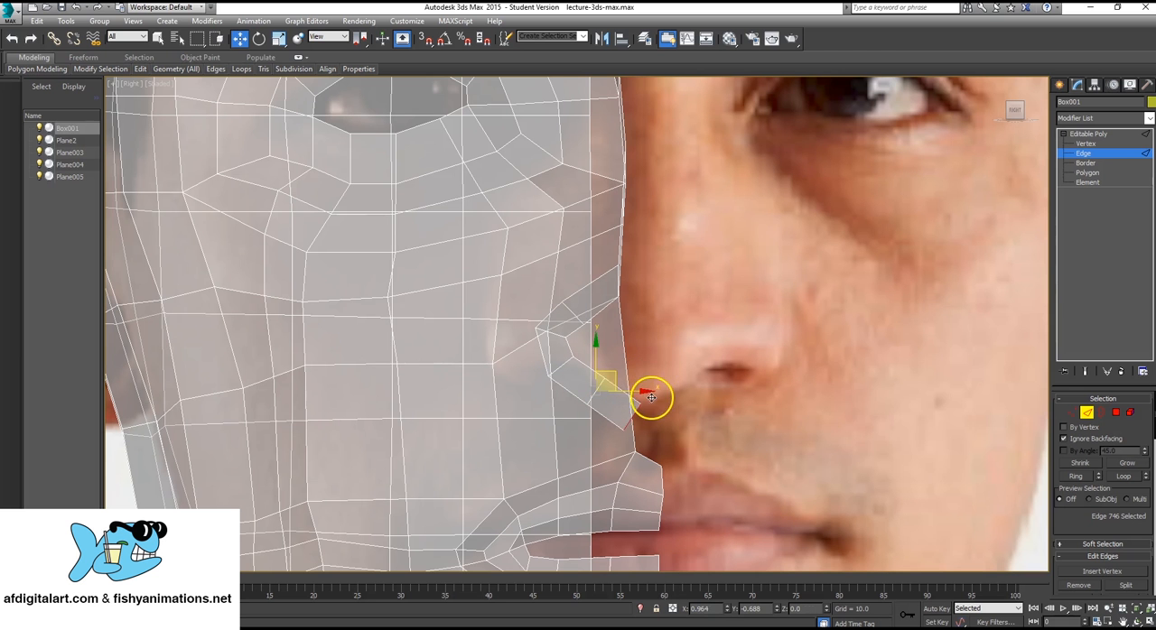
pyautogui.click(632, 384)
pyautogui.moveTo(608, 362); pyautogui.dragTo(608, 377, button='middle')
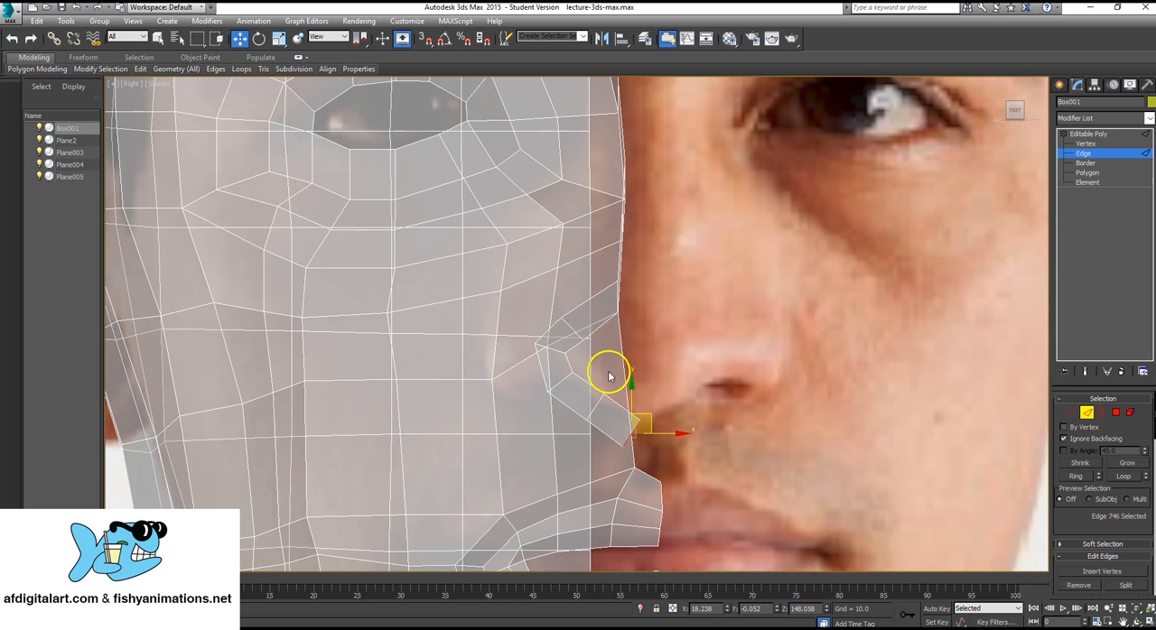
# Examine the new nostril strip's depth and alignment with the nose in the perspective and profile views, selecting one of its side edges.
pyautogui.click(1090, 134)
pyautogui.moveTo(400, 338); pyautogui.dragTo(478, 345, button='middle')
pyautogui.hotkey('alt', 'w')
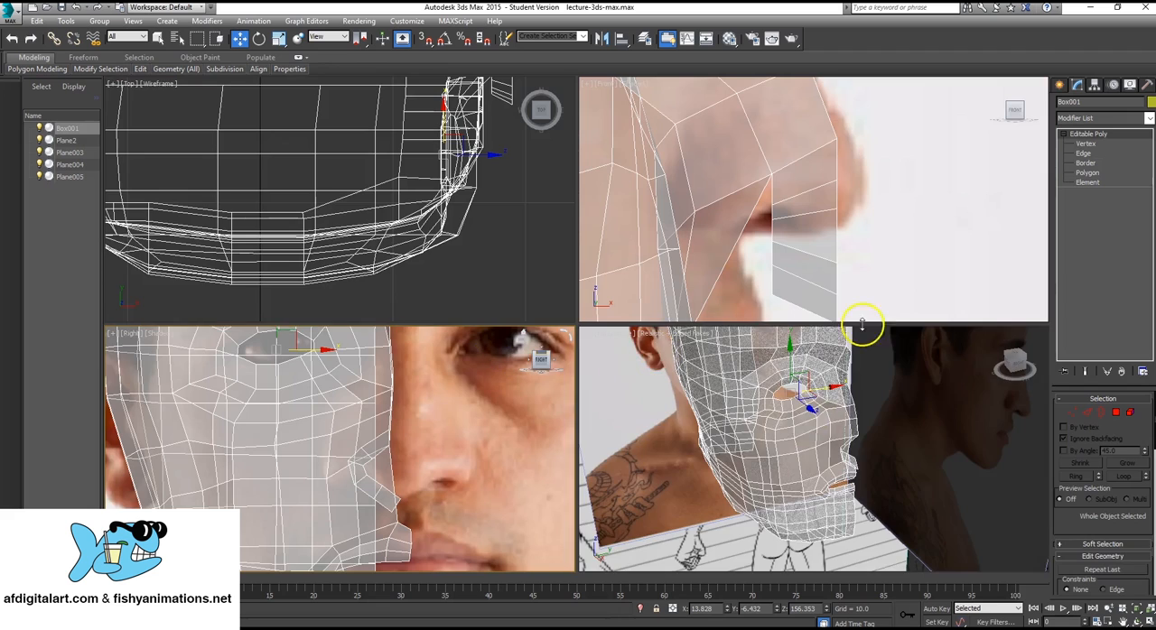
pyautogui.click(806, 393)
pyautogui.hotkey('alt', 'w')
pyautogui.keyDown('alt'); pyautogui.moveTo(582, 335); pyautogui.dragTo(703, 296, button='middle'); pyautogui.keyUp('alt')
pyautogui.scroll(3, 704, 296)
pyautogui.click(1083, 155)
pyautogui.click(591, 351)
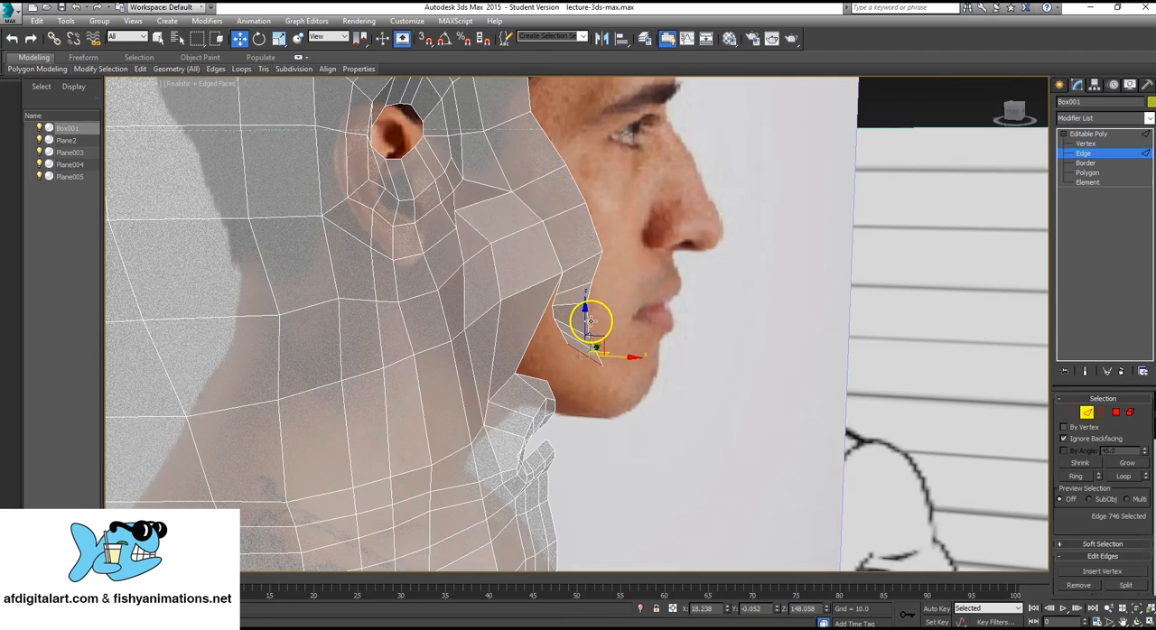
pyautogui.click(591, 321)
pyautogui.keyDown('alt'); pyautogui.moveTo(611, 323); pyautogui.dragTo(640, 325, button='middle'); pyautogui.keyUp('alt')
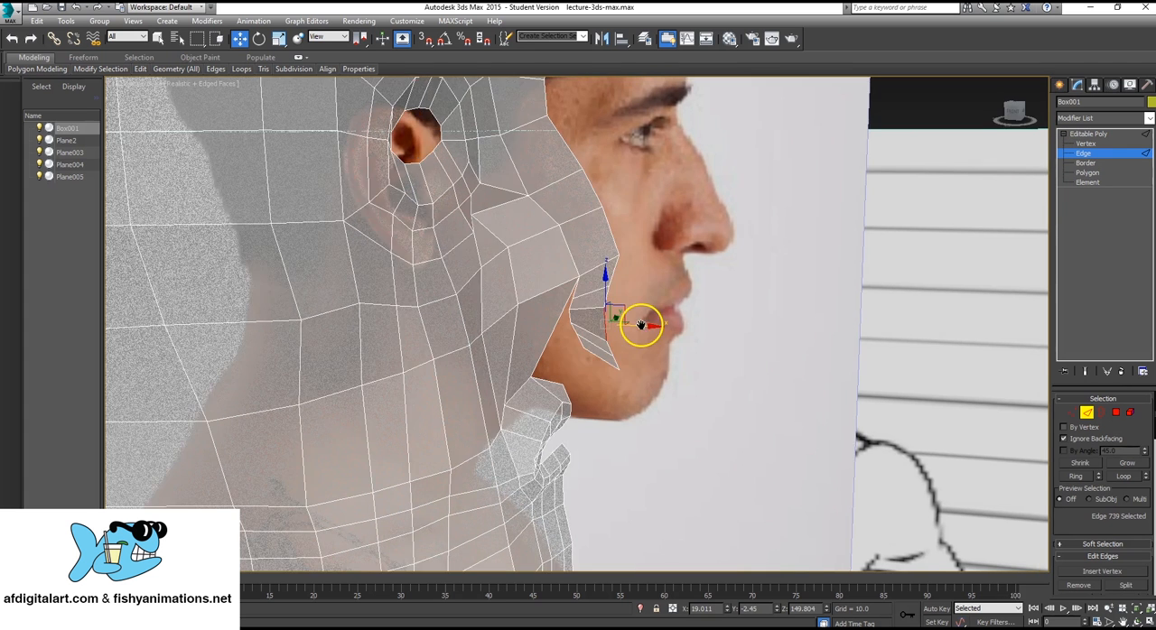
pyautogui.hotkey('alt', 'w')
pyautogui.rightClick(836, 214)
pyautogui.hotkey('alt', 'w')
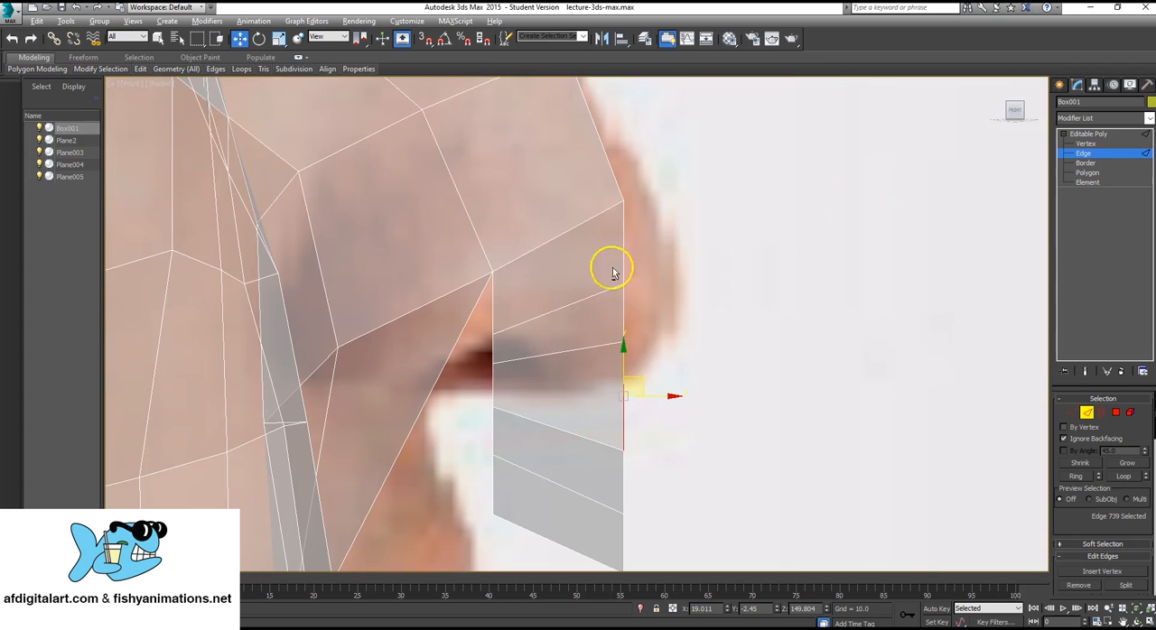
pyautogui.moveTo(567, 373)
pyautogui.keyDown('alt'); pyautogui.mouseDown(button='middle')
pyautogui.moveTo(572, 346)
pyautogui.moveTo(558, 362)
pyautogui.mouseUp(button='middle'); pyautogui.keyUp('alt')
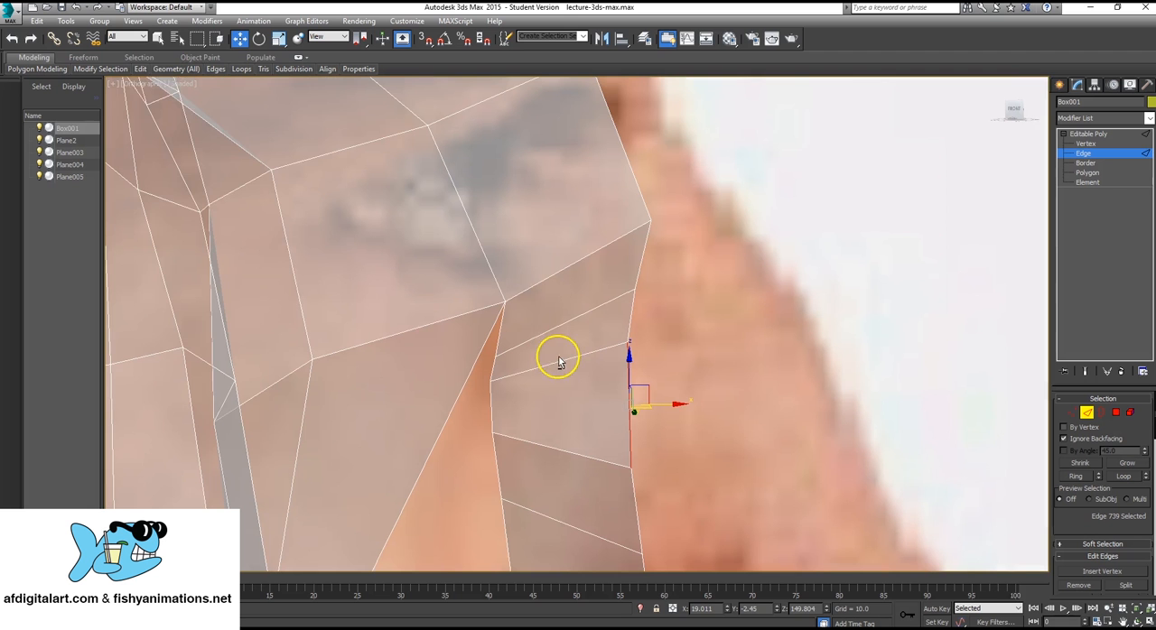
# In the front view, extrude the nostril strip's selected side edge straight forward toward the nose tip.
pyautogui.click(137, 83)
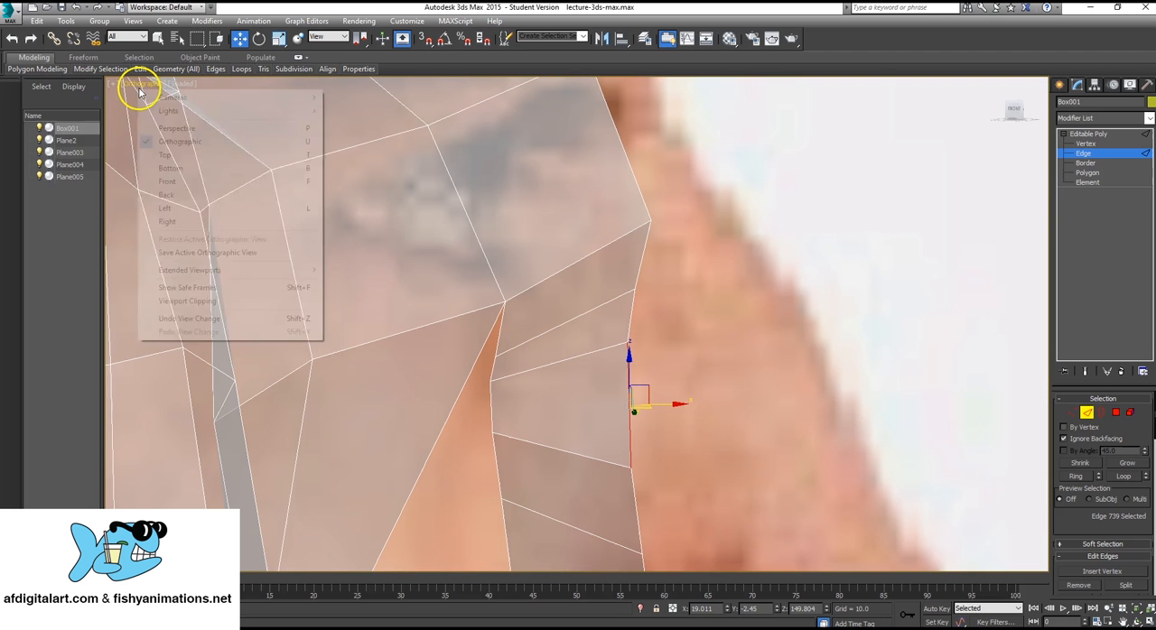
pyautogui.click(169, 181)
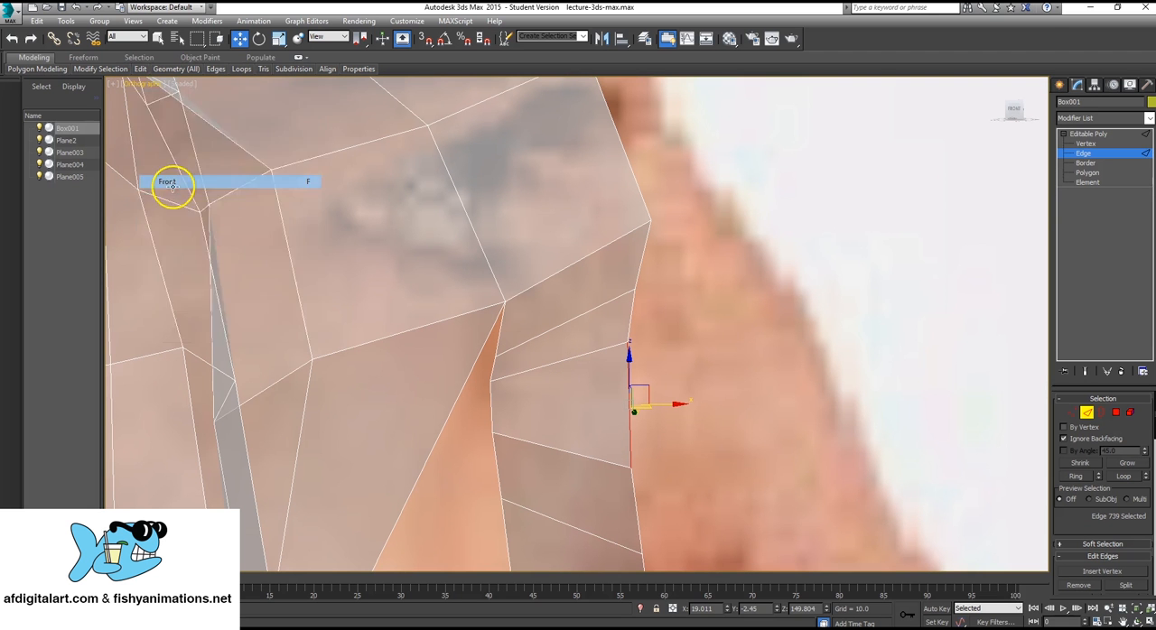
pyautogui.moveTo(570, 332); pyautogui.dragTo(576, 292, button='middle')
pyautogui.scroll(2, 575, 292)
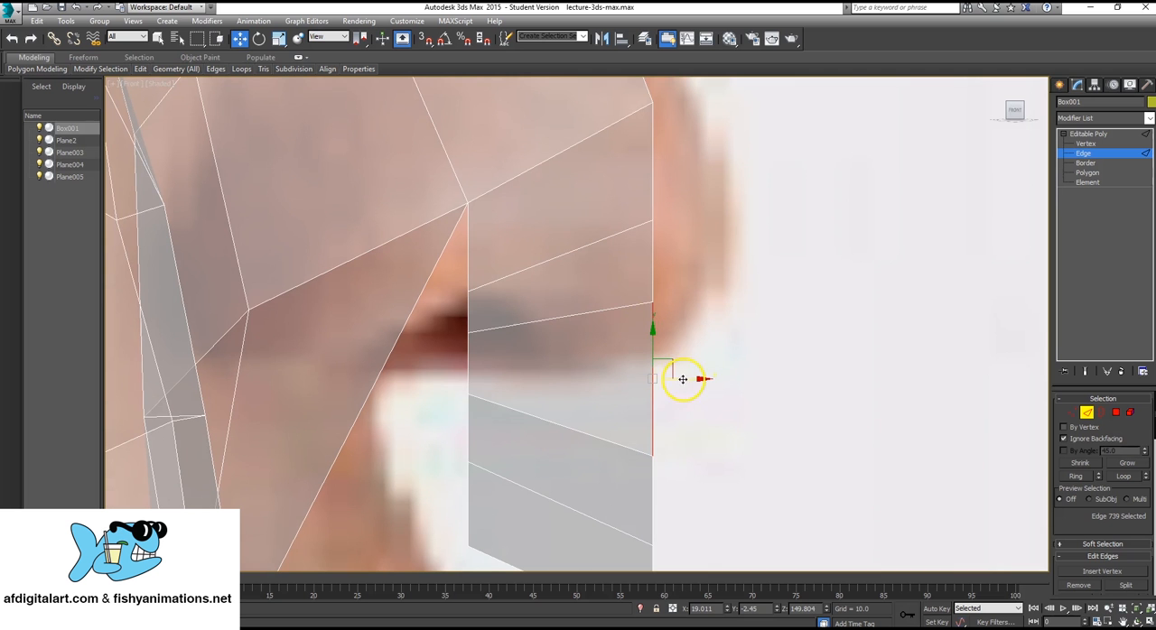
pyautogui.keyDown('shift'); pyautogui.moveTo(682, 380); pyautogui.dragTo(771, 366); pyautogui.keyUp('shift')
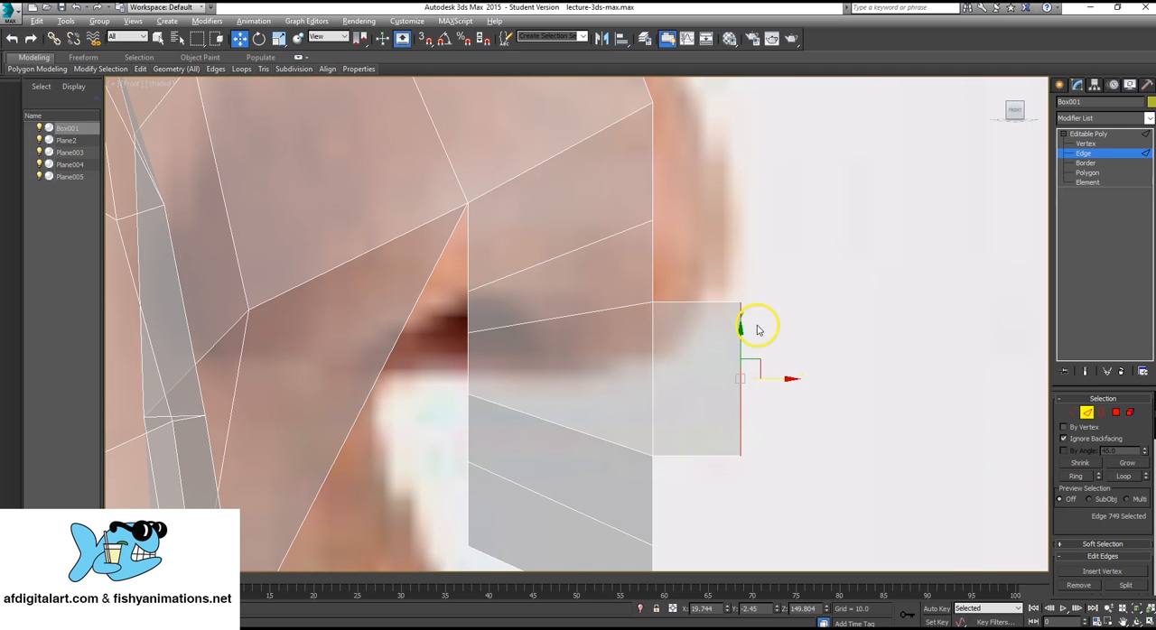
# Isolate the head mesh from the reference planes in the perspective view and frame the newly extruded nose polygon.
pyautogui.hotkey('alt', 'w')
pyautogui.rightClick(830, 422)
pyautogui.hotkey('alt', 'q')
pyautogui.hotkey('alt', 'w')
pyautogui.keyDown('alt'); pyautogui.moveTo(761, 403); pyautogui.dragTo(619, 425, button='middle'); pyautogui.keyUp('alt')
pyautogui.scroll(4, 624, 425)
pyautogui.keyDown('alt'); pyautogui.moveTo(652, 307); pyautogui.dragTo(716, 265, button='middle'); pyautogui.keyUp('alt')
pyautogui.moveTo(715, 265); pyautogui.dragTo(688, 310, button='middle')
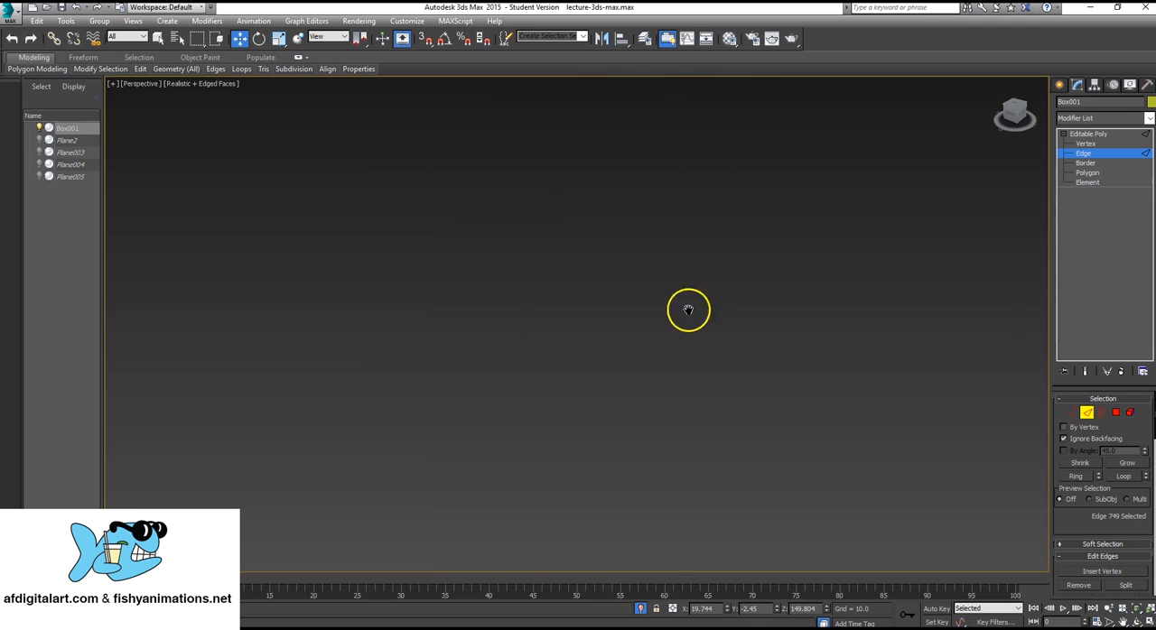
pyautogui.scroll(-5, 696, 312)
pyautogui.scroll(8, 614, 302)
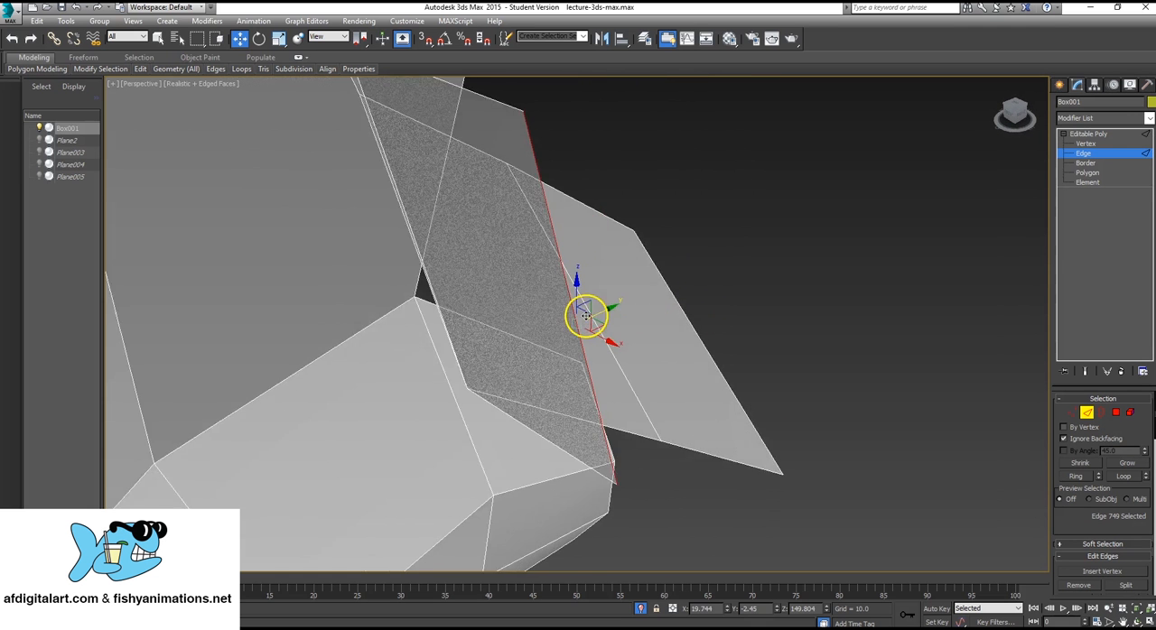
# Extrude the new polygon's front edge forward again and angle it toward the face's centre line.
pyautogui.keyDown('alt'); pyautogui.moveTo(585, 314); pyautogui.dragTo(593, 311, button='middle'); pyautogui.keyUp('alt')
pyautogui.keyDown('shift'); pyautogui.moveTo(605, 309); pyautogui.dragTo(687, 294); pyautogui.keyUp('shift')
pyautogui.keyDown('alt'); pyautogui.moveTo(699, 313); pyautogui.dragTo(566, 291, button='middle'); pyautogui.keyUp('alt')
pyautogui.keyDown('alt'); pyautogui.moveTo(726, 290); pyautogui.dragTo(515, 286, button='middle'); pyautogui.keyUp('alt')
pyautogui.scroll(-8, 529, 276)
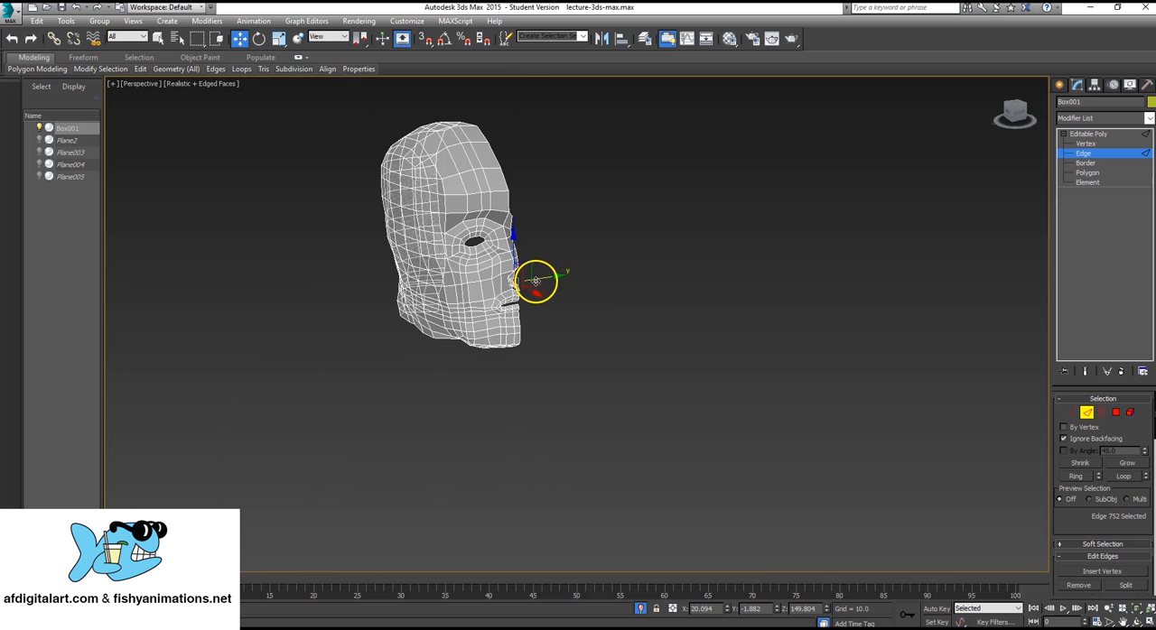
pyautogui.scroll(8, 535, 281)
pyautogui.scroll(-3, 509, 279)
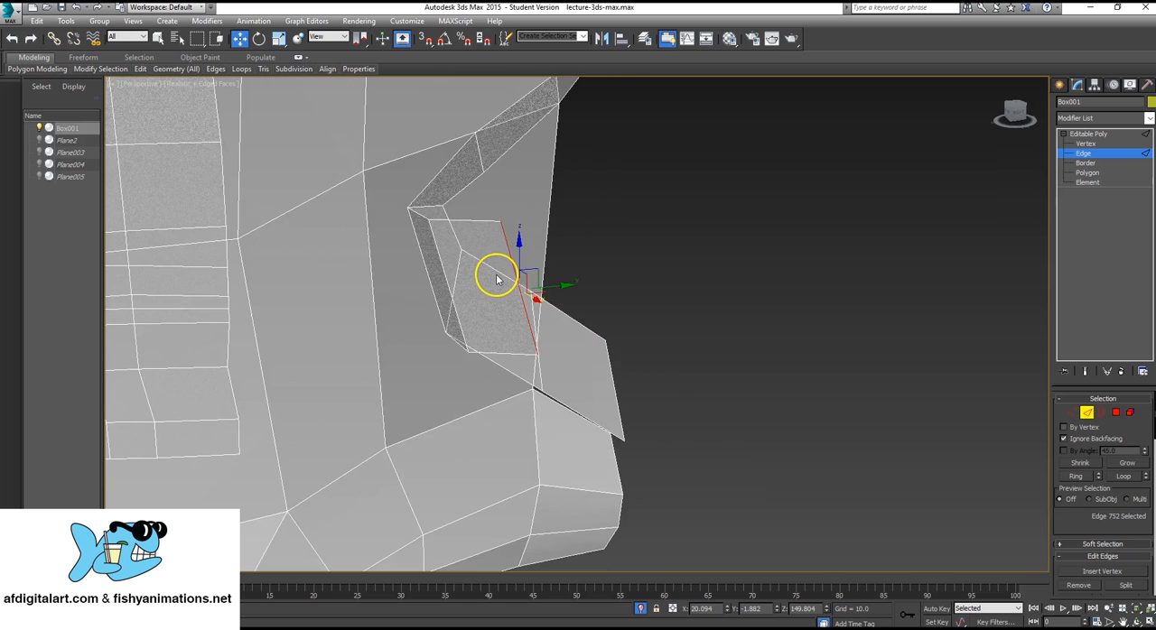
# Extrude the strip's front edge once more around the nose tip toward the centre line.
pyautogui.keyDown('alt'); pyautogui.moveTo(504, 279); pyautogui.dragTo(655, 243, button='middle'); pyautogui.keyUp('alt')
pyautogui.click(612, 246)
pyautogui.scroll(3, 539, 266)
pyautogui.scroll(-5, 540, 265)
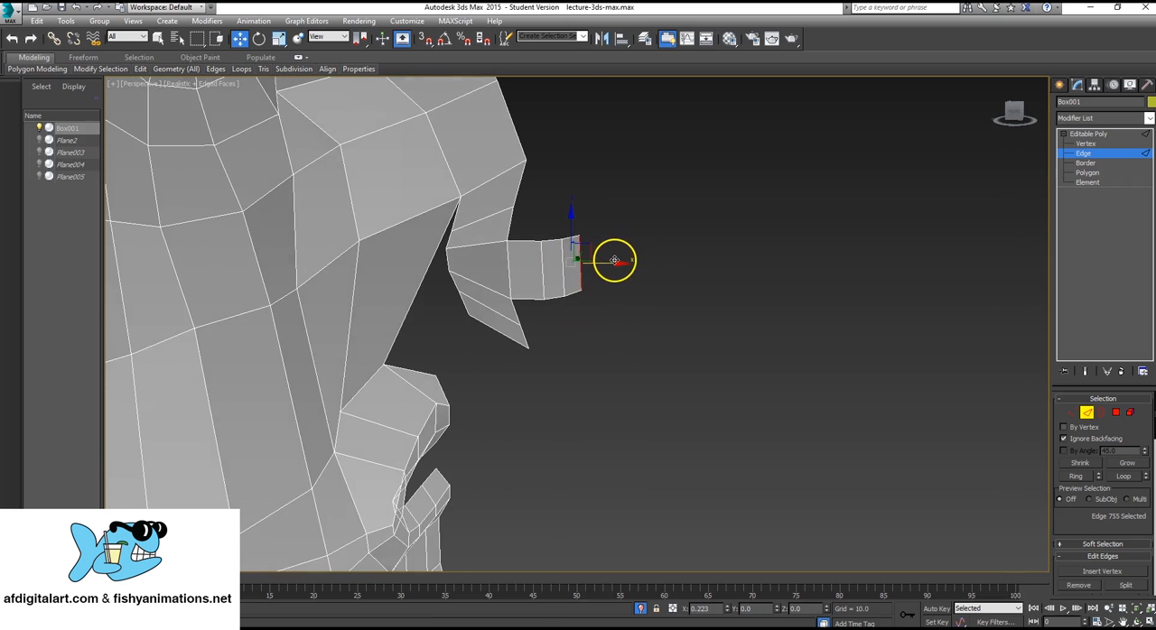
pyautogui.keyDown('alt'); pyautogui.moveTo(607, 261); pyautogui.dragTo(511, 250, button='middle'); pyautogui.keyUp('alt')
pyautogui.press('z')
pyautogui.scroll(-4, 445, 384)
pyautogui.scroll(-2, 357, 370)
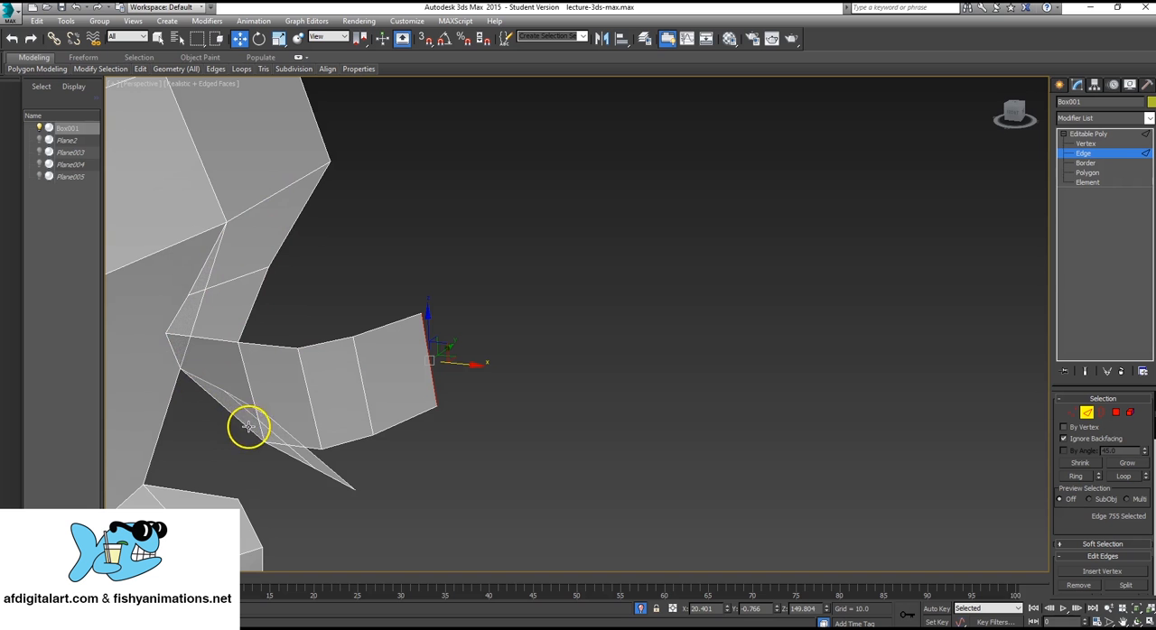
# Extrude the upper edge of the nose-tip polygon upward twice, angling it back to the lower end of the nose bridge.
pyautogui.keyDown('alt'); pyautogui.moveTo(236, 361); pyautogui.dragTo(264, 386, button='middle'); pyautogui.keyUp('alt')
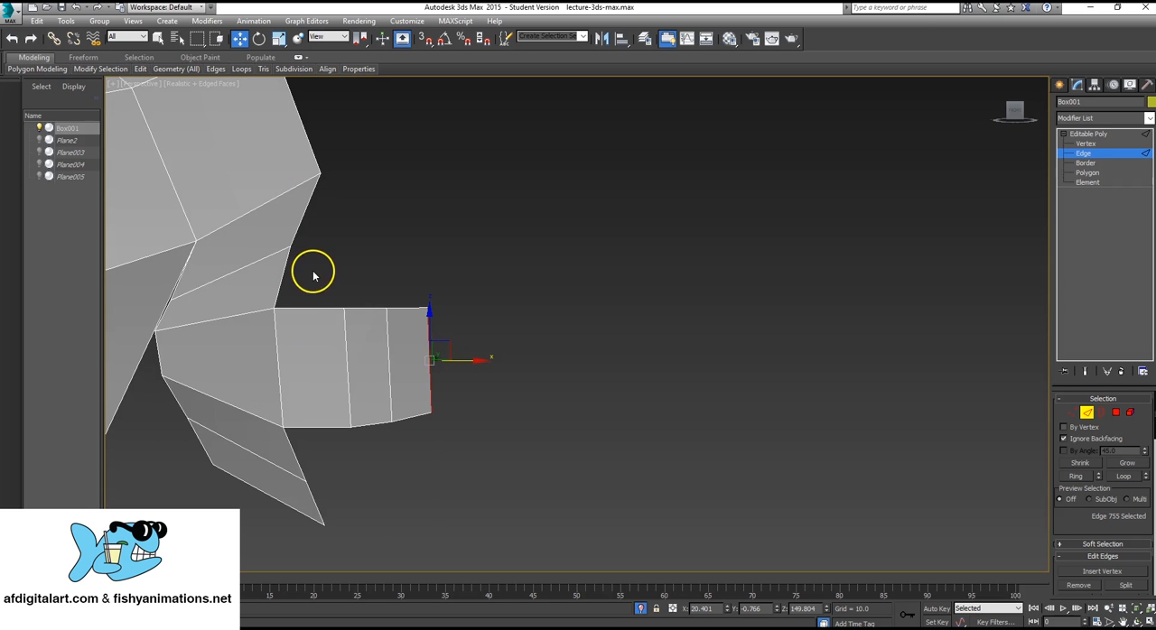
pyautogui.keyDown('alt'); pyautogui.moveTo(292, 325); pyautogui.dragTo(249, 334, button='middle'); pyautogui.keyUp('alt')
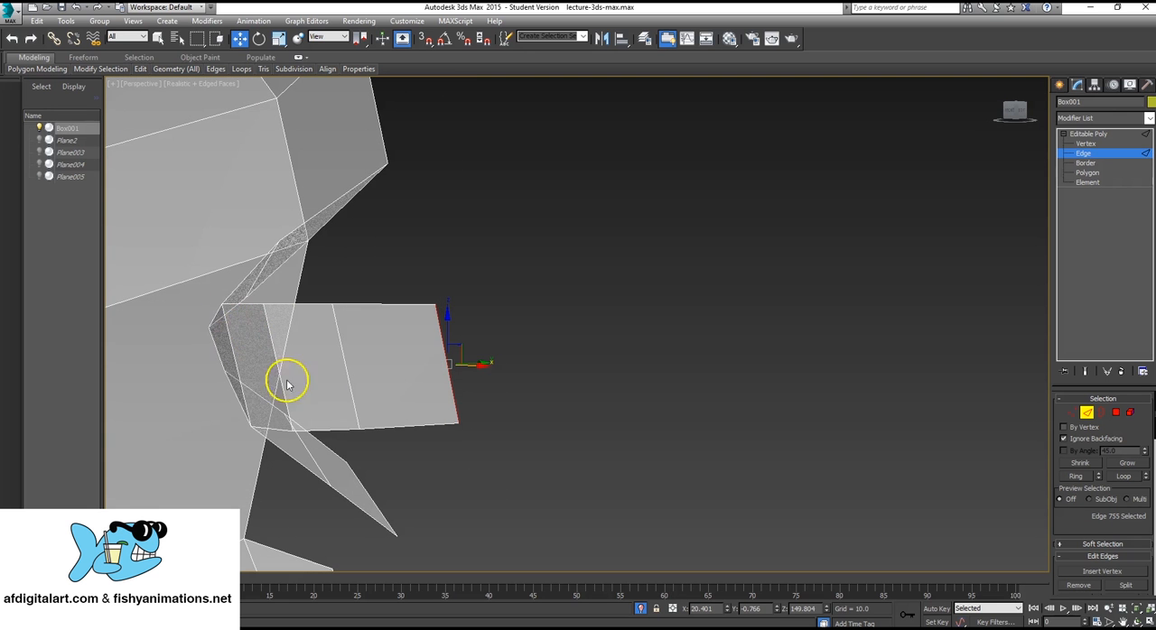
pyautogui.keyDown('alt'); pyautogui.moveTo(427, 325); pyautogui.dragTo(444, 344, button='middle'); pyautogui.keyUp('alt')
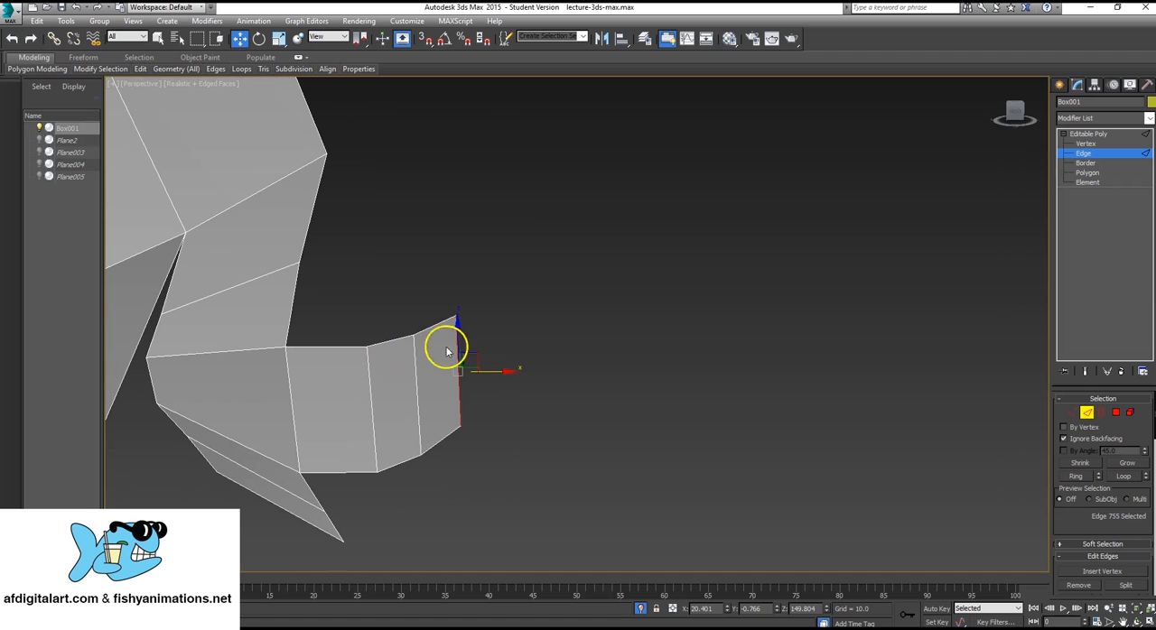
pyautogui.click(442, 324)
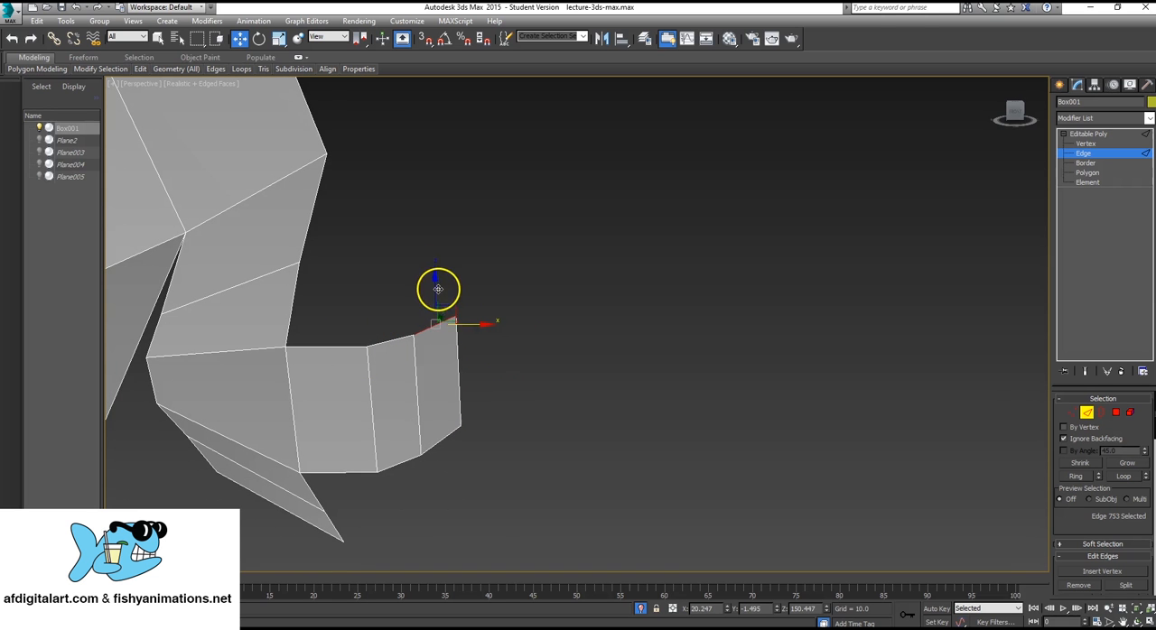
pyautogui.keyDown('shift'); pyautogui.moveTo(437, 289); pyautogui.dragTo(449, 208); pyautogui.keyUp('shift')
pyautogui.keyDown('alt'); pyautogui.moveTo(450, 207); pyautogui.dragTo(410, 258, button='middle'); pyautogui.keyUp('alt')
pyautogui.moveTo(460, 246); pyautogui.dragTo(341, 133)
pyautogui.keyDown('alt'); pyautogui.moveTo(374, 159); pyautogui.dragTo(329, 167, button='middle'); pyautogui.keyUp('alt')
pyautogui.keyDown('shift'); pyautogui.moveTo(368, 150); pyautogui.dragTo(544, 169); pyautogui.keyUp('shift')
pyautogui.keyDown('alt'); pyautogui.moveTo(406, 221); pyautogui.dragTo(343, 267, button='middle'); pyautogui.keyUp('alt')
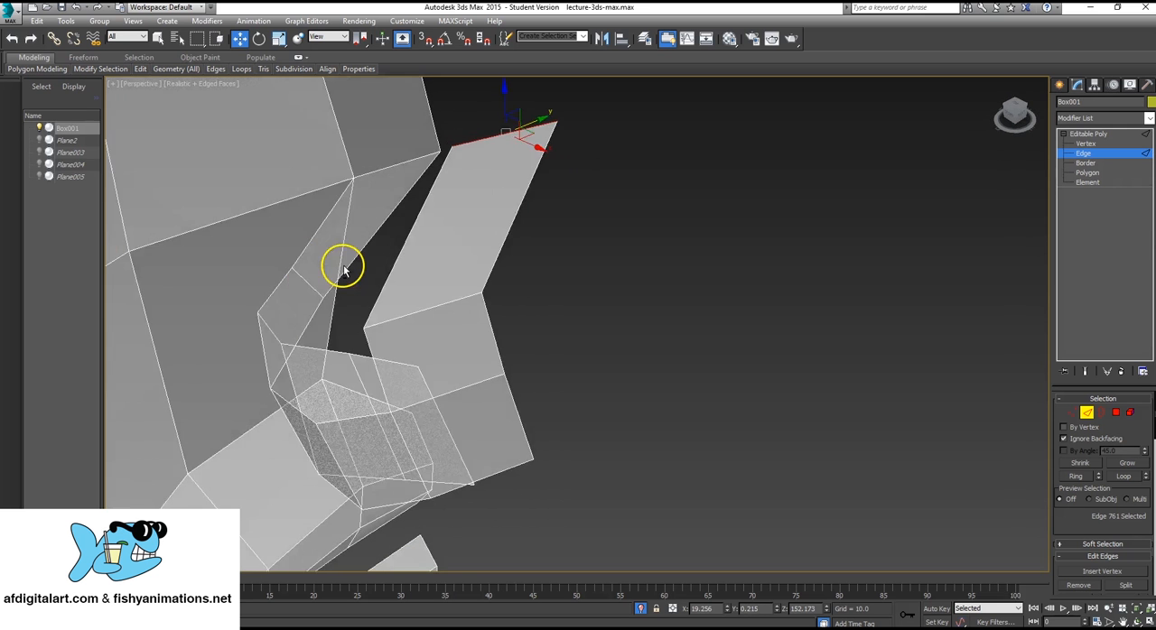
# Move the middle cross edge of the new nose-ridge strip sideways toward the centre line to even out its slope.
pyautogui.scroll(2, 384, 307)
pyautogui.scroll(-5, 425, 323)
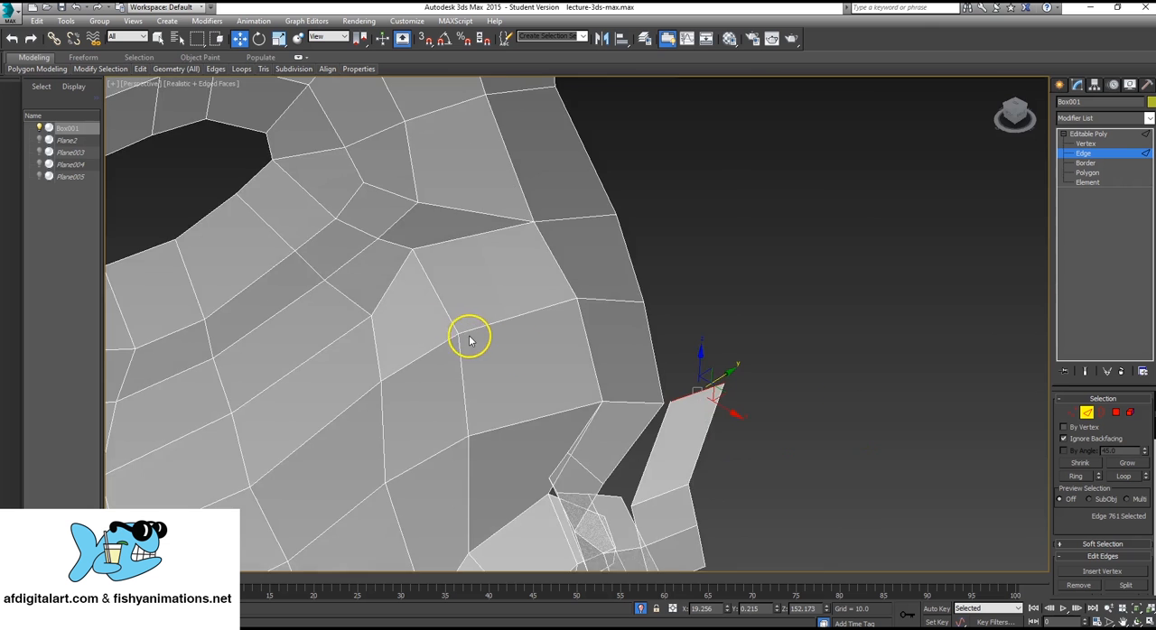
pyautogui.scroll(-3, 564, 415)
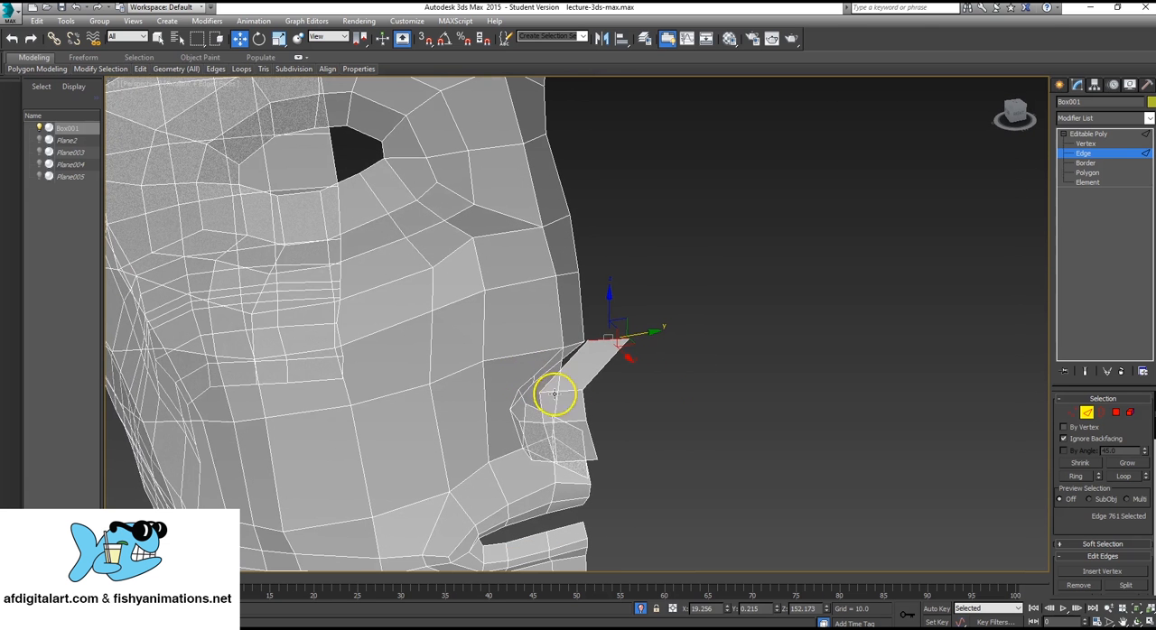
pyautogui.click(573, 391)
pyautogui.moveTo(594, 385); pyautogui.dragTo(613, 378)
pyautogui.keyDown('alt'); pyautogui.moveTo(528, 445); pyautogui.dragTo(593, 441, button='middle'); pyautogui.keyUp('alt')
pyautogui.scroll(2, 592, 441)
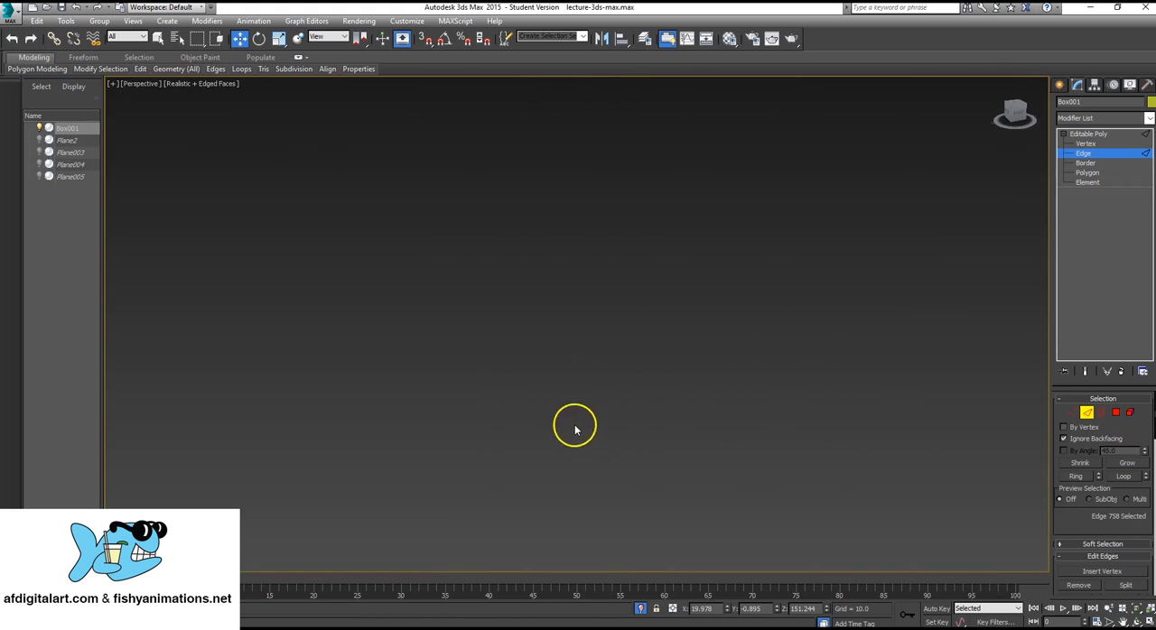
pyautogui.scroll(-3, 575, 429)
pyautogui.scroll(5, 574, 424)
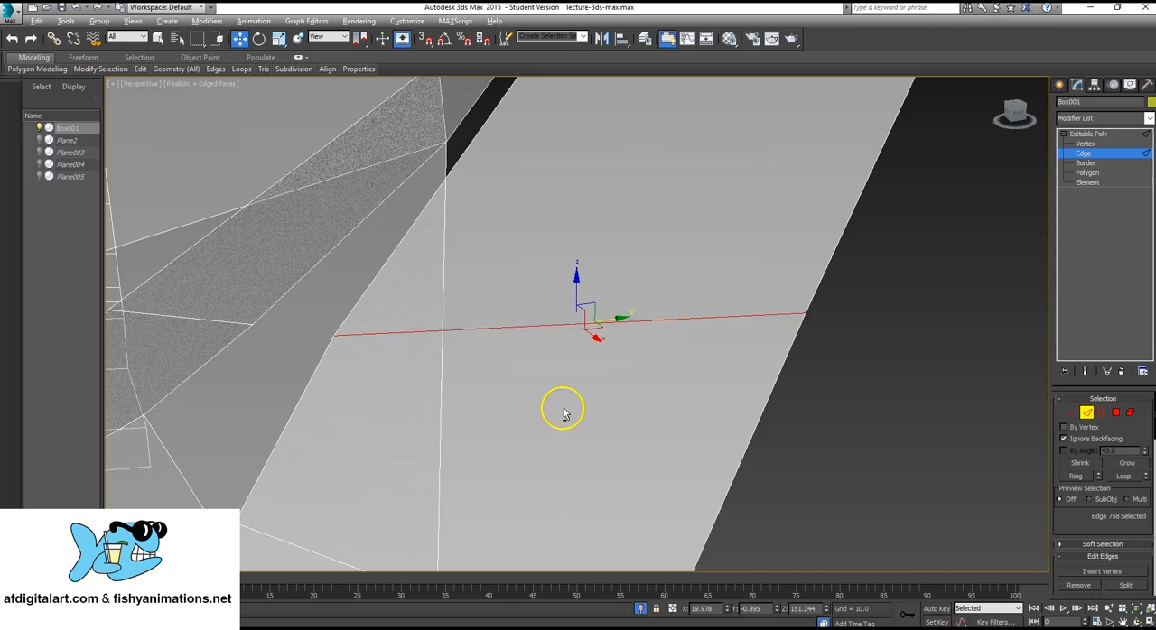
pyautogui.scroll(-3, 562, 407)
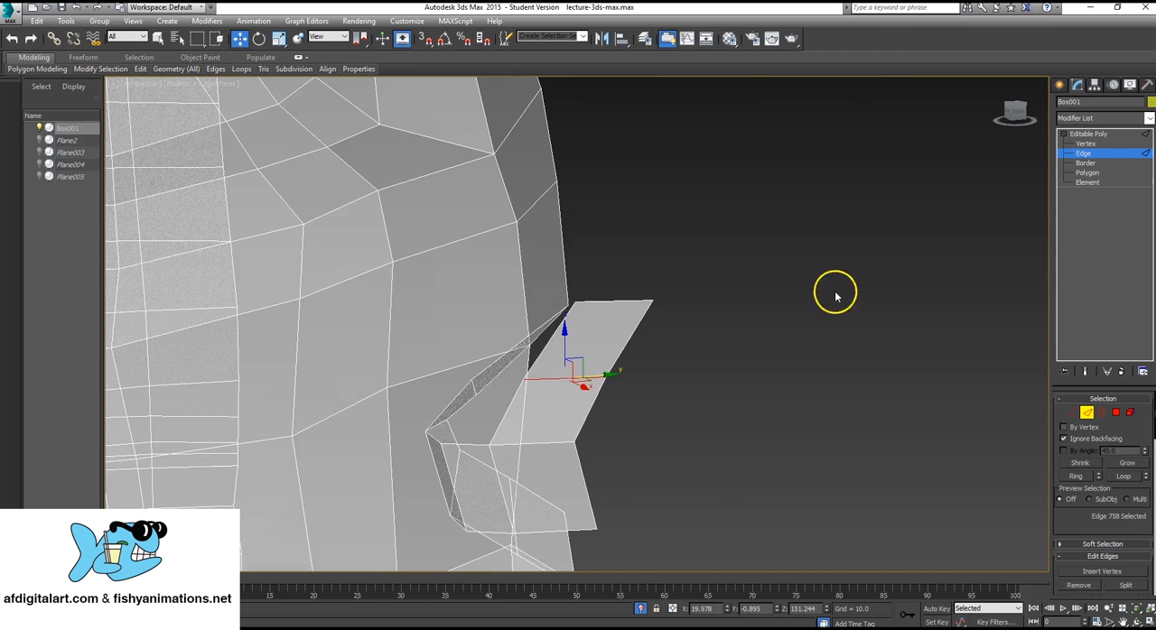
# Pull the outer upper and middle vertices of the nose-ridge strip inward to narrow it.
pyautogui.click(1085, 144)
pyautogui.click(664, 304)
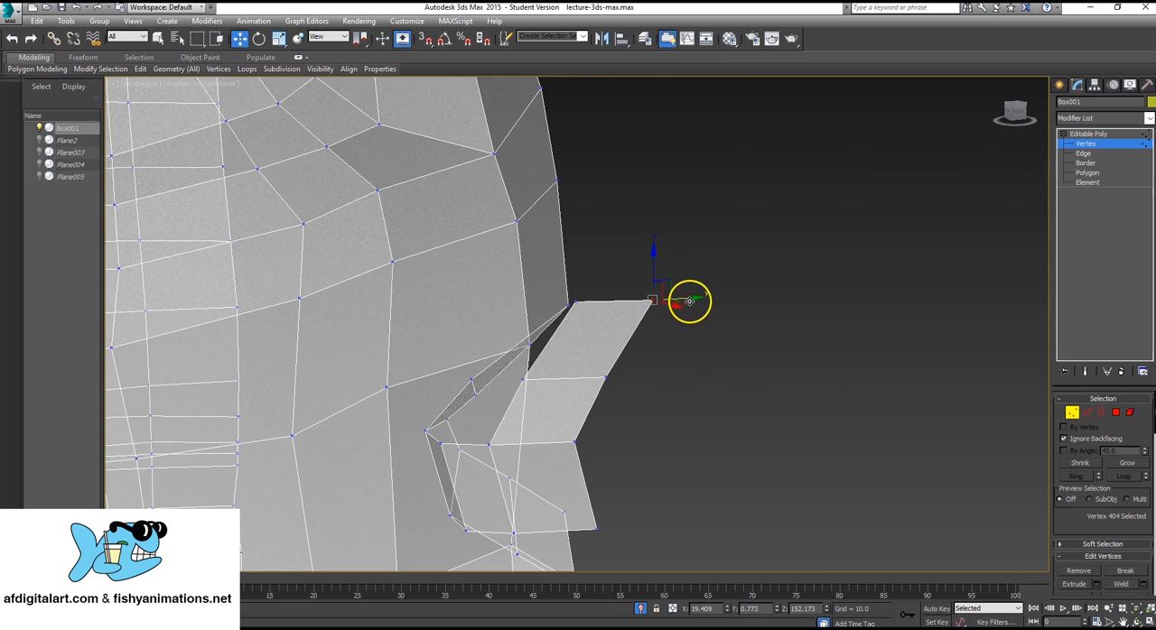
pyautogui.moveTo(692, 297); pyautogui.dragTo(637, 310)
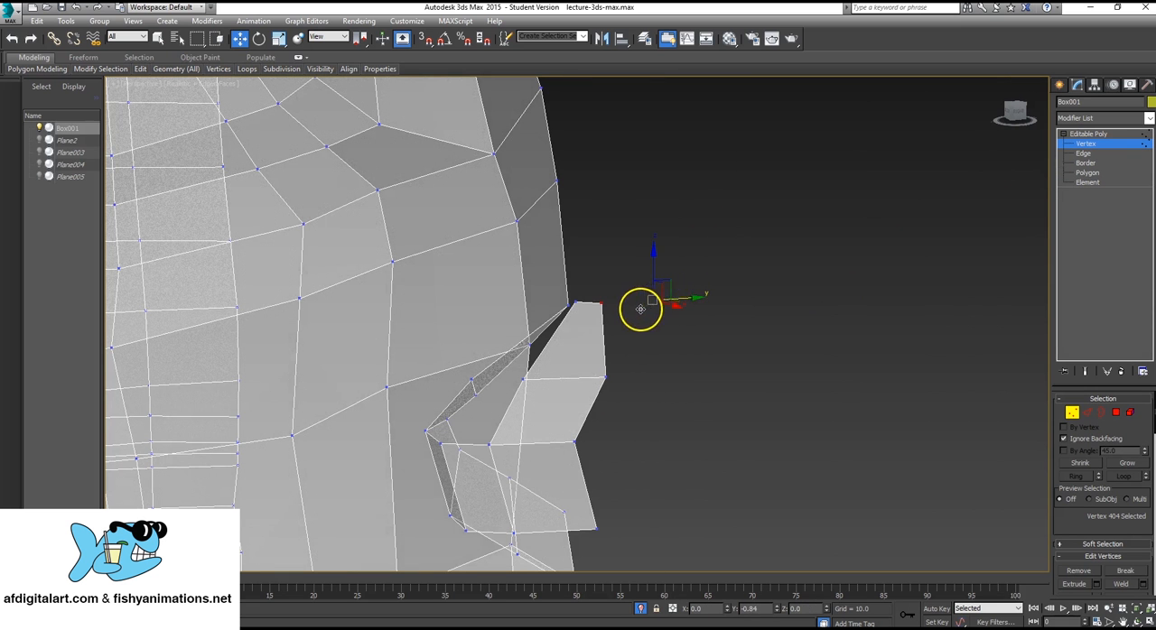
pyautogui.click(613, 386)
pyautogui.moveTo(629, 377); pyautogui.dragTo(606, 375)
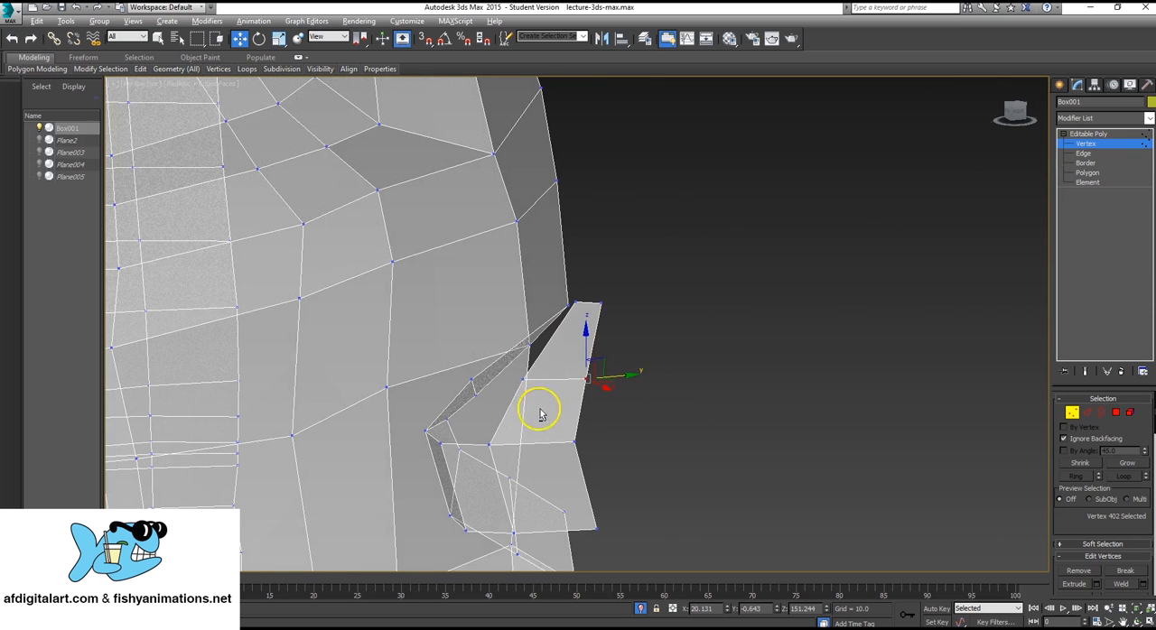
# Move the lower outer vertex of the nose bridge back toward the face to smooth the profile.
pyautogui.keyDown('alt'); pyautogui.moveTo(539, 409); pyautogui.dragTo(596, 405, button='middle'); pyautogui.keyUp('alt')
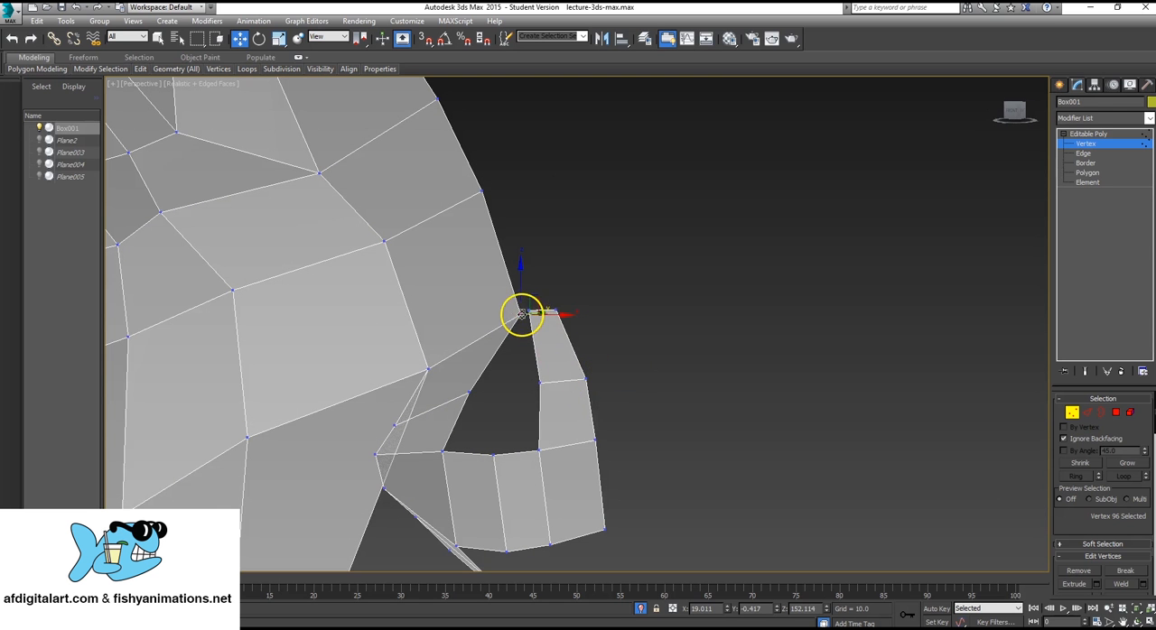
pyautogui.moveTo(548, 314); pyautogui.dragTo(535, 311)
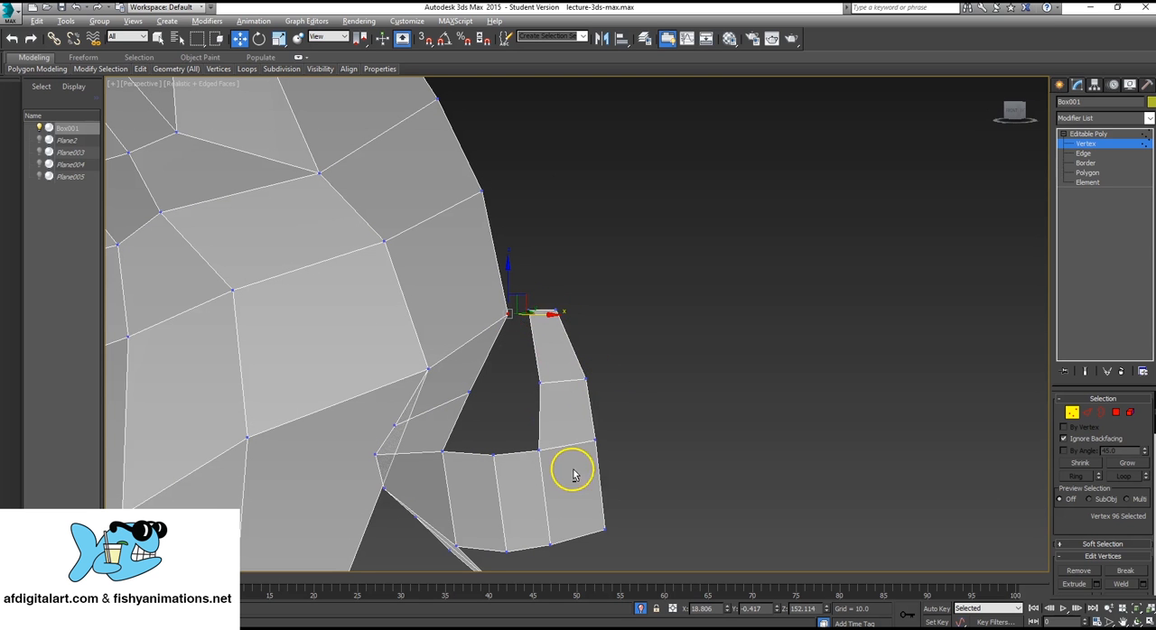
pyautogui.keyDown('alt'); pyautogui.moveTo(572, 470); pyautogui.dragTo(480, 354, button='middle'); pyautogui.keyUp('alt')
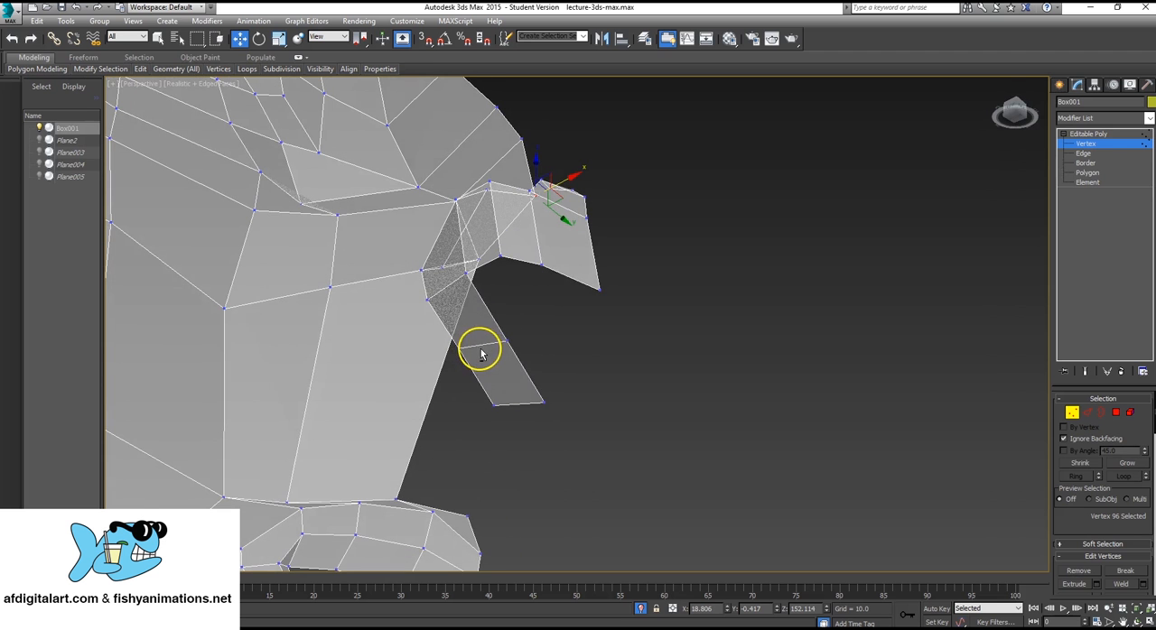
# Extrude the lower edge of the nose-tip polygon straight down.
pyautogui.click(1087, 153)
pyautogui.click(569, 276)
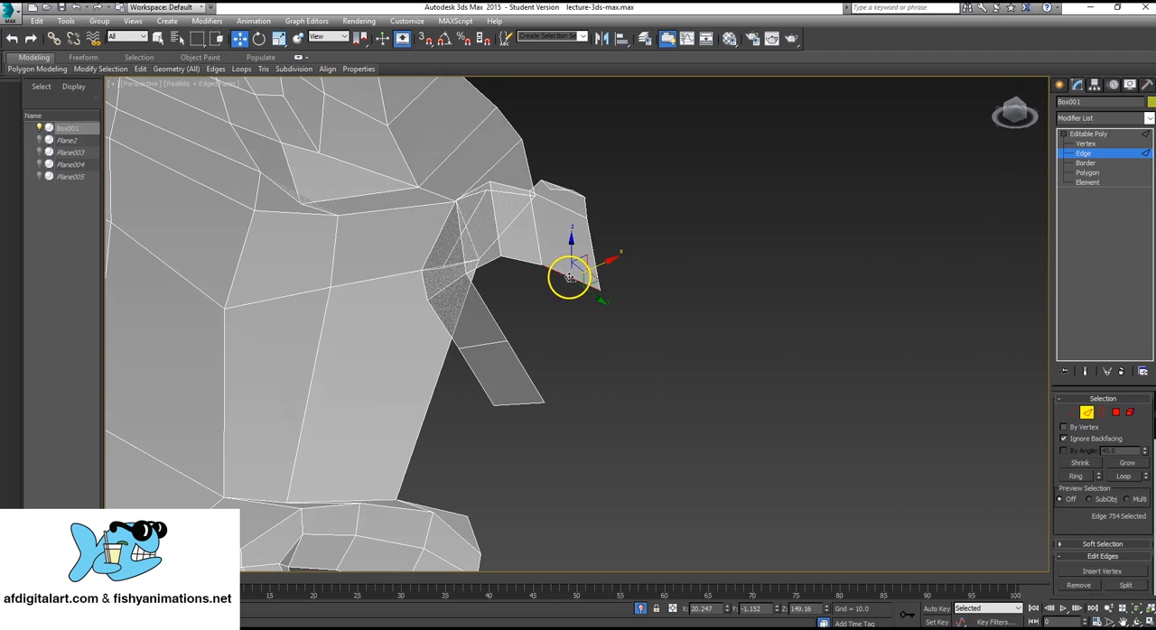
pyautogui.keyDown('shift'); pyautogui.moveTo(571, 243); pyautogui.dragTo(589, 302); pyautogui.keyUp('shift')
pyautogui.keyDown('alt'); pyautogui.moveTo(589, 302); pyautogui.dragTo(607, 351, button='middle'); pyautogui.keyUp('alt')
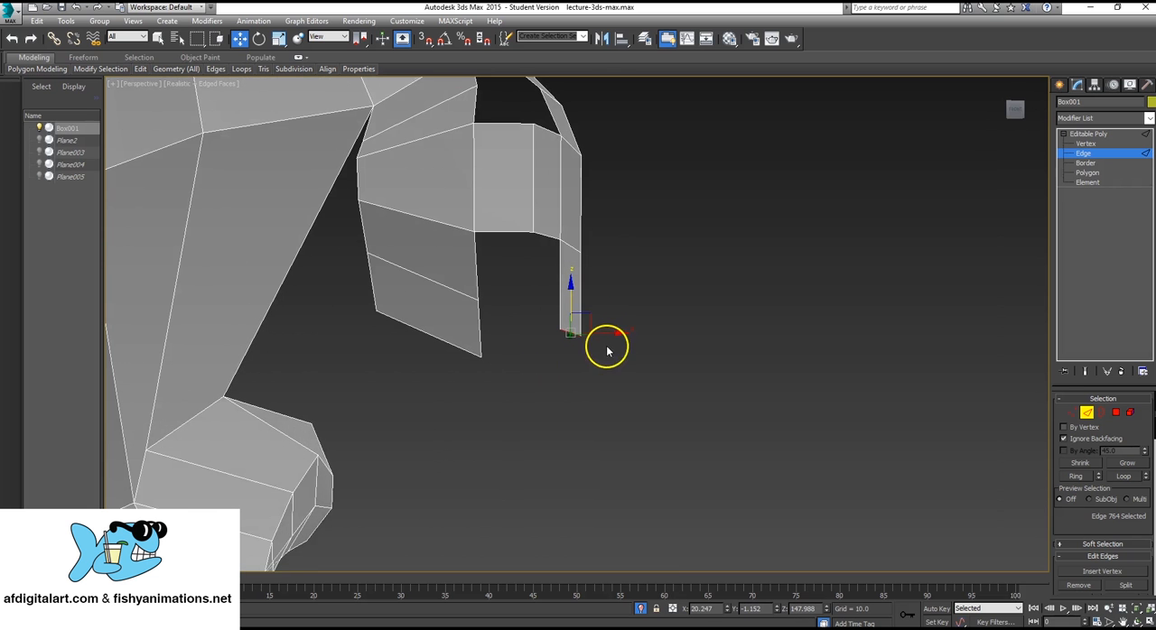
# Shift the extruded lower edge back and up beneath the nose tip and rotate it to follow the curve.
pyautogui.moveTo(608, 334); pyautogui.dragTo(561, 279)
pyautogui.keyDown('alt'); pyautogui.moveTo(535, 341); pyautogui.dragTo(480, 312, button='middle'); pyautogui.keyUp('alt')
pyautogui.press('e')
pyautogui.press('w')
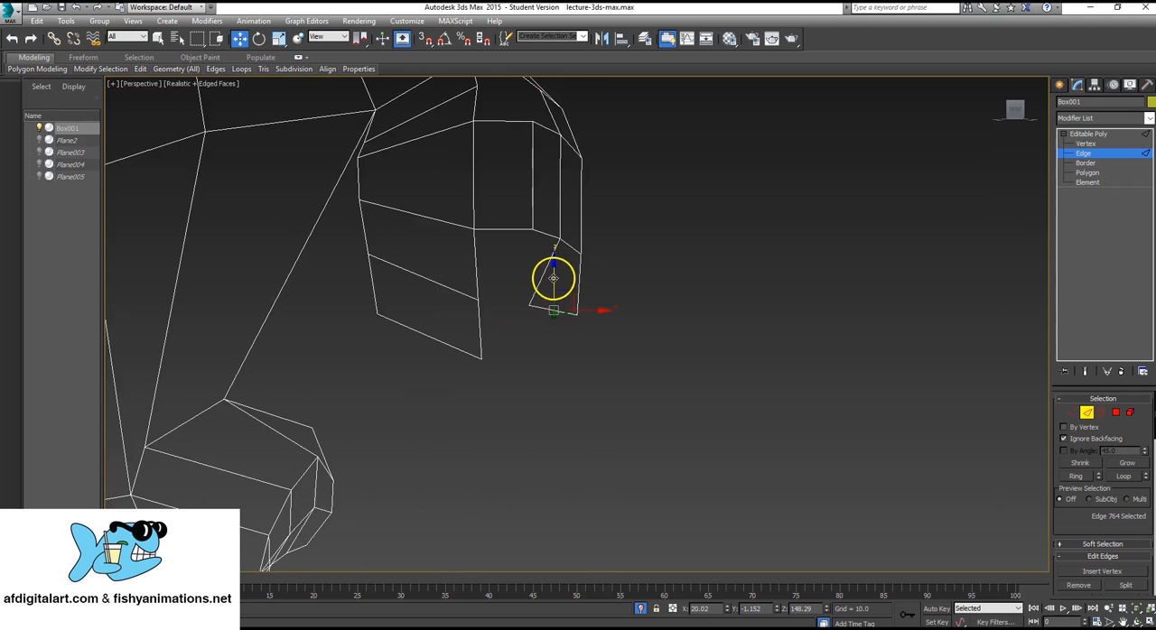
# Extrude the strip's lower edge down again under the nose tip and rotate it toward the nose's underside.
pyautogui.keyDown('shift'); pyautogui.moveTo(550, 274); pyautogui.dragTo(552, 323); pyautogui.keyUp('shift')
pyautogui.keyDown('alt'); pyautogui.moveTo(554, 366); pyautogui.dragTo(542, 418, button='middle'); pyautogui.keyUp('alt')
pyautogui.press('e')
pyautogui.moveTo(573, 372); pyautogui.dragTo(536, 361)
# Move the strip's outer end vertex back and the inner vertex above it forward to even the strip's width.
pyautogui.press('2')
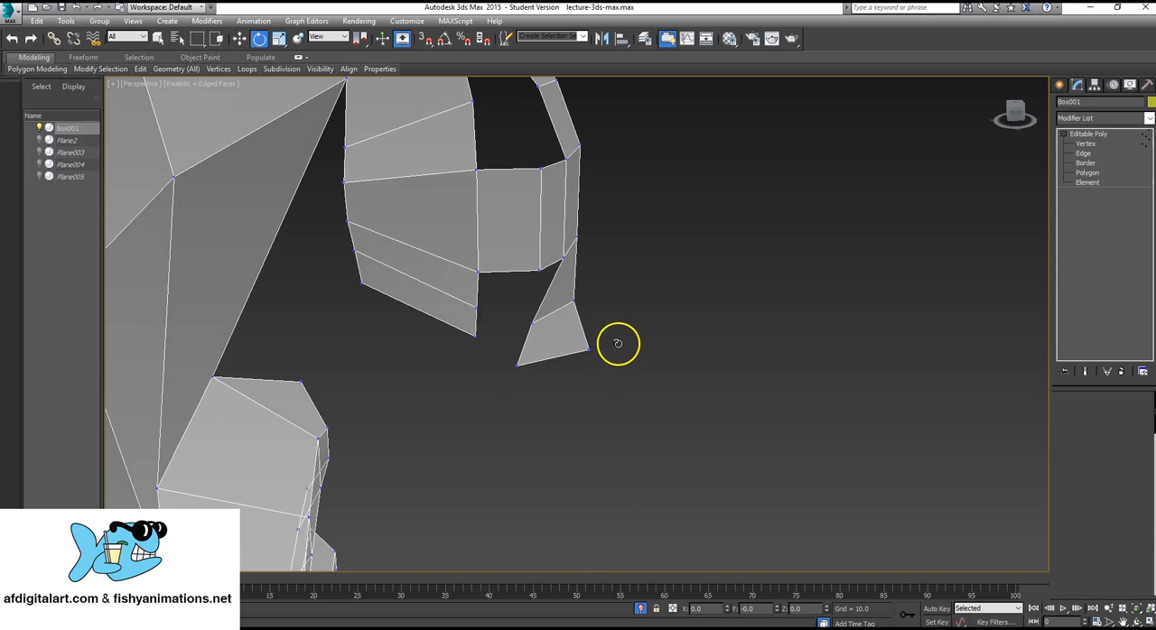
pyautogui.press('1')
pyautogui.click(589, 354)
pyautogui.press('w')
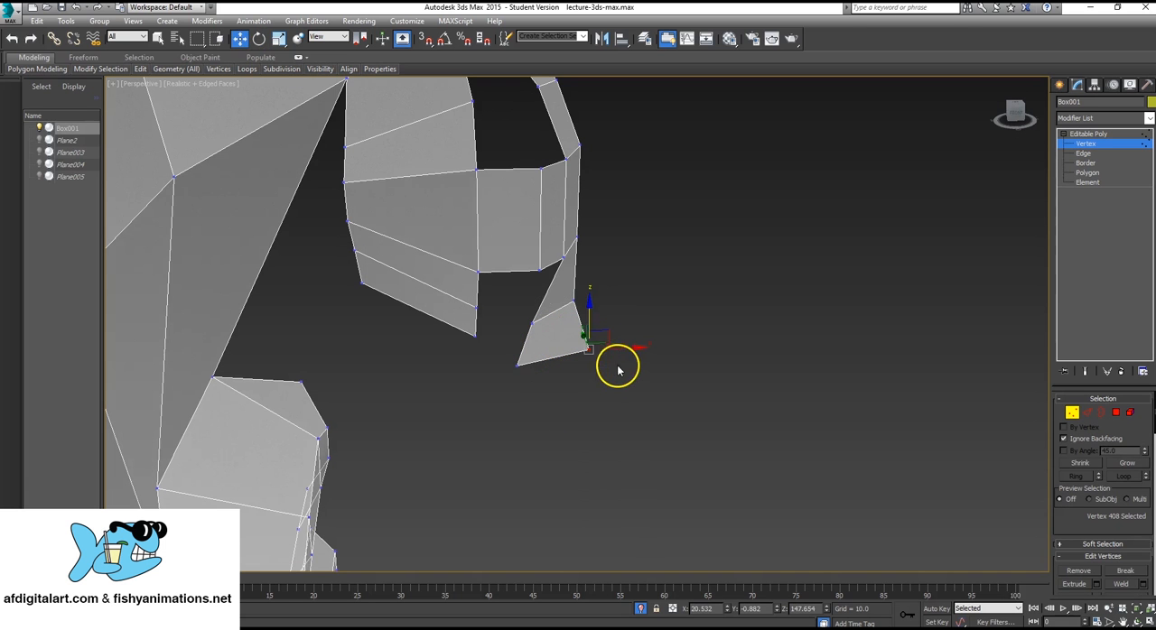
pyautogui.moveTo(623, 350); pyautogui.dragTo(601, 340)
pyautogui.keyDown('alt'); pyautogui.moveTo(600, 340); pyautogui.dragTo(632, 320, button='middle'); pyautogui.keyUp('alt')
pyautogui.click(630, 316)
pyautogui.moveTo(660, 317); pyautogui.dragTo(691, 317)
# Move the strip's inner end vertex forward and toward the centre line, then select both end vertices.
pyautogui.click(628, 358)
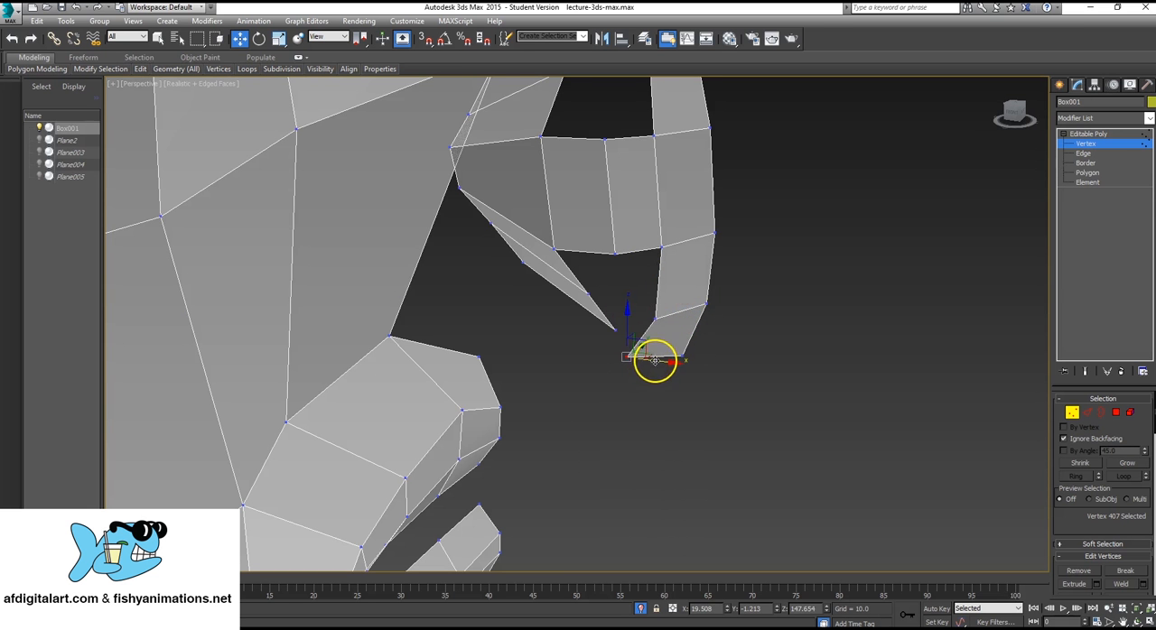
pyautogui.moveTo(654, 360); pyautogui.dragTo(673, 356)
pyautogui.keyDown('alt'); pyautogui.moveTo(673, 356); pyautogui.dragTo(625, 378, button='middle'); pyautogui.keyUp('alt')
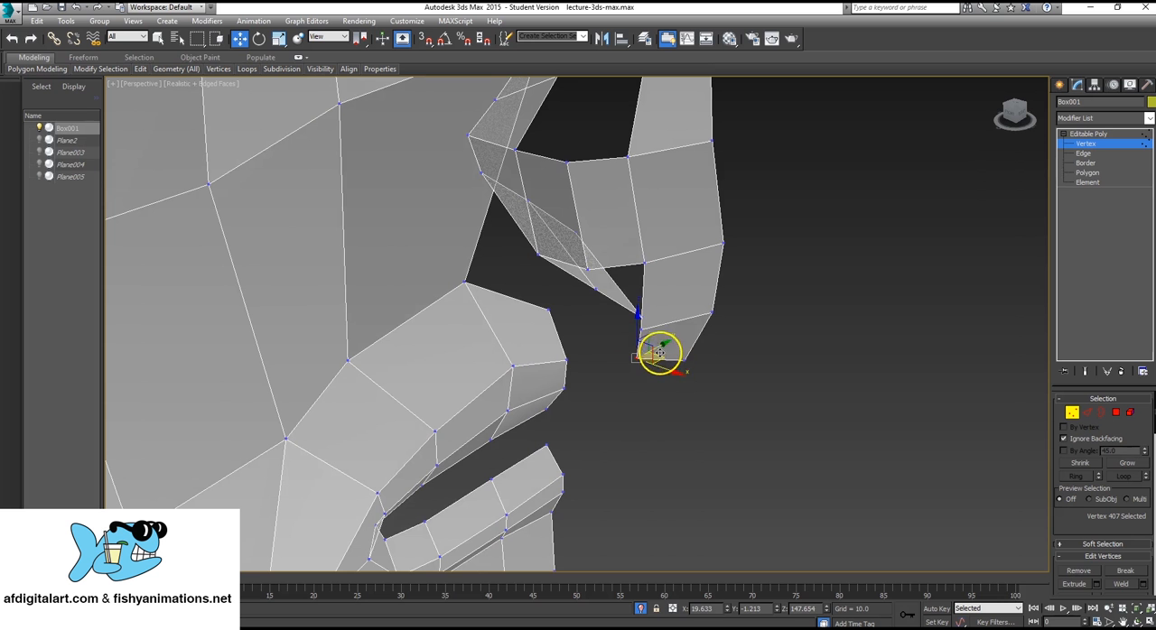
pyautogui.moveTo(671, 340); pyautogui.dragTo(652, 333)
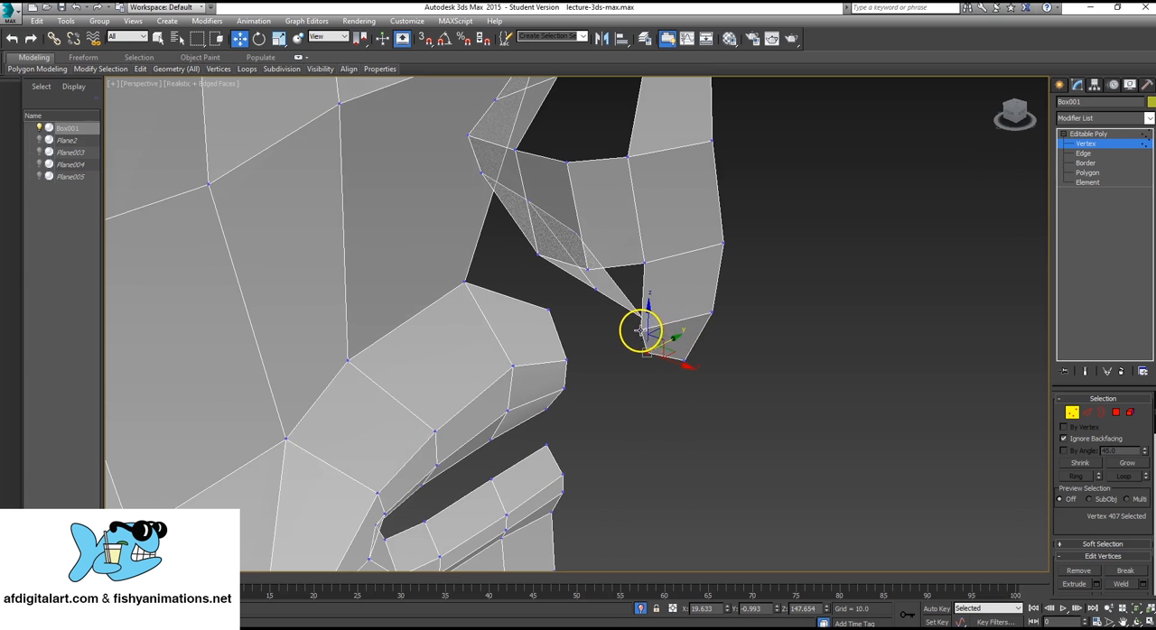
pyautogui.keyDown('alt'); pyautogui.moveTo(596, 323); pyautogui.dragTo(635, 375, button='middle'); pyautogui.keyUp('alt')
pyautogui.moveTo(619, 361); pyautogui.dragTo(679, 388)
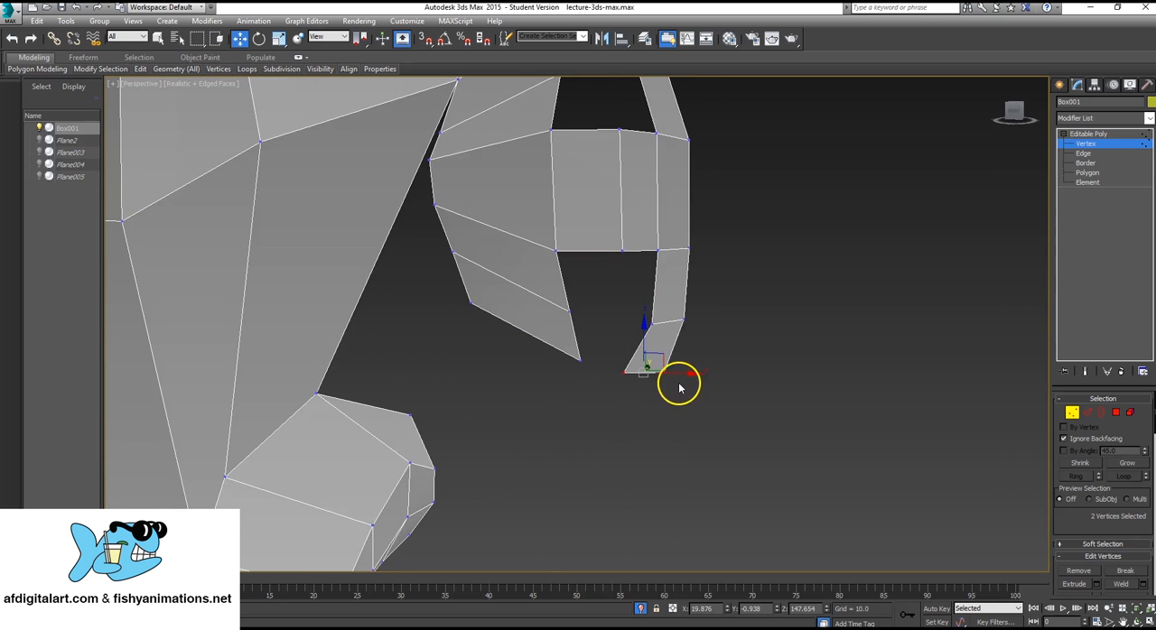
# Nudge the strip's two end vertices horizontally beneath the nose tip.
pyautogui.keyDown('alt'); pyautogui.moveTo(660, 363); pyautogui.dragTo(627, 383, button='middle'); pyautogui.keyUp('alt')
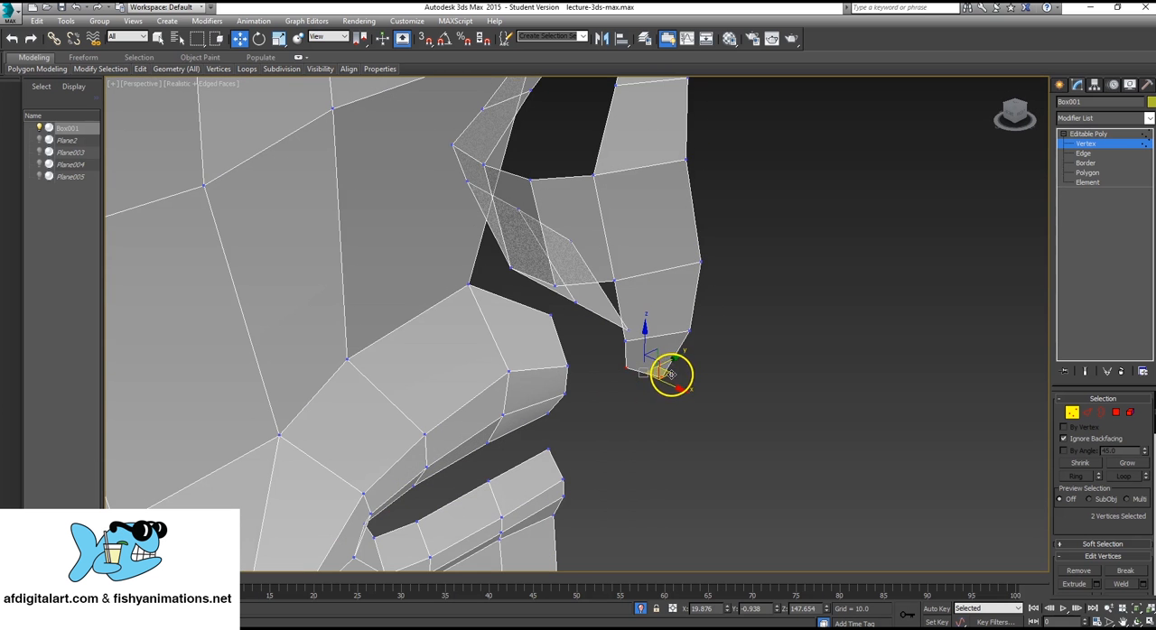
pyautogui.moveTo(673, 374); pyautogui.dragTo(689, 370)
pyautogui.keyDown('alt'); pyautogui.moveTo(613, 366); pyautogui.dragTo(617, 317, button='middle'); pyautogui.keyUp('alt')
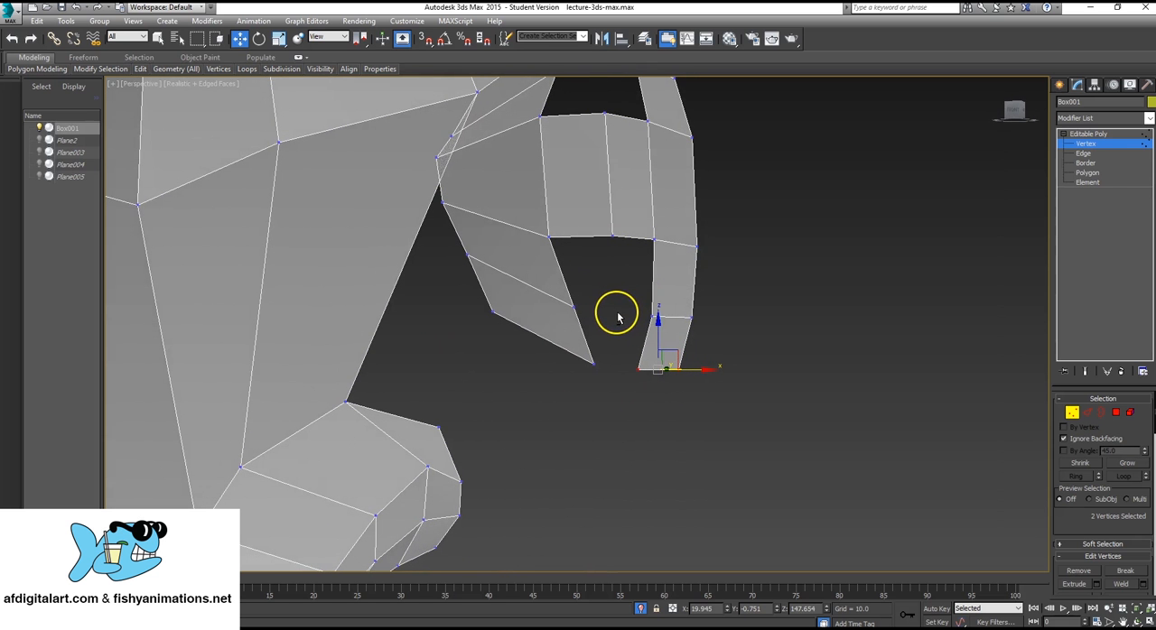
# Create a four-sided polygon bridging the lowest segments of the nostril strip and the nose tip strip.
pyautogui.click(1084, 154)
pyautogui.click(1111, 174)
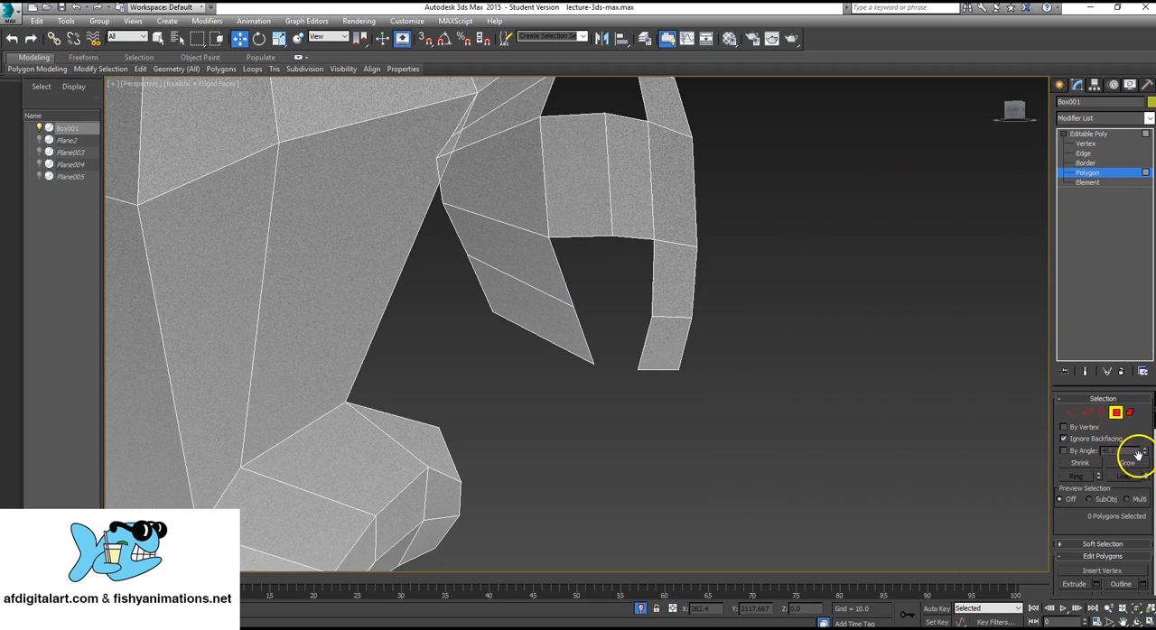
pyautogui.scroll(-10, 1136, 454)
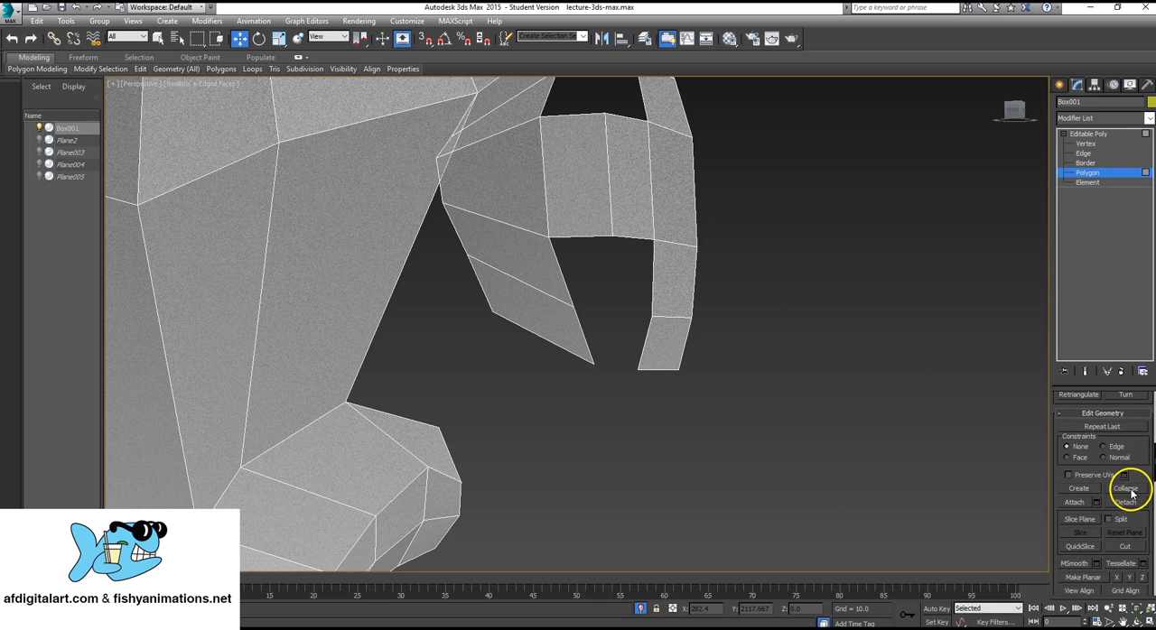
pyautogui.click(1079, 489)
pyautogui.click(652, 317)
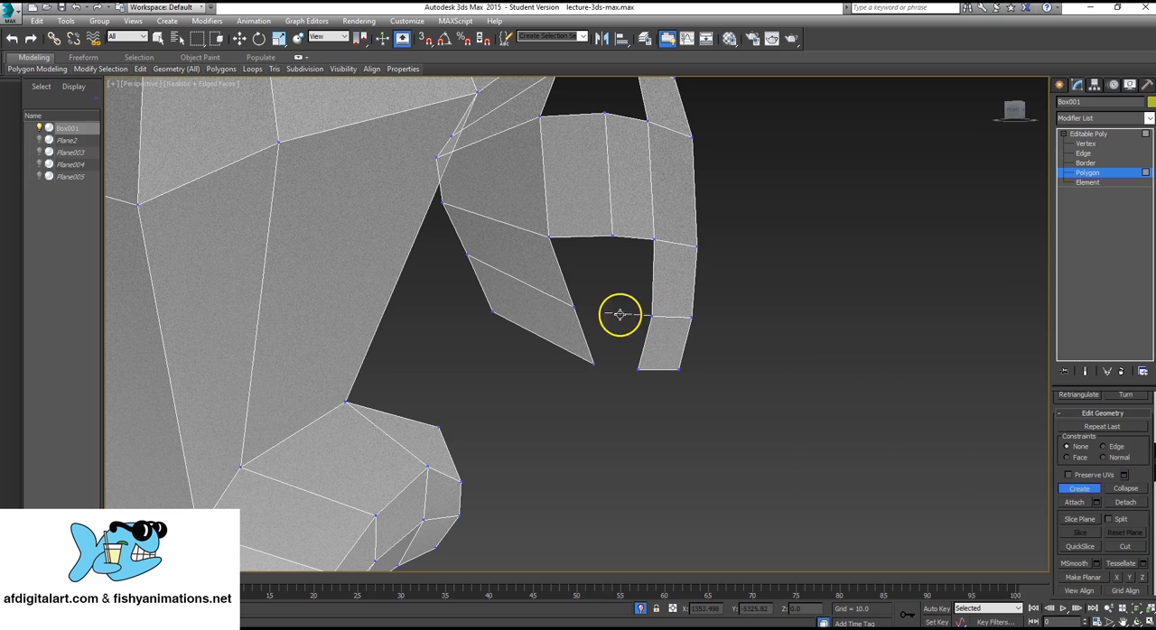
pyautogui.click(575, 308)
pyautogui.click(592, 364)
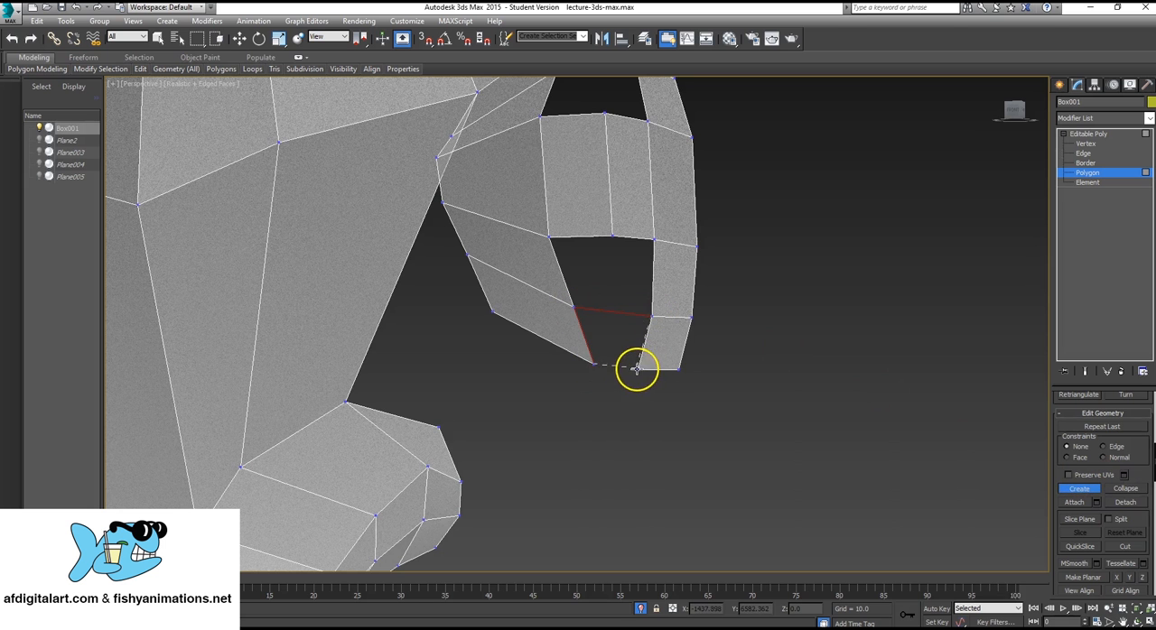
pyautogui.click(638, 369)
pyautogui.click(653, 317)
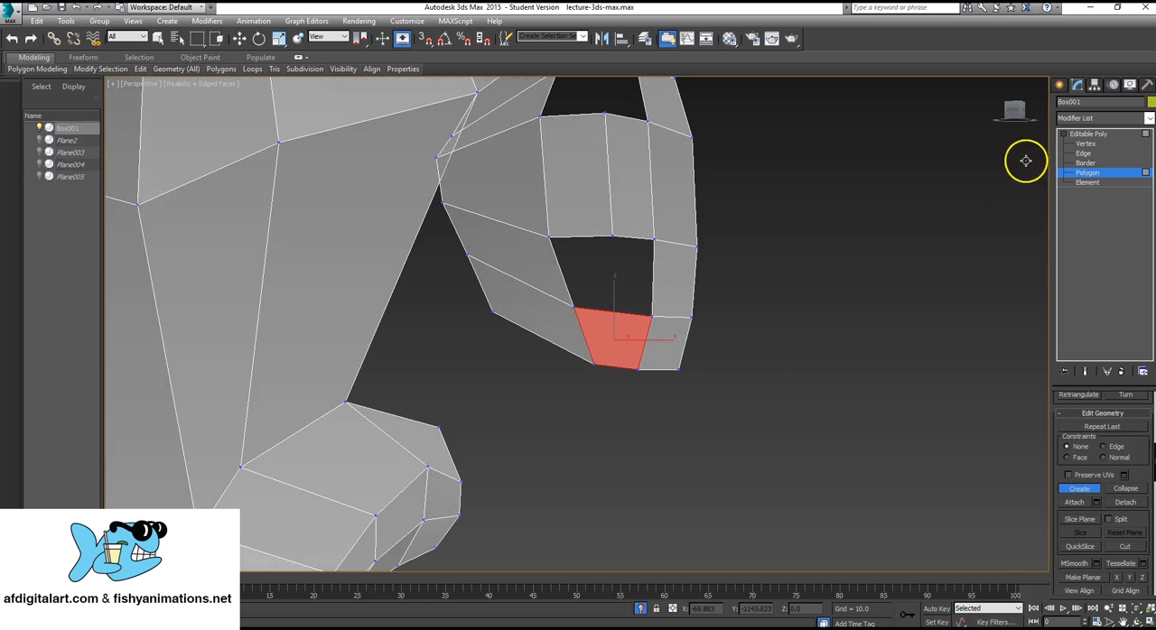
# Cut the new bridging polygon vertically through its middle, from its upper edge to its lower edge.
pyautogui.click(1086, 133)
pyautogui.scroll(-5, 1128, 434)
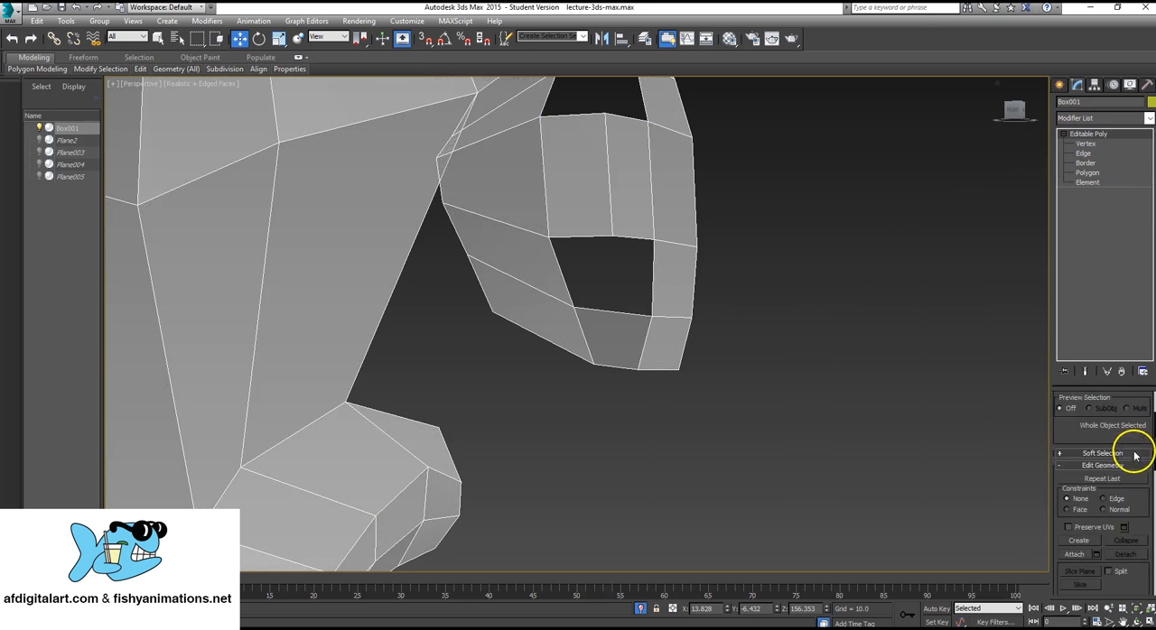
pyautogui.click(1125, 563)
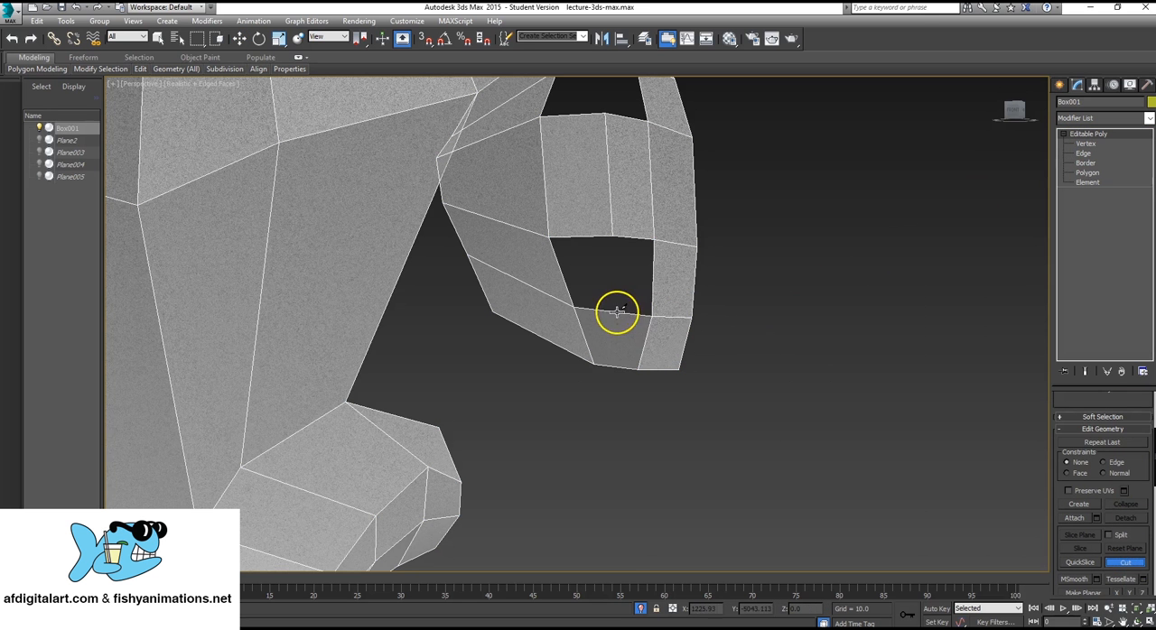
pyautogui.click(616, 311)
pyautogui.click(618, 369)
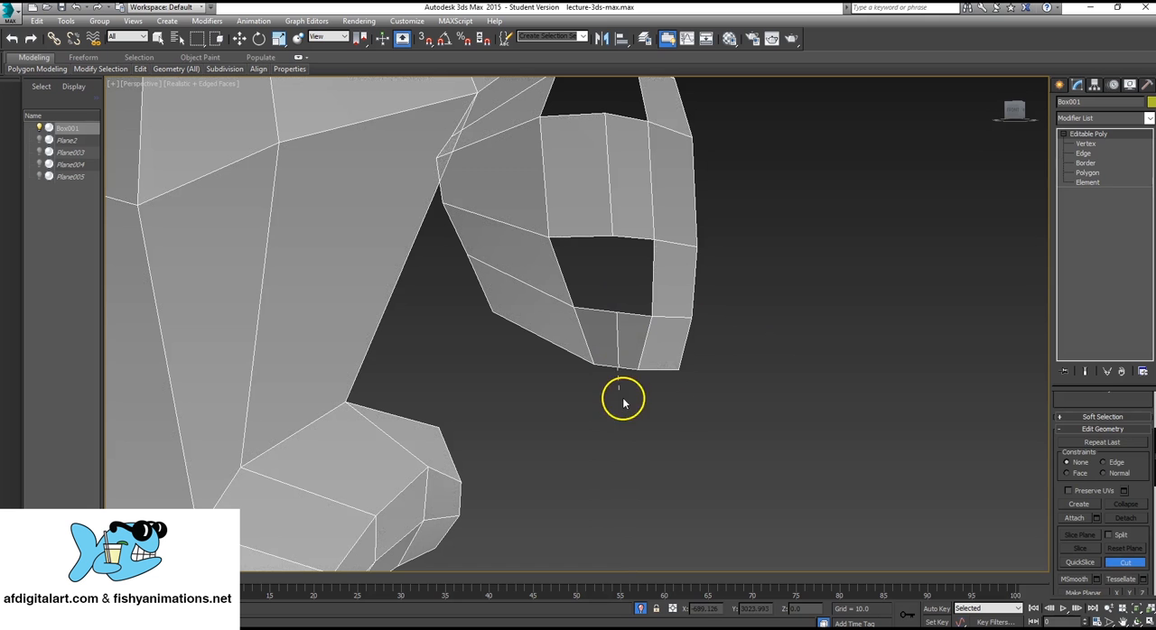
# Create a polygon over the half of the lower gap nearest the nose tip strip, reaching down to the cut vertex.
pyautogui.click(1088, 172)
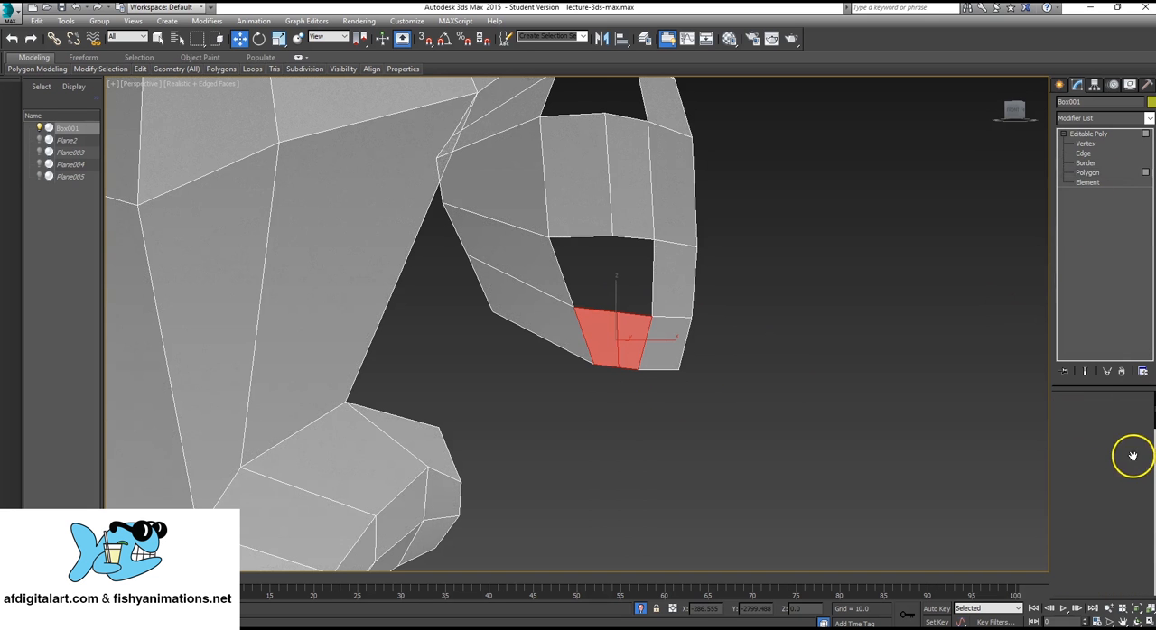
pyautogui.scroll(-3, 1122, 485)
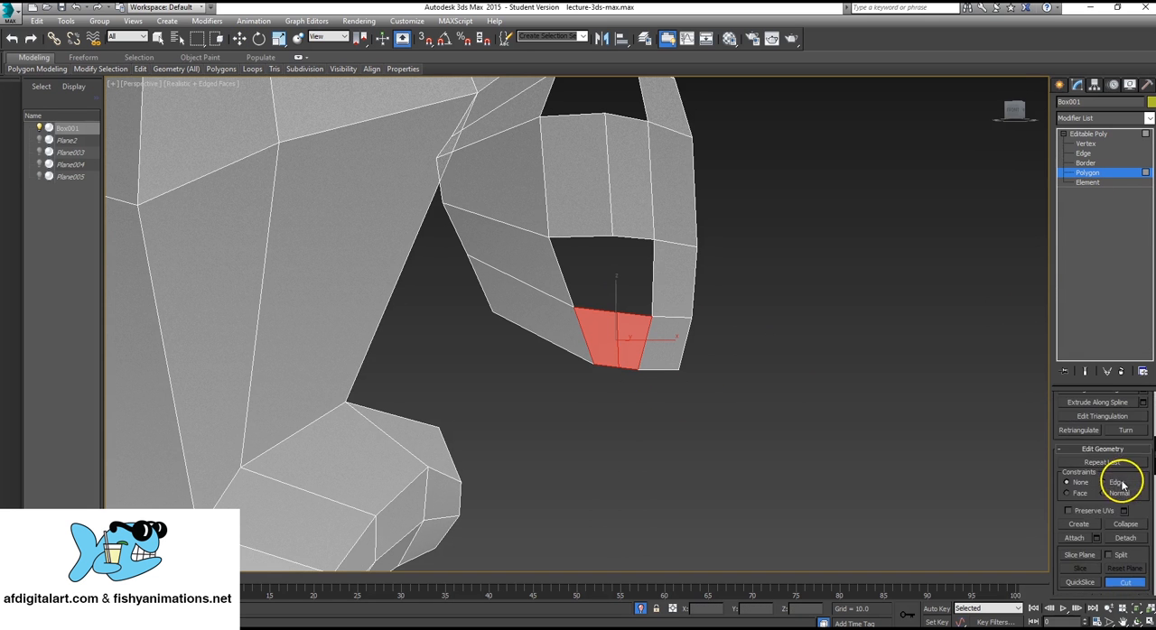
pyautogui.click(1081, 524)
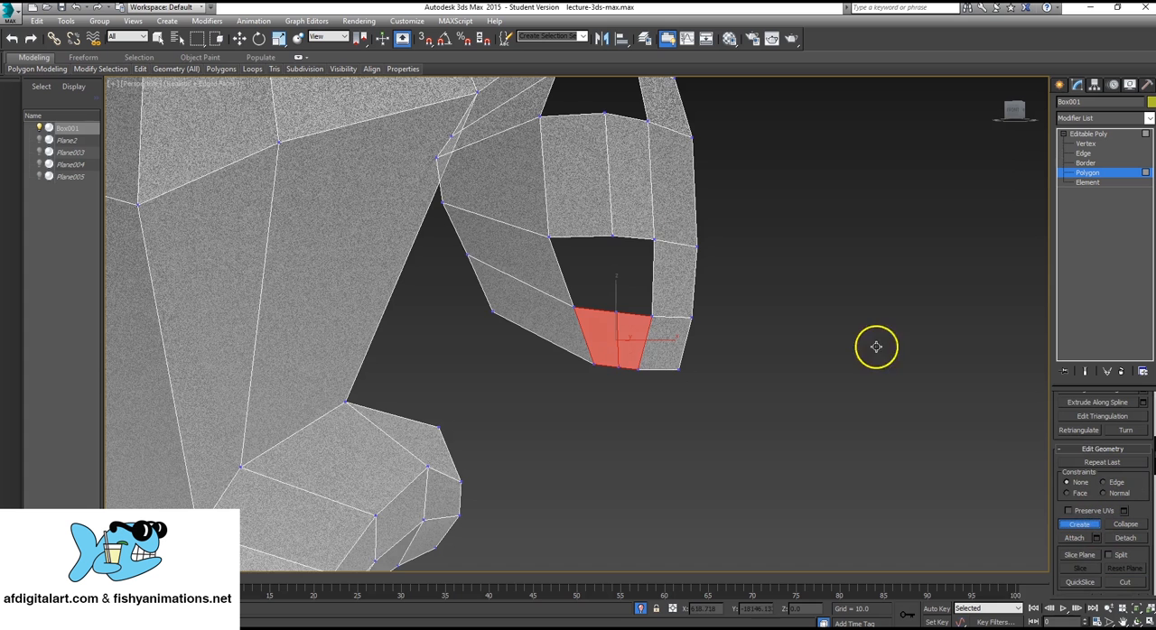
pyautogui.click(611, 236)
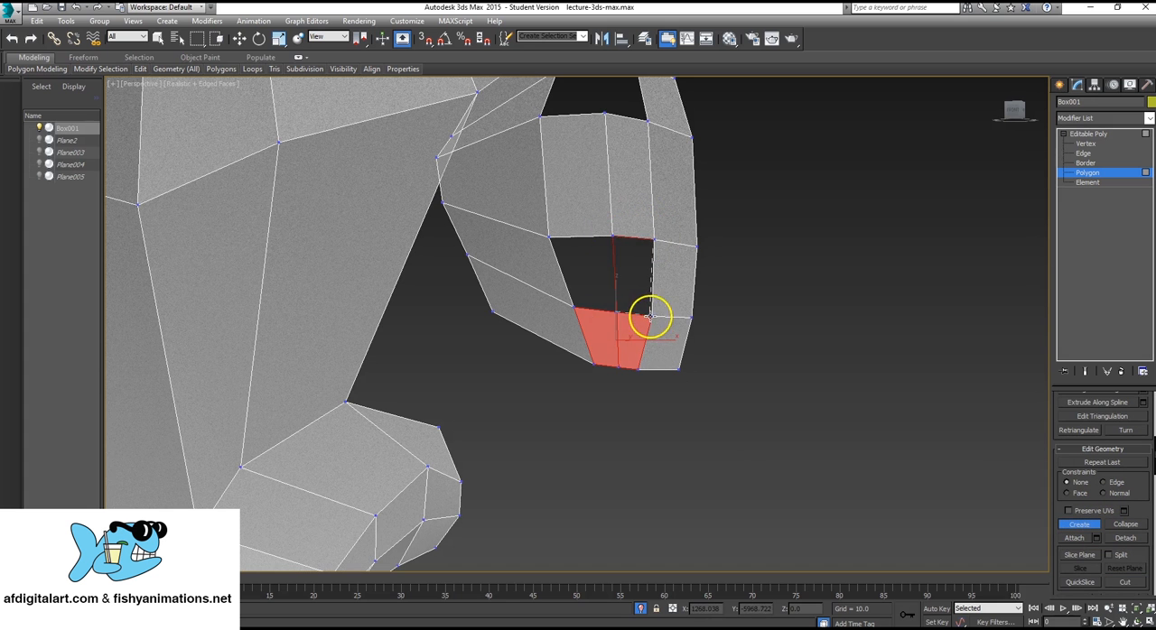
pyautogui.click(656, 239)
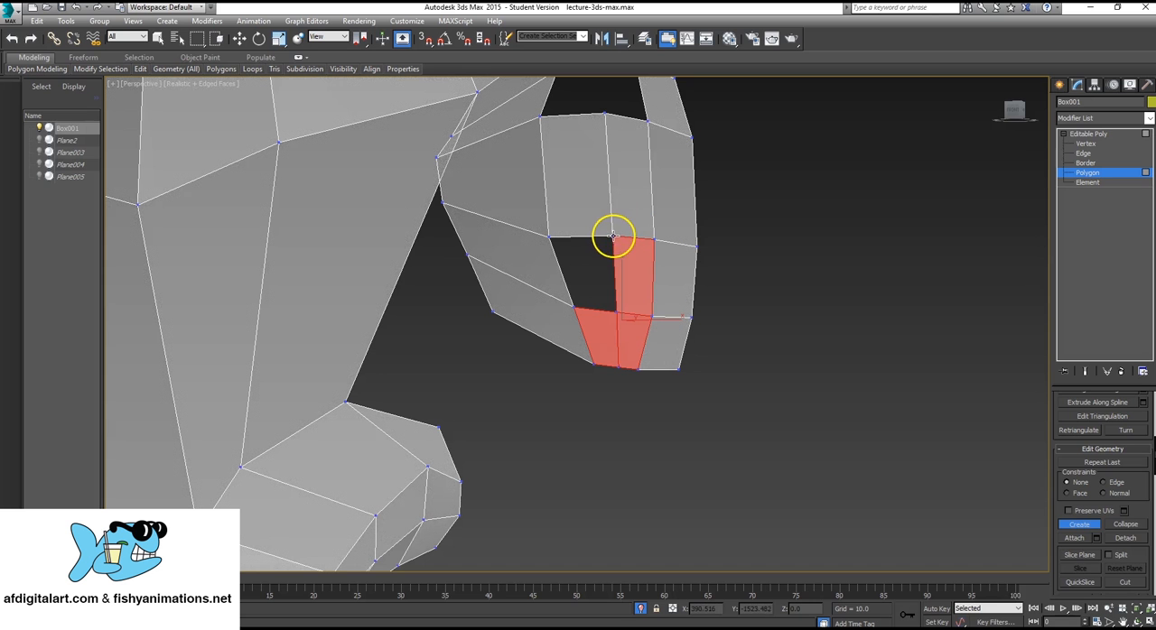
# Create a polygon over the remaining half of the lower gap, beside the nostril strip.
pyautogui.click(550, 236)
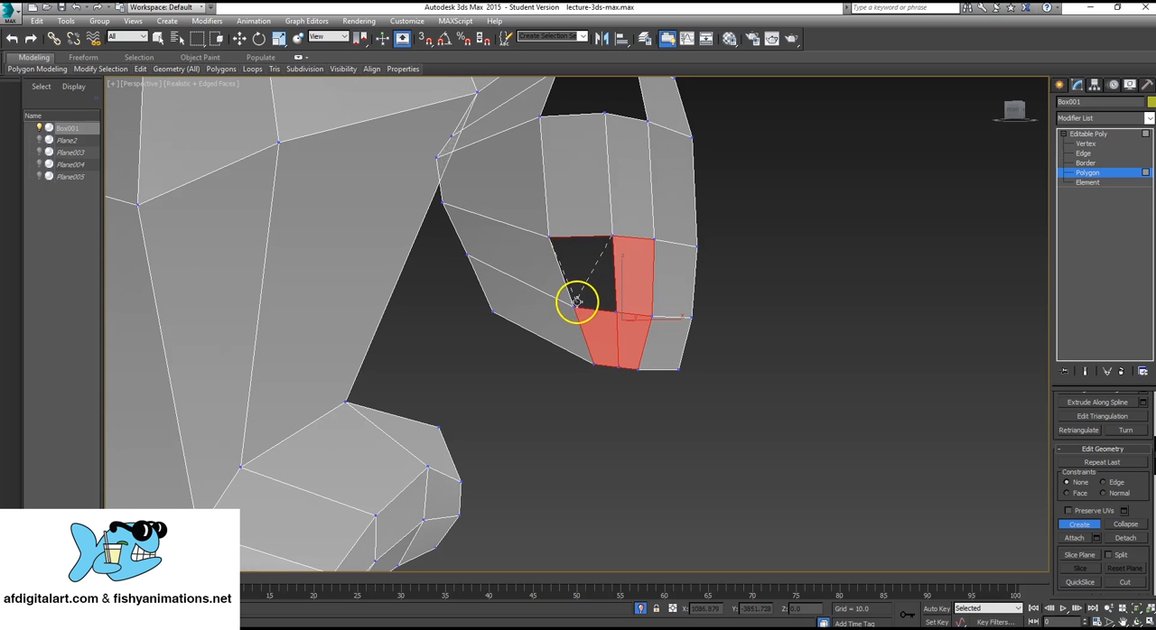
pyautogui.click(574, 308)
pyautogui.click(616, 310)
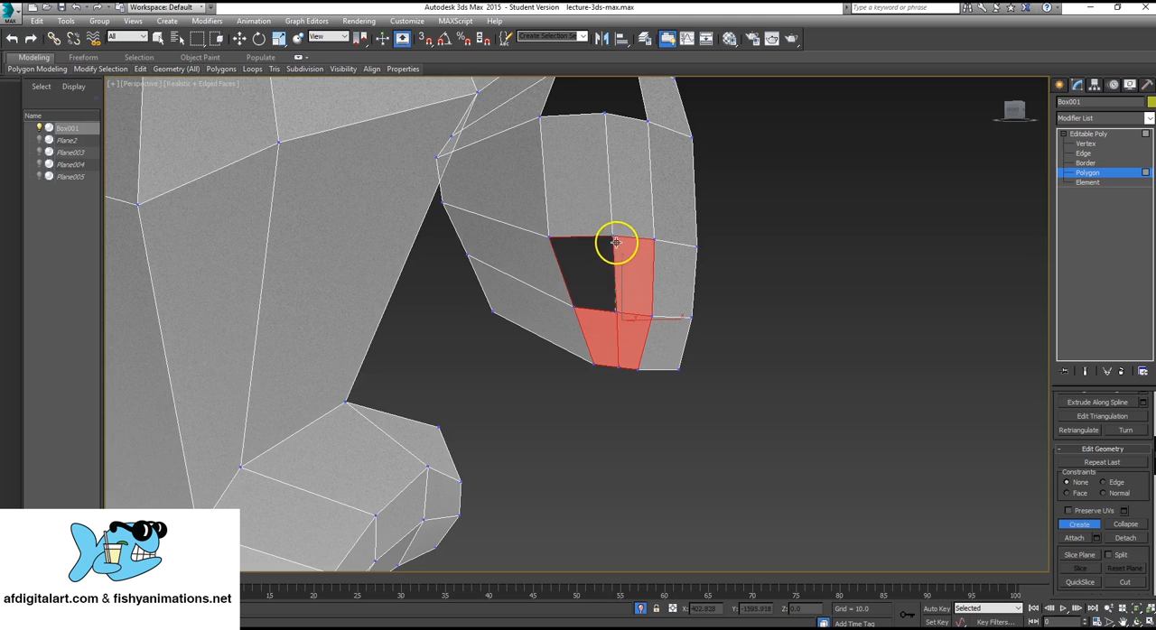
pyautogui.doubleClick(612, 236)
# Create a polygon joining the top of the nose ridge strip to the upper edge of the nostril side.
pyautogui.keyDown('alt'); pyautogui.moveTo(617, 137); pyautogui.dragTo(632, 353, button='middle'); pyautogui.keyUp('alt')
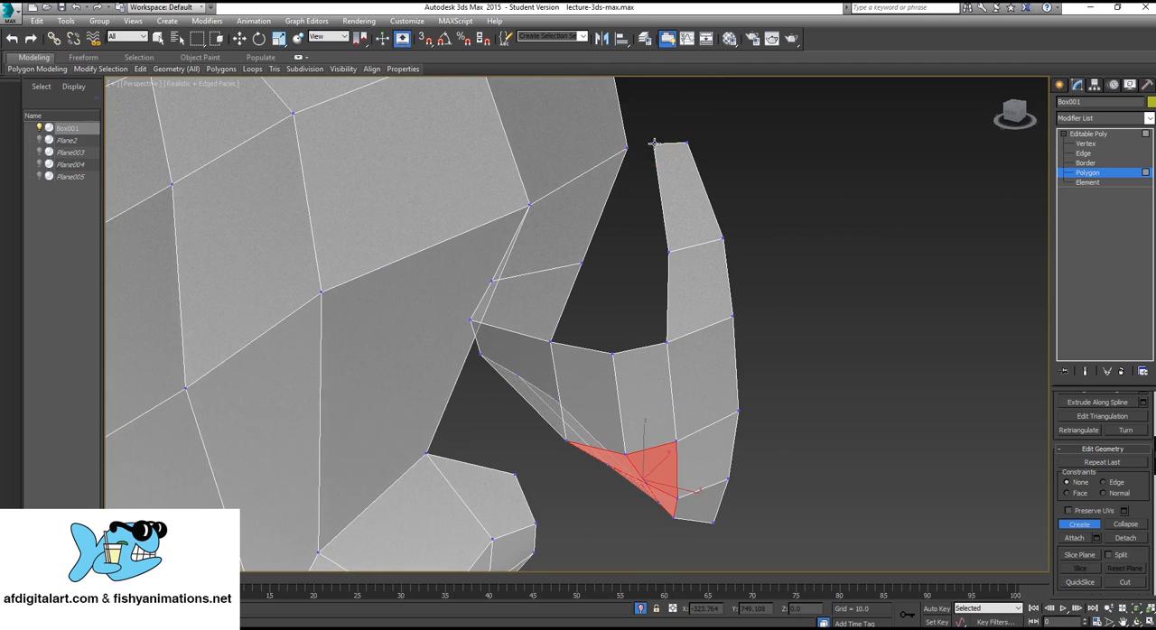
pyautogui.click(626, 146)
pyautogui.click(582, 262)
pyautogui.click(668, 251)
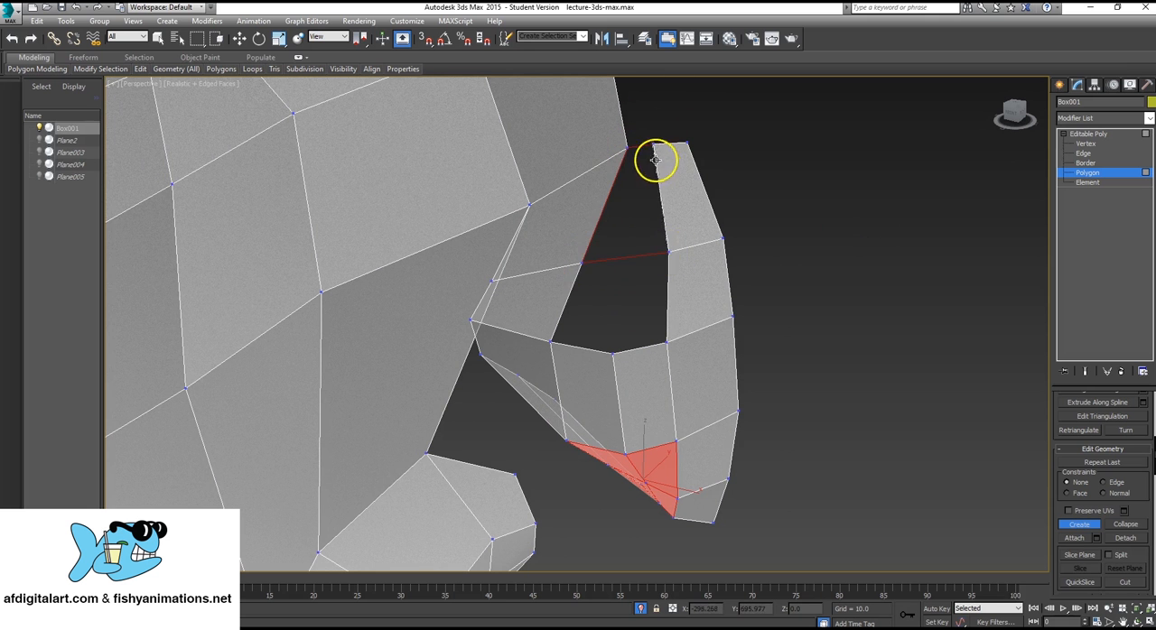
pyautogui.click(654, 144)
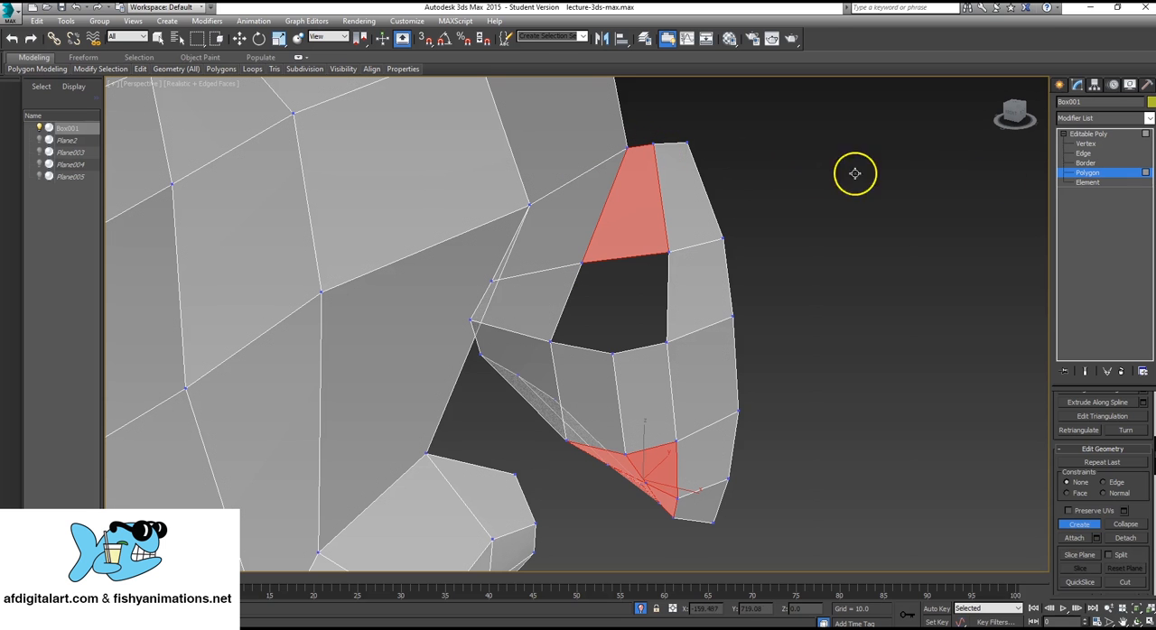
# Move the two top vertices of the nose ridge strip forward, away from the nose's side.
pyautogui.click(1088, 144)
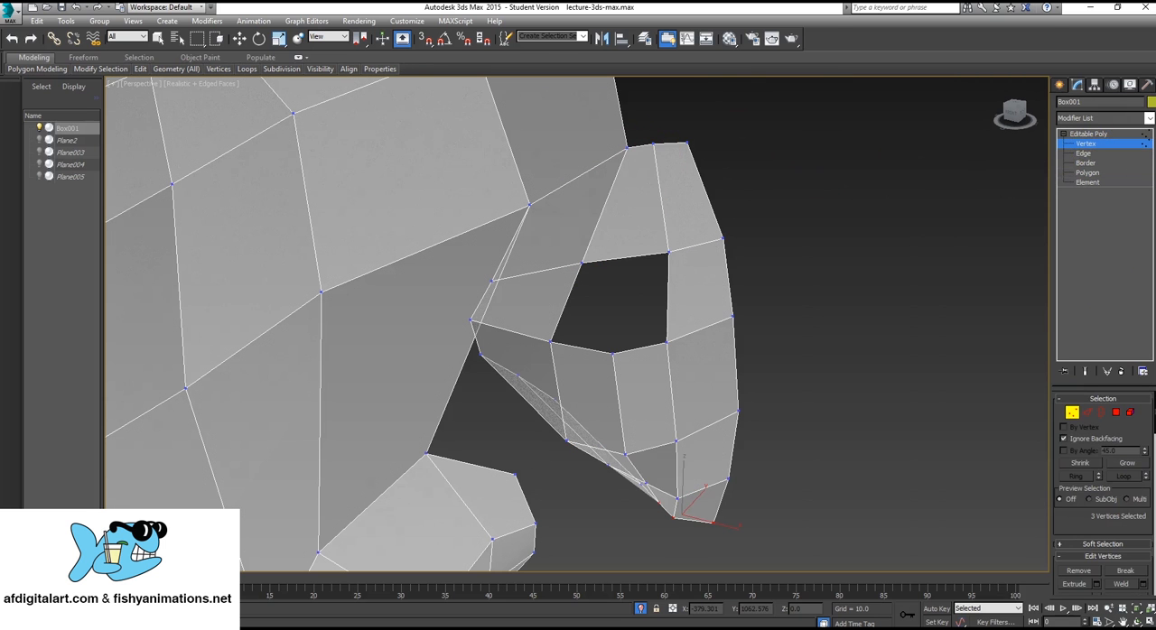
pyautogui.click(157, 37)
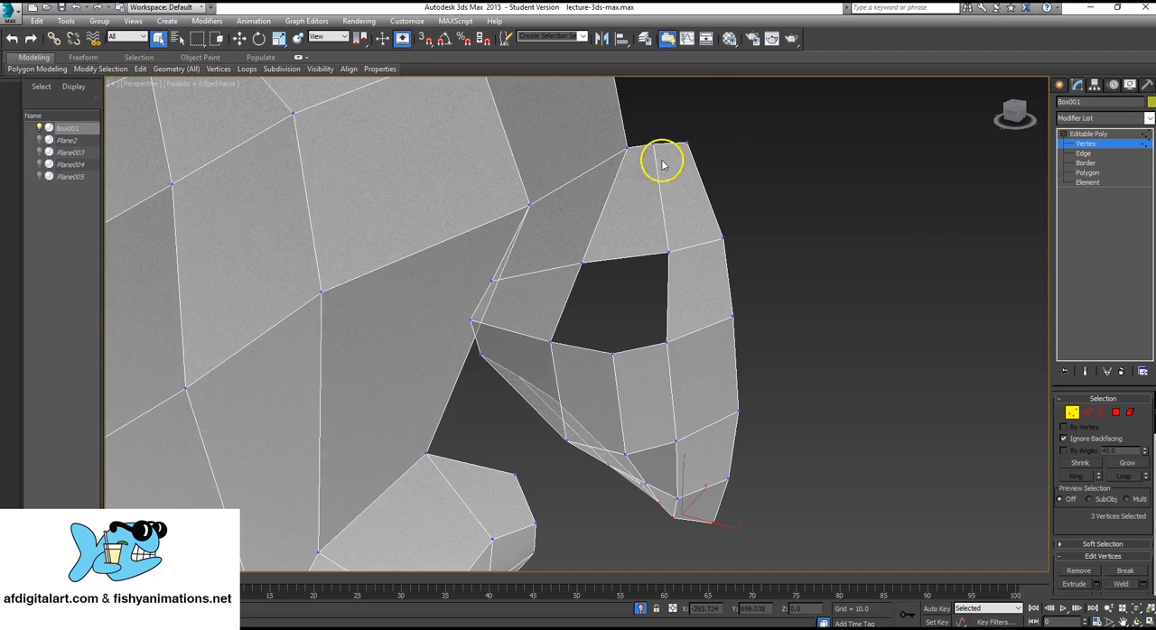
pyautogui.keyDown('alt'); pyautogui.moveTo(620, 194); pyautogui.dragTo(677, 185, button='middle'); pyautogui.keyUp('alt')
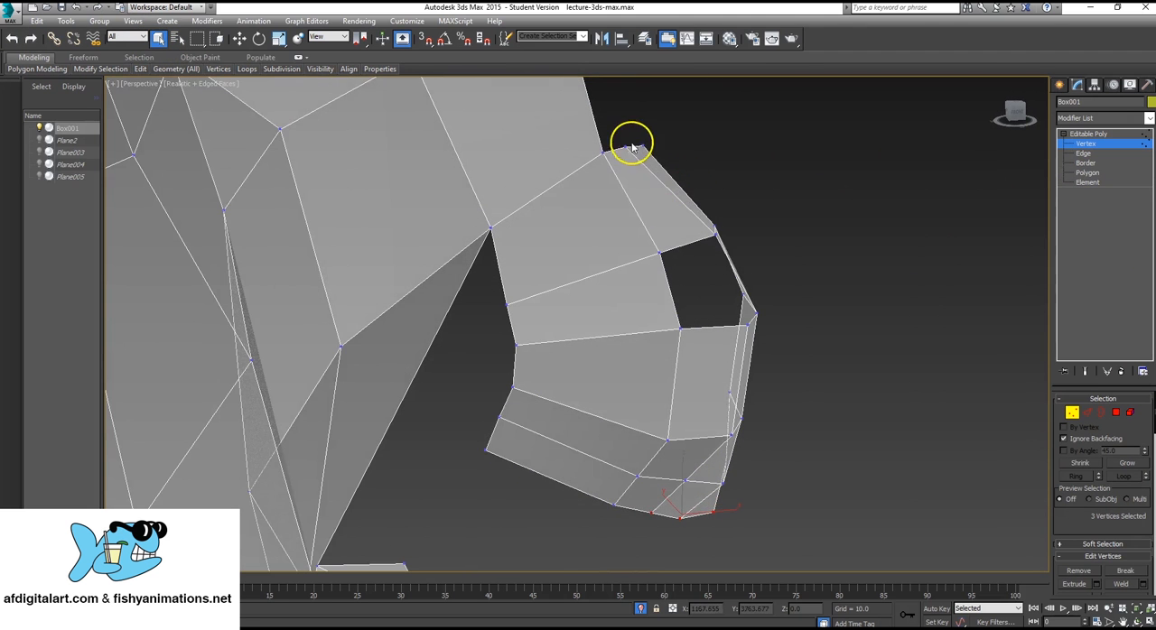
pyautogui.moveTo(625, 138); pyautogui.dragTo(700, 150)
pyautogui.press('w')
pyautogui.keyDown('alt'); pyautogui.moveTo(818, 268); pyautogui.dragTo(746, 295, button='middle'); pyautogui.keyUp('alt')
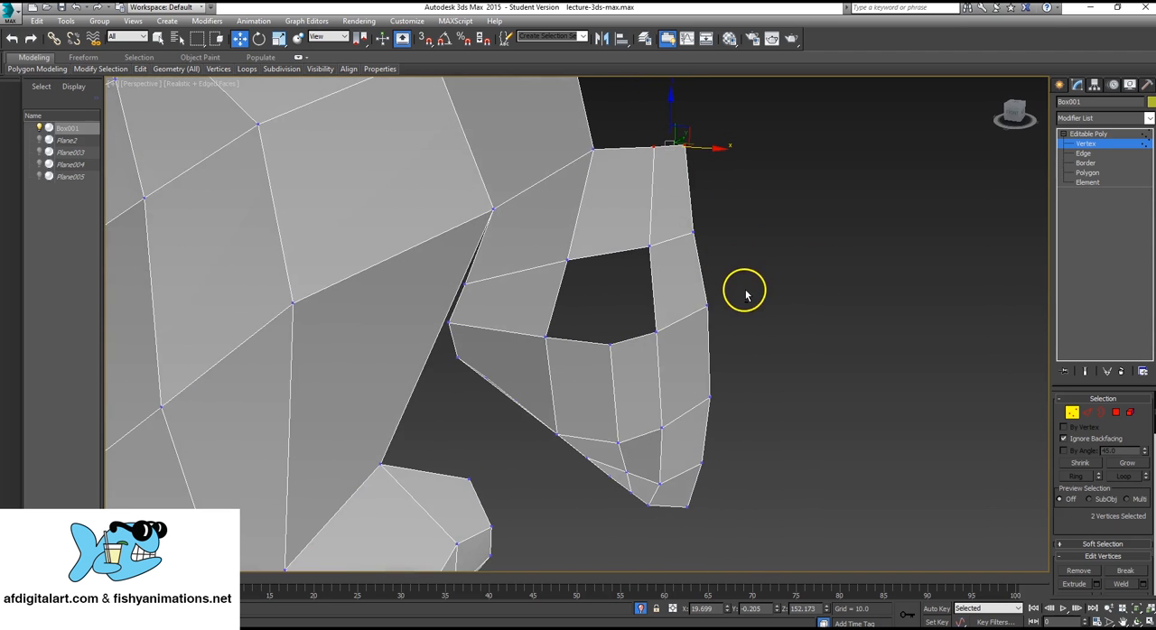
# Cut the upper bridging polygon lengthwise, from the middle of its lower edge to the middle of its top edge.
pyautogui.click(1100, 144)
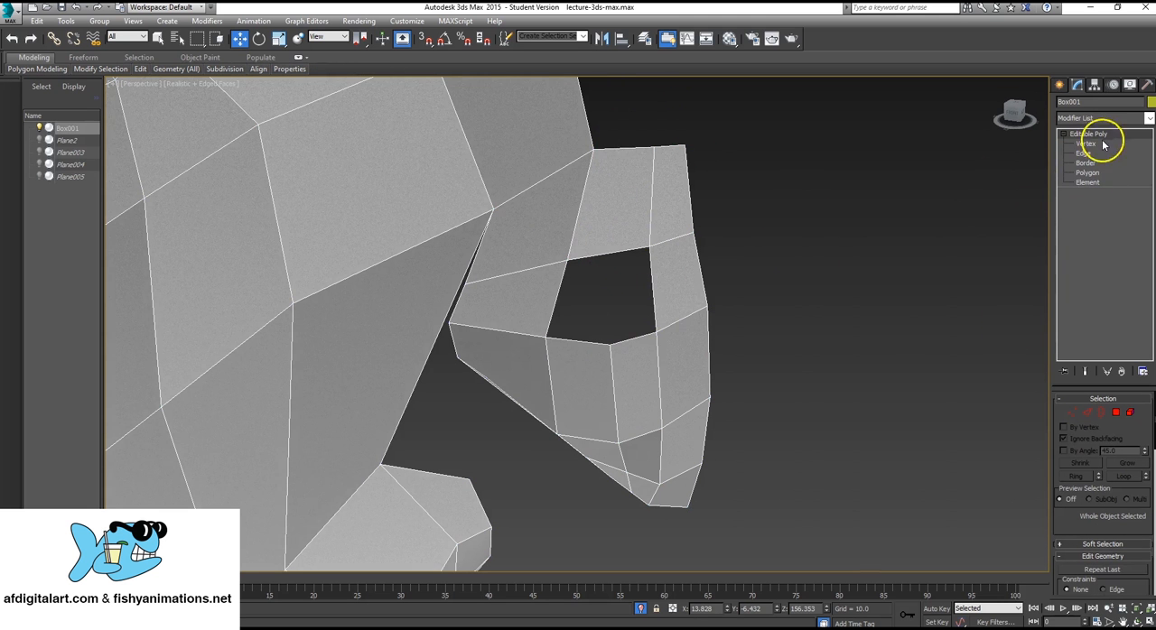
pyautogui.scroll(-3, 1133, 470)
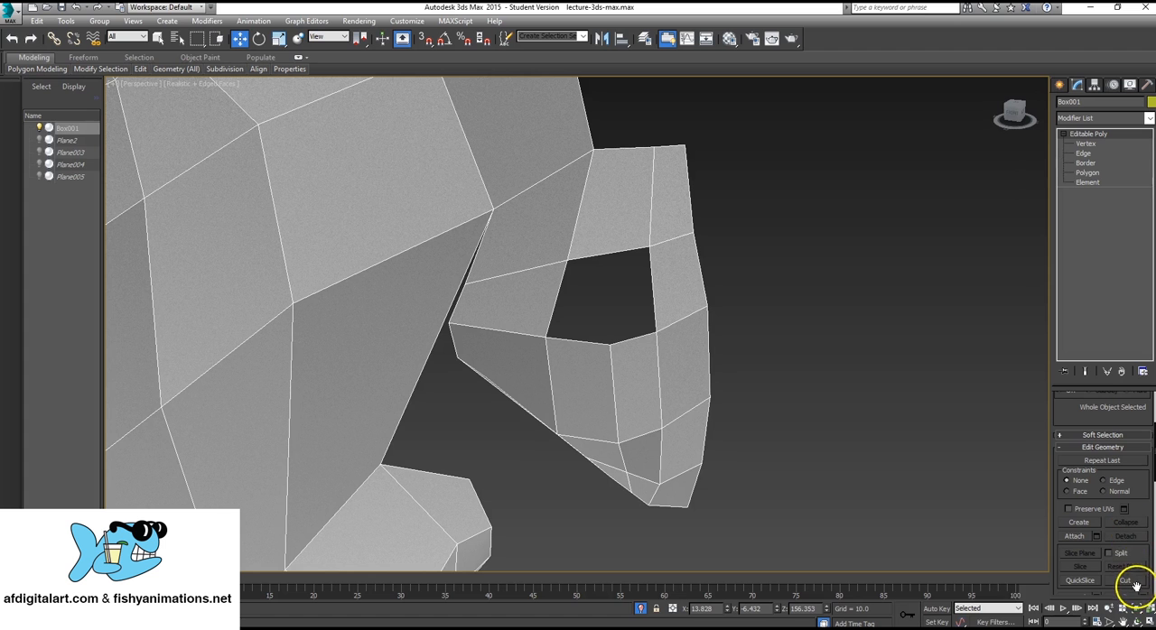
pyautogui.click(1121, 580)
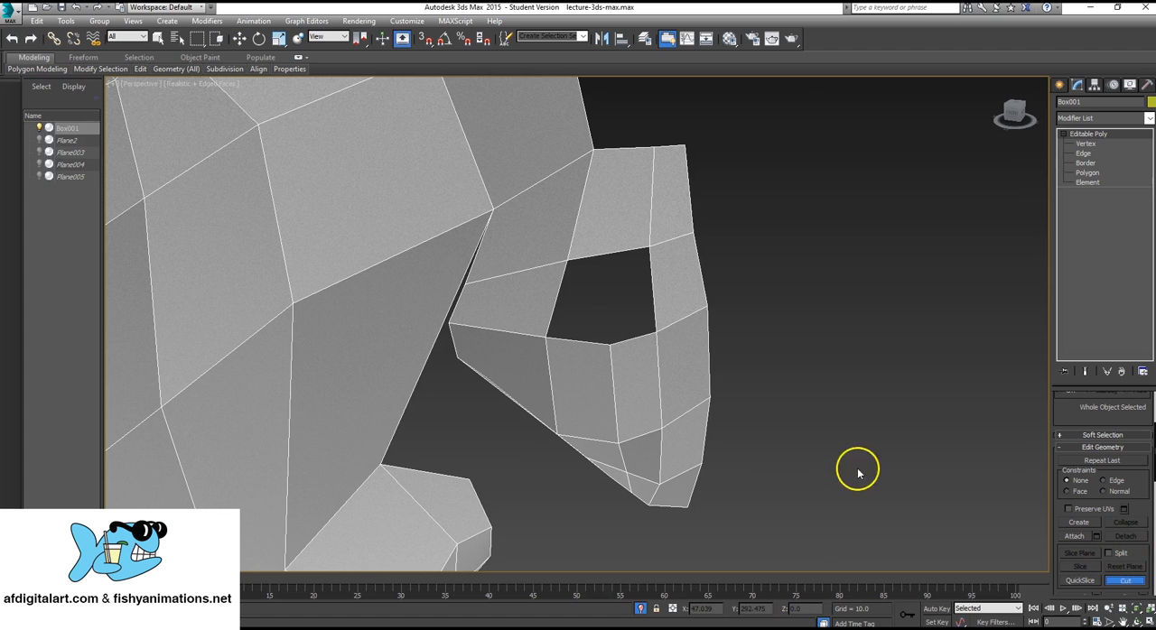
pyautogui.click(614, 254)
pyautogui.click(623, 148)
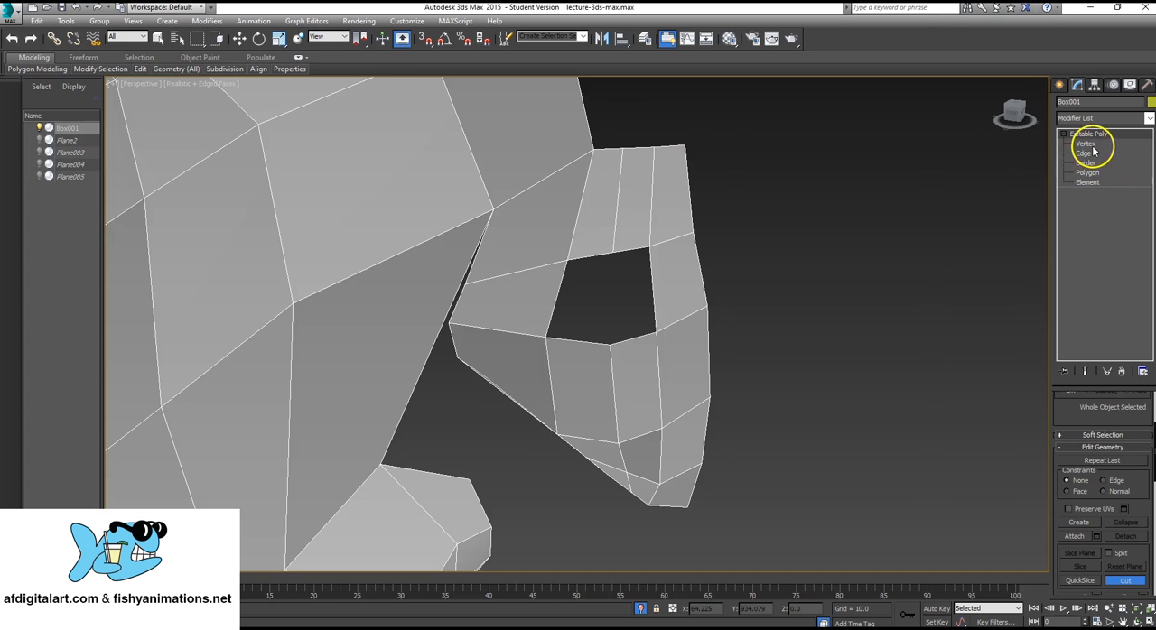
# Create a polygon over the ridge-side half of the hole between the upper bridging polygons and the nose tip.
pyautogui.click(1099, 173)
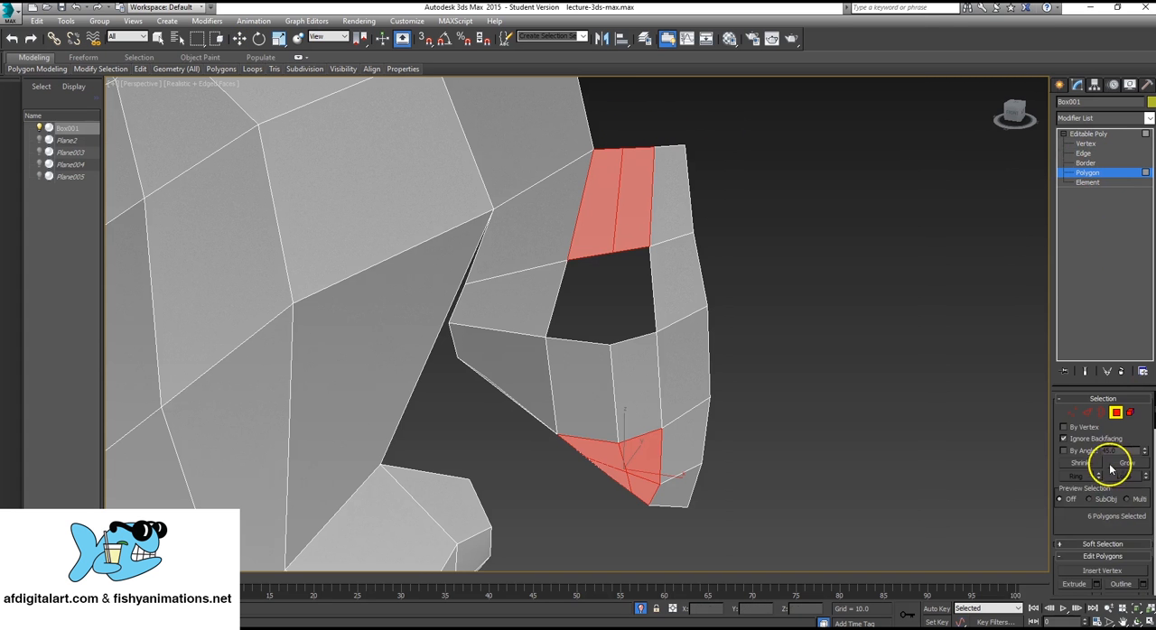
pyautogui.scroll(-3, 1083, 530)
pyautogui.scroll(-4, 1084, 531)
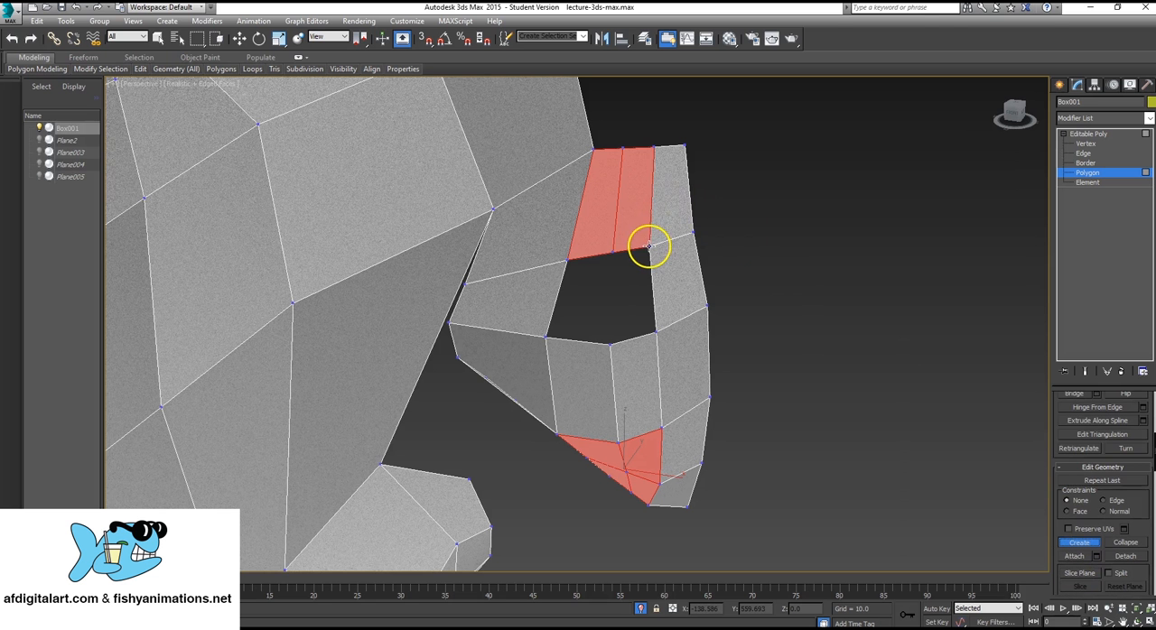
pyautogui.click(614, 254)
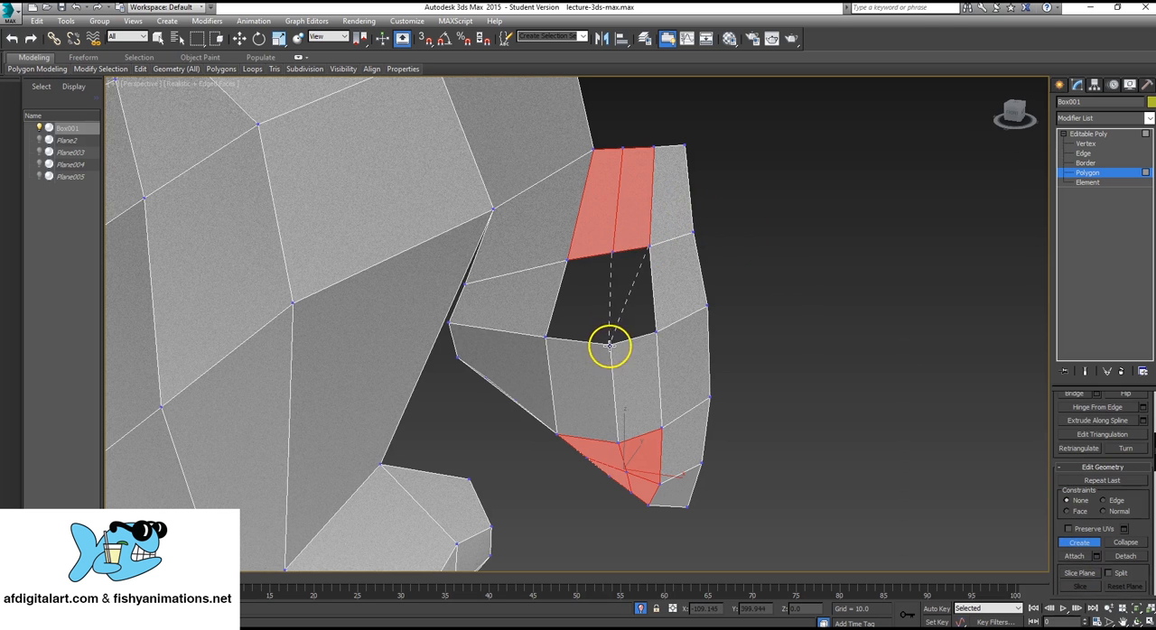
pyautogui.click(611, 343)
pyautogui.click(656, 332)
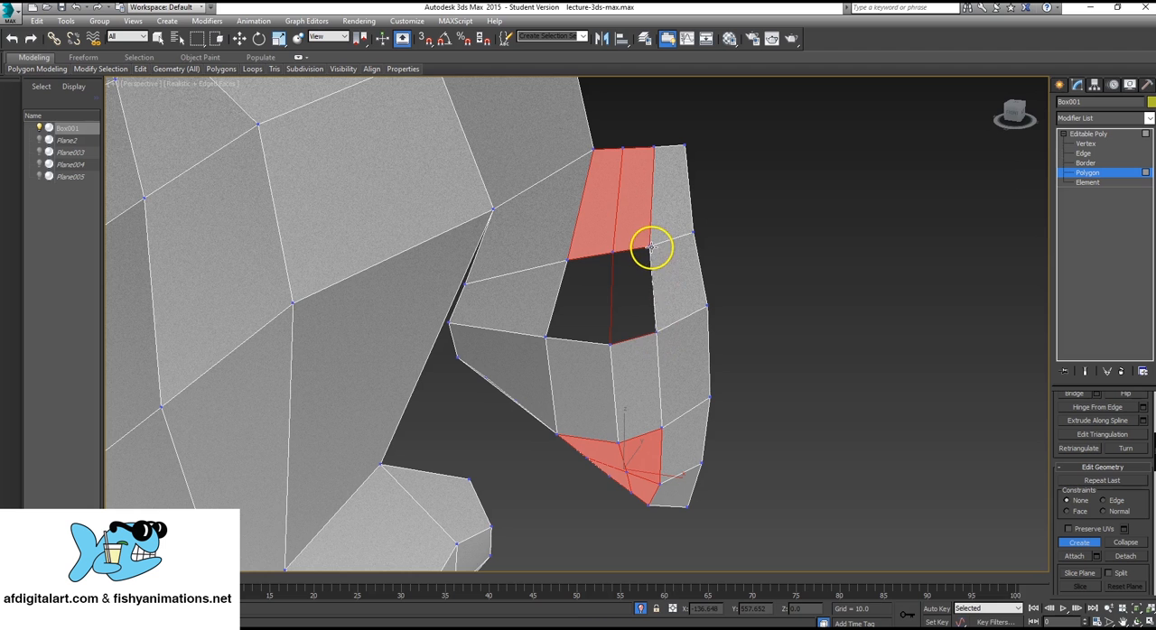
pyautogui.click(651, 246)
# Close the nostril-side half of the hole in the nose with another four-sided polygon.
pyautogui.click(619, 249)
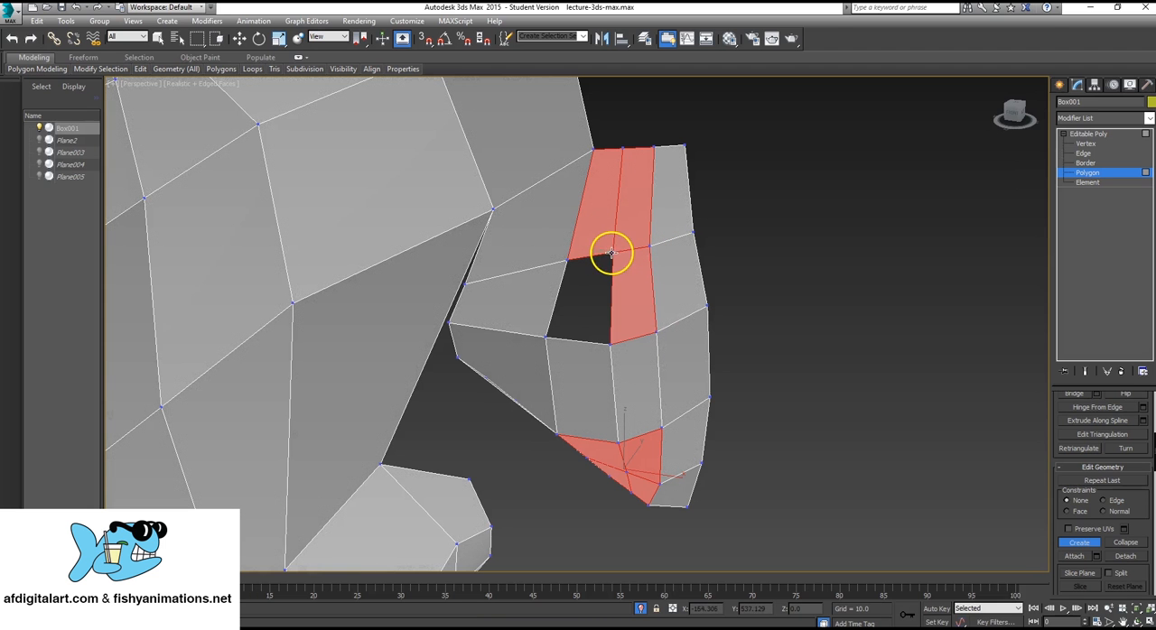
pyautogui.click(545, 336)
pyautogui.click(609, 344)
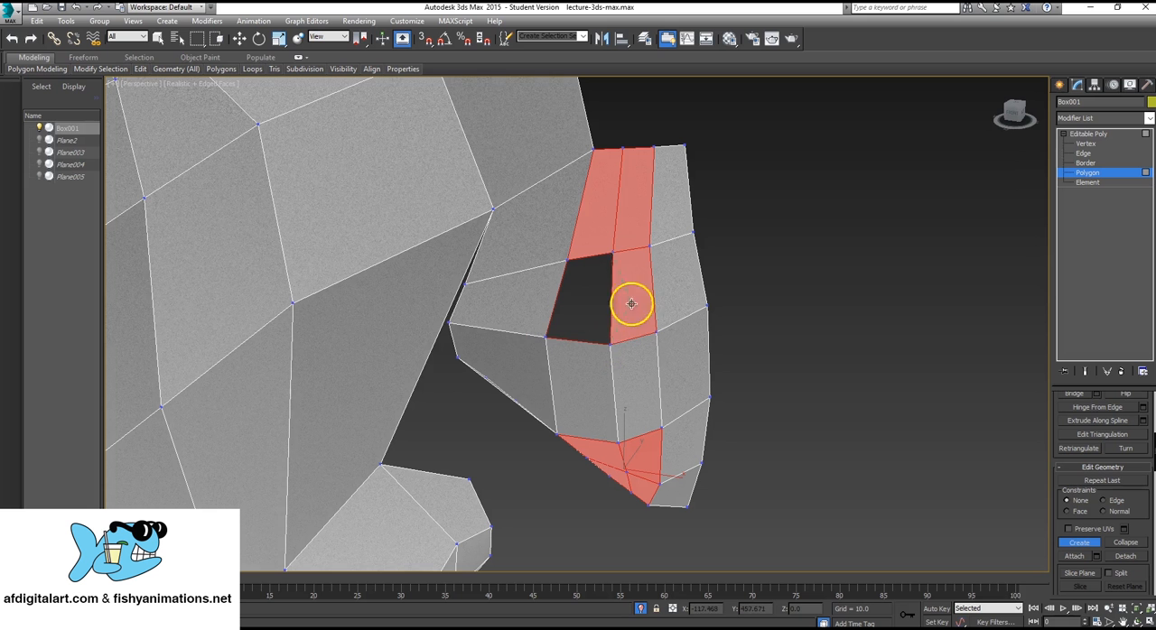
pyautogui.click(614, 252)
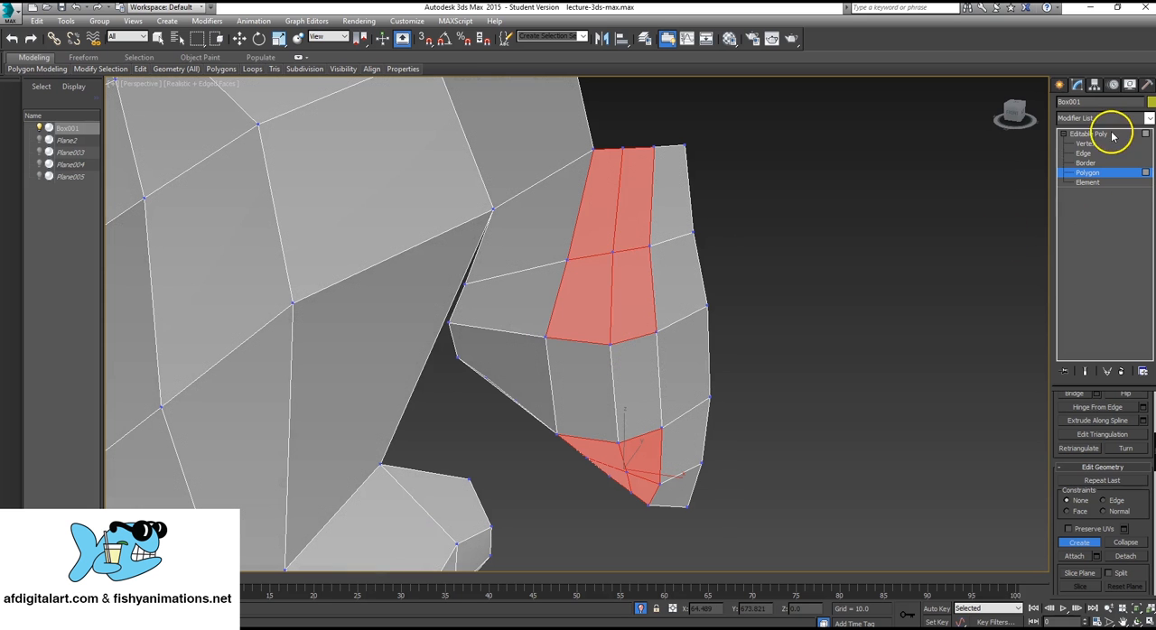
# Leave polygon editing, deselect the head, and examine the new nose surface against the whole face from several angles.
pyautogui.click(1112, 136)
pyautogui.click(745, 181)
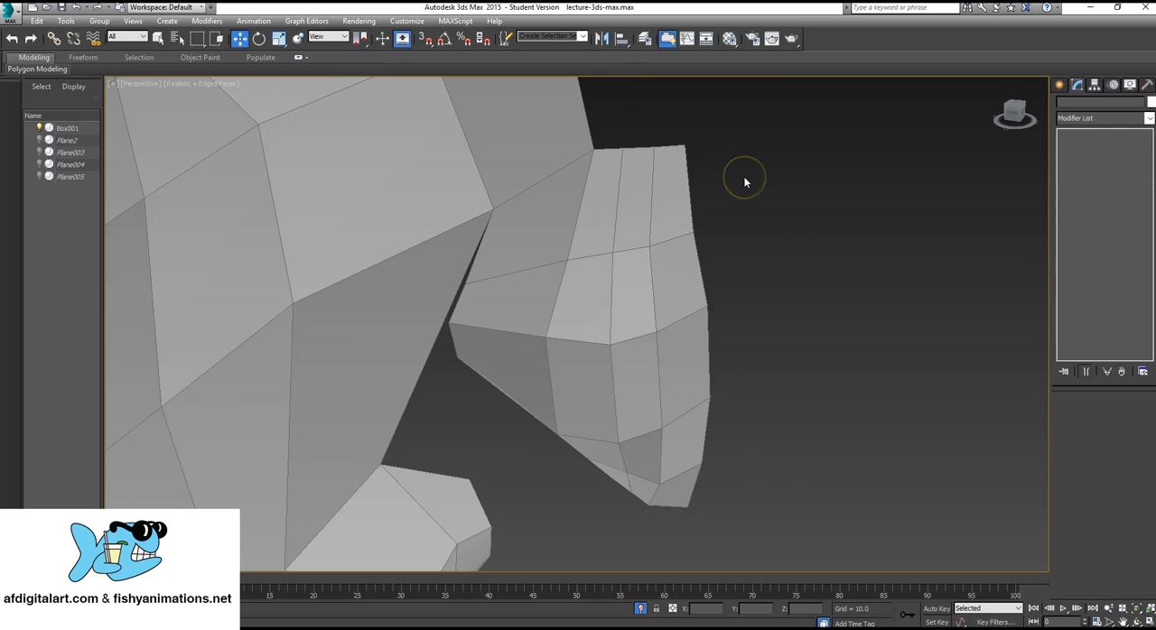
pyautogui.press('q')
pyautogui.click(754, 189)
pyautogui.keyDown('alt'); pyautogui.moveTo(572, 273); pyautogui.dragTo(610, 267, button='middle'); pyautogui.keyUp('alt')
pyautogui.scroll(-5, 607, 276)
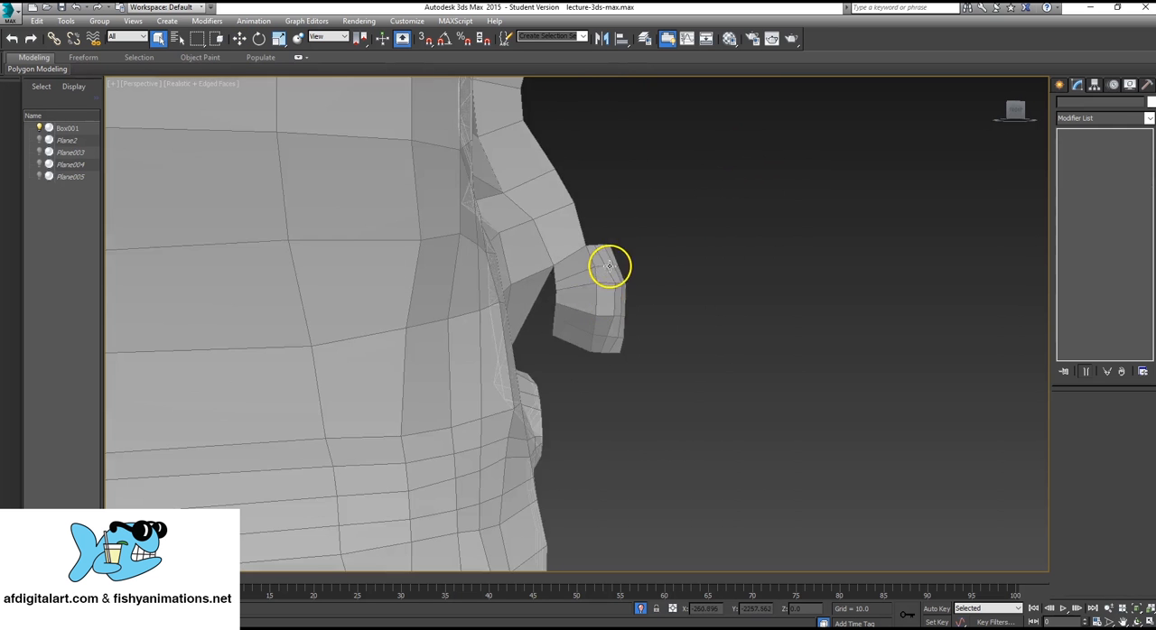
pyautogui.scroll(-4, 638, 302)
pyautogui.keyDown('alt'); pyautogui.moveTo(637, 302); pyautogui.dragTo(587, 314, button='middle'); pyautogui.keyUp('alt')
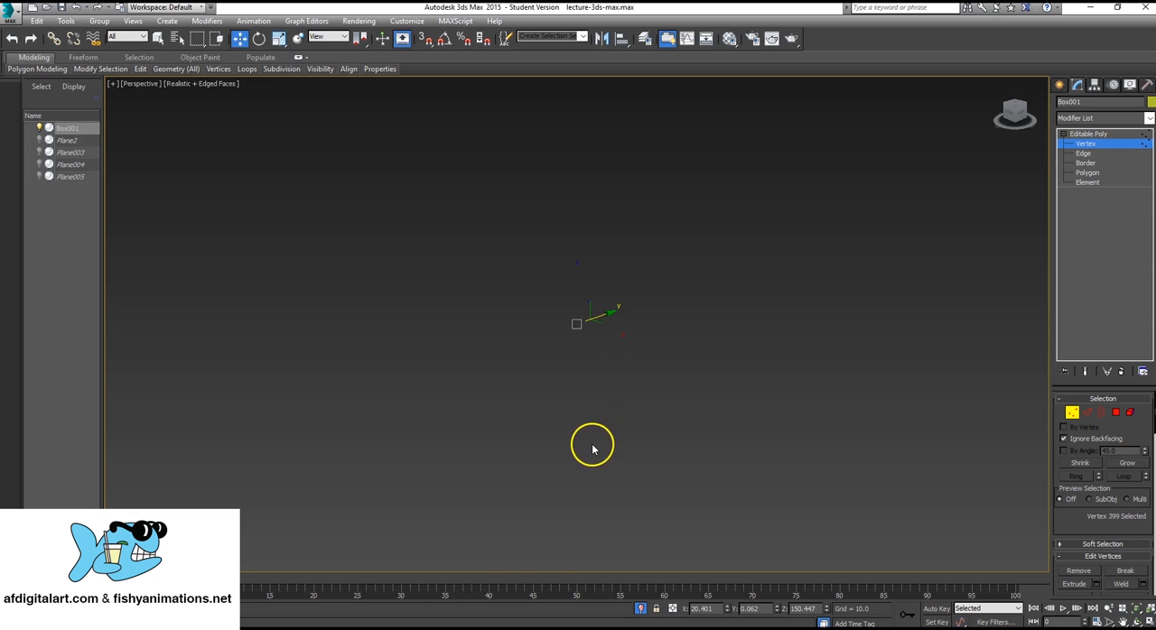
pyautogui.scroll(-5, 598, 413)
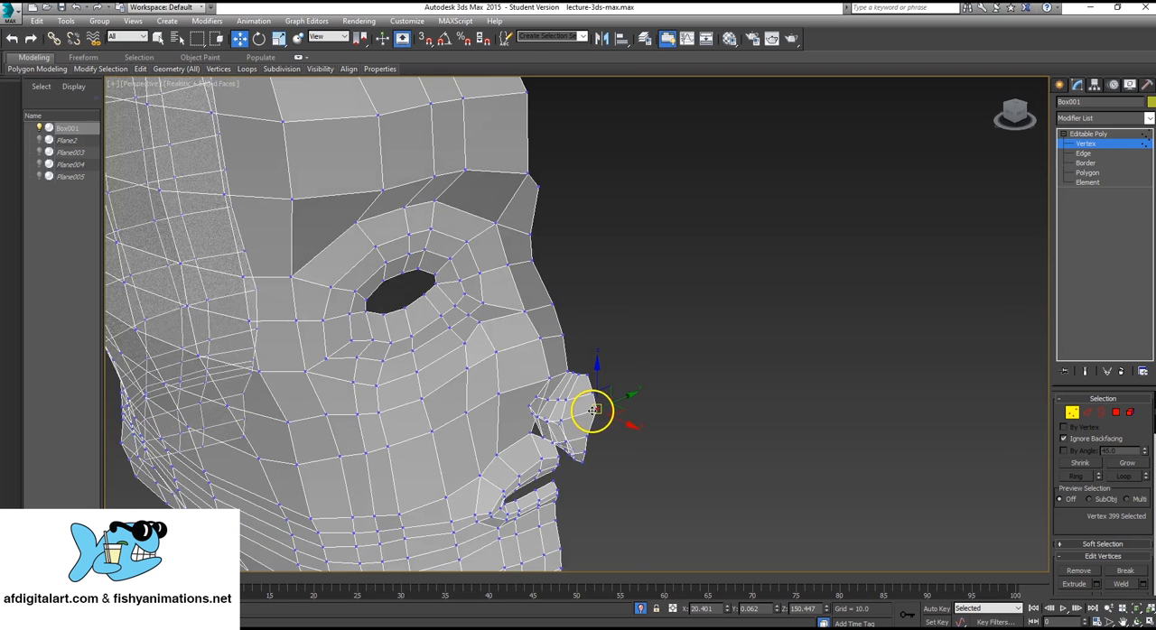
# Move the vertex on the lower front edge of the nose tip sideways toward the face's centre line.
pyautogui.scroll(2, 592, 411)
pyautogui.click(585, 448)
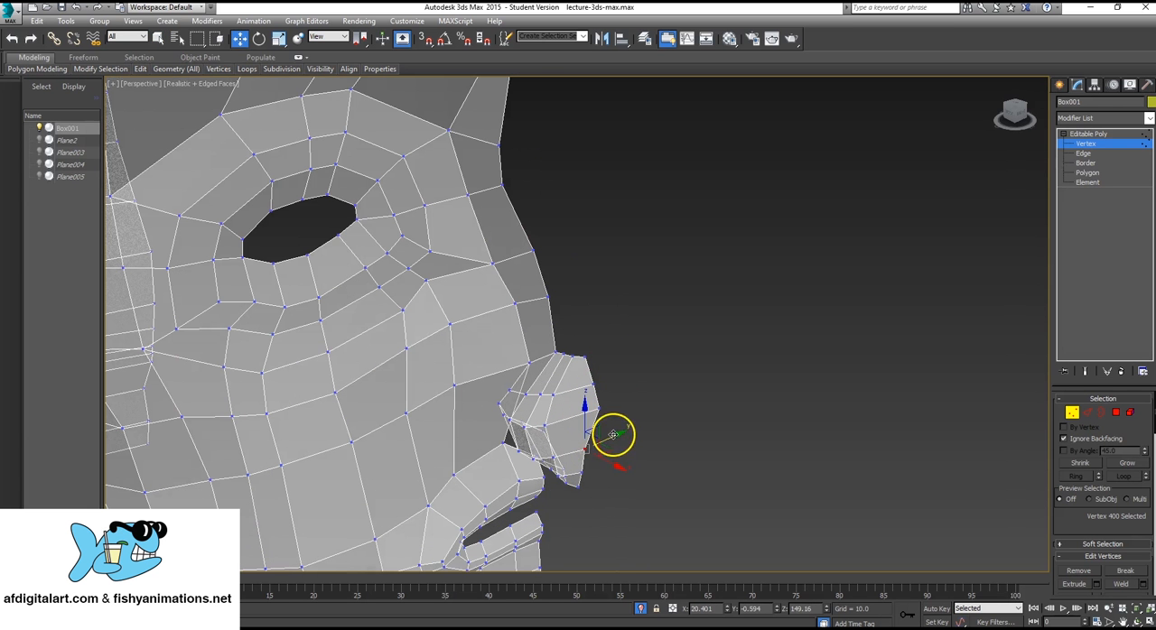
pyautogui.moveTo(615, 434); pyautogui.dragTo(625, 431)
pyautogui.keyDown('alt'); pyautogui.moveTo(623, 429); pyautogui.dragTo(596, 418, button='middle'); pyautogui.keyUp('alt')
# Turn off the See-Through display for Box001 in its object properties.
pyautogui.press('z')
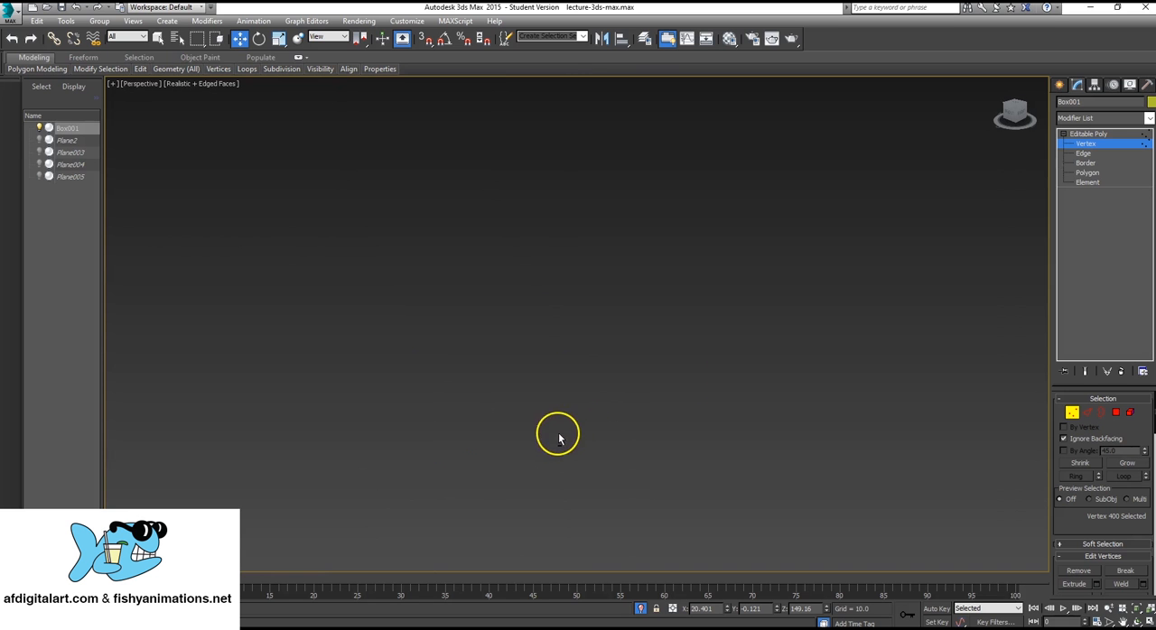
pyautogui.scroll(-8, 536, 380)
pyautogui.scroll(8, 531, 374)
pyautogui.scroll(-4, 469, 330)
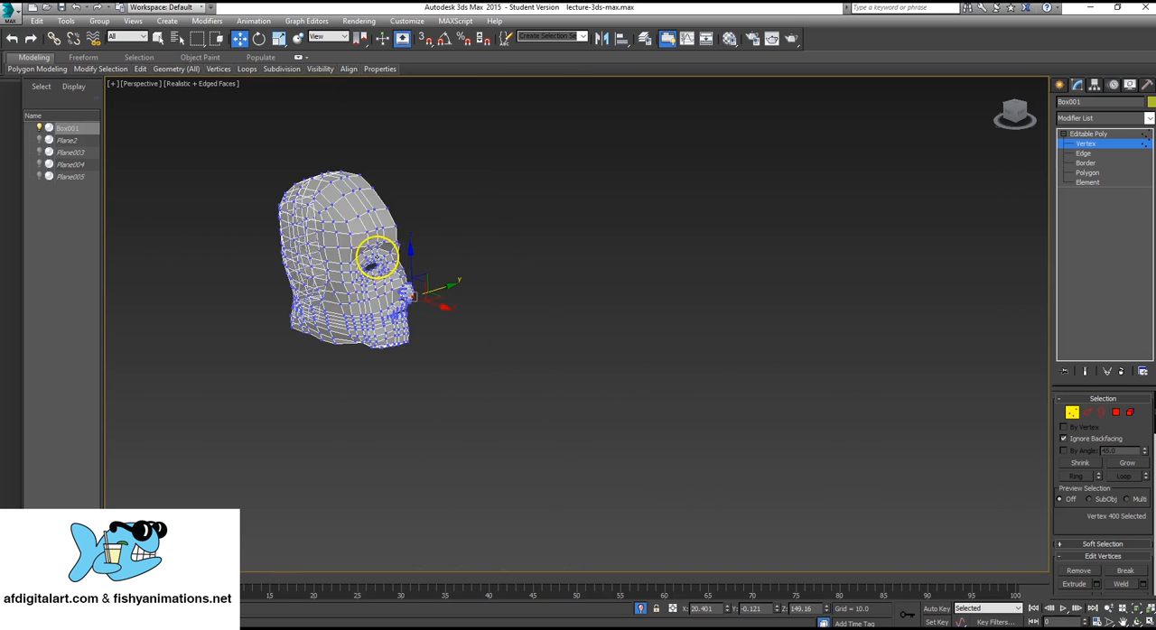
pyautogui.rightClick(355, 223)
pyautogui.click(381, 307)
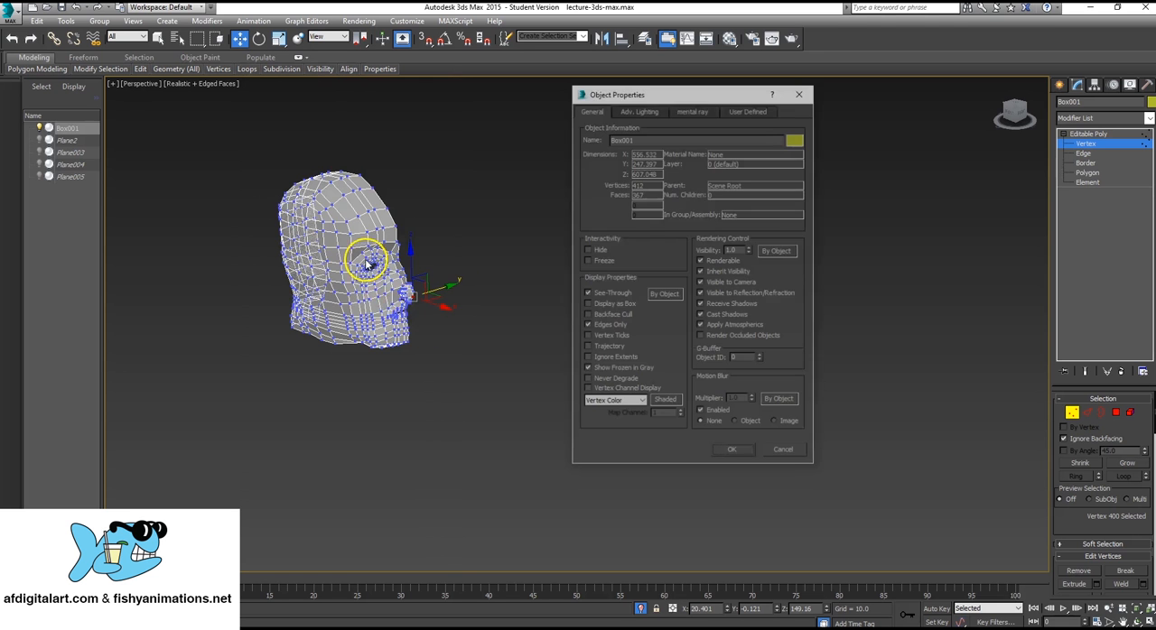
pyautogui.click(588, 295)
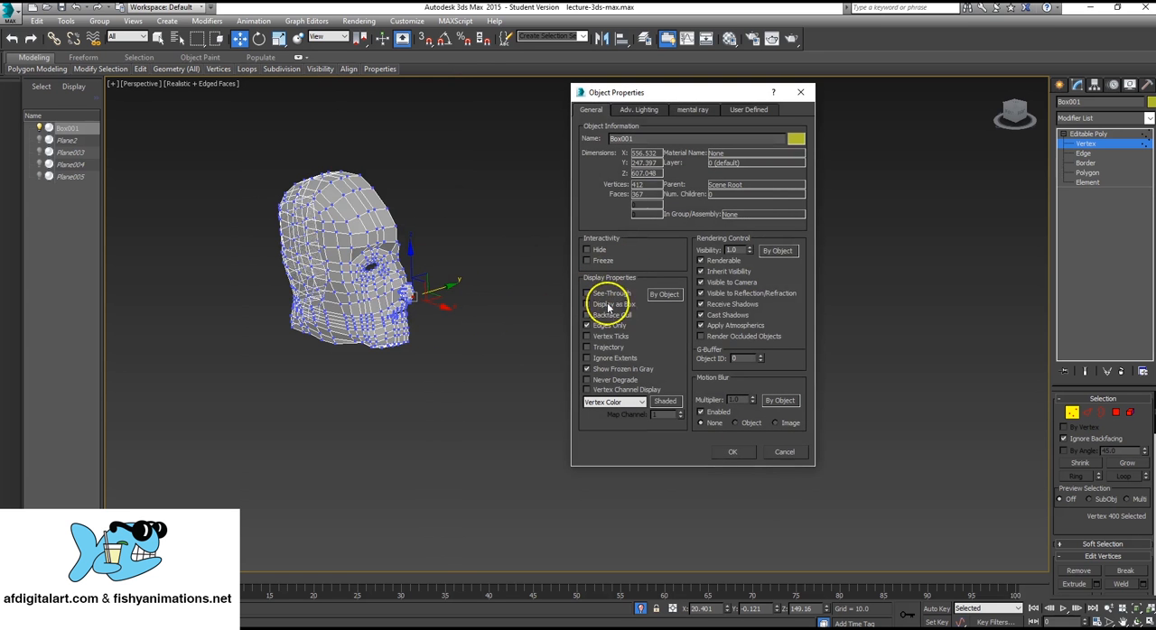
pyautogui.click(733, 451)
# Shift the two lowest vertices on the nose tip's front edge sideways onto the face's centre line.
pyautogui.press('z')
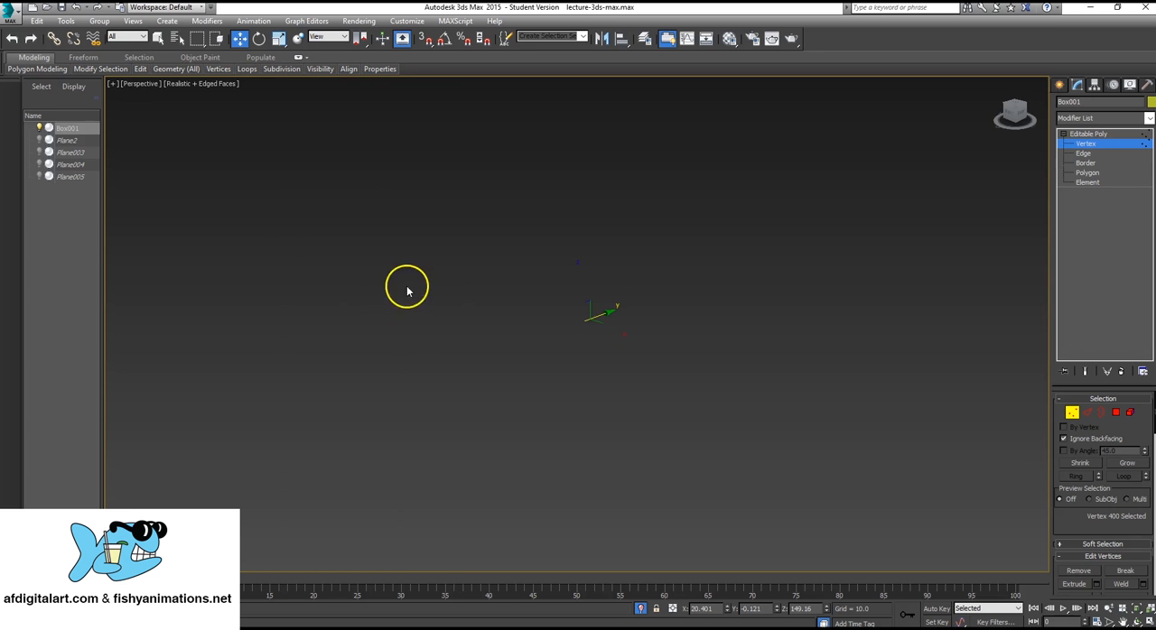
pyautogui.scroll(-5, 648, 359)
pyautogui.scroll(8, 643, 361)
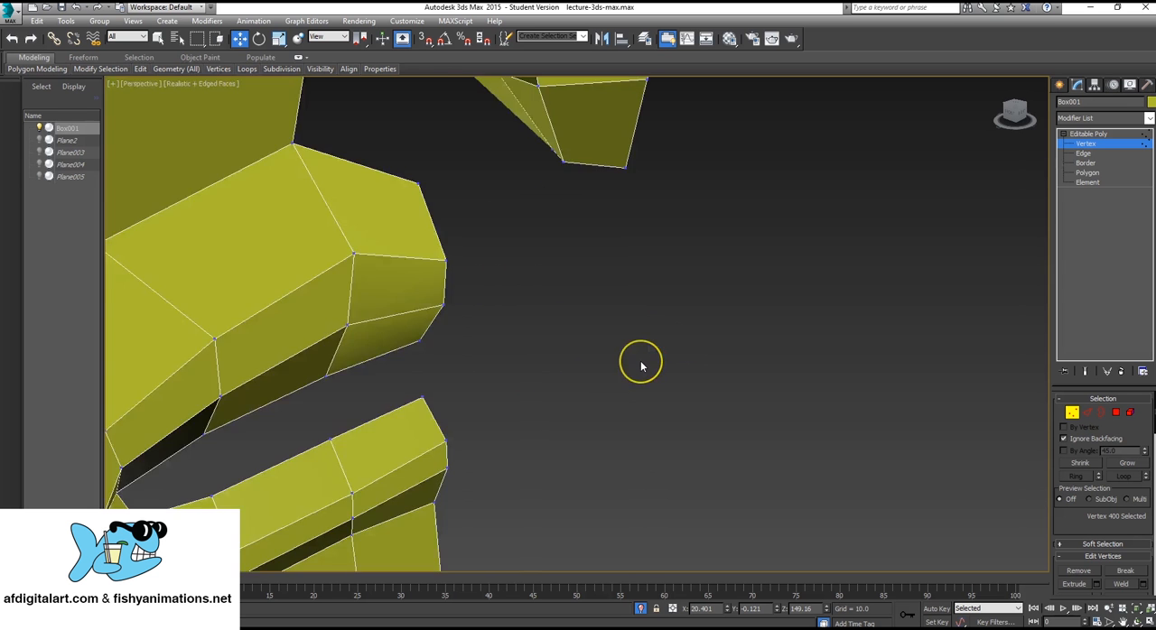
pyautogui.scroll(-3, 641, 364)
pyautogui.scroll(-5, 560, 327)
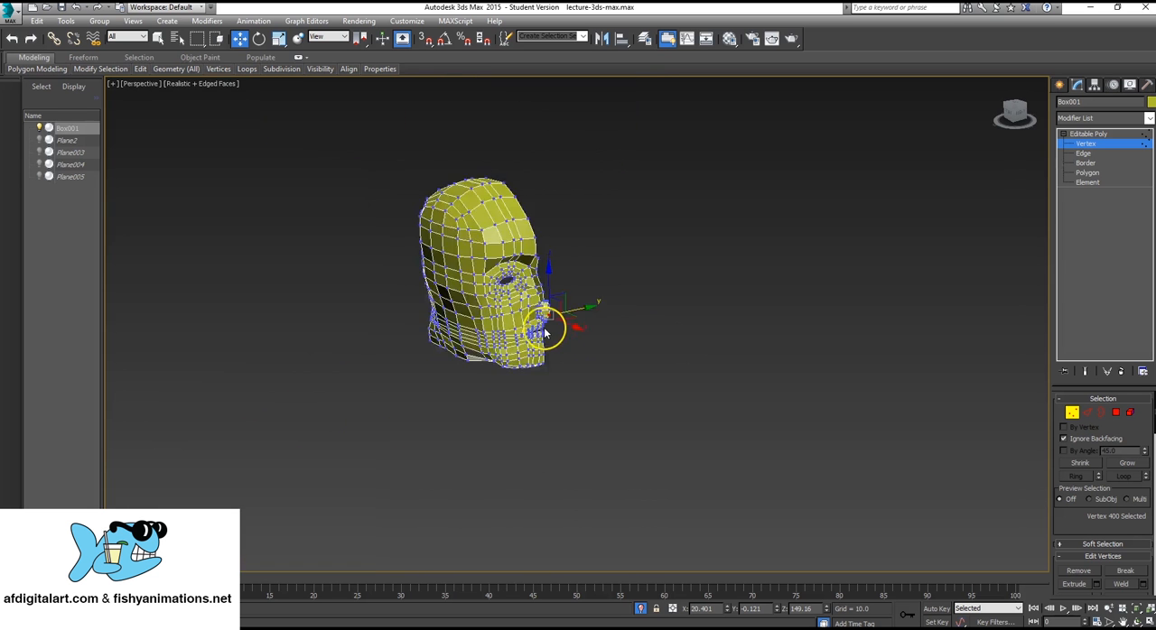
pyautogui.scroll(6, 544, 327)
pyautogui.keyDown('alt'); pyautogui.moveTo(599, 238); pyautogui.dragTo(672, 222, button='middle'); pyautogui.keyUp('alt')
pyautogui.scroll(5, 633, 229)
pyautogui.scroll(-4, 634, 232)
pyautogui.scroll(-2, 634, 226)
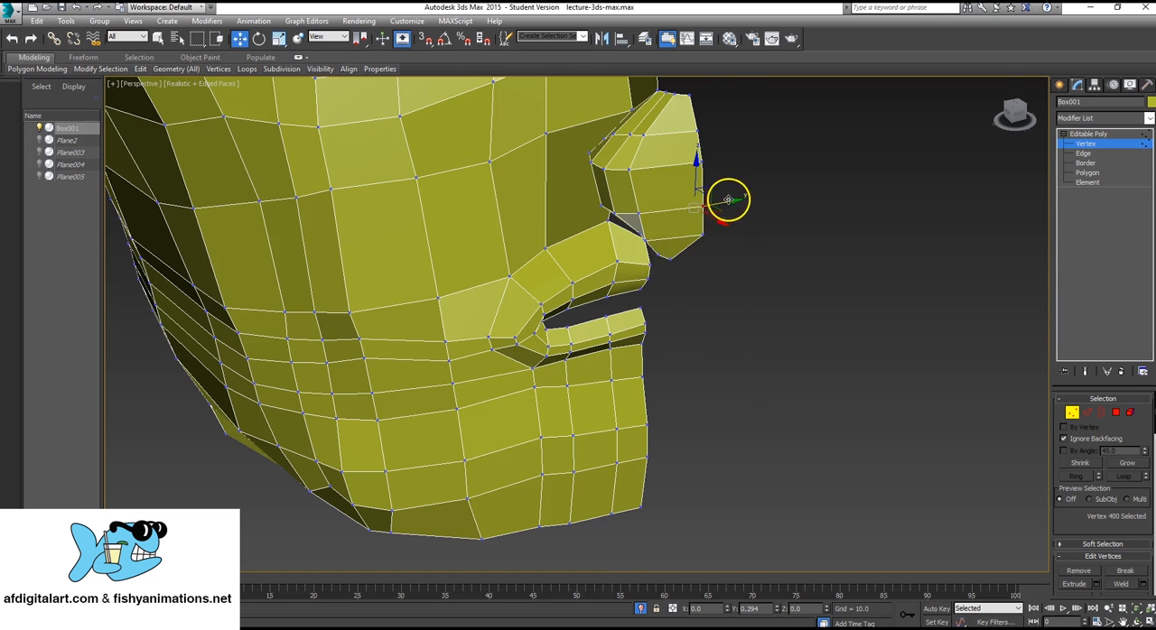
pyautogui.moveTo(728, 199); pyautogui.dragTo(738, 197)
pyautogui.click(673, 260)
pyautogui.moveTo(696, 255); pyautogui.dragTo(723, 249)
# Move the two middle vertices in the column beside the nose tip's front edge sideways, closer to the centre line.
pyautogui.moveTo(691, 213)
pyautogui.keyDown('alt'); pyautogui.mouseDown(button='middle')
pyautogui.moveTo(671, 197)
pyautogui.moveTo(683, 189)
pyautogui.moveTo(682, 233)
pyautogui.mouseUp(button='middle'); pyautogui.keyUp('alt')
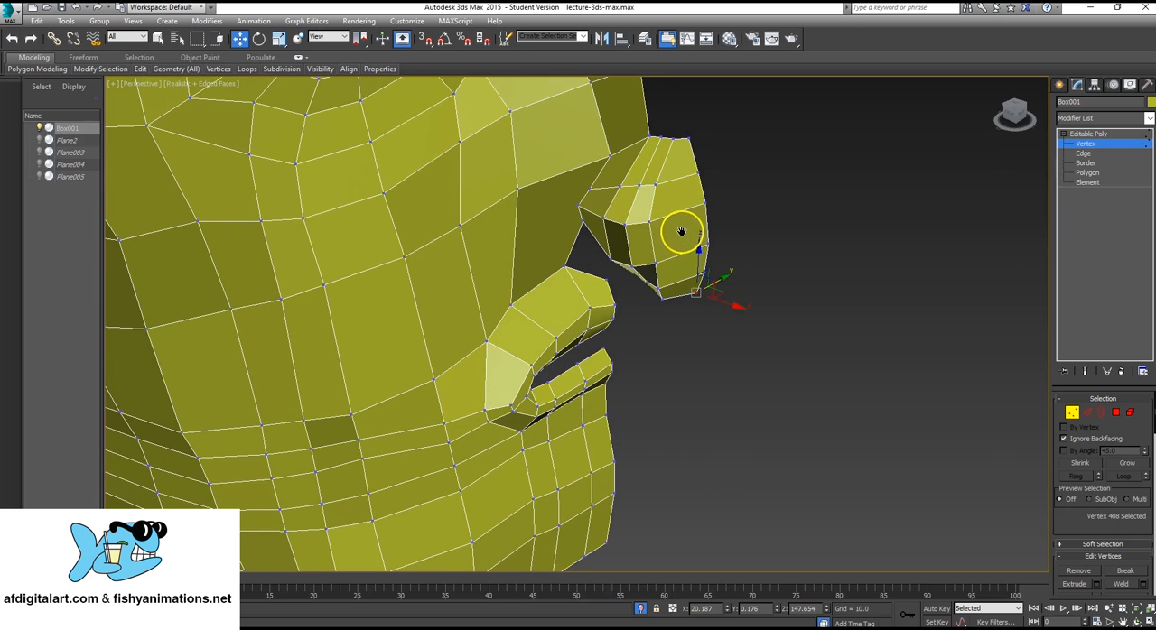
pyautogui.click(649, 219)
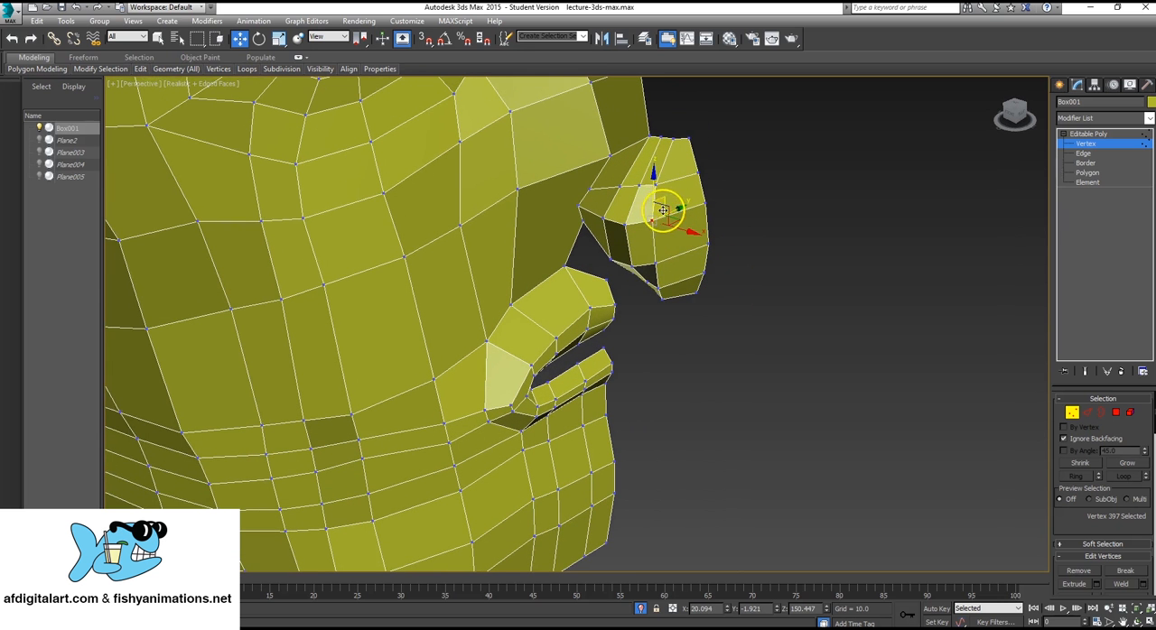
pyautogui.moveTo(674, 210); pyautogui.dragTo(704, 218)
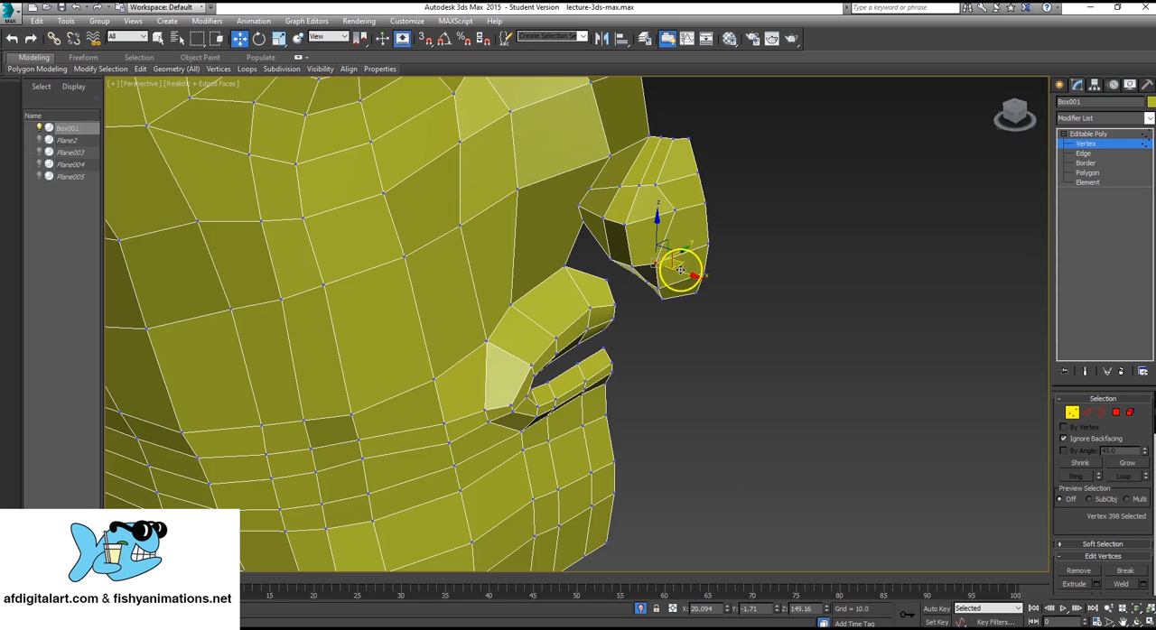
pyautogui.click(694, 247)
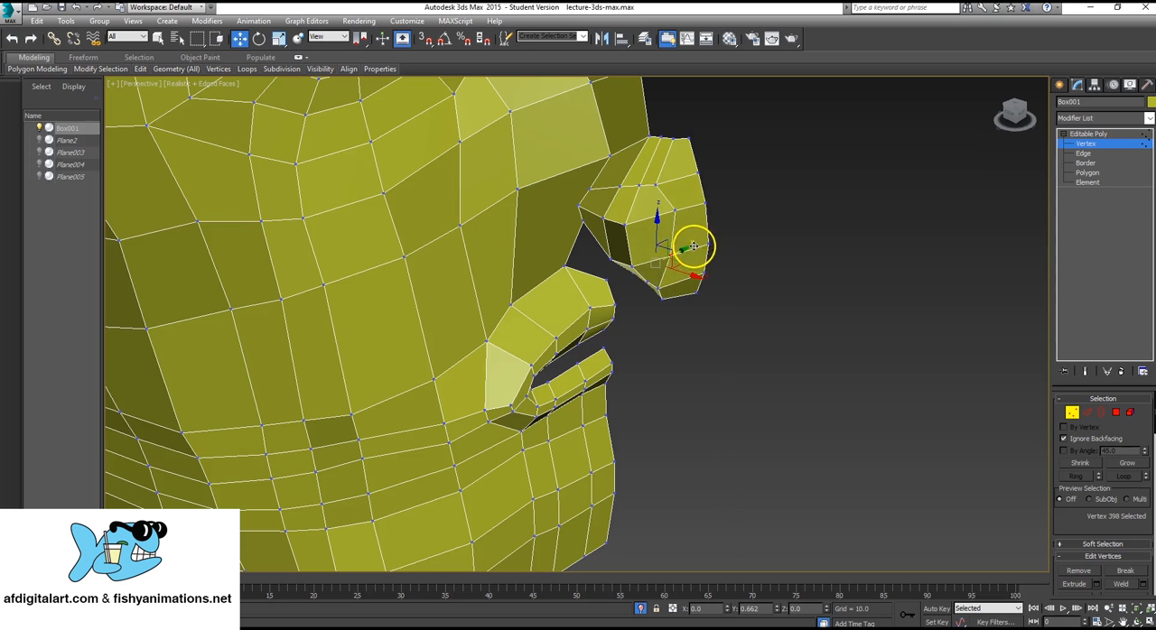
# Move the two bottom vertices and one upper vertex beside the nose tip's front edge sideways, closer to the centre line.
pyautogui.click(660, 289)
pyautogui.moveTo(680, 277); pyautogui.dragTo(704, 282)
pyautogui.click(662, 300)
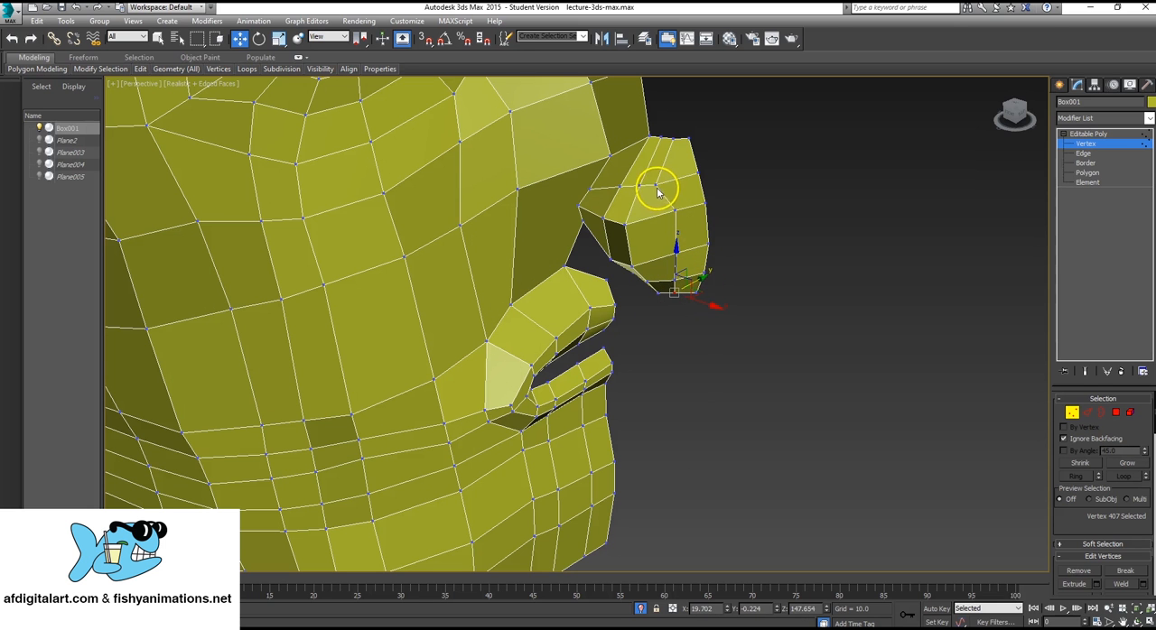
pyautogui.moveTo(674, 177); pyautogui.dragTo(676, 206)
pyautogui.keyDown('alt'); pyautogui.moveTo(676, 205); pyautogui.dragTo(709, 193, button='middle'); pyautogui.keyUp('alt')
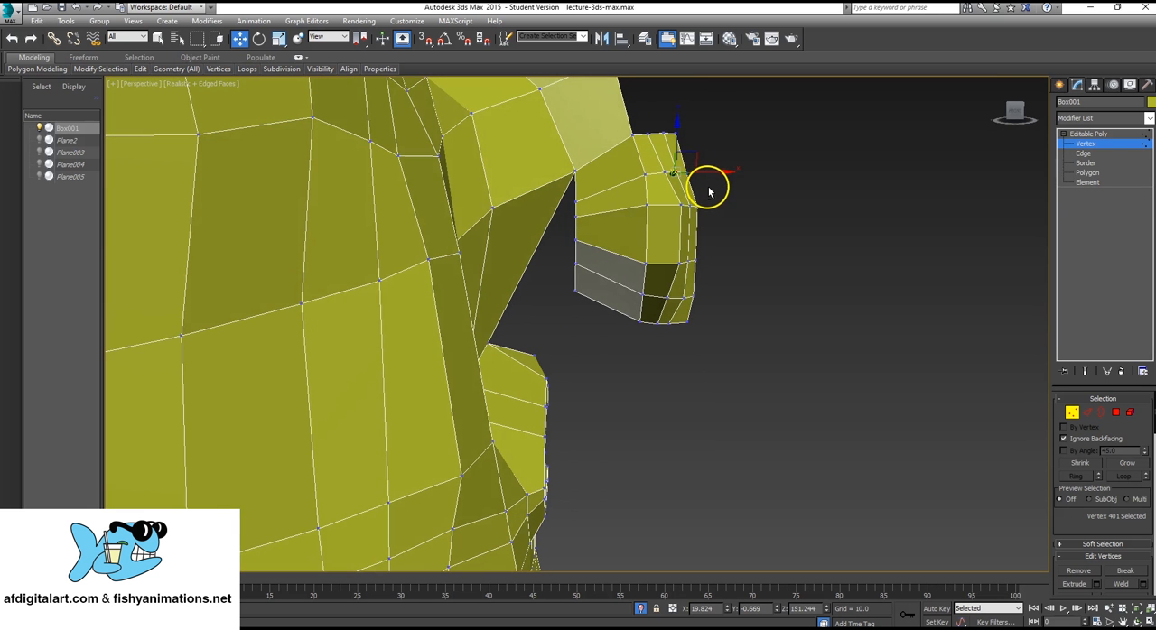
# In the front view, push the upper and middle vertices of the nose tip's profile forward to round it.
pyautogui.hotkey('alt', 'w')
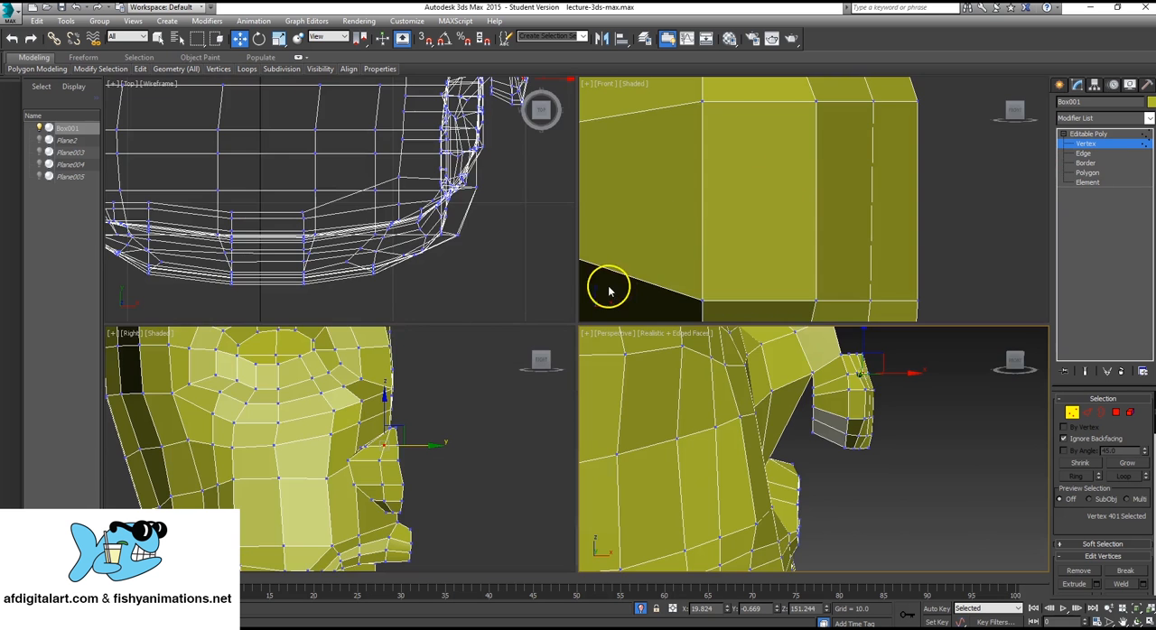
pyautogui.scroll(-5, 794, 183)
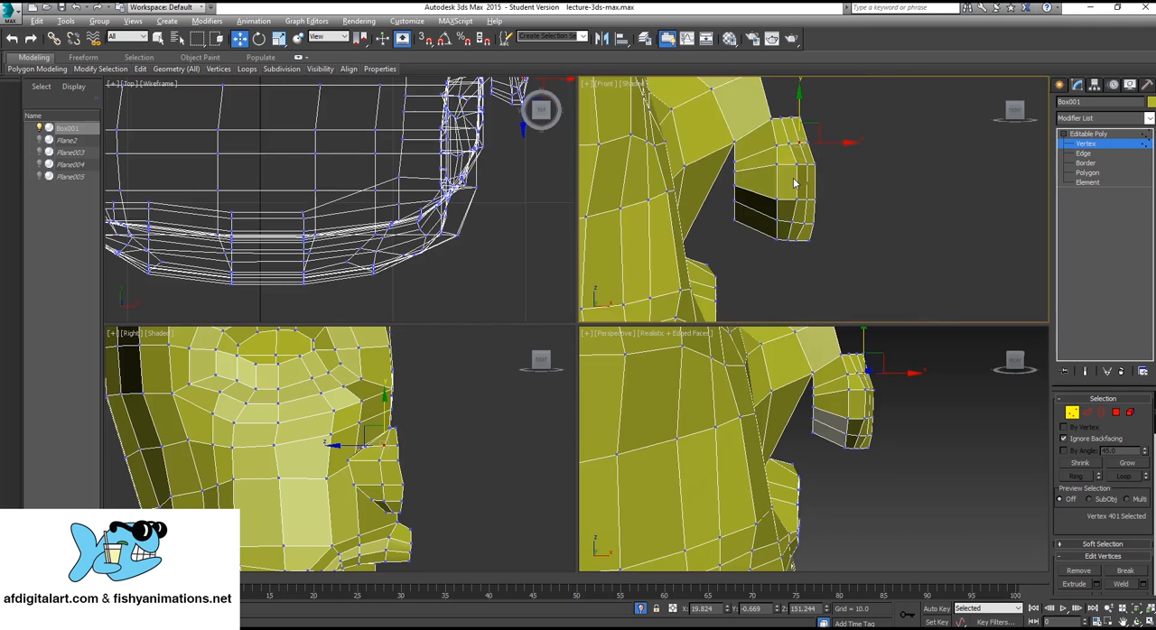
pyautogui.hotkey('alt', 'w')
pyautogui.scroll(3, 523, 261)
pyautogui.moveTo(653, 225); pyautogui.dragTo(619, 352)
pyautogui.moveTo(638, 275); pyautogui.dragTo(663, 274)
pyautogui.moveTo(620, 173); pyautogui.dragTo(642, 154)
pyautogui.click(576, 108)
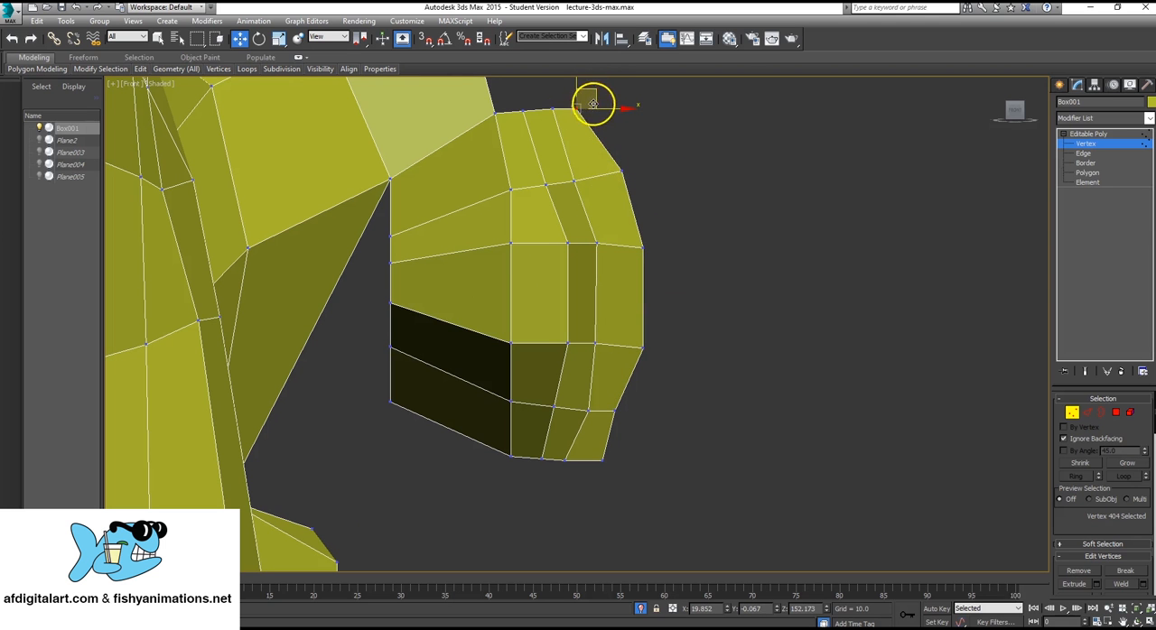
# Round the underside of the nose tip by adjusting its two lowest profile vertices and the vertex just behind them.
pyautogui.click(614, 410)
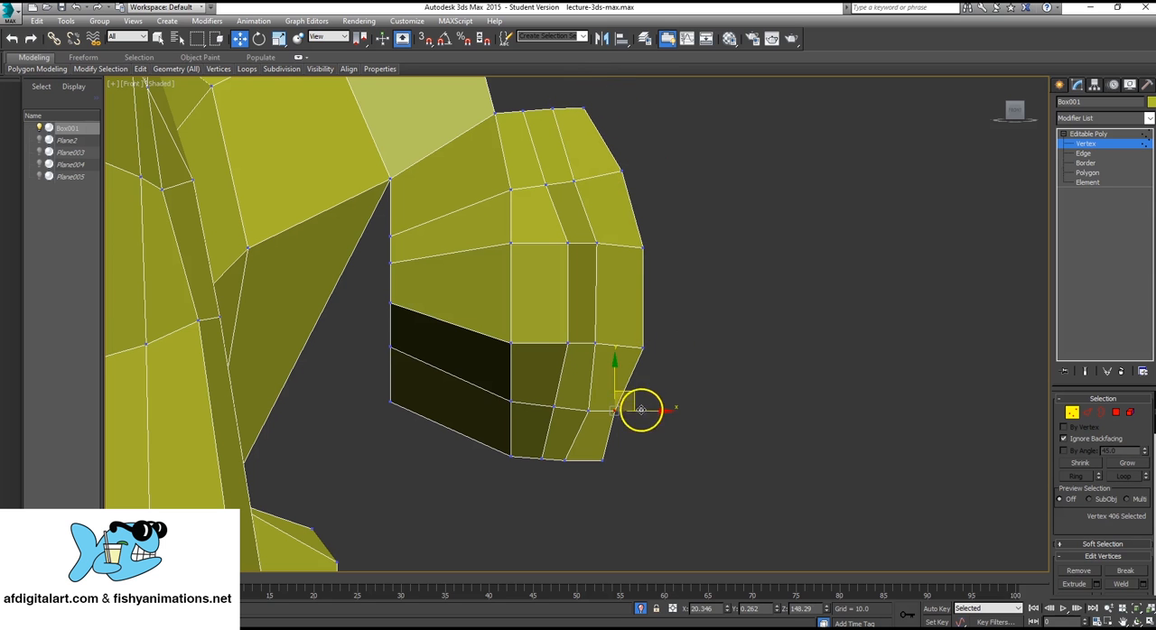
pyautogui.click(603, 458)
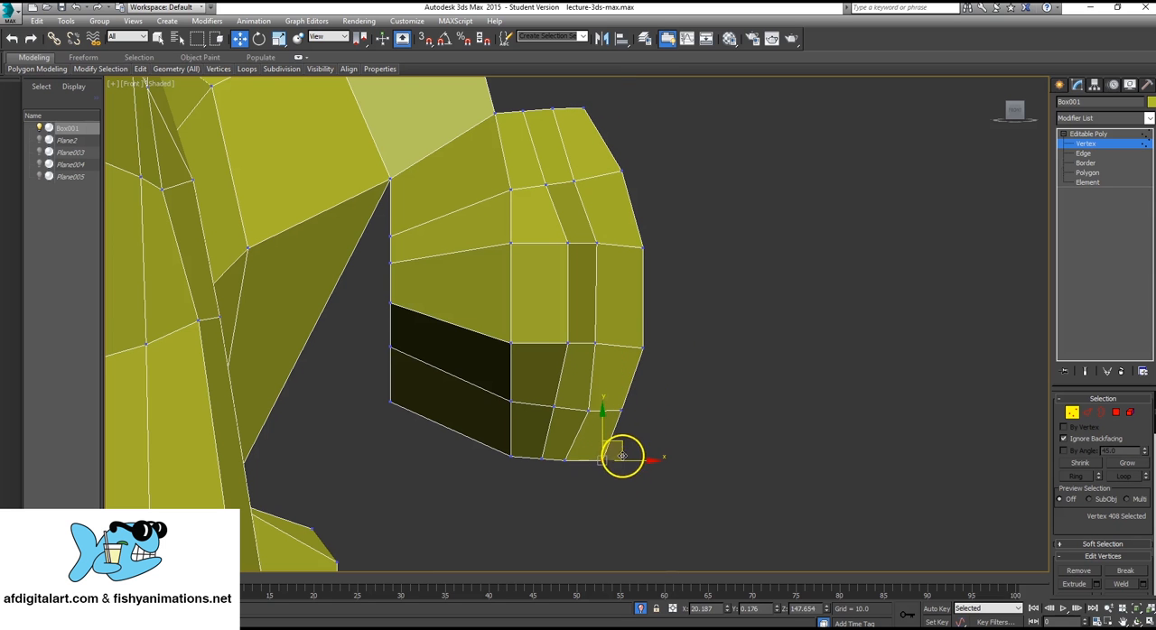
pyautogui.moveTo(621, 446); pyautogui.dragTo(610, 423)
pyautogui.click(597, 414)
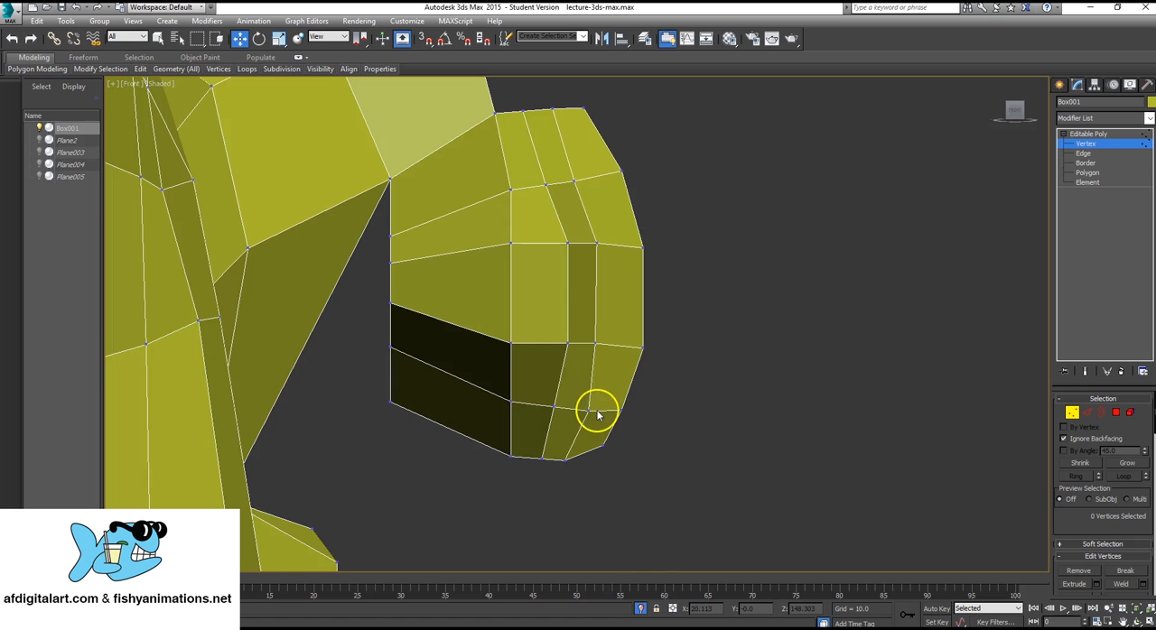
pyautogui.click(595, 412)
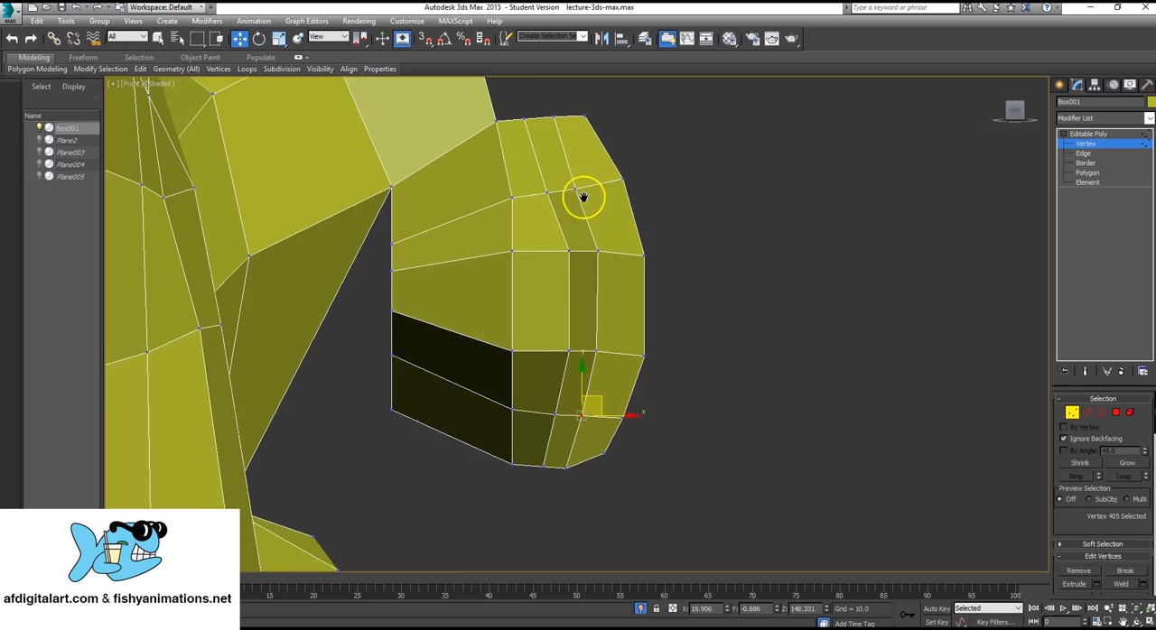
# Extrude the three edges along the top of the nose tip upward as the first segment of the nose bridge.
pyautogui.scroll(-3, 648, 298)
pyautogui.scroll(-5, 649, 298)
pyautogui.scroll(4, 649, 300)
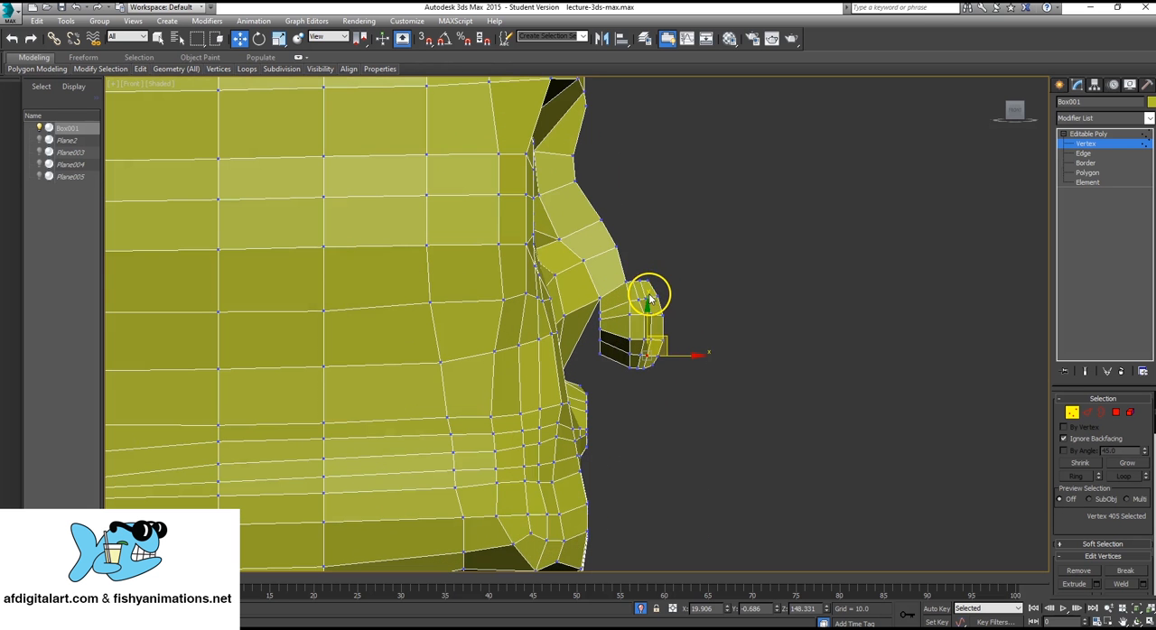
pyautogui.click(1099, 154)
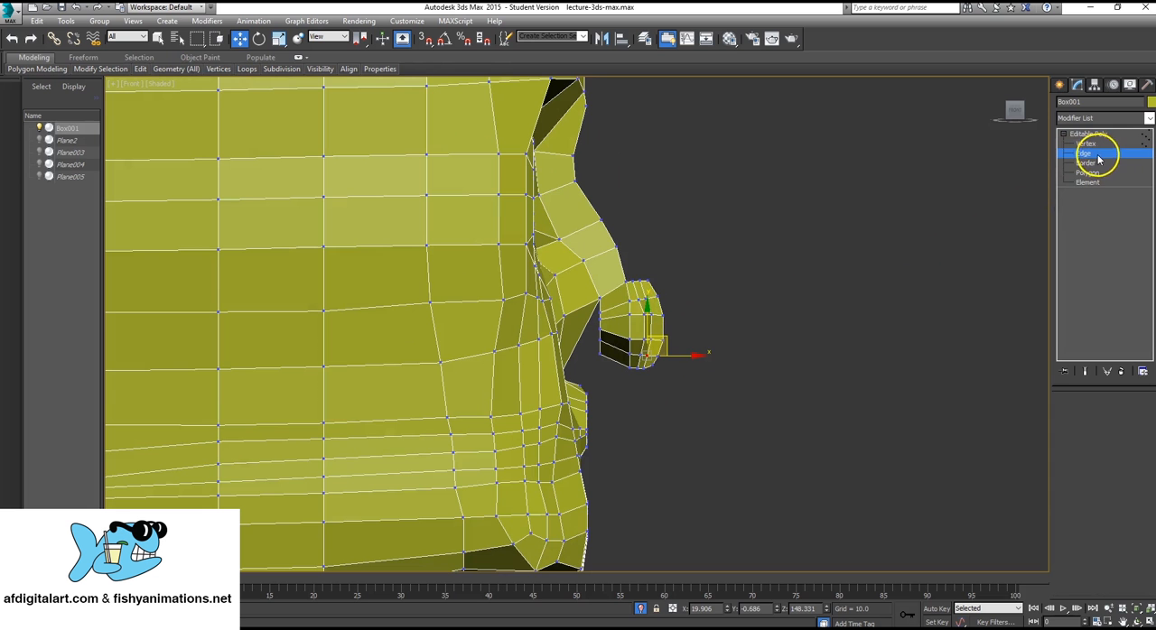
pyautogui.hotkey('alt', 'w')
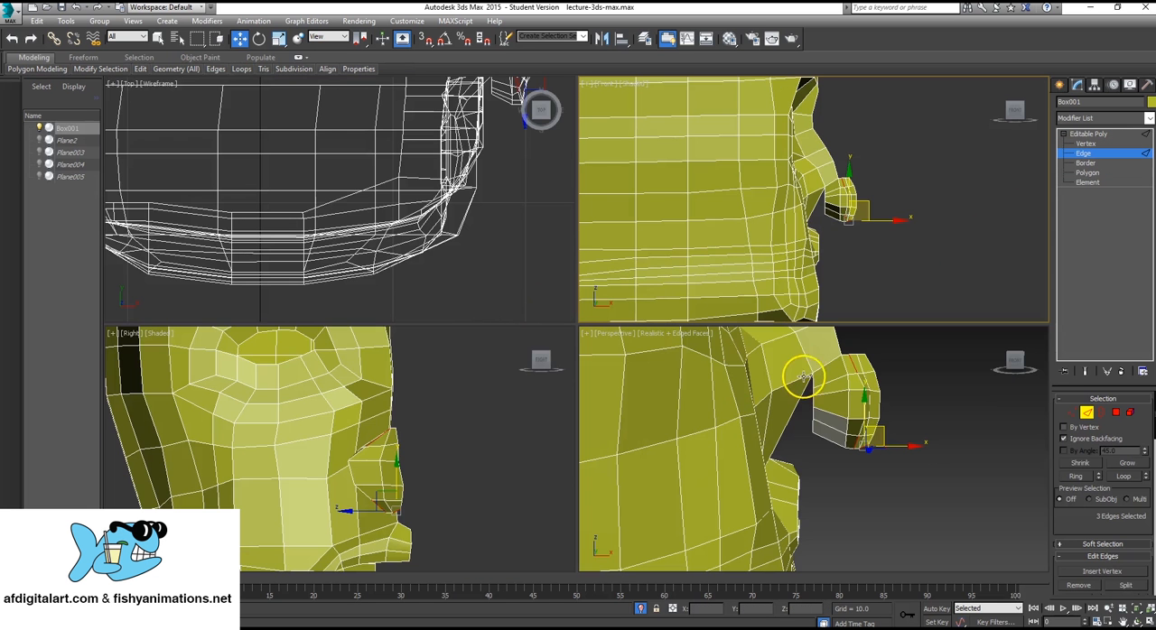
pyautogui.middleClick(786, 382)
pyautogui.hotkey('alt', 'w')
pyautogui.keyDown('alt'); pyautogui.moveTo(707, 223); pyautogui.dragTo(662, 386, button='middle'); pyautogui.keyUp('alt')
pyautogui.scroll(2, 652, 404)
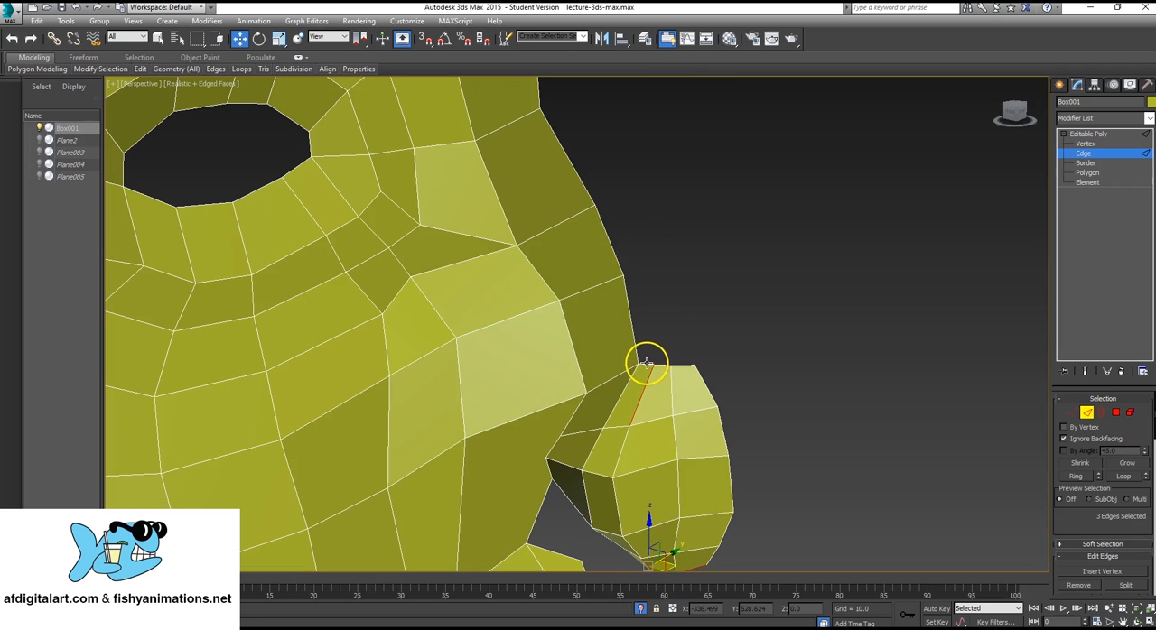
pyautogui.click(646, 362)
pyautogui.press('F3')
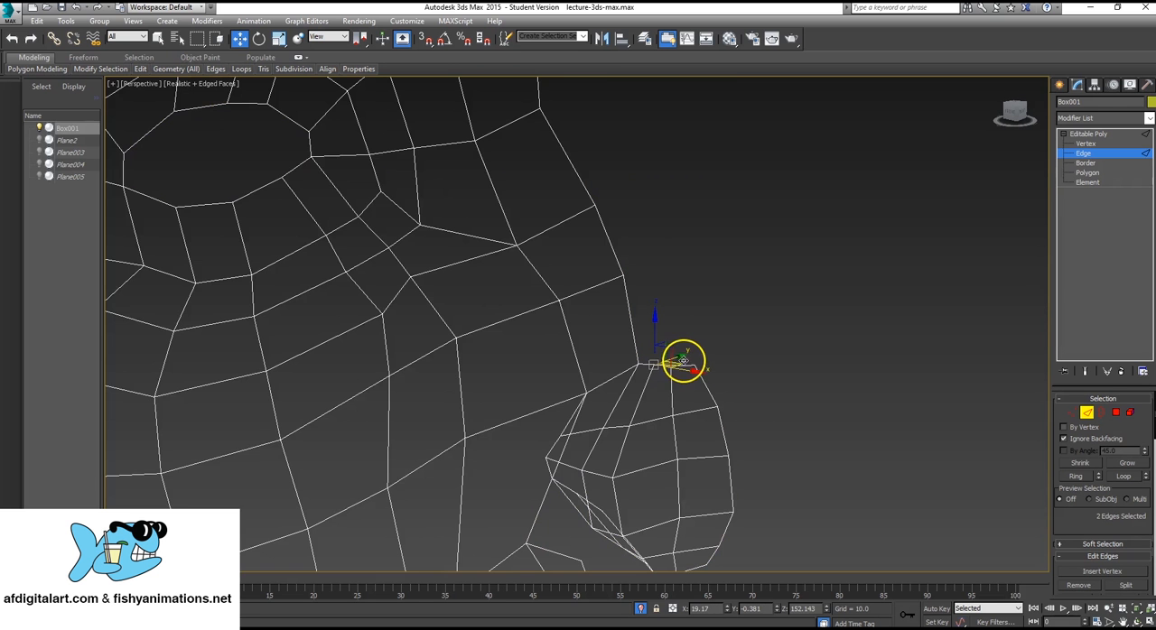
pyautogui.keyDown('ctrl'); pyautogui.click(686, 364); pyautogui.keyUp('ctrl')
pyautogui.press('F3')
pyautogui.keyDown('alt'); pyautogui.moveTo(665, 369); pyautogui.dragTo(692, 364, button='middle'); pyautogui.keyUp('alt')
pyautogui.keyDown('shift'); pyautogui.moveTo(684, 350); pyautogui.dragTo(666, 263); pyautogui.keyUp('shift')
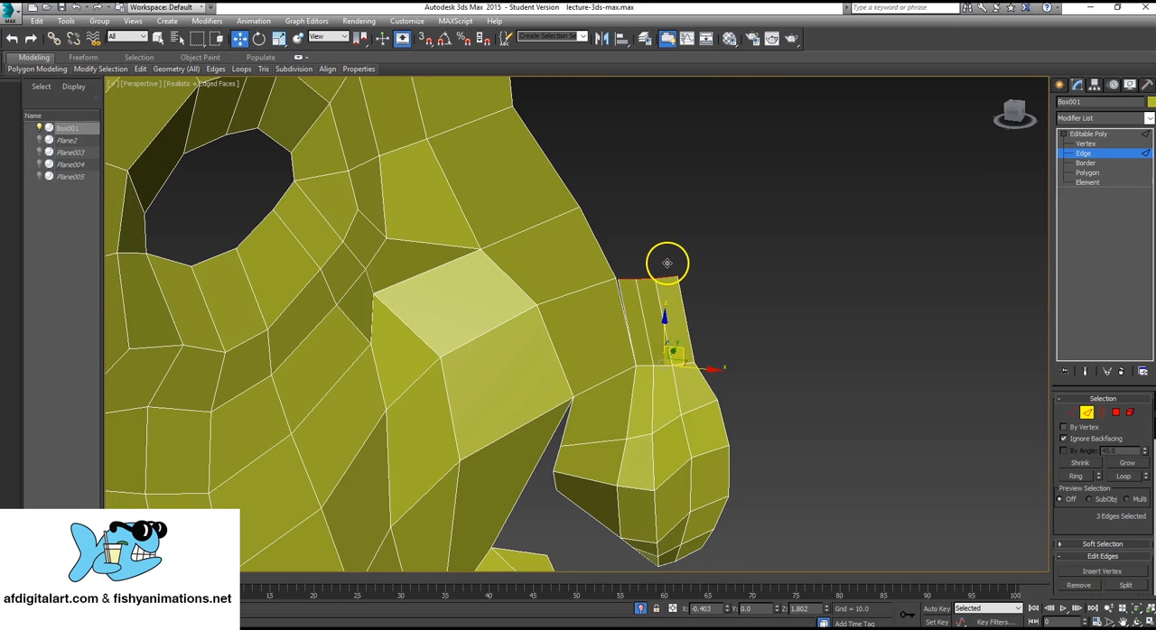
# Extrude the bridge's three top edges another segment up along the face, and shift them sideways to the centre line.
pyautogui.scroll(-1, 666, 260)
pyautogui.moveTo(666, 260)
pyautogui.keyDown('alt'); pyautogui.mouseDown(button='middle')
pyautogui.moveTo(655, 233)
pyautogui.moveTo(681, 273)
pyautogui.mouseUp(button='middle'); pyautogui.keyUp('alt')
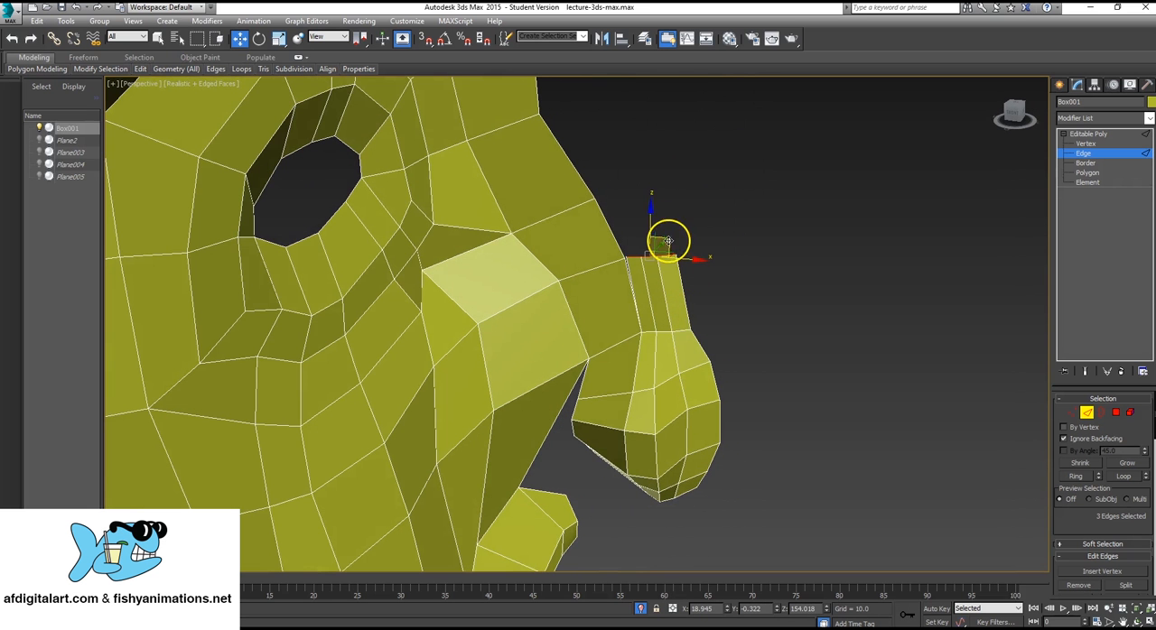
pyautogui.keyDown('shift'); pyautogui.moveTo(668, 239); pyautogui.dragTo(634, 165); pyautogui.keyUp('shift')
pyautogui.press('e')
pyautogui.press('w')
pyautogui.keyDown('alt'); pyautogui.moveTo(634, 167); pyautogui.dragTo(588, 356, button='middle'); pyautogui.keyUp('alt')
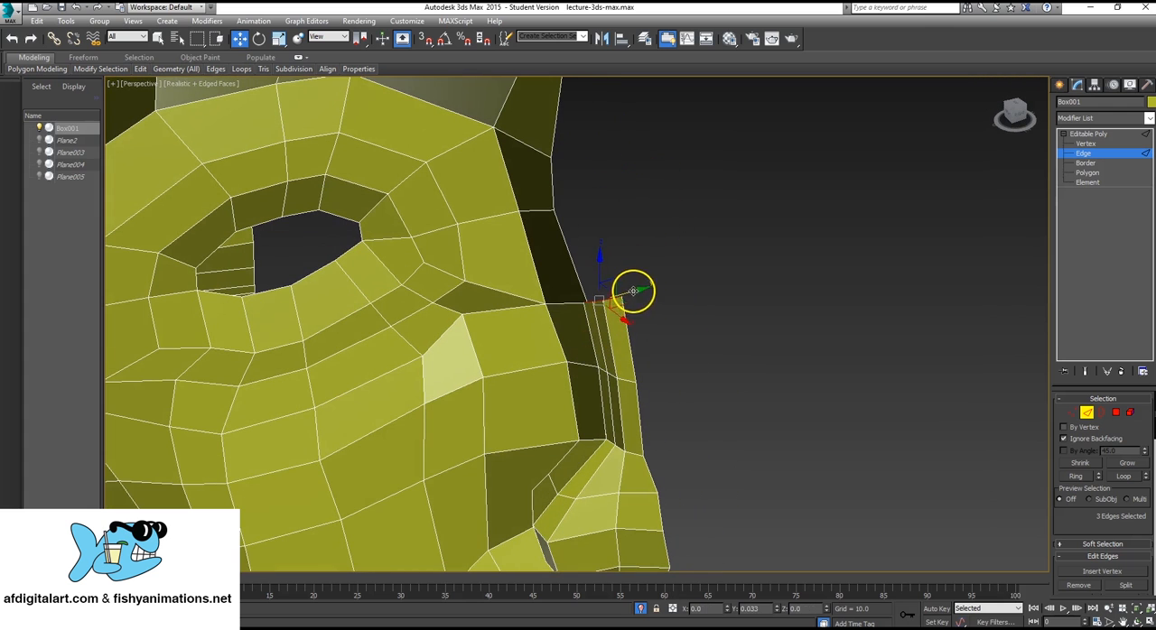
pyautogui.moveTo(632, 291); pyautogui.dragTo(640, 289)
# Extrude the nose bridge's top edges two more segments up toward the brow, and rotate the end to level it.
pyautogui.keyDown('alt'); pyautogui.moveTo(569, 315); pyautogui.dragTo(630, 293, button='middle'); pyautogui.keyUp('alt')
pyautogui.moveTo(630, 293); pyautogui.dragTo(570, 197)
pyautogui.keyDown('alt'); pyautogui.moveTo(570, 197); pyautogui.dragTo(579, 230, button='middle'); pyautogui.keyUp('alt')
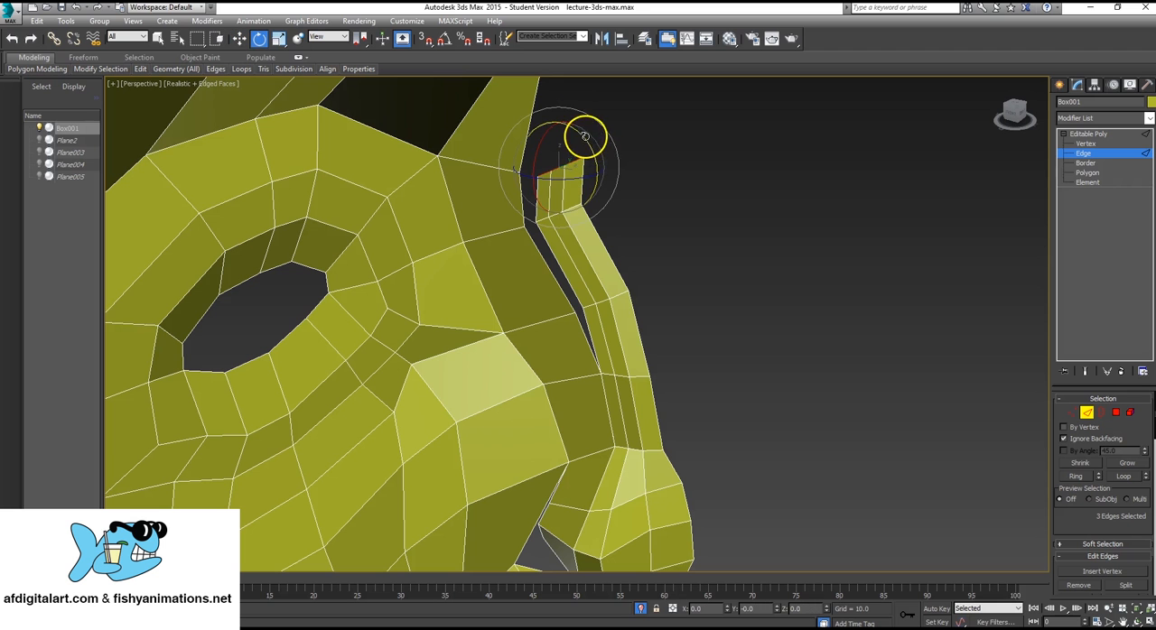
pyautogui.press('w')
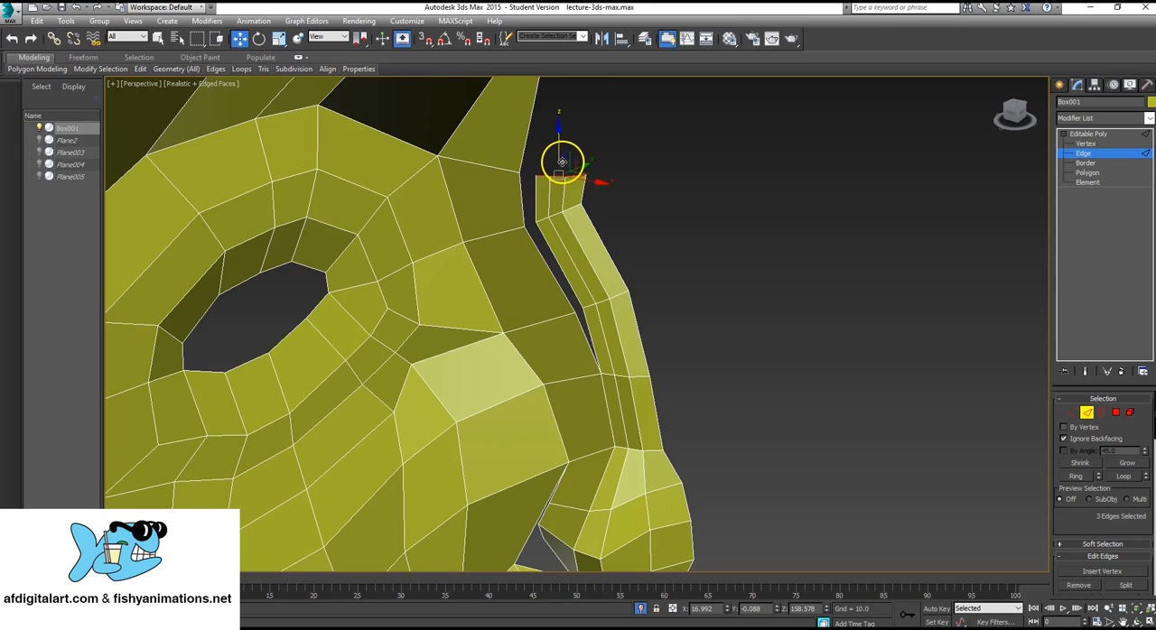
# Extrude the bridge's top edges one further segment up to the brow, and rotate them to follow the forehead.
pyautogui.moveTo(573, 155); pyautogui.dragTo(555, 279, button='middle')
pyautogui.keyDown('shift'); pyautogui.moveTo(554, 279); pyautogui.dragTo(590, 166); pyautogui.keyUp('shift')
pyautogui.press('e')
pyautogui.keyDown('alt'); pyautogui.moveTo(588, 253); pyautogui.dragTo(615, 228, button='middle'); pyautogui.keyUp('alt')
pyautogui.moveTo(639, 186)
pyautogui.mouseDown(button='middle')
pyautogui.moveTo(630, 197)
pyautogui.moveTo(639, 186)
pyautogui.mouseUp(button='middle')
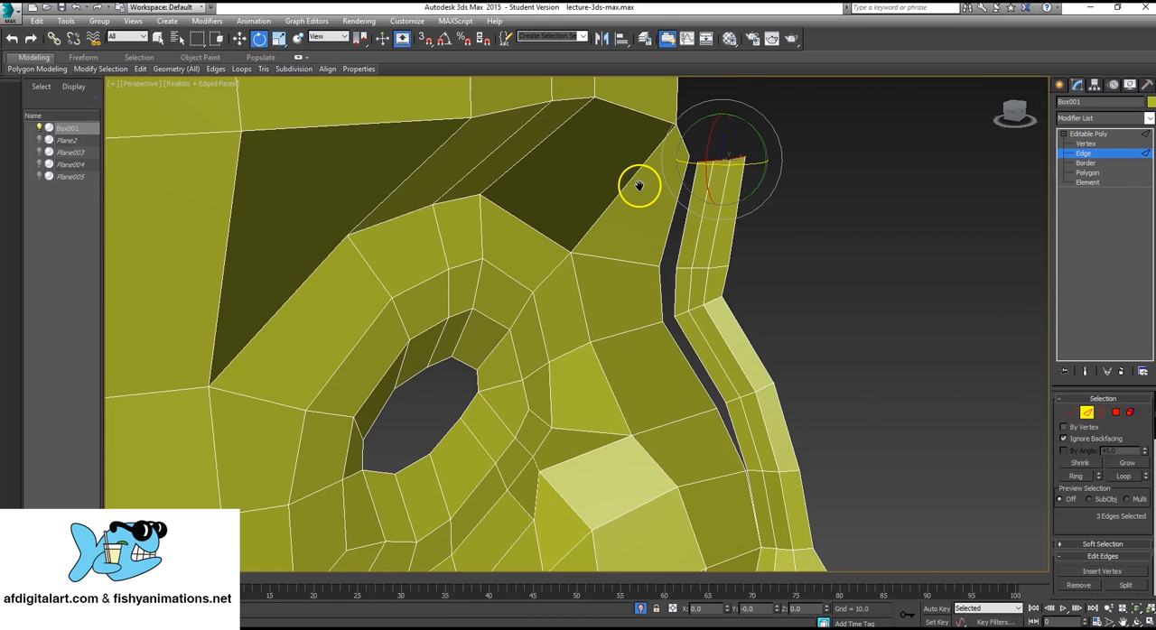
# Collapse the two uppermost side vertices of the nose bridge together with their neighbouring brow and eye-area vertices.
pyautogui.click(1094, 143)
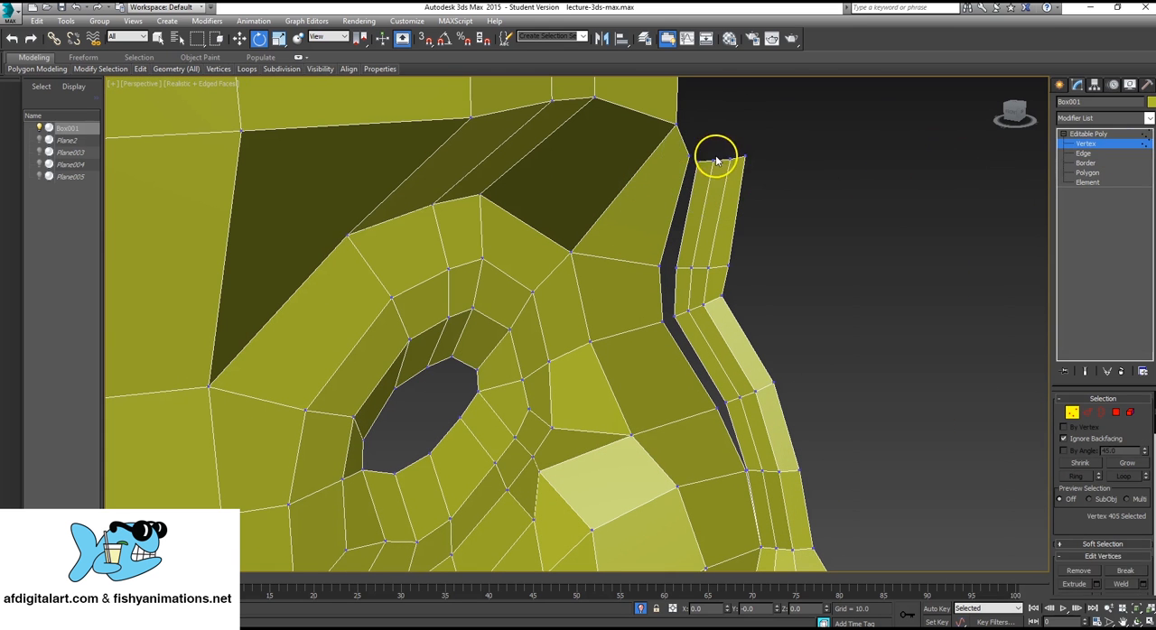
pyautogui.moveTo(683, 150); pyautogui.dragTo(701, 168)
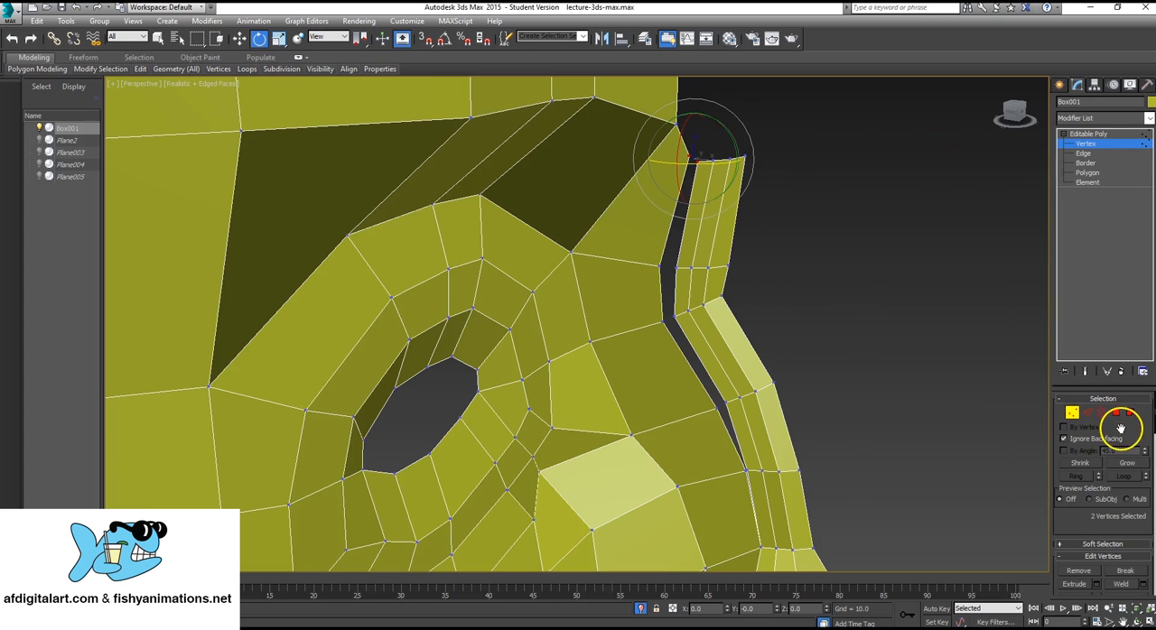
pyautogui.scroll(-6, 1120, 428)
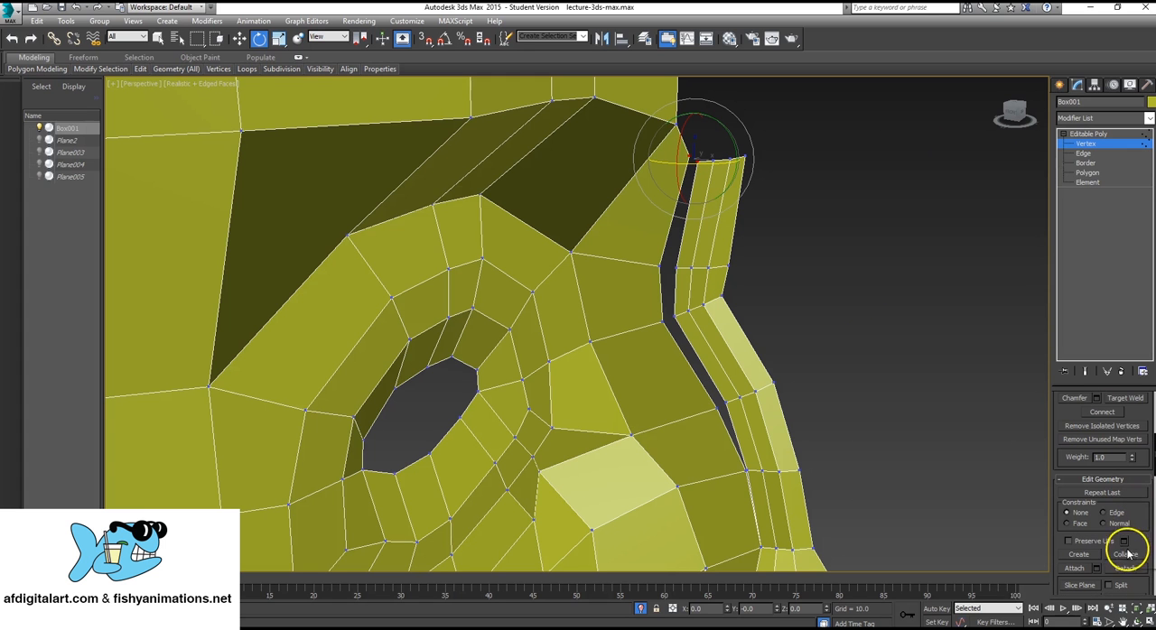
pyautogui.click(1125, 554)
pyautogui.press('q')
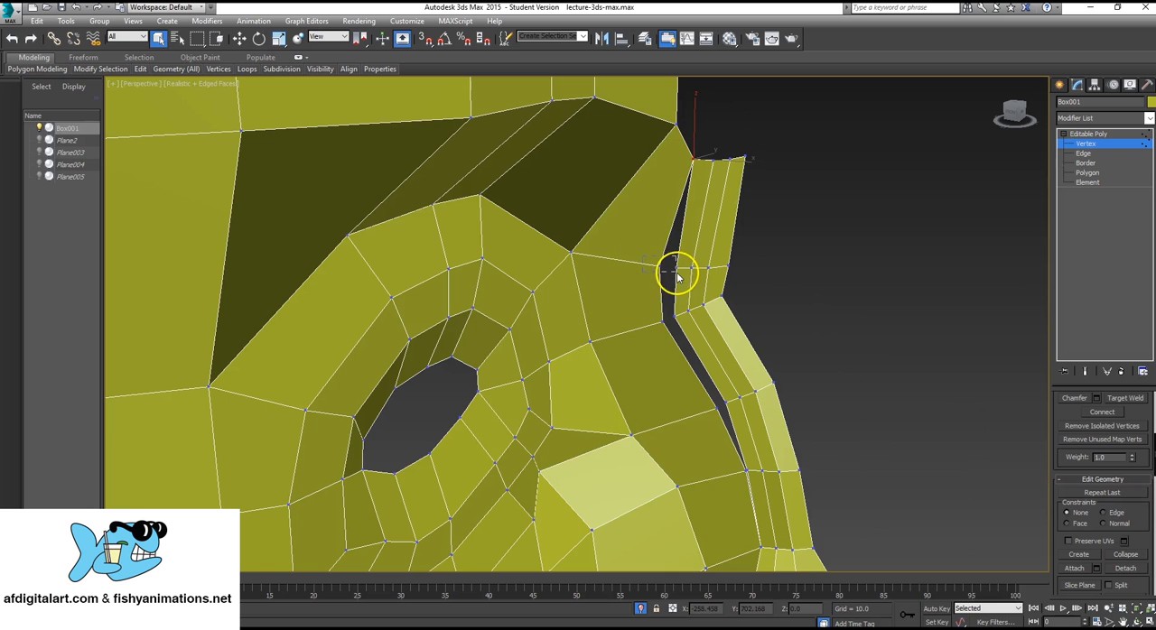
pyautogui.moveTo(678, 275); pyautogui.dragTo(679, 276)
pyautogui.click(1133, 556)
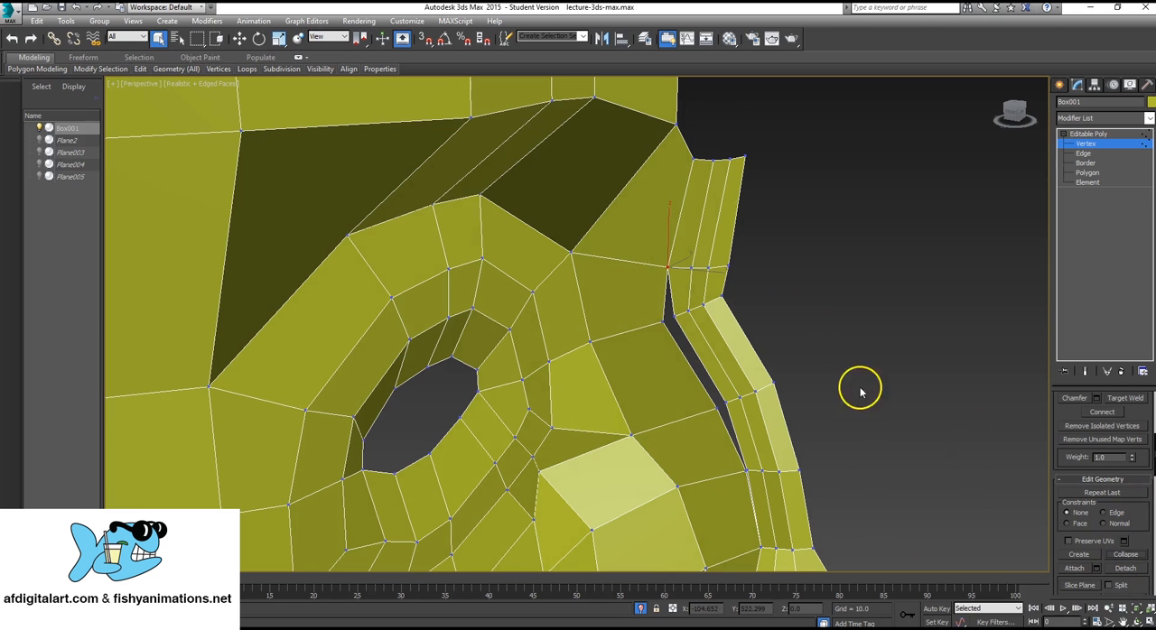
# Collapse the next three vertex pairs down the bridge's side to close the seam with the face.
pyautogui.click(676, 326)
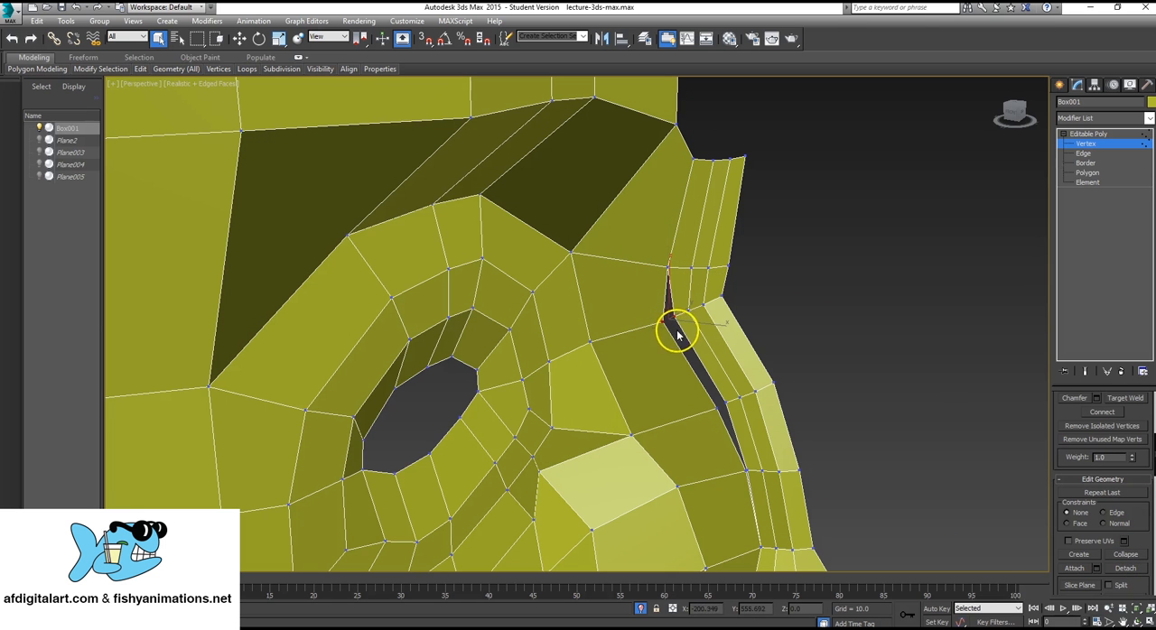
pyautogui.click(1134, 558)
pyautogui.click(725, 406)
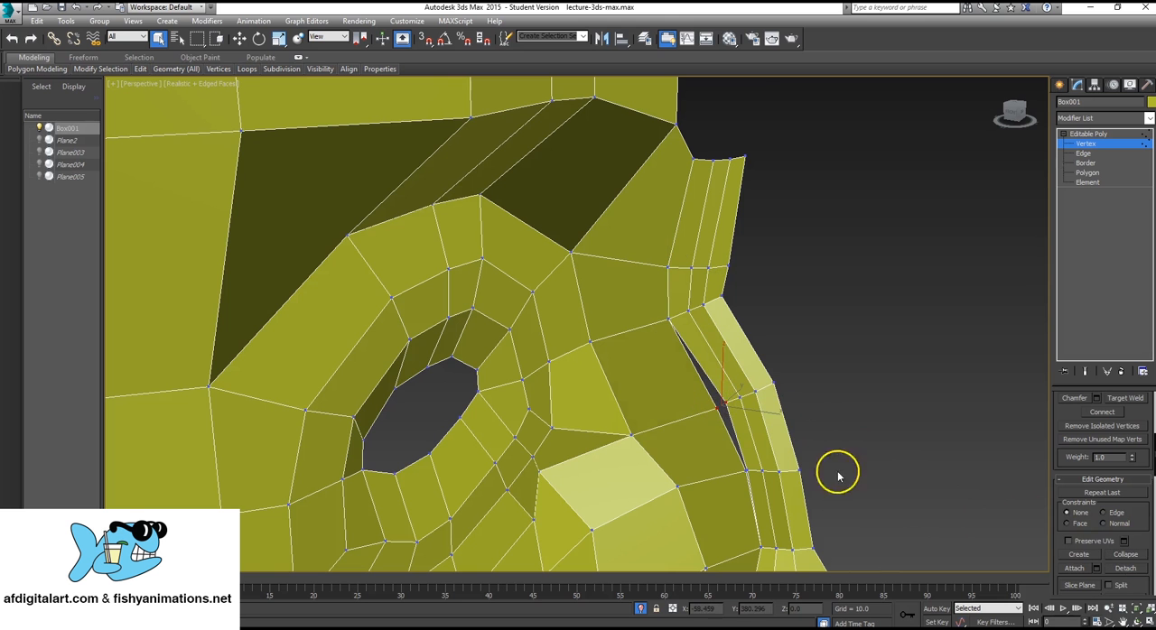
pyautogui.click(1132, 556)
pyautogui.click(748, 471)
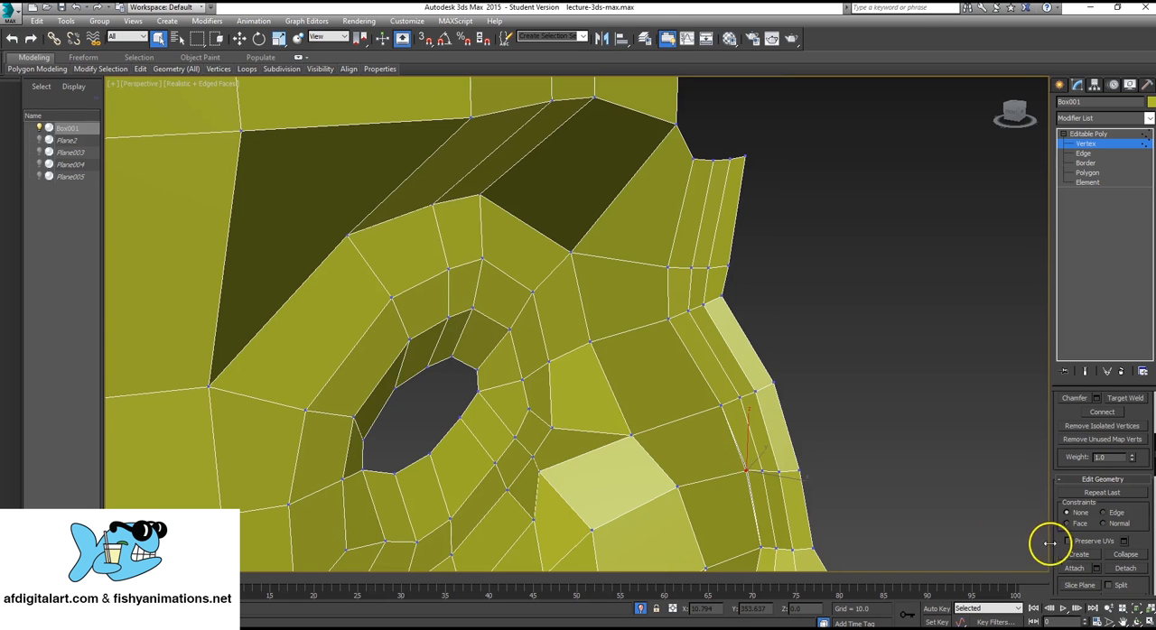
pyautogui.click(1121, 554)
# Create a four-sided polygon joining the back edge of the nose's underside to the top edge of the upper lip.
pyautogui.moveTo(707, 465); pyautogui.dragTo(682, 336, button='middle')
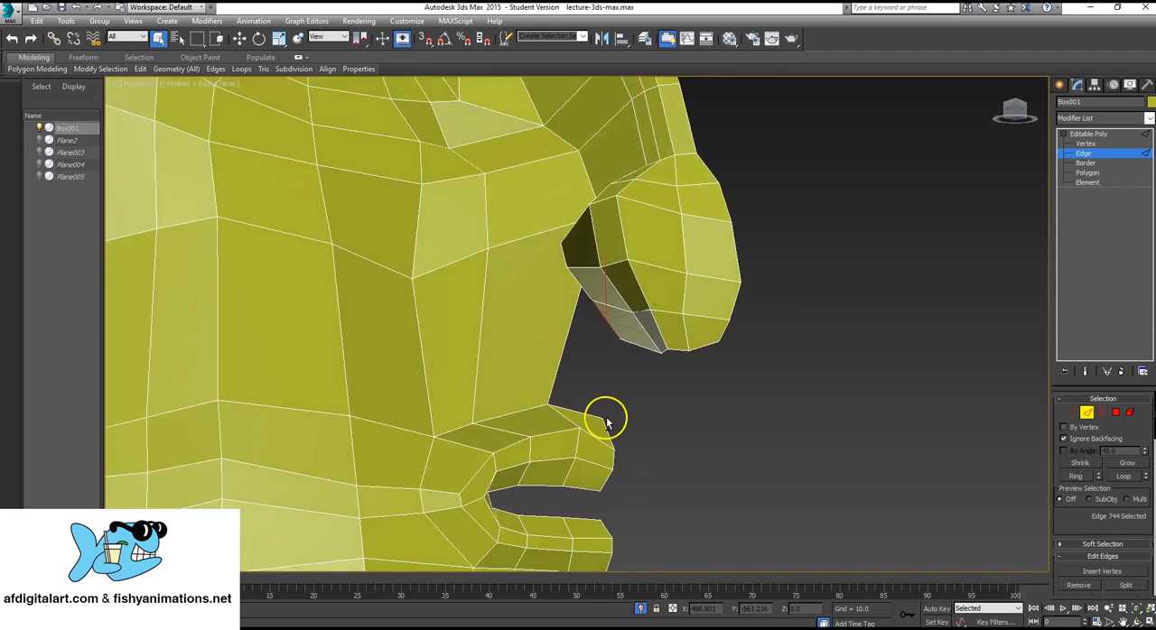
pyautogui.scroll(-4, 607, 421)
pyautogui.scroll(3, 603, 412)
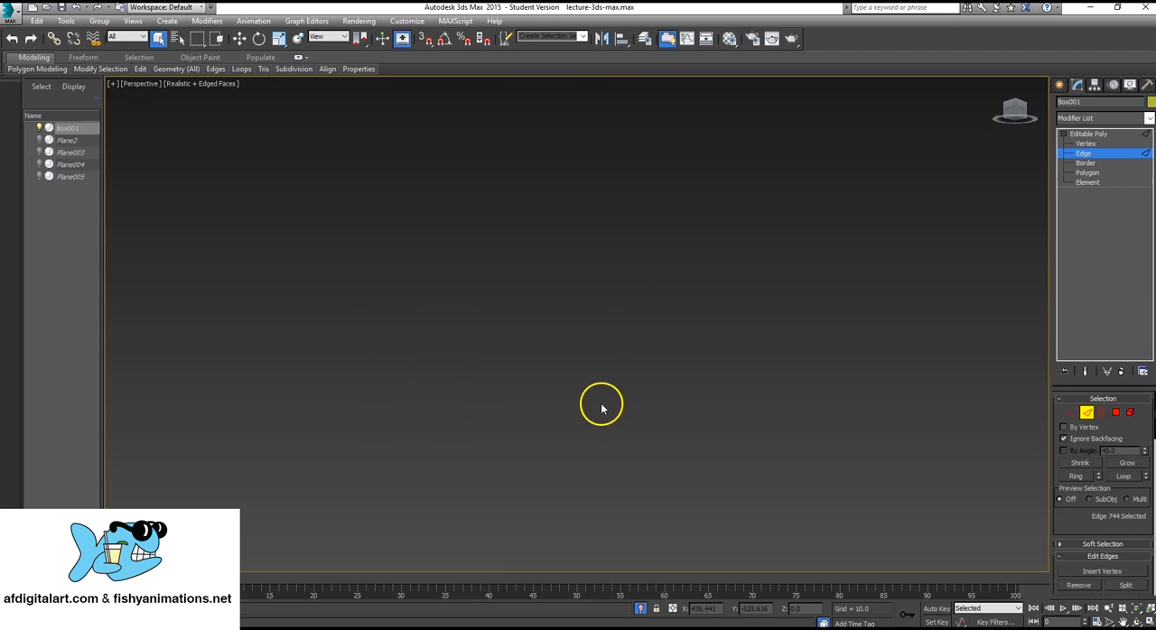
pyautogui.scroll(-2, 604, 413)
pyautogui.press('z')
pyautogui.scroll(-5, 610, 417)
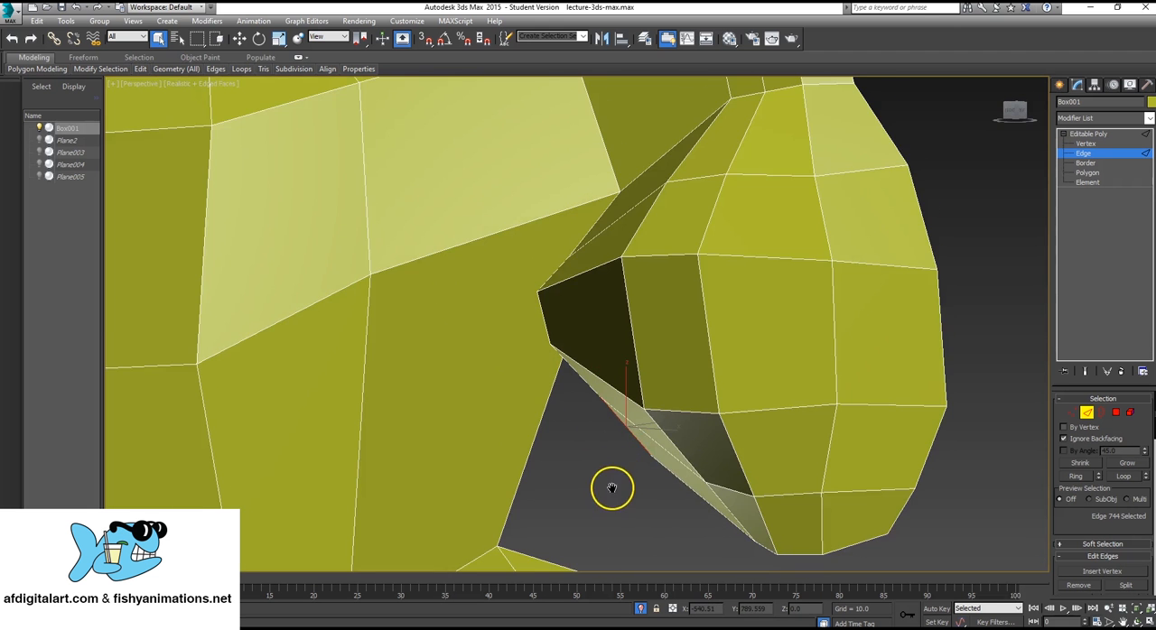
pyautogui.moveTo(612, 488); pyautogui.dragTo(651, 375, button='middle')
pyautogui.scroll(-2, 636, 371)
pyautogui.scroll(1, 653, 388)
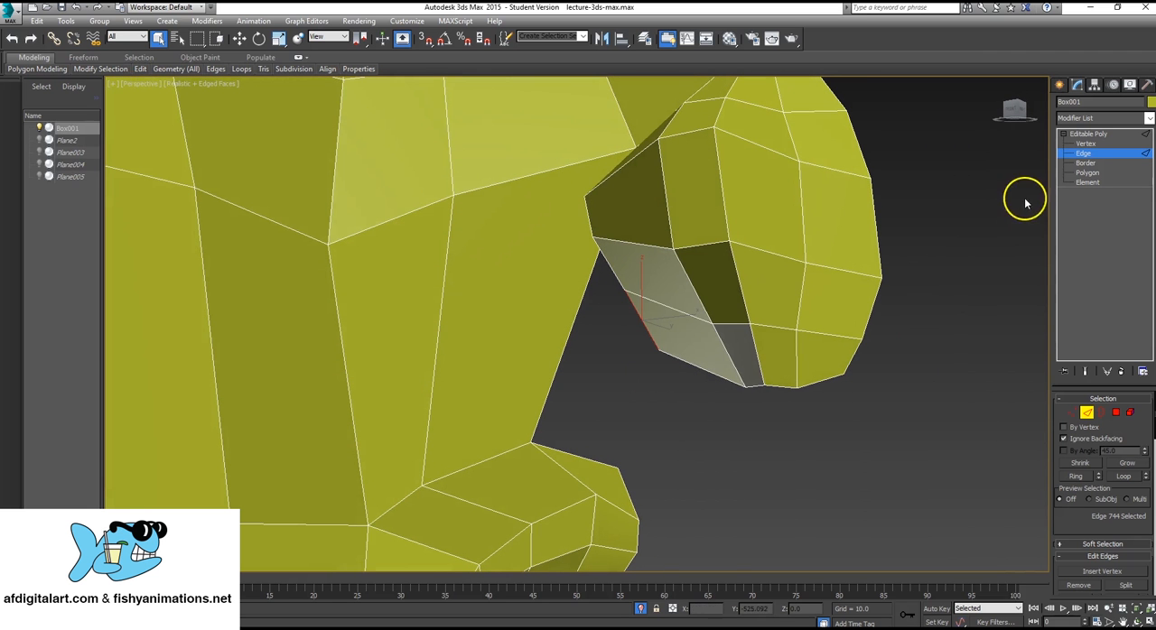
pyautogui.click(1093, 173)
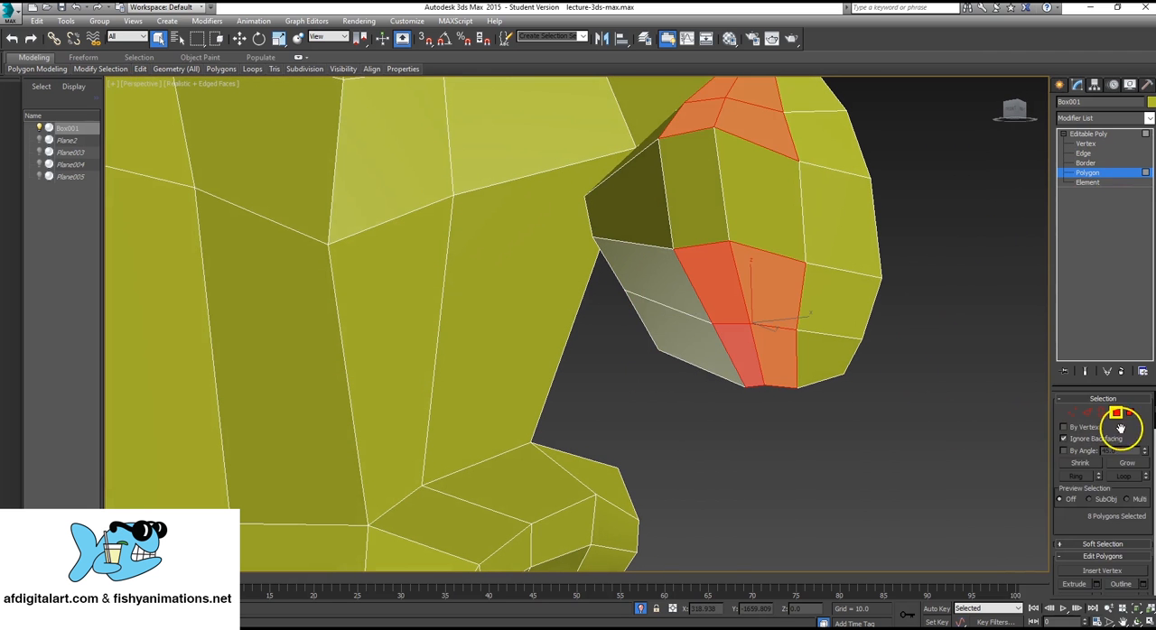
pyautogui.scroll(-5, 1133, 465)
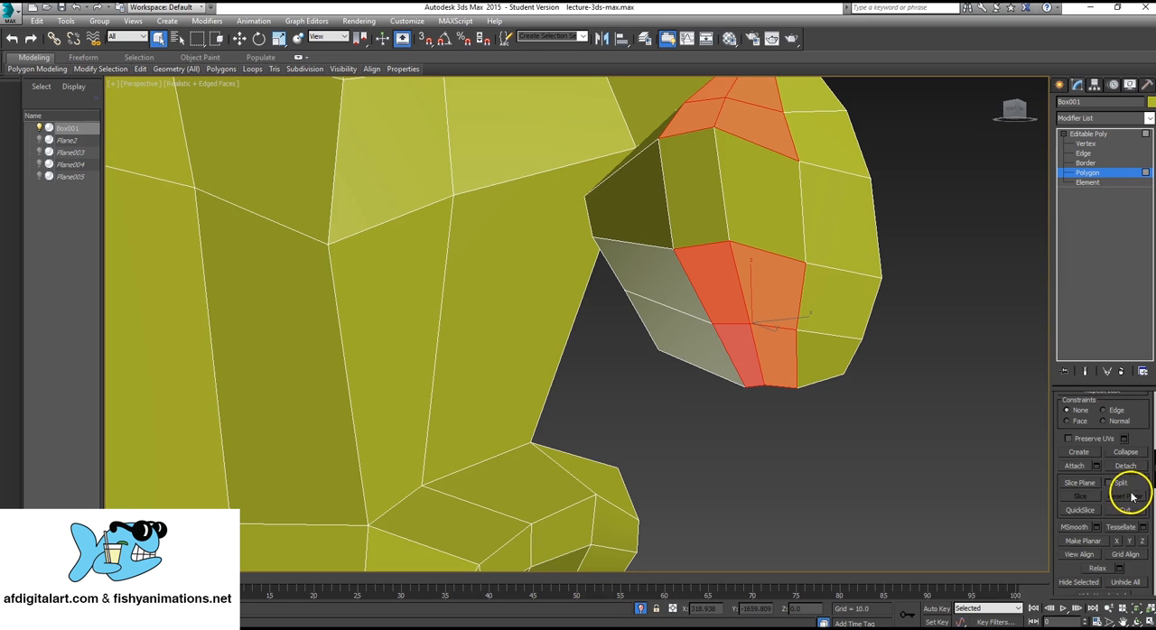
pyautogui.click(1091, 453)
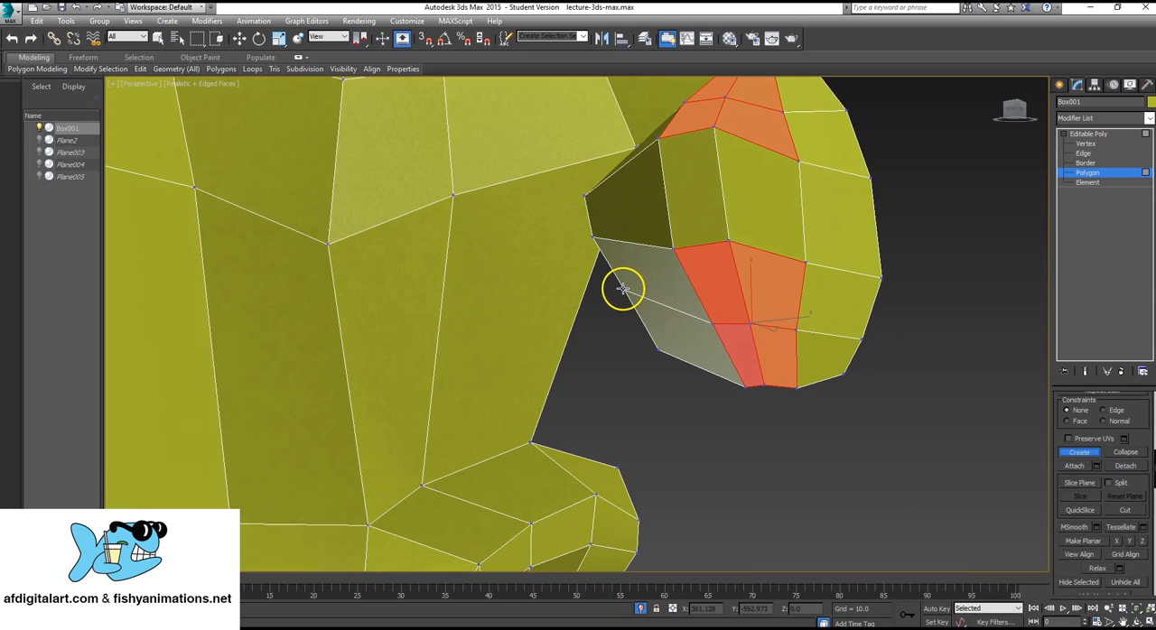
pyautogui.click(622, 290)
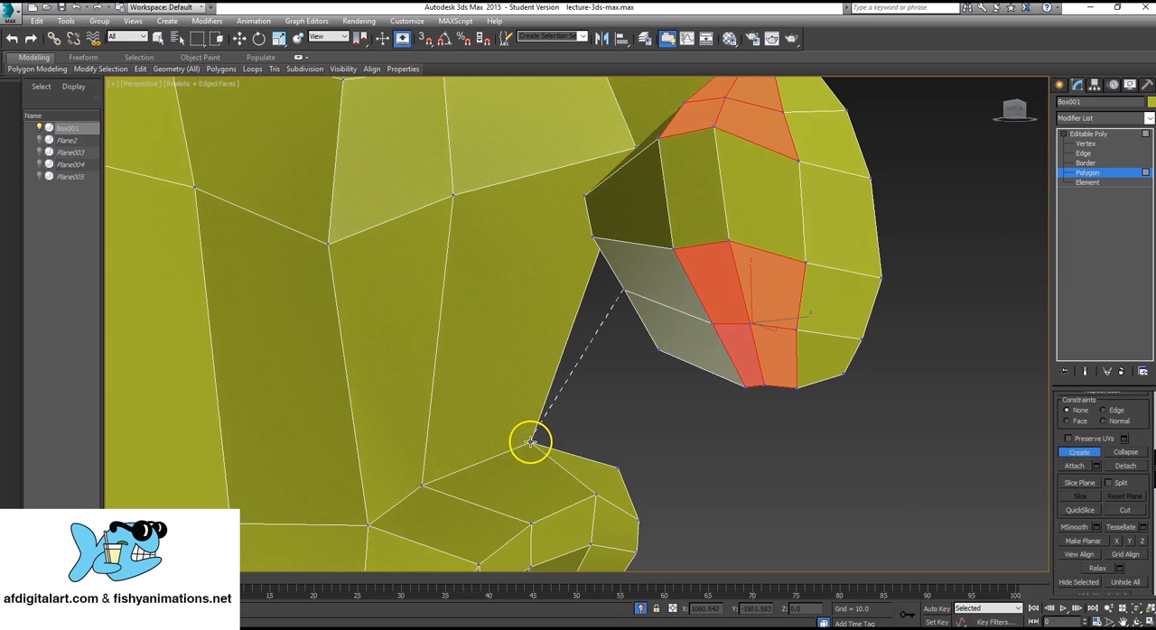
pyautogui.click(530, 442)
pyautogui.click(618, 467)
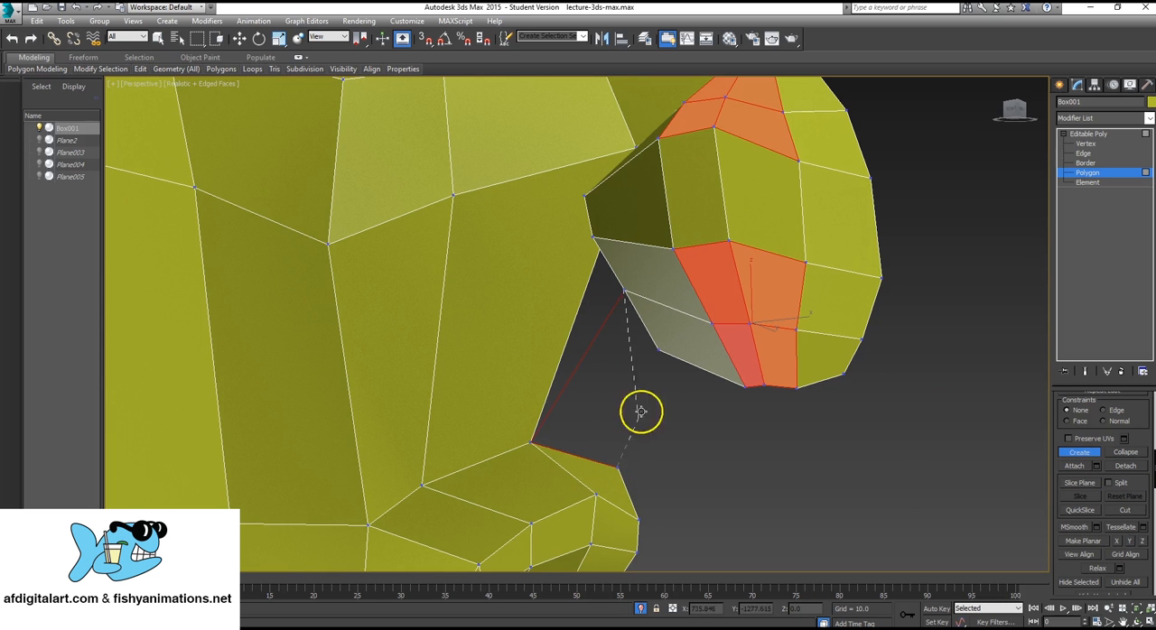
pyautogui.click(658, 348)
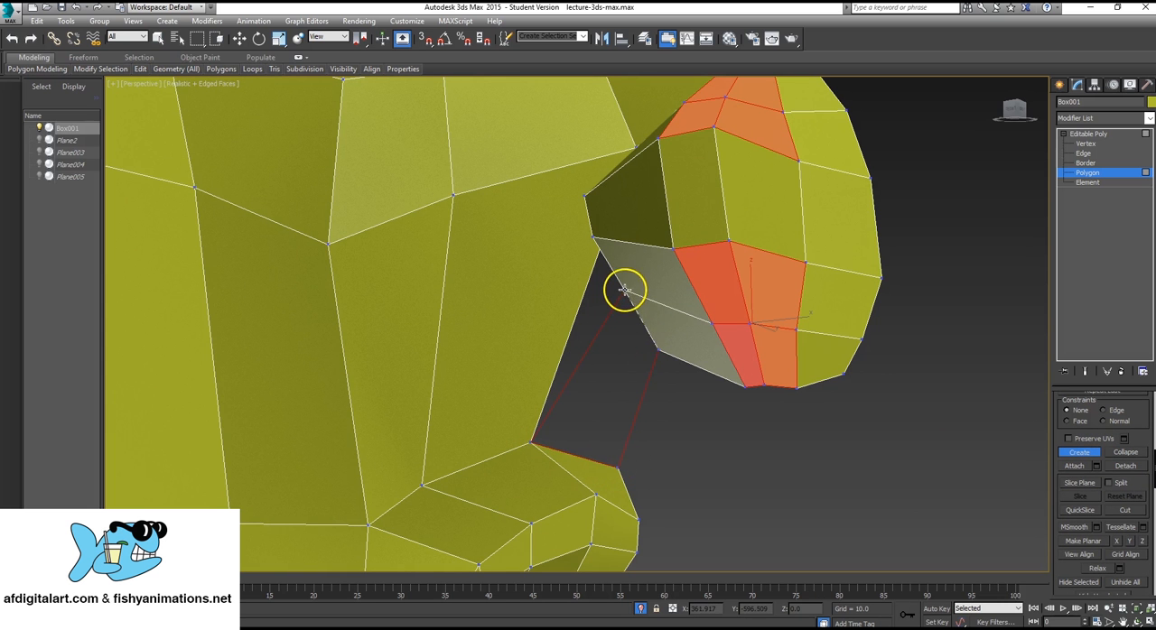
pyautogui.click(624, 289)
pyautogui.keyDown('alt'); pyautogui.moveTo(560, 315); pyautogui.dragTo(619, 362, button='middle'); pyautogui.keyUp('alt')
# Cut a new edge line around the side of the head, between the back and the cheek's open edge beside the nose.
pyautogui.scroll(-3, 570, 335)
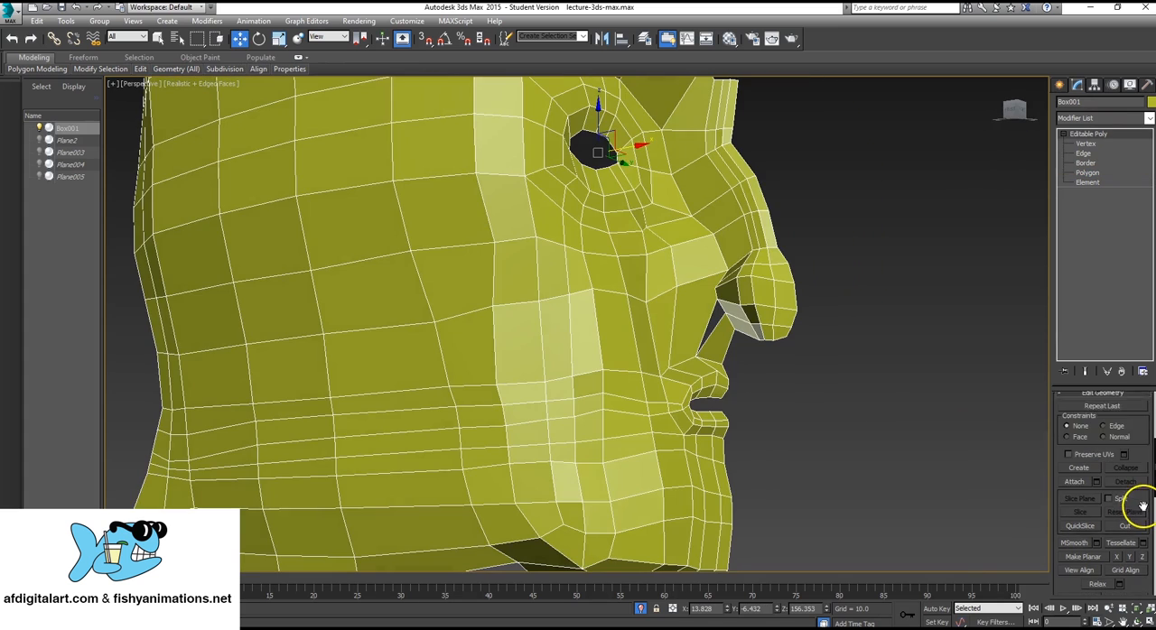
pyautogui.moveTo(1142, 506); pyautogui.dragTo(1140, 488)
pyautogui.click(1129, 508)
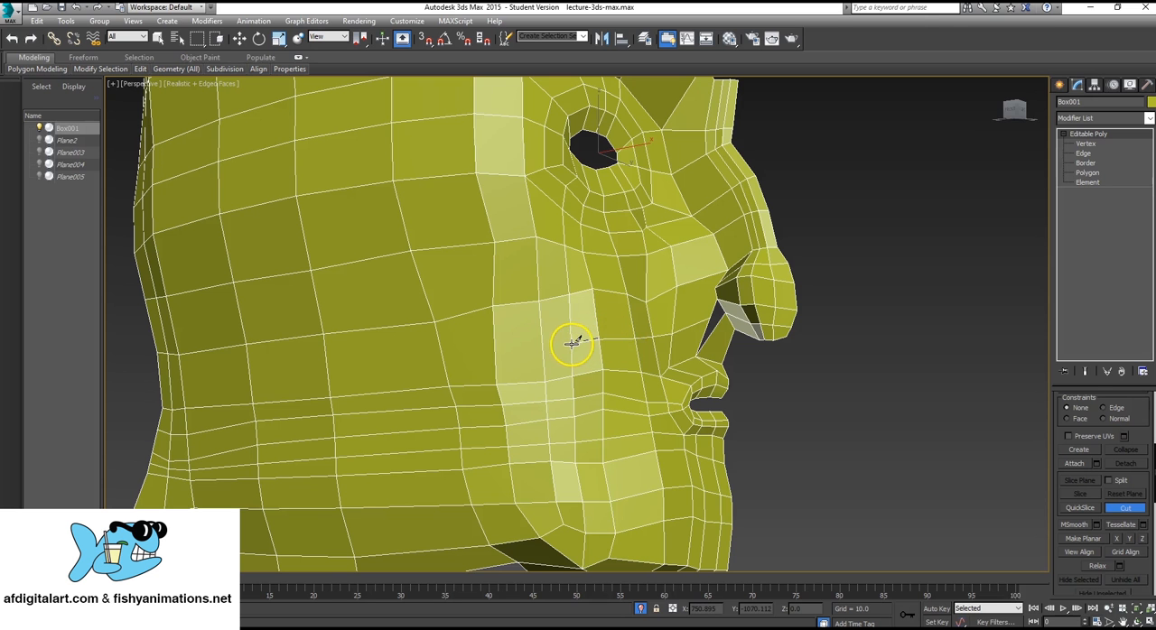
pyautogui.click(495, 349)
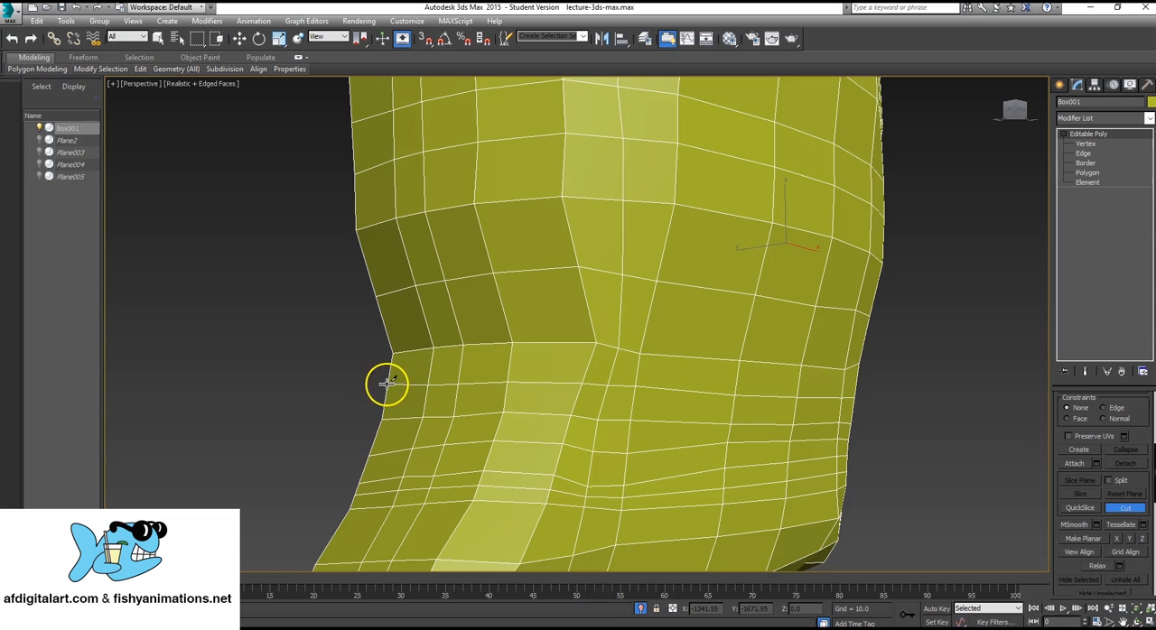
pyautogui.keyDown('alt'); pyautogui.moveTo(1015, 366); pyautogui.dragTo(835, 356, button='middle'); pyautogui.keyUp('alt')
pyautogui.moveTo(836, 355); pyautogui.dragTo(478, 428, button='middle')
pyautogui.keyDown('alt'); pyautogui.moveTo(479, 428); pyautogui.dragTo(500, 398, button='middle'); pyautogui.keyUp('alt')
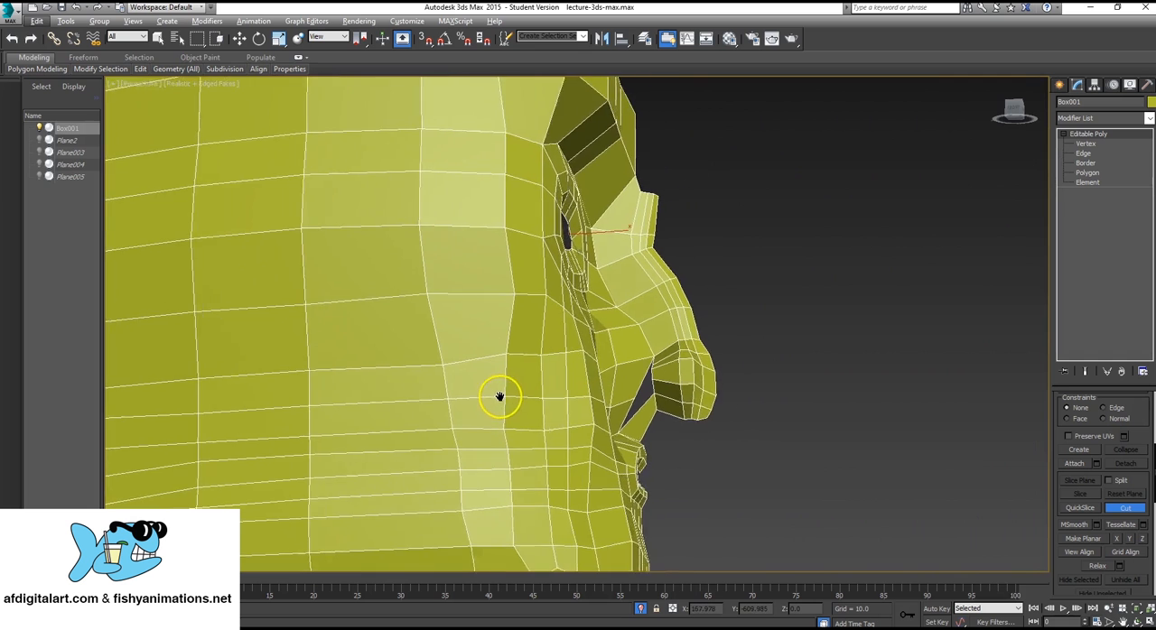
pyautogui.scroll(2, 500, 397)
pyautogui.keyDown('alt'); pyautogui.moveTo(663, 395); pyautogui.dragTo(656, 398, button='middle'); pyautogui.keyUp('alt')
pyautogui.scroll(3, 655, 397)
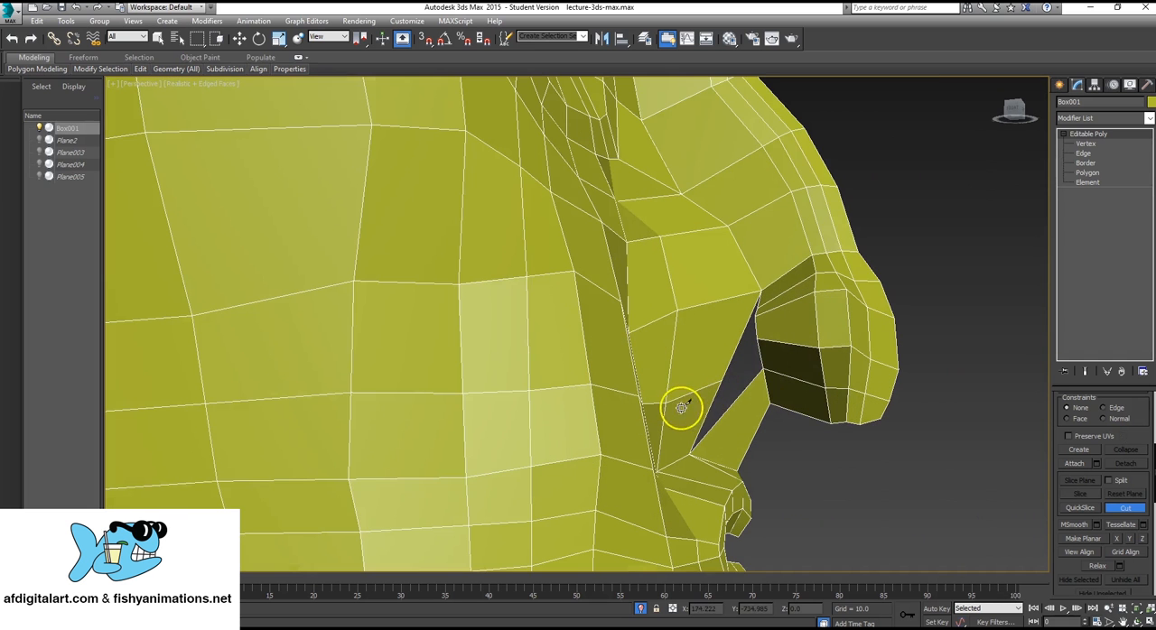
pyautogui.rightClick(919, 373)
# Create a polygon filling the lower gap between the cheek's new cut vertex, the upper lip and the nose's back edge.
pyautogui.keyDown('alt'); pyautogui.moveTo(828, 390); pyautogui.dragTo(749, 407, button='middle'); pyautogui.keyUp('alt')
pyautogui.scroll(5, 599, 356)
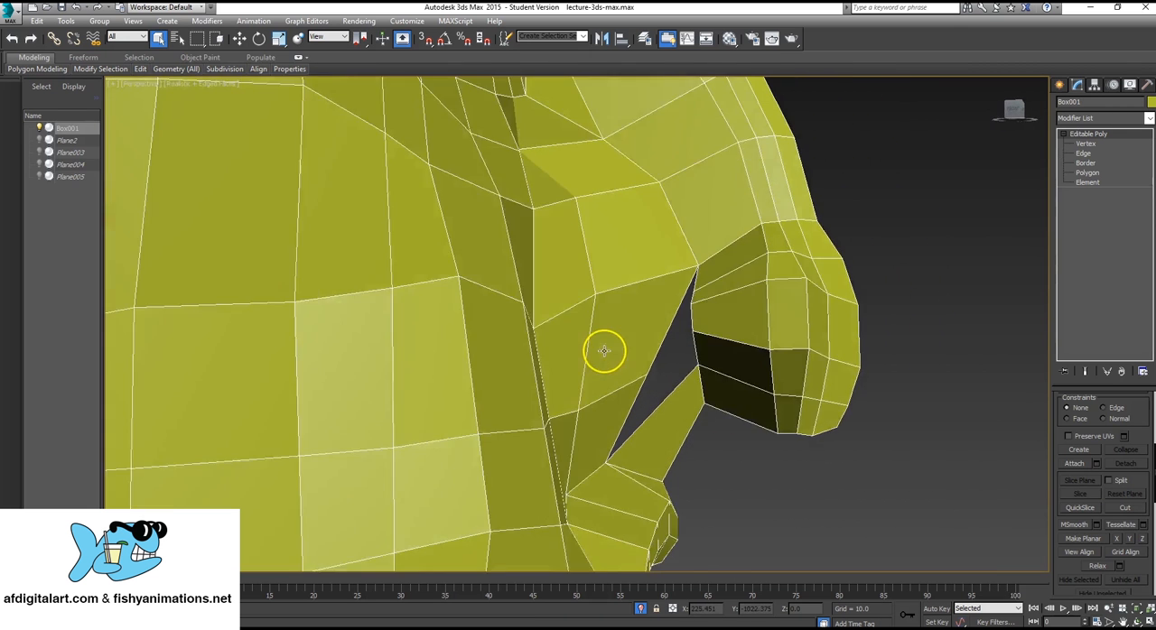
pyautogui.keyDown('alt'); pyautogui.moveTo(604, 352); pyautogui.dragTo(636, 330, button='middle'); pyautogui.keyUp('alt')
pyautogui.click(1083, 173)
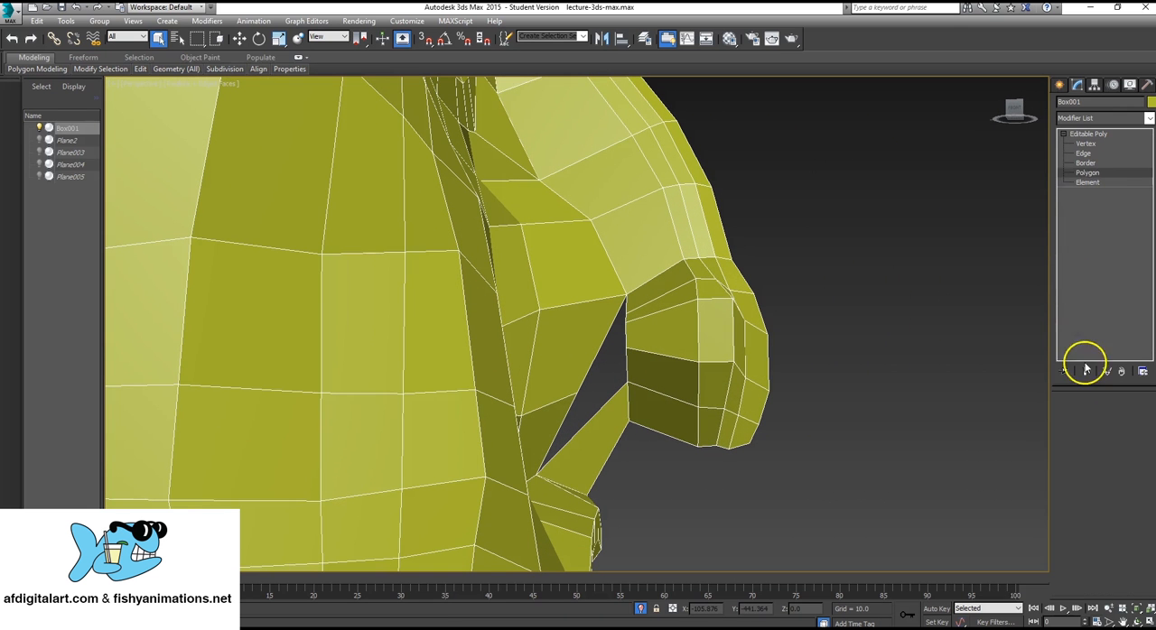
pyautogui.scroll(-3, 1112, 479)
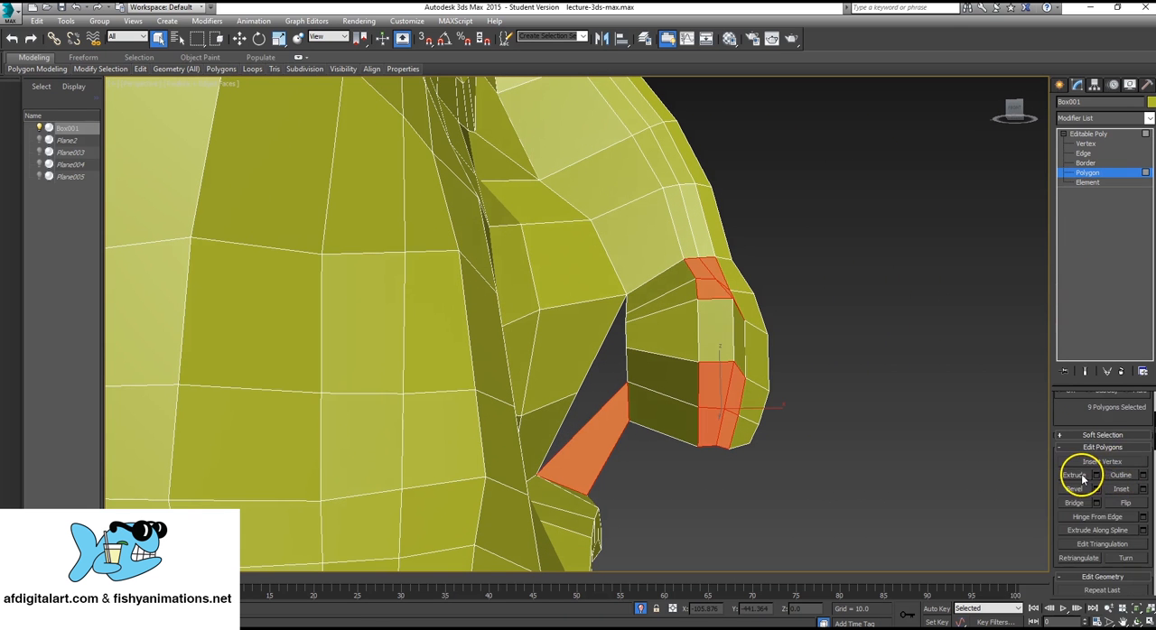
pyautogui.scroll(-3, 1078, 475)
pyautogui.click(1078, 506)
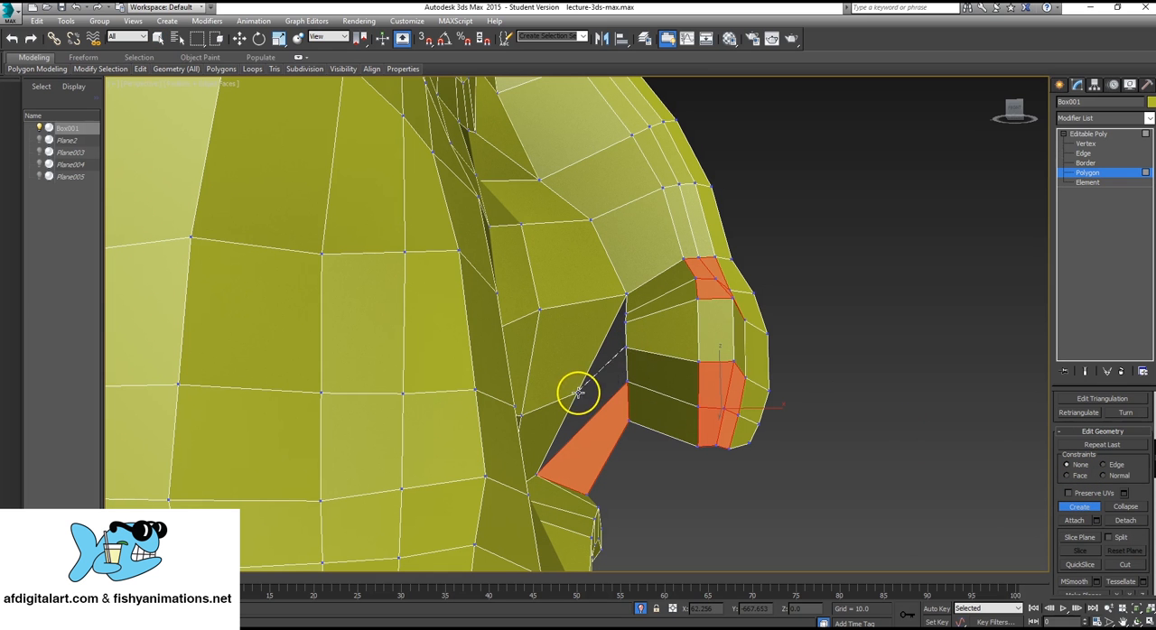
pyautogui.click(536, 476)
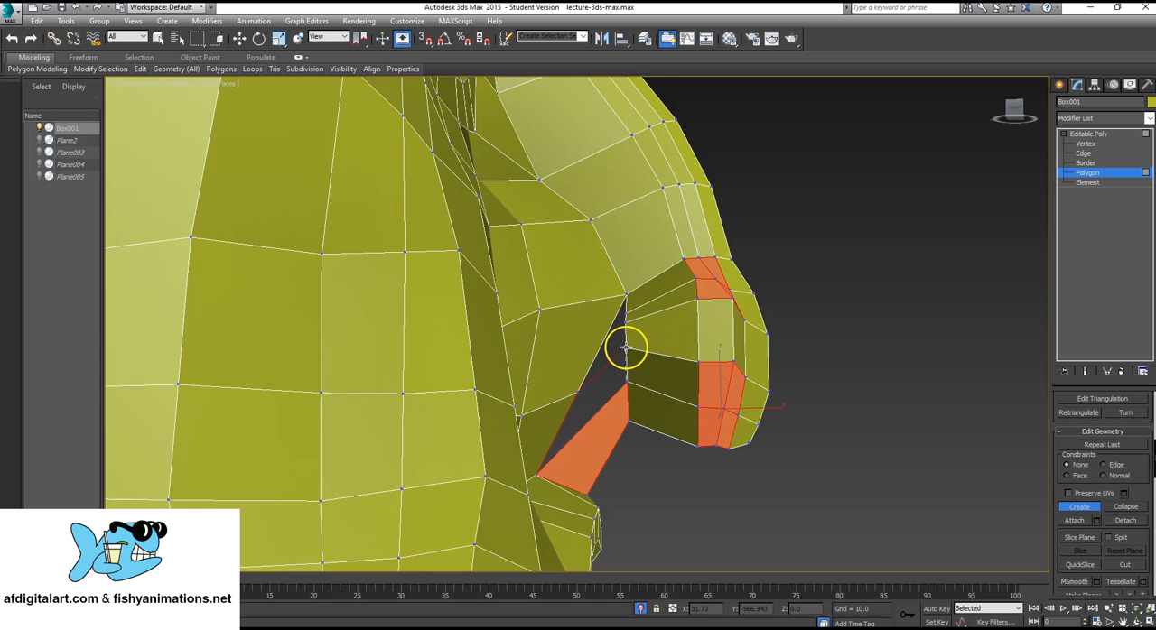
pyautogui.keyDown('alt'); pyautogui.moveTo(625, 348); pyautogui.dragTo(656, 365, button='middle'); pyautogui.keyUp('alt')
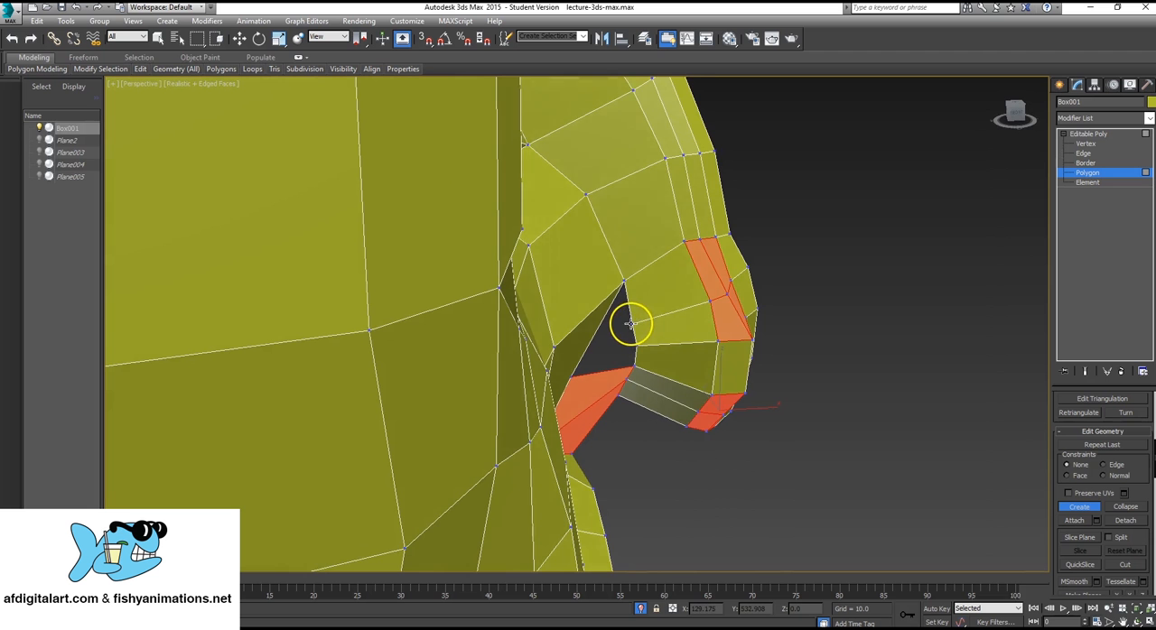
pyautogui.keyDown('alt'); pyautogui.moveTo(630, 322); pyautogui.dragTo(720, 291, button='middle'); pyautogui.keyUp('alt')
# Cut a new edge line from the cheek's open edge beside the nose back across the cheek.
pyautogui.click(1121, 136)
pyautogui.scroll(-4, 760, 274)
pyautogui.keyDown('alt'); pyautogui.moveTo(928, 376); pyautogui.dragTo(914, 344, button='middle'); pyautogui.keyUp('alt')
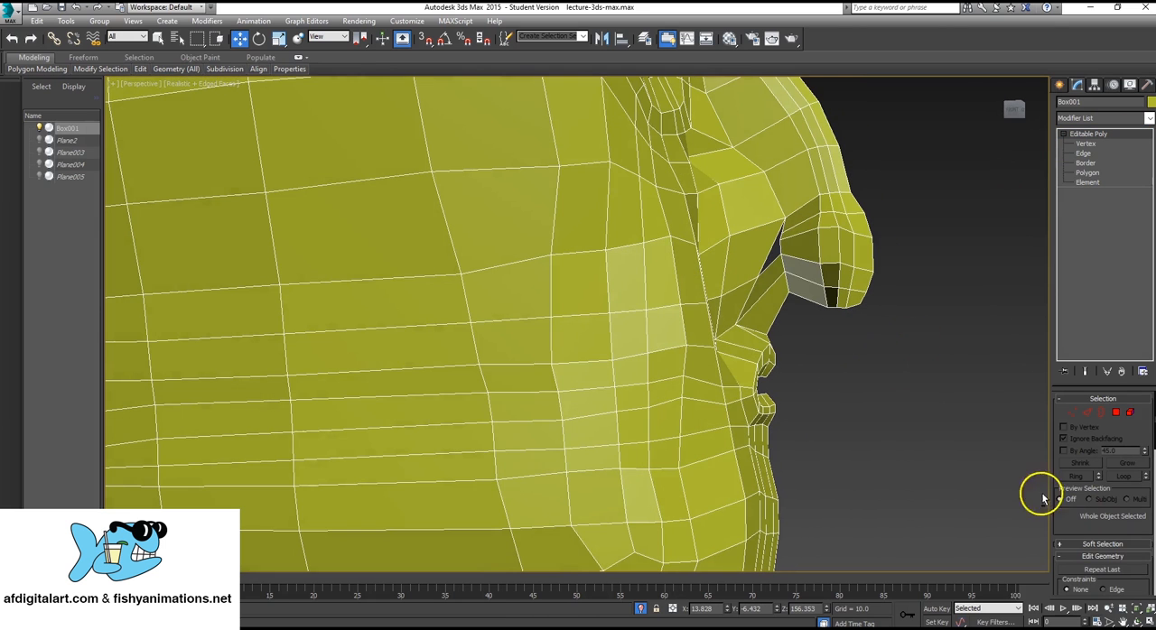
pyautogui.scroll(-3, 1140, 467)
pyautogui.scroll(-1, 1139, 467)
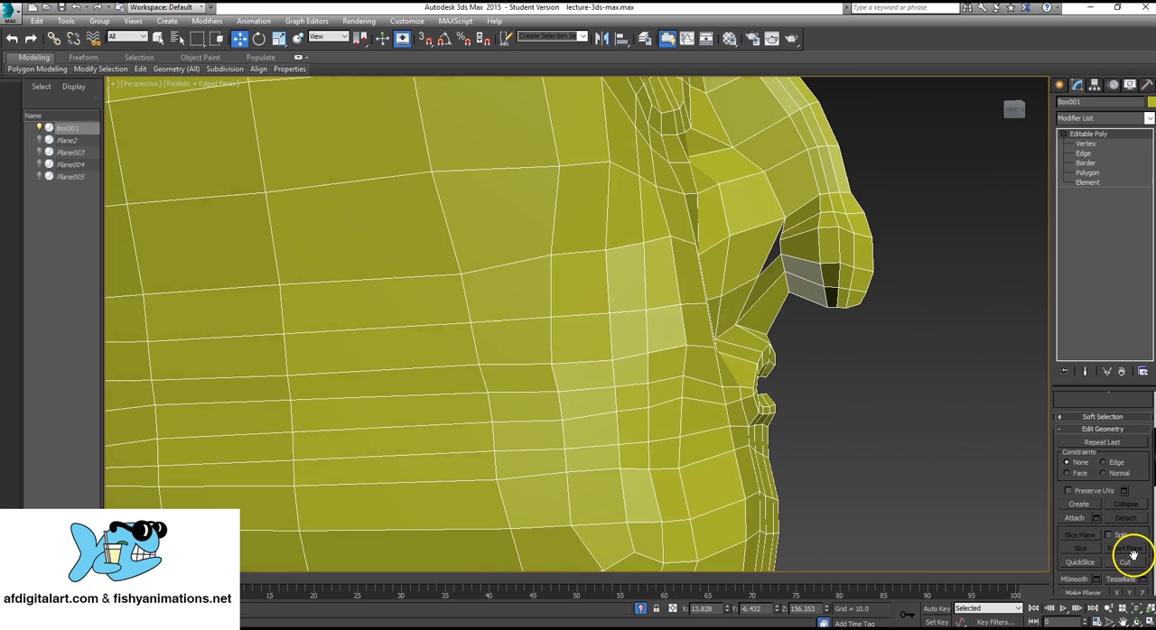
pyautogui.click(1127, 560)
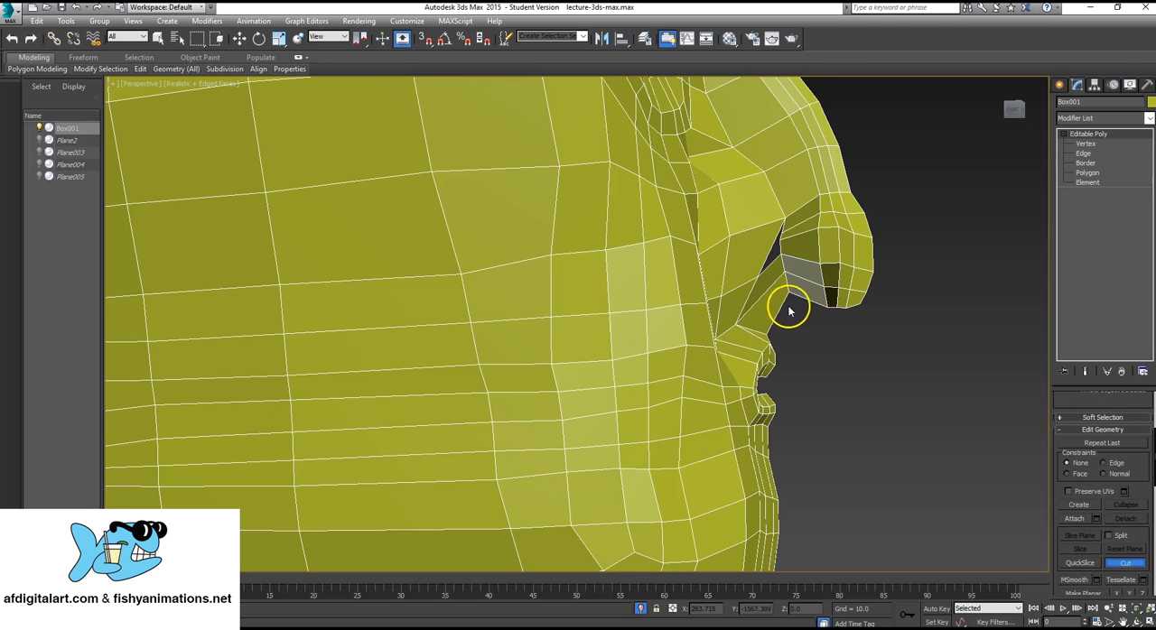
pyautogui.click(769, 252)
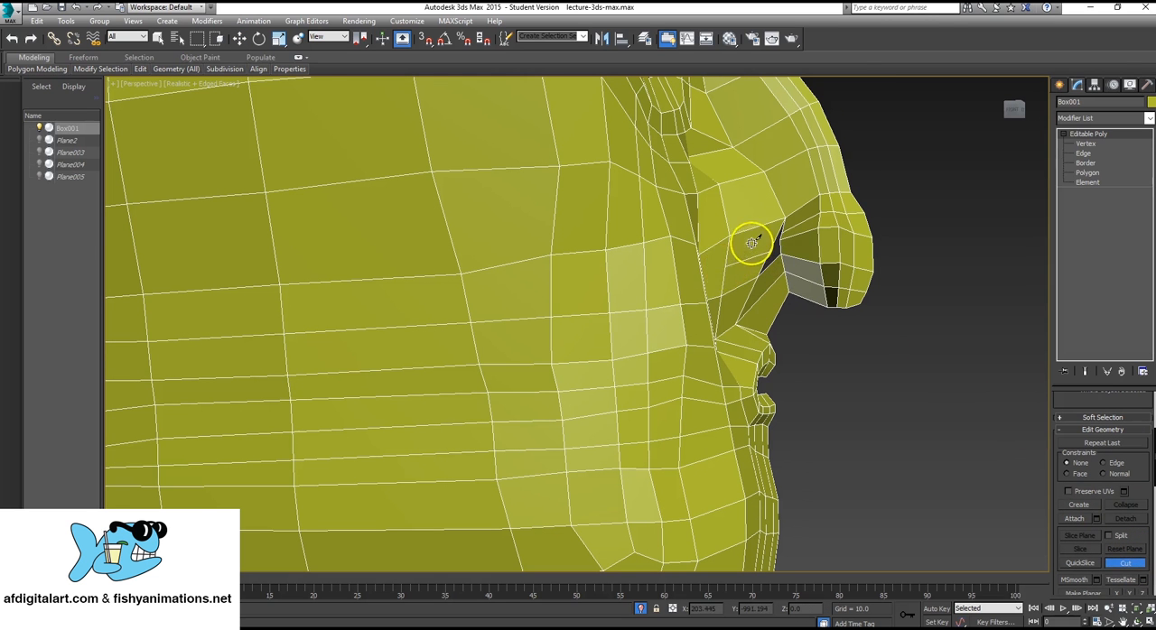
pyautogui.keyDown('alt'); pyautogui.moveTo(729, 263); pyautogui.dragTo(388, 361, button='middle'); pyautogui.keyUp('alt')
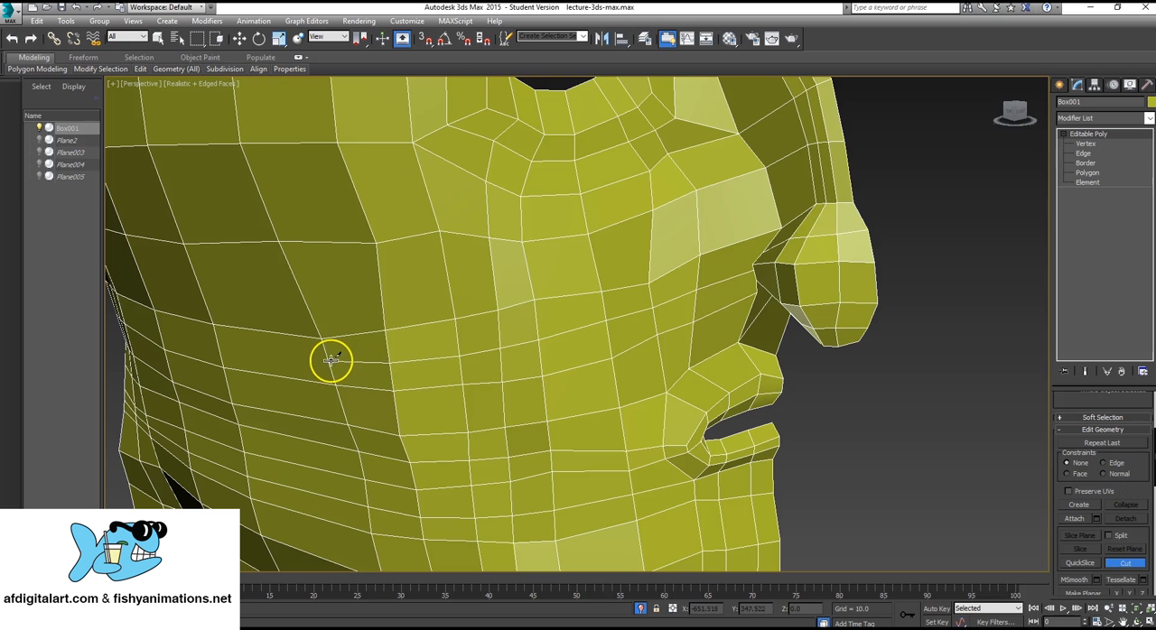
# Continue the cheek cut around the side of the head to the back and end the cut.
pyautogui.scroll(10, 351, 356)
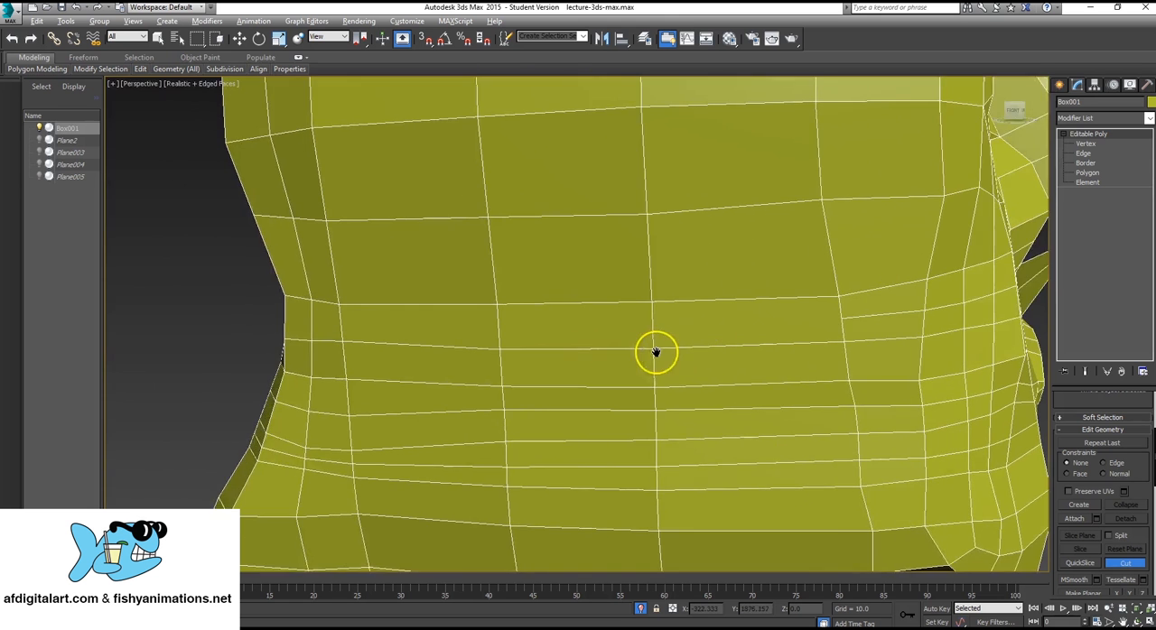
pyautogui.click(899, 308)
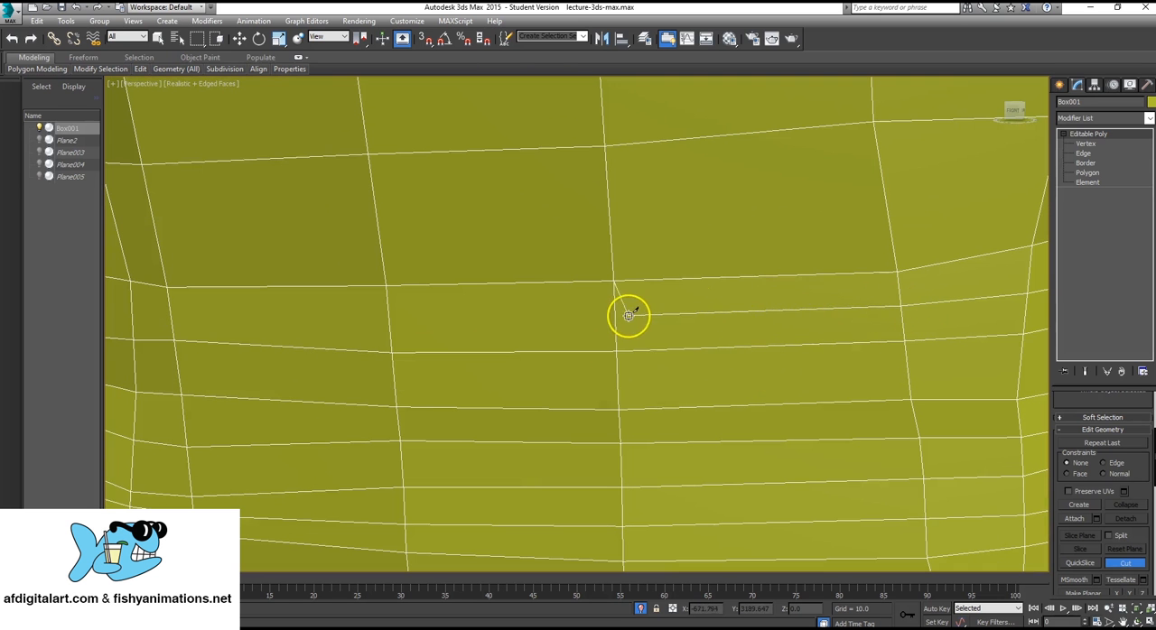
pyautogui.click(389, 321)
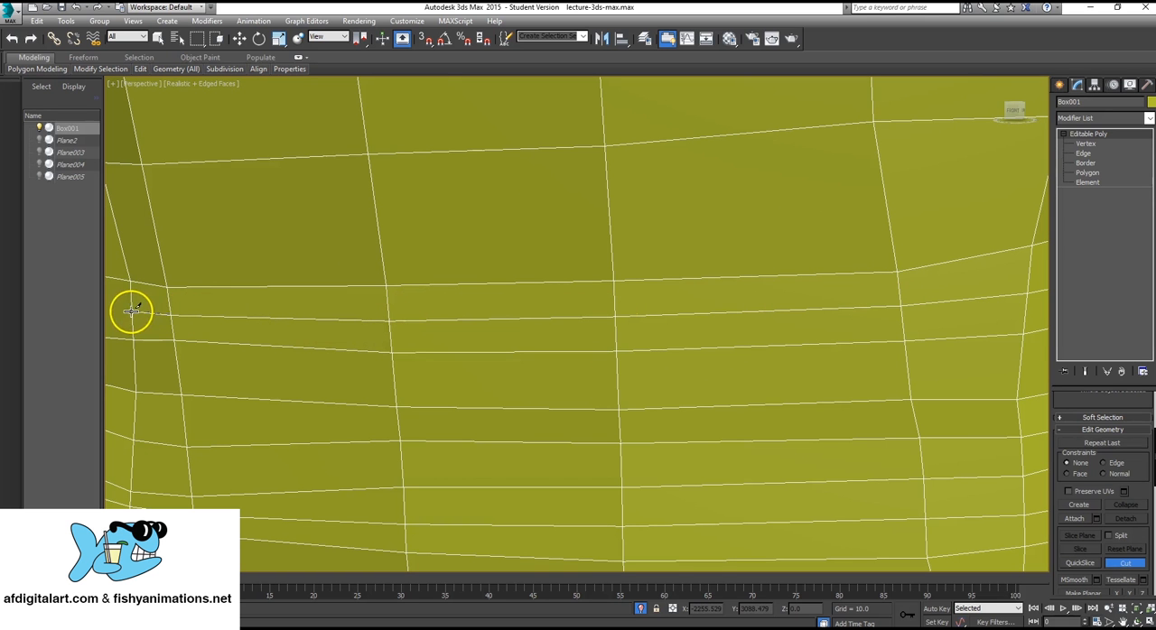
pyautogui.scroll(-5, 131, 312)
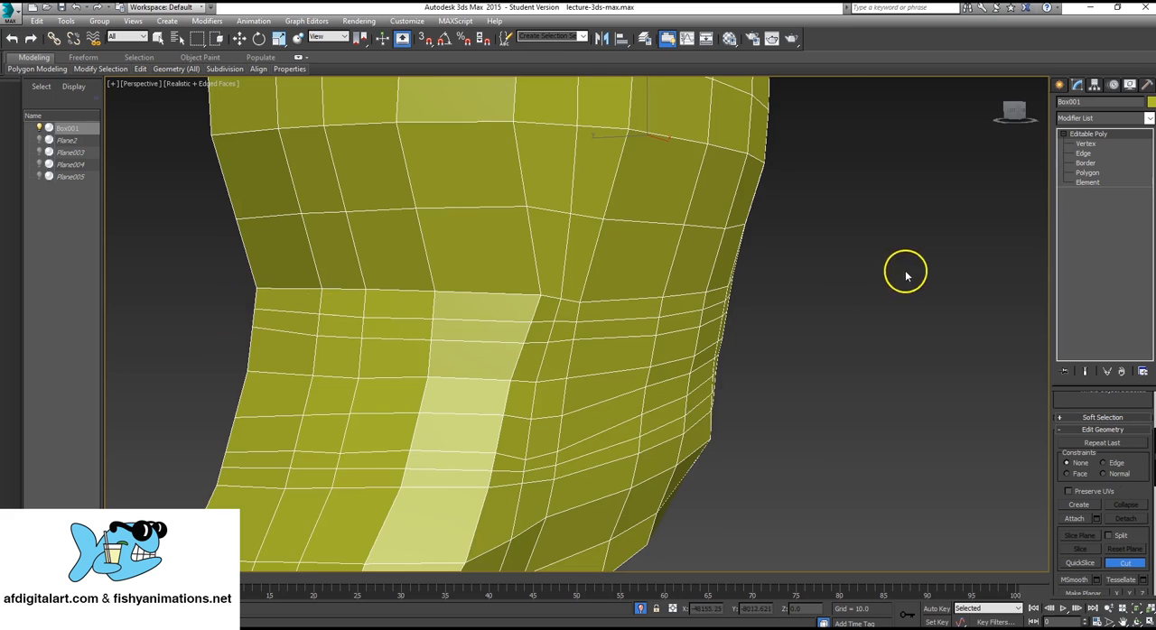
pyautogui.scroll(4, 823, 261)
pyautogui.keyDown('alt'); pyautogui.moveTo(823, 263); pyautogui.dragTo(284, 348, button='middle'); pyautogui.keyUp('alt')
pyautogui.keyDown('alt'); pyautogui.moveTo(467, 336); pyautogui.dragTo(526, 324, button='middle'); pyautogui.keyUp('alt')
pyautogui.scroll(6, 528, 323)
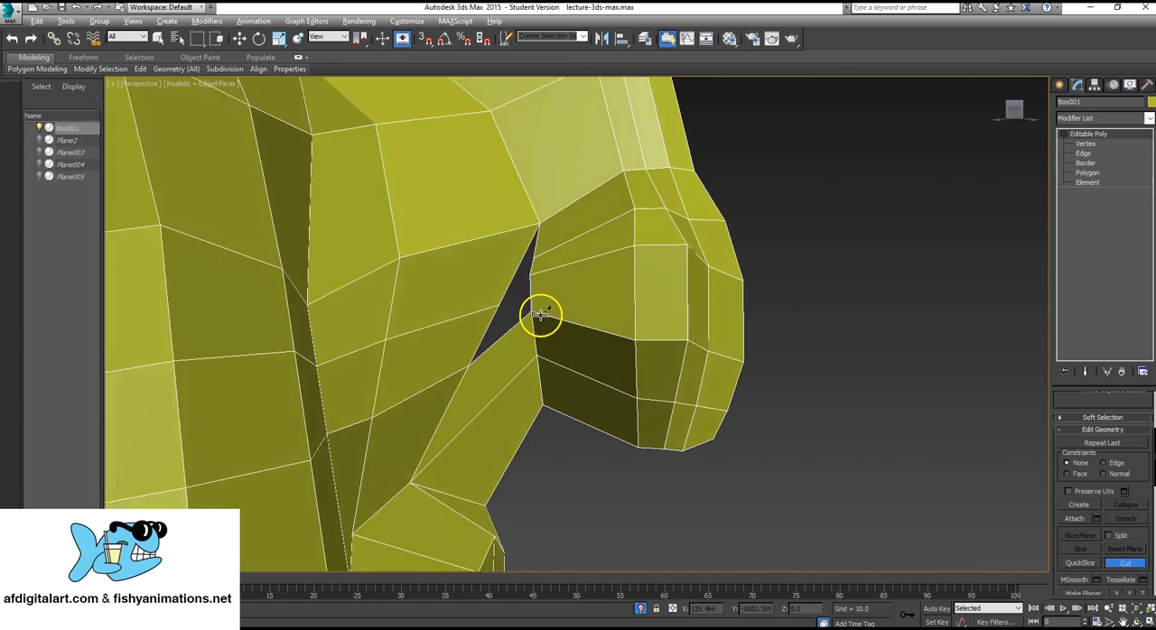
pyautogui.rightClick(731, 239)
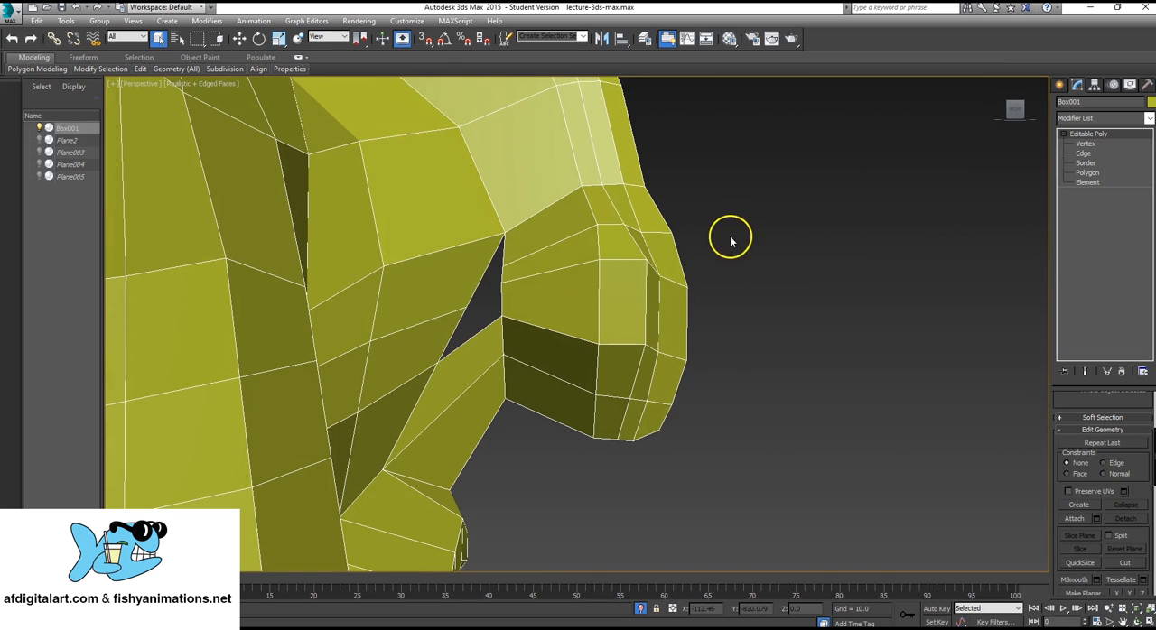
# Create a polygon joining the next segment of the nose's back edge to the cheek's new cut vertex, above the previous polygon.
pyautogui.keyDown('alt'); pyautogui.moveTo(544, 277); pyautogui.dragTo(560, 284, button='middle'); pyautogui.keyUp('alt')
pyautogui.moveTo(424, 282); pyautogui.dragTo(446, 289, button='middle')
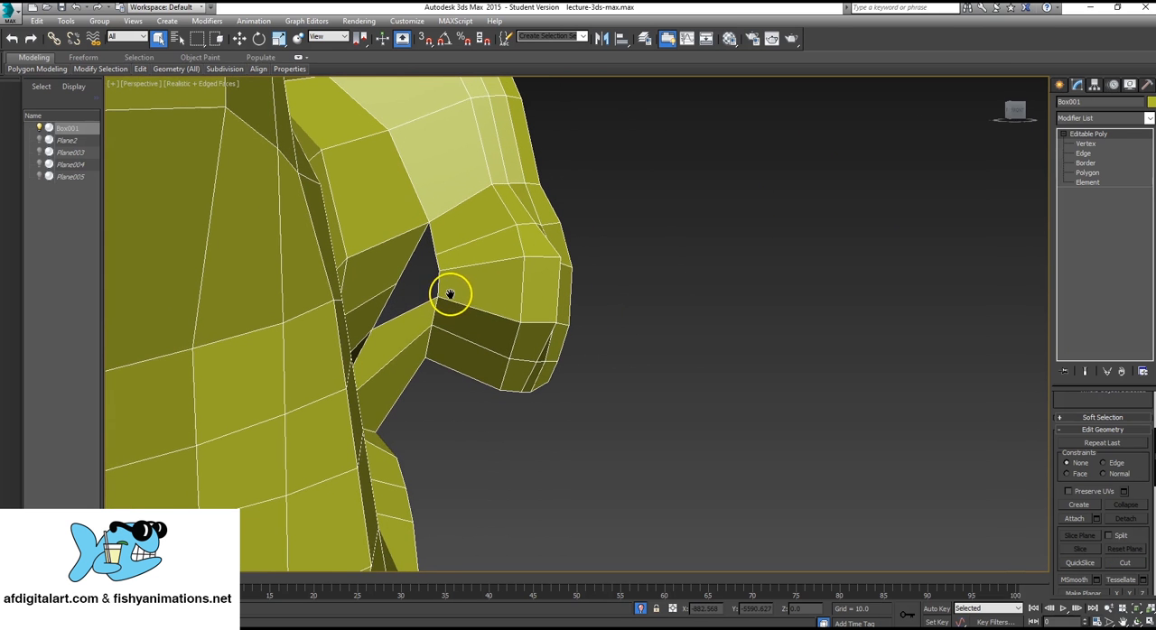
pyautogui.click(1089, 173)
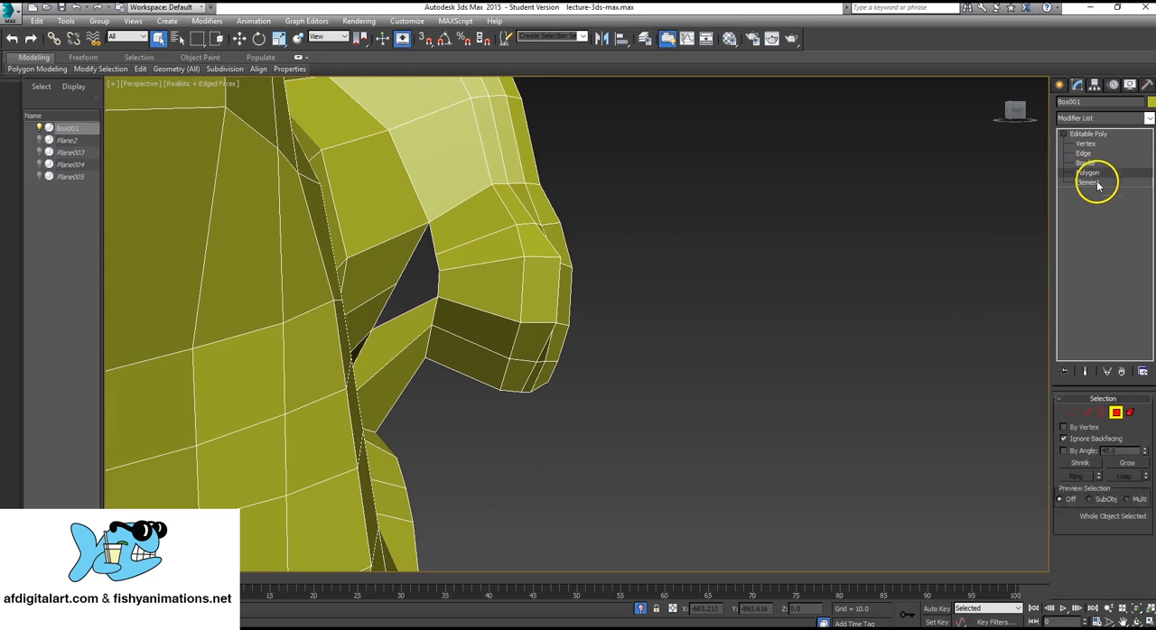
pyautogui.scroll(-5, 1109, 469)
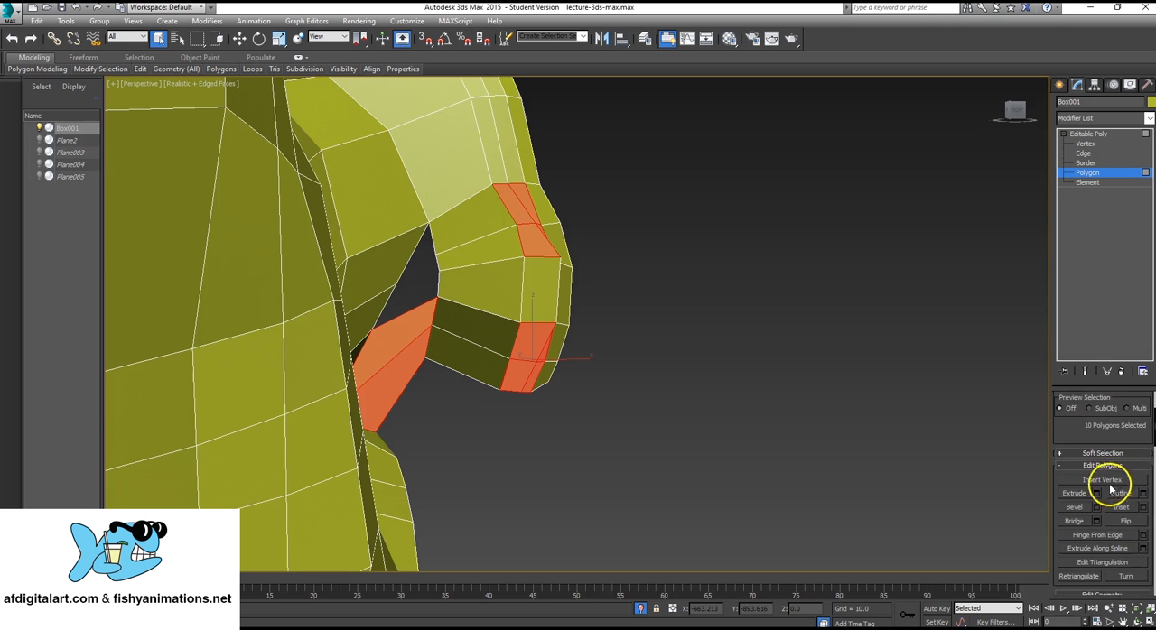
pyautogui.click(1079, 525)
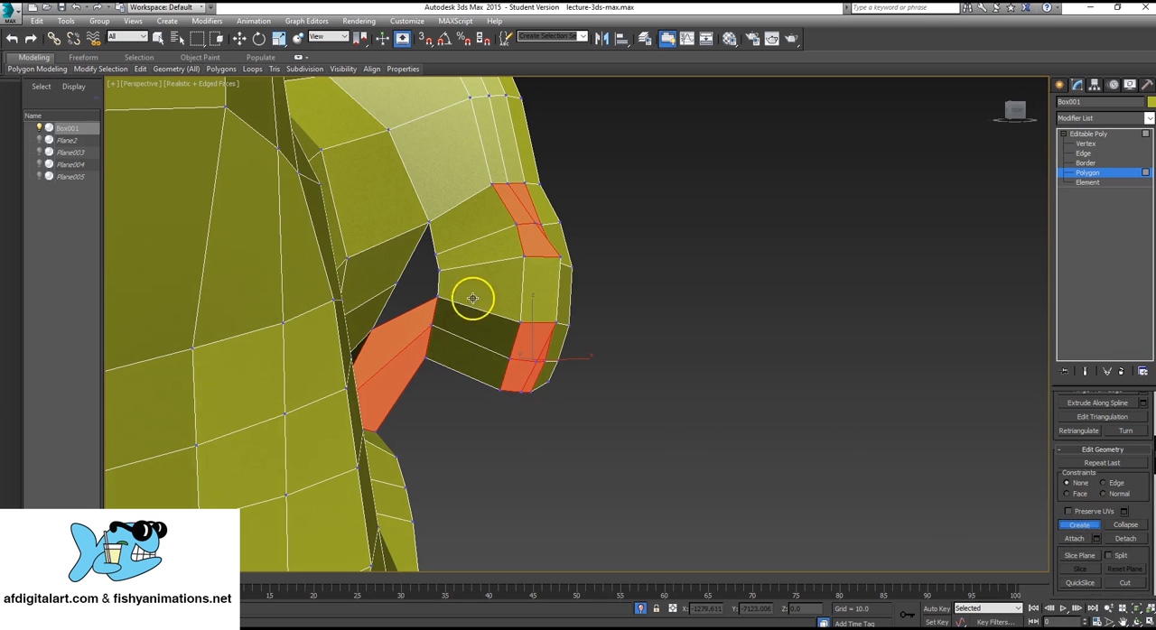
pyautogui.click(438, 269)
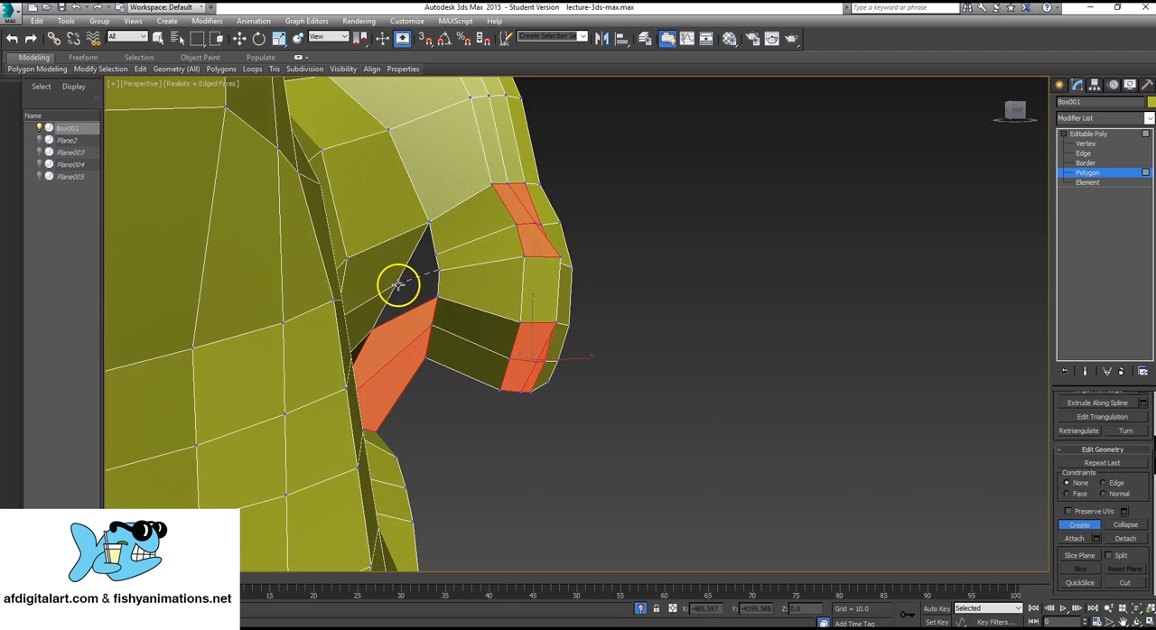
pyautogui.click(372, 330)
pyautogui.click(437, 298)
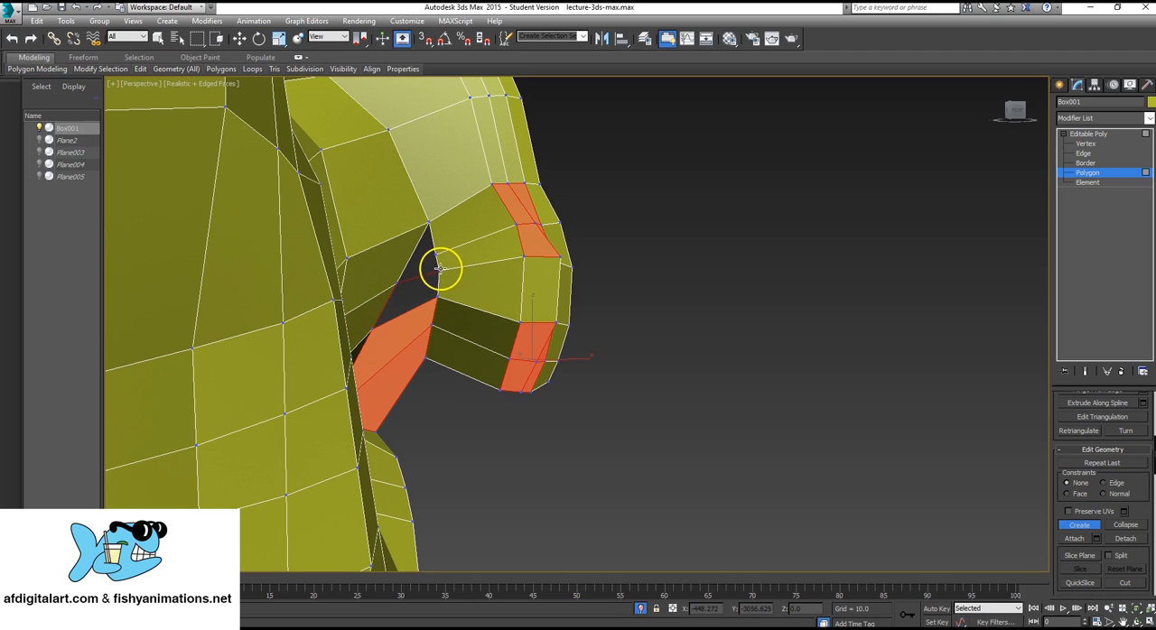
pyautogui.click(437, 269)
# Move the vertex on the nose's back edge at the remaining gap forward, away from the cheek.
pyautogui.keyDown('alt'); pyautogui.moveTo(438, 271); pyautogui.dragTo(414, 290, button='middle'); pyautogui.keyUp('alt')
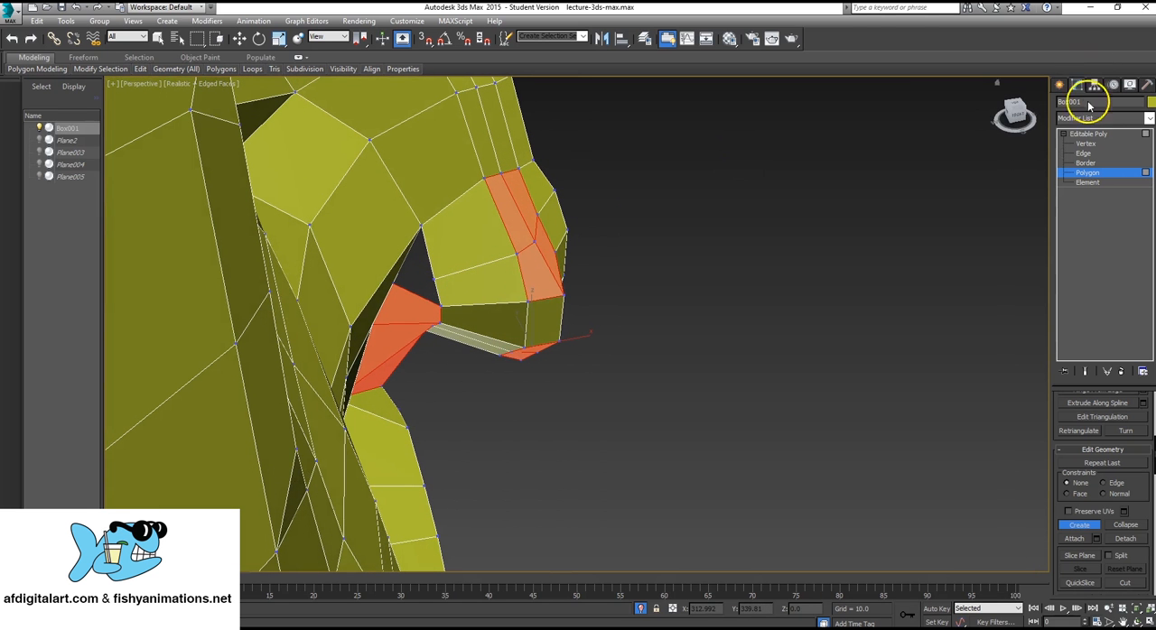
pyautogui.click(1085, 143)
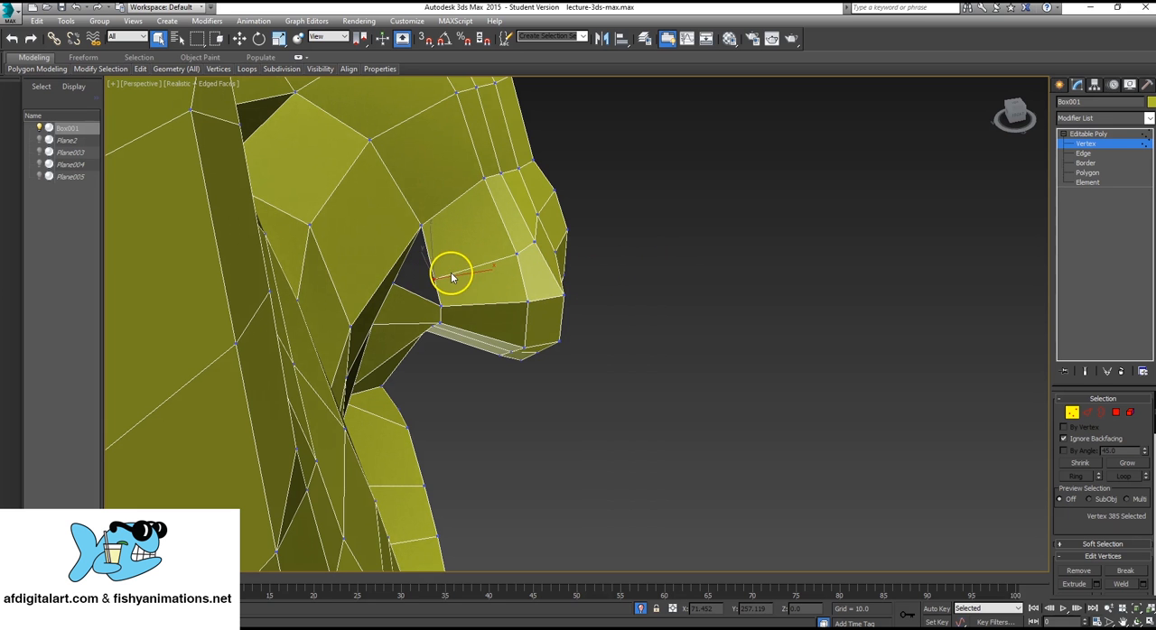
pyautogui.press('w')
pyautogui.moveTo(433, 251); pyautogui.dragTo(484, 258)
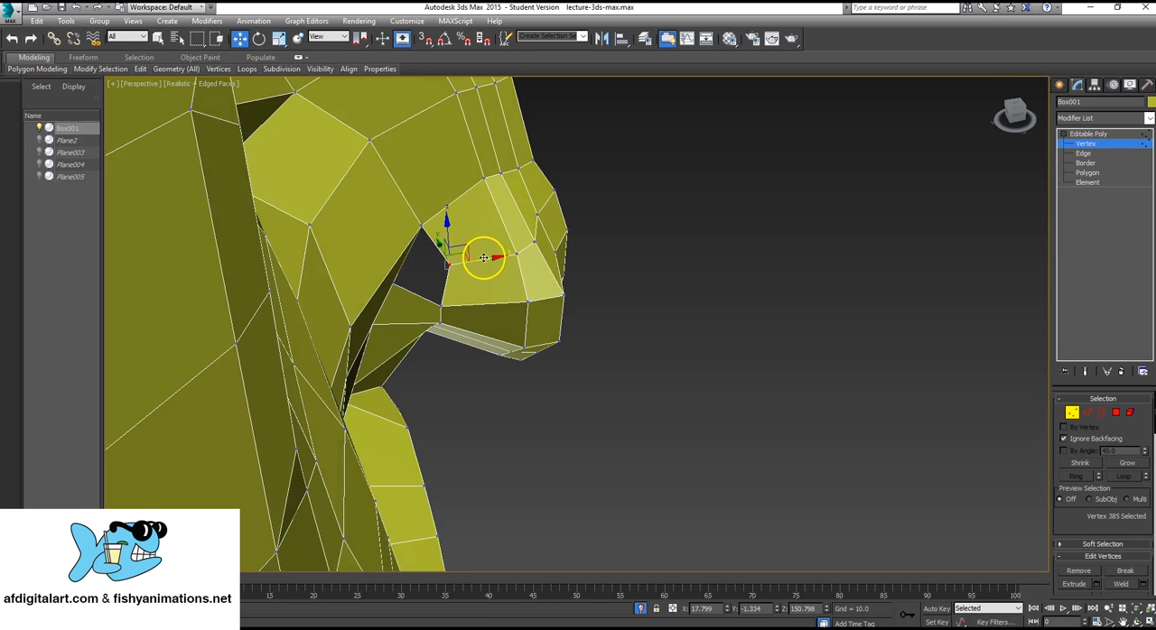
# Create a polygon filling the remaining upper gap between the cheek and the nose's back edge.
pyautogui.click(1097, 172)
pyautogui.keyDown('alt'); pyautogui.moveTo(299, 362); pyautogui.dragTo(432, 277, button='middle'); pyautogui.keyUp('alt')
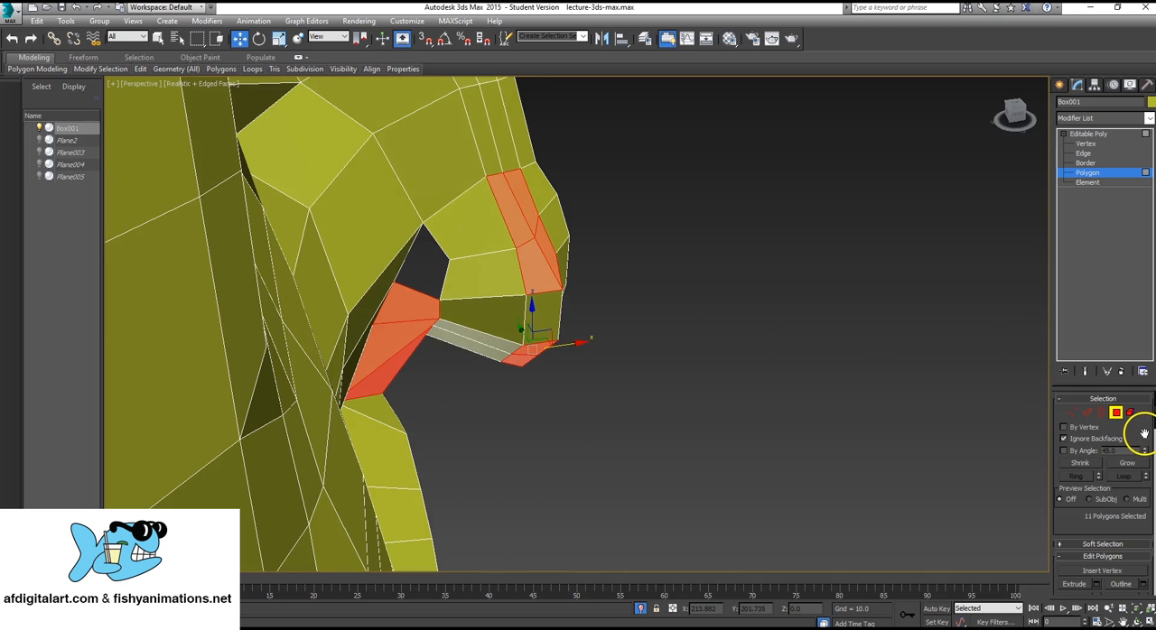
pyautogui.scroll(-5, 1143, 434)
pyautogui.scroll(-4, 1117, 478)
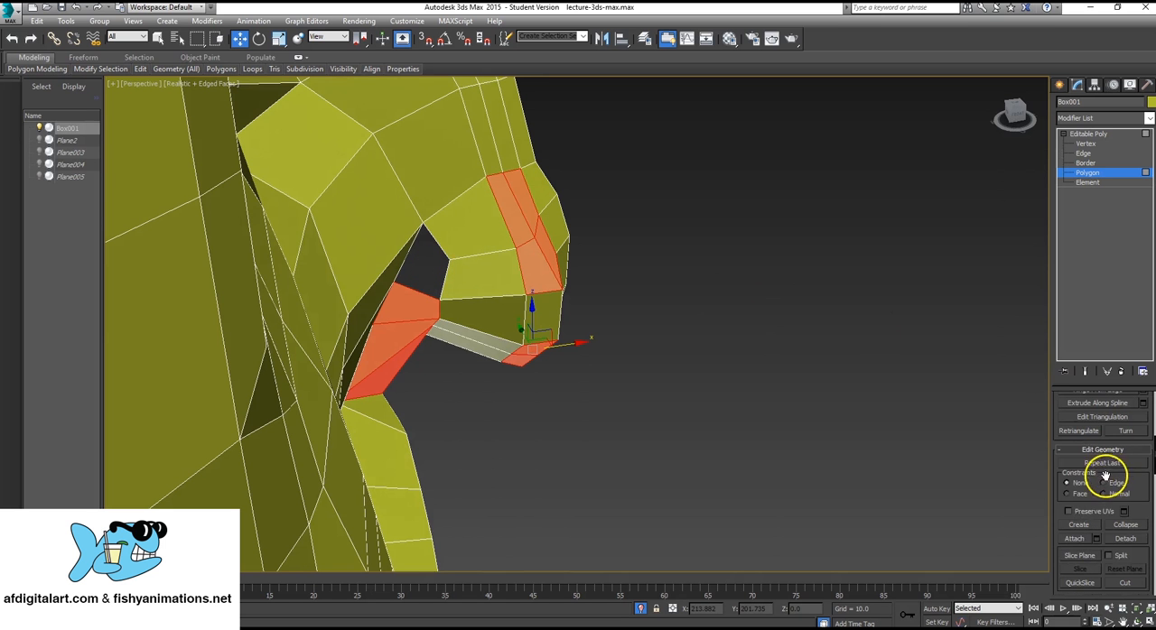
pyautogui.click(1083, 524)
pyautogui.click(450, 260)
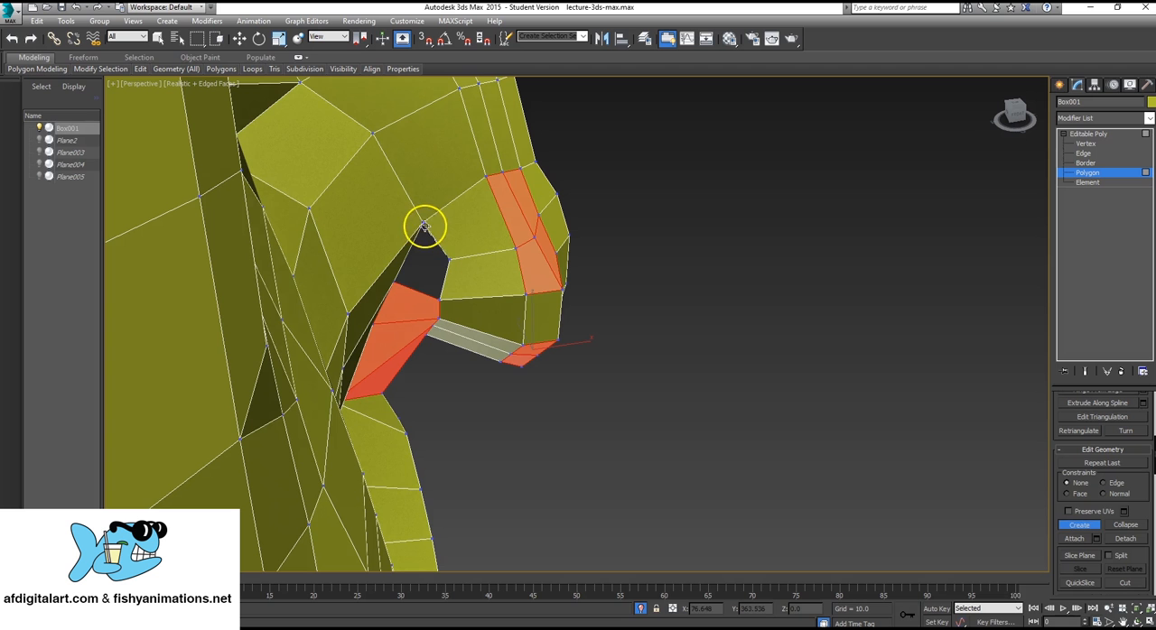
pyautogui.click(421, 222)
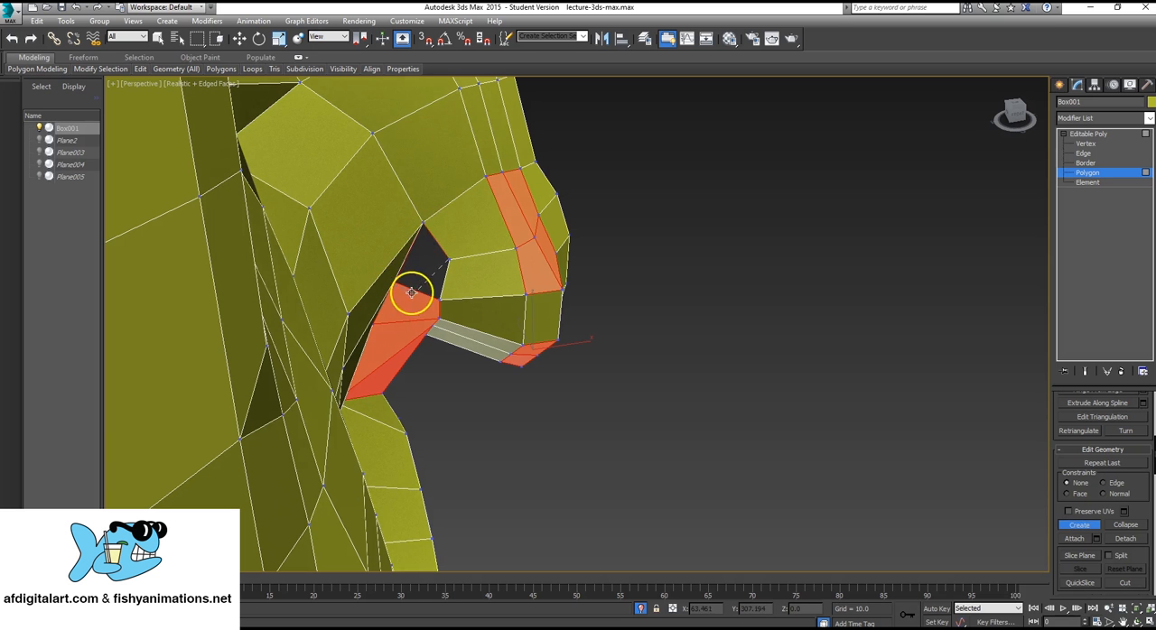
pyautogui.click(448, 260)
pyautogui.hotkey('ctrl', 'z')
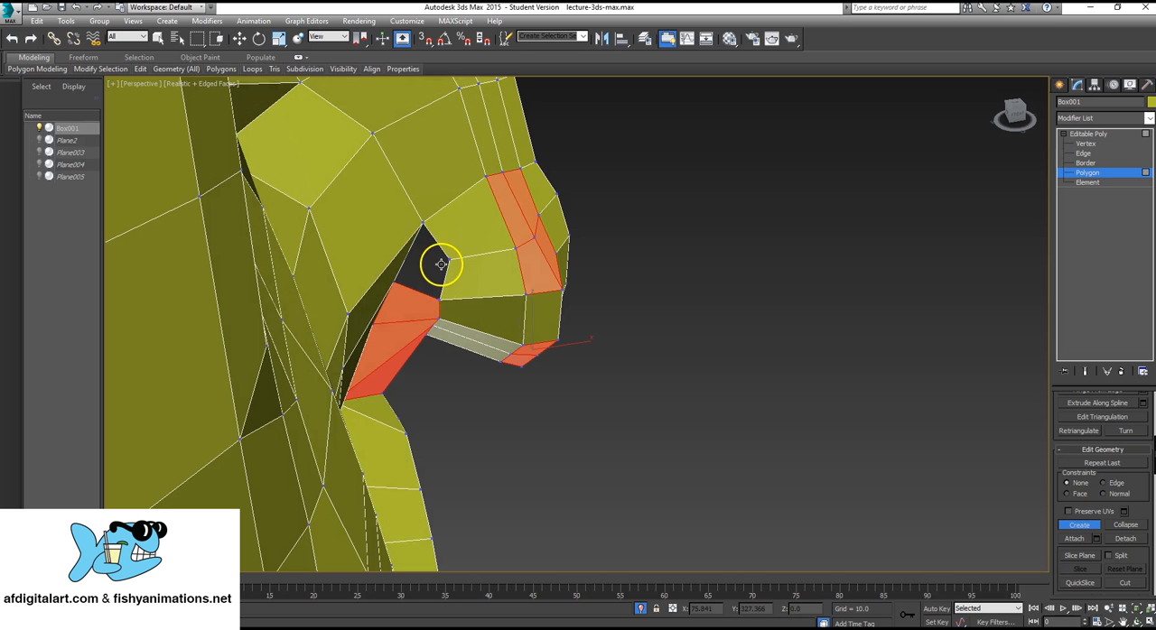
pyautogui.click(422, 222)
pyautogui.click(395, 283)
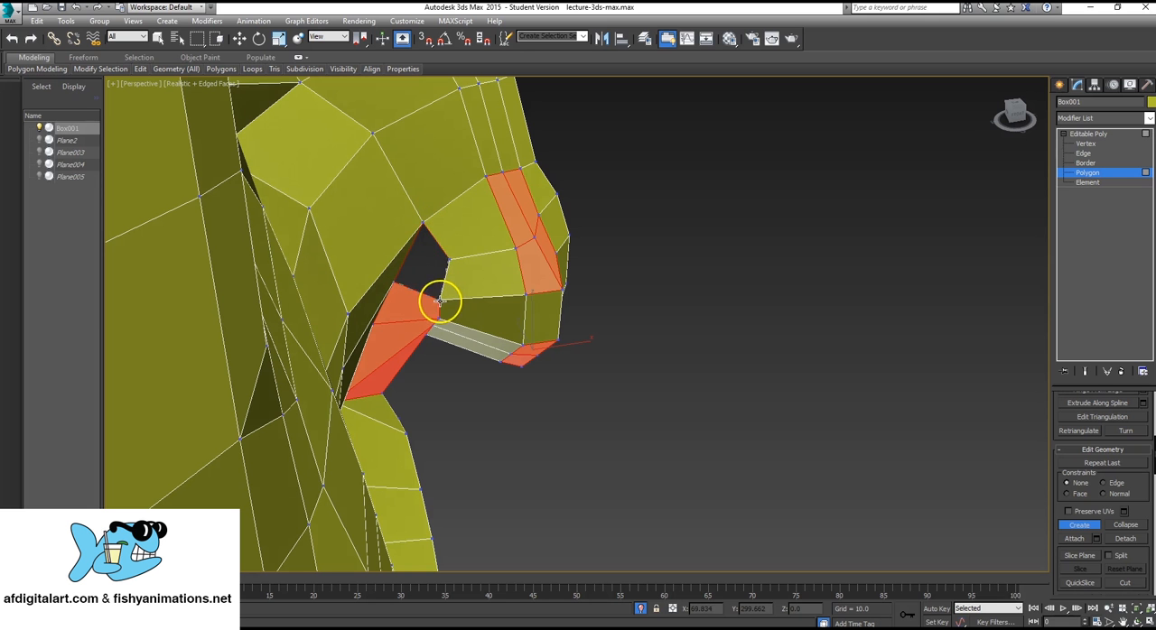
pyautogui.click(449, 260)
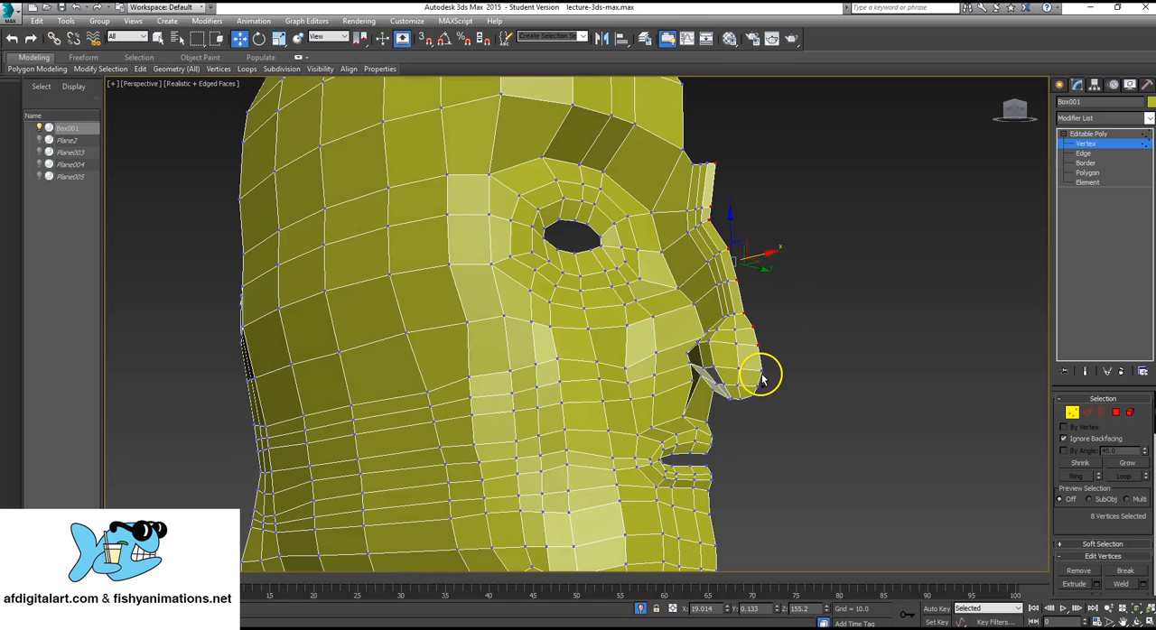
# Add the nose tip's front vertices to the selected front-edge vertices and move them all sideways along Y to 1.405.
pyautogui.keyDown('ctrl'); pyautogui.click(760, 370); pyautogui.keyUp('ctrl')
pyautogui.keyDown('ctrl'); pyautogui.click(757, 399); pyautogui.keyUp('ctrl')
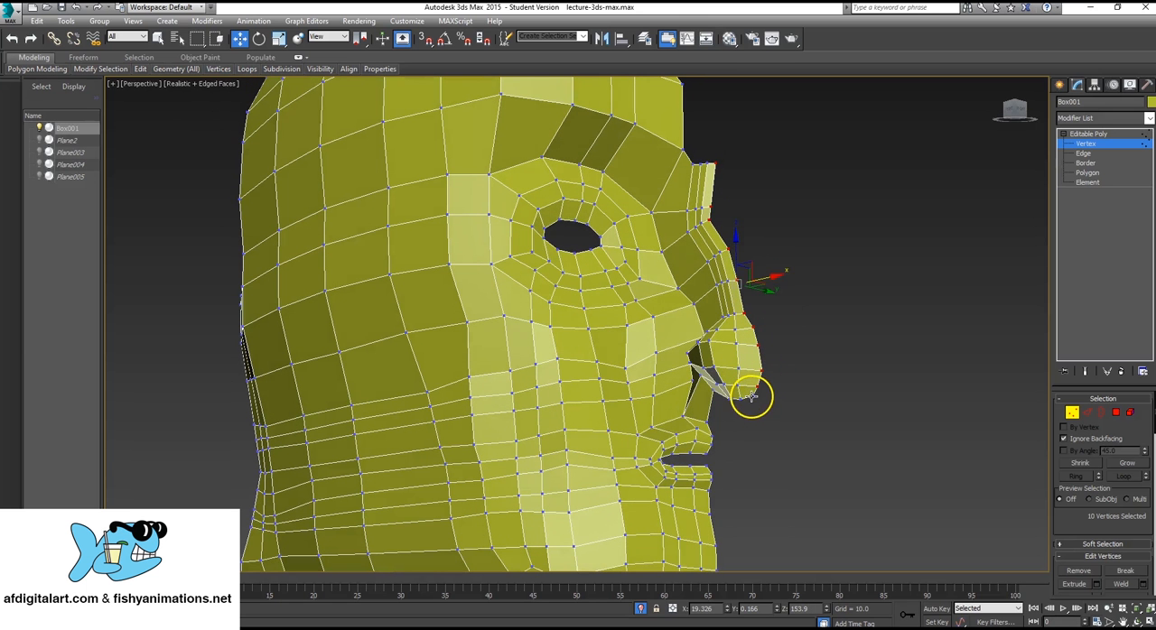
pyautogui.keyDown('ctrl'); pyautogui.click(746, 404); pyautogui.keyUp('ctrl')
pyautogui.keyDown('alt'); pyautogui.moveTo(805, 362); pyautogui.dragTo(793, 390, button='middle'); pyautogui.keyUp('alt')
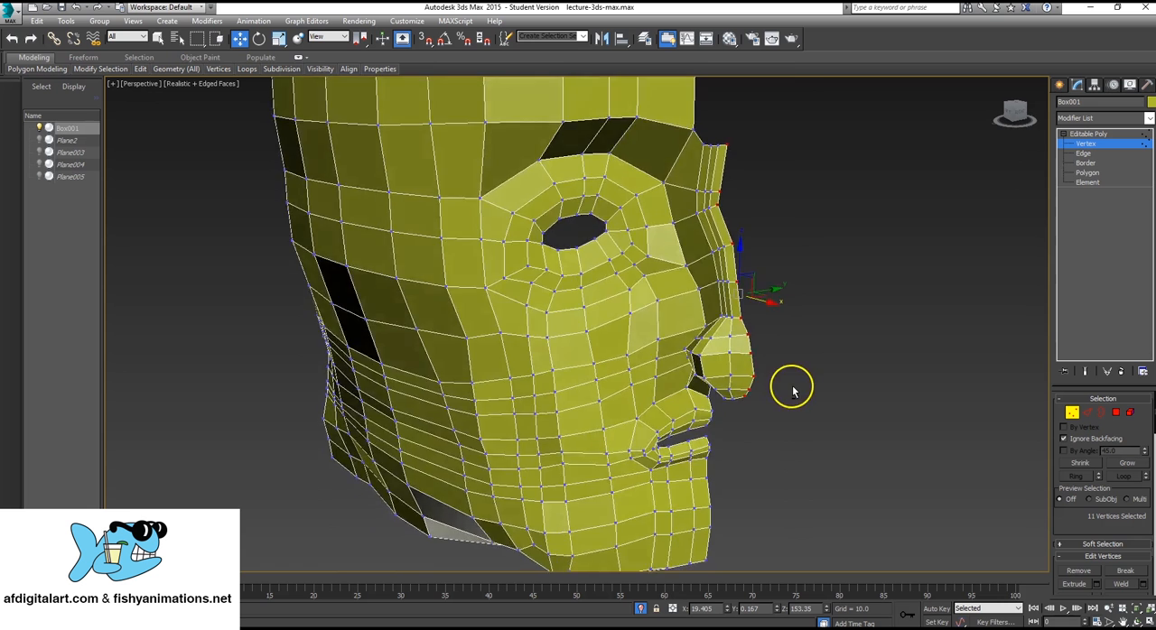
pyautogui.scroll(2, 796, 332)
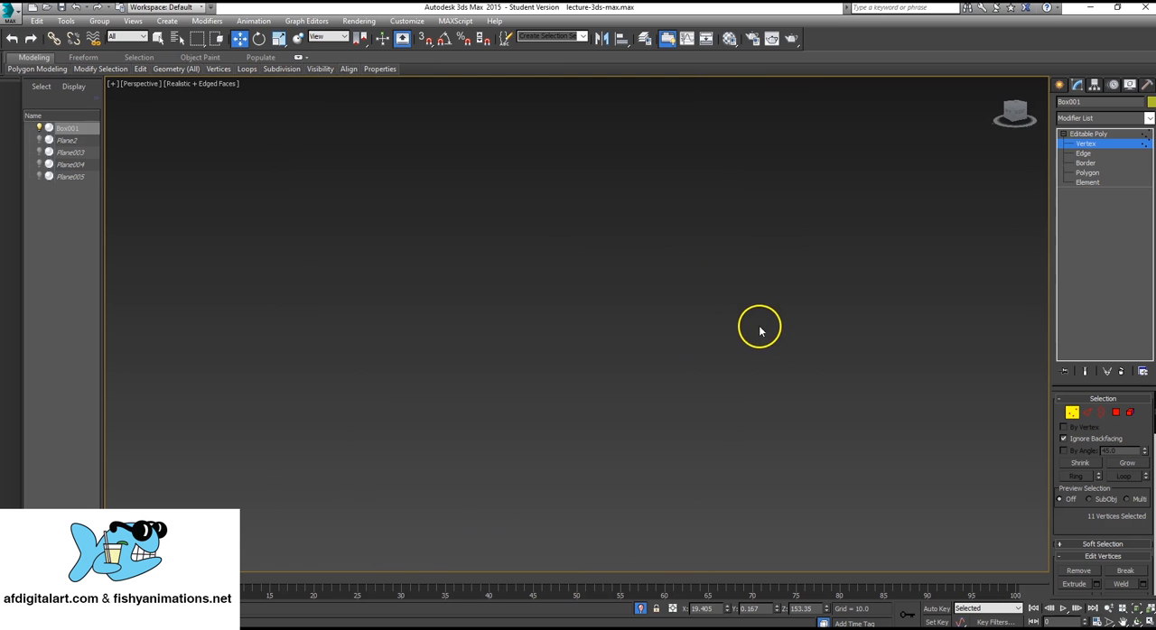
pyautogui.scroll(-1, 652, 368)
pyautogui.scroll(1, 657, 365)
pyautogui.scroll(-1, 645, 379)
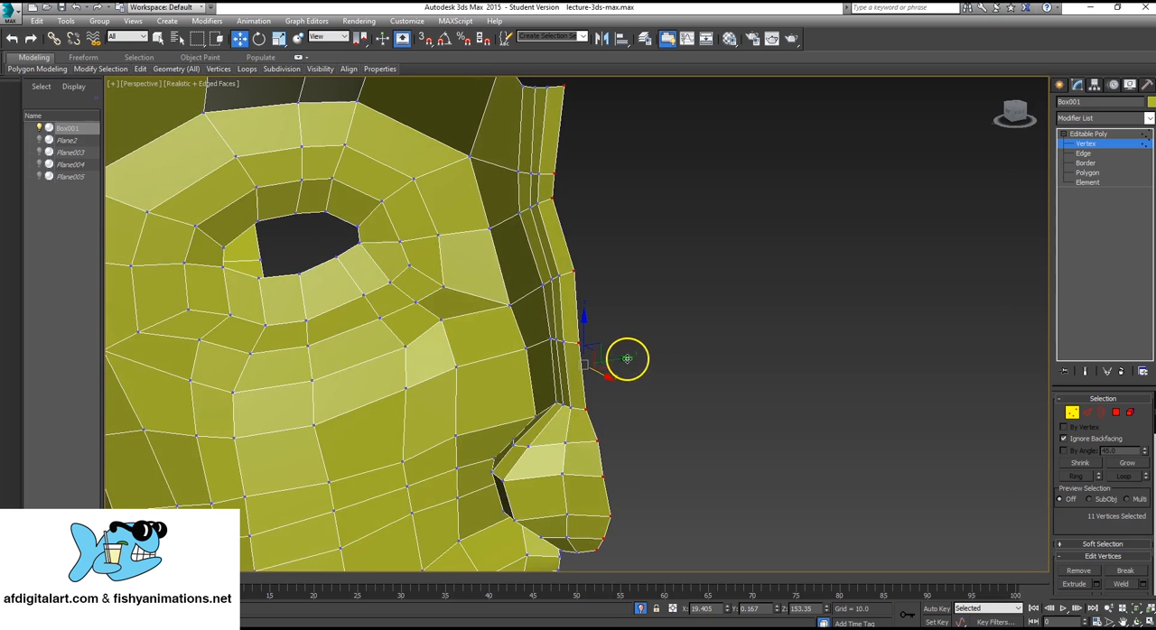
pyautogui.moveTo(627, 357); pyautogui.dragTo(660, 341)
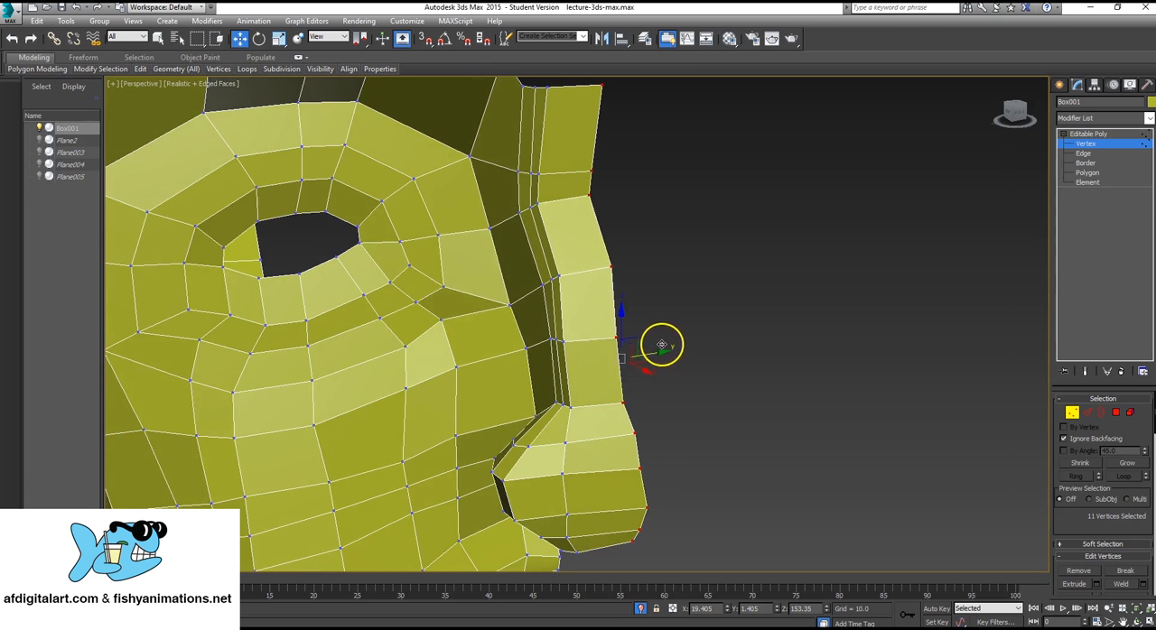
# Select the three nose-bridge vertices beside the front edge and move them sideways along Y to 0.539, toward the nose's front edge.
pyautogui.keyDown('alt'); pyautogui.moveTo(660, 340); pyautogui.dragTo(688, 361, button='middle'); pyautogui.keyUp('alt')
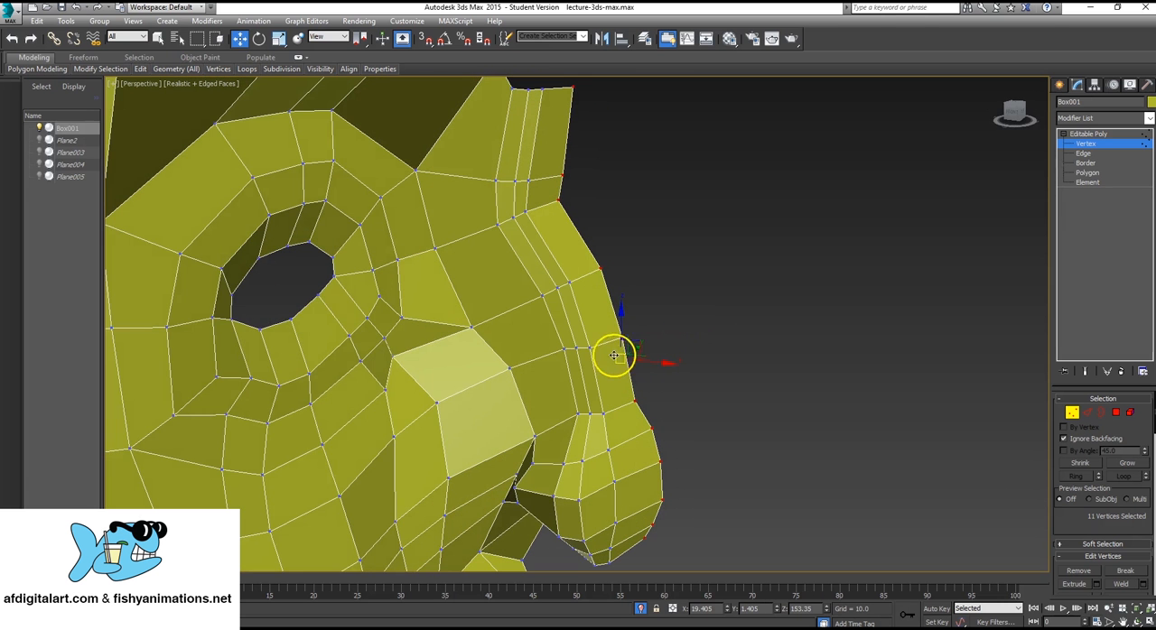
pyautogui.click(589, 347)
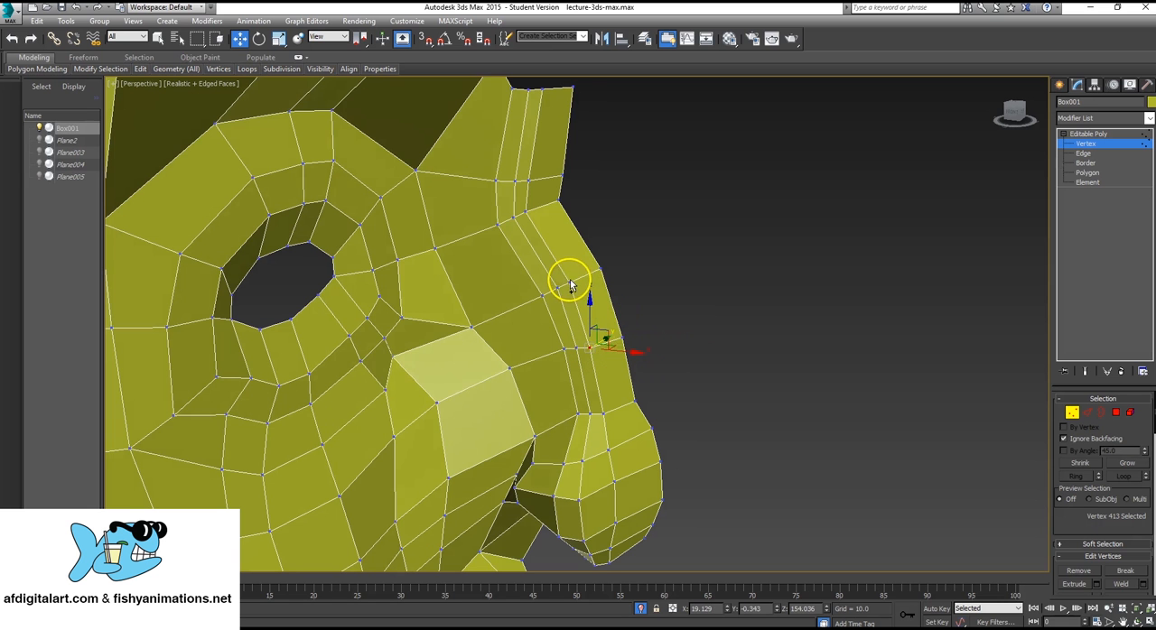
pyautogui.keyDown('ctrl'); pyautogui.click(568, 284); pyautogui.keyUp('ctrl')
pyautogui.keyDown('ctrl'); pyautogui.click(526, 212); pyautogui.keyUp('ctrl')
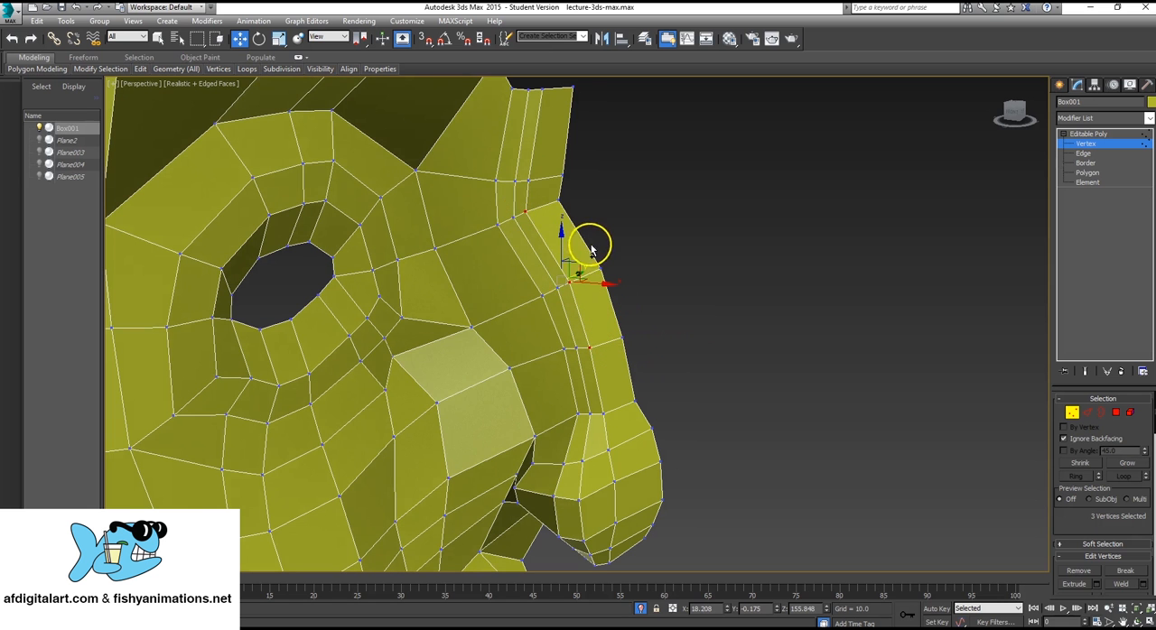
pyautogui.moveTo(599, 276)
pyautogui.keyDown('alt'); pyautogui.mouseDown(button='middle')
pyautogui.moveTo(573, 304)
pyautogui.moveTo(599, 271)
pyautogui.mouseUp(button='middle'); pyautogui.keyUp('alt')
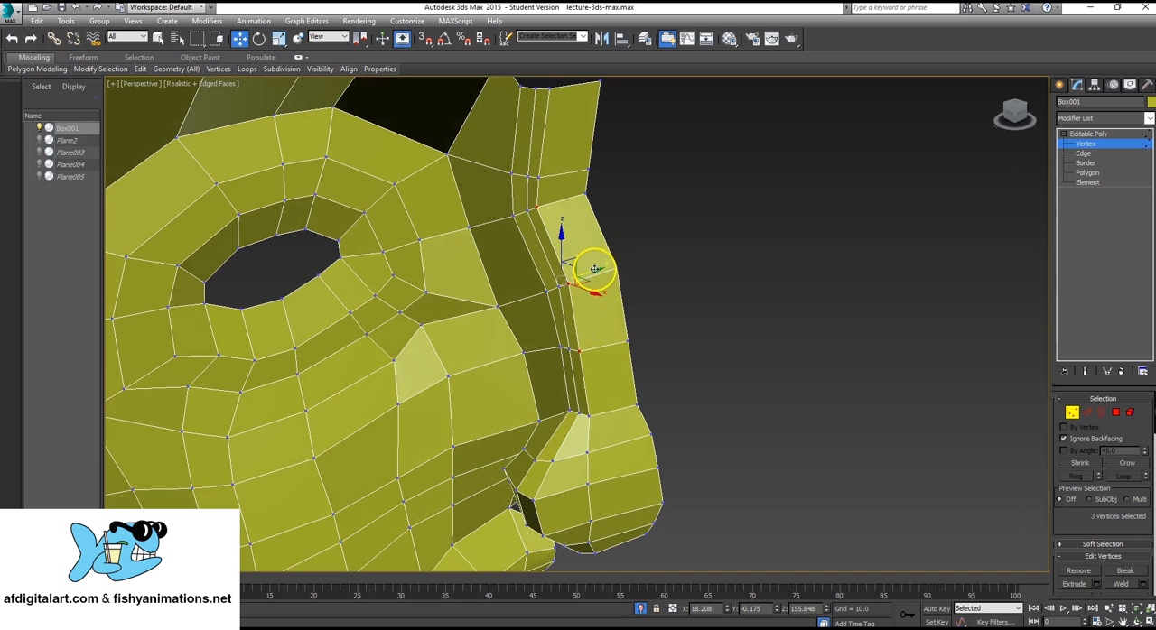
pyautogui.moveTo(594, 269); pyautogui.dragTo(612, 265)
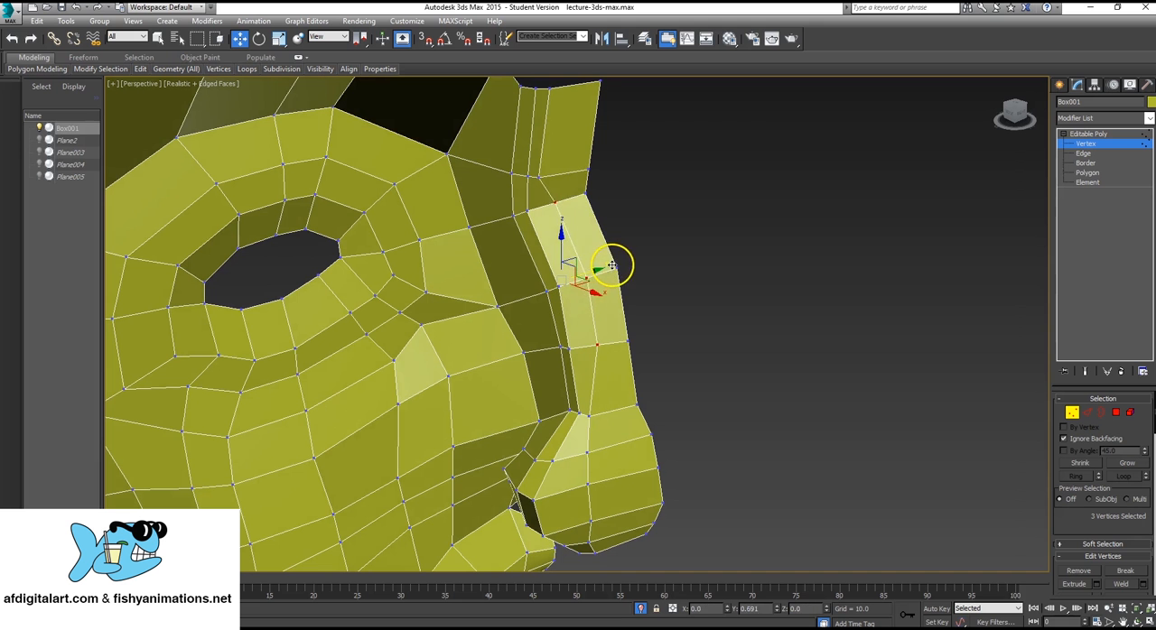
# Select the four nose-tip vertices in the column beside the front edge and move them forward along X to 20.419.
pyautogui.click(539, 179)
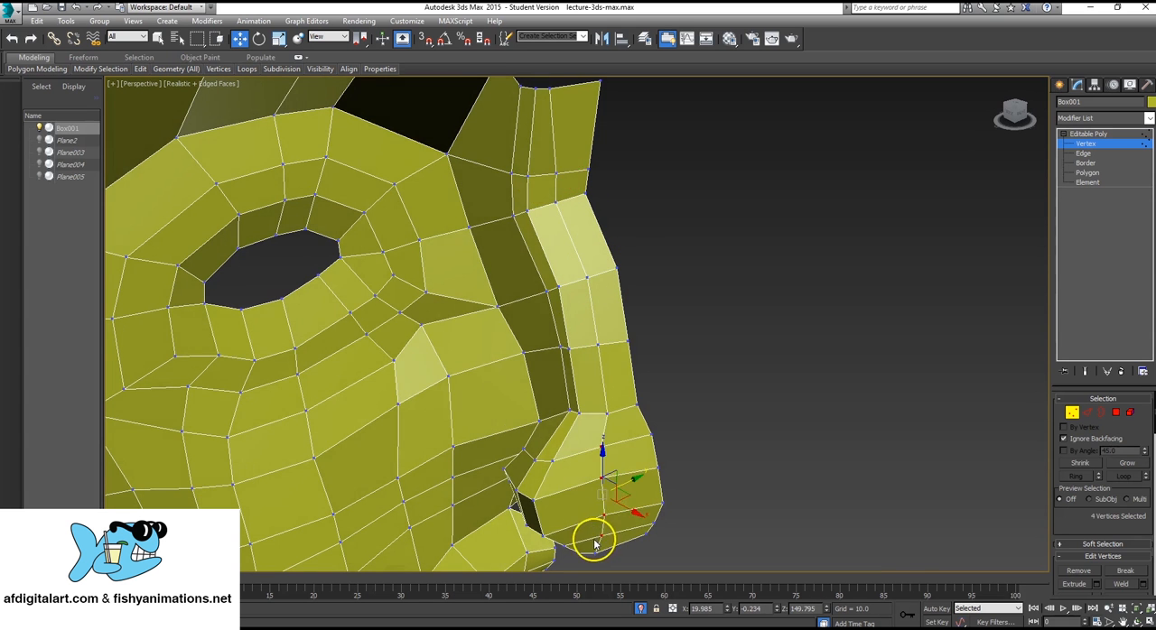
pyautogui.scroll(-10, 596, 544)
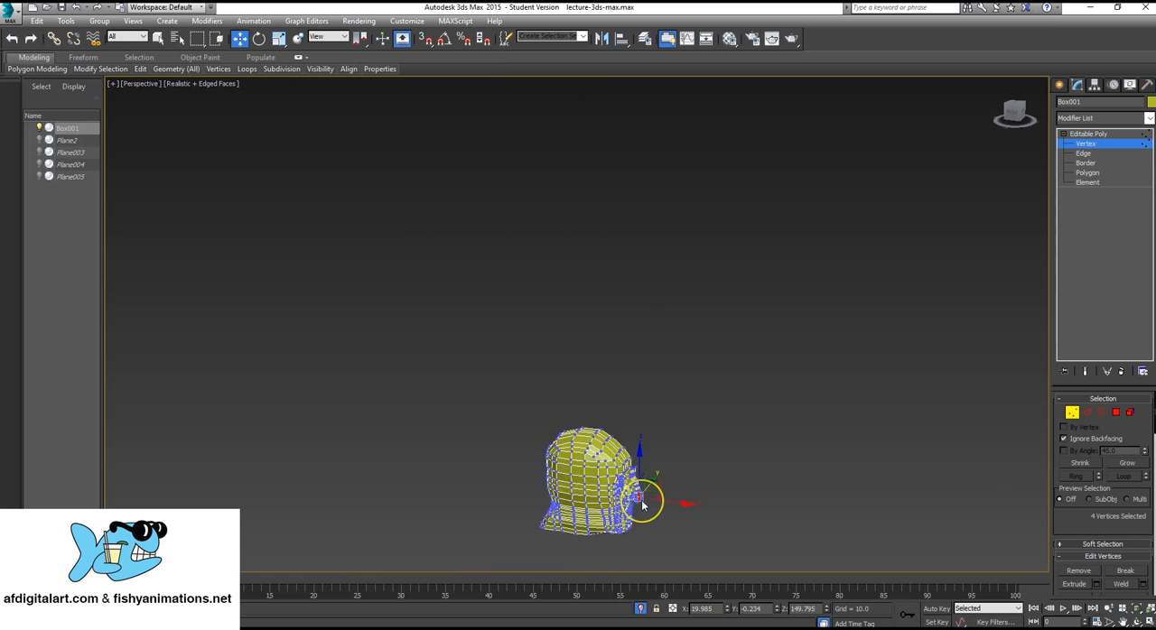
pyautogui.scroll(10, 643, 506)
pyautogui.moveTo(655, 486); pyautogui.dragTo(660, 486)
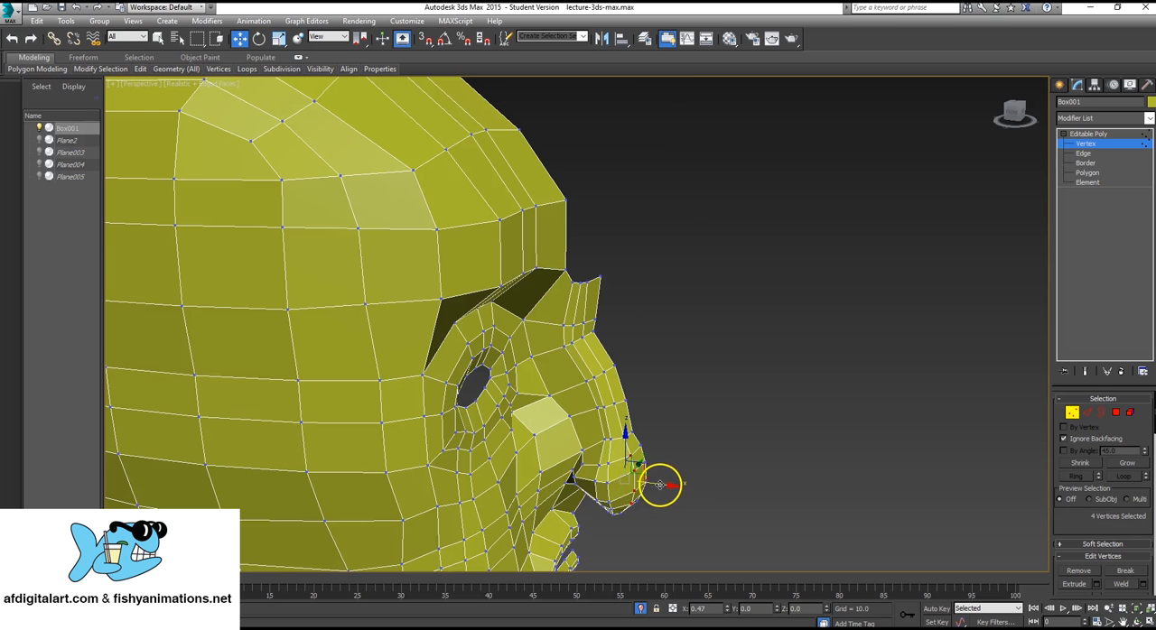
pyautogui.keyDown('alt'); pyautogui.moveTo(640, 490); pyautogui.dragTo(643, 405, button='middle'); pyautogui.keyUp('alt')
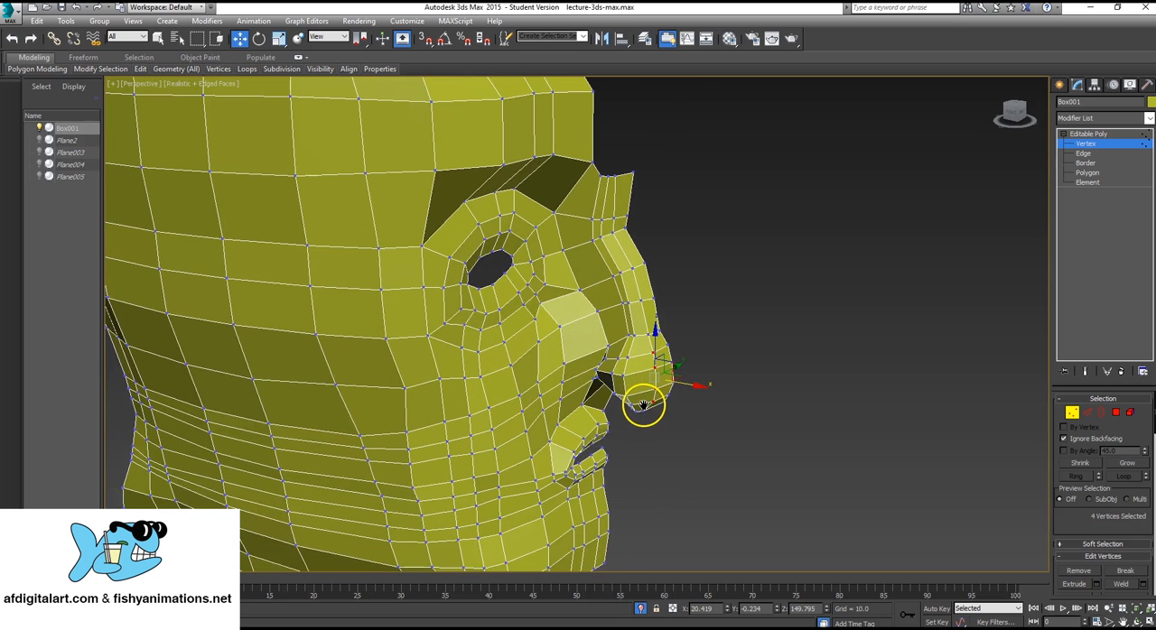
pyautogui.scroll(8, 686, 402)
pyautogui.scroll(-5, 723, 370)
pyautogui.scroll(2, 697, 402)
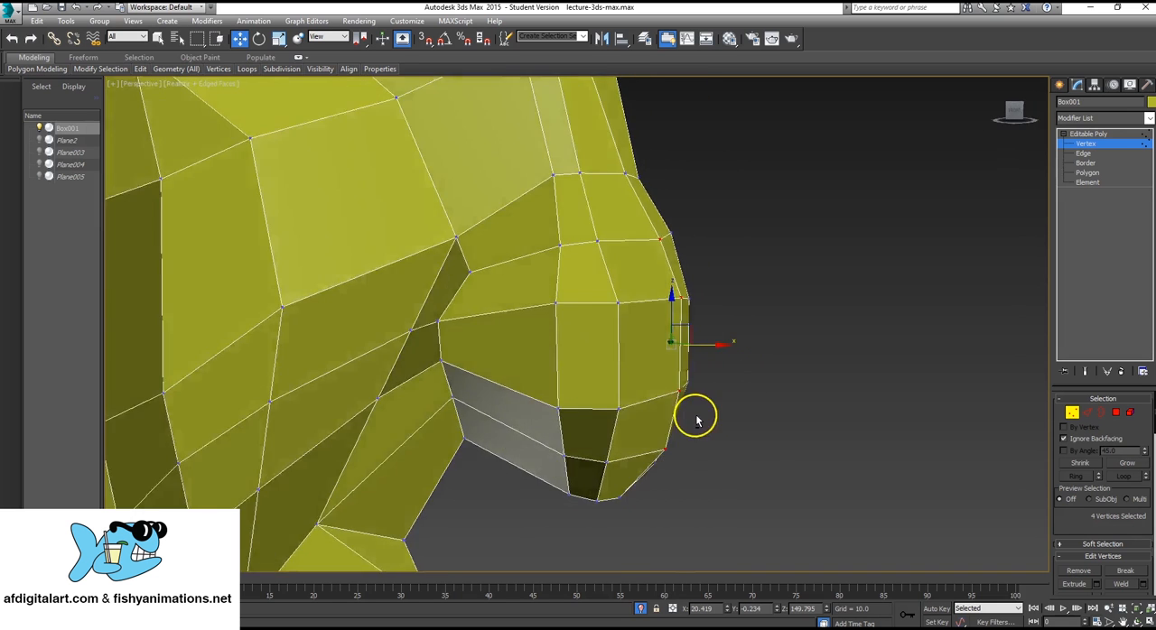
pyautogui.scroll(-3, 697, 420)
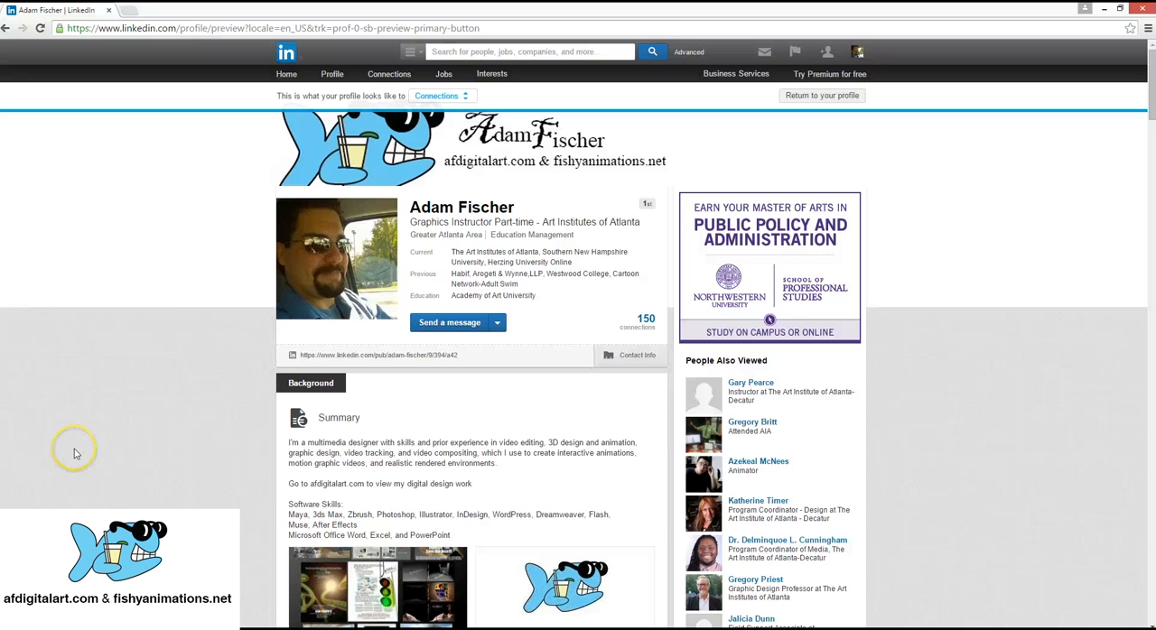